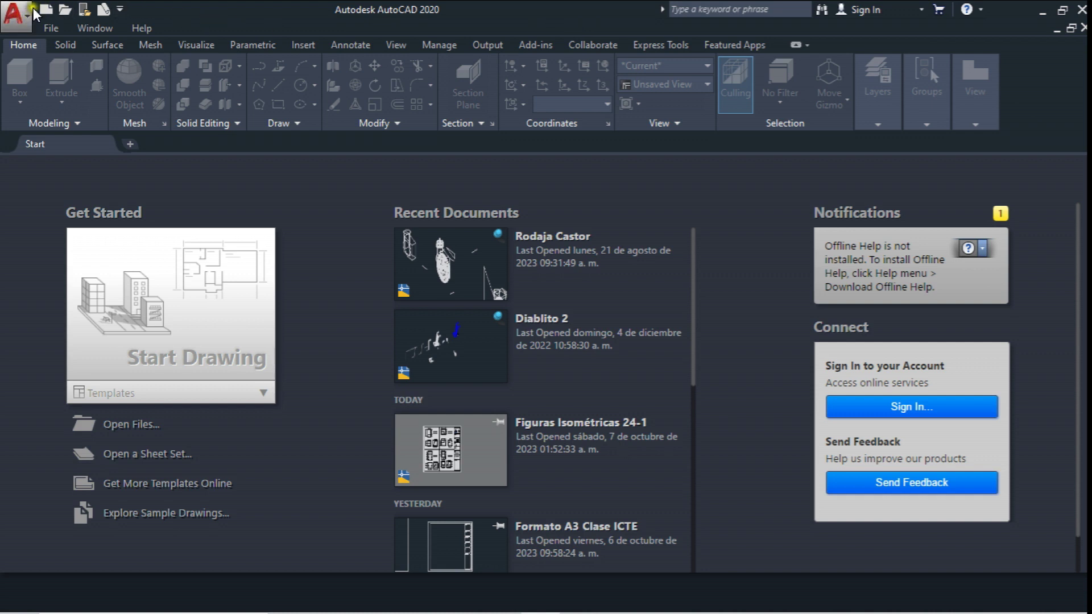
Step: Create a new drawing from the acadiso.dwt metric template
click(17, 15)
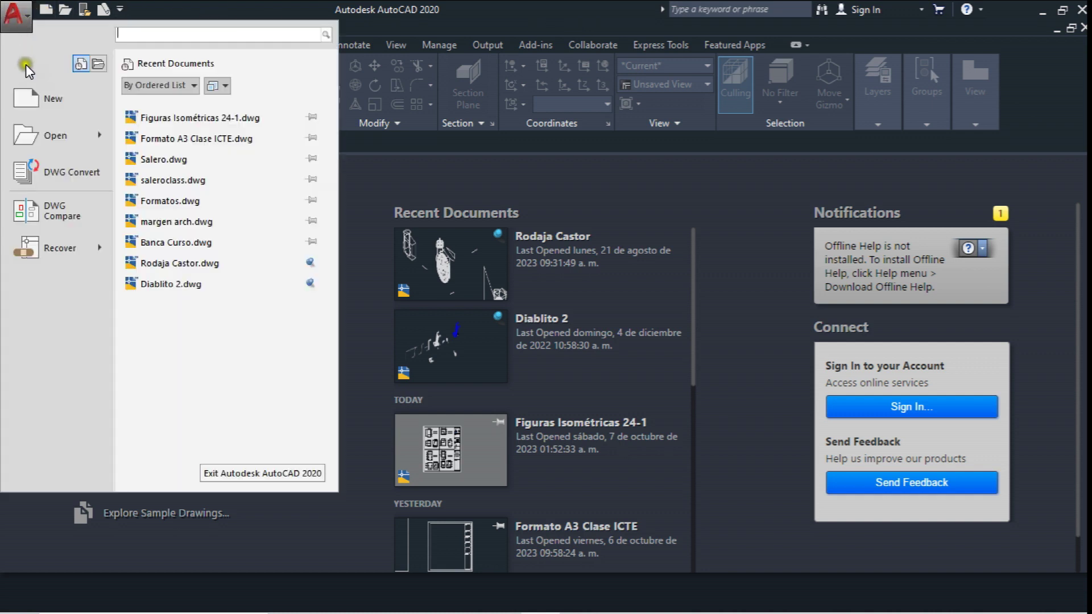
click(45, 101)
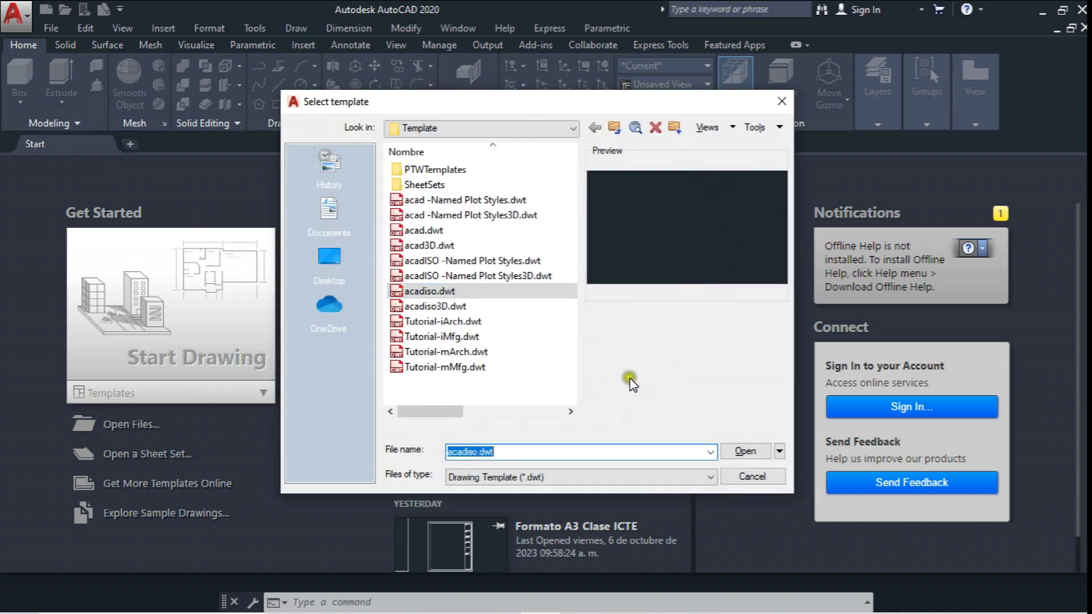
mouse_move(429, 292)
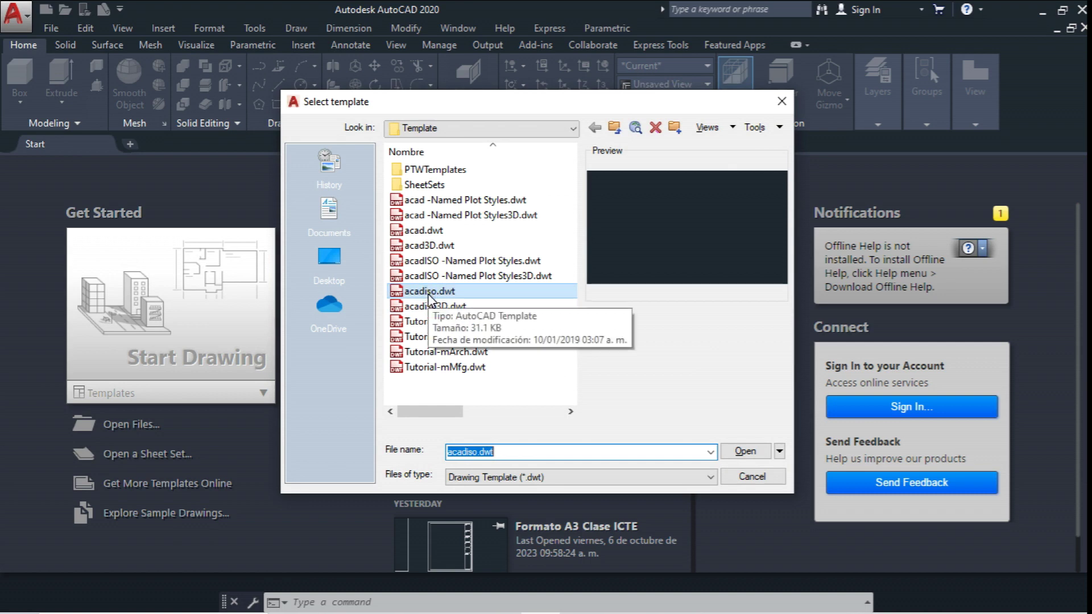
click(429, 293)
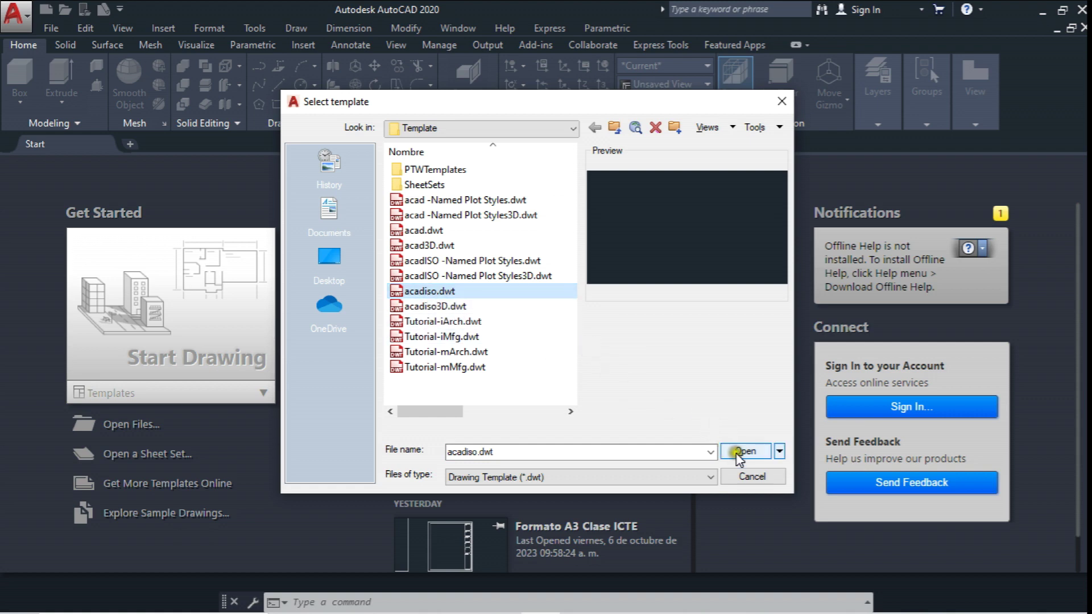
double_click(439, 292)
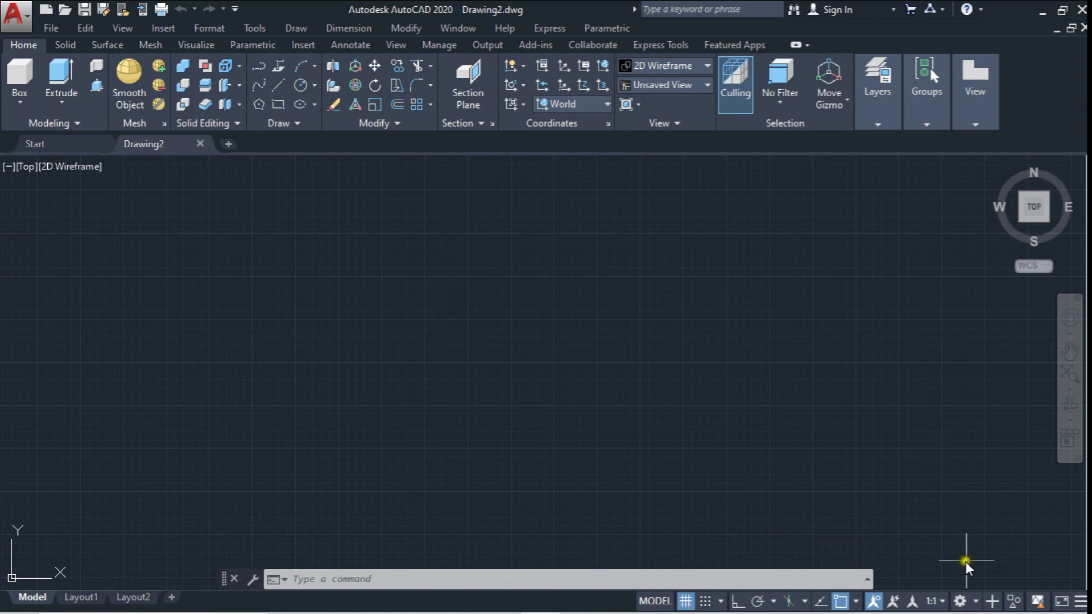
click(978, 602)
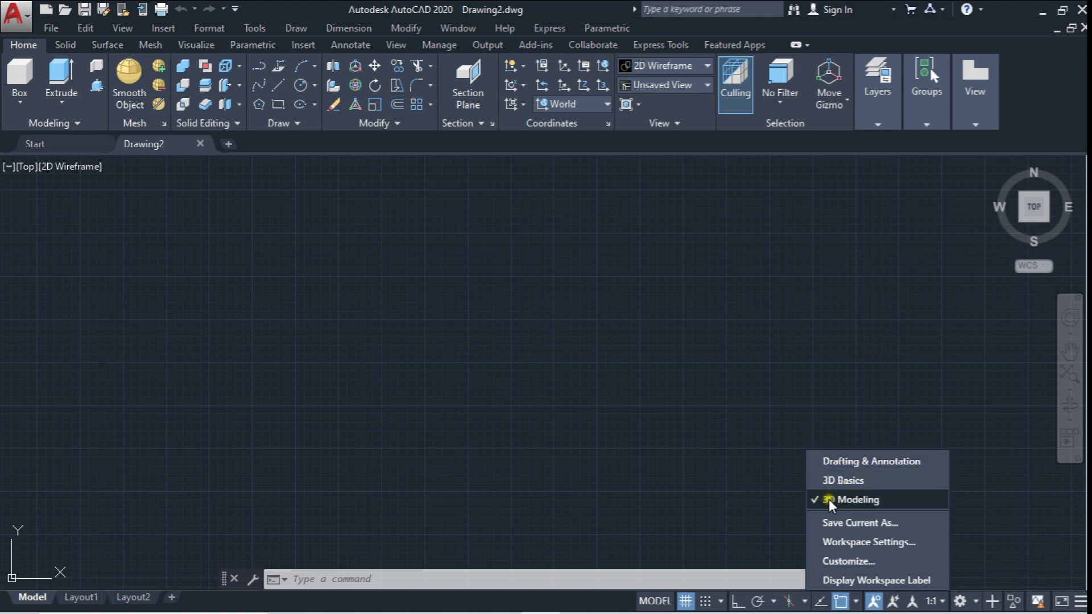
click(886, 392)
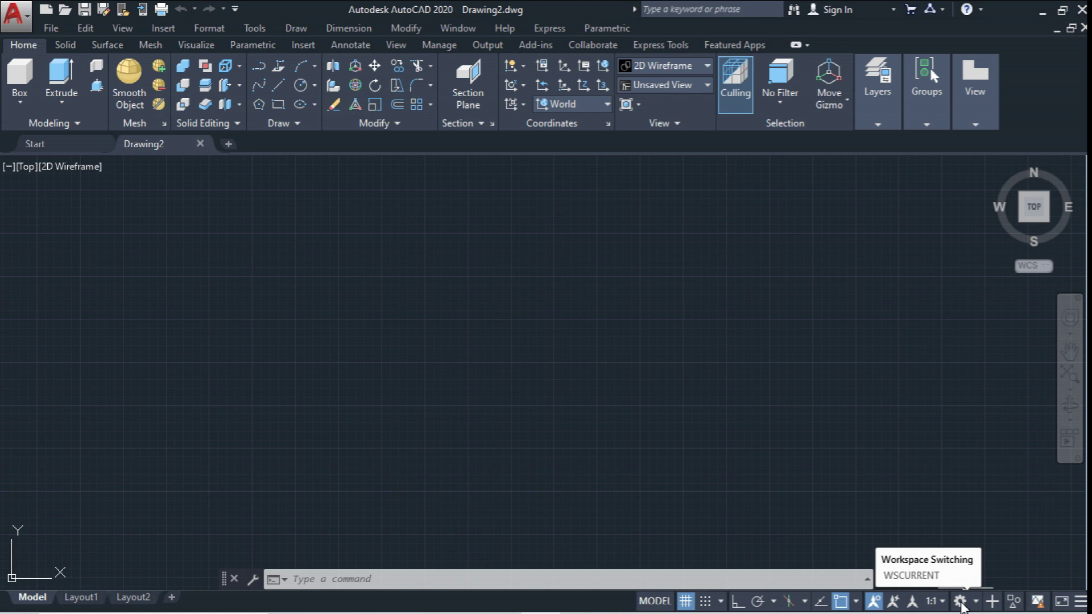
click(961, 603)
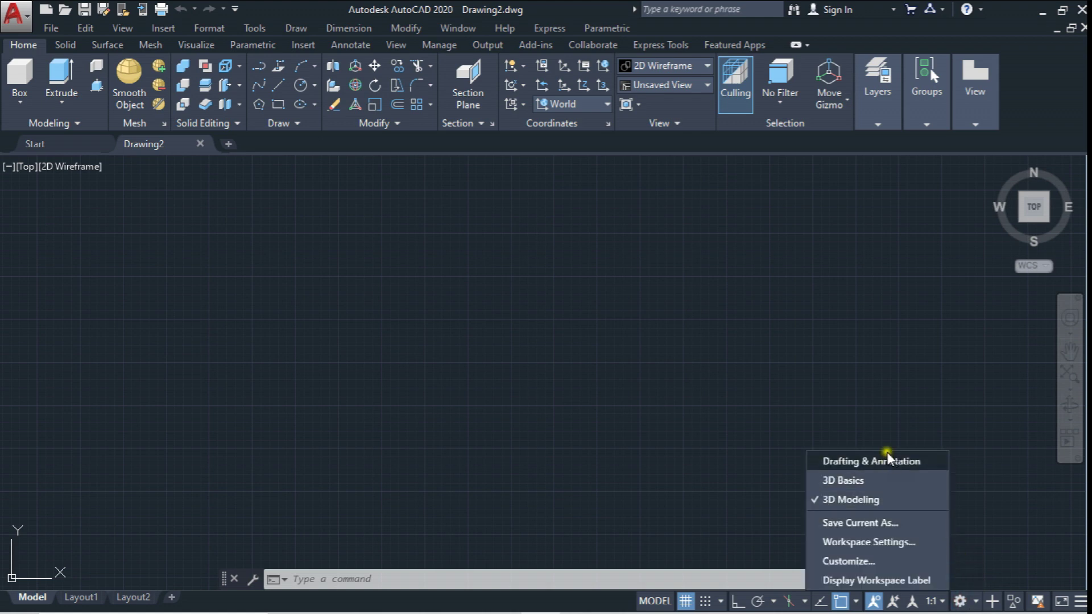
click(842, 500)
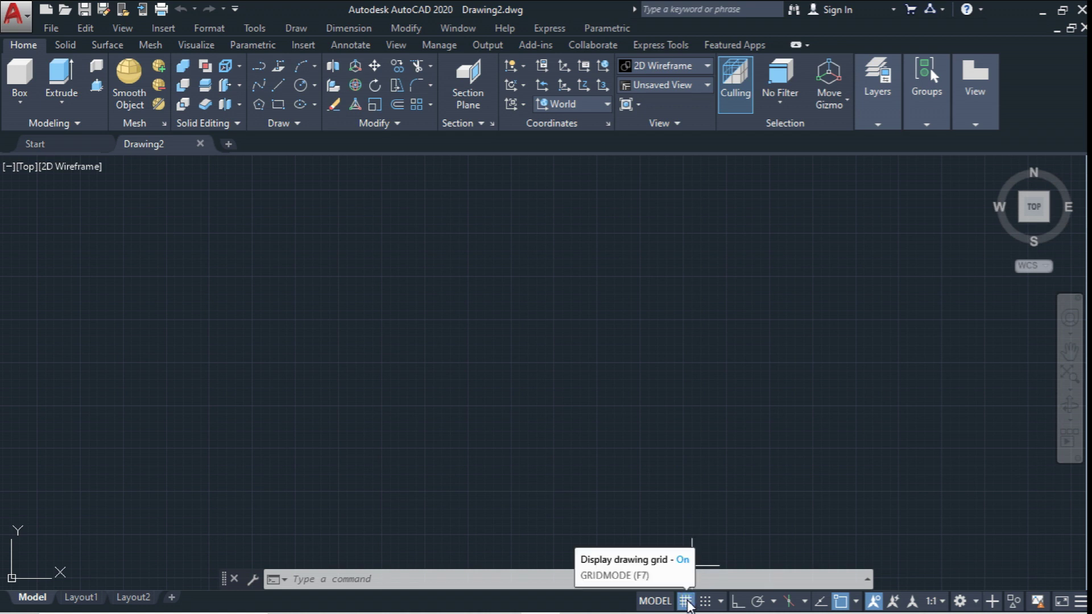
Step: Turn the drawing grid off and review the object snap options
click(686, 602)
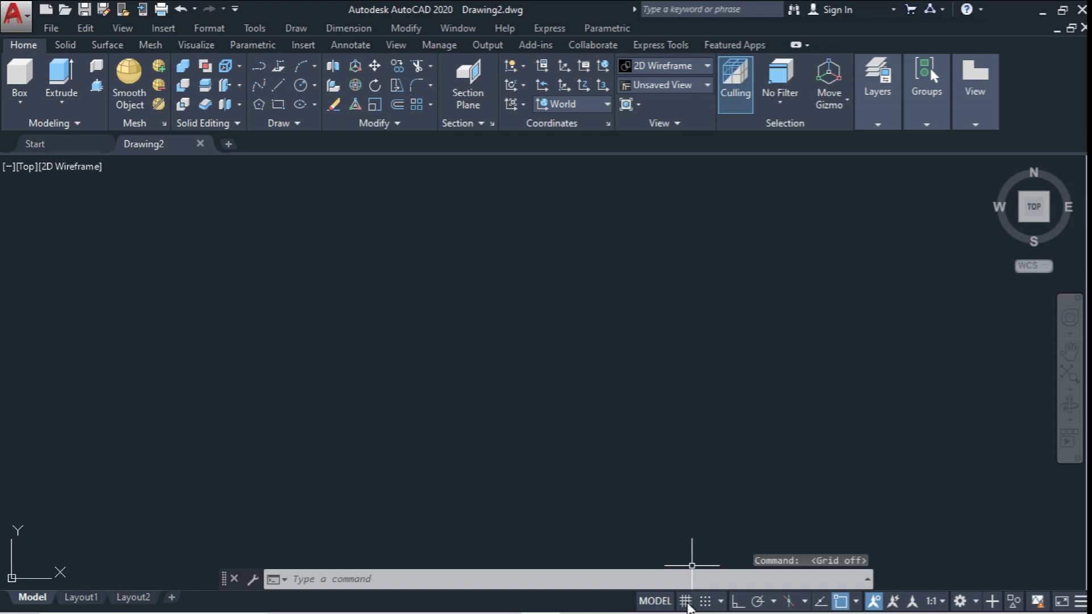
click(686, 602)
click(687, 602)
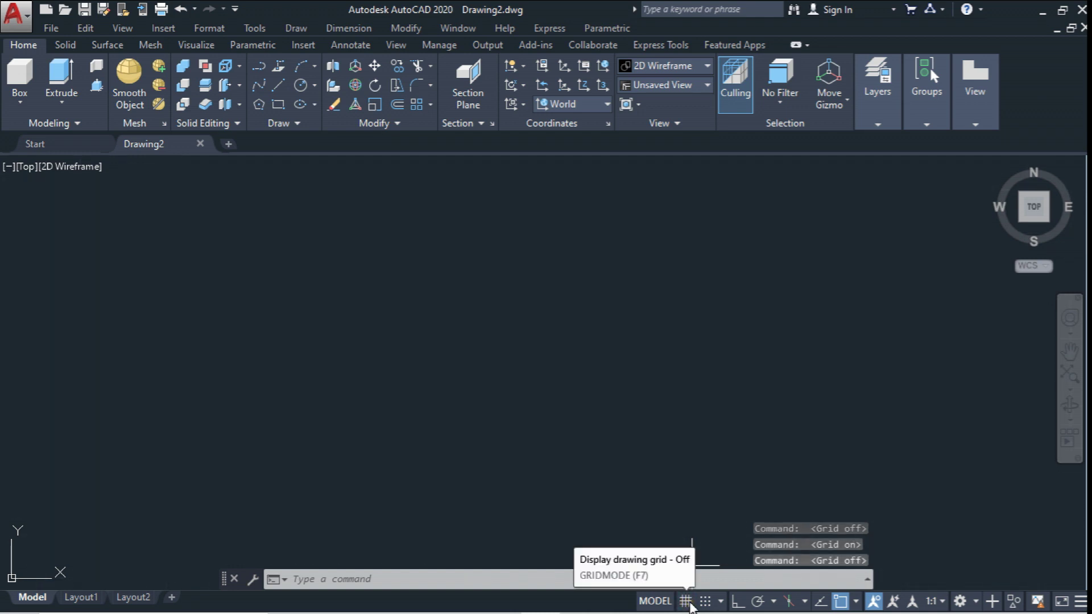
click(858, 603)
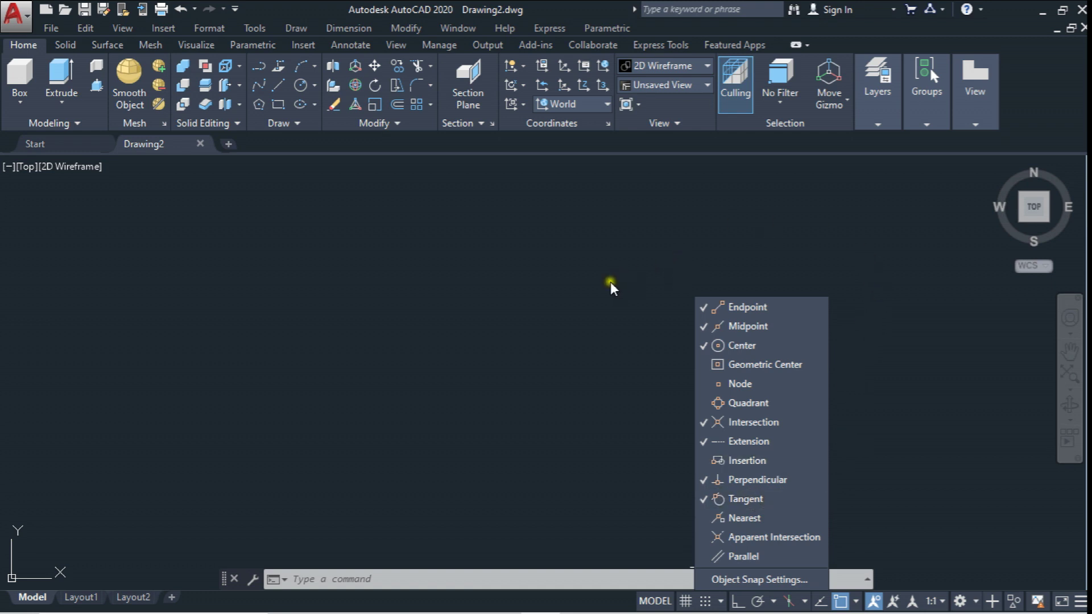
click(649, 265)
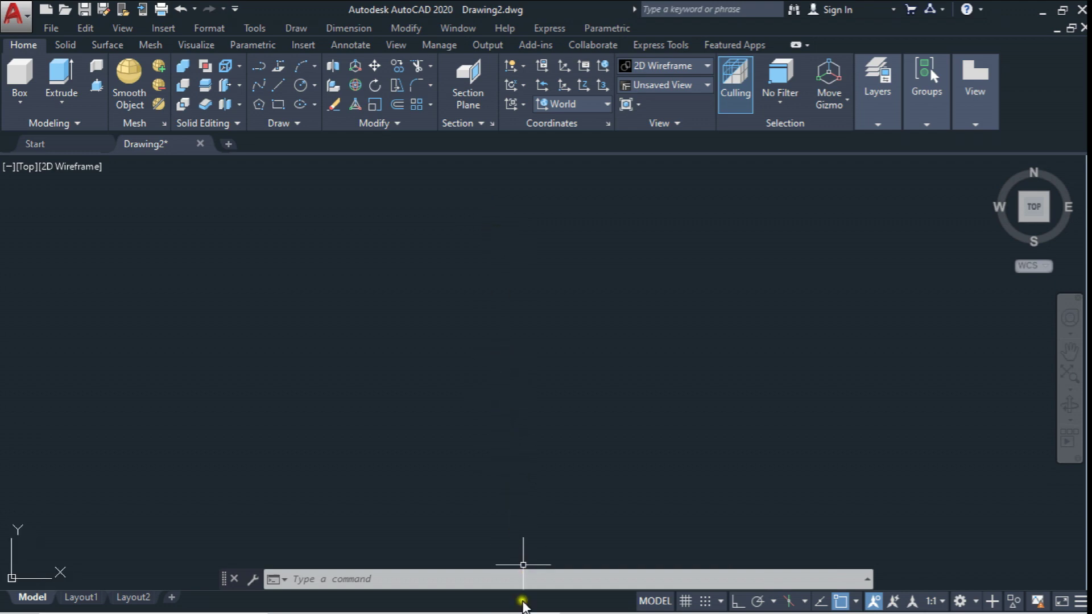
Step: Check the isometric exercises PDF sheet, then return to the drawing to draw lines
click(519, 527)
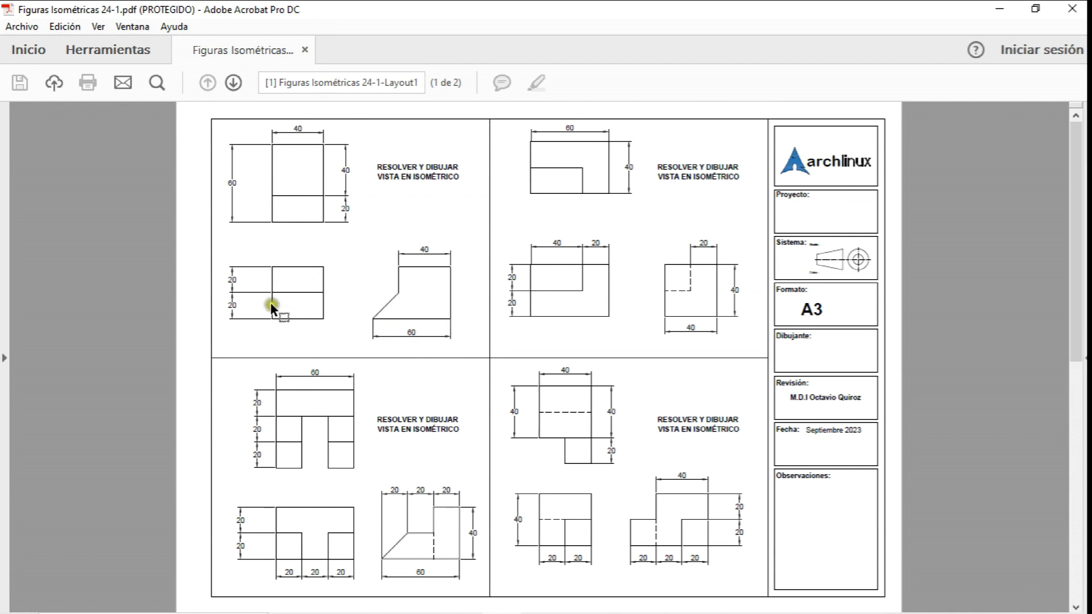
mouse_move(522, 607)
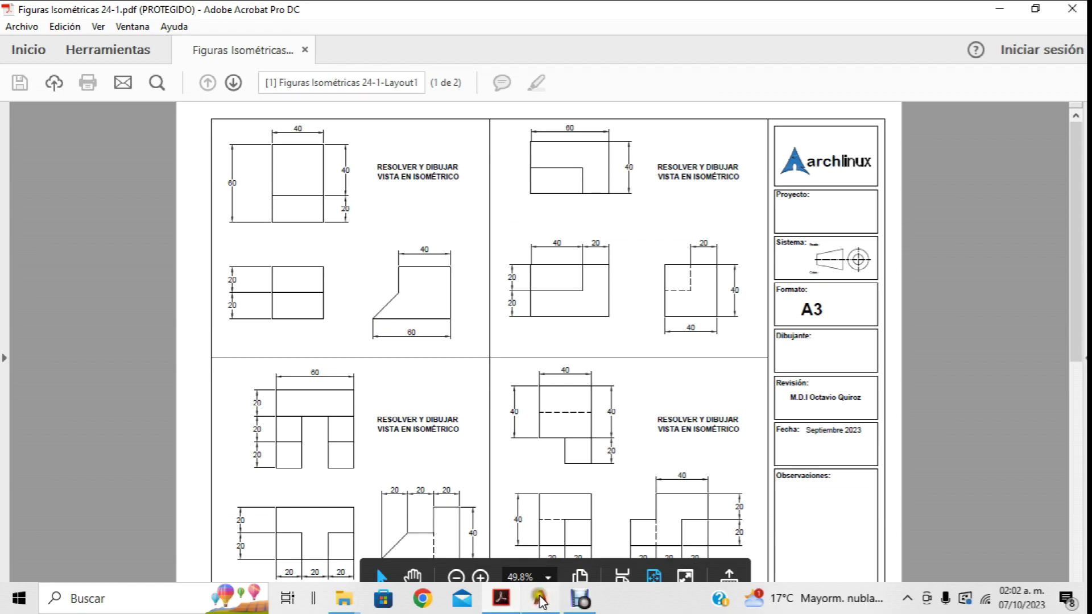
click(540, 598)
click(281, 86)
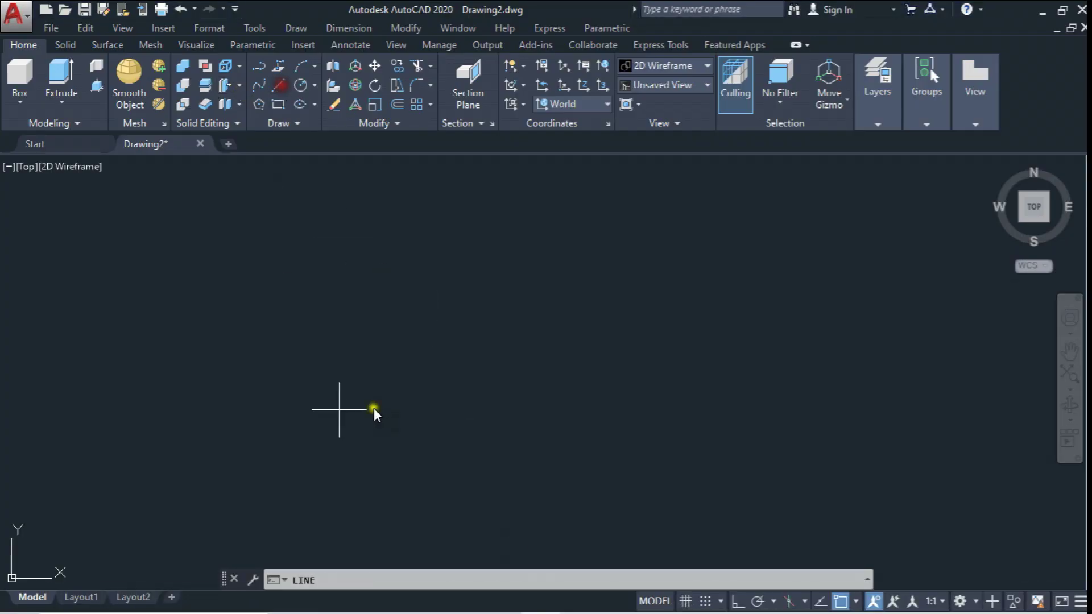
Step: Draw the 60-unit horizontal base line of the front profile
click(366, 368)
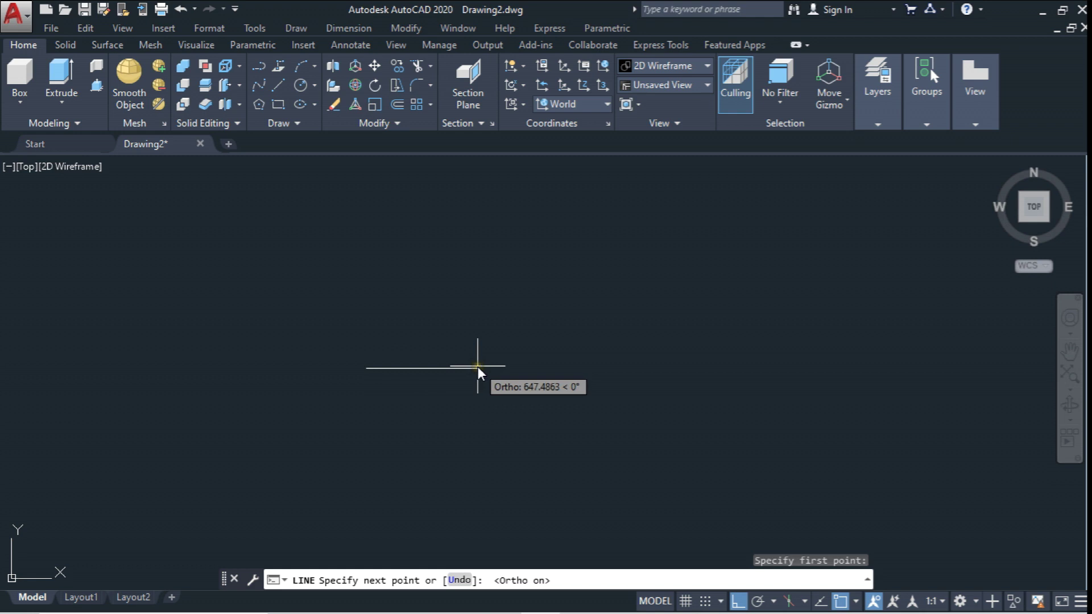
text(60)
key(Return)
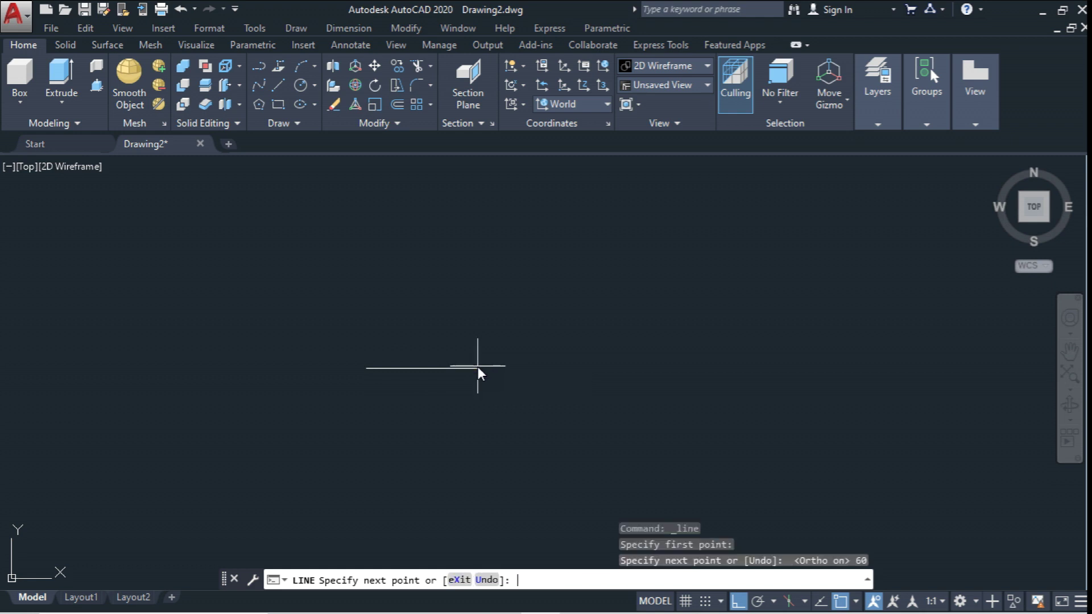
key(Escape)
scroll(369, 354, up, 5)
middle_drag(369, 354, 380, 375)
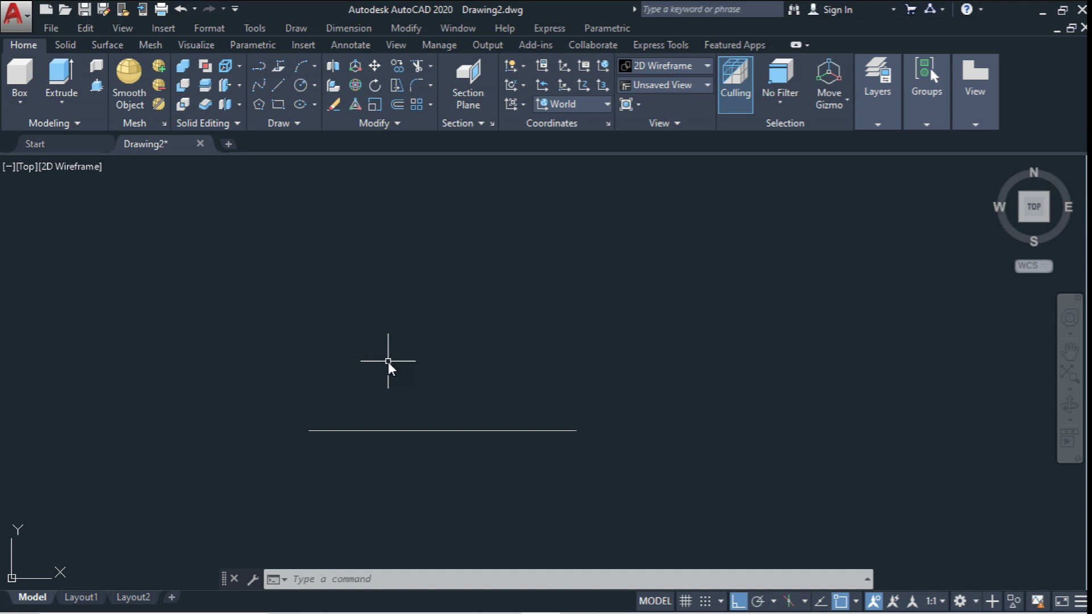
middle_drag(421, 370, 417, 387)
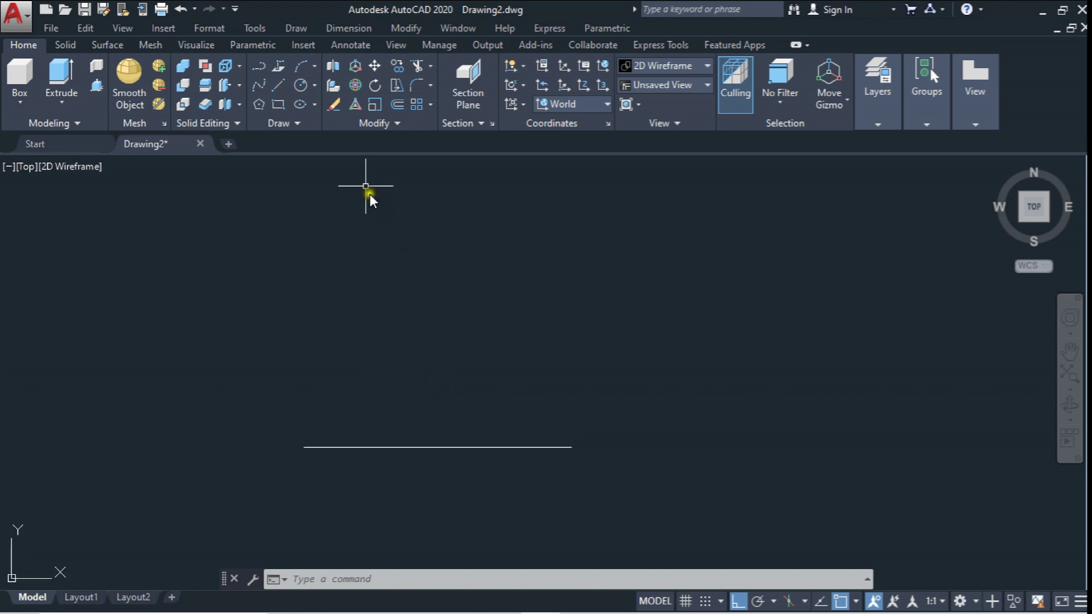
Step: Add the 40-unit vertical side, 40-unit top and 20-unit step, closing with a diagonal
click(279, 85)
click(566, 446)
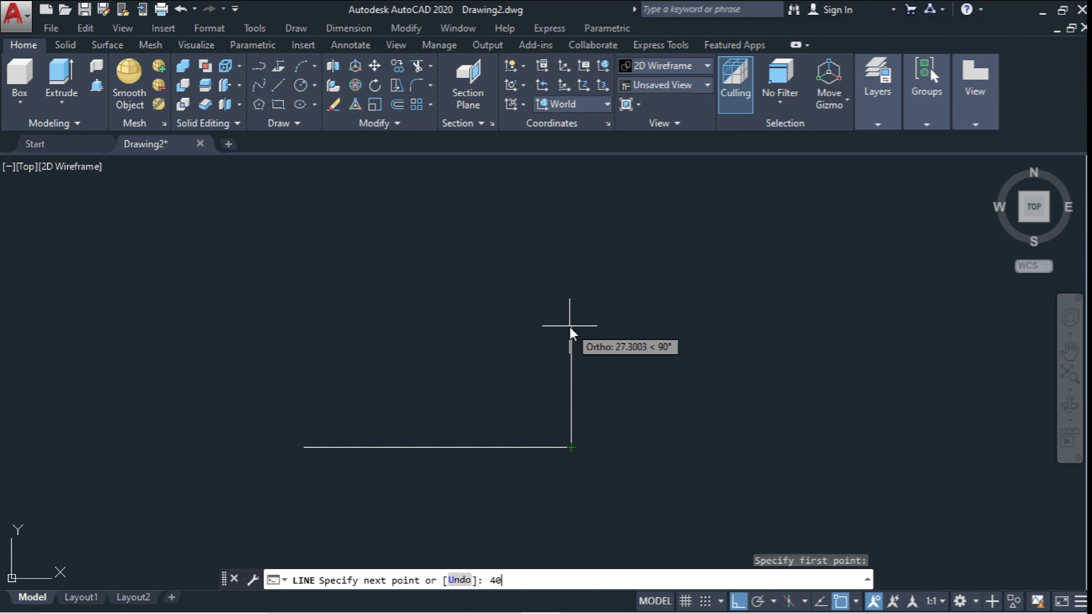
key(Return)
key(Return)
key(Return)
click(572, 269)
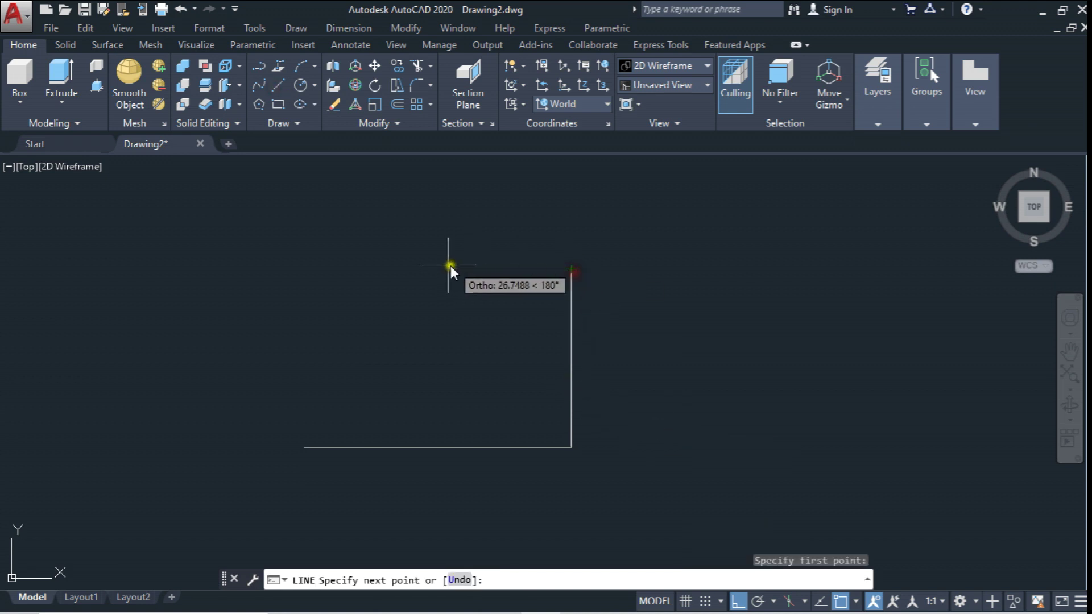
text(40)
key(Return)
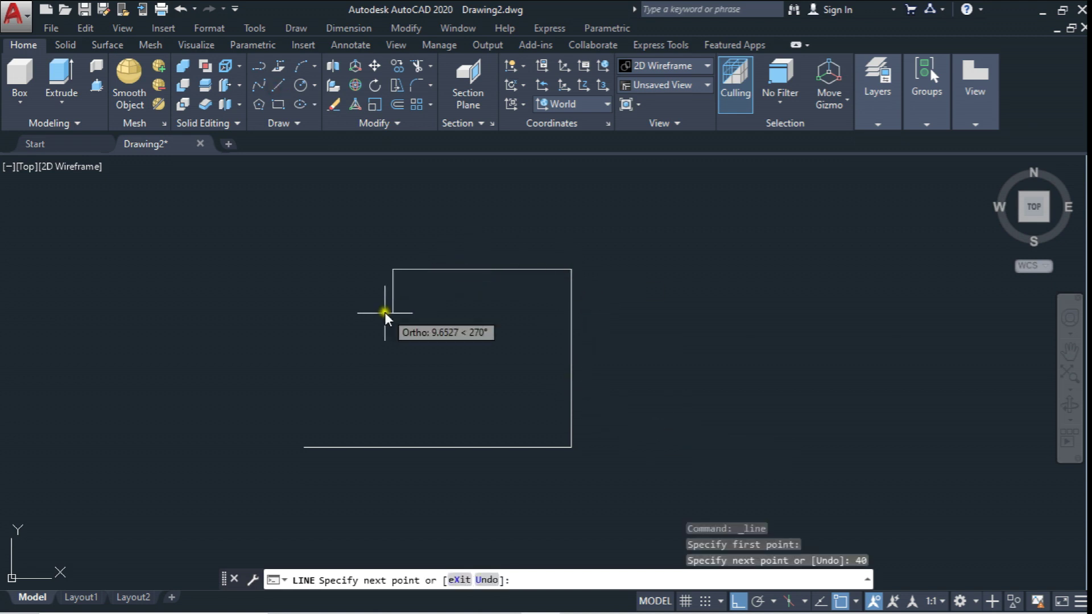
text(20)
key(Return)
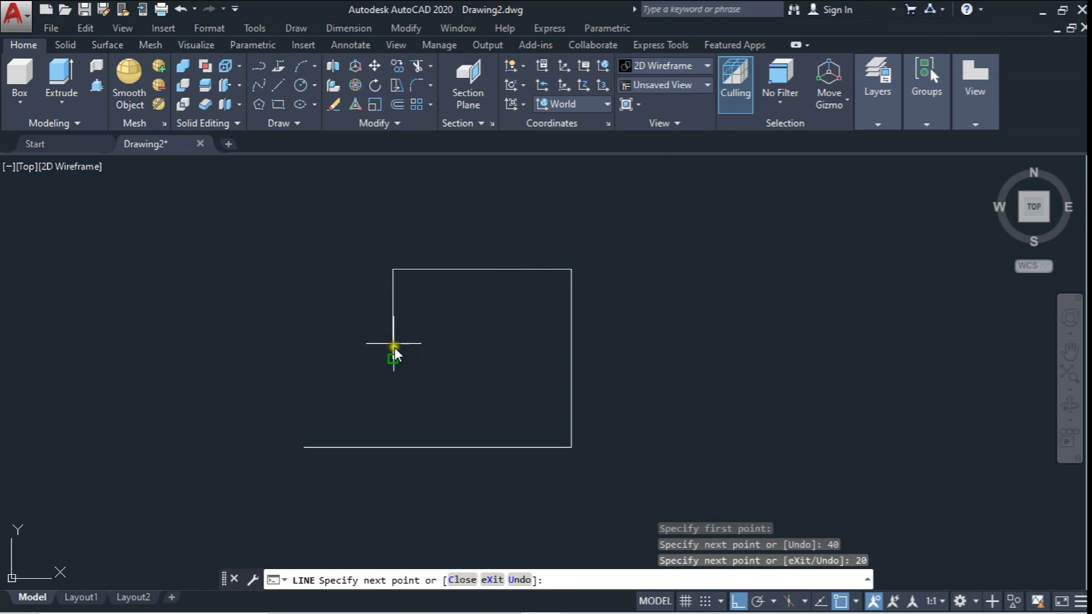
click(307, 445)
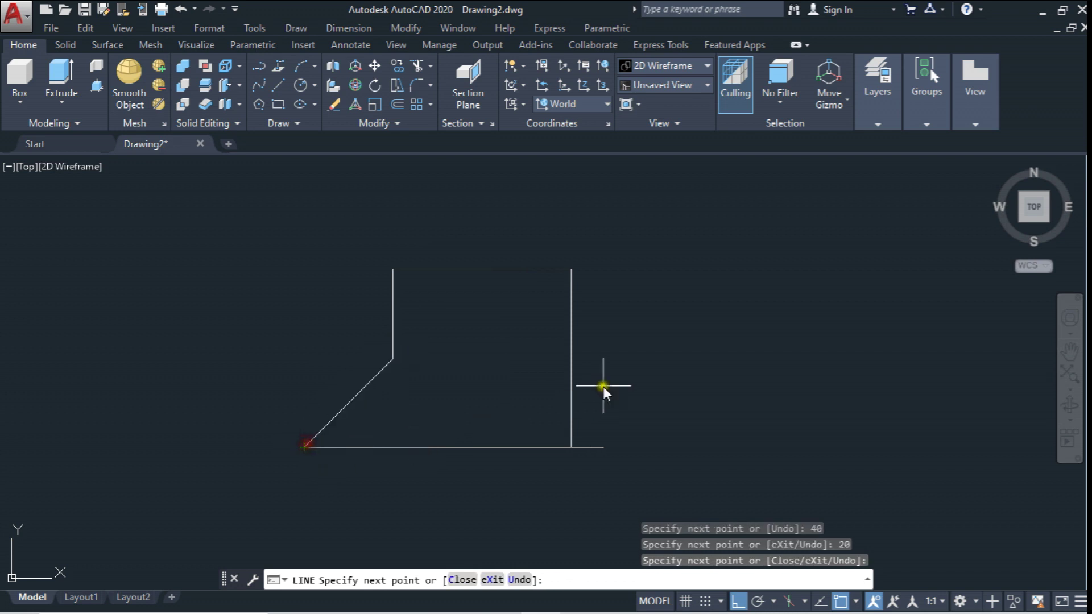
key(Escape)
scroll(722, 343, down, 5)
scroll(724, 333, up, 3)
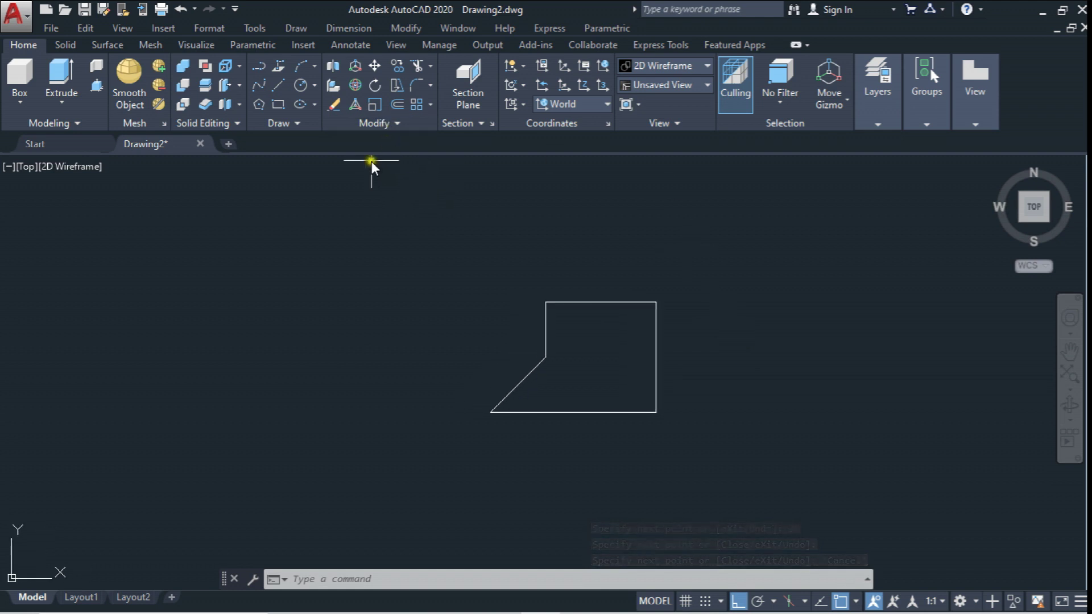
Step: Draw a 40-unit square extending left from the profile's top corner
click(283, 86)
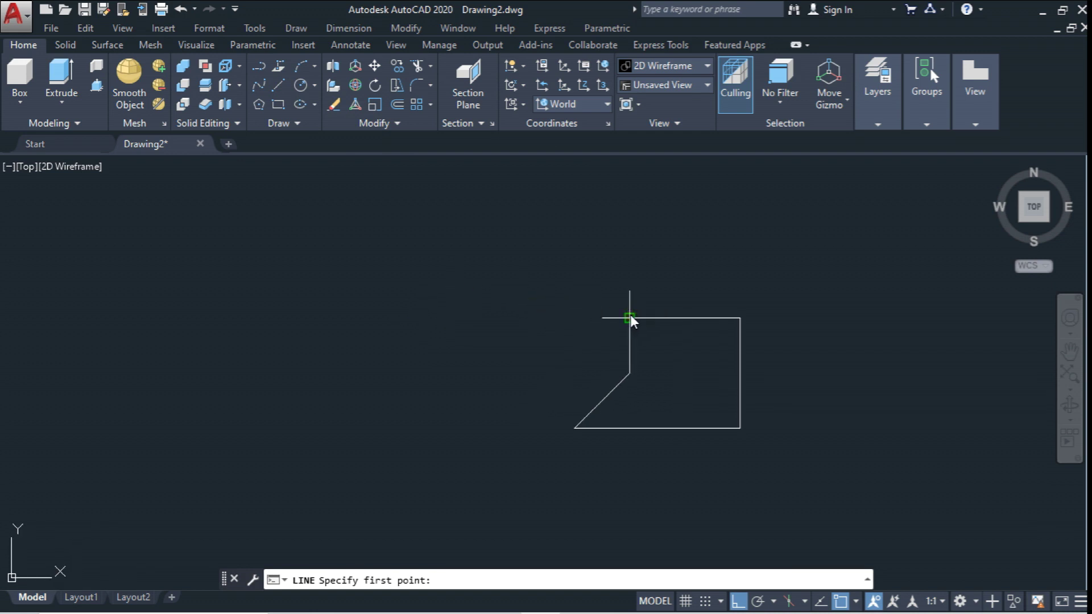
click(630, 318)
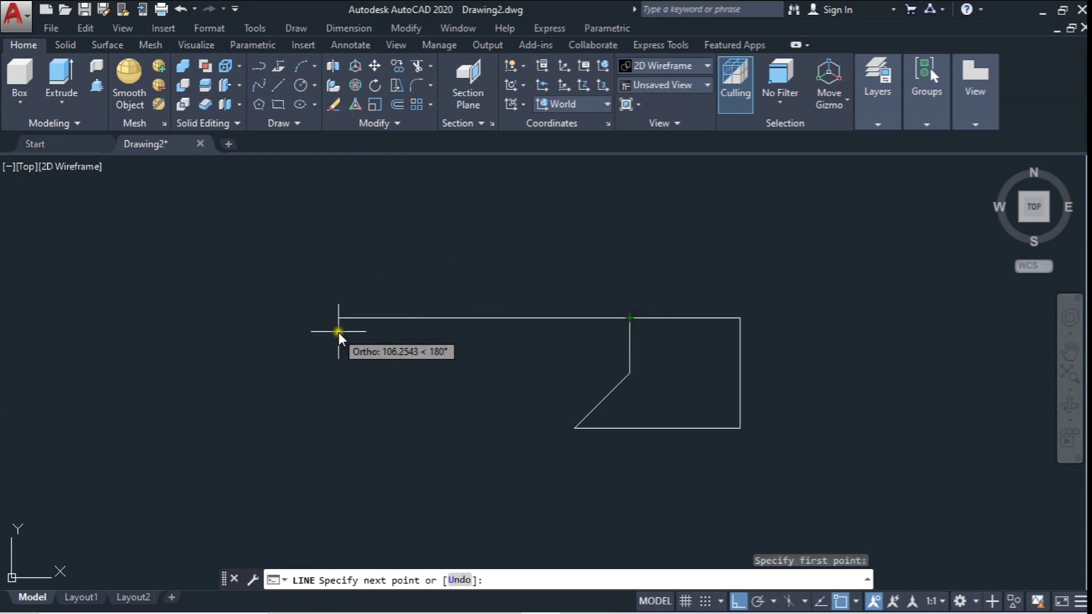
click(339, 332)
text(40)
key(Return)
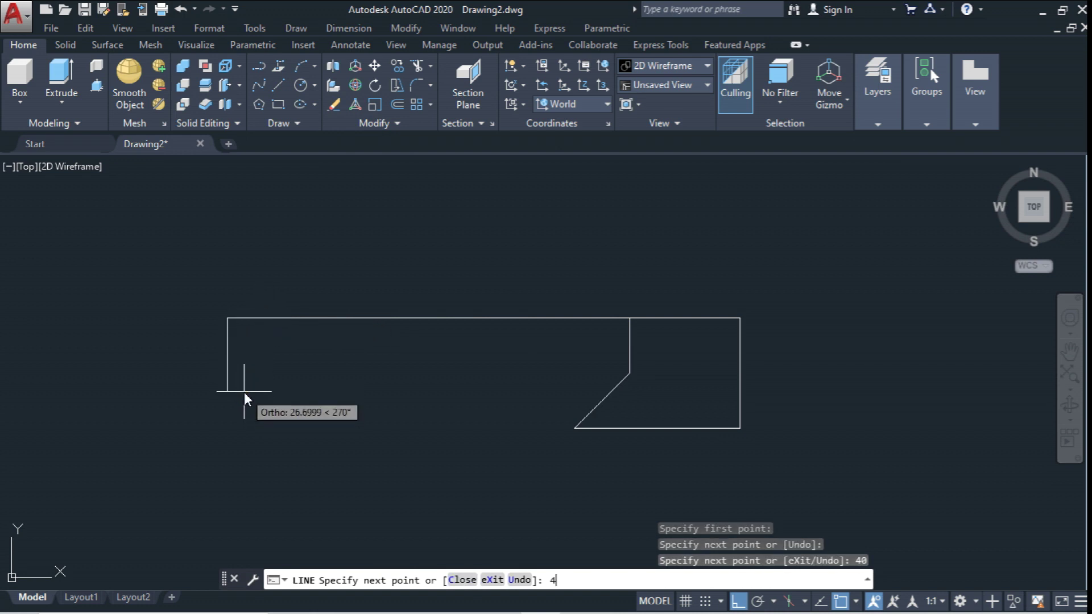
text(0)
key(Return)
text(40)
key(Return)
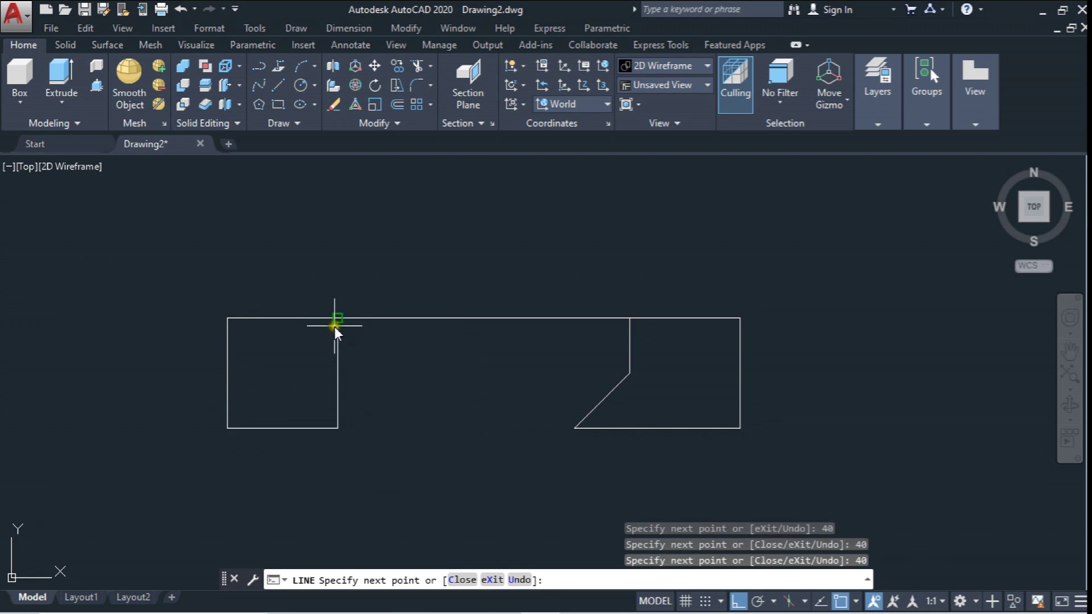
key(Escape)
Step: Delete the top connecting line and draw a horizontal midline across the left square
click(483, 302)
click(432, 374)
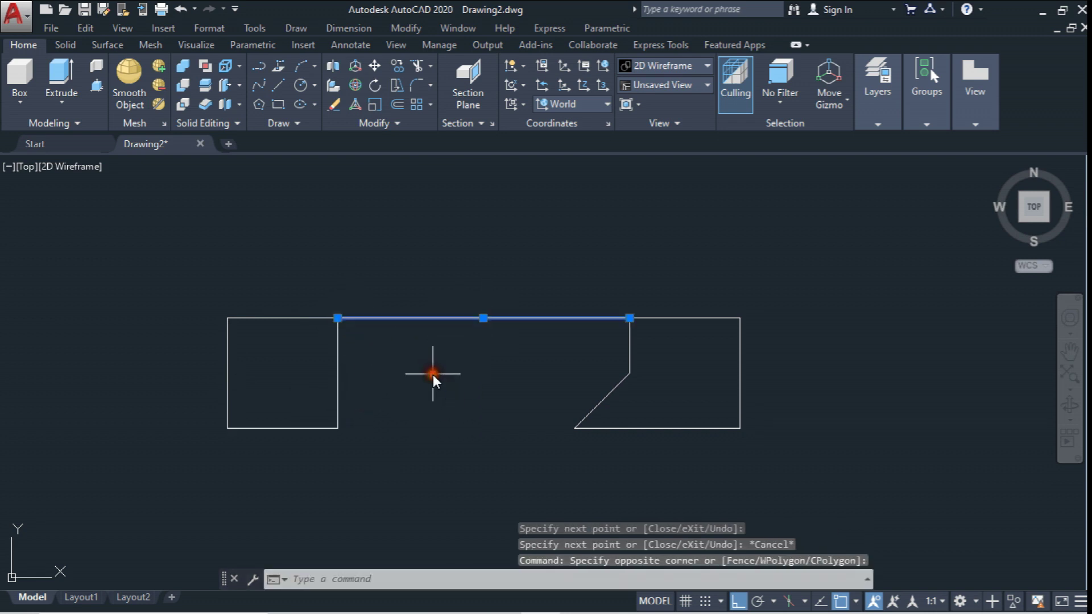
key(Delete)
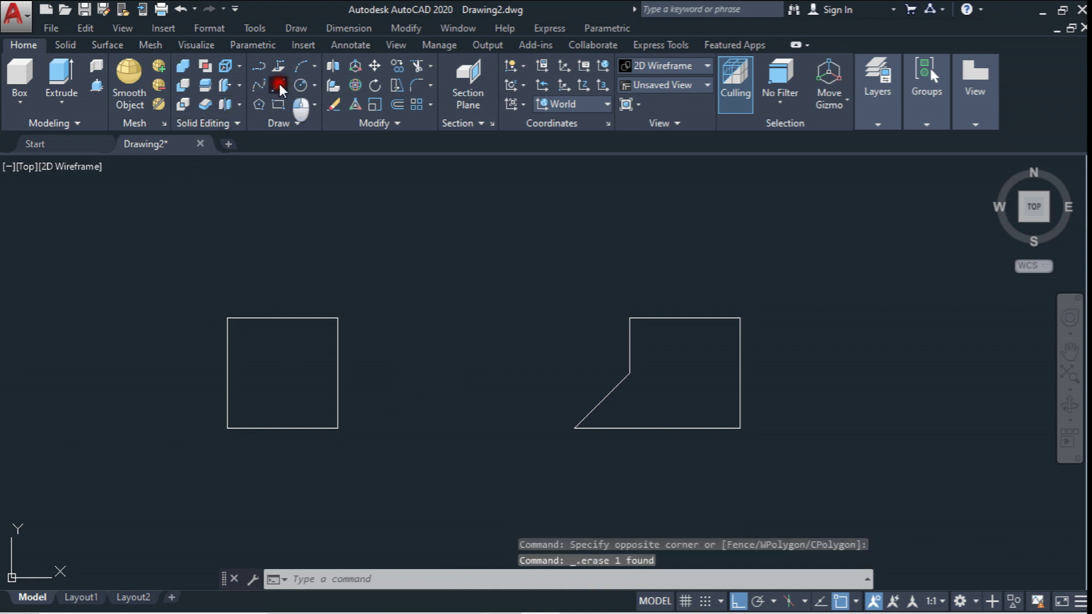
click(279, 84)
click(228, 367)
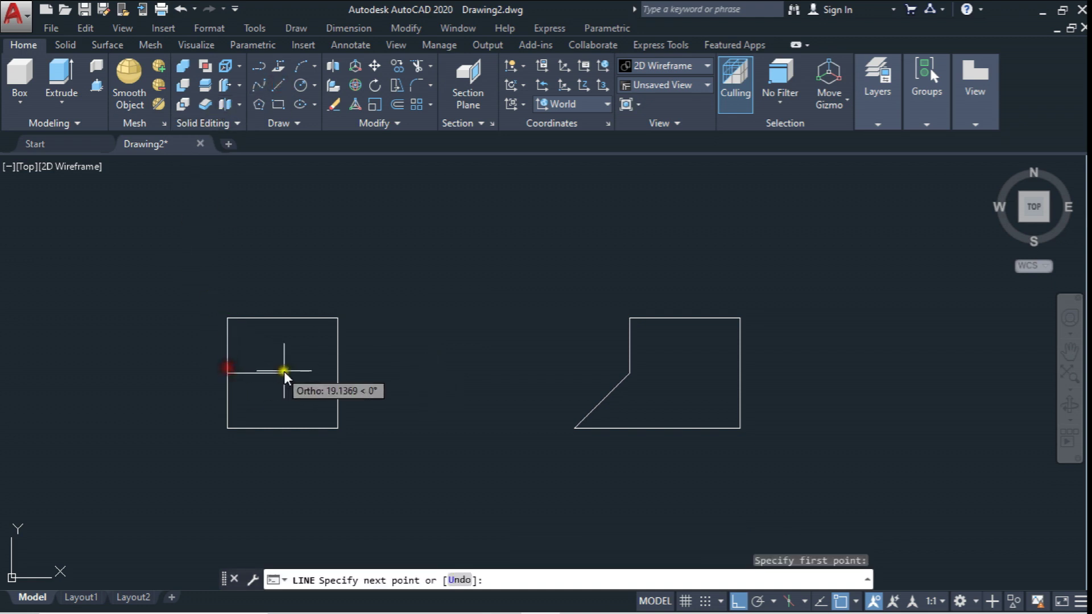
click(337, 372)
key(Escape)
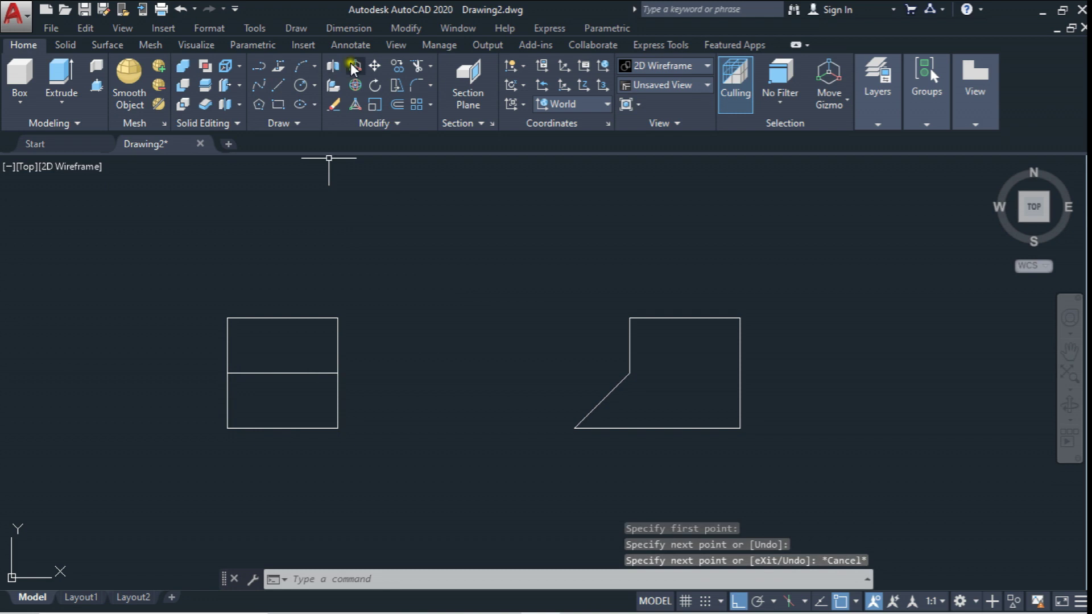
Step: Move the left square closer to the right shape
click(374, 66)
click(218, 253)
click(370, 483)
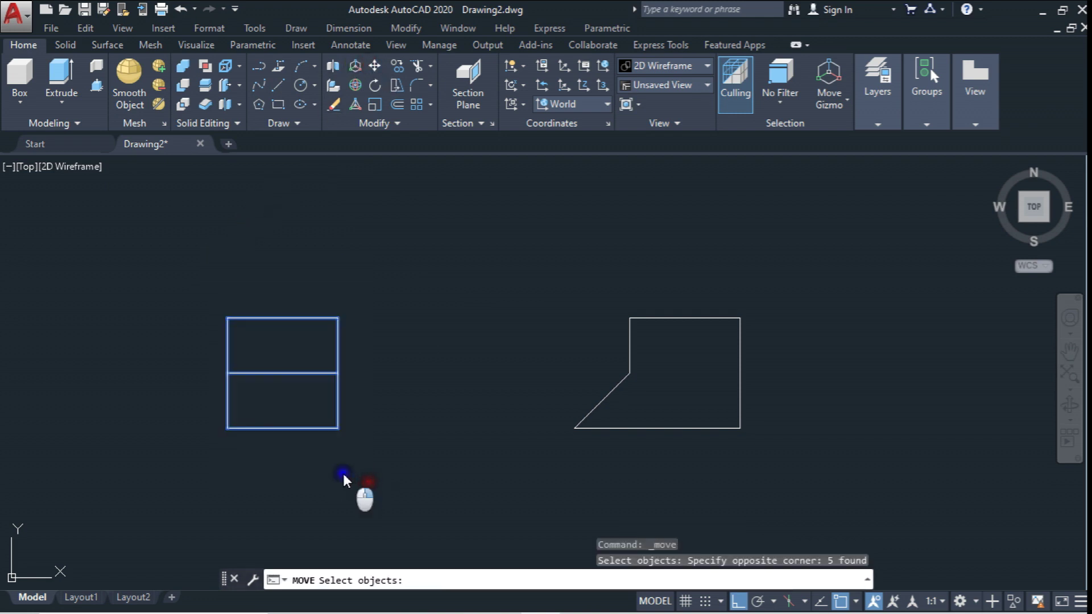
key(Return)
click(343, 473)
click(462, 491)
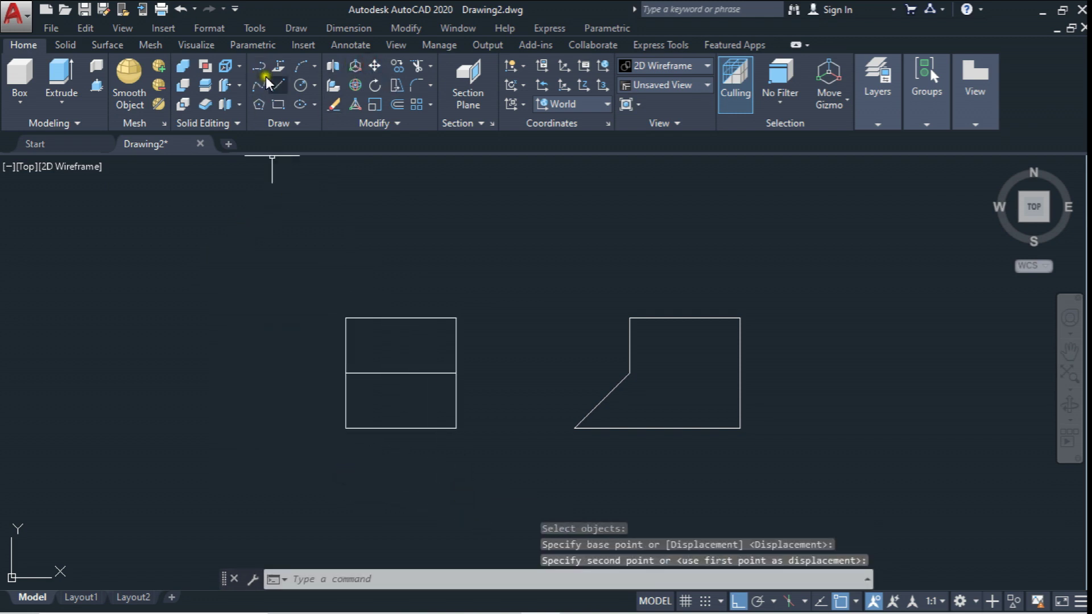
click(277, 88)
click(626, 372)
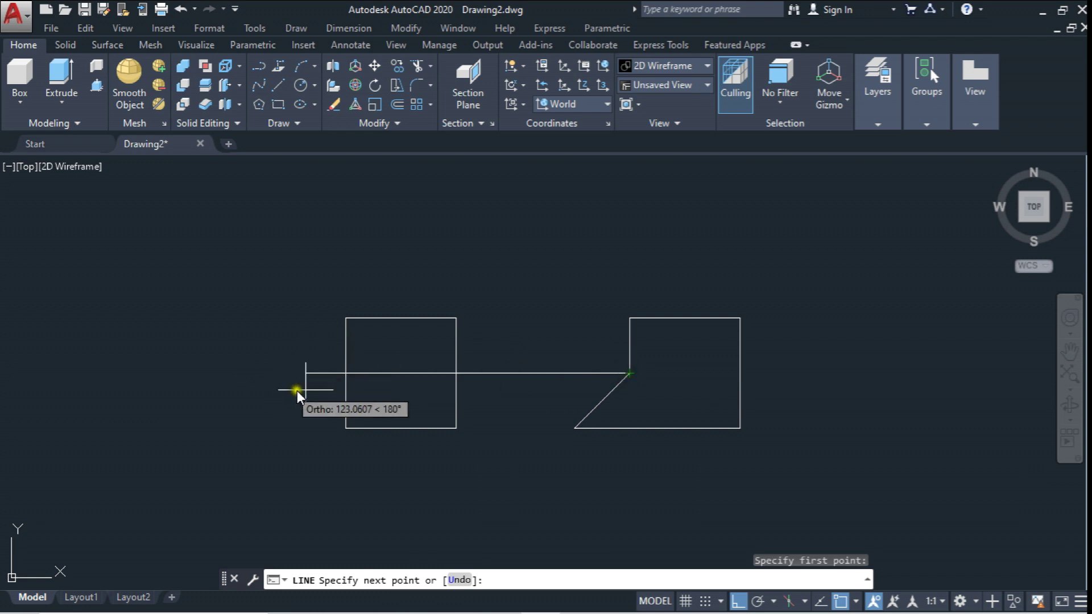
Step: Draw a line from the square's top-right corner to the right shape's top-left corner
key(Escape)
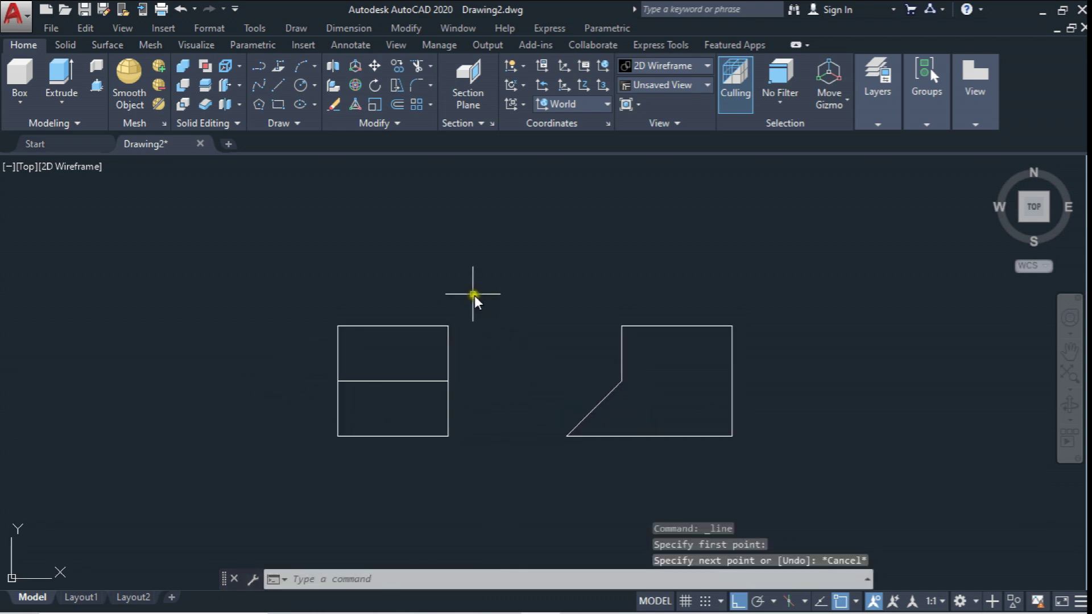
middle_drag(455, 243, 453, 272)
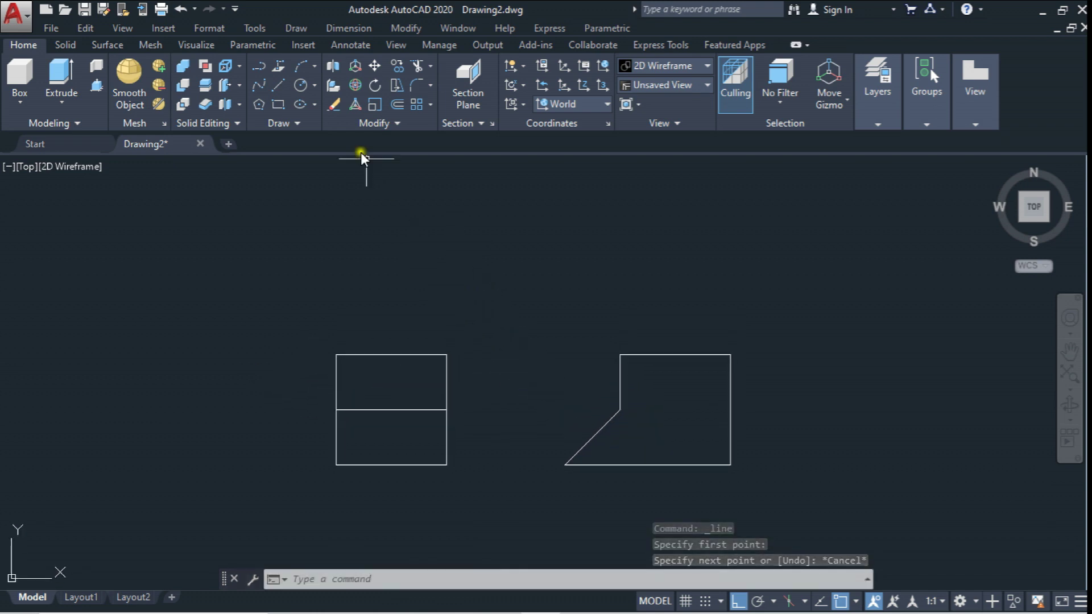
click(278, 81)
click(448, 355)
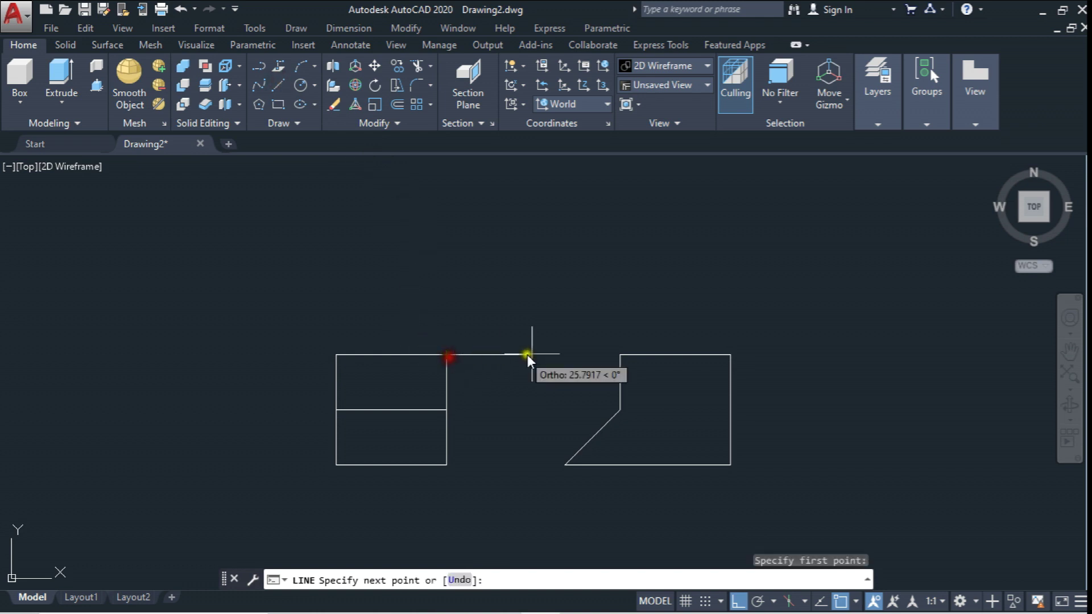
click(620, 354)
key(Escape)
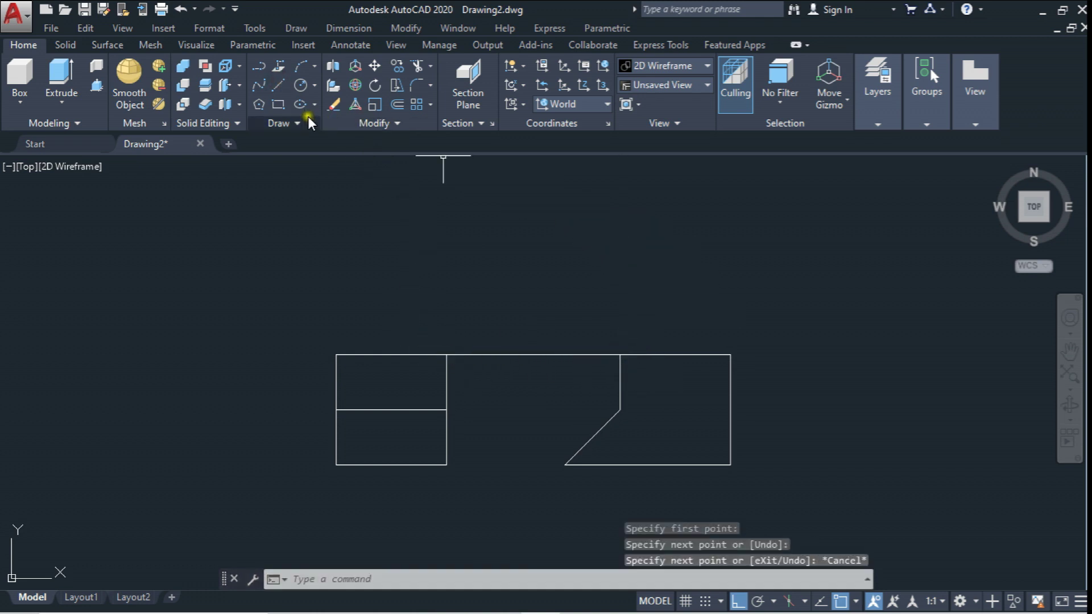
Step: Draw a circle centred on the square's top-right corner, reaching the right shape's corner
click(300, 86)
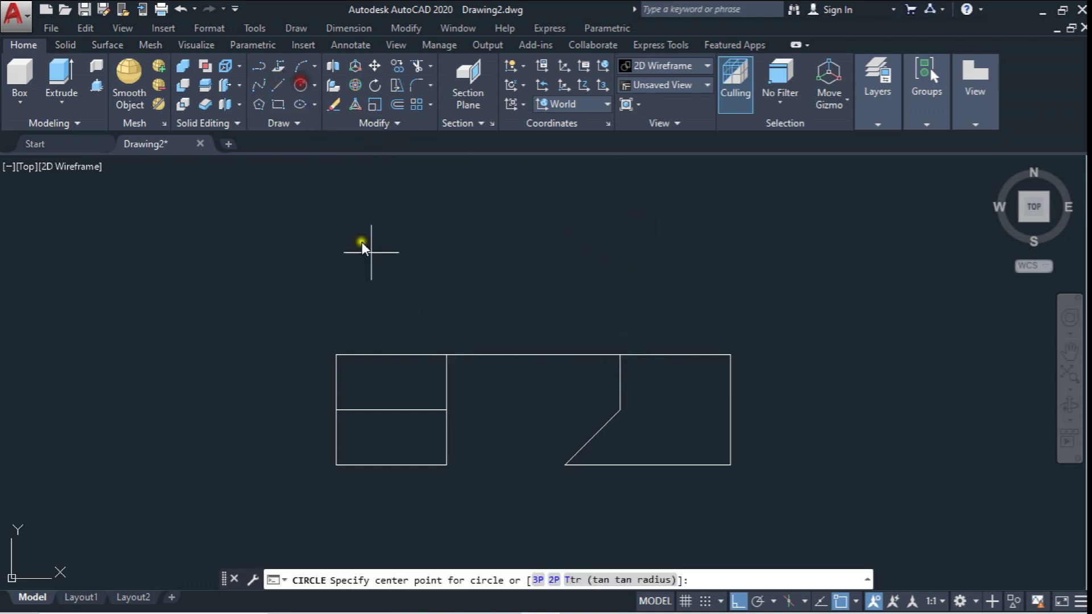
click(446, 355)
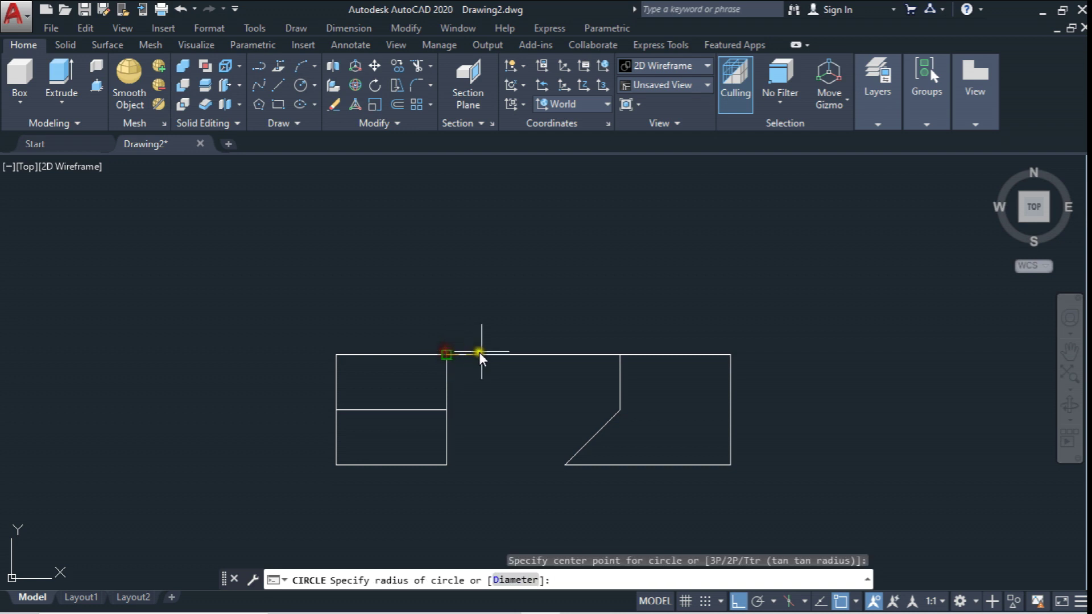
click(607, 353)
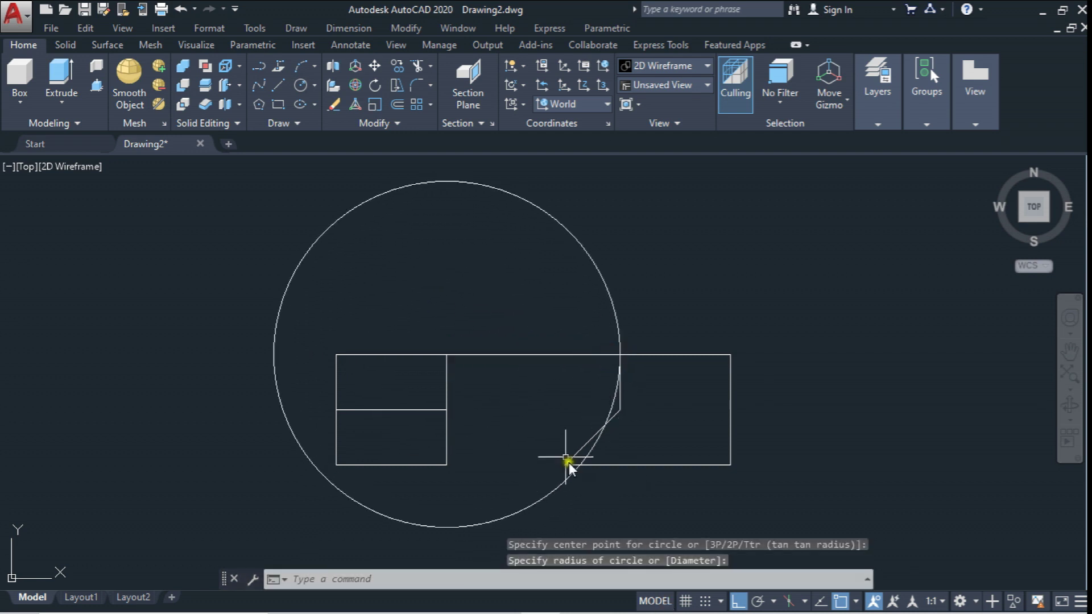
middle_drag(568, 455, 557, 466)
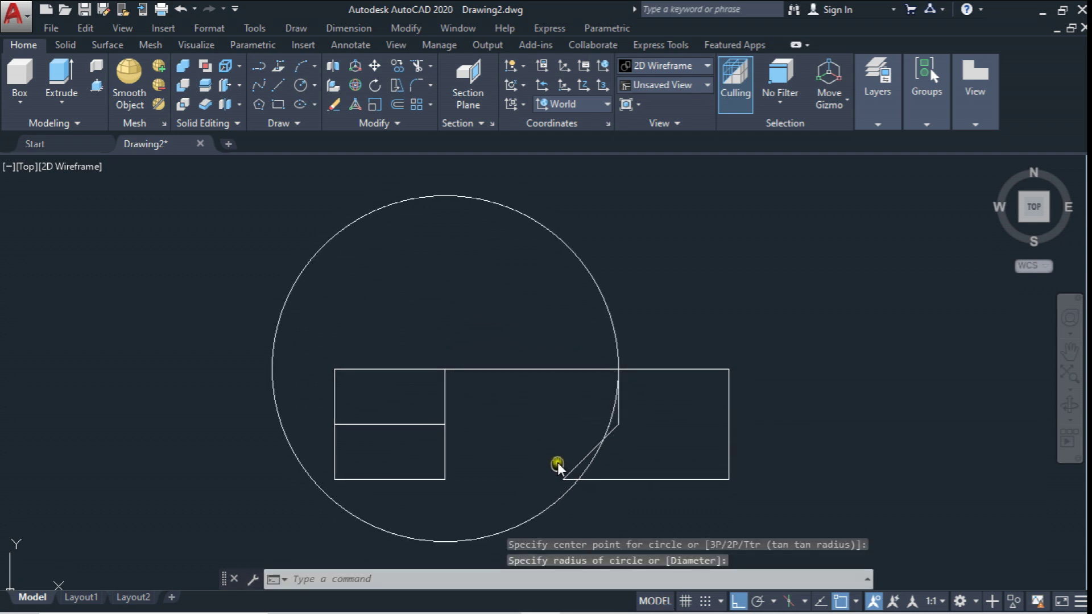
Step: Draw a vertical line rising from the square's top-right corner above the circle
click(279, 85)
middle_drag(425, 345, 428, 442)
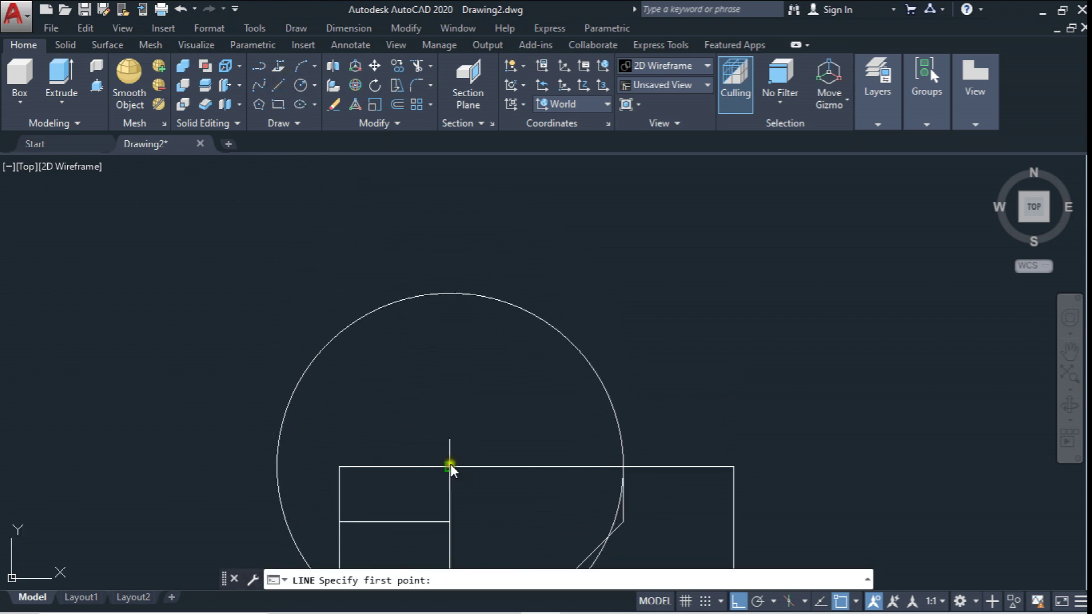
click(450, 464)
middle_drag(459, 232, 455, 226)
click(456, 209)
key(Escape)
Step: Add a larger concentric circle reaching the right shape's far corner
mouse_move(493, 359)
middle_down()
mouse_move(466, 234)
mouse_move(458, 262)
middle_up()
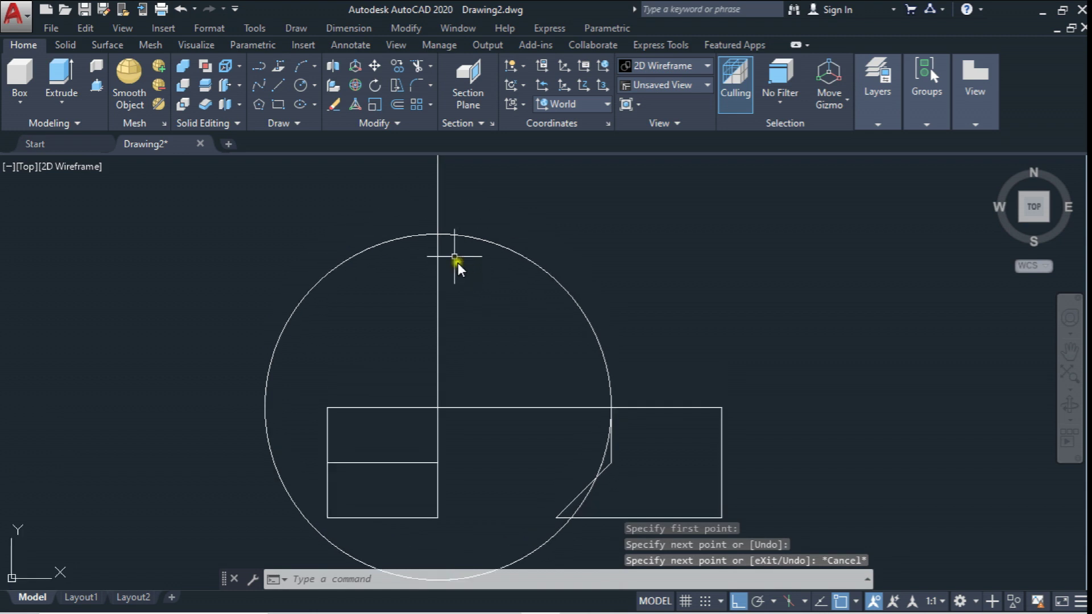
click(298, 90)
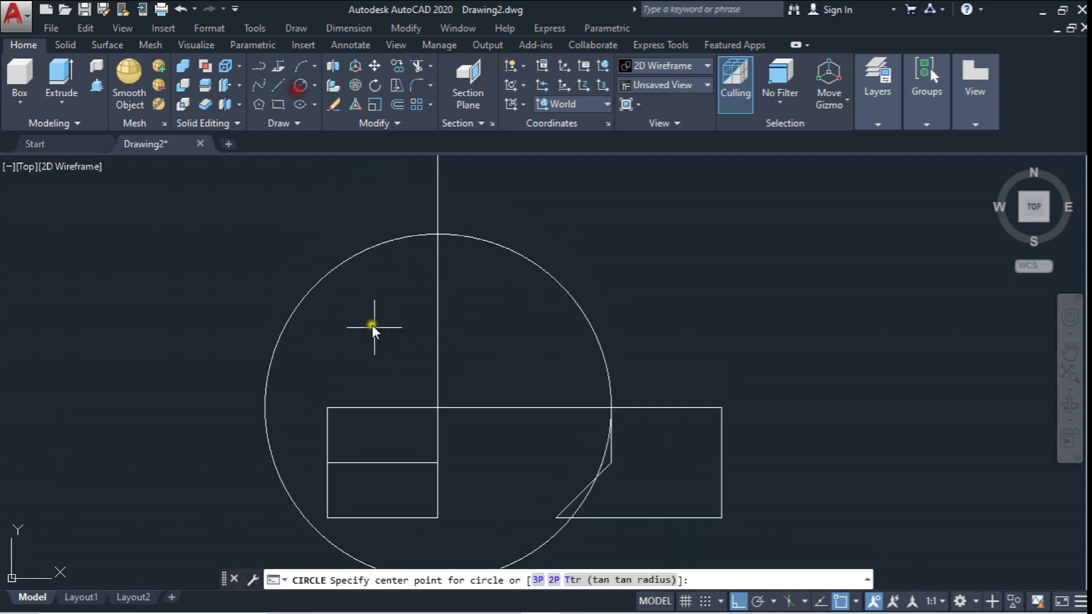
click(436, 405)
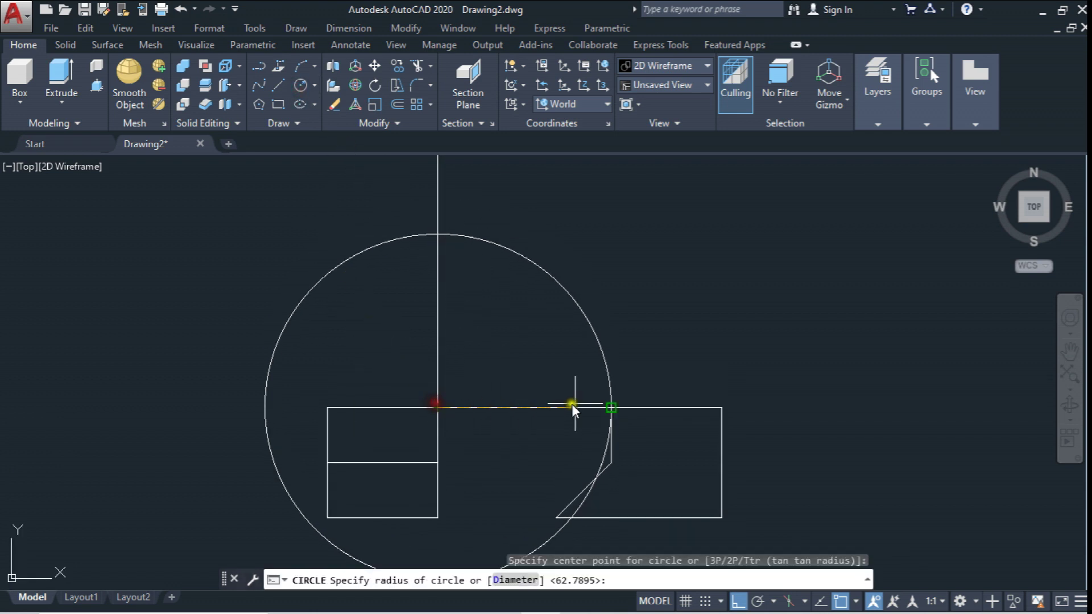
click(721, 406)
scroll(626, 372, down, 2)
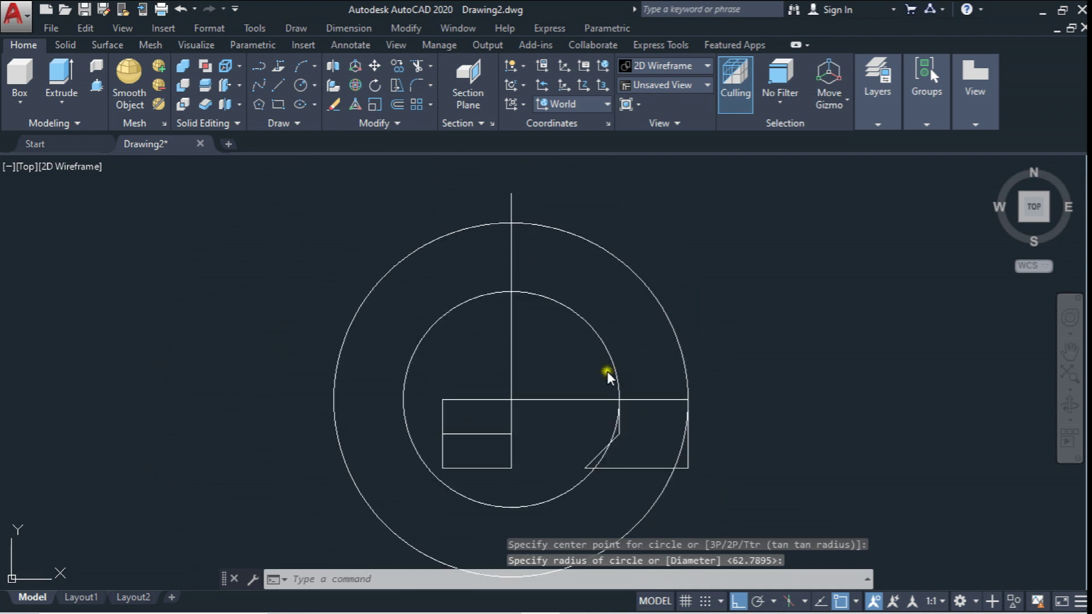
scroll(515, 291, up, 2)
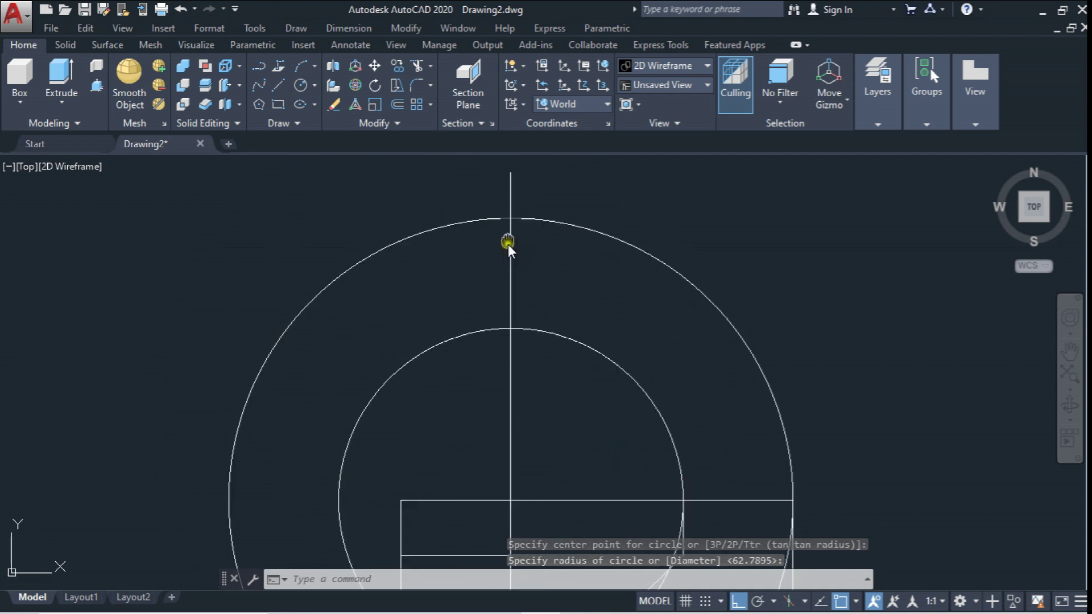
Step: Extend a vertical line up from the square's lower-left corner past the outer circle
click(279, 86)
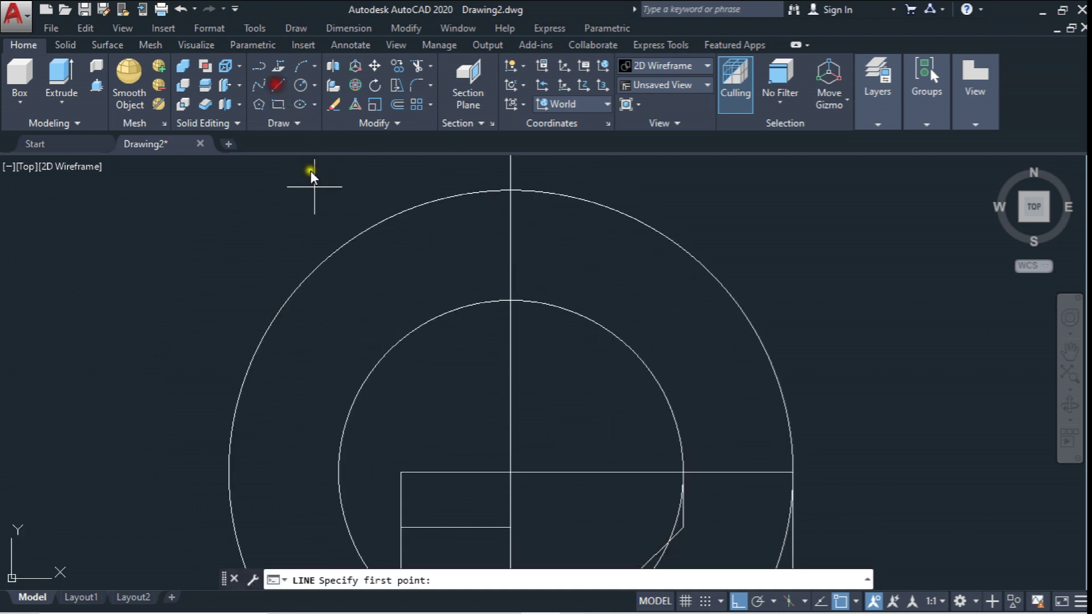
click(400, 470)
click(400, 170)
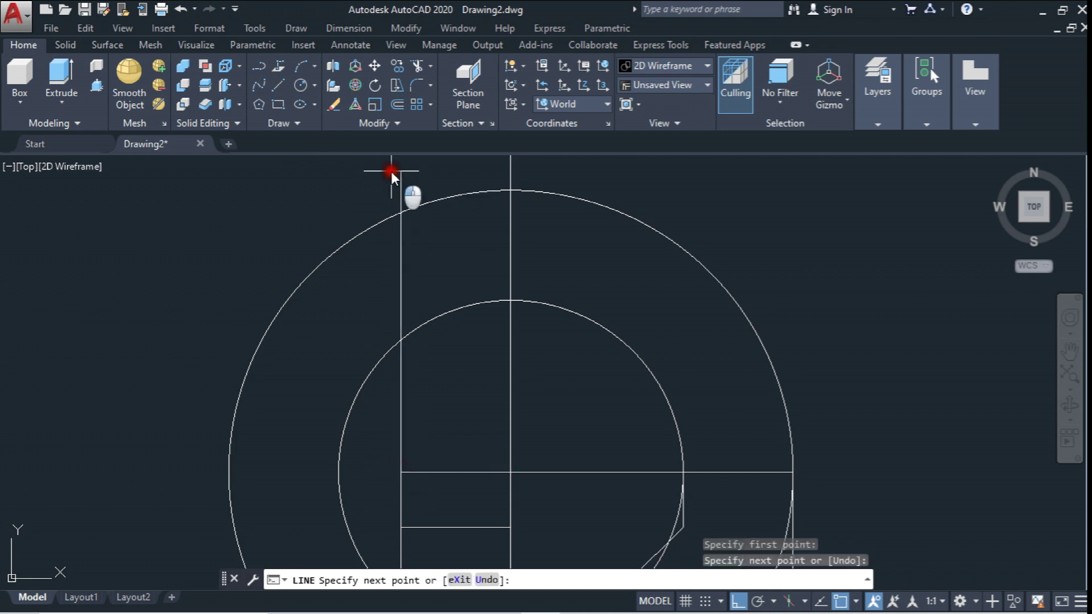
middle_drag(391, 172, 389, 238)
key(Escape)
middle_drag(352, 274, 350, 238)
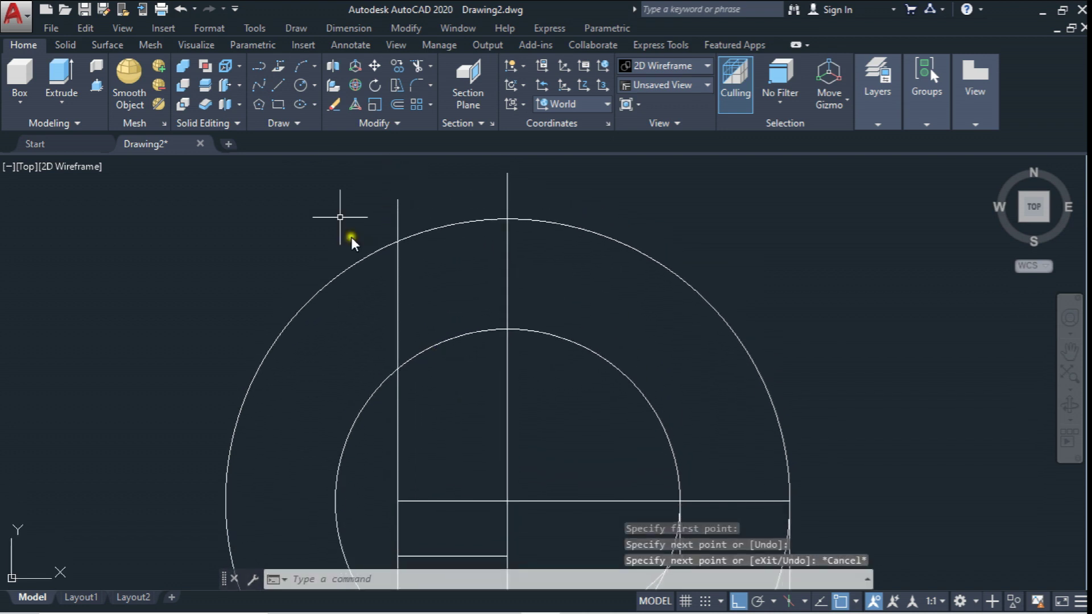
Step: Draw horizontal lines from the outer and inner circle tops across to that vertical line
click(280, 85)
click(507, 217)
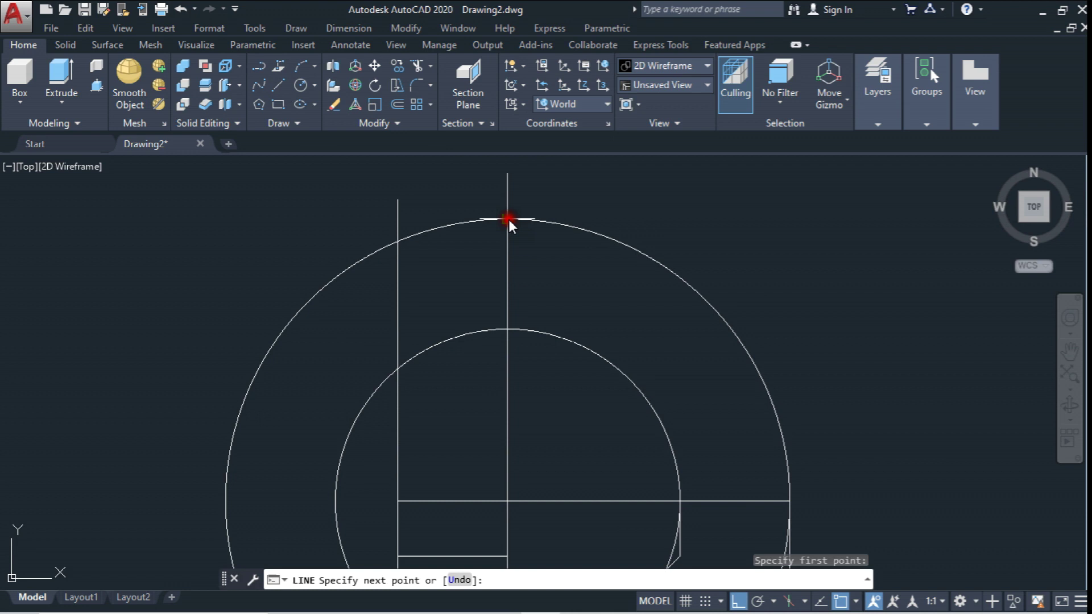
scroll(438, 209, up, 2)
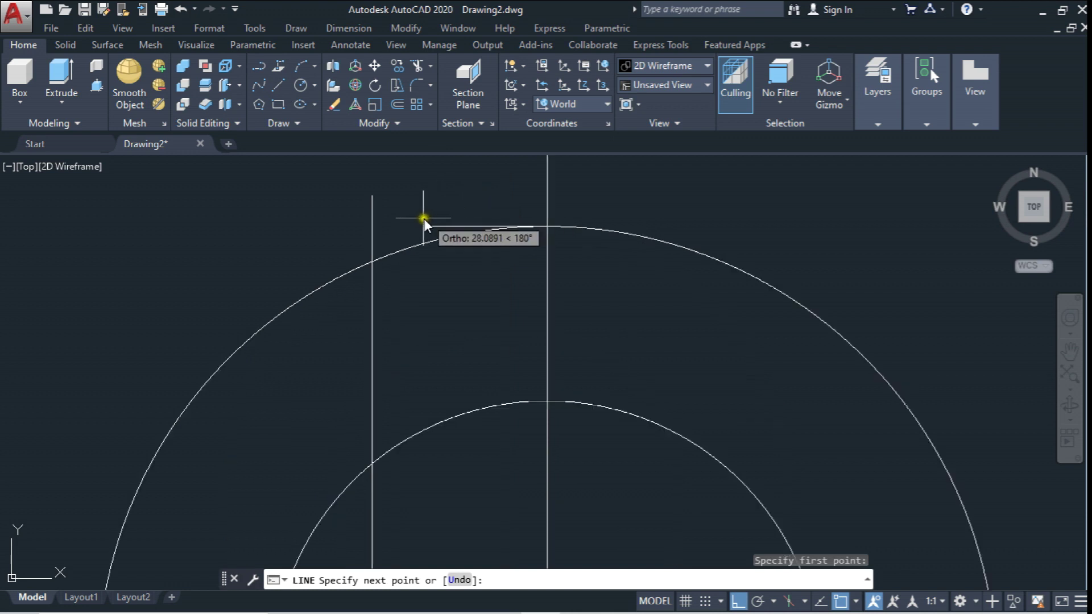
click(372, 226)
key(Escape)
click(281, 85)
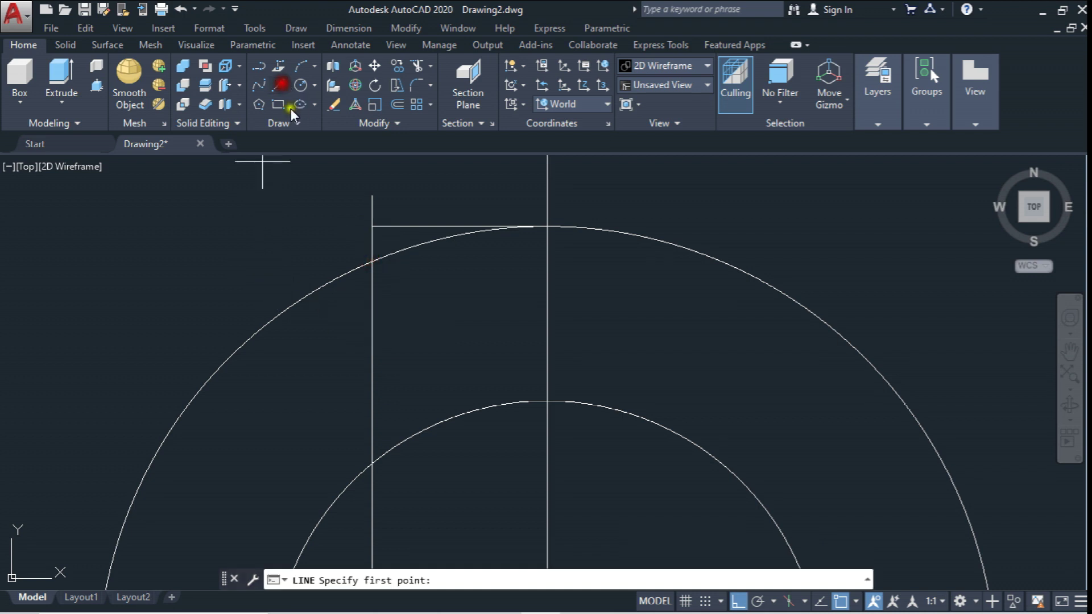
click(544, 398)
click(374, 407)
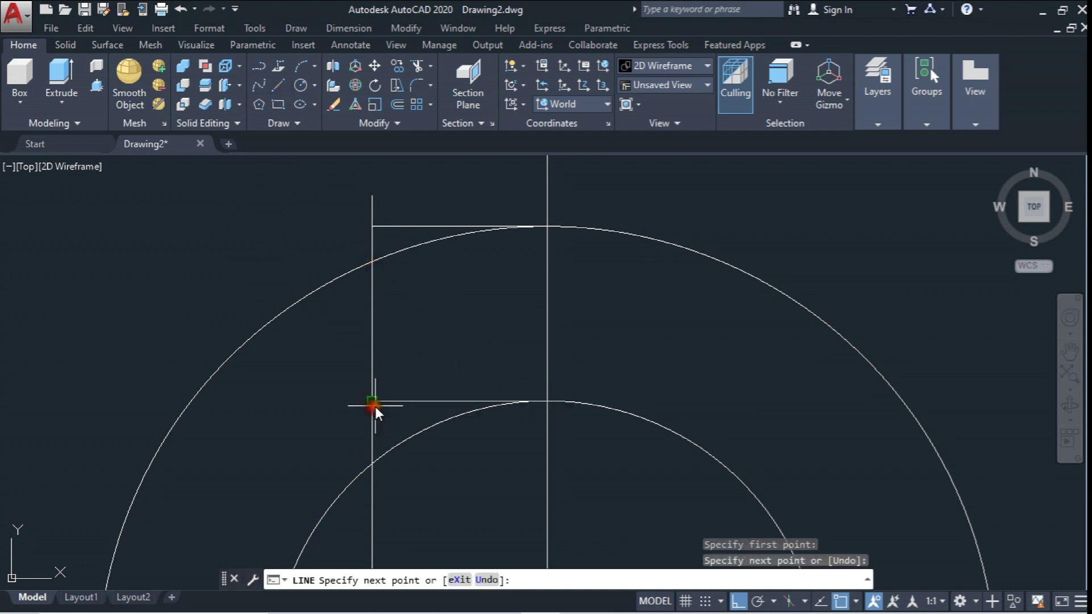
scroll(375, 407, up, 2)
middle_drag(375, 408, 441, 231)
scroll(441, 231, down, 4)
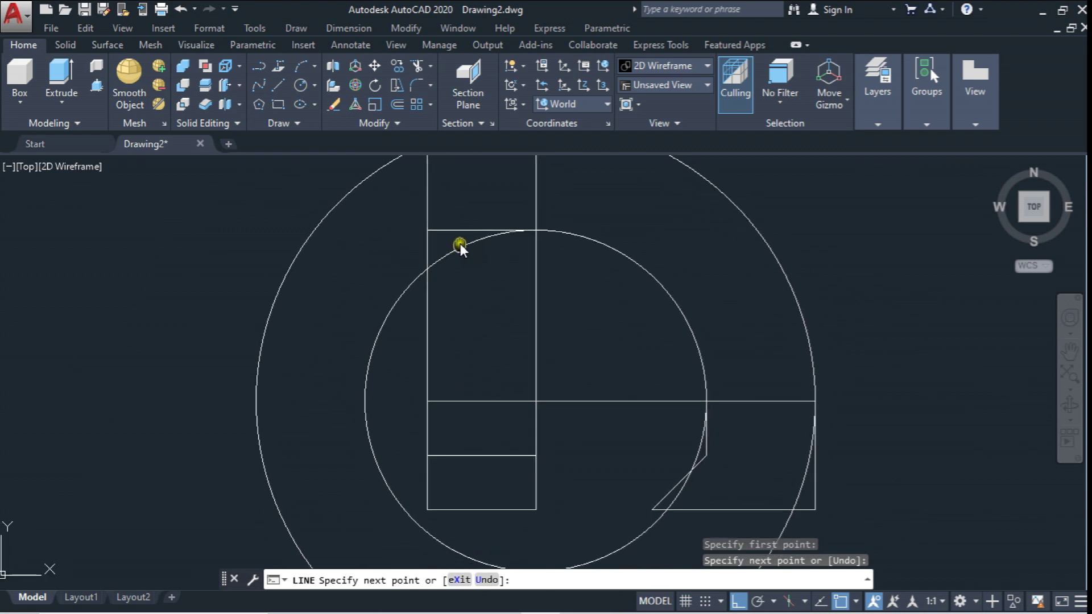
key(Escape)
scroll(545, 206, down, 2)
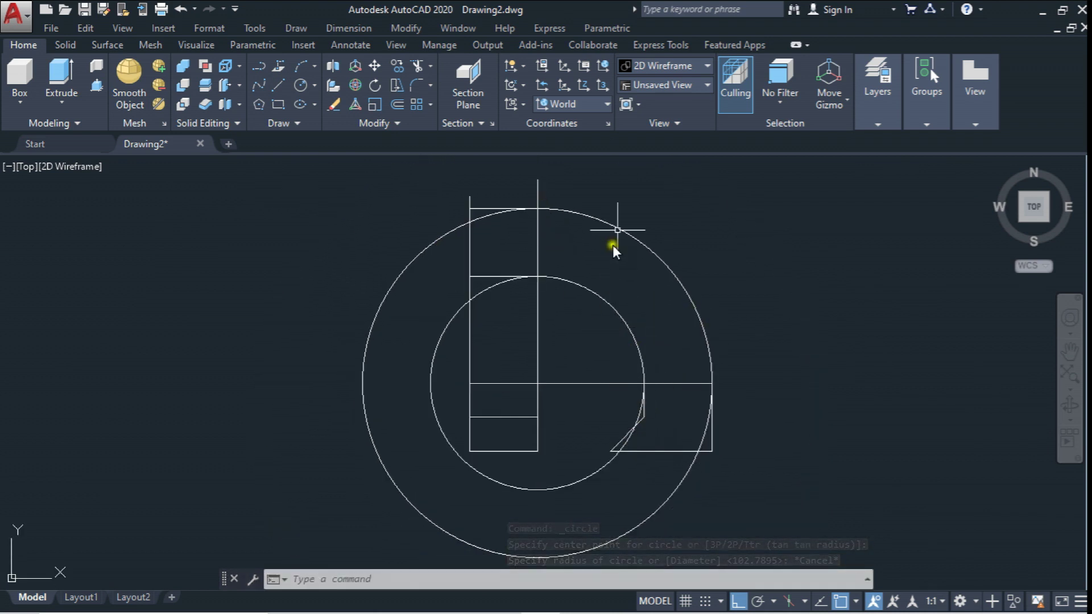
Step: Delete the outer and inner circles, keeping the horizontal lines and vertical edges
click(675, 219)
click(597, 335)
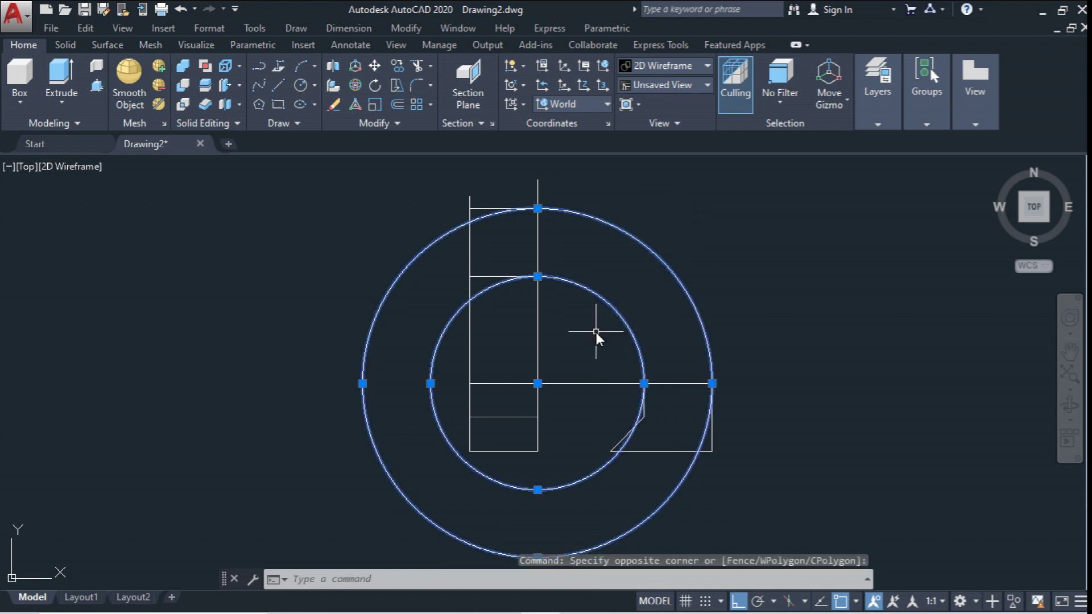
click(670, 224)
click(605, 326)
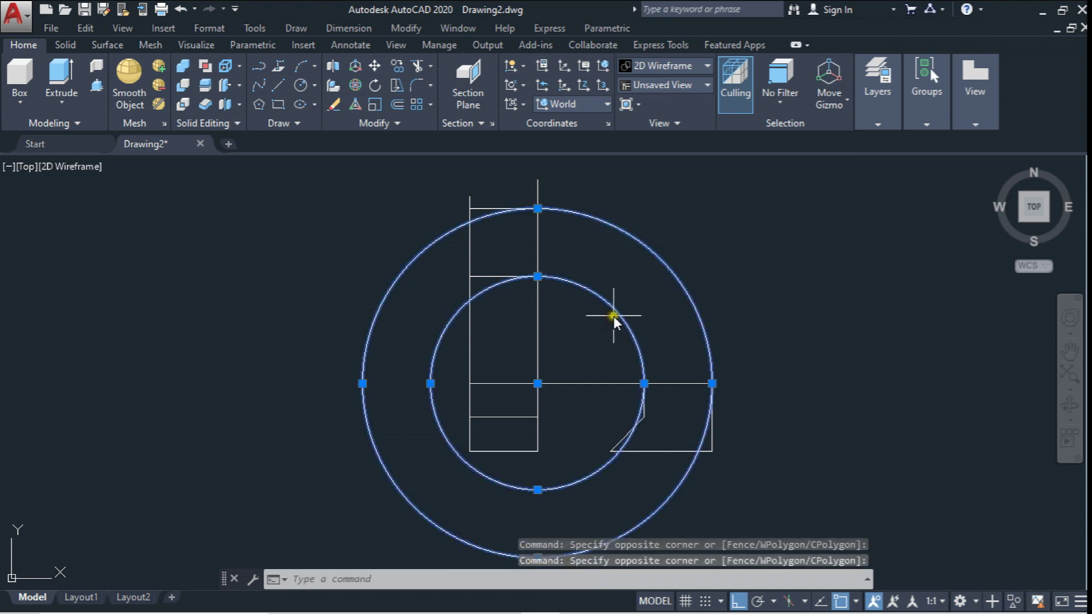
key(Delete)
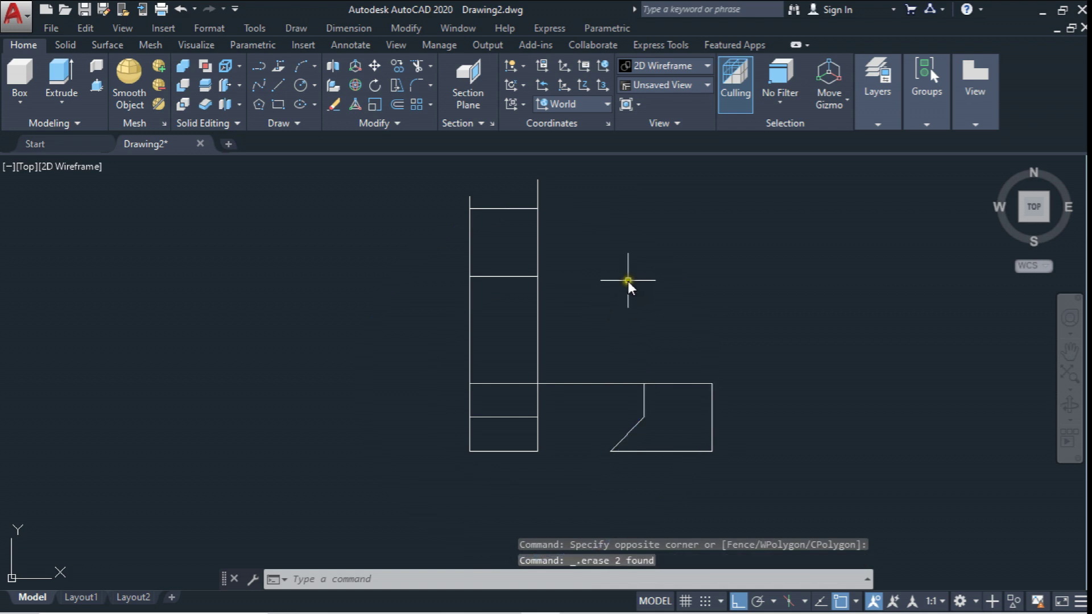
key(ctrl+z)
click(648, 249)
key(Delete)
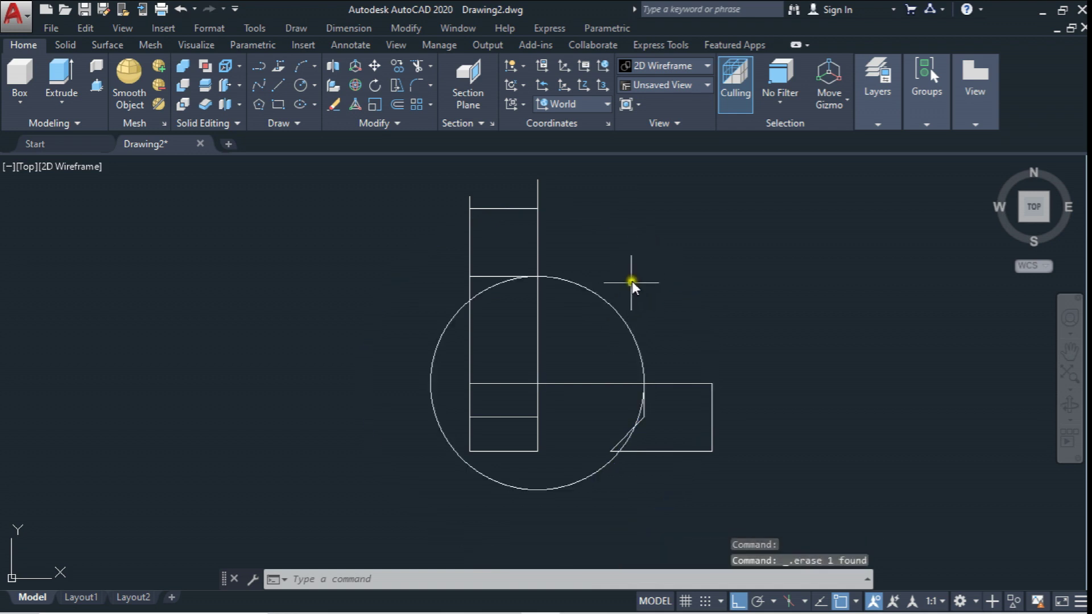
click(617, 309)
key(Delete)
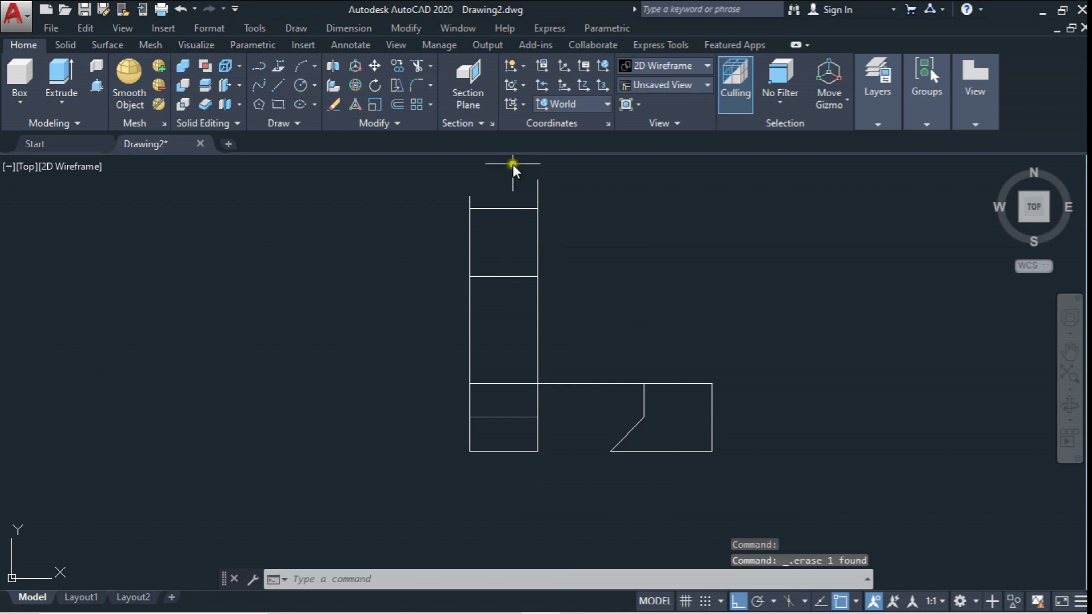
Step: Trim the vertical segments linking the upper square to the lower outline
click(417, 68)
click(435, 179)
click(616, 329)
click(581, 258)
click(450, 226)
key(Return)
click(620, 293)
click(432, 307)
click(576, 179)
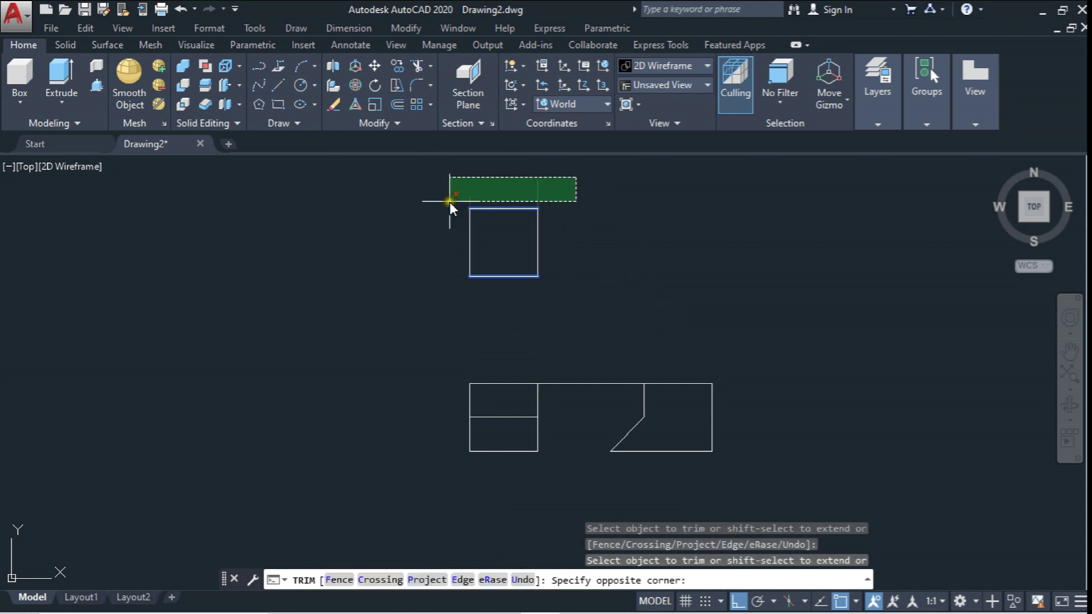
click(452, 205)
key(Escape)
middle_drag(399, 288, 385, 297)
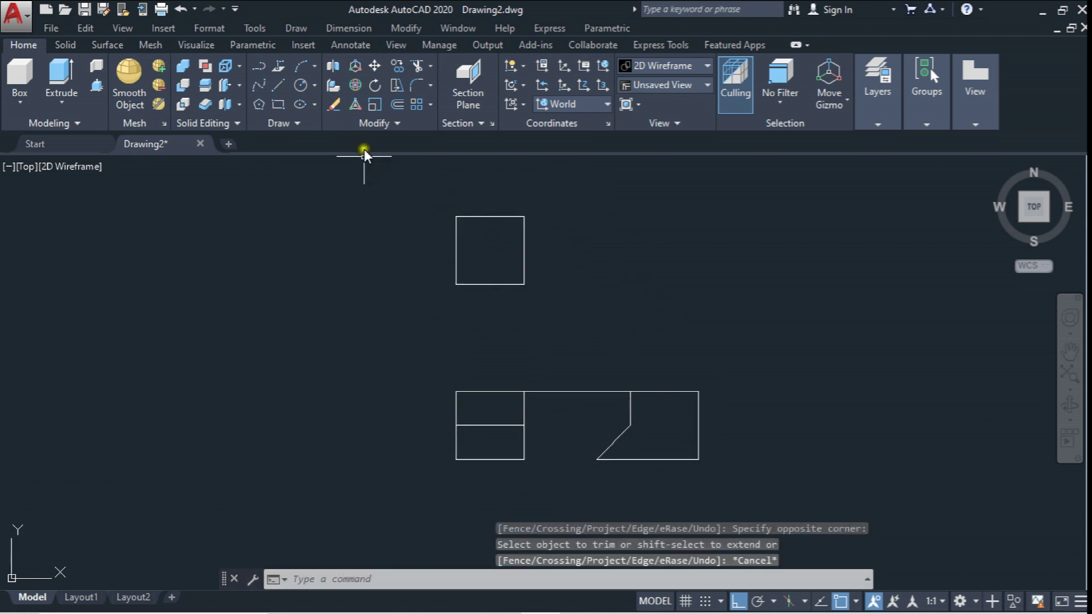
Step: Try a linear dimension on the square's left edge, then cancel it
click(363, 48)
click(320, 106)
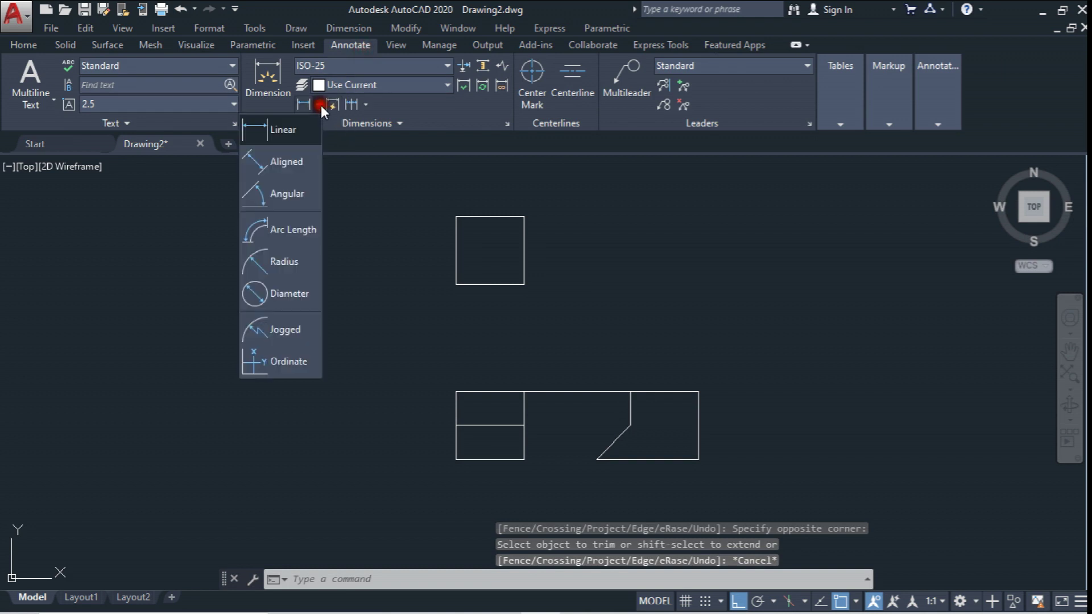
click(283, 134)
click(456, 216)
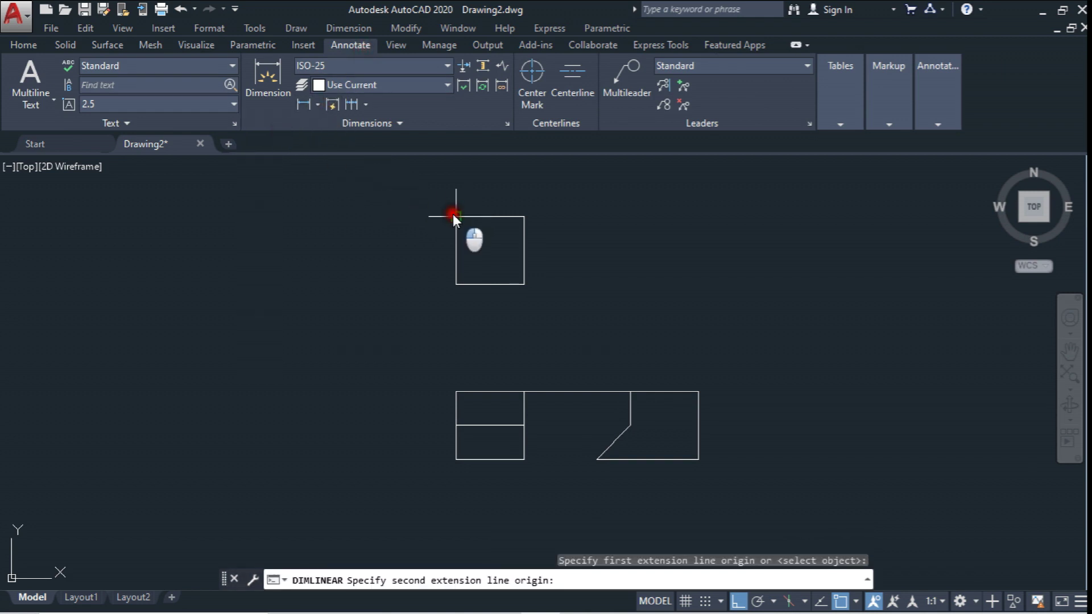
click(456, 285)
scroll(447, 251, up, 5)
scroll(441, 241, down, 5)
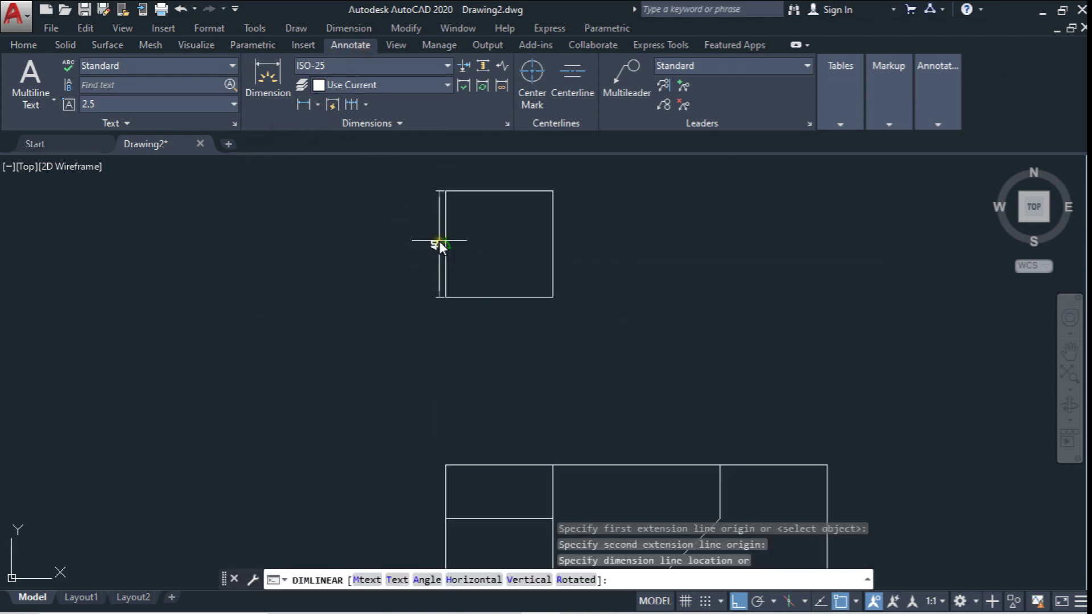
key(Escape)
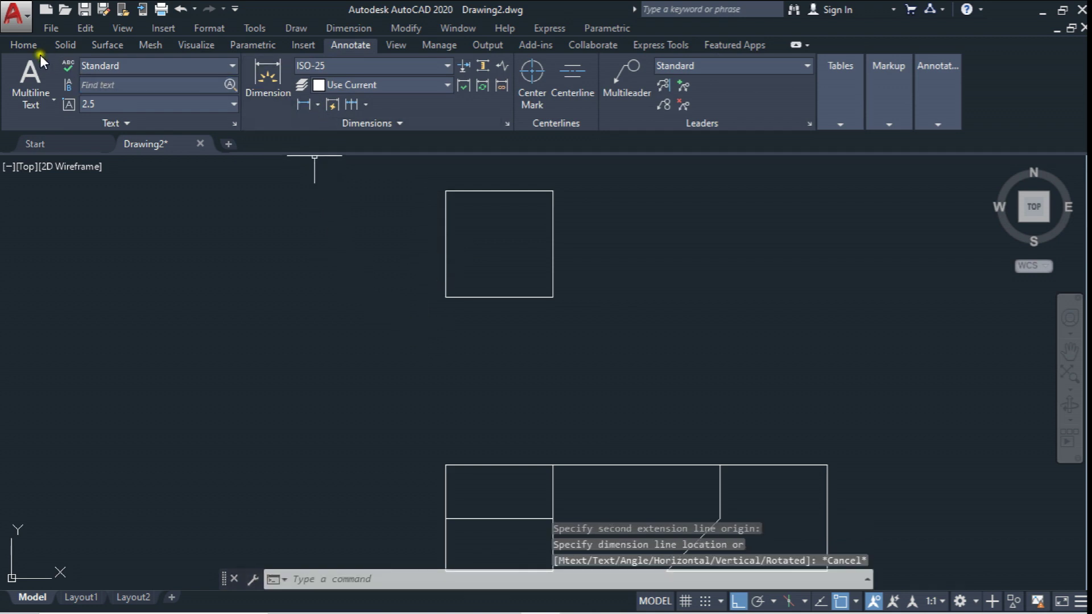
click(35, 45)
Step: Draw a 20-unit-tall, 40-unit-wide strip below the square, closing at its lower-right corner
click(276, 89)
click(444, 298)
text(0)
key(Return)
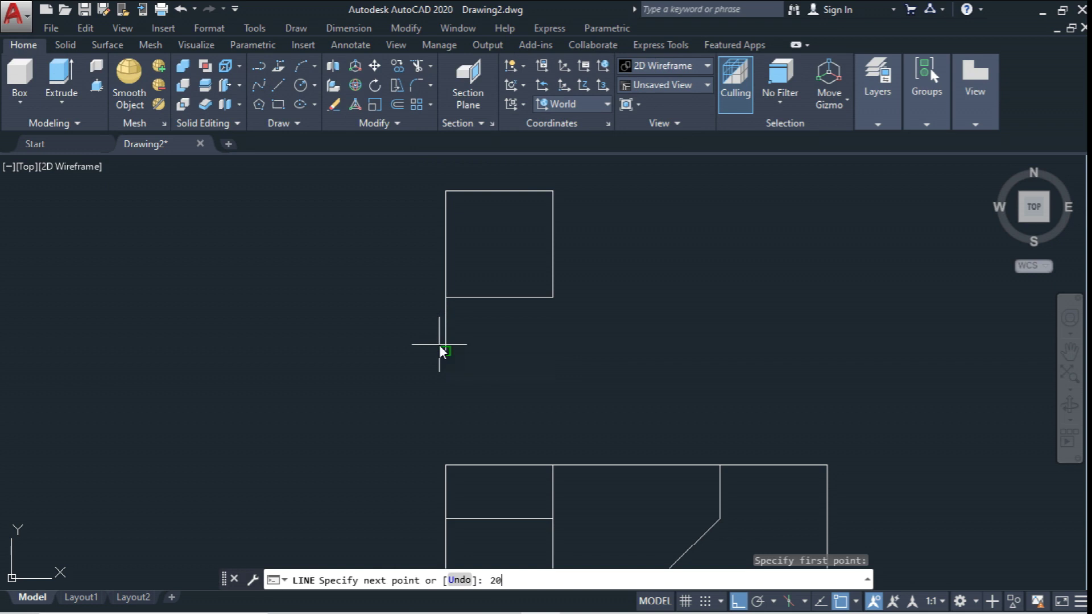
text(0)
key(Return)
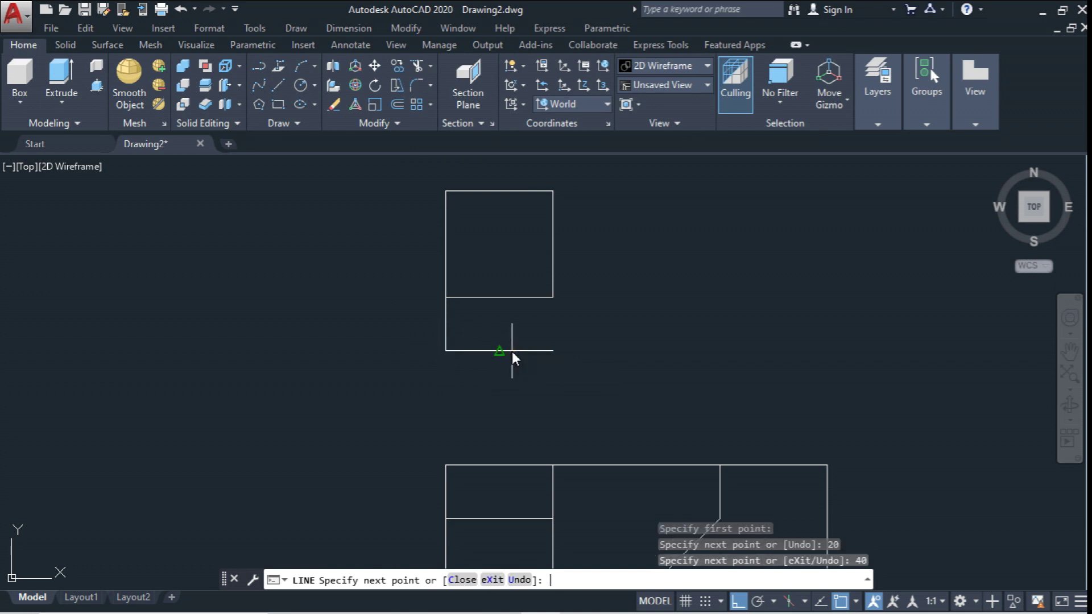
click(553, 298)
key(Escape)
scroll(593, 267, down, 2)
scroll(593, 268, up, 2)
mouse_move(589, 350)
middle_down()
mouse_move(586, 339)
mouse_move(586, 378)
mouse_move(547, 346)
middle_up()
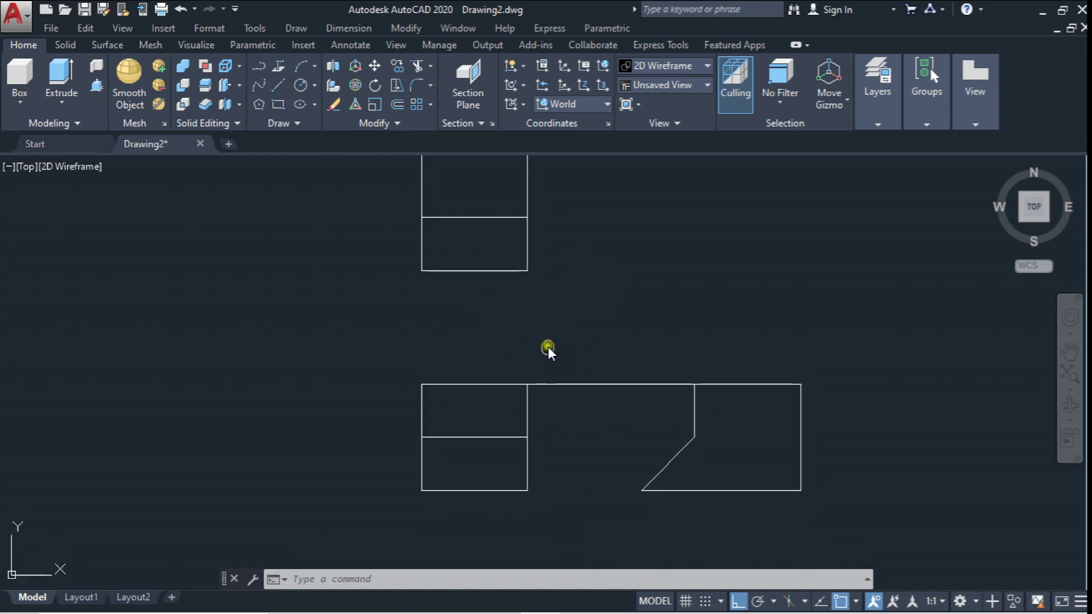
Step: Draw a circle centred on the rectangle's top-right corner, reaching the upper block
click(301, 85)
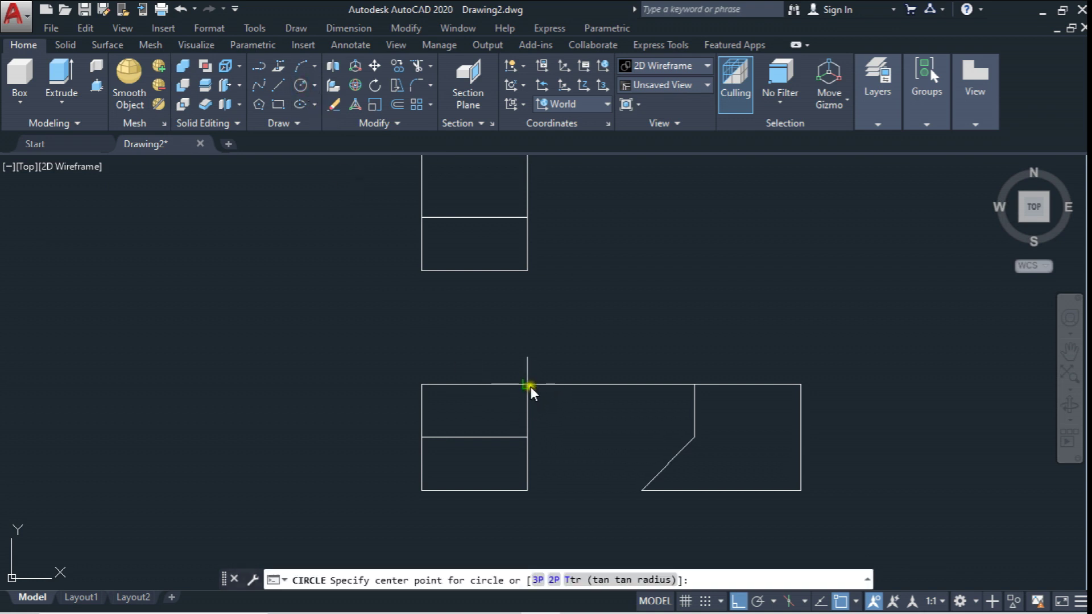
click(530, 387)
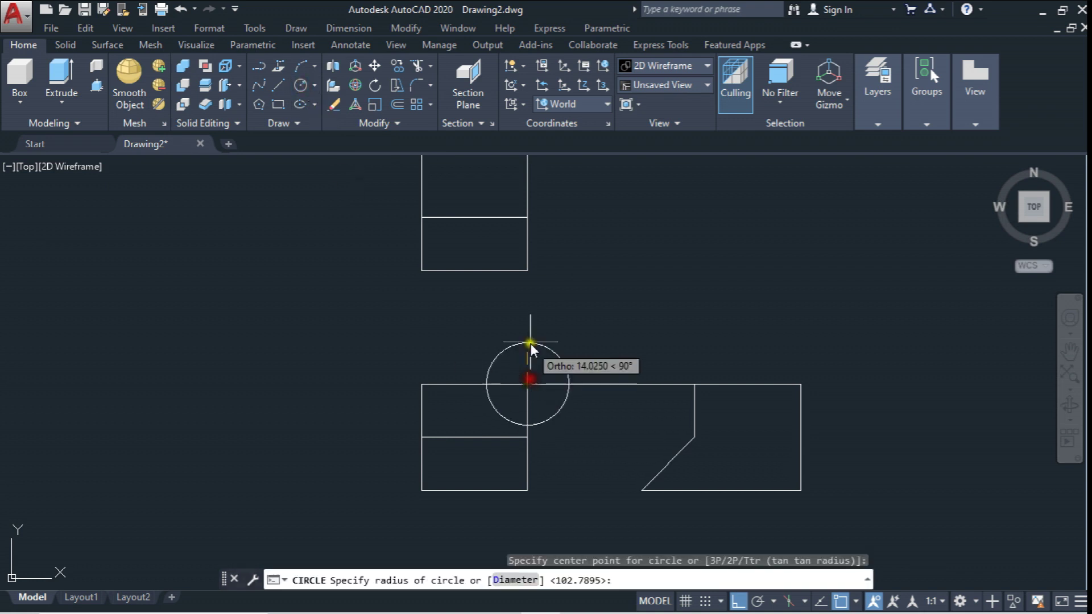
click(534, 271)
middle_drag(644, 411, 638, 396)
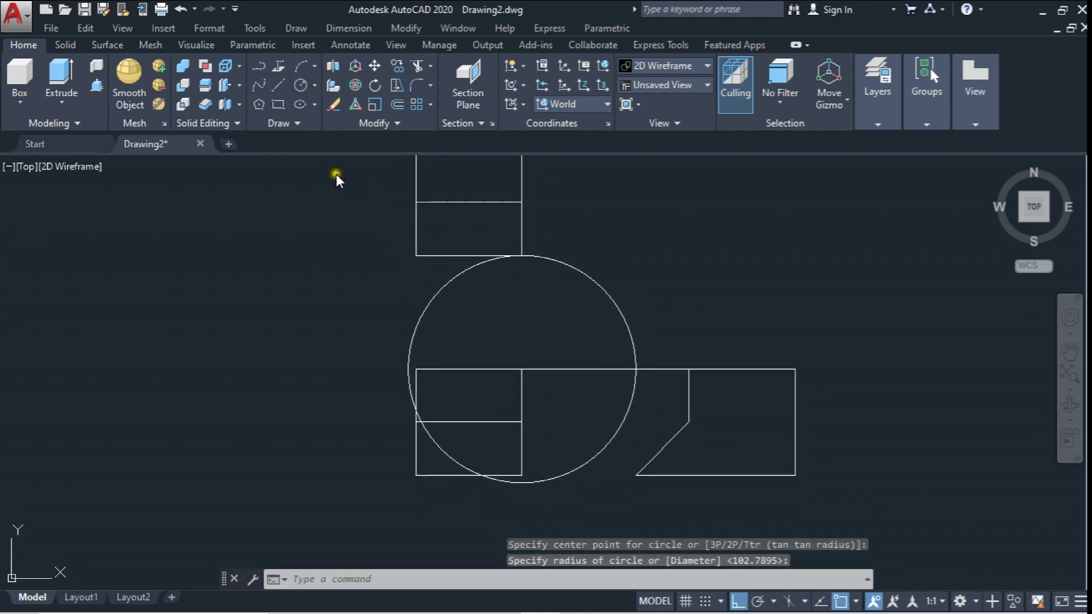
Step: Draw a vertical line down from where the circle crosses the edge
key(Escape)
click(278, 86)
click(643, 370)
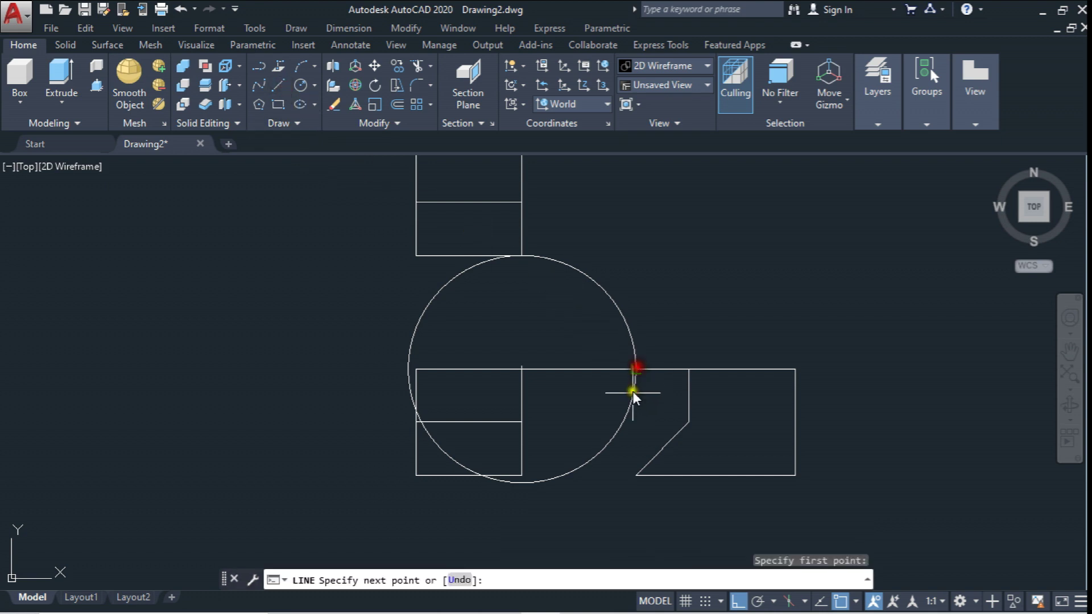
click(626, 484)
key(Escape)
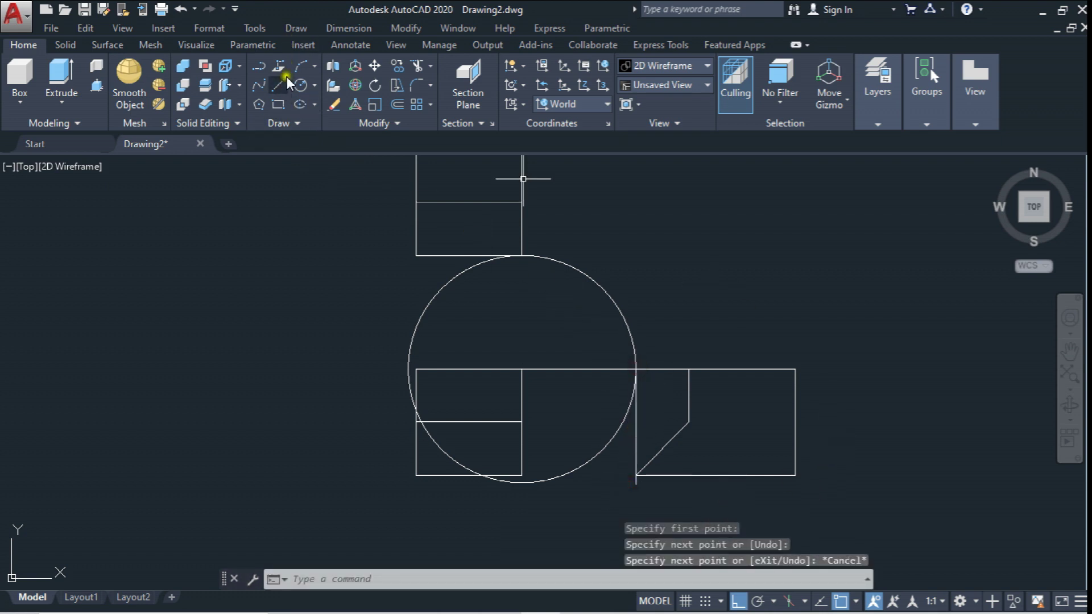
Step: Add two more concentric circles on the same corner, then choose the vertical line as a trim edge
click(300, 86)
click(521, 365)
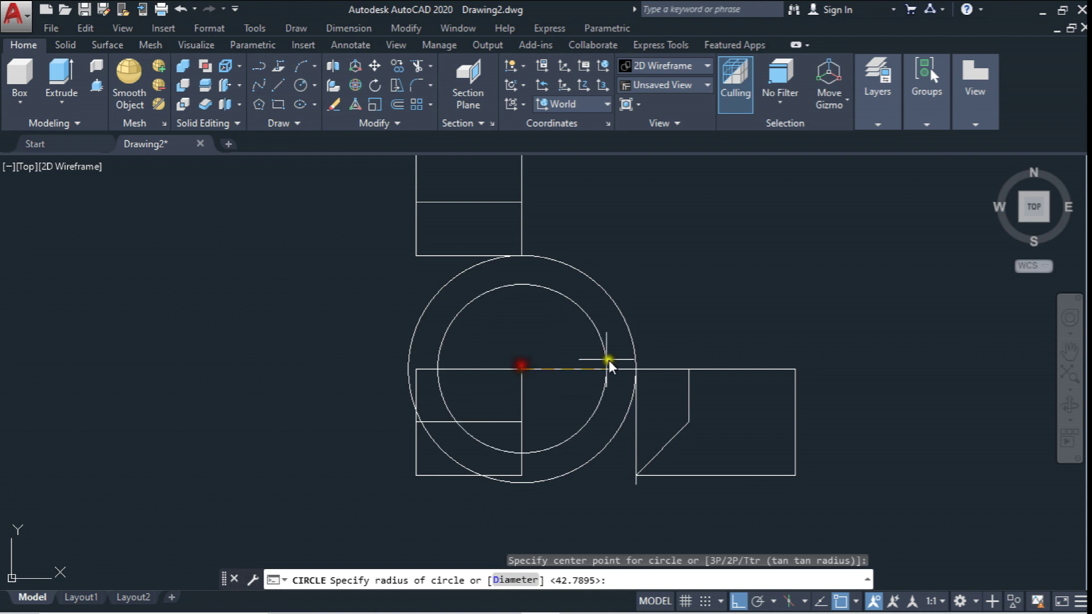
click(691, 370)
click(301, 85)
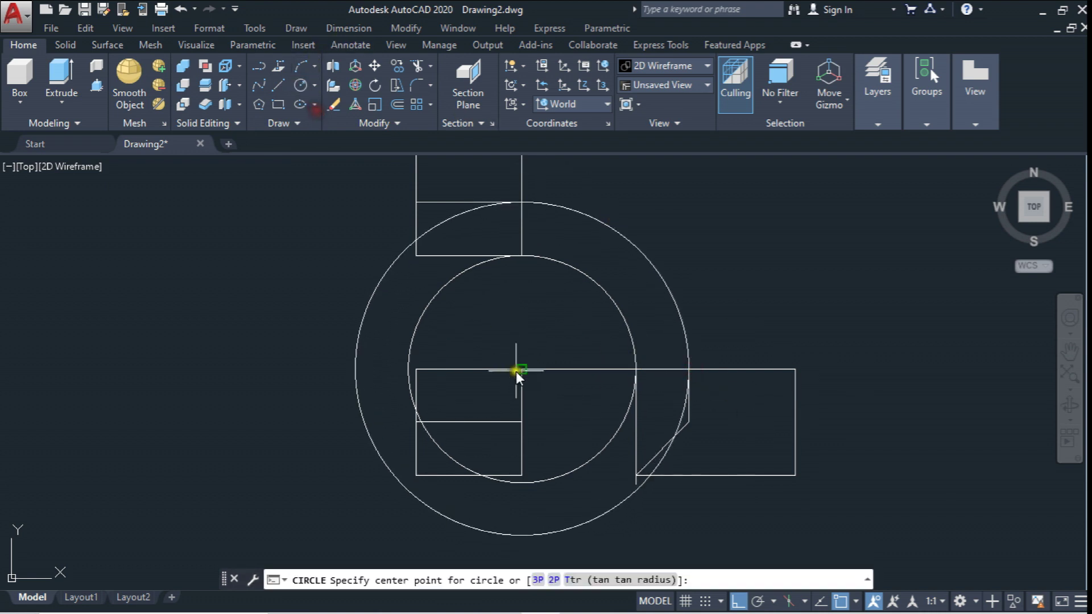
click(517, 371)
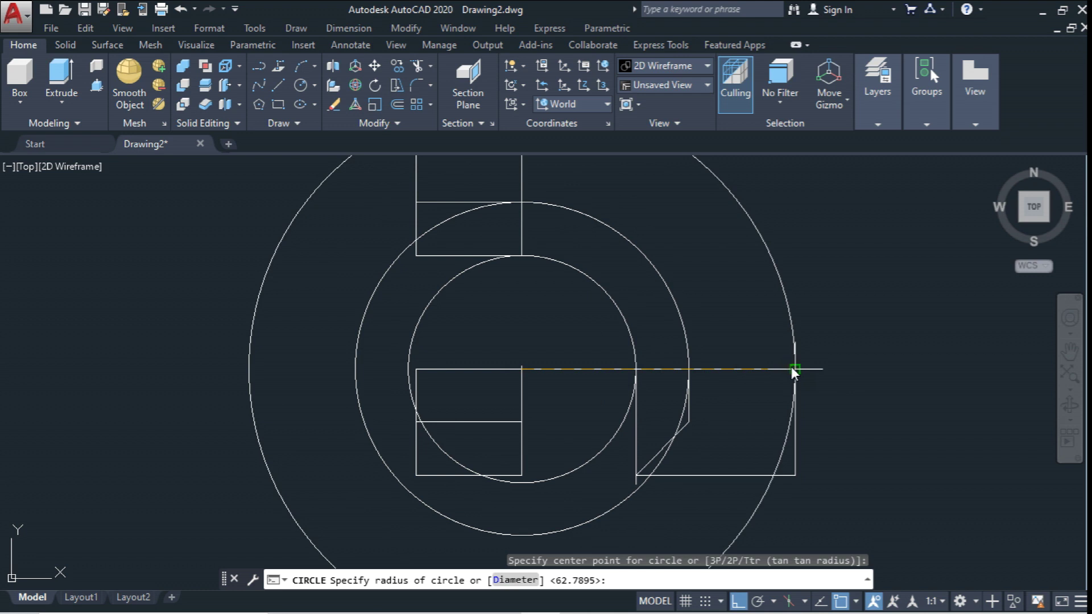
click(790, 366)
click(401, 80)
drag(537, 189, 497, 204)
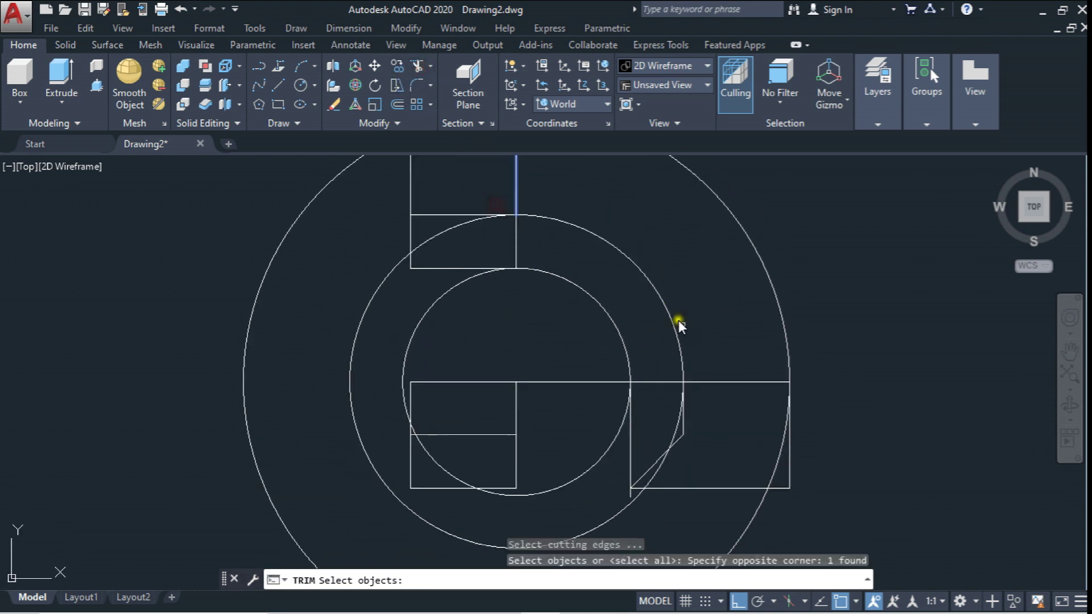
Step: Trim the circles to quarter arcs using the horizontal line as a cutting edge
mouse_move(746, 360)
mouse_down()
mouse_move(677, 397)
mouse_move(647, 380)
mouse_up()
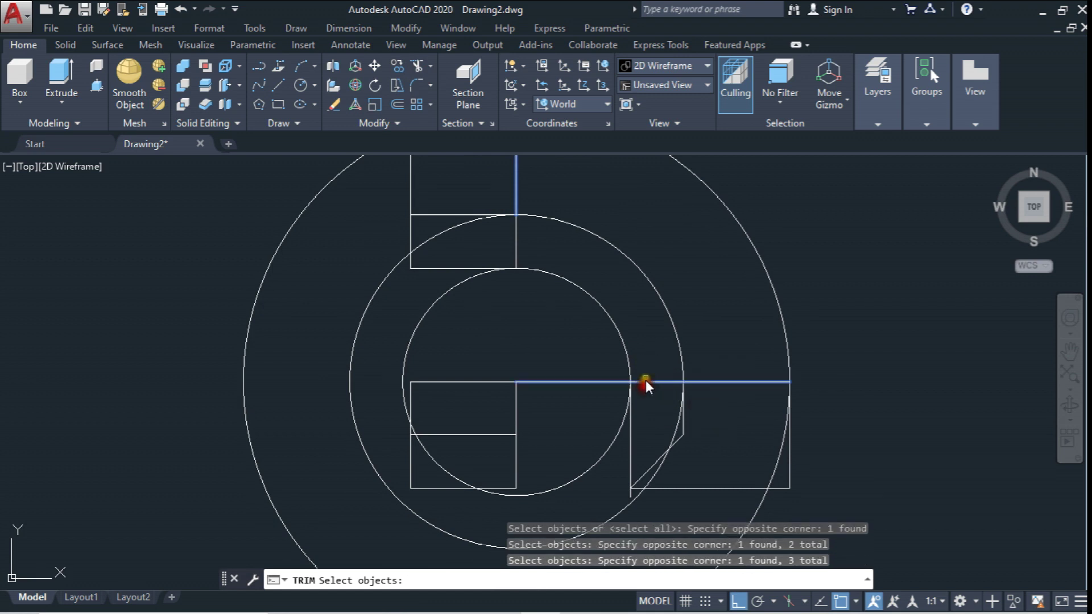
scroll(637, 319, down, 4)
click(446, 292)
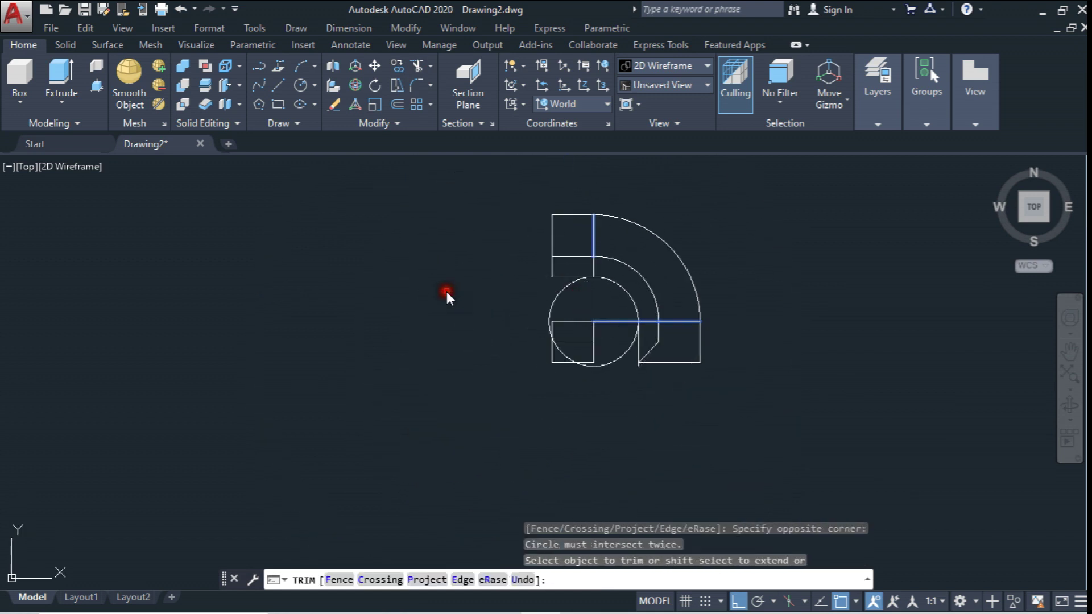
key(Escape)
scroll(546, 335, up, 1)
scroll(620, 393, up, 2)
Step: Trim away three-quarters of the small circle at the horizontal line
click(634, 429)
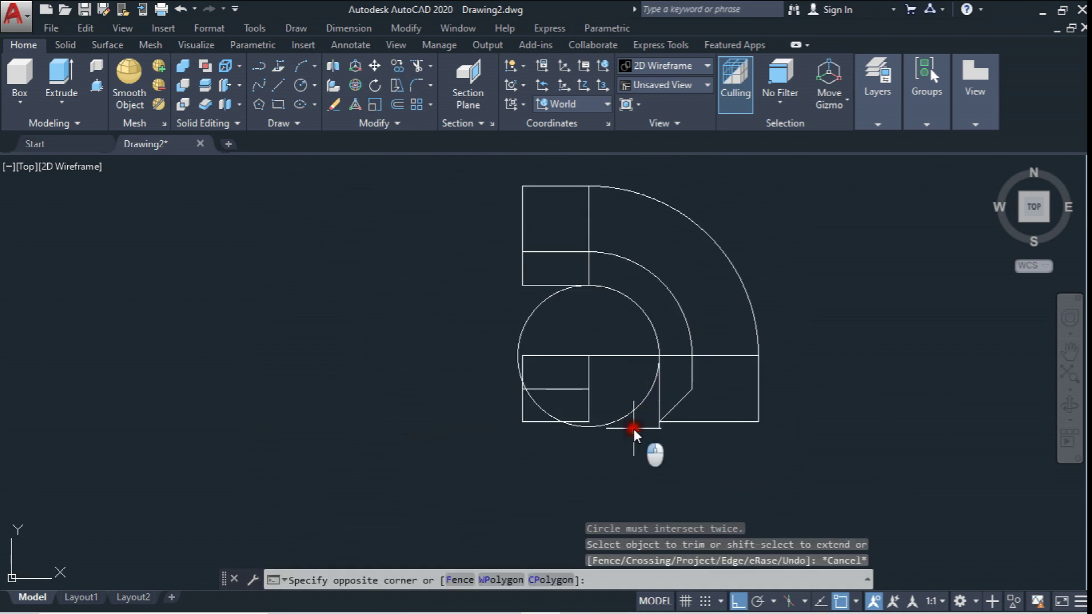
click(620, 396)
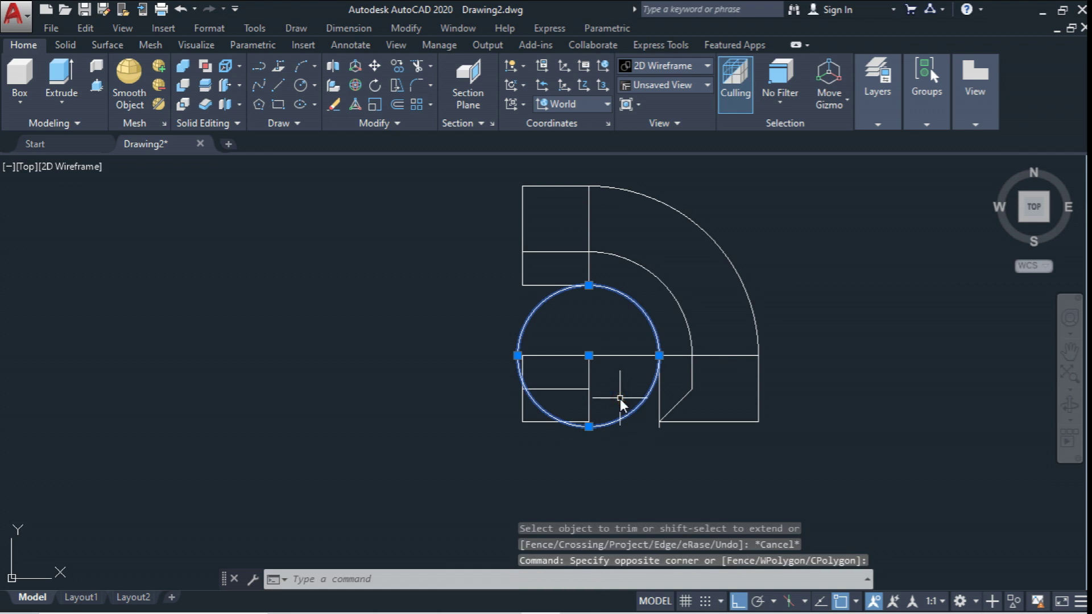
key(Escape)
click(417, 65)
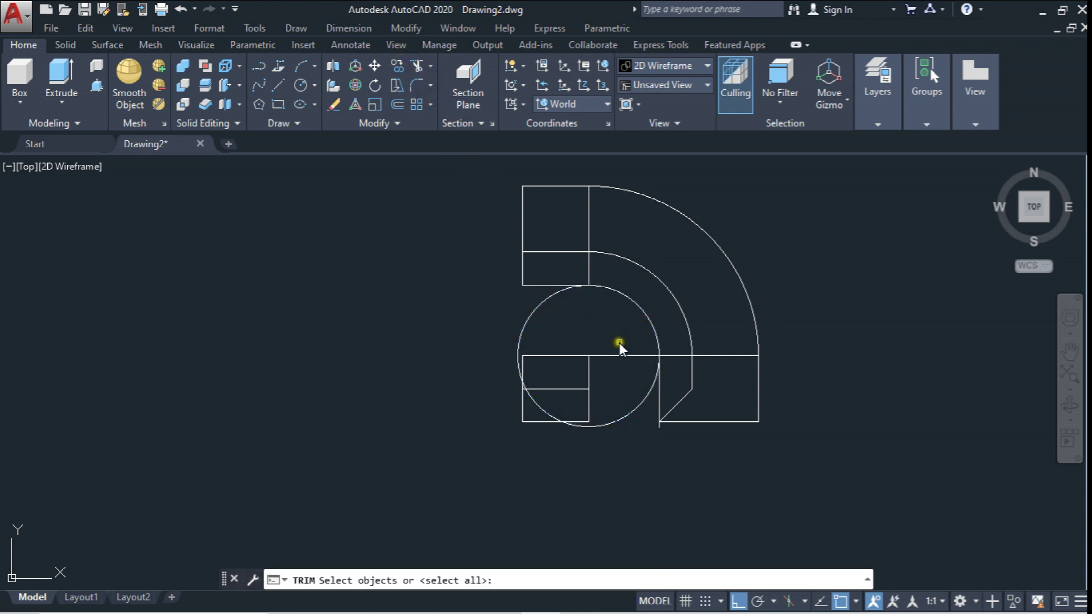
click(558, 284)
click(660, 405)
key(Return)
click(629, 397)
key(Escape)
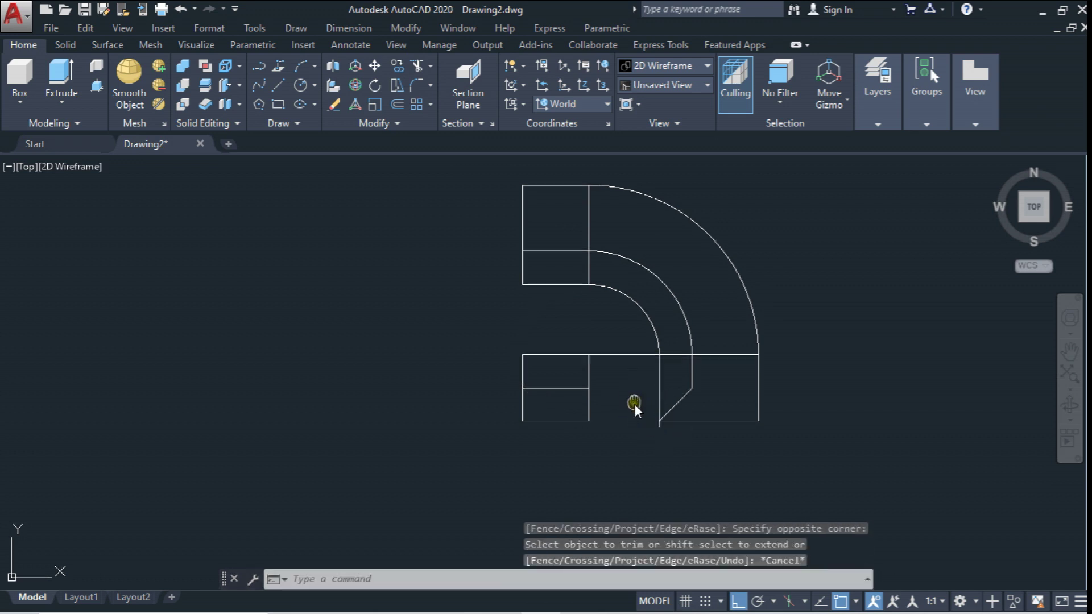
Step: Delete the leftover vertical construction line
scroll(651, 408, up, 2)
click(652, 421)
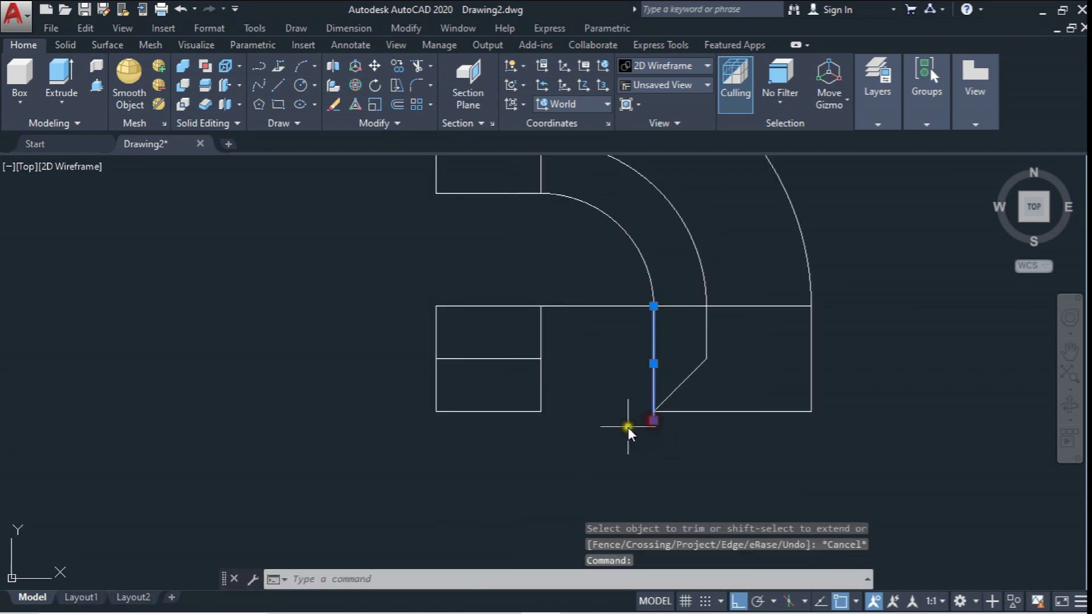
key(Delete)
Step: Draw a line from the inner arc's end down to the chamfer corner
middle_drag(459, 285, 473, 336)
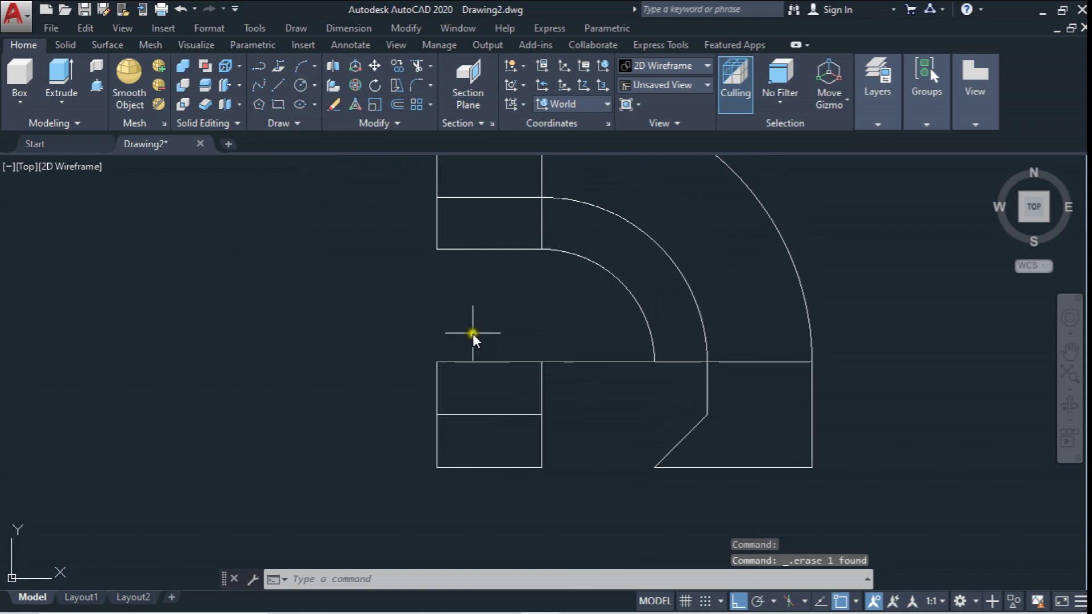
click(279, 85)
click(656, 365)
click(654, 467)
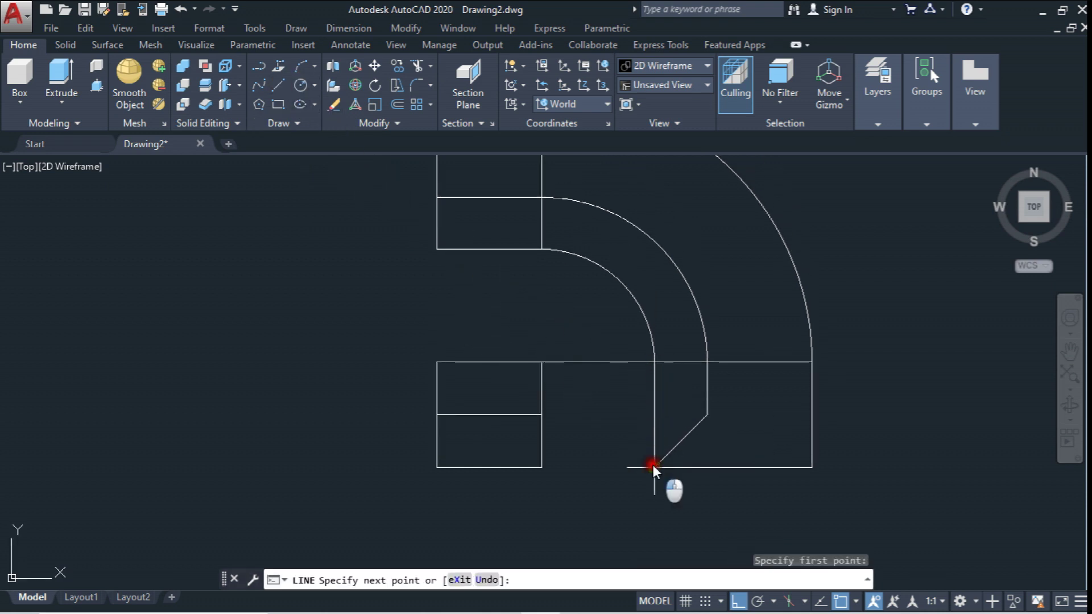
scroll(649, 403, down, 4)
key(Escape)
scroll(639, 397, up, 4)
Step: Delete the horizontal construction line
click(634, 395)
click(616, 367)
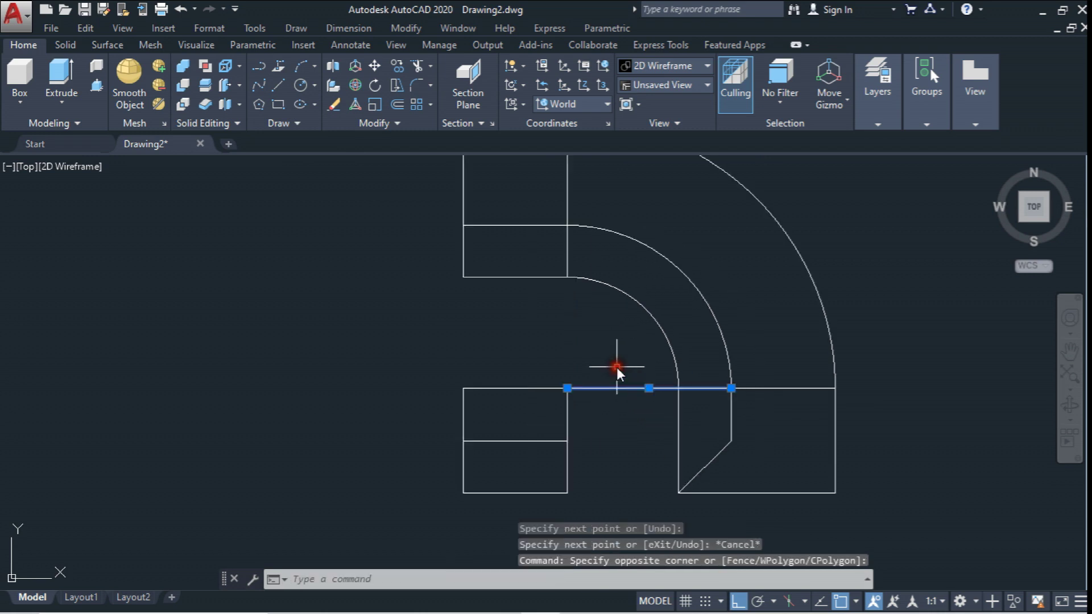
key(Delete)
scroll(654, 364, down, 4)
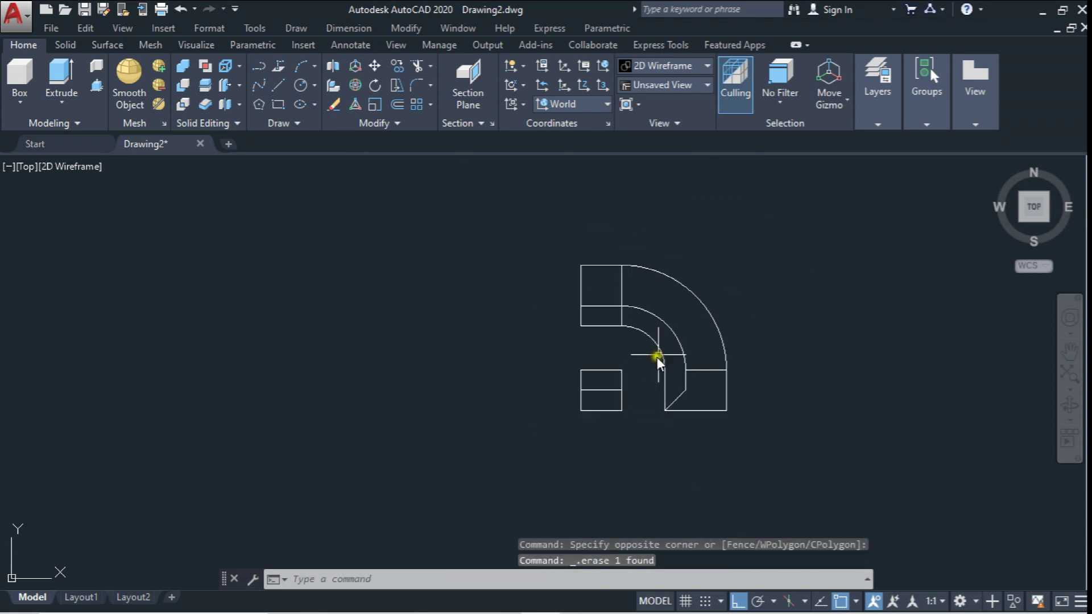
Step: Delete the three leftover arcs and select the stray vertical line
click(674, 350)
click(746, 304)
click(733, 328)
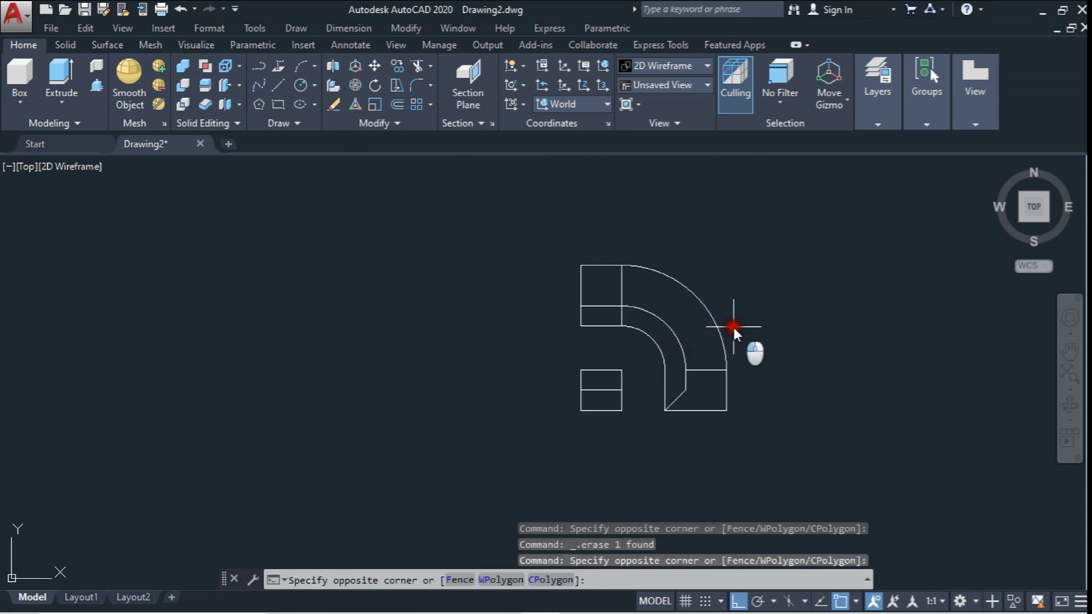
click(652, 340)
key(Delete)
scroll(680, 357, up, 2)
click(654, 394)
Step: Delete the stray vertical line and pan the three views left, freeing space on the right
key(Delete)
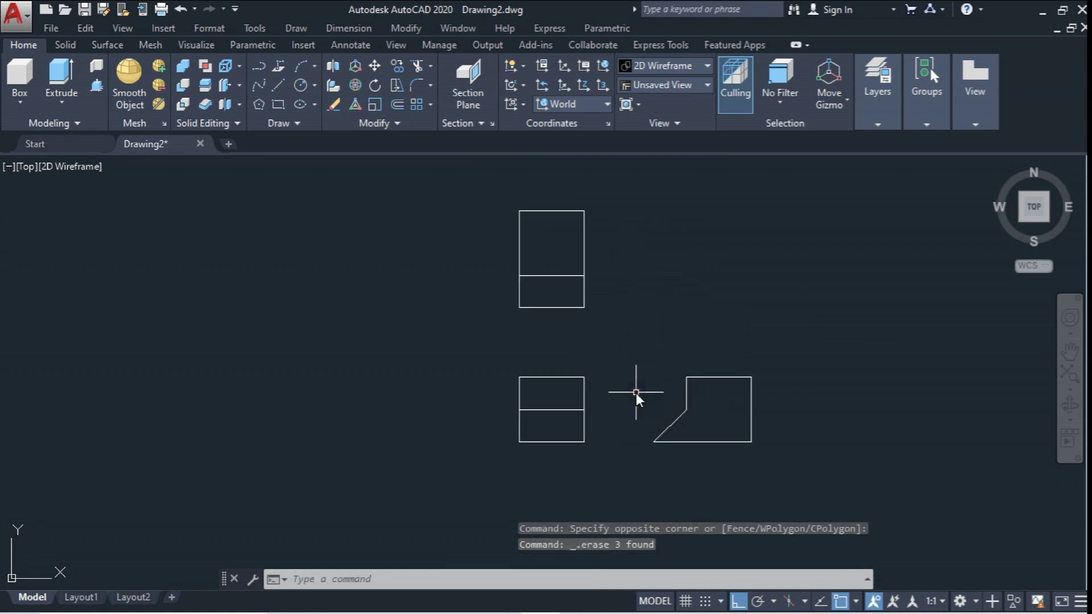
middle_drag(636, 393, 602, 401)
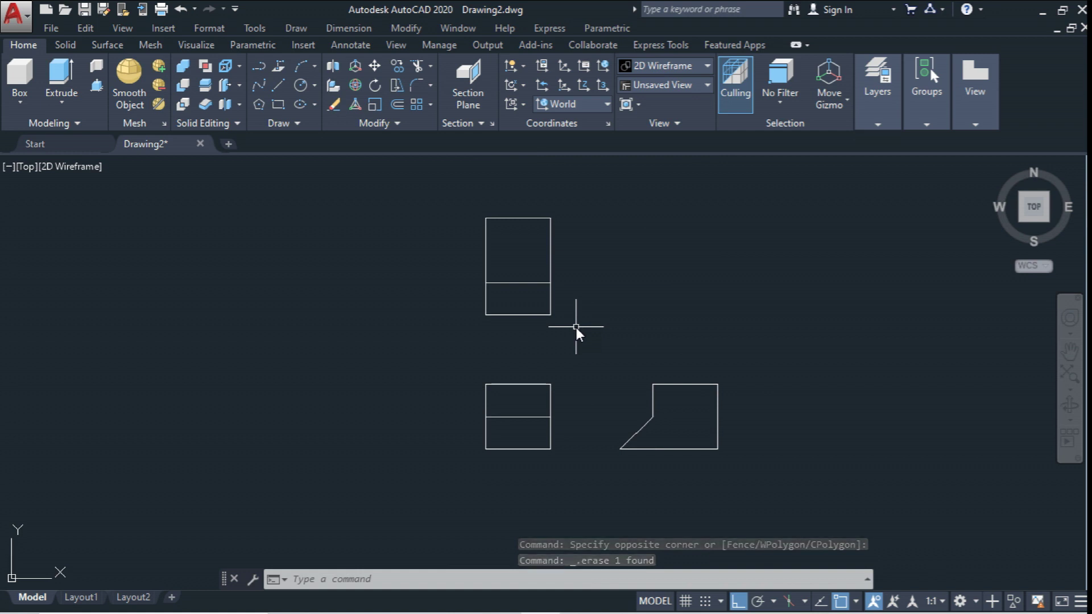
mouse_move(590, 326)
middle_down()
mouse_move(432, 323)
mouse_move(489, 335)
middle_up()
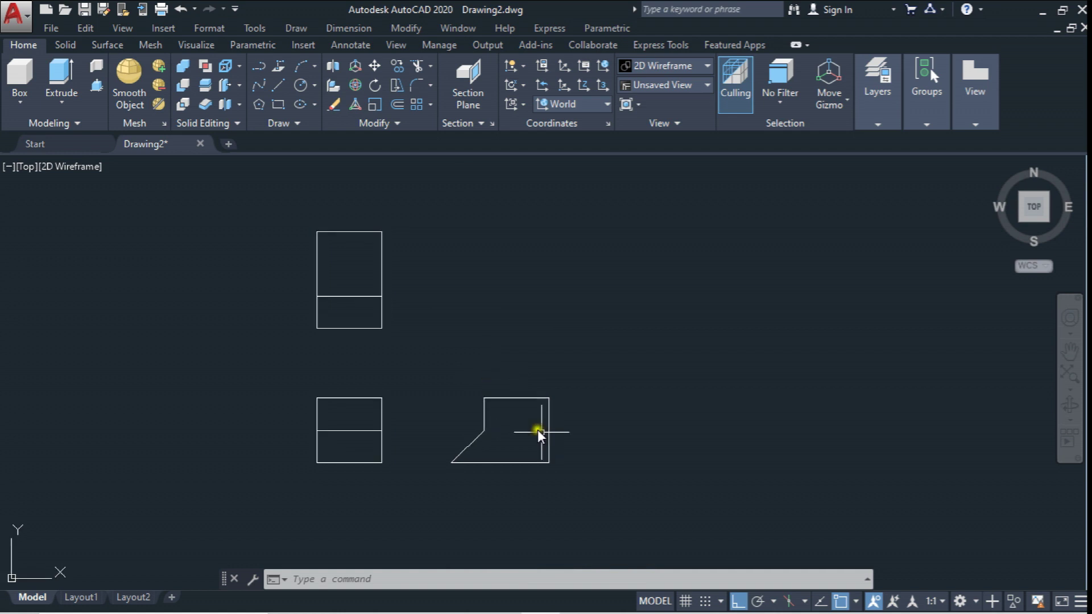
mouse_move(536, 424)
middle_down()
mouse_move(509, 417)
mouse_move(541, 394)
middle_up()
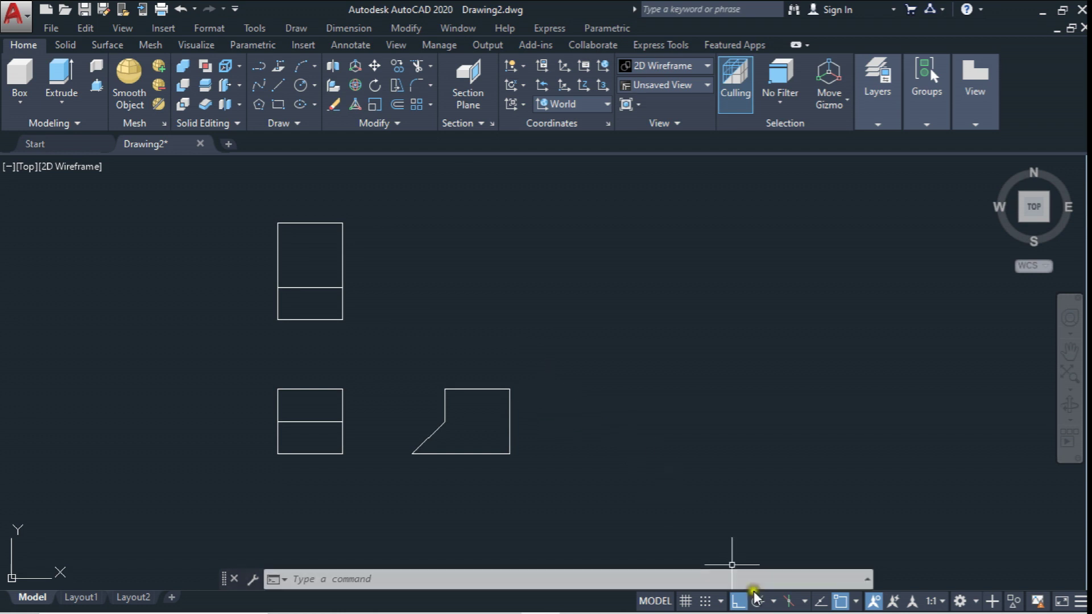
mouse_move(789, 602)
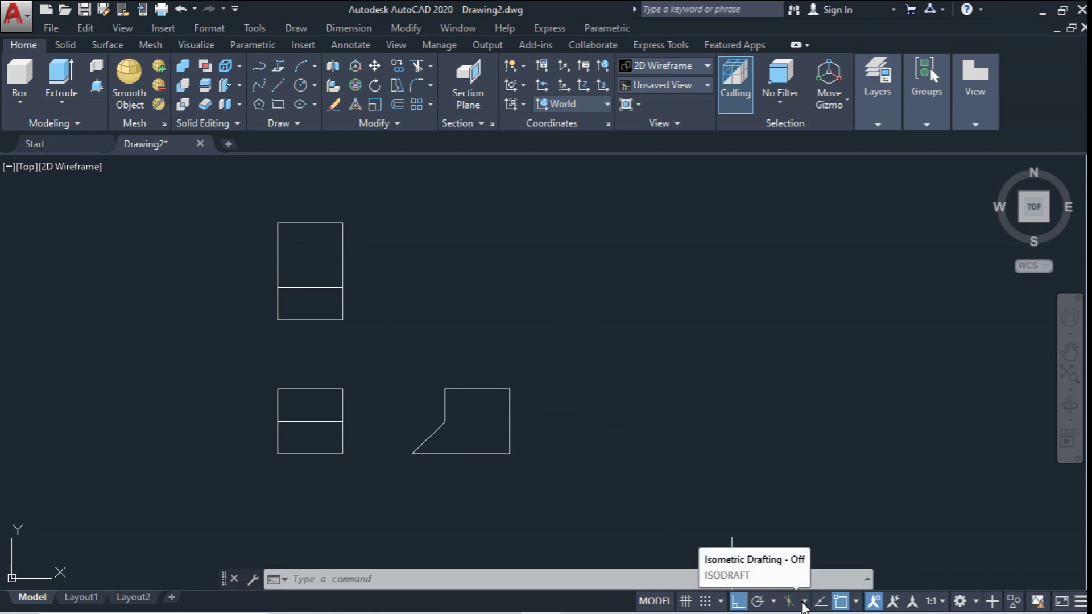
Step: Set the isoplane to Isoplane Left and turn on Isometric Drafting
click(803, 603)
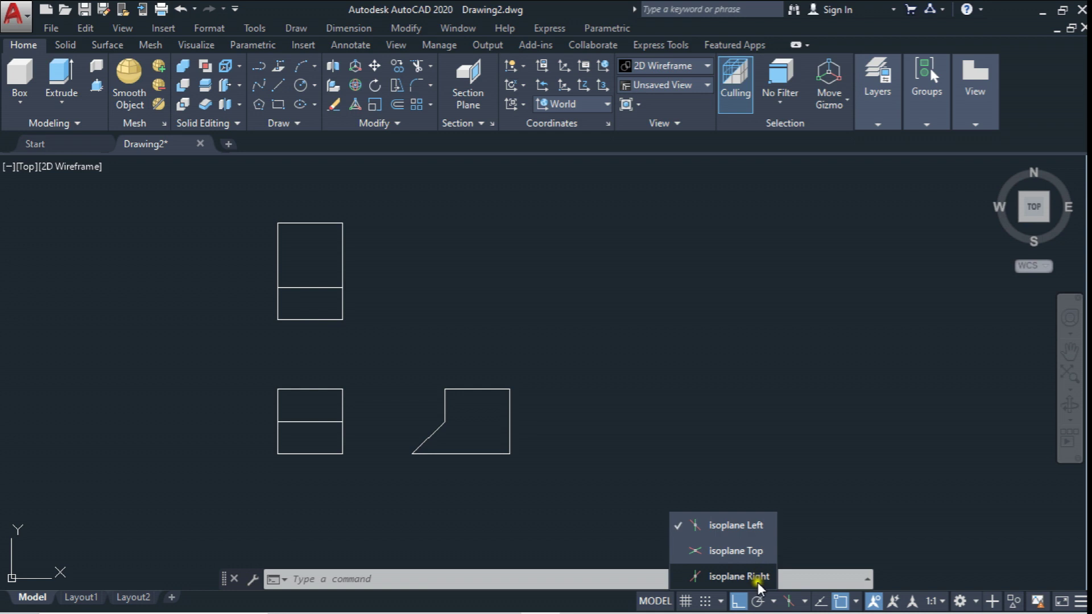
click(752, 540)
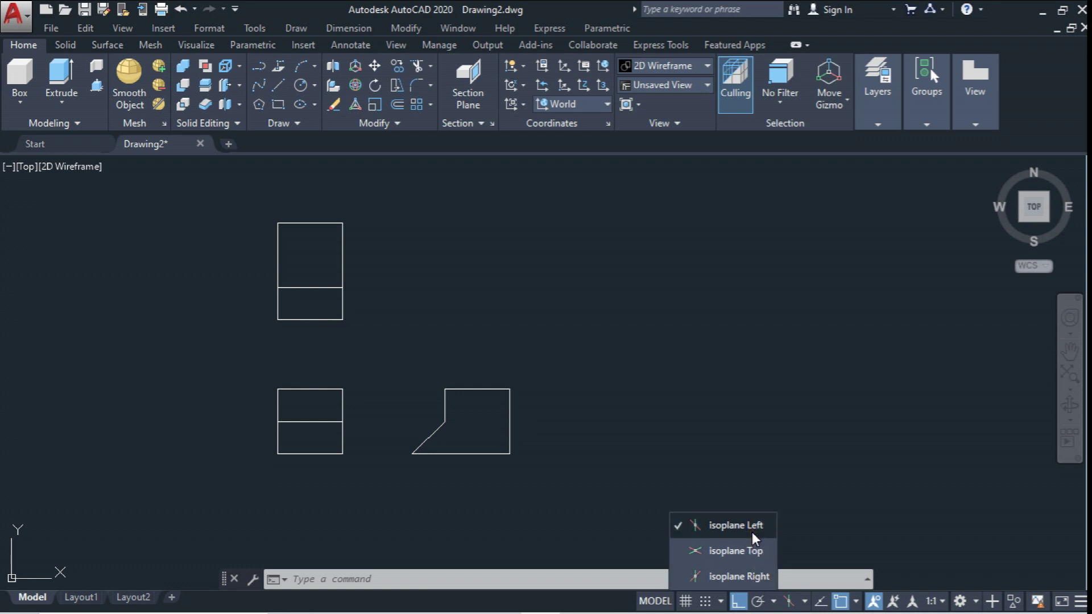
click(752, 533)
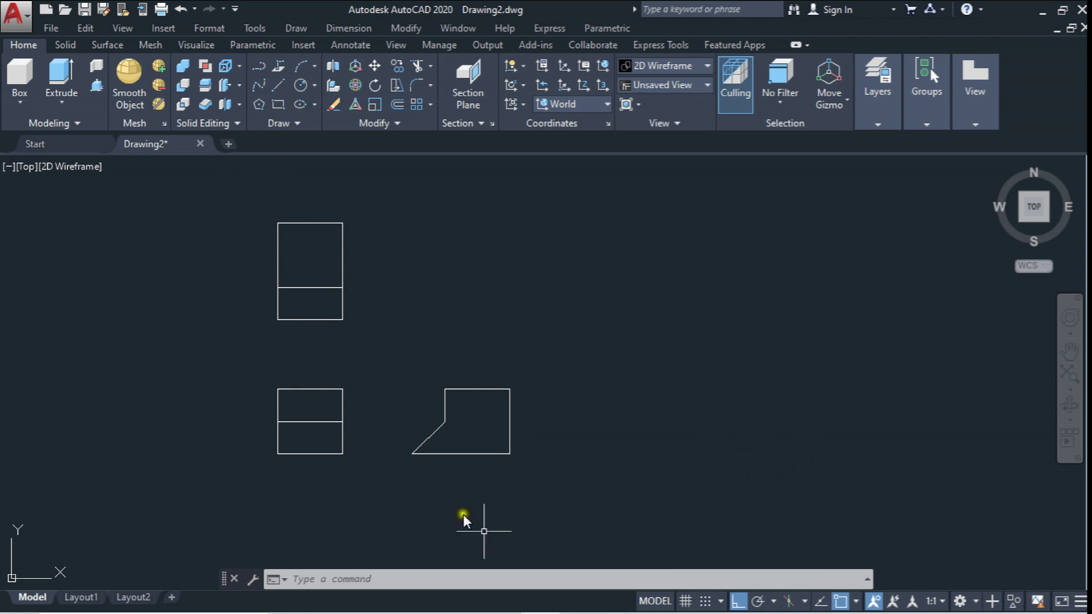
click(787, 600)
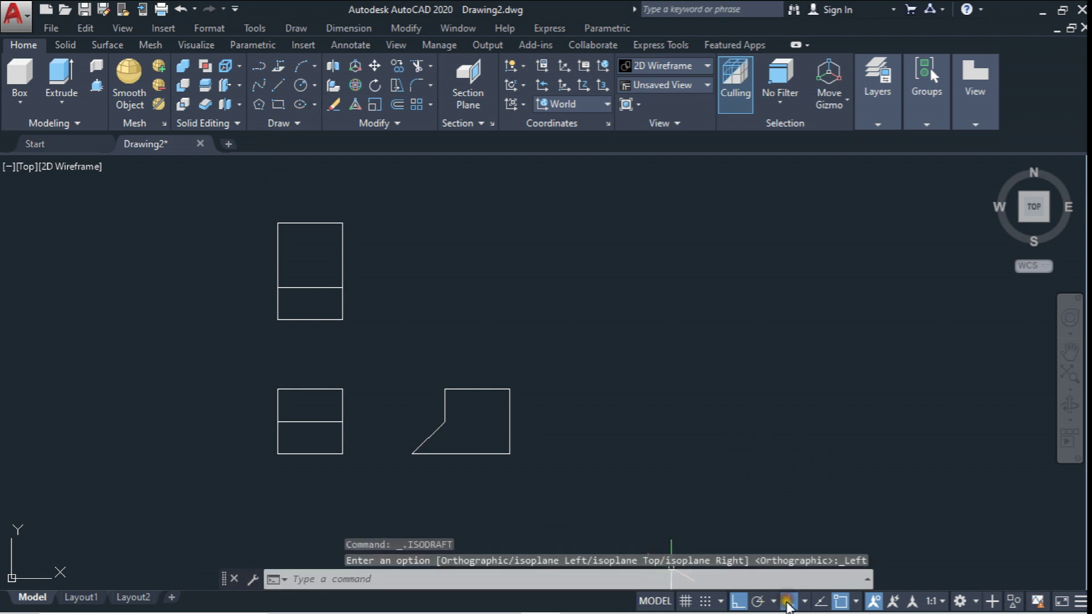
click(279, 86)
Step: Draw a 40-unit isometric edge at 150°
click(752, 461)
text(40)
key(Return)
key(Escape)
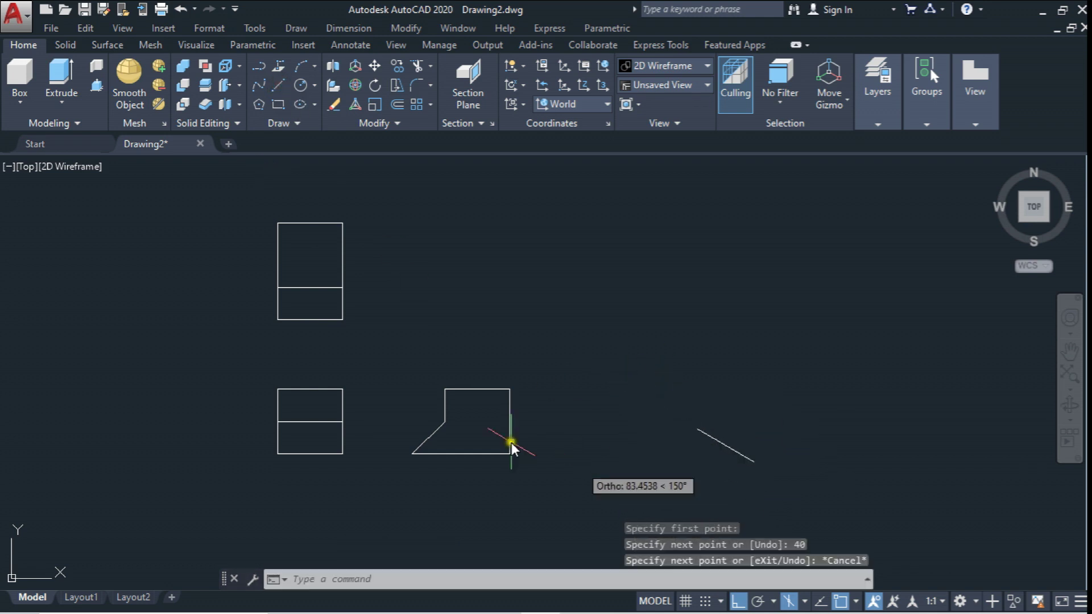
middle_drag(651, 396, 571, 372)
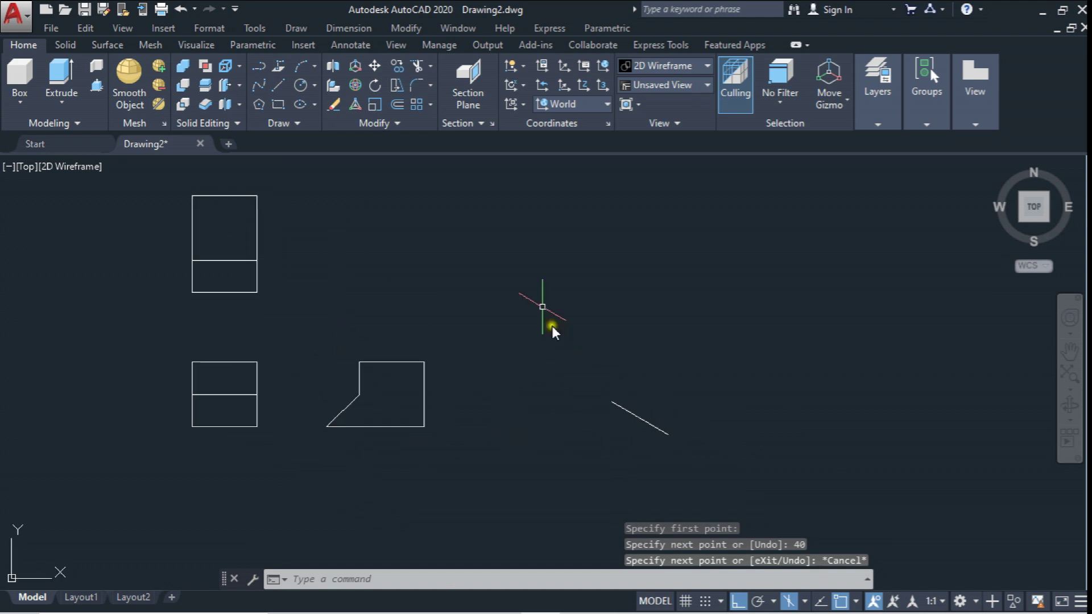
Step: Switch to Isoplane Right and draw a 60-unit edge at 30° from the 40 edge's lower end
click(277, 85)
key(Escape)
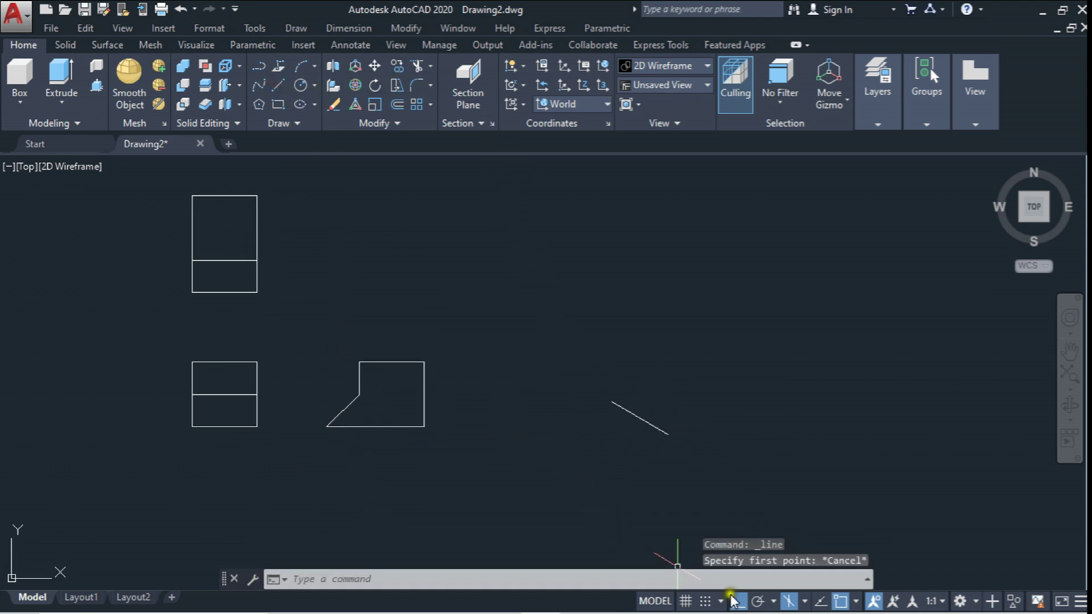
click(803, 591)
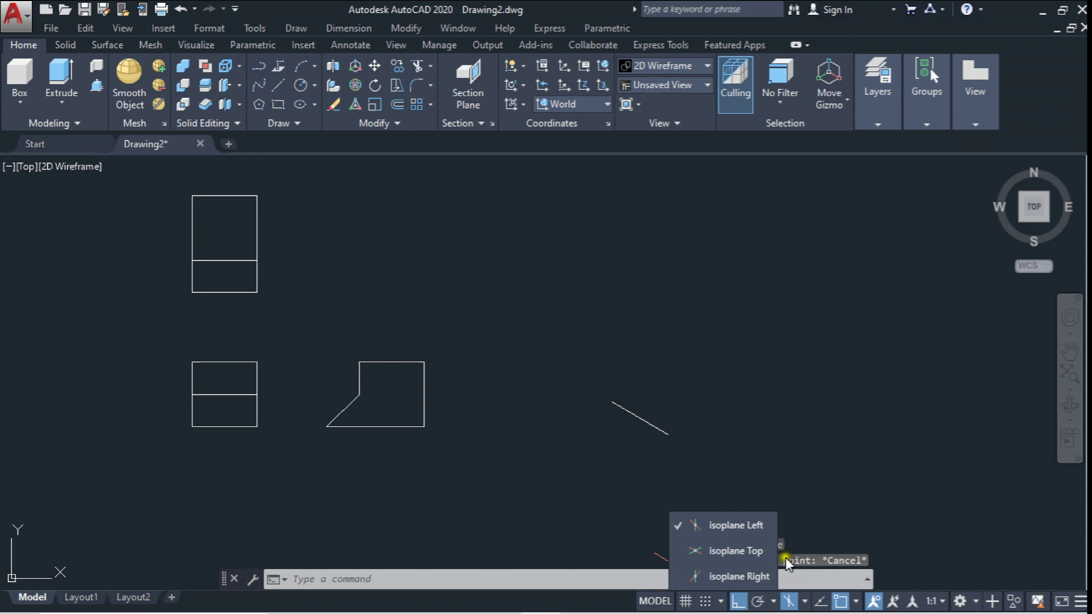
click(762, 576)
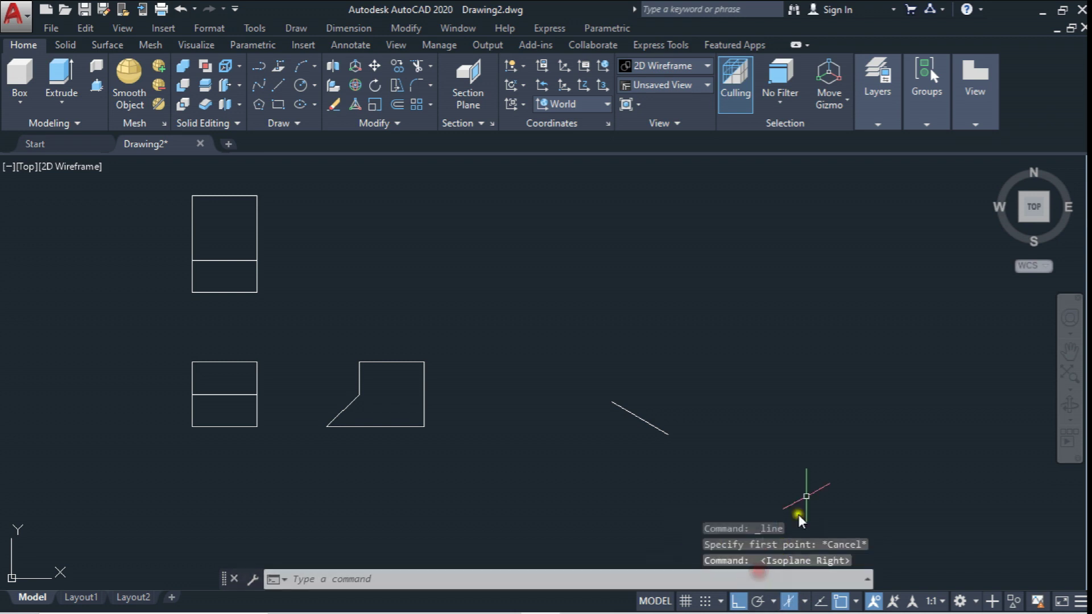
click(277, 85)
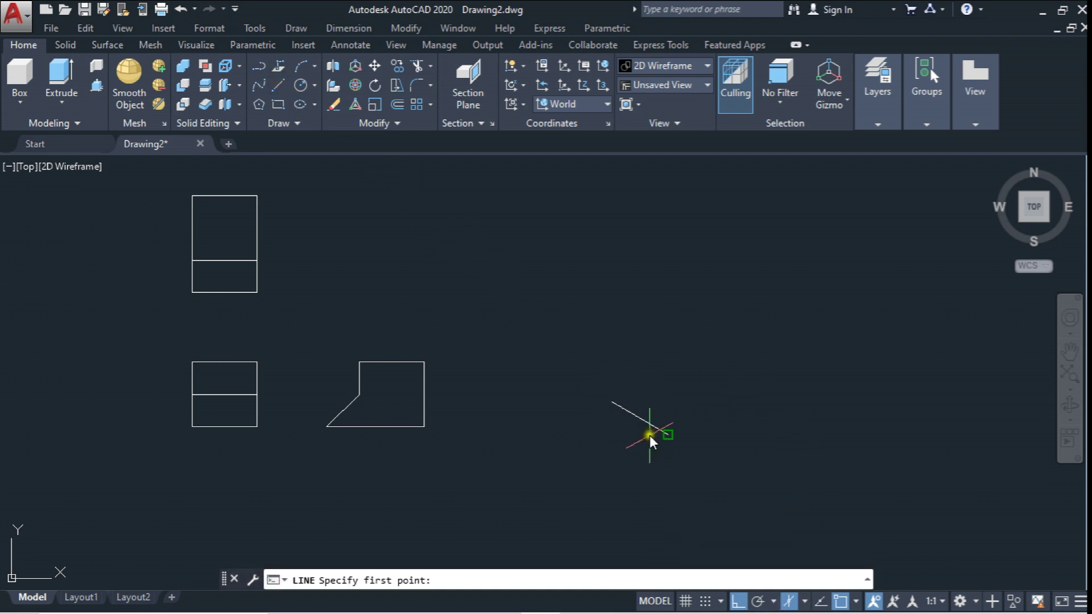
click(668, 435)
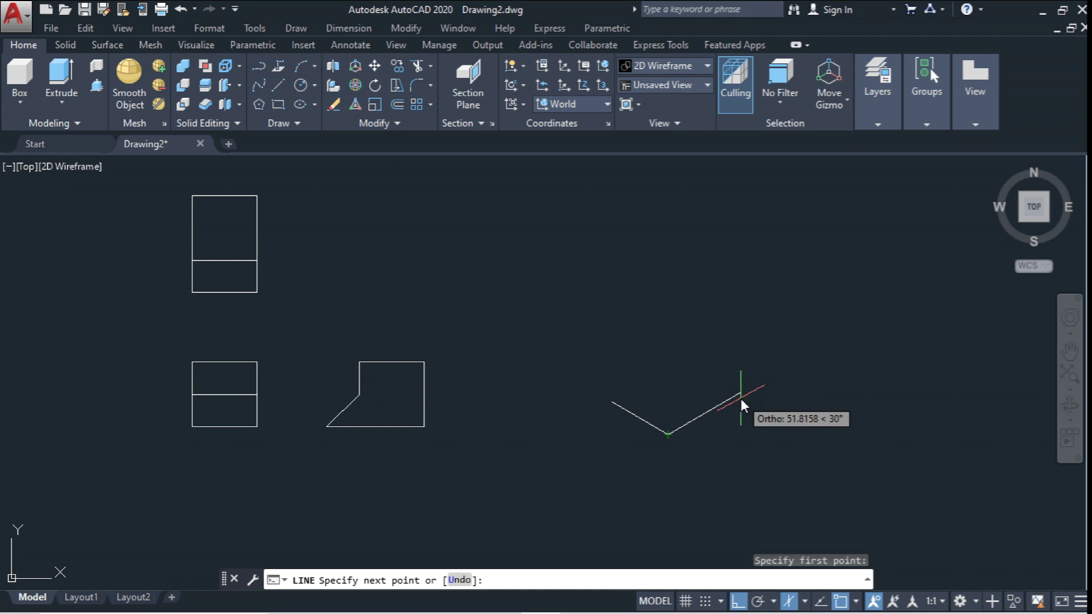
text(60)
key(Return)
key(Escape)
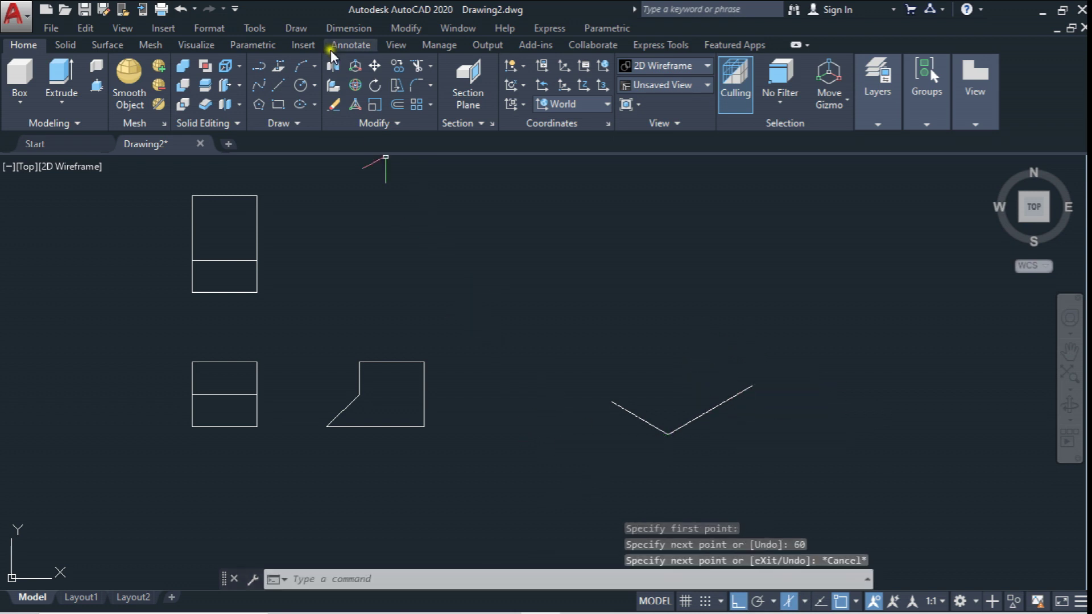
Step: Copy the 40-unit edge to the far end of the 60-unit edge
click(397, 66)
drag(644, 365, 609, 435)
key(Return)
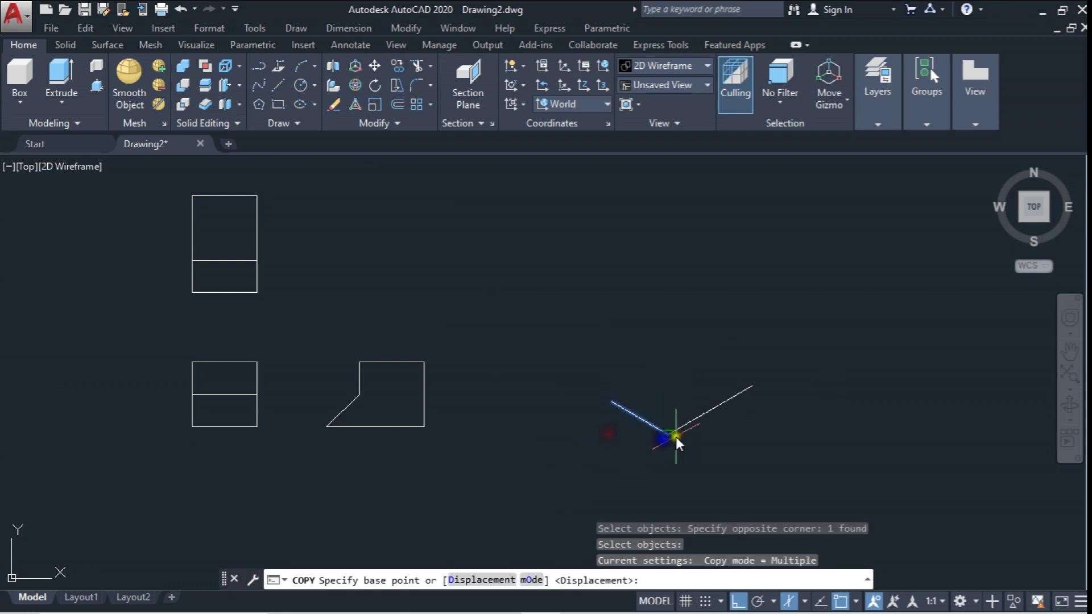
click(670, 434)
click(756, 382)
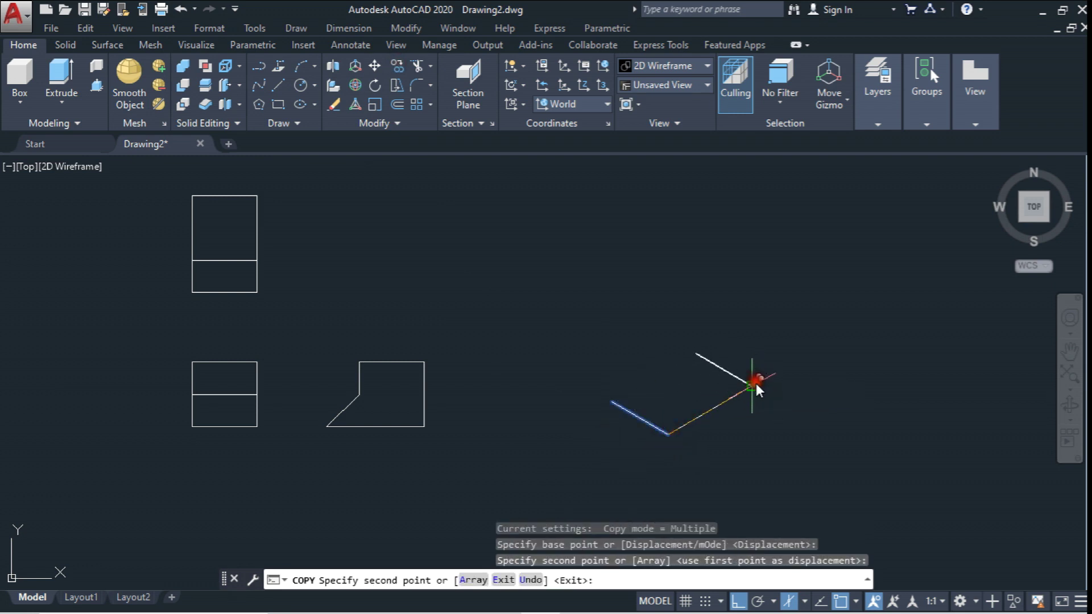
key(Escape)
Step: Close the rhombus with a line from the left vertex to the top vertex
click(278, 85)
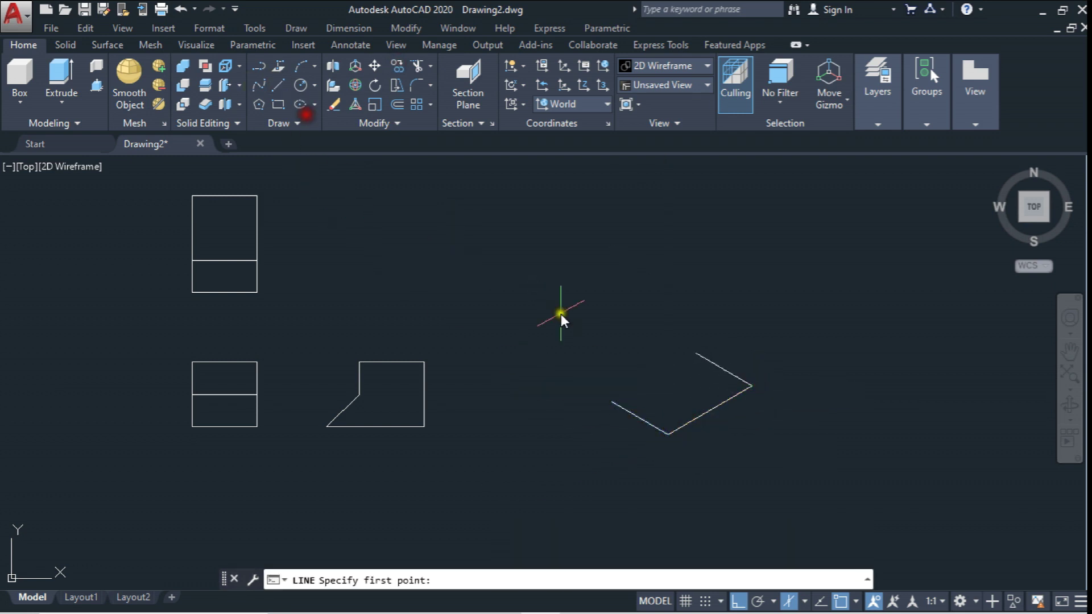
click(612, 402)
click(693, 353)
key(Escape)
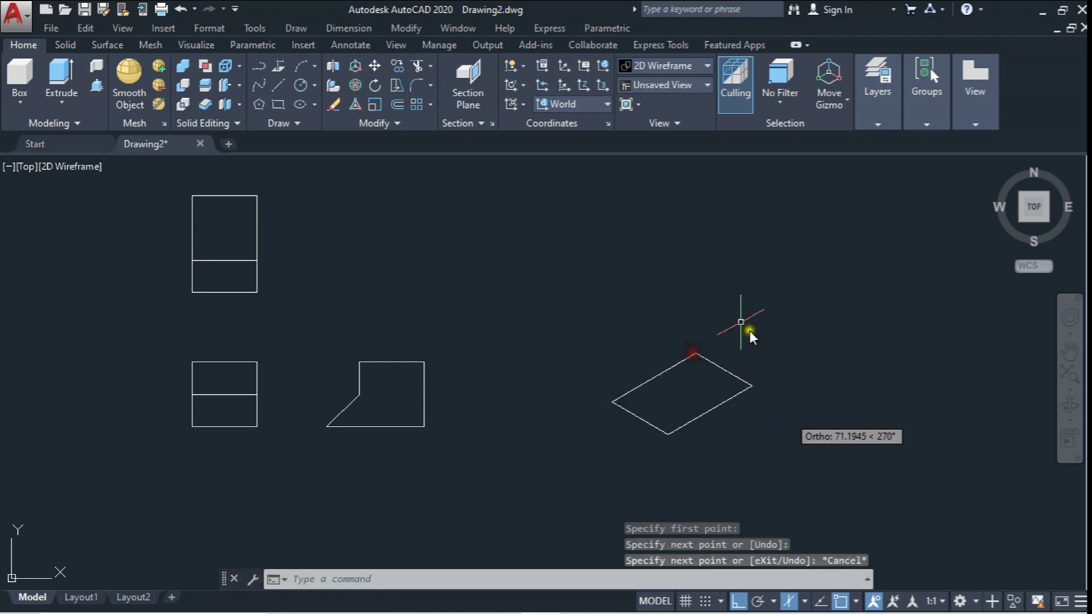
Step: Draw a 40-unit vertical edge up from the rhombus's right vertex
click(278, 85)
click(751, 388)
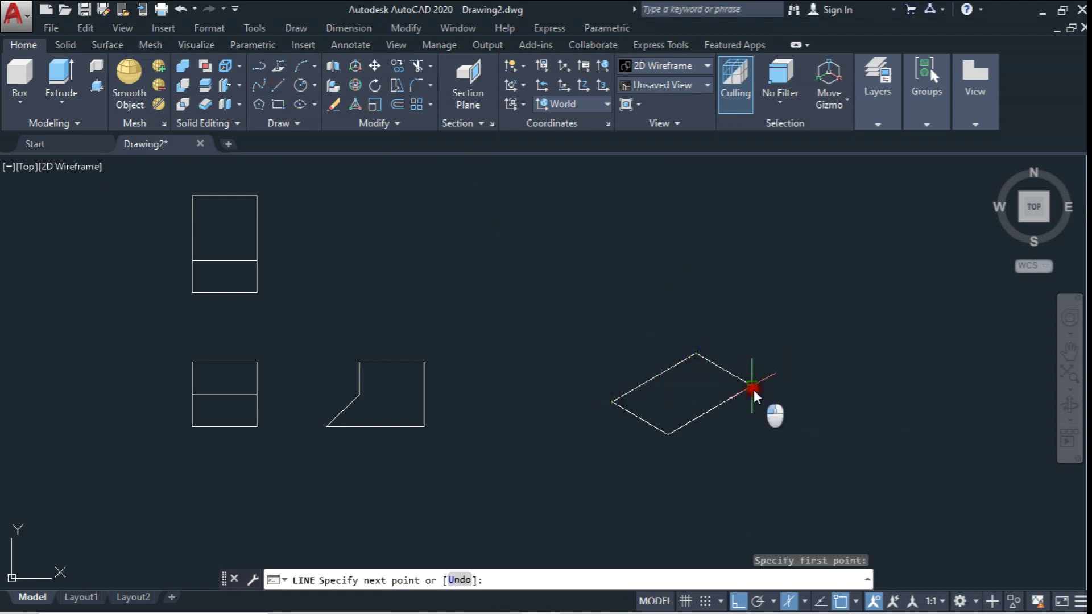
text(40)
key(Return)
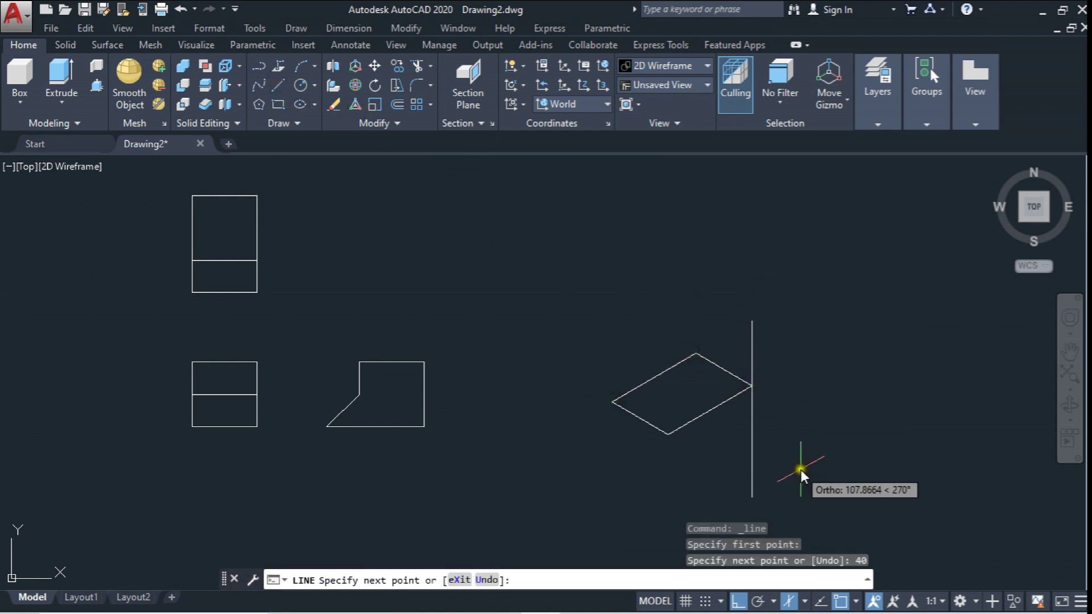
key(Escape)
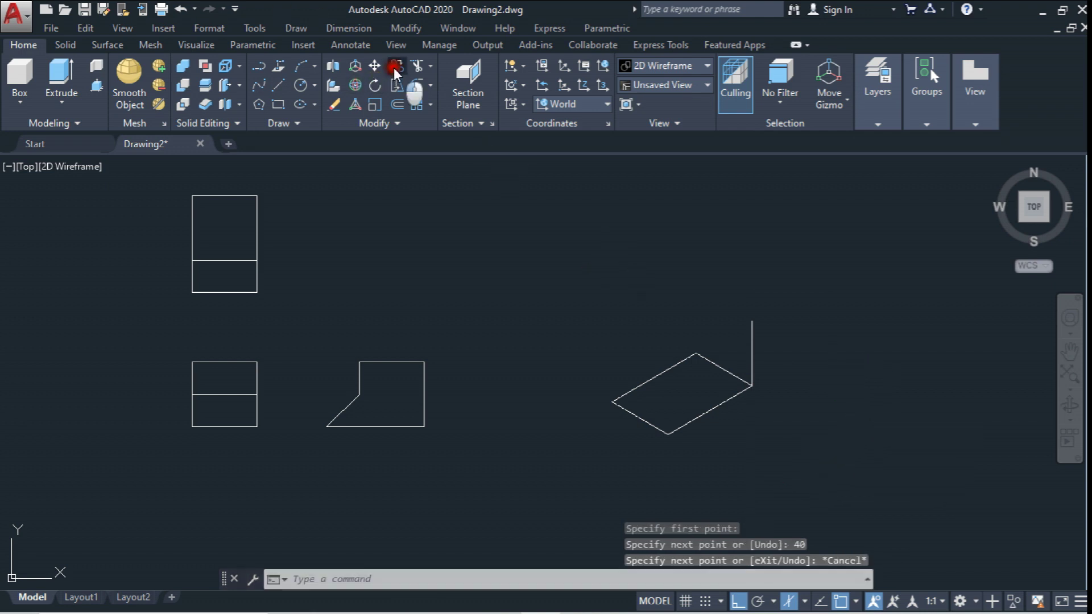
Step: Copy the vertical edge from the rhombus's right corner to its top corner
click(393, 67)
click(740, 322)
click(747, 233)
key(Return)
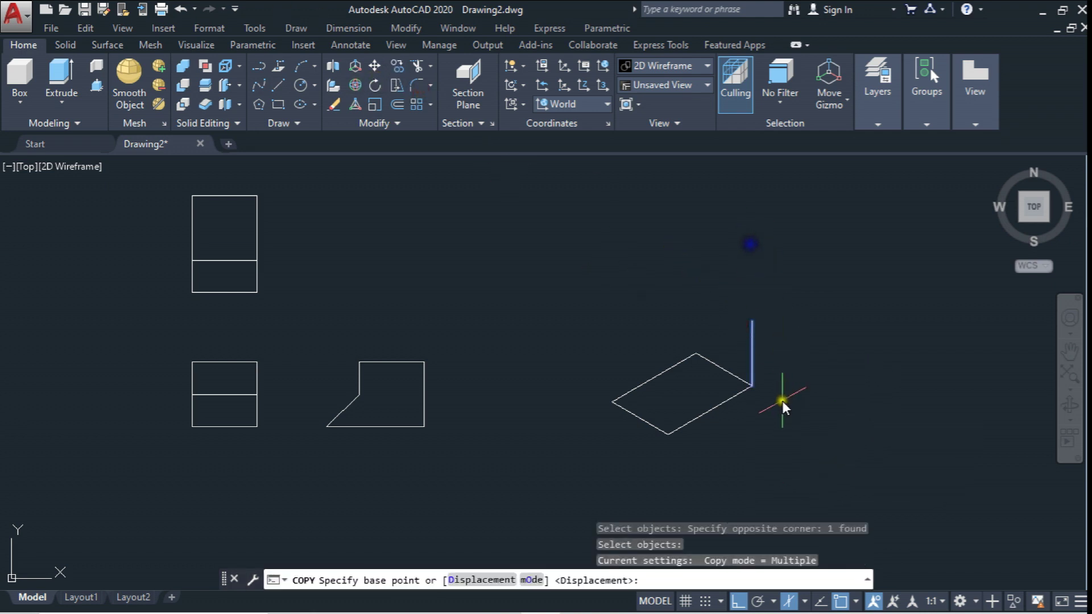
click(751, 387)
click(695, 353)
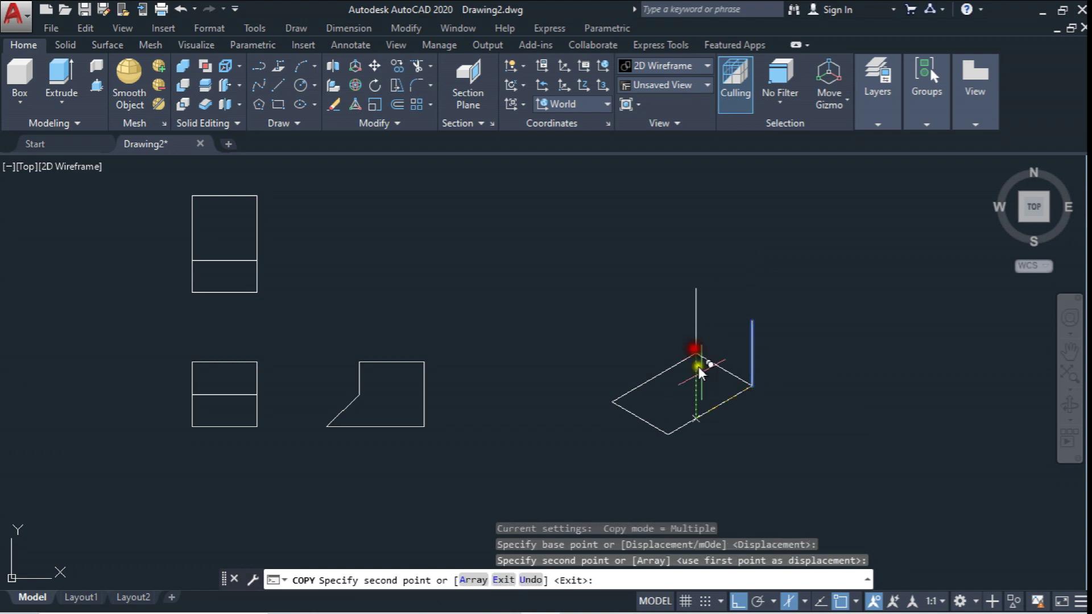
key(Escape)
middle_drag(445, 220, 397, 216)
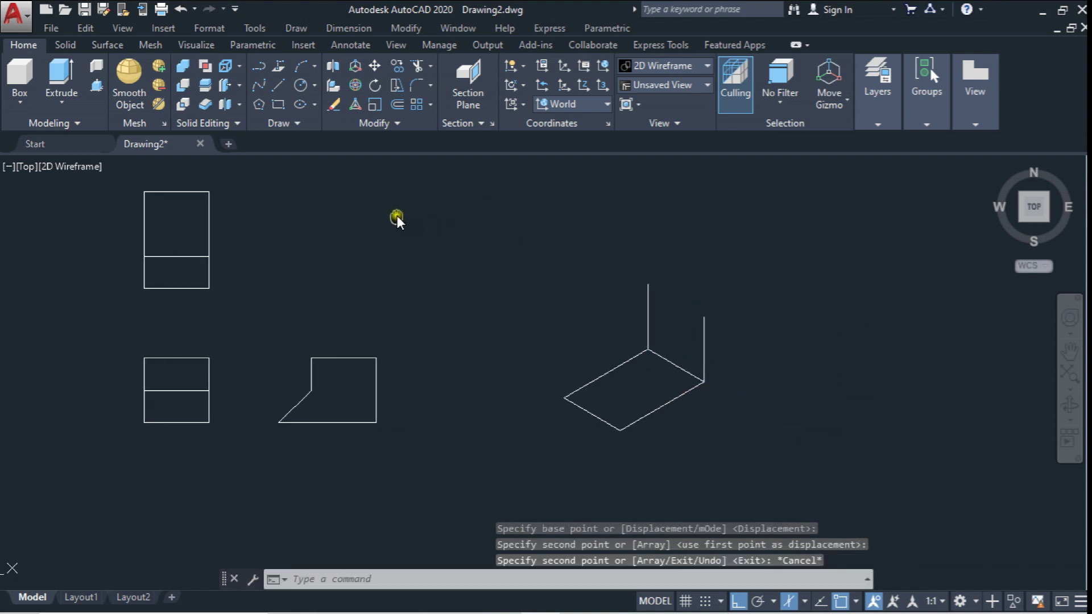
Step: Draw a 40-unit slanted line above the block
click(279, 85)
click(527, 291)
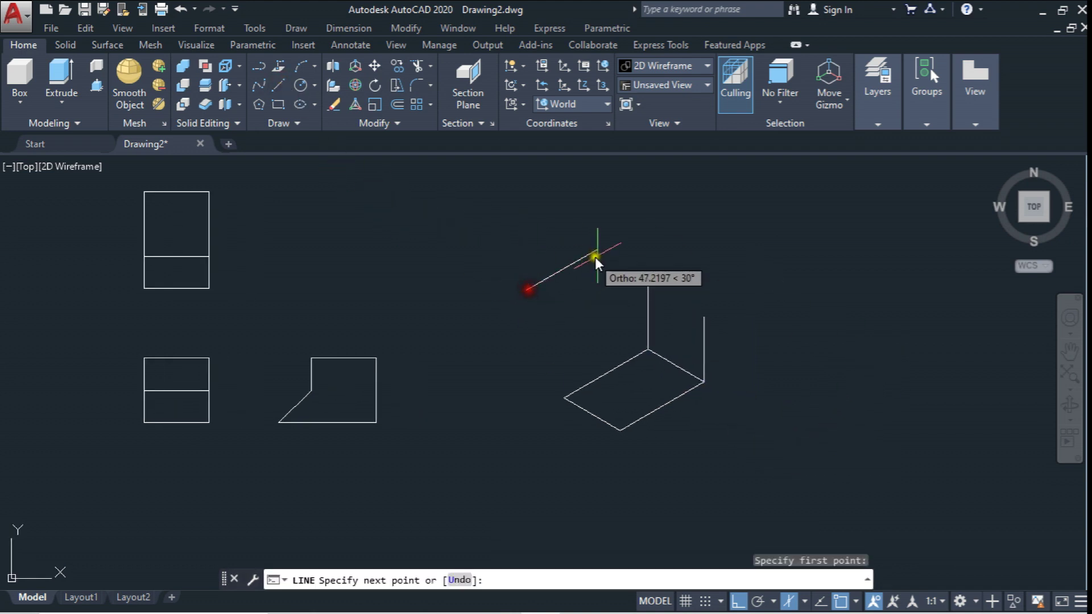
text(40)
key(Return)
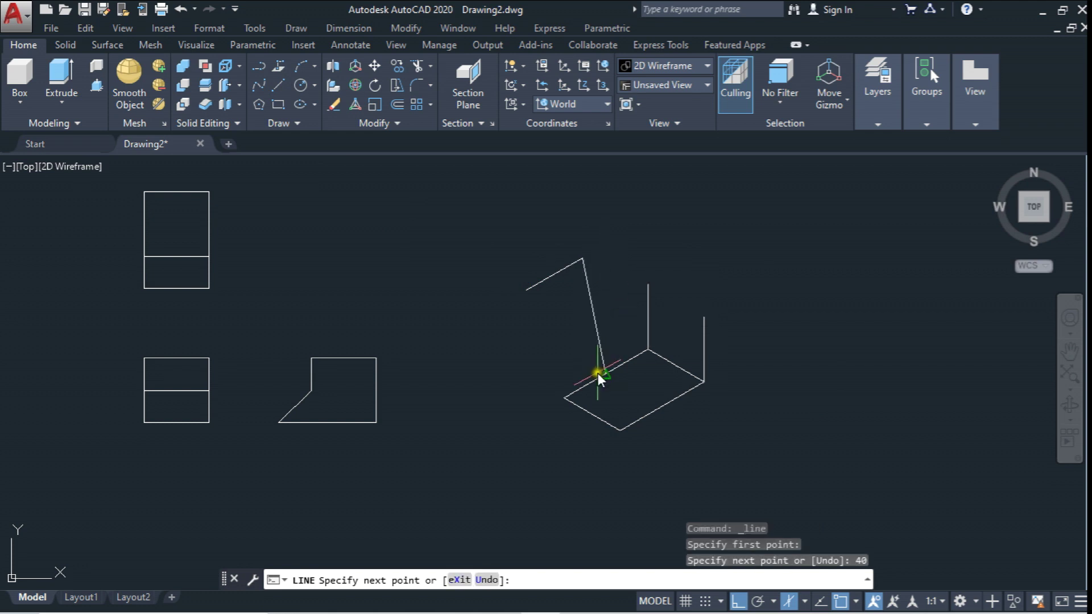
key(Escape)
Step: Move the short slanted line onto the right vertical edge's top
click(376, 66)
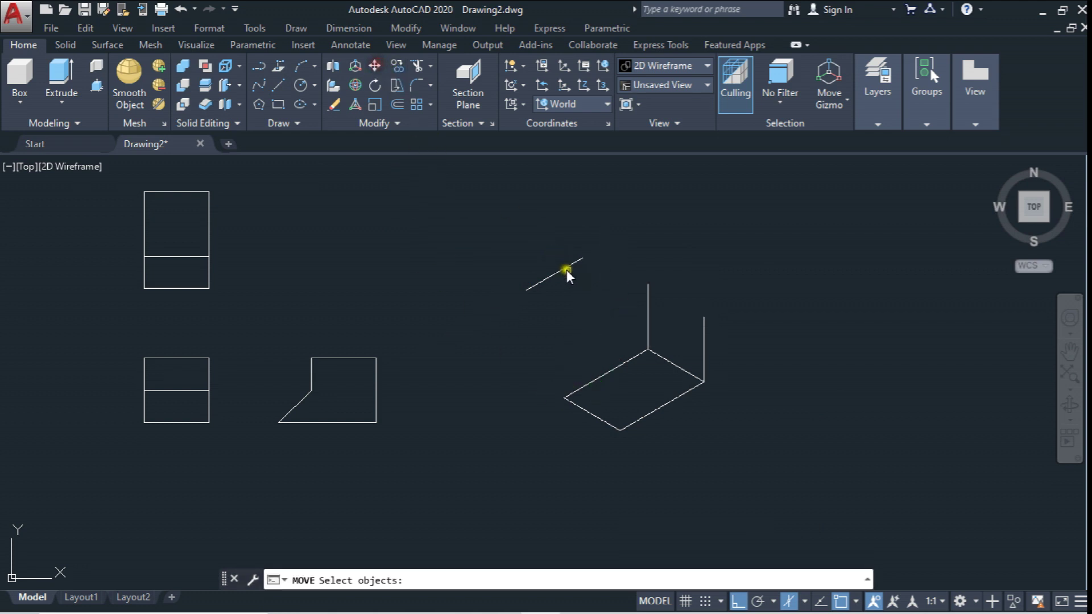
click(568, 272)
click(545, 237)
key(Return)
click(581, 259)
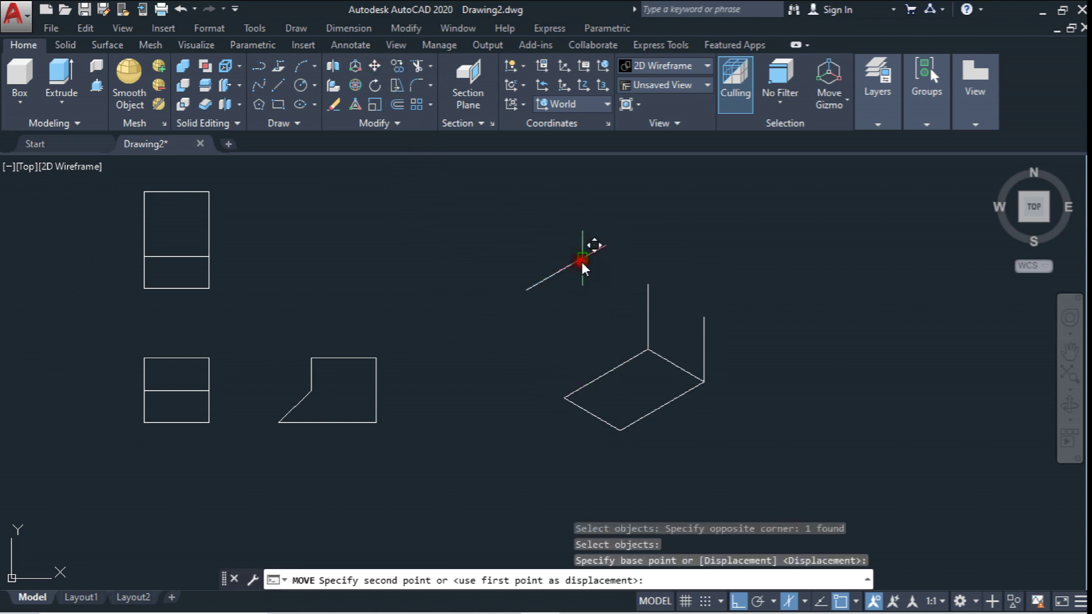
click(703, 321)
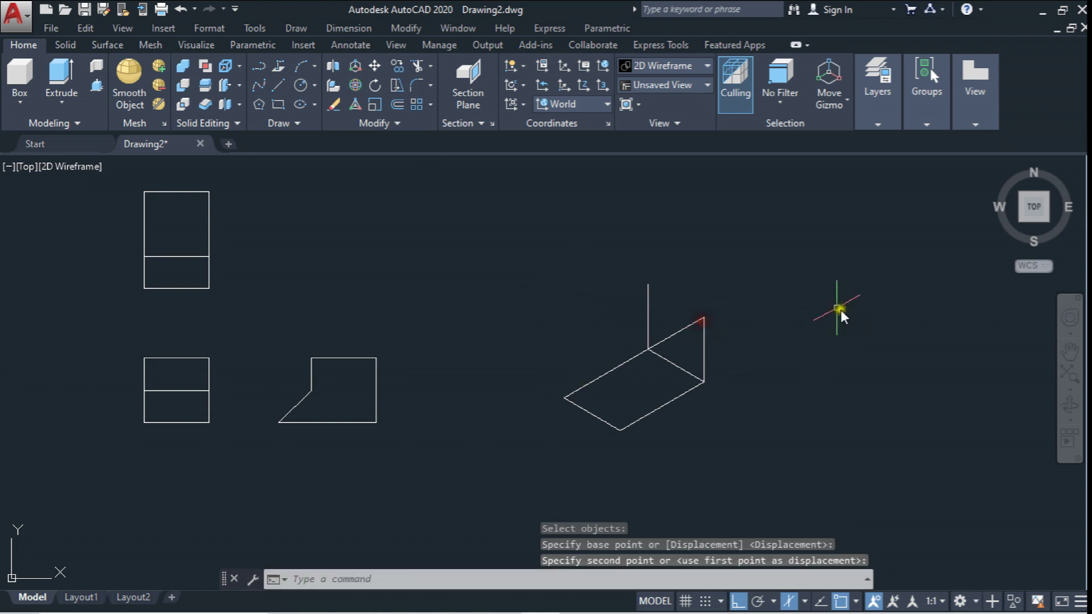
Step: Copy the slanted line to the top of the left vertical edge
click(393, 87)
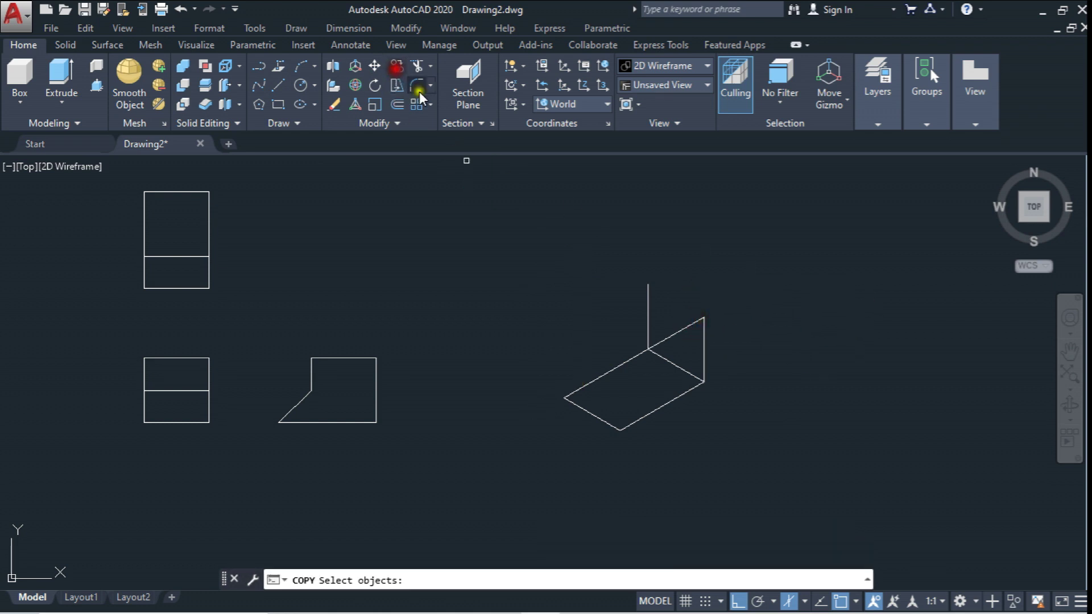
click(679, 328)
key(Return)
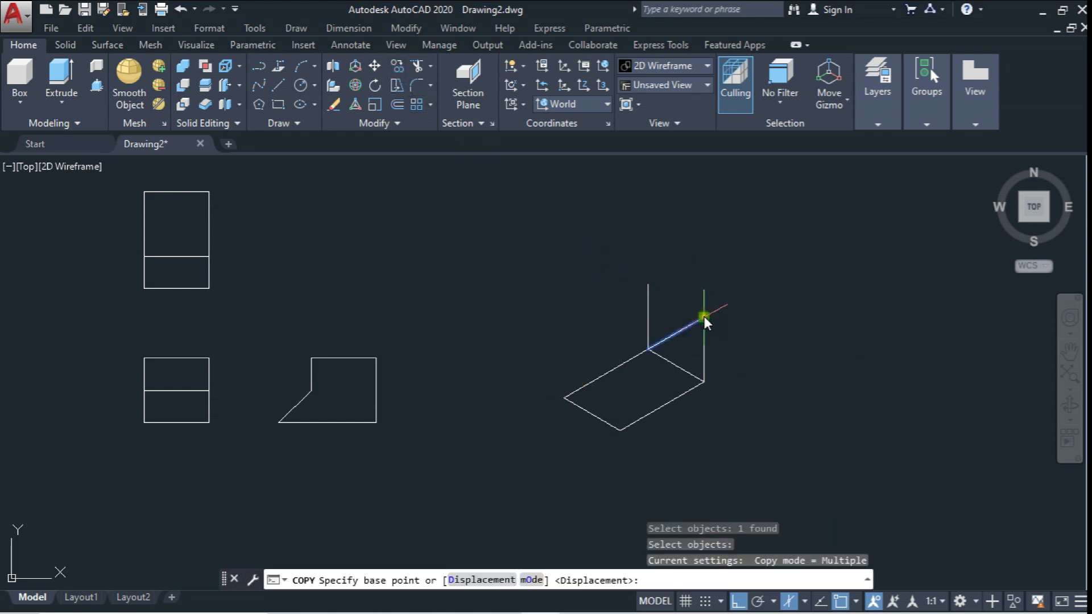
click(704, 316)
click(648, 285)
key(Escape)
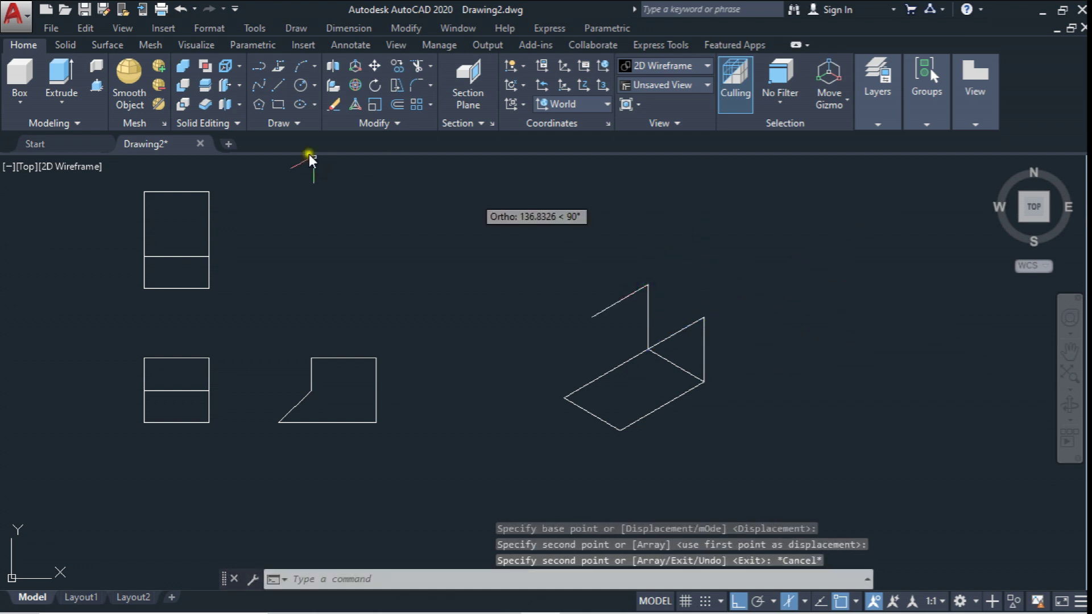
Step: Join the tops of the left and right vertical edges with a line
click(277, 85)
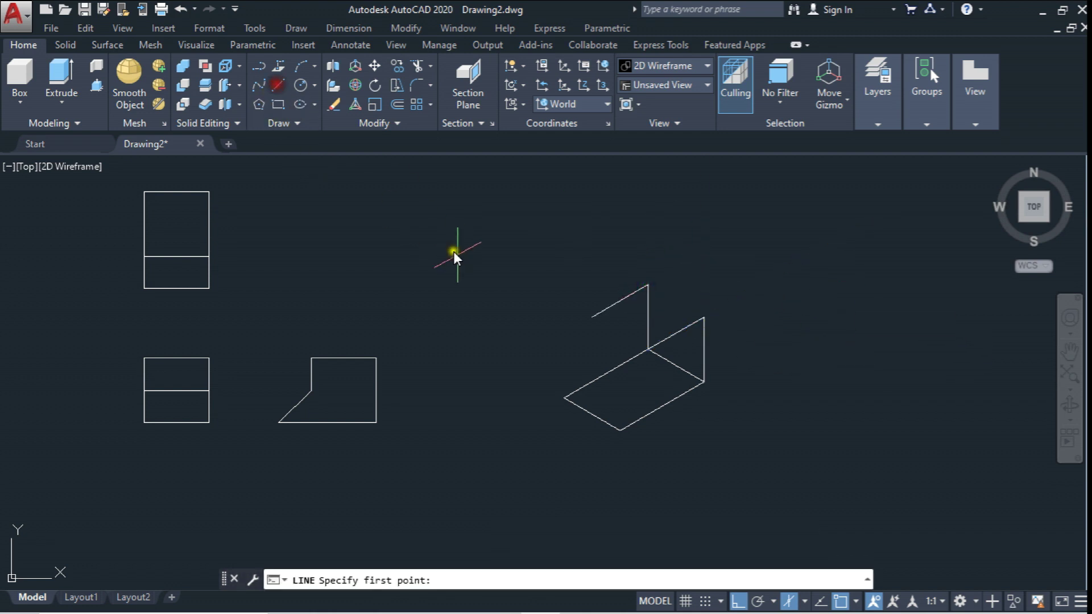
click(648, 284)
click(703, 317)
click(397, 66)
Step: Copy the upper-right slanted edge across to close the block's top face
click(674, 303)
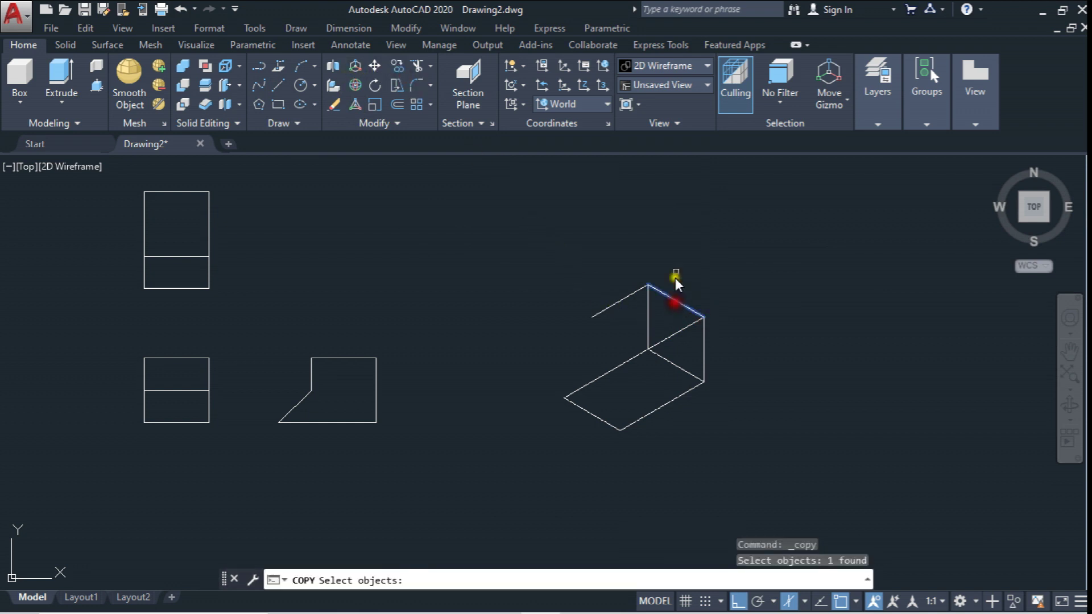
key(Return)
click(649, 284)
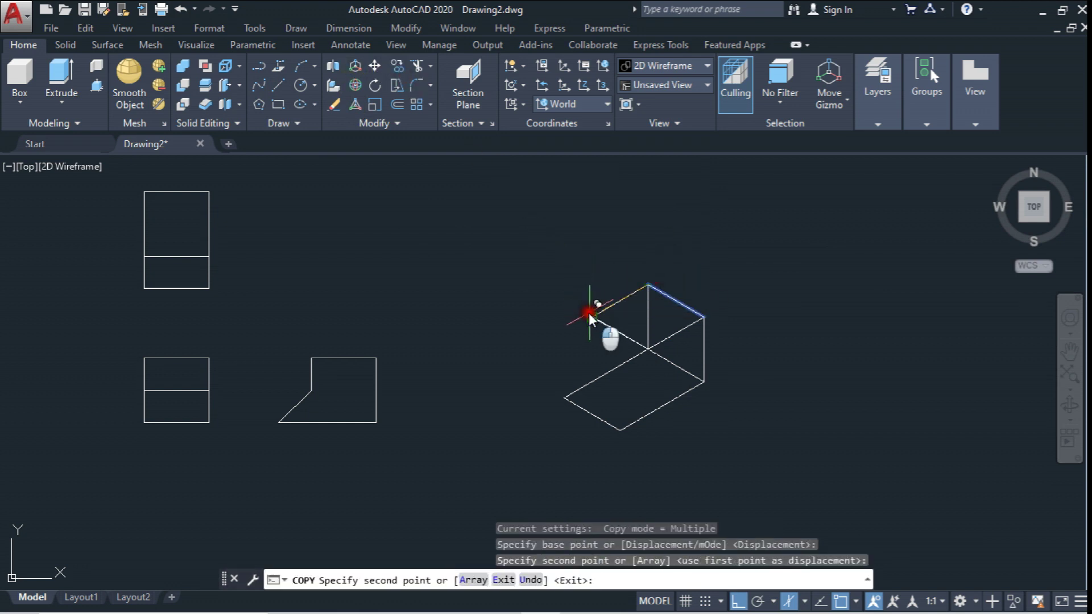
key(Escape)
middle_drag(570, 398, 566, 368)
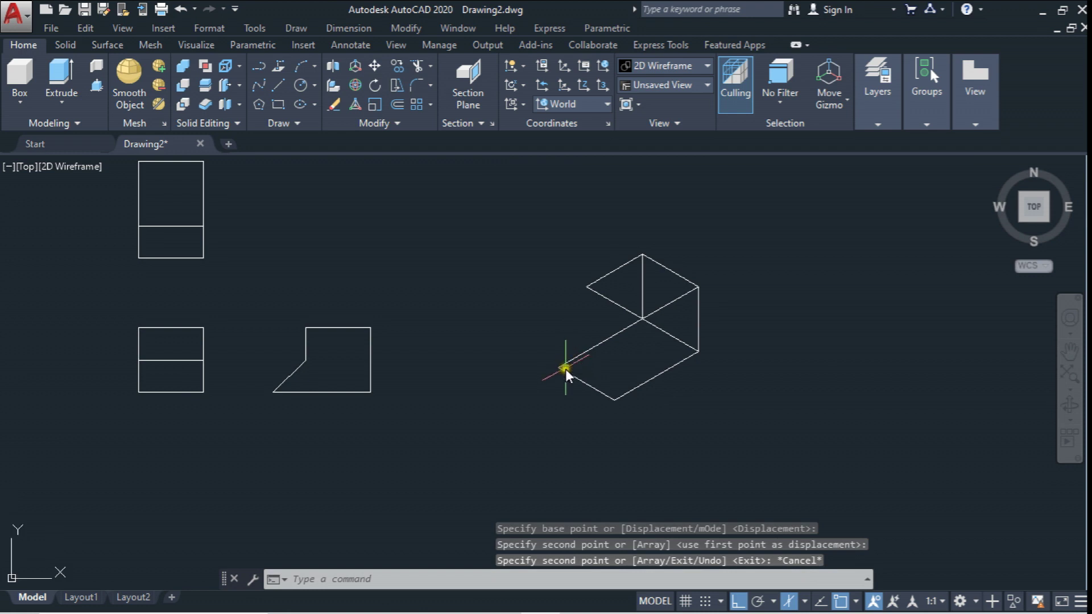
middle_drag(575, 315, 582, 278)
scroll(568, 268, up, 3)
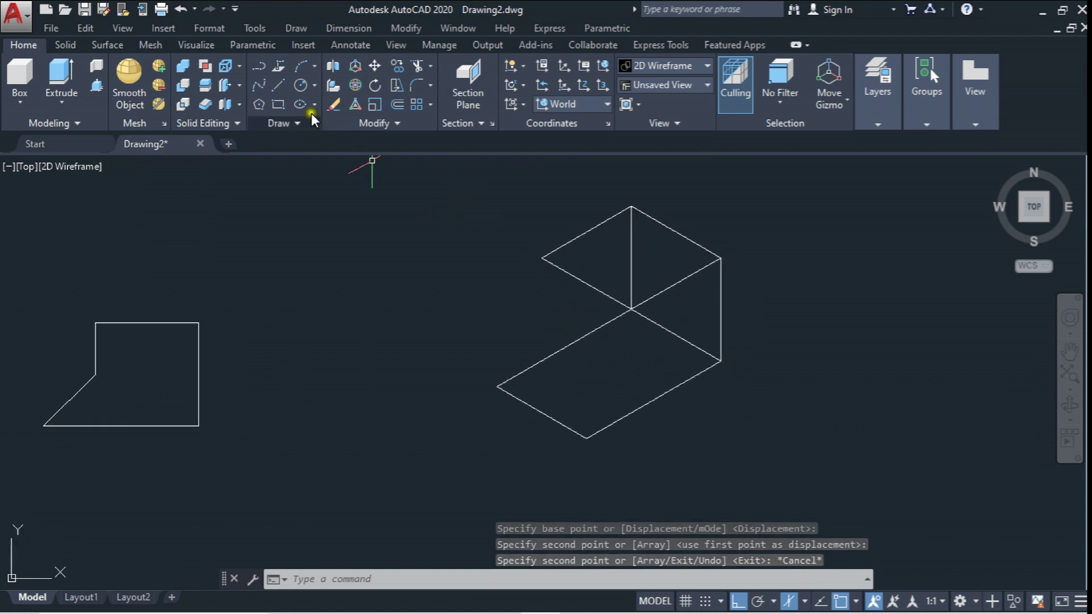
Step: Draw a 20-unit vertical line down from the top face's left corner
click(280, 85)
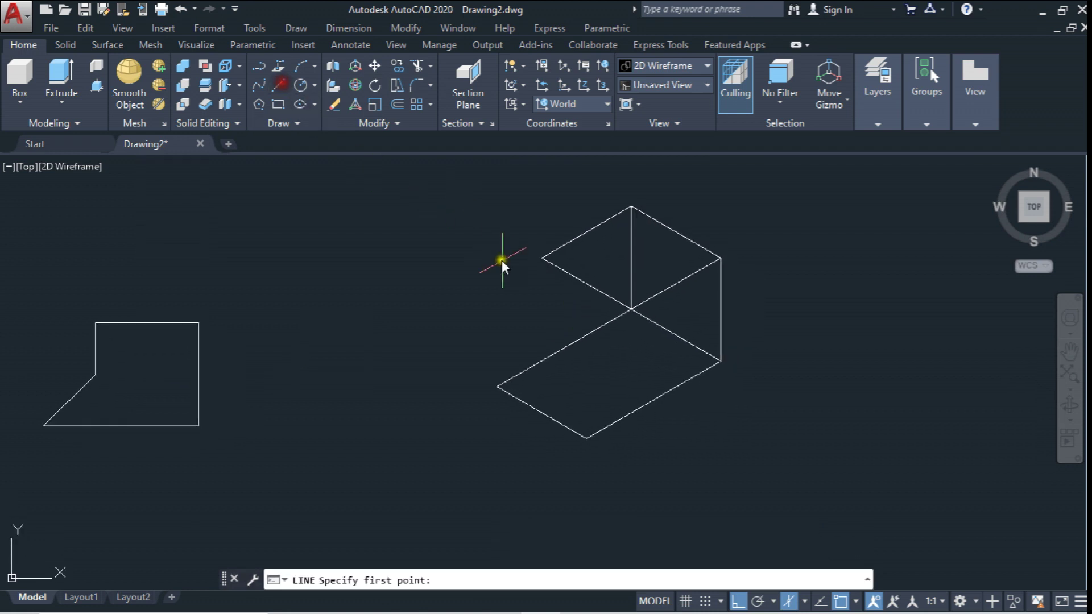
click(542, 264)
text(2)
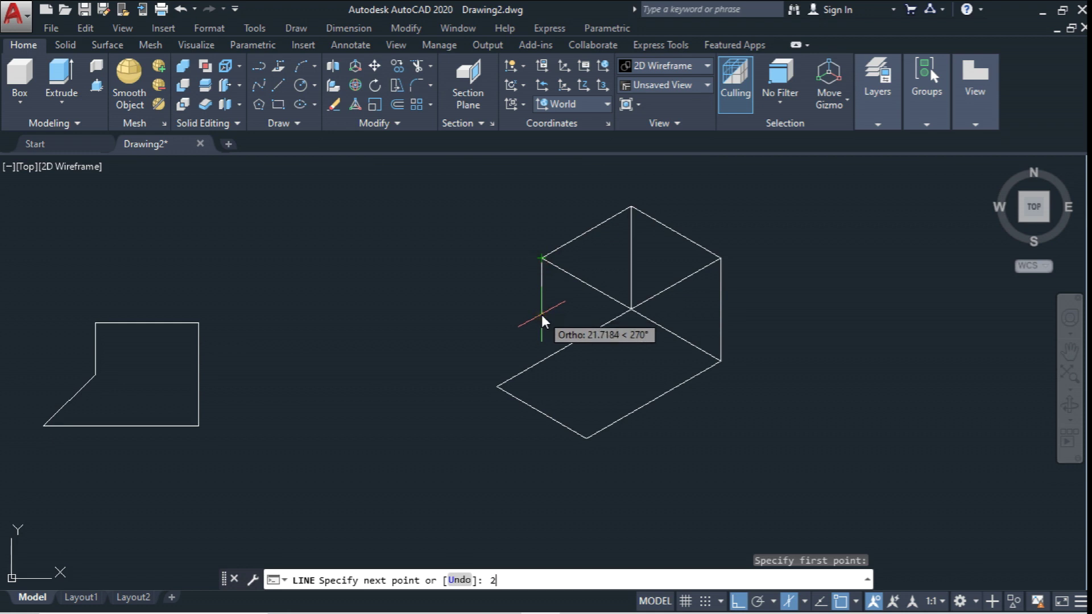
text(0)
key(Return)
key(Escape)
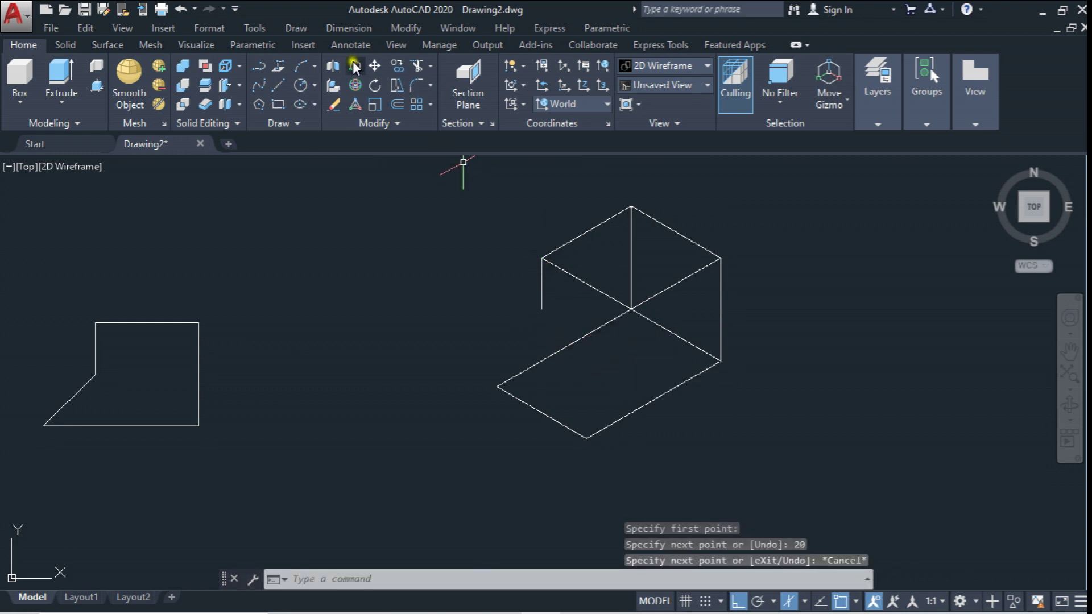
Step: Copy the top face's lower-left edge down to the bottom of the 20-unit line
click(397, 66)
click(579, 280)
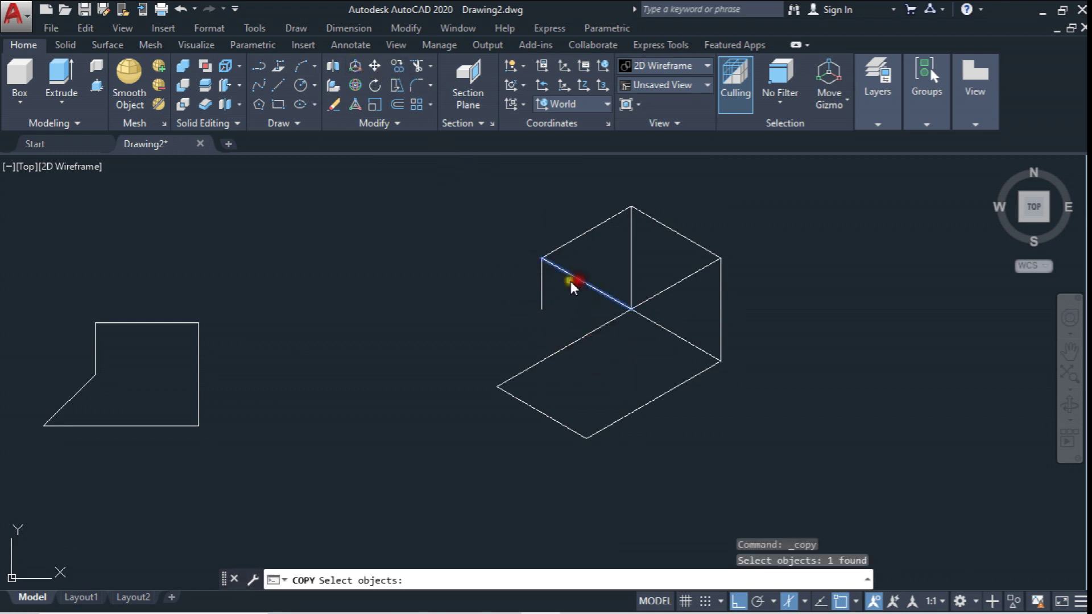
key(Return)
click(542, 257)
click(542, 309)
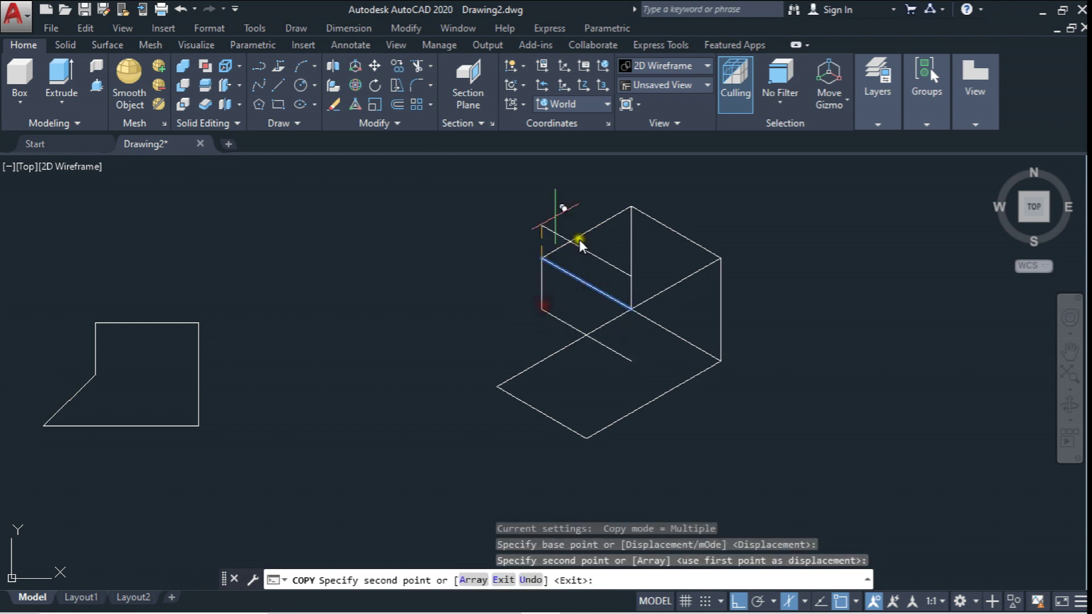
key(Escape)
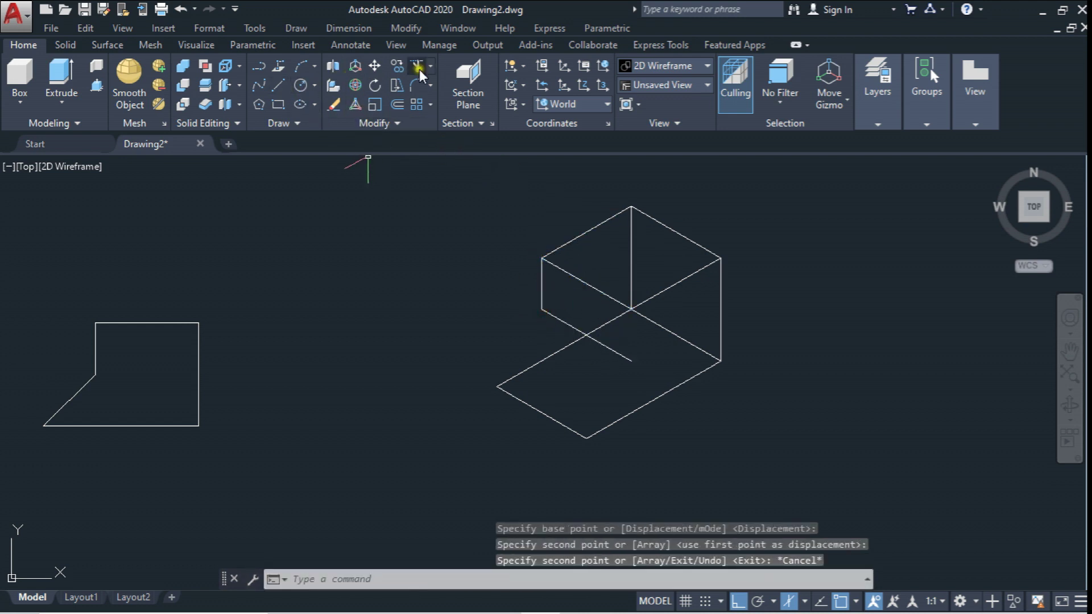
Step: Copy the short 20-unit vertical line to the block's inner corner
click(397, 66)
click(541, 293)
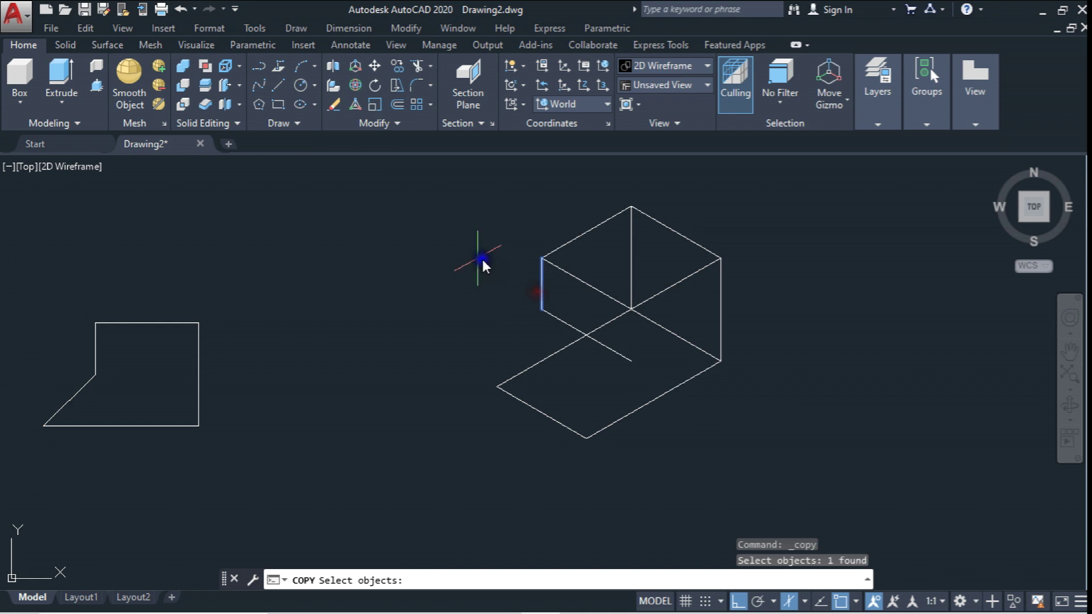
key(Return)
click(541, 259)
click(632, 309)
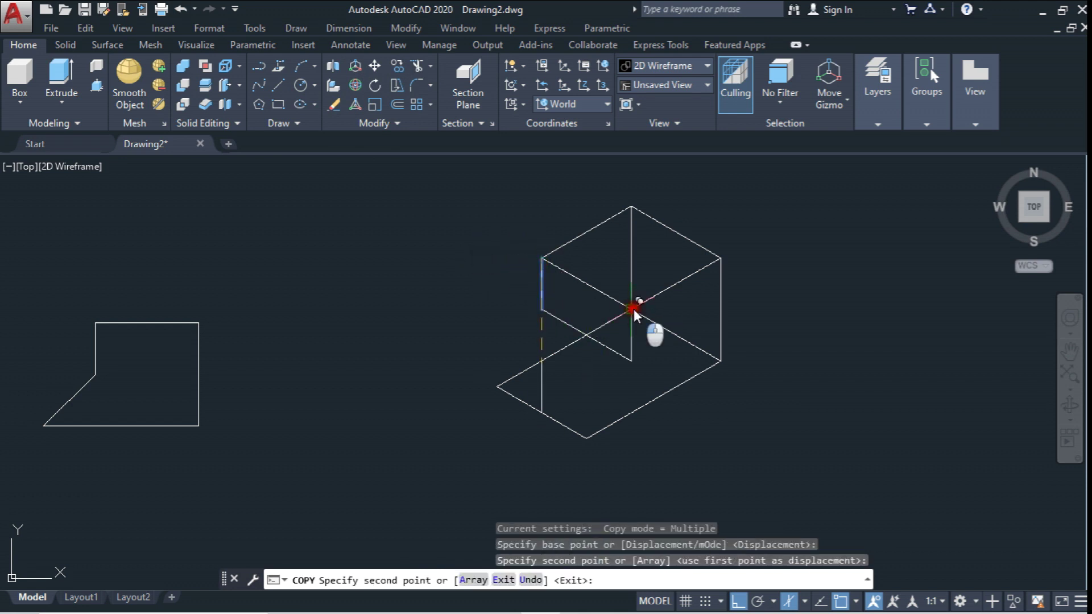
key(Escape)
Step: Draw slanted lines from both step corners down to the base's left and bottom corners
click(275, 84)
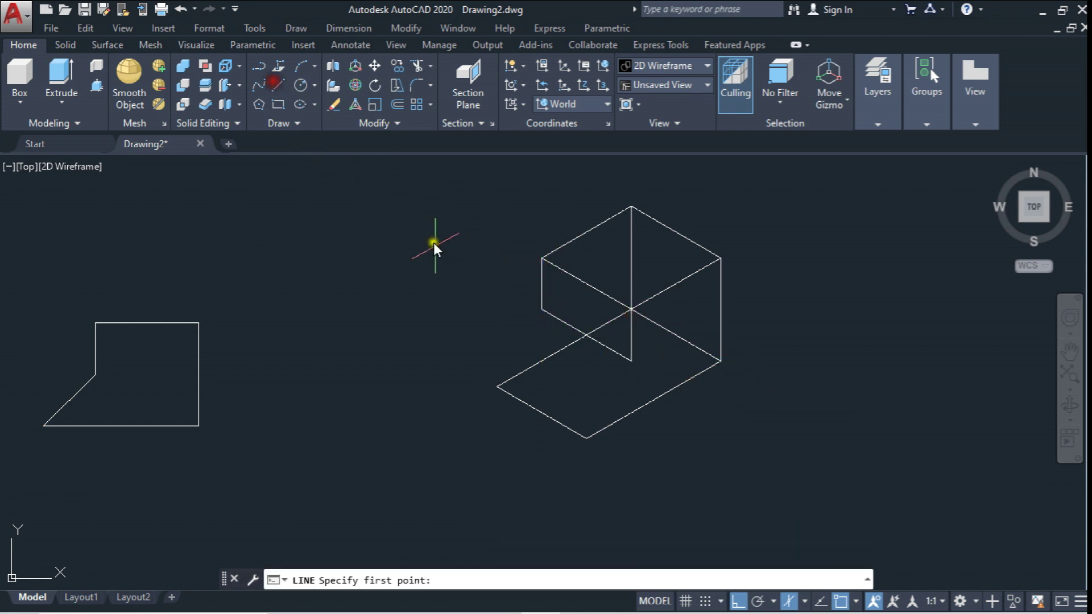
click(536, 311)
click(495, 380)
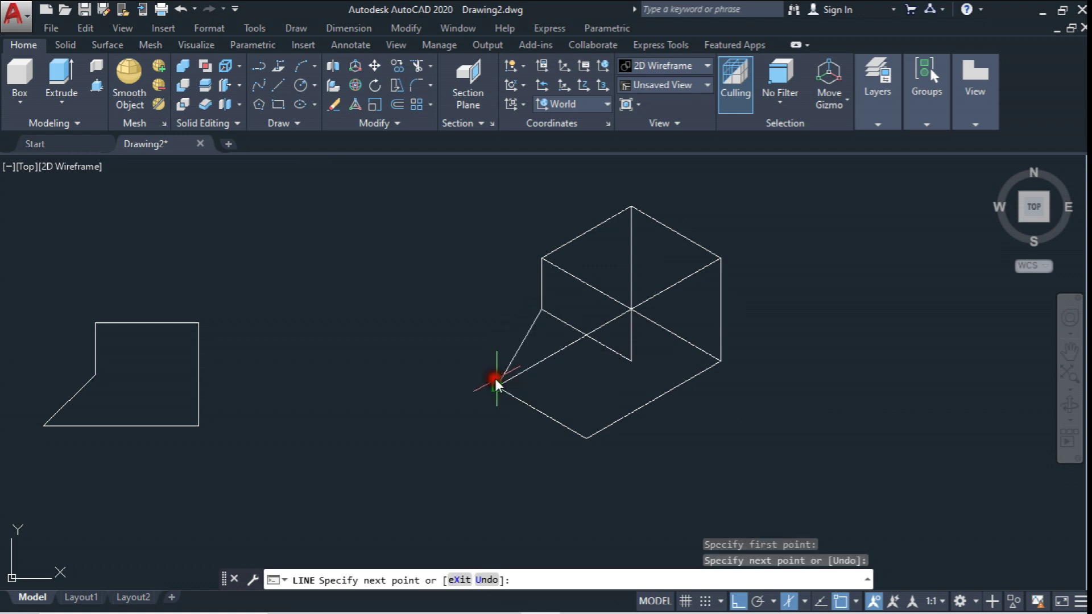
key(Escape)
click(279, 84)
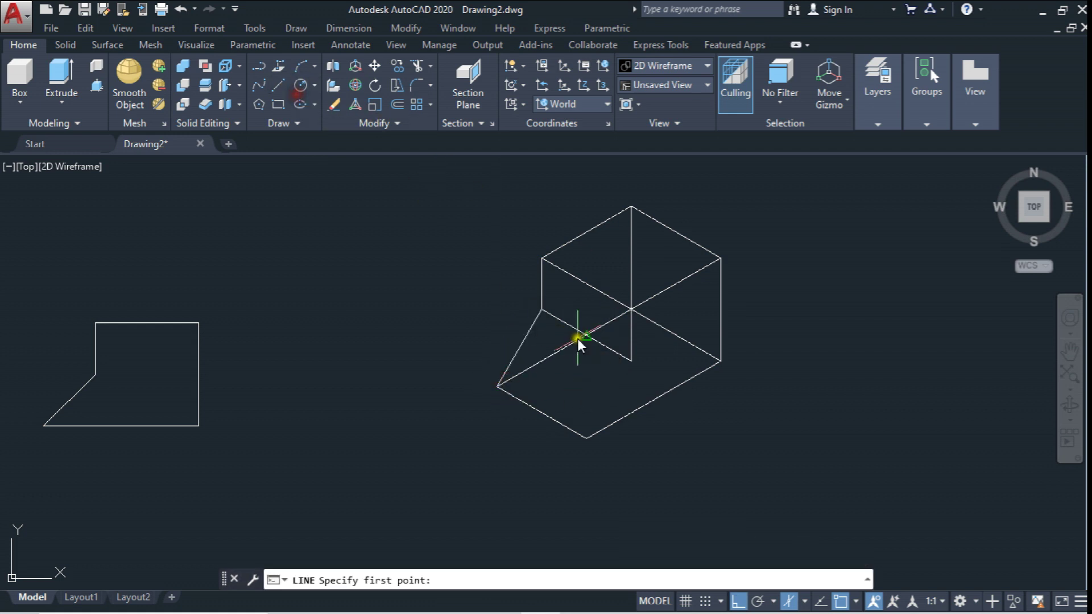
click(628, 356)
click(587, 437)
Step: Switch the drawing to the SW Isometric preset view
key(Escape)
scroll(591, 347, down, 3)
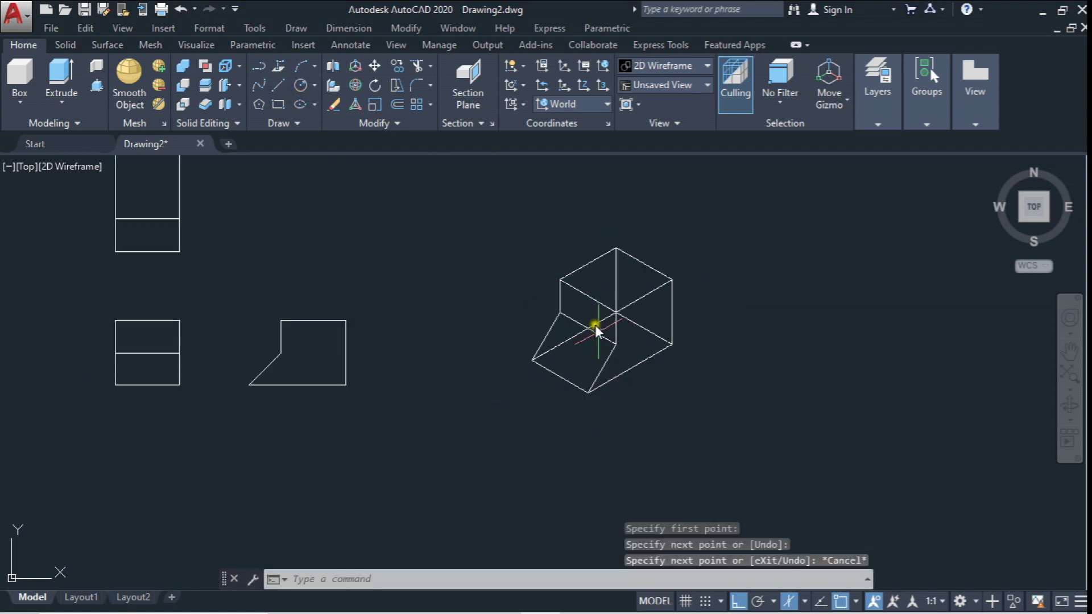
scroll(610, 327, down, 5)
scroll(560, 290, up, 7)
scroll(562, 294, up, 1)
scroll(560, 287, down, 3)
scroll(560, 341, down, 2)
scroll(626, 339, up, 3)
scroll(623, 320, down, 4)
scroll(495, 285, up, 2)
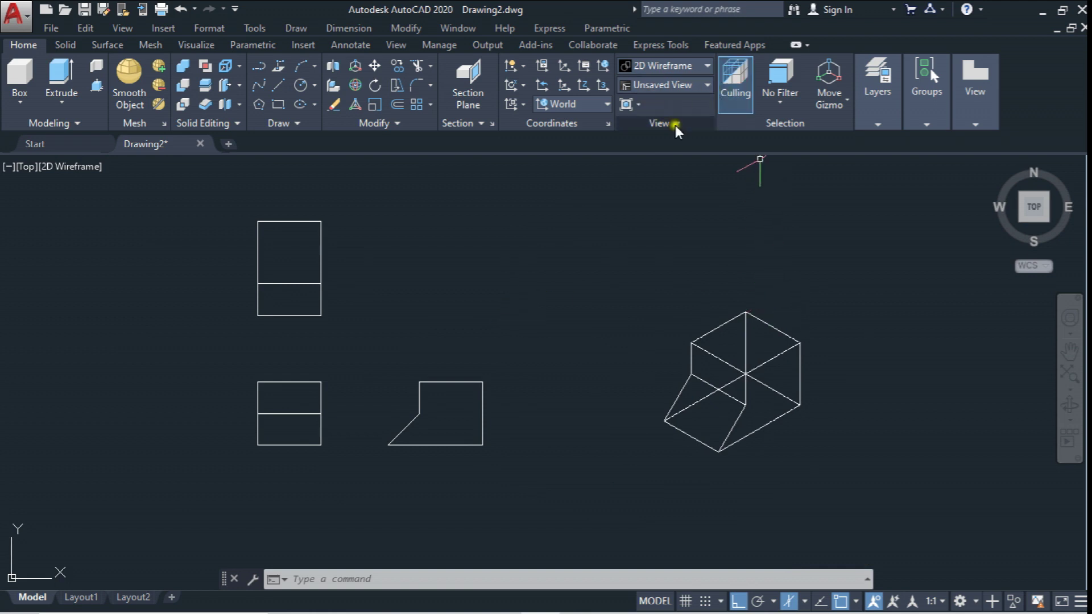
click(708, 86)
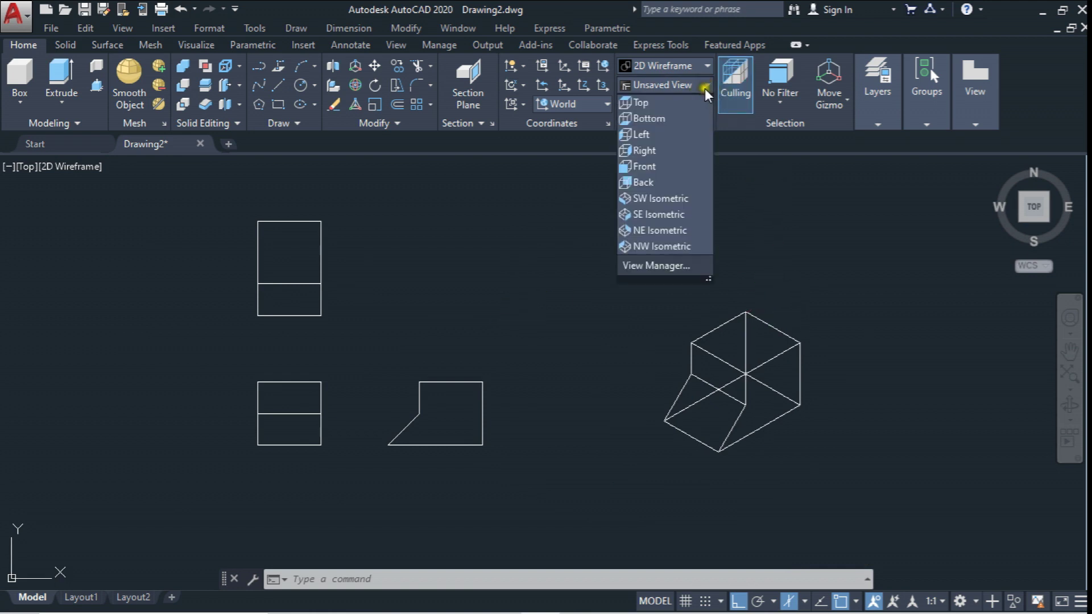
click(668, 199)
scroll(643, 287, down, 1)
scroll(632, 293, down, 3)
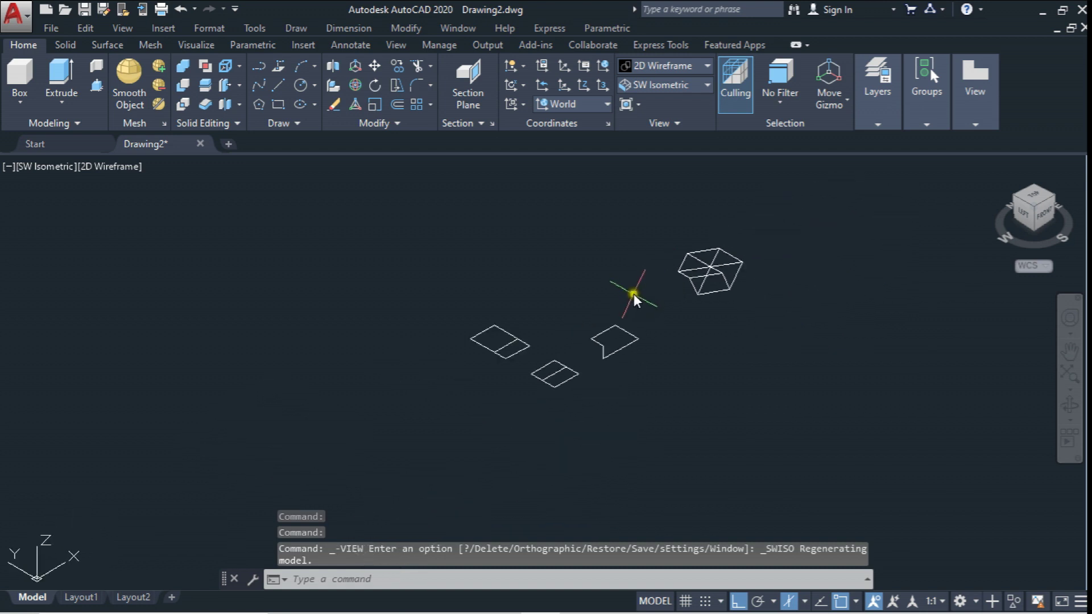
Step: Orbit the block in 3D, then return to SW Isometric
click(1070, 406)
drag(646, 375, 647, 340)
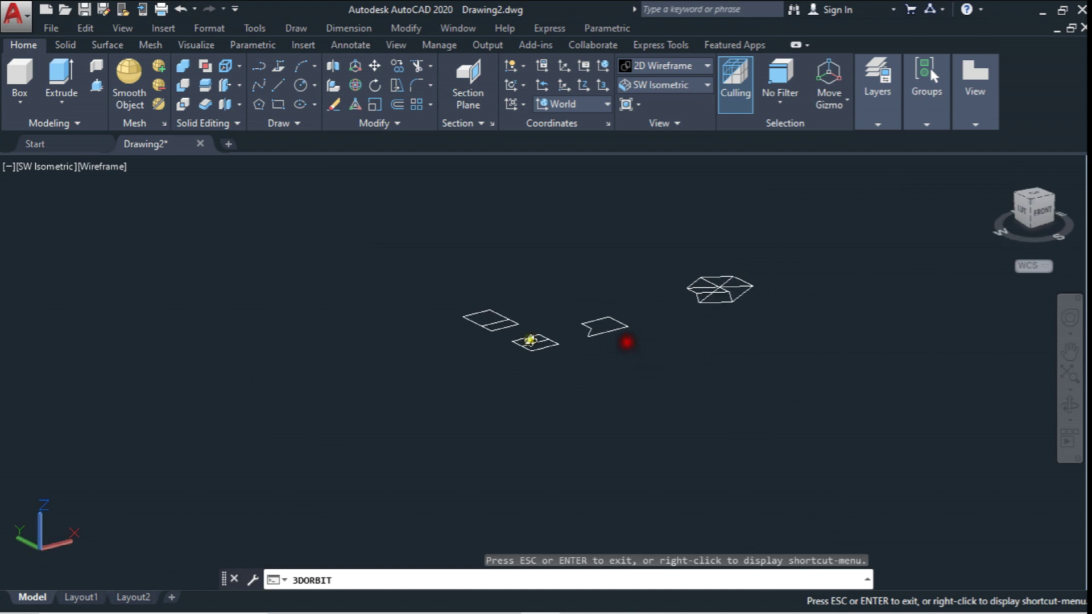
drag(648, 339, 653, 339)
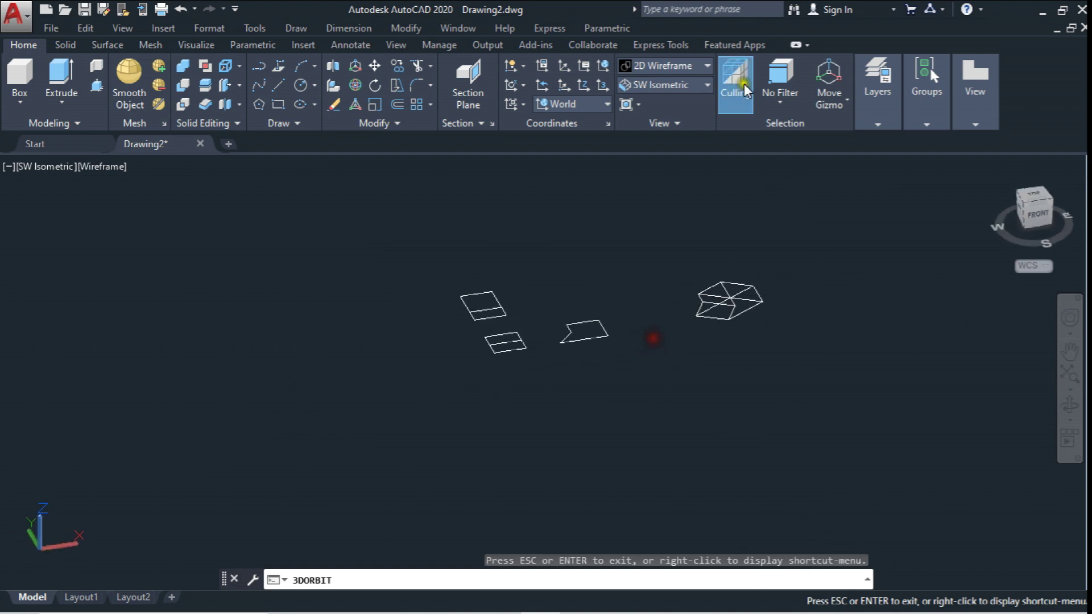
click(690, 85)
click(655, 199)
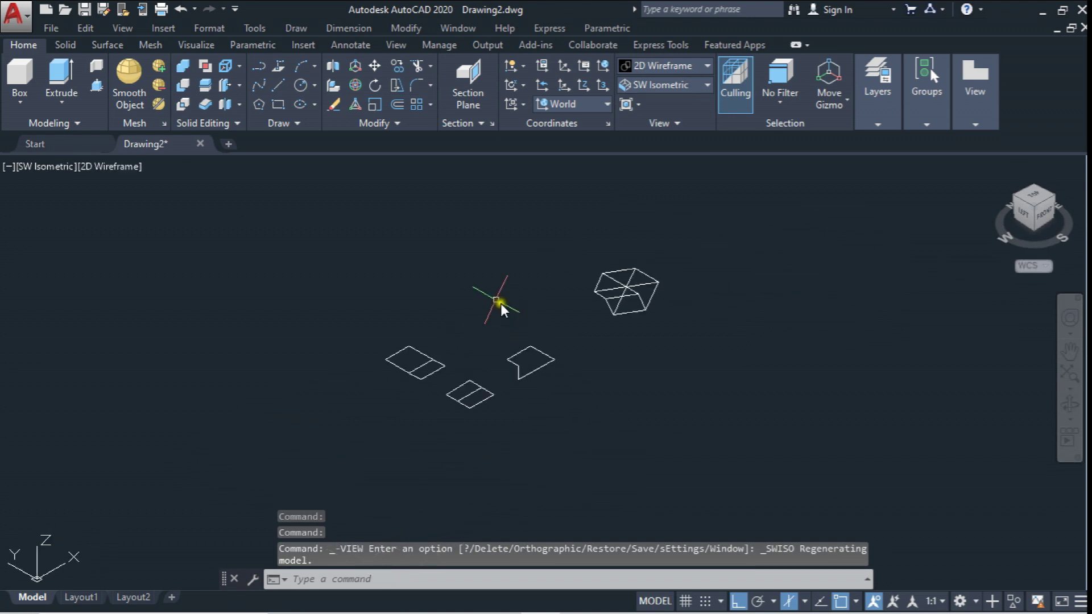
Step: Try the Sketchy visual style, then restore the Top view with 2D Wireframe
click(679, 67)
click(675, 86)
click(675, 87)
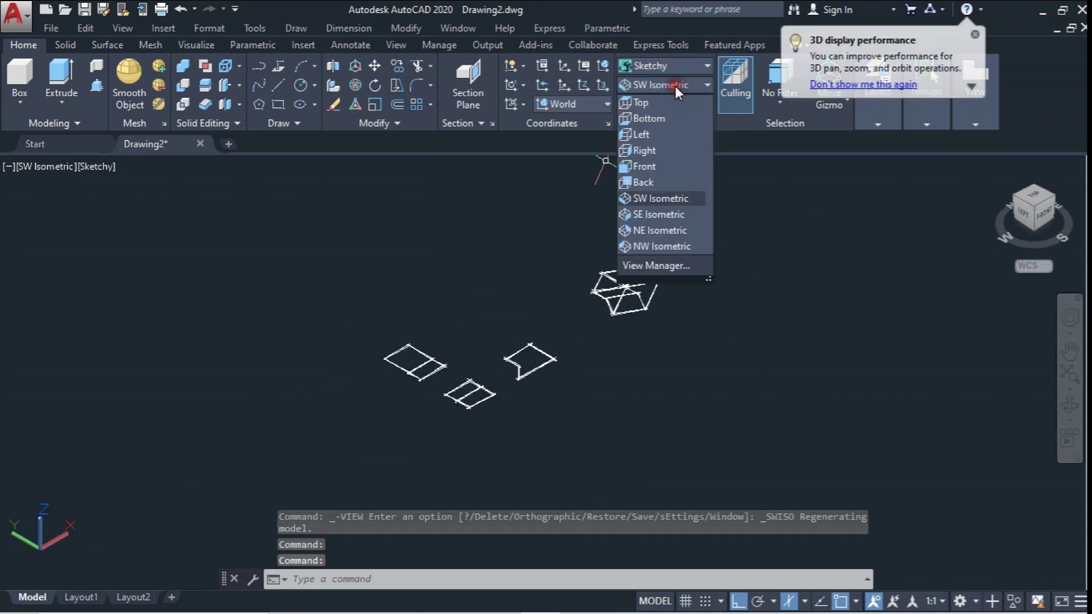
click(658, 103)
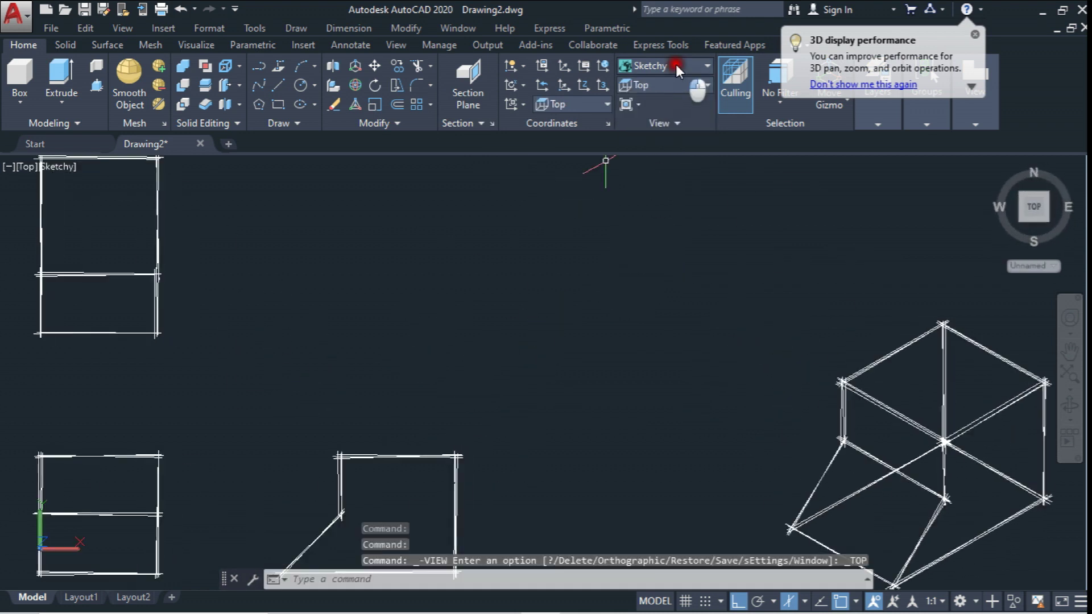
click(679, 67)
click(472, 126)
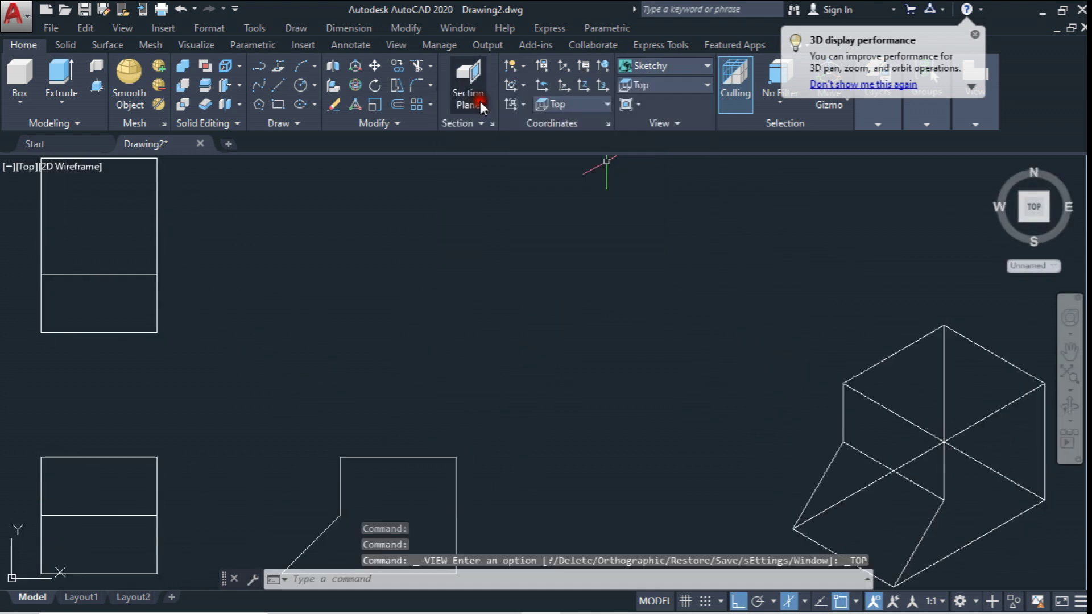
Step: Expand the Layers panel on the ribbon
scroll(541, 343, down, 2)
scroll(536, 322, down, 2)
scroll(629, 362, up, 3)
scroll(677, 398, up, 1)
key(Escape)
scroll(698, 360, down, 2)
scroll(728, 307, down, 1)
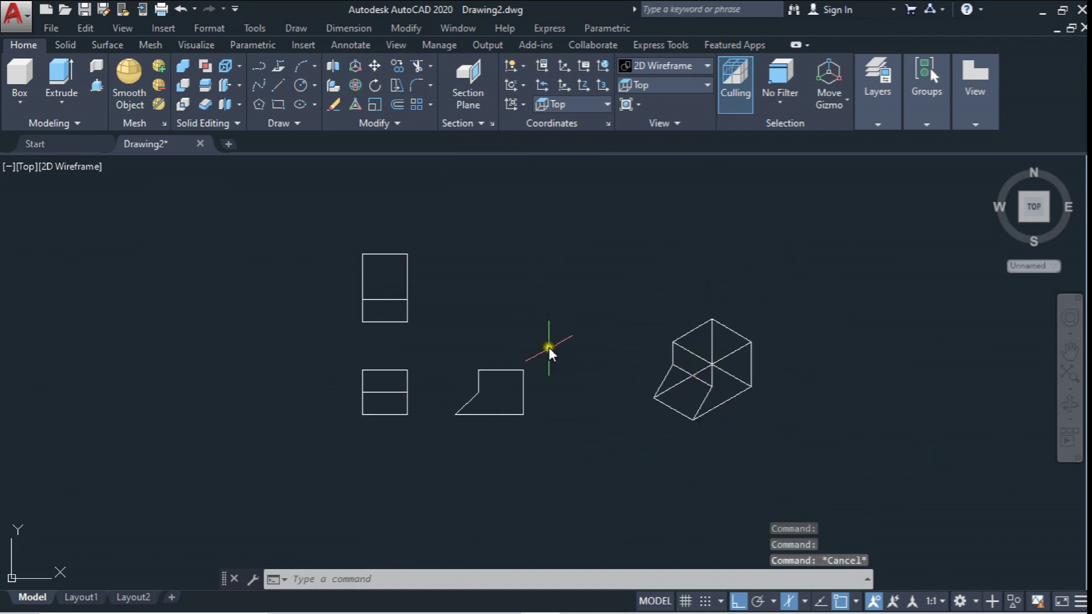
scroll(673, 366, up, 4)
scroll(645, 314, down, 4)
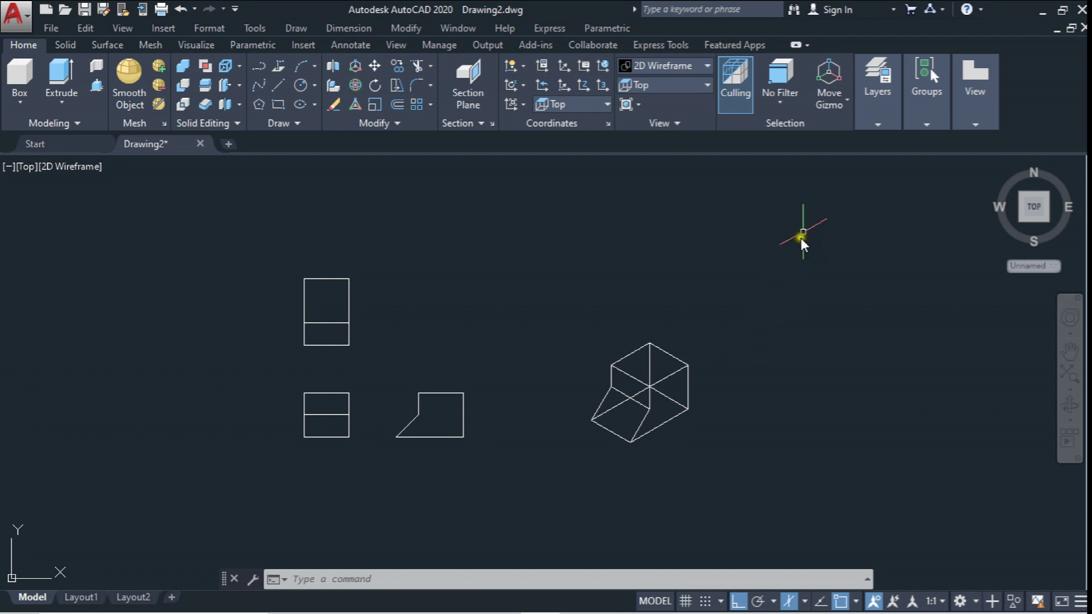
click(877, 120)
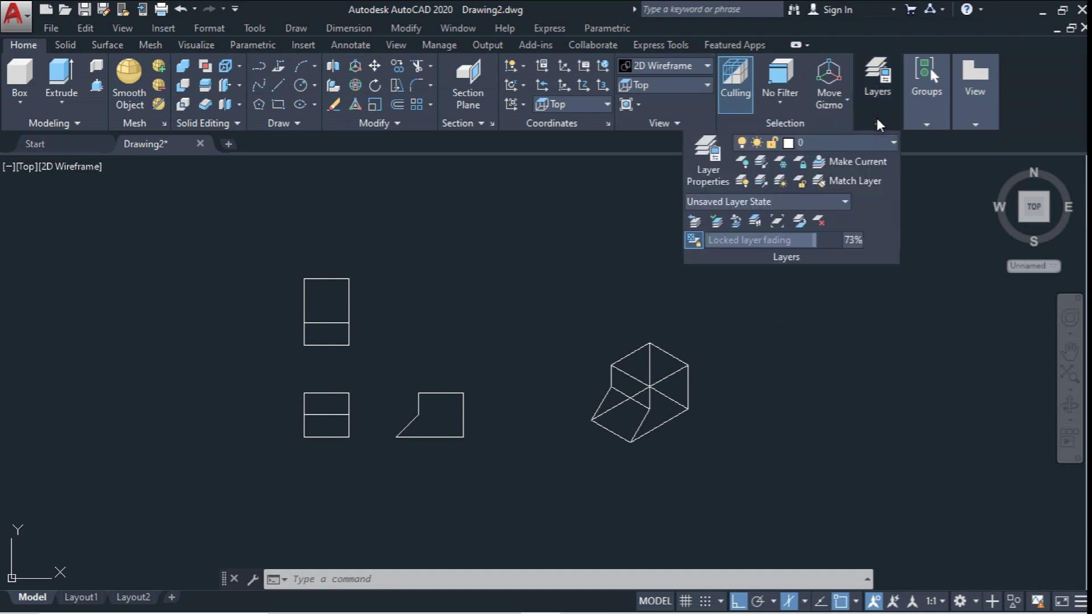
Step: In the Layer Properties Manager, create layers Cotas and Ejes
click(705, 168)
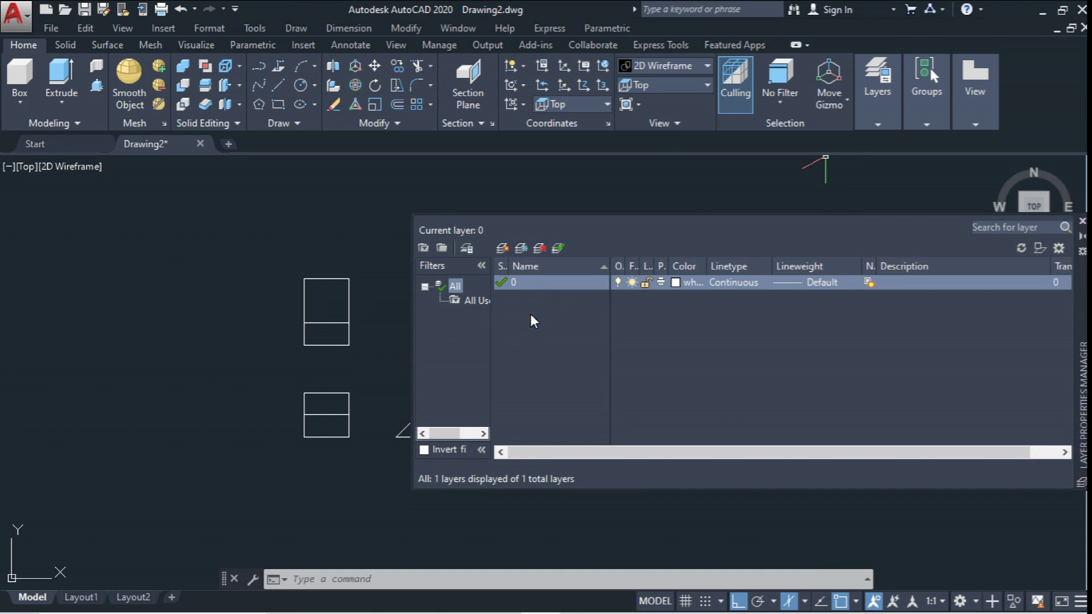
right_click(530, 314)
click(568, 274)
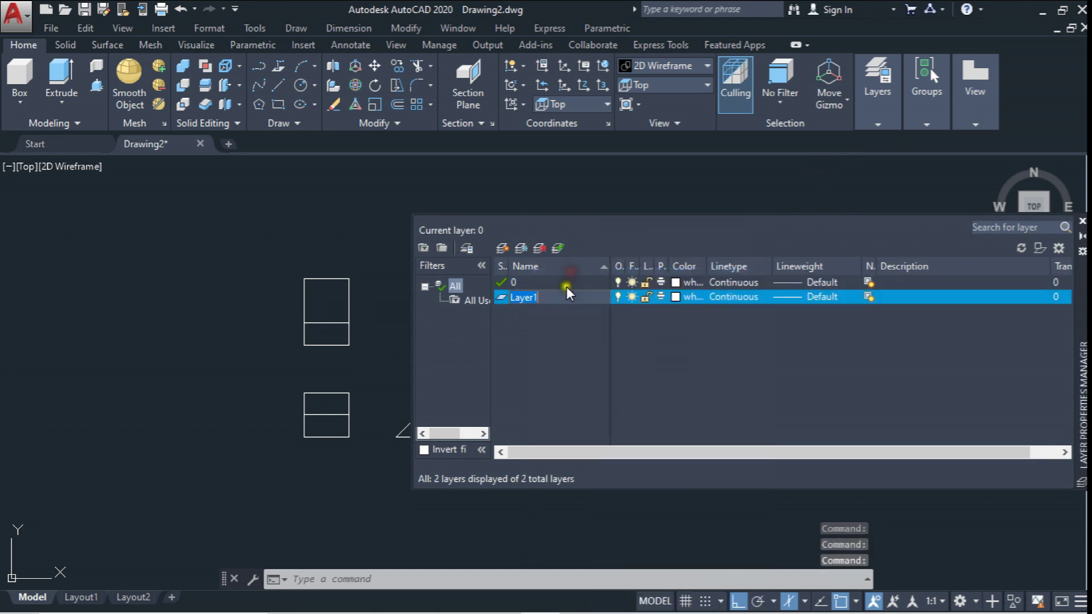
text(Cotas)
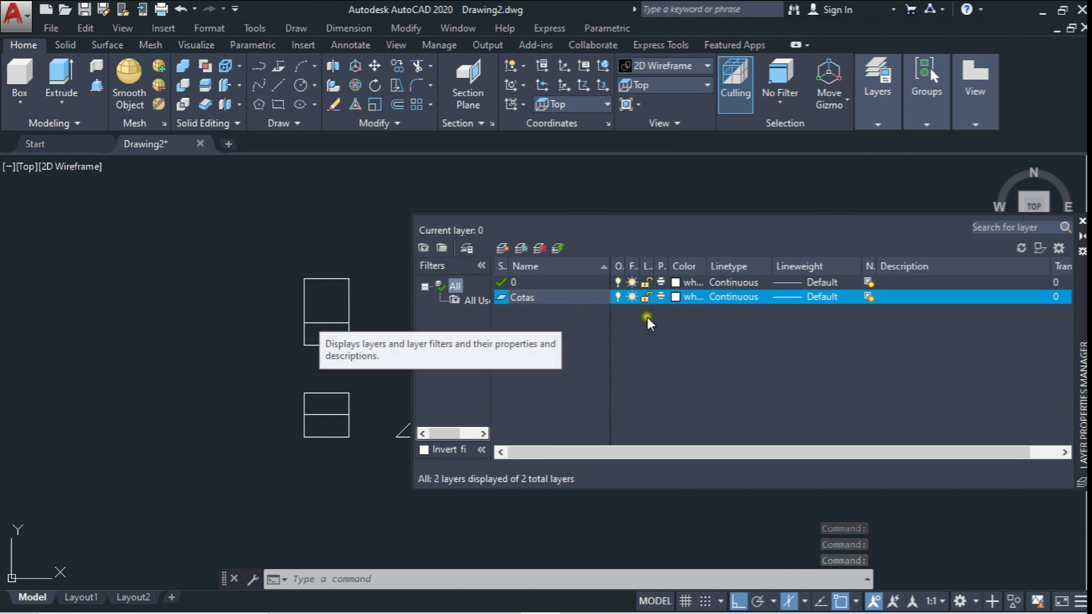
click(587, 315)
right_click(561, 319)
click(591, 275)
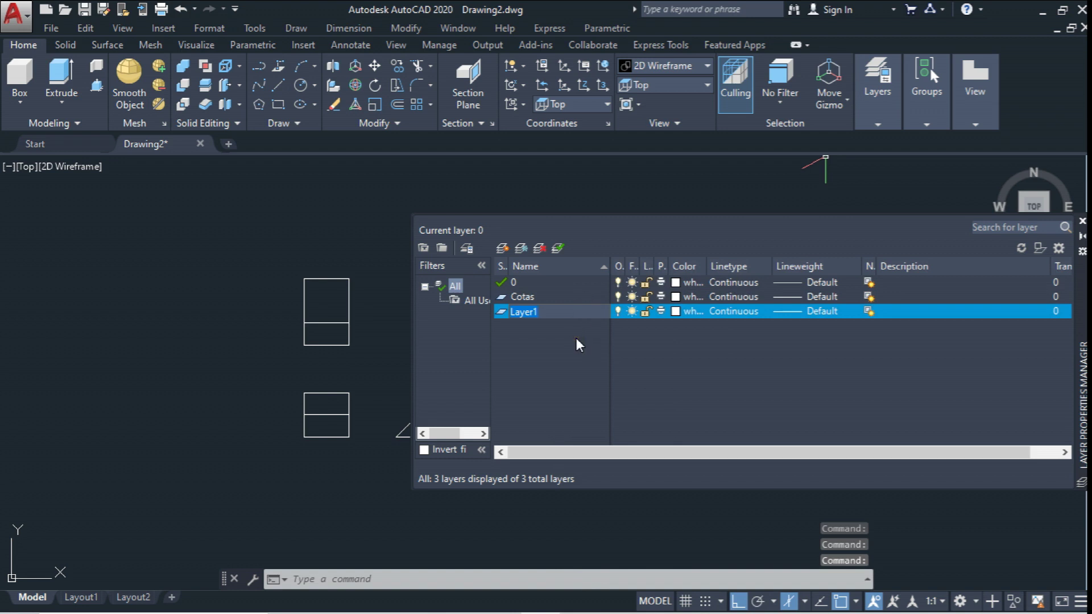
text(Eje)
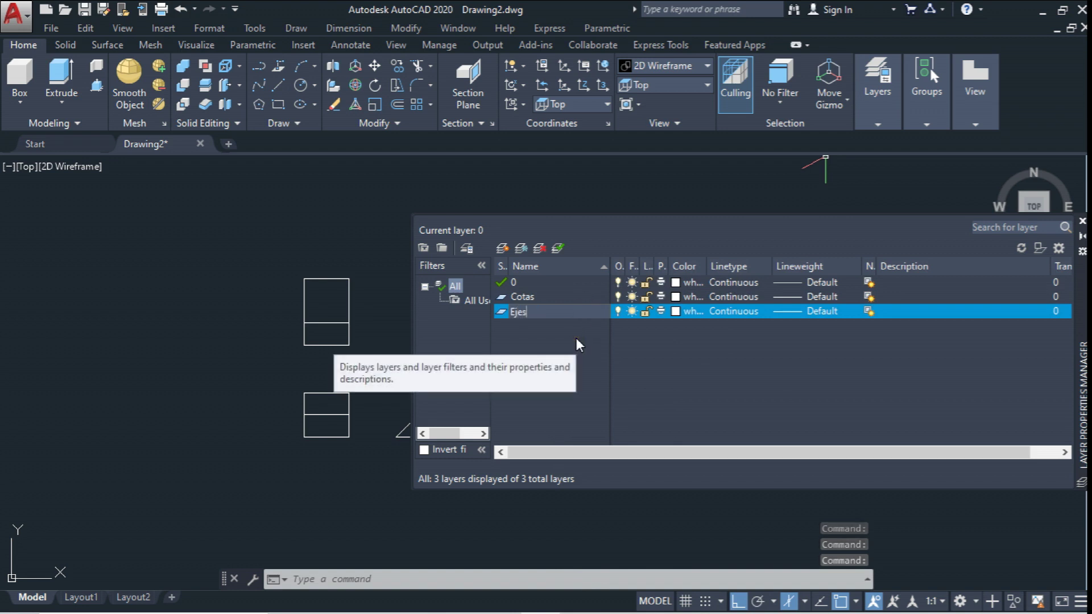
text(s)
click(553, 332)
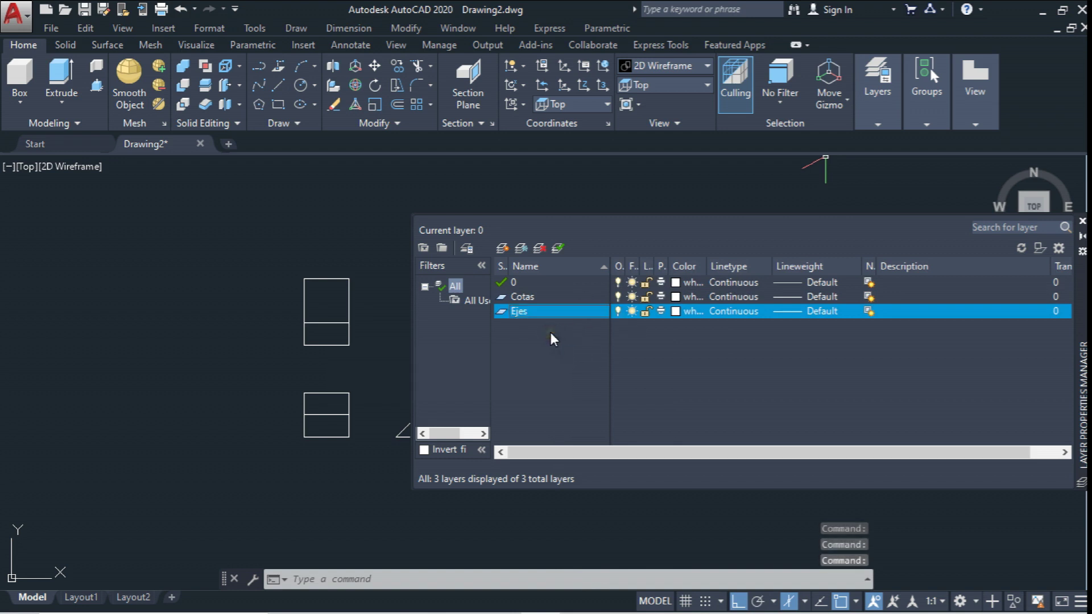
Step: Create layers Linea Gruesa and Lineas Ocultas
right_click(552, 332)
click(602, 277)
text(Linea)
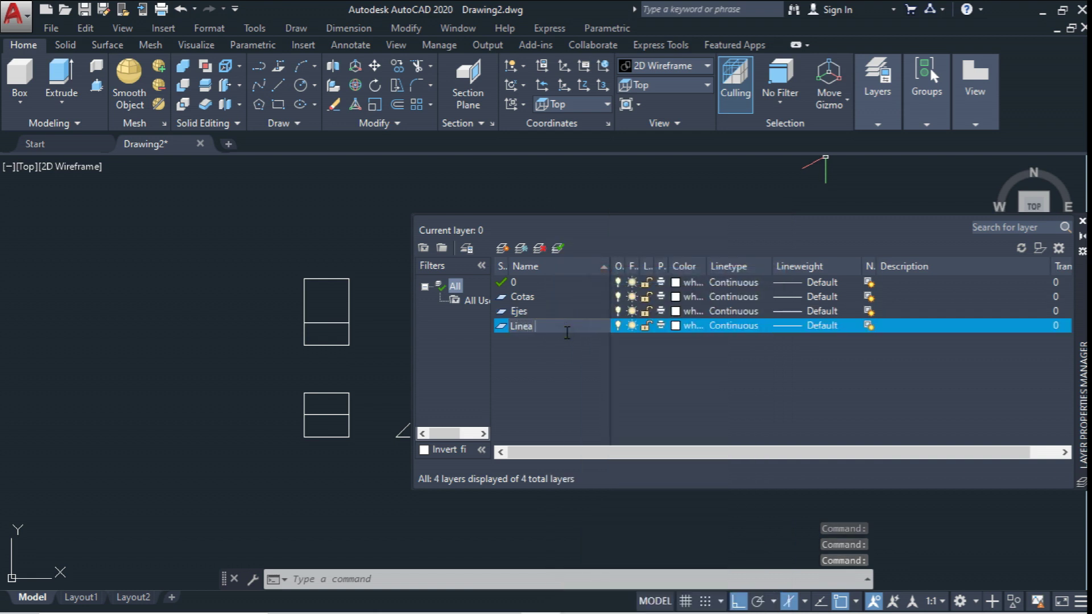
text(Gruesa)
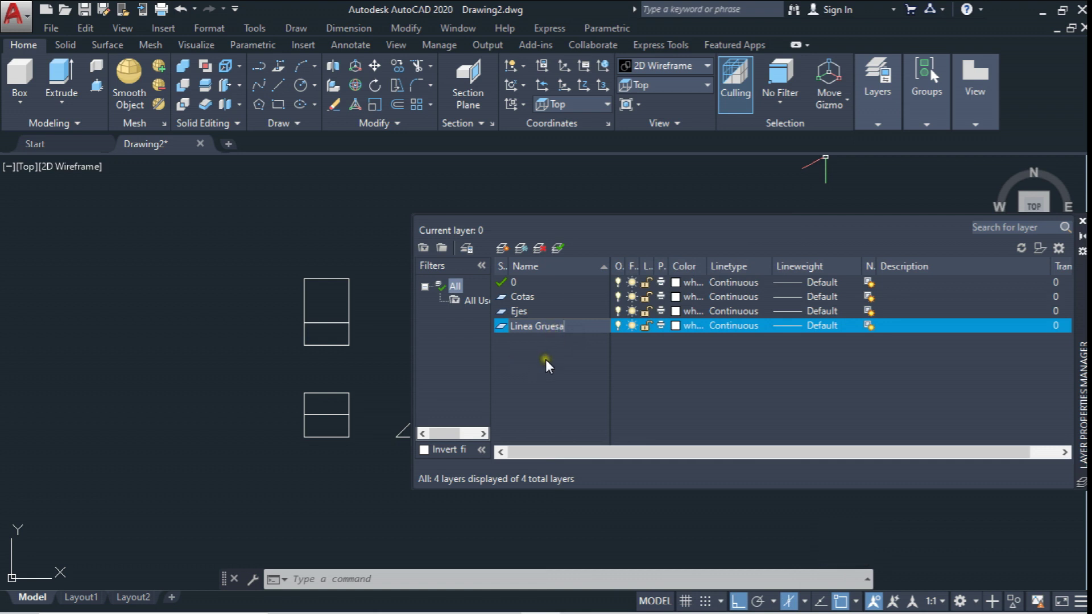
click(546, 361)
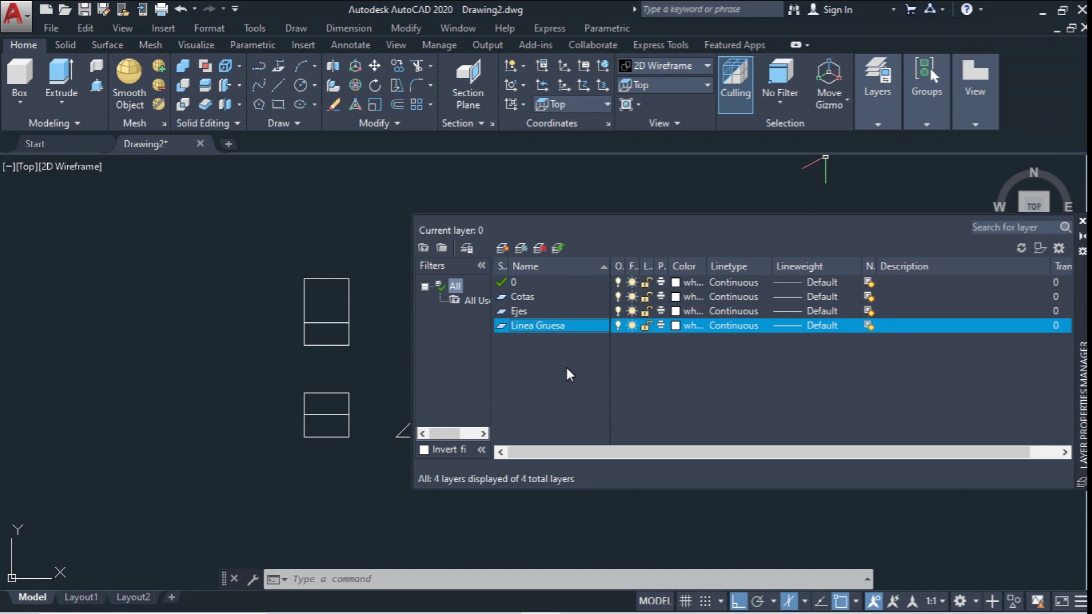
right_click(567, 369)
click(590, 278)
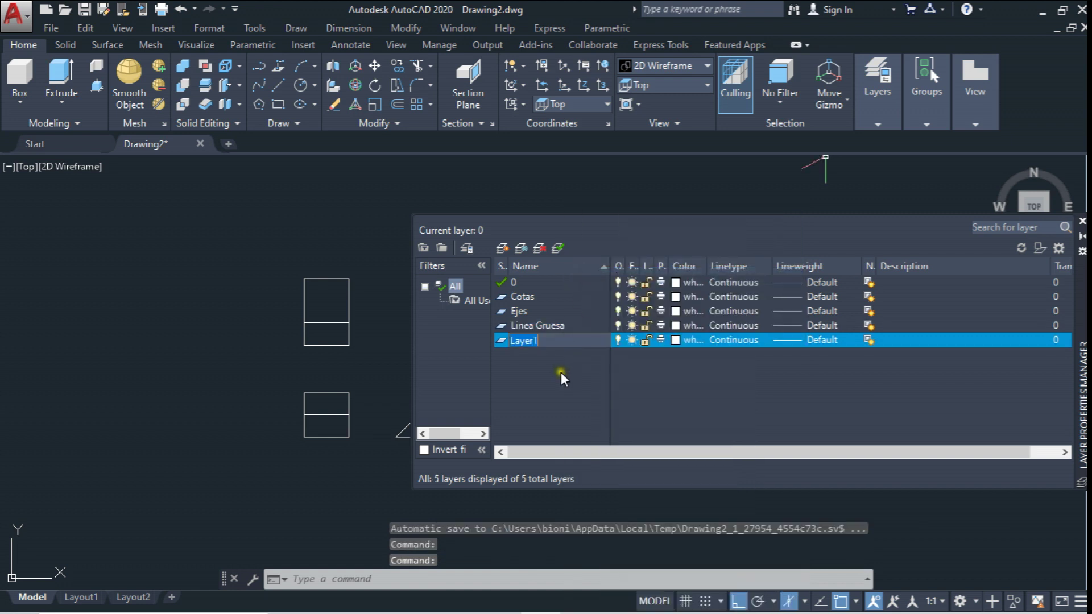
text(Lineas)
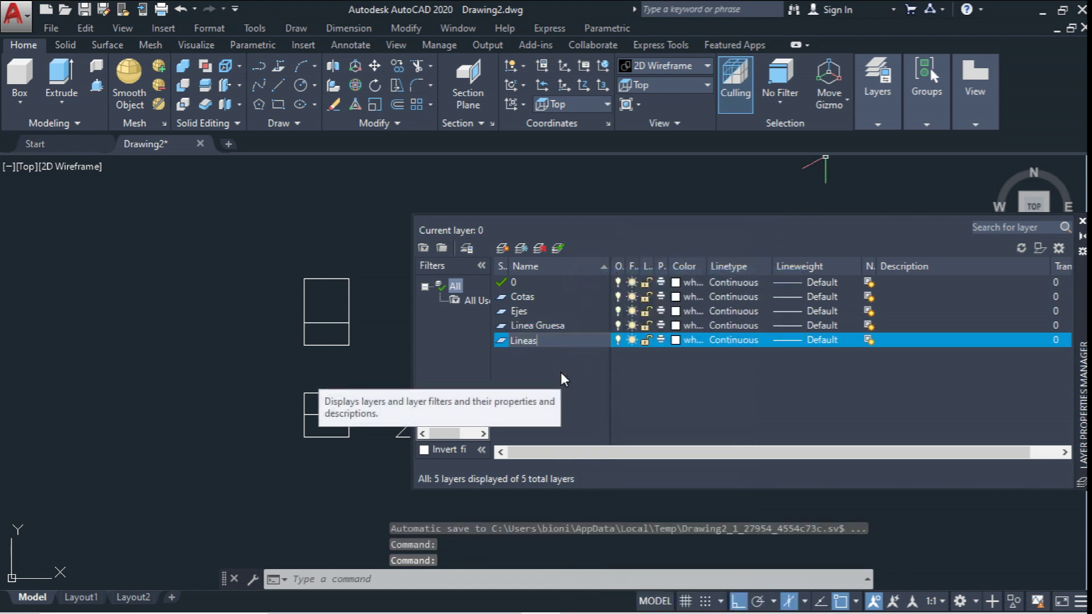
text( Ocultas)
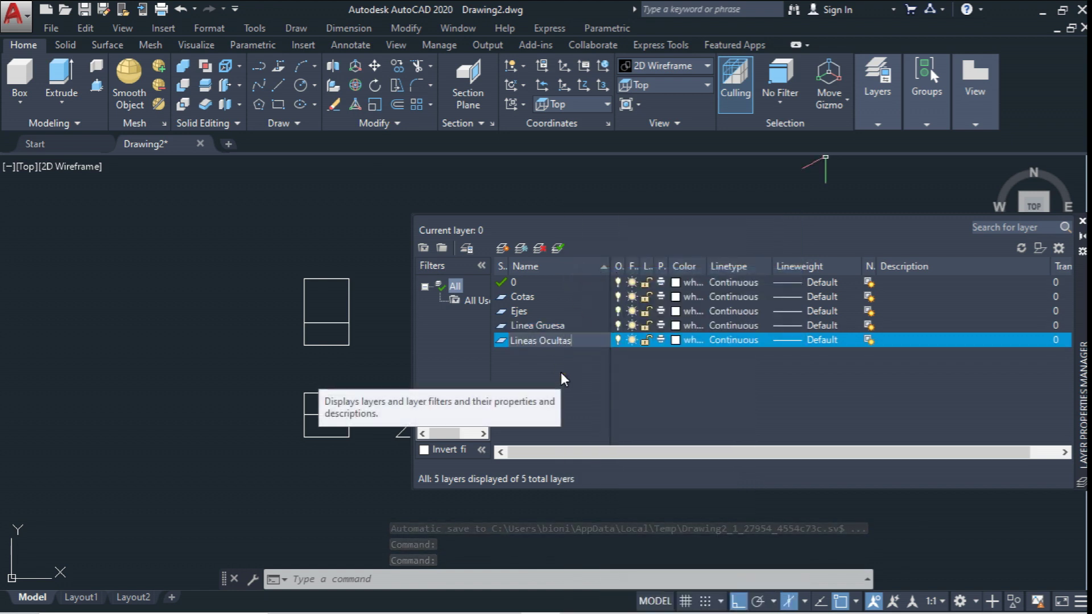
click(633, 374)
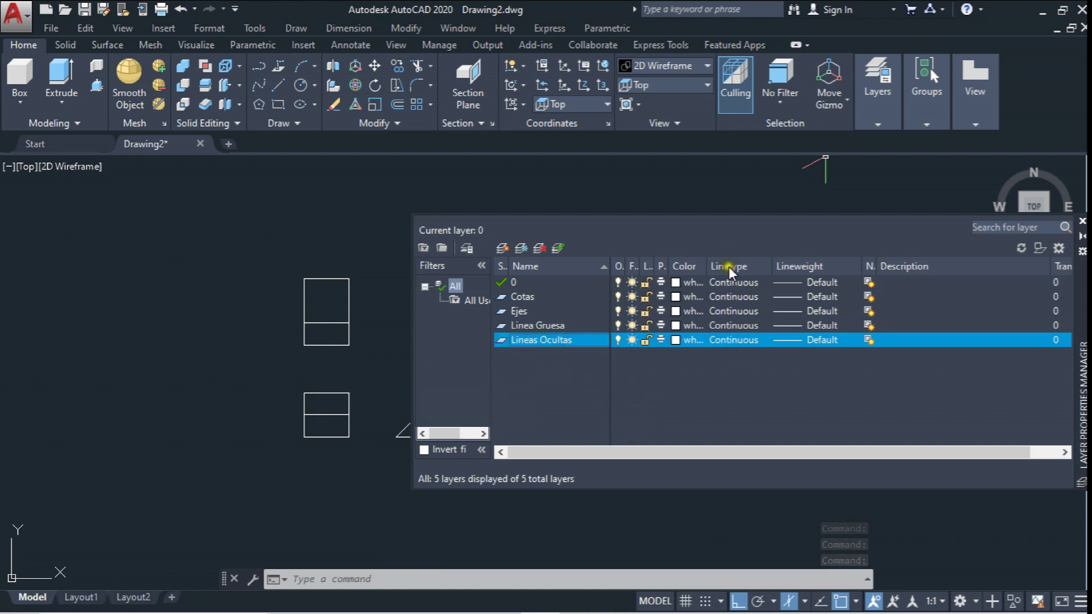
Step: Load ACAD_ISO02W100 and assign it as the Lineas Ocultas layer's linetype
click(730, 339)
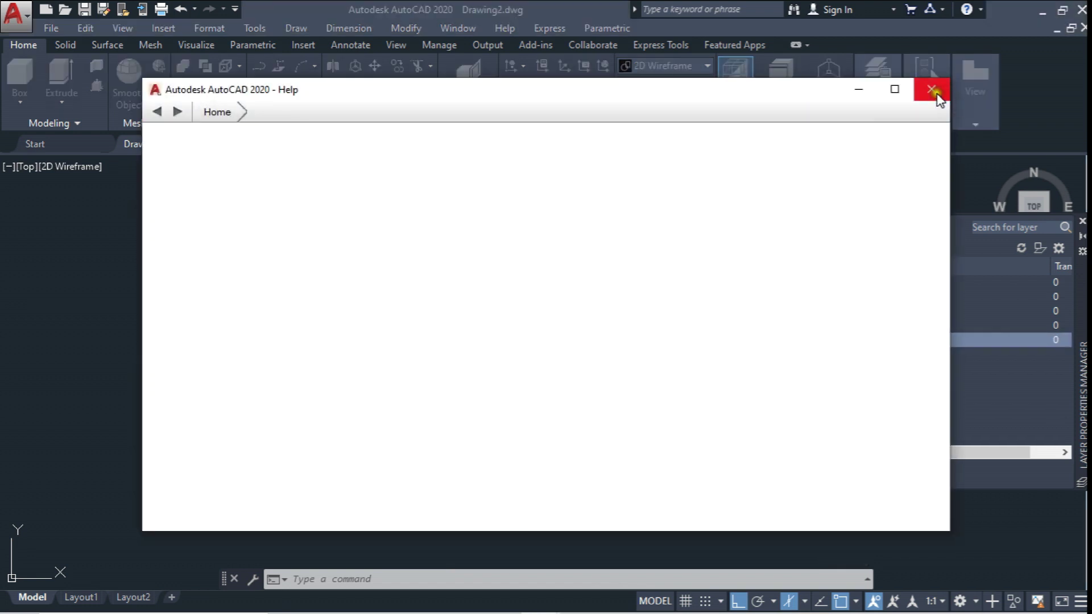
click(933, 91)
click(682, 335)
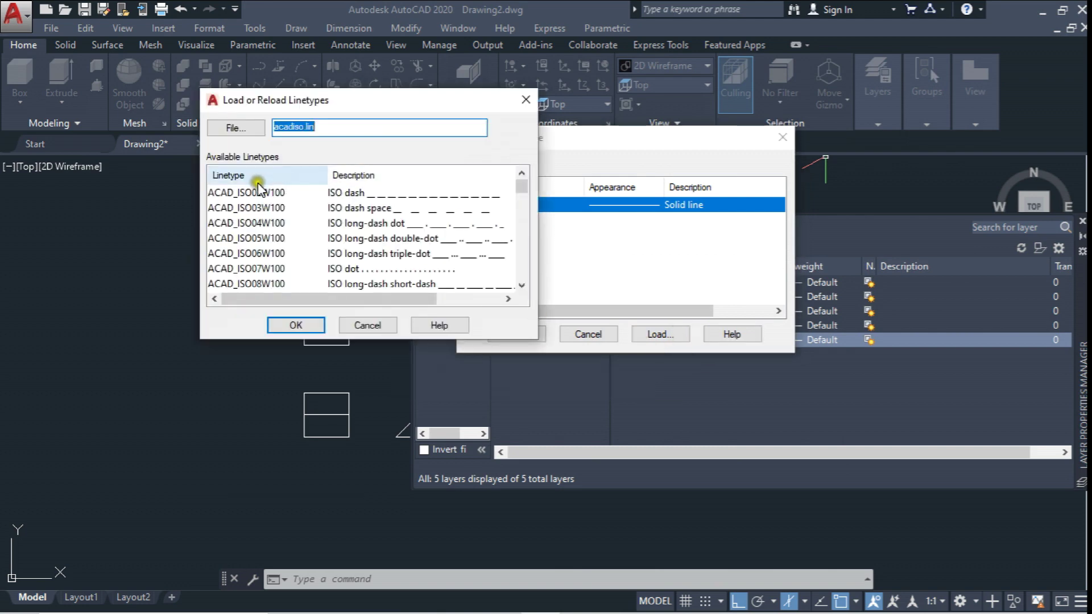
click(346, 194)
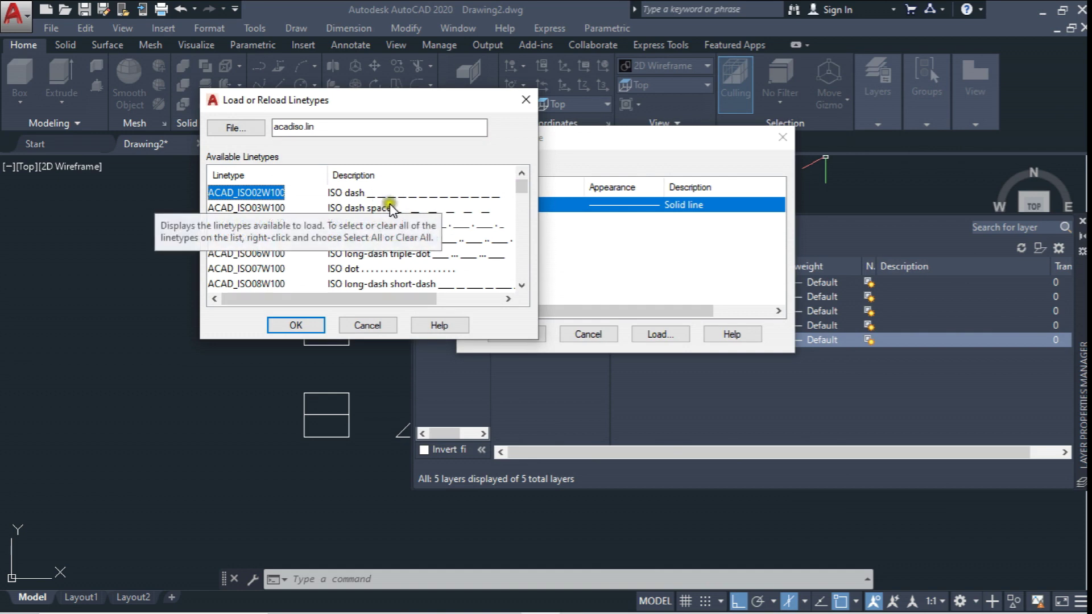
click(296, 325)
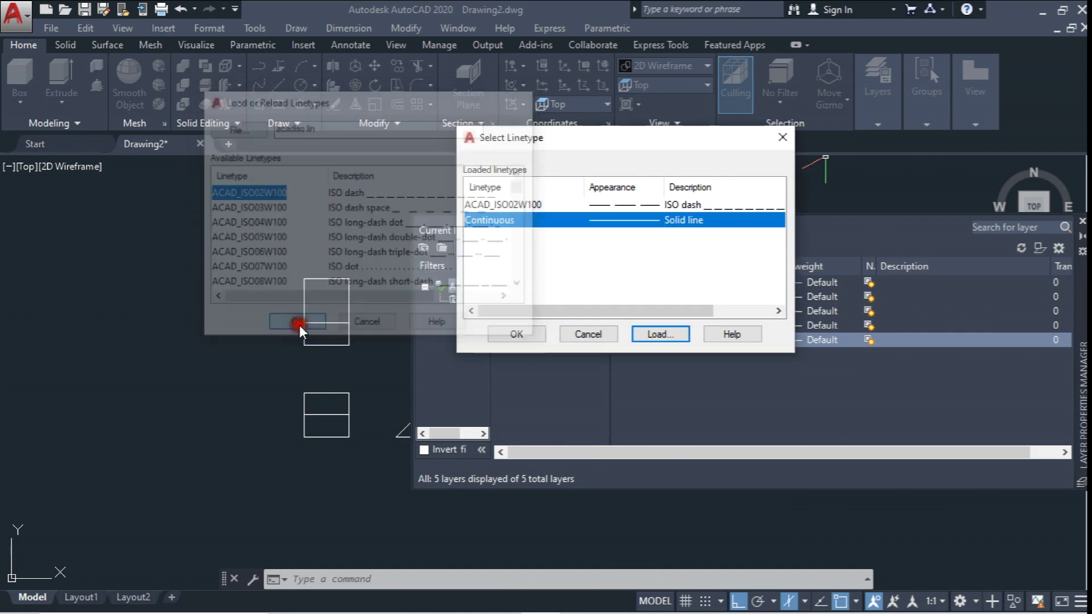
click(704, 205)
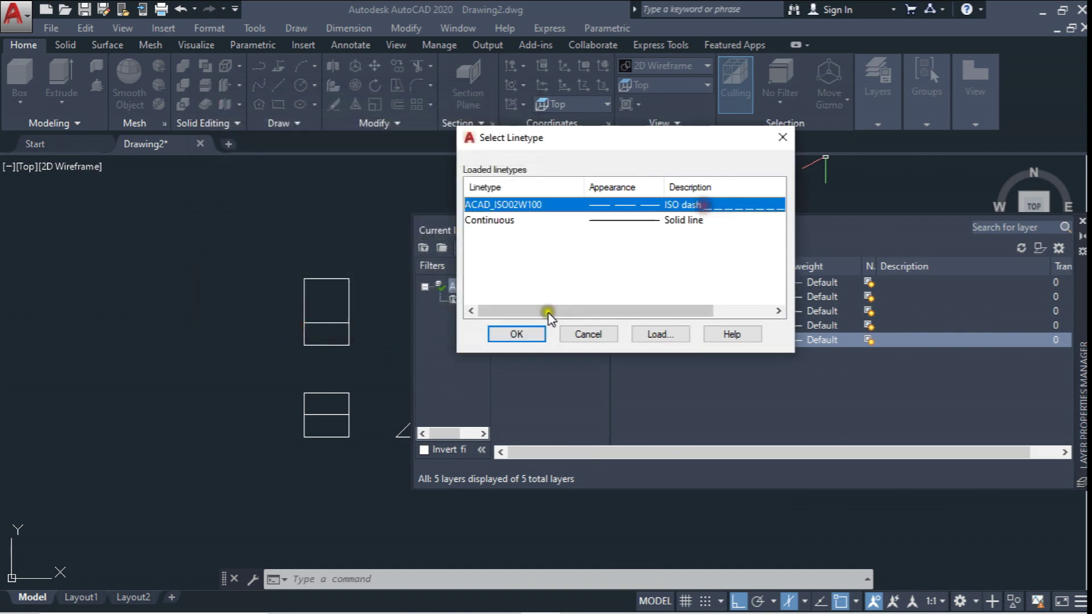
click(517, 336)
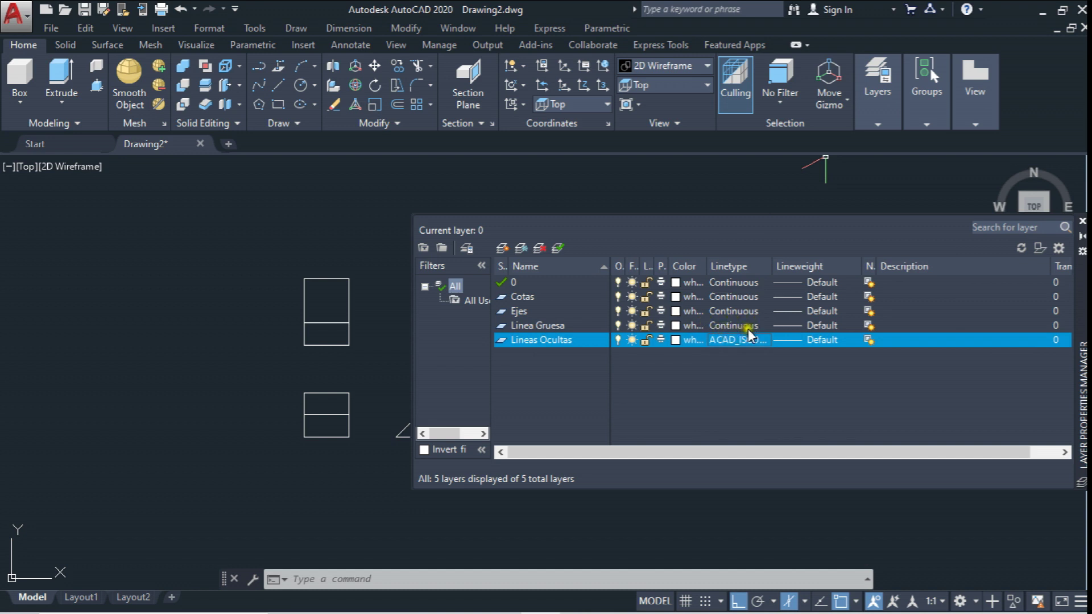
Step: Set the Linea Gruesa layer's lineweight to 0.90 mm
click(822, 327)
drag(630, 244, 637, 297)
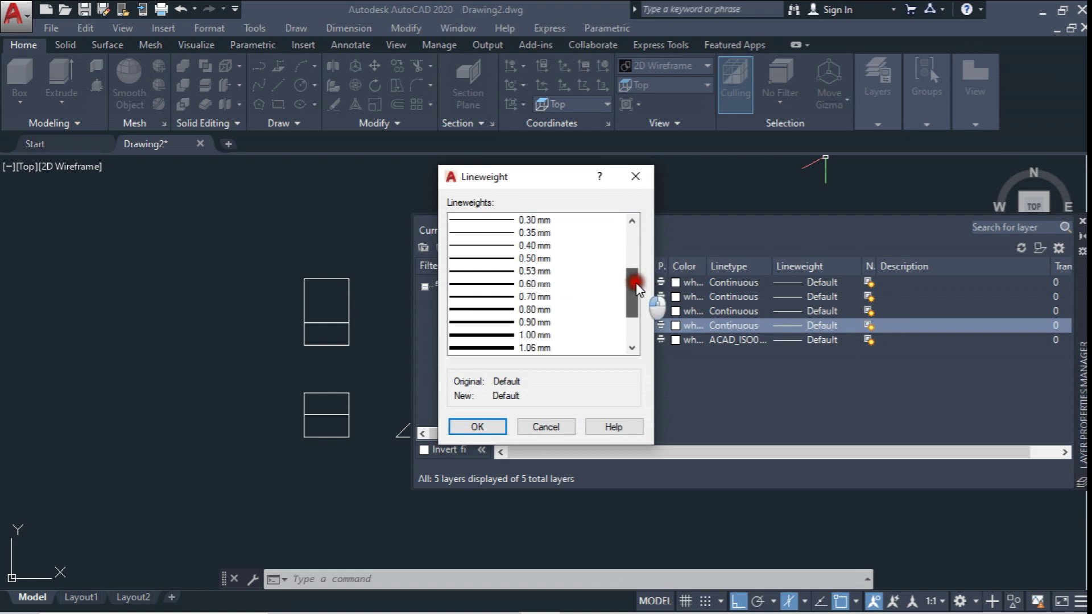
click(540, 284)
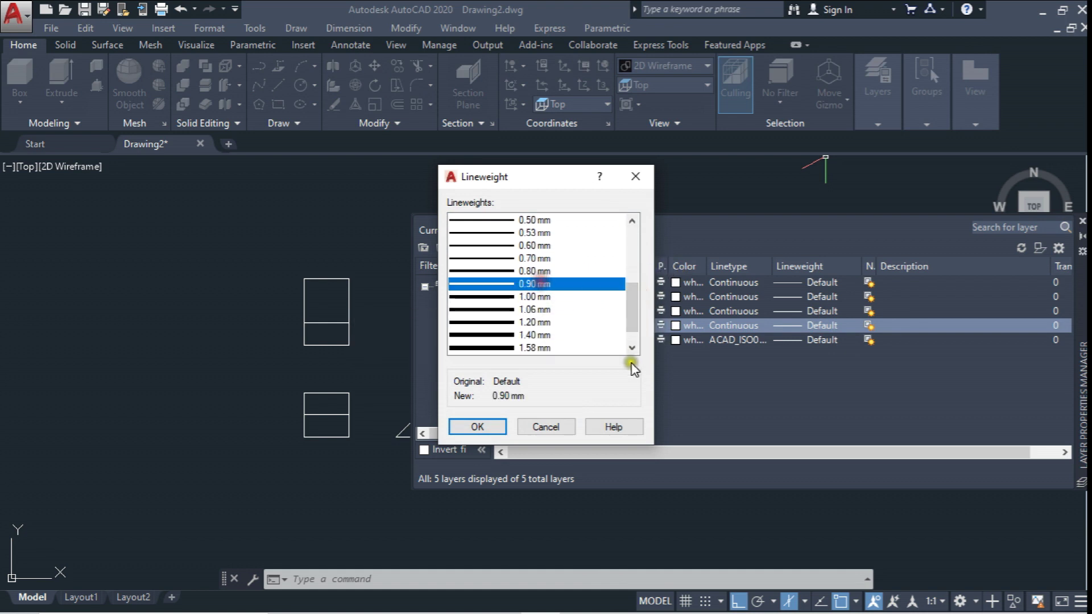
click(478, 427)
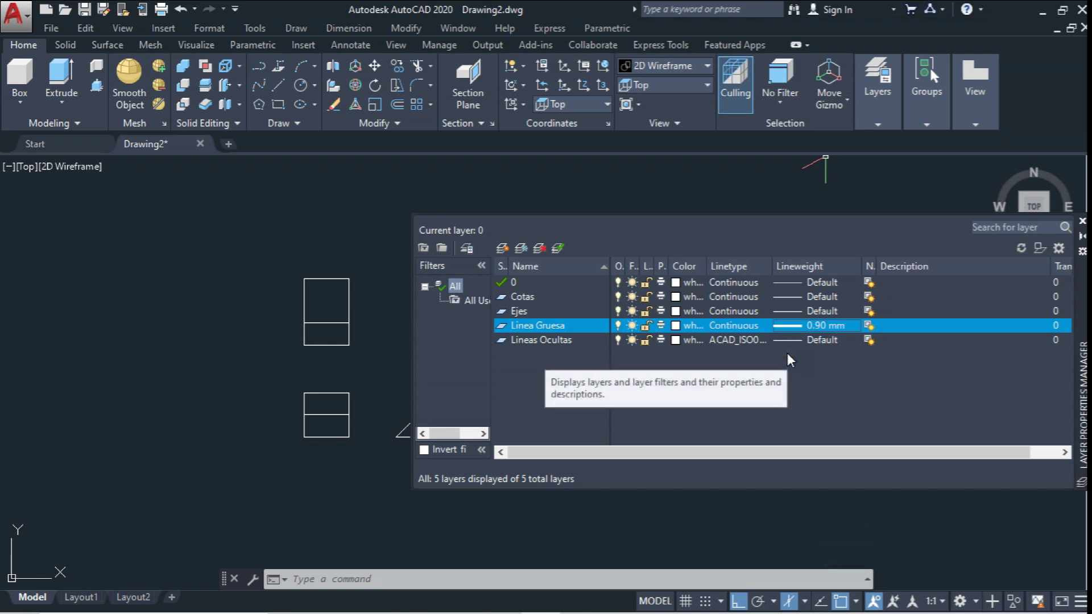
Step: Load the CENTER linetype and assign it to the Ejes layer
click(725, 312)
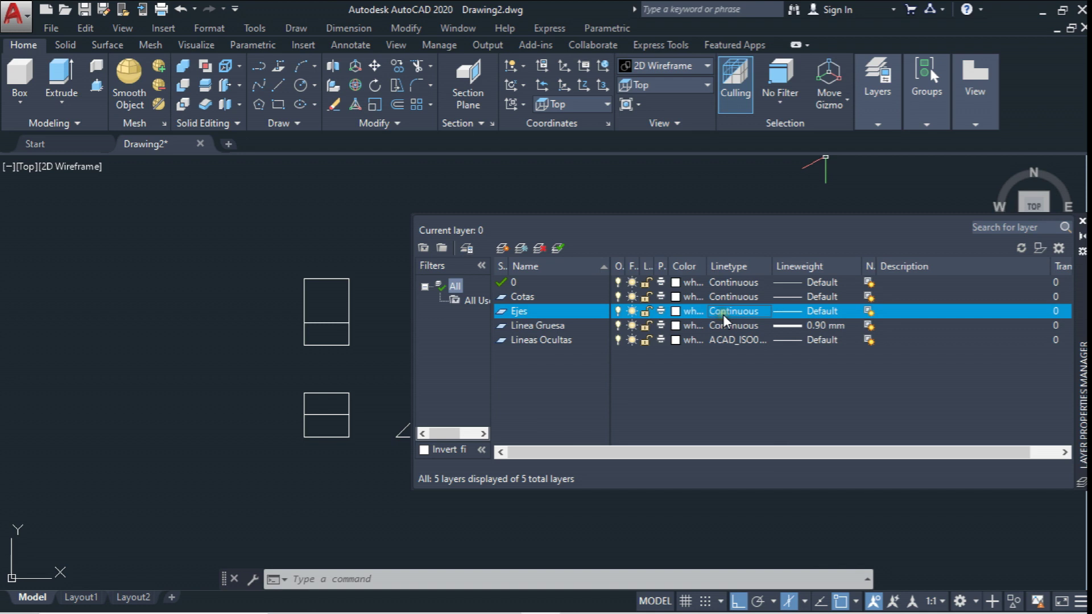
click(723, 313)
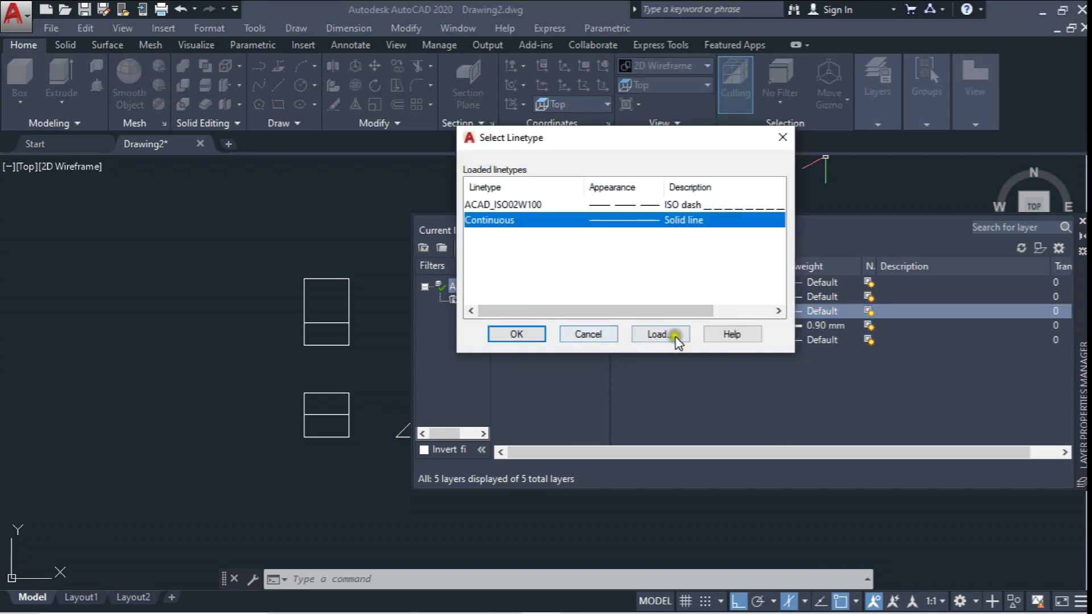
click(675, 337)
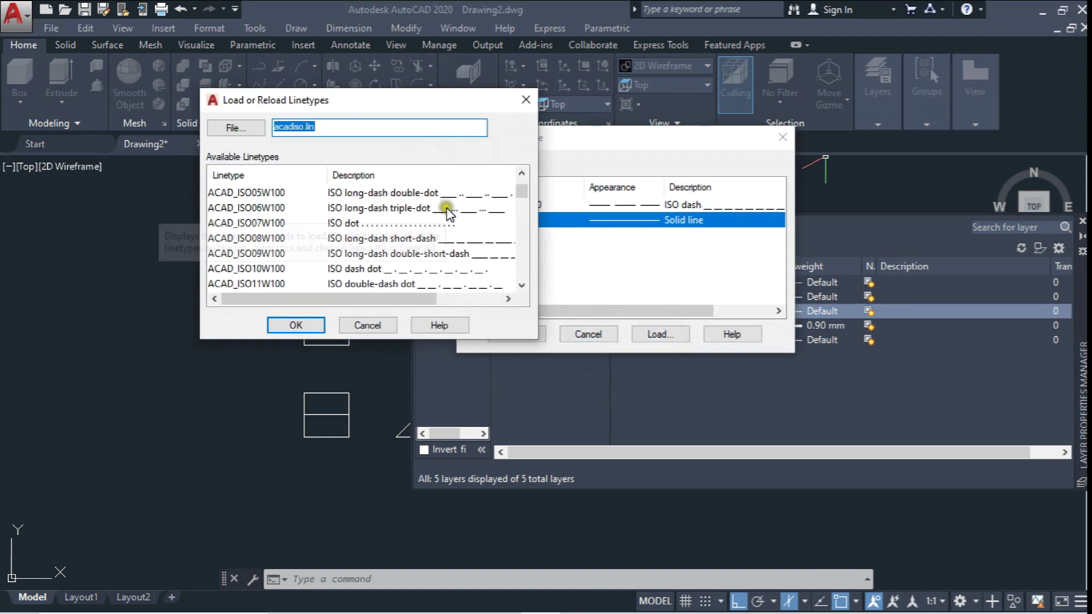
scroll(464, 237, down, 1)
scroll(463, 237, down, 2)
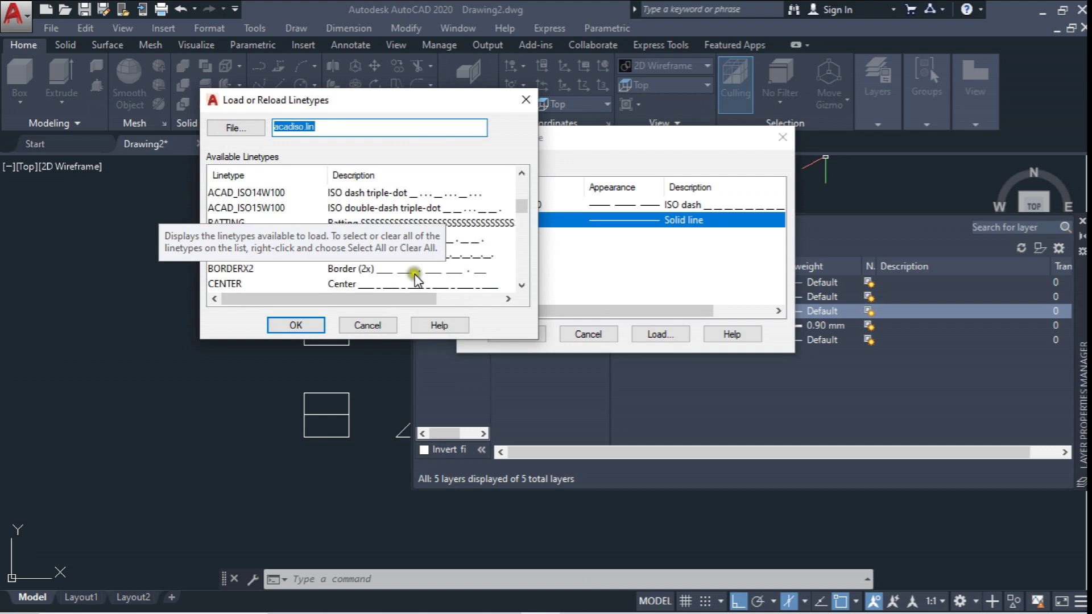
click(358, 282)
scroll(401, 284, down, 1)
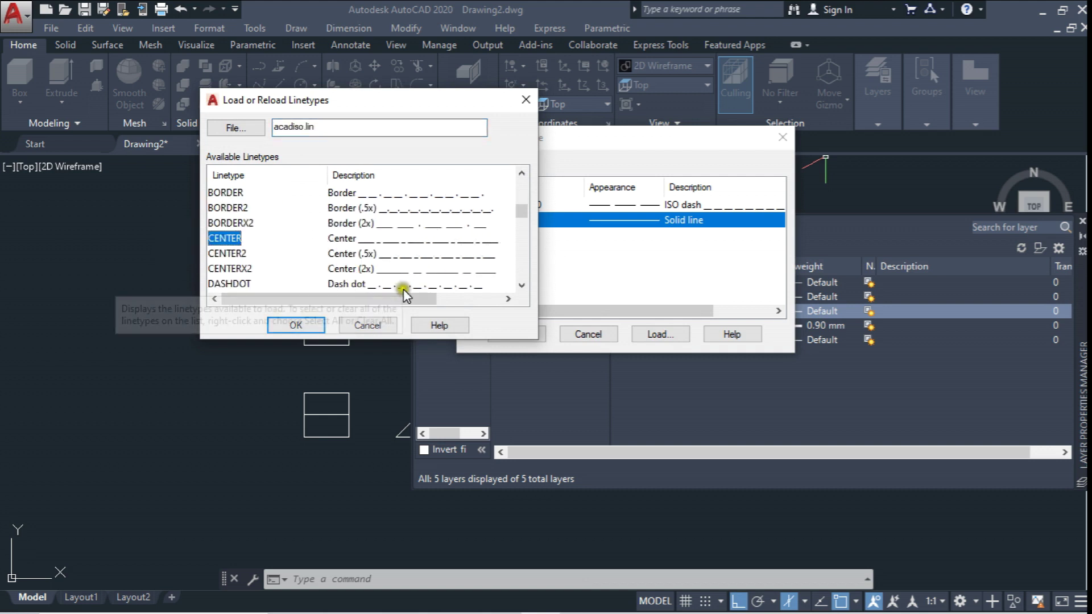
click(312, 329)
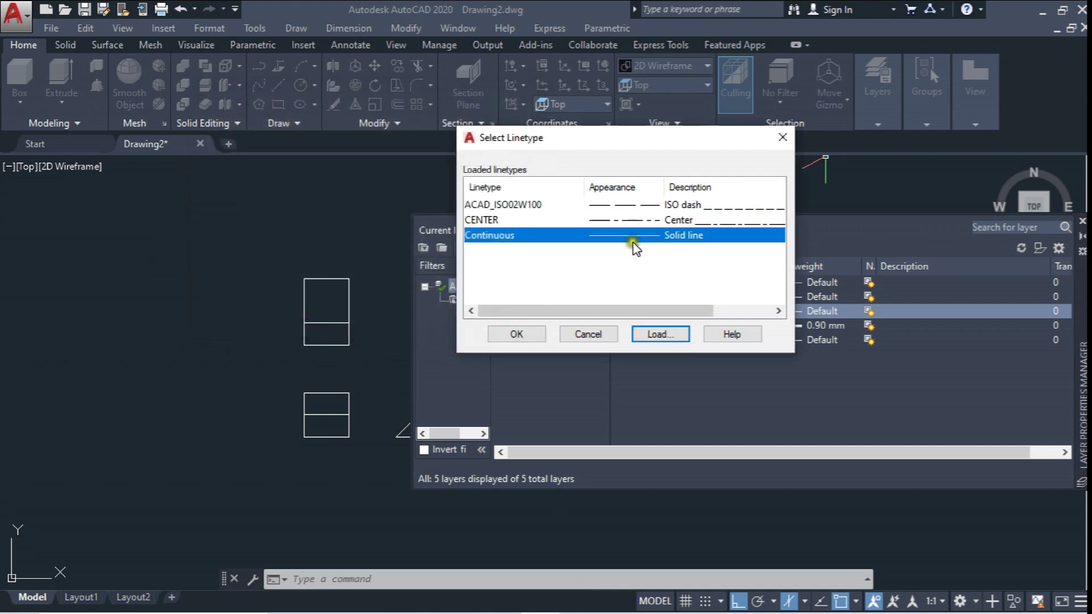
click(676, 221)
click(516, 335)
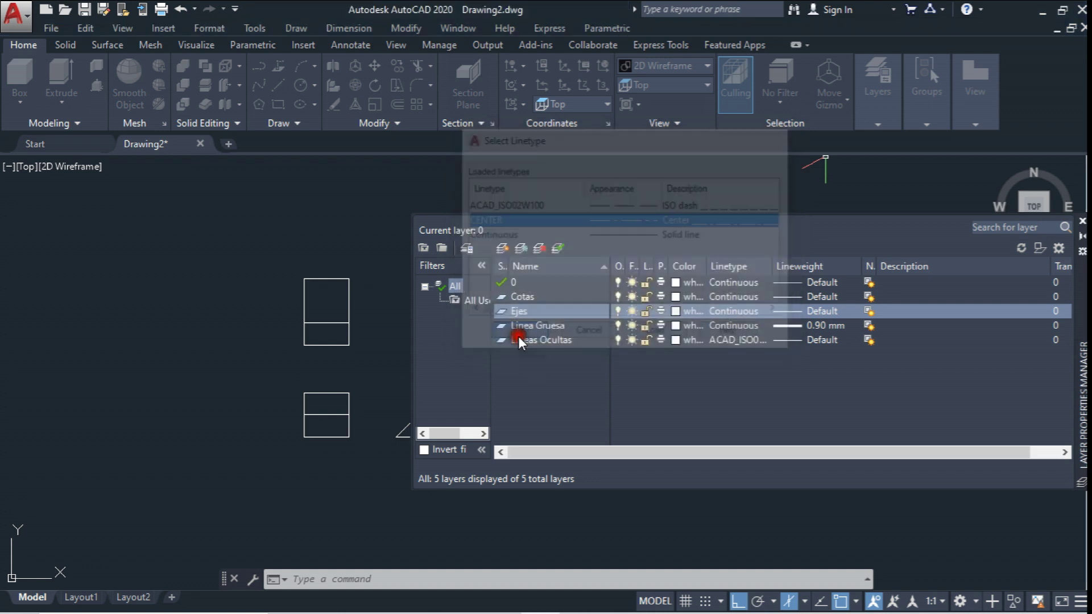
Step: Set the Ejes layer's lineweight to 0.20 mm
click(817, 312)
drag(632, 237, 633, 256)
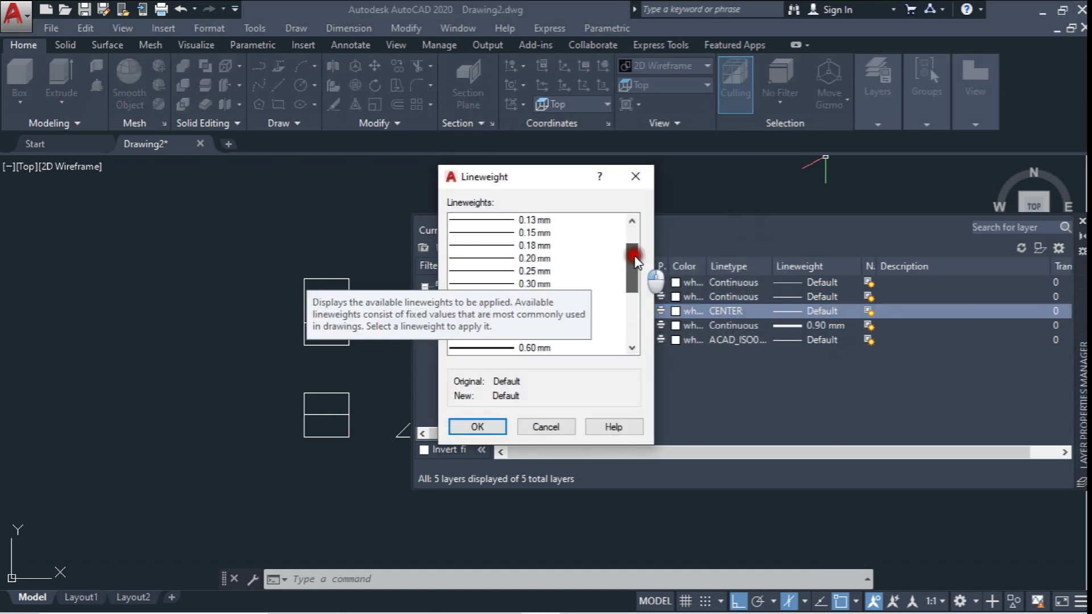
click(546, 260)
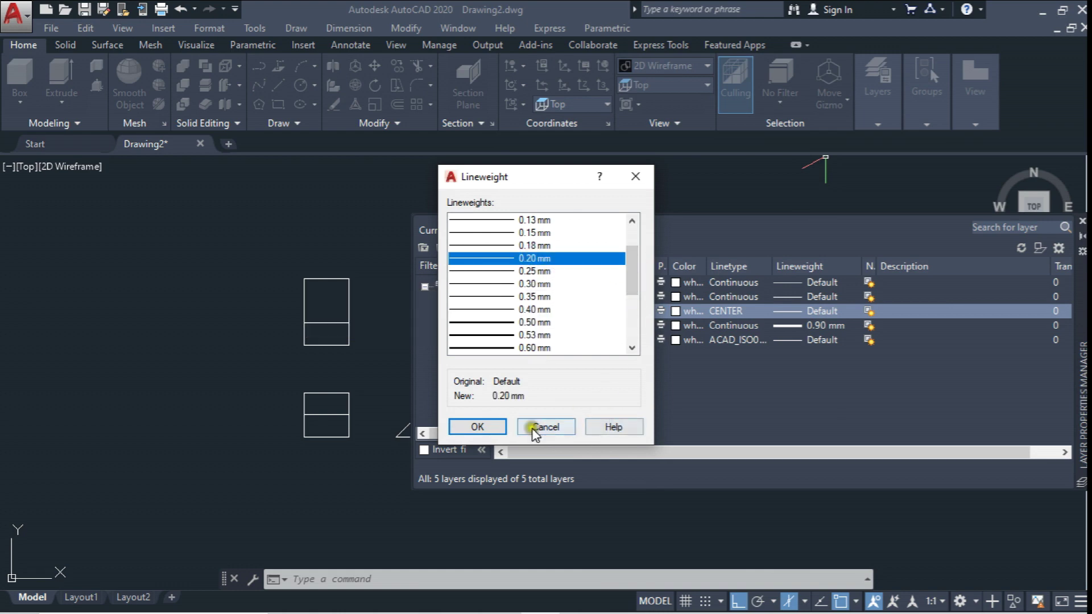
click(475, 428)
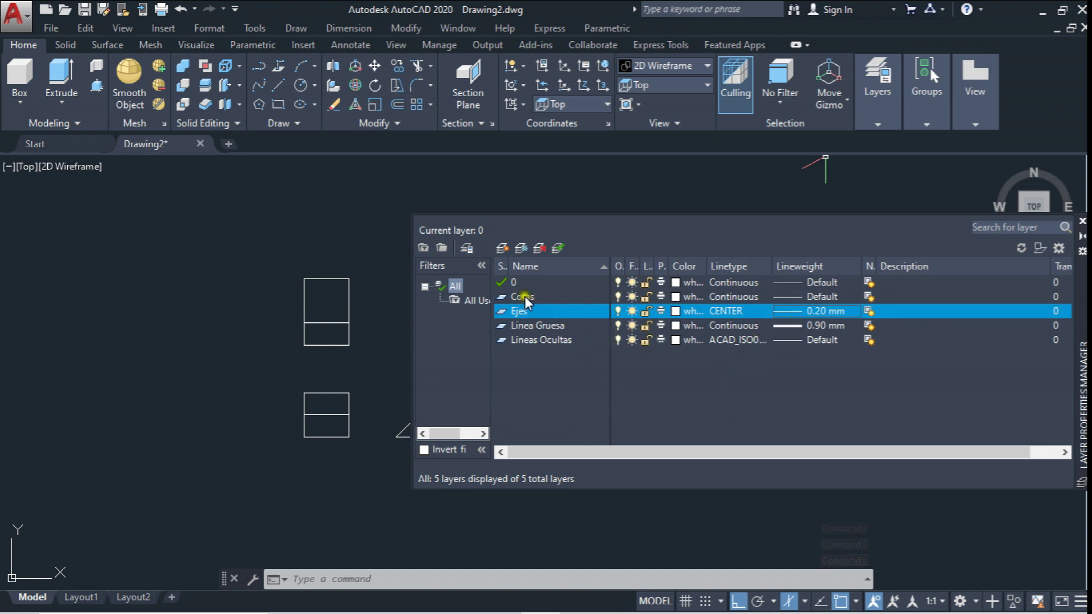
Step: Keep Cotas' linetype Continuous and set its lineweight to 0.13 mm
click(738, 296)
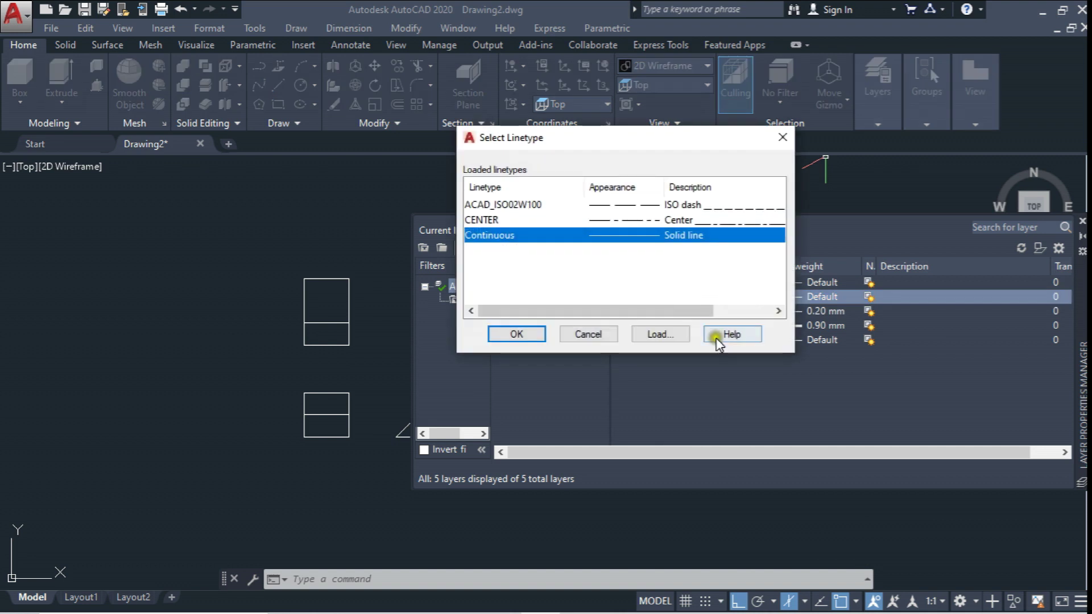
click(612, 335)
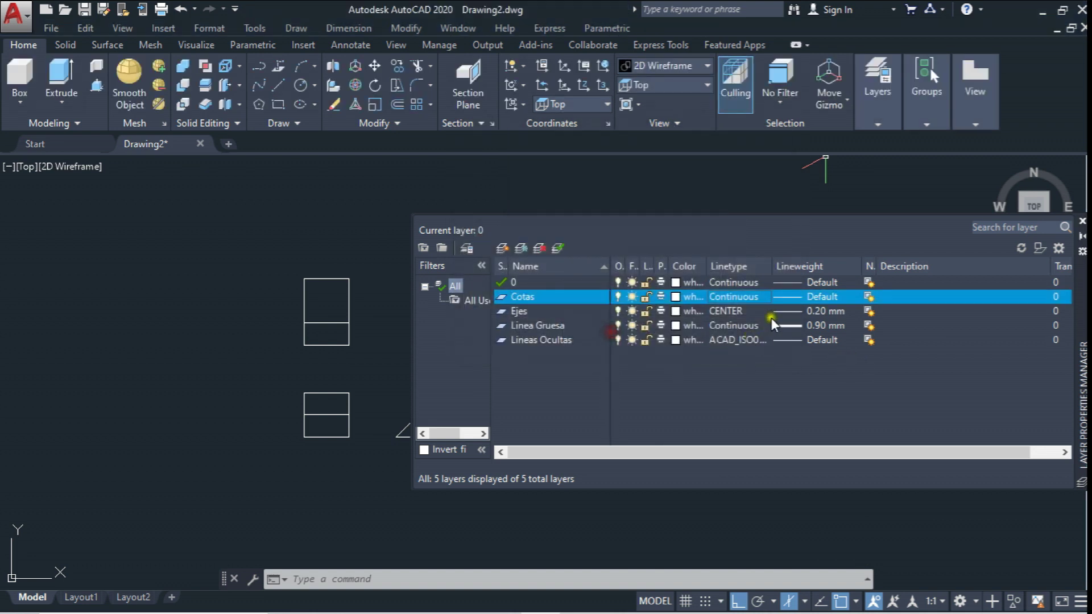
click(745, 295)
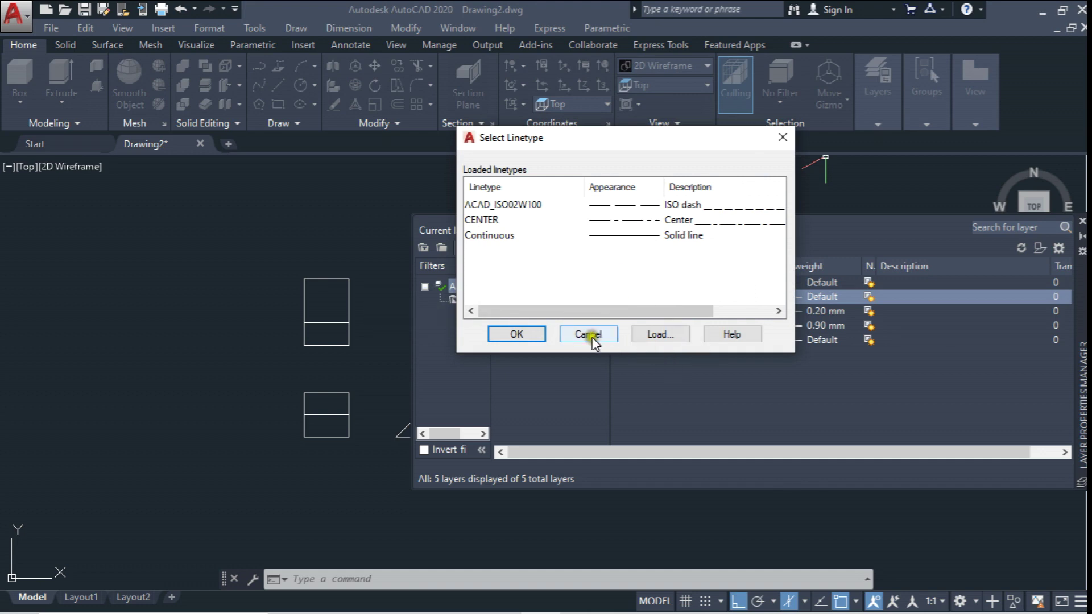
click(592, 338)
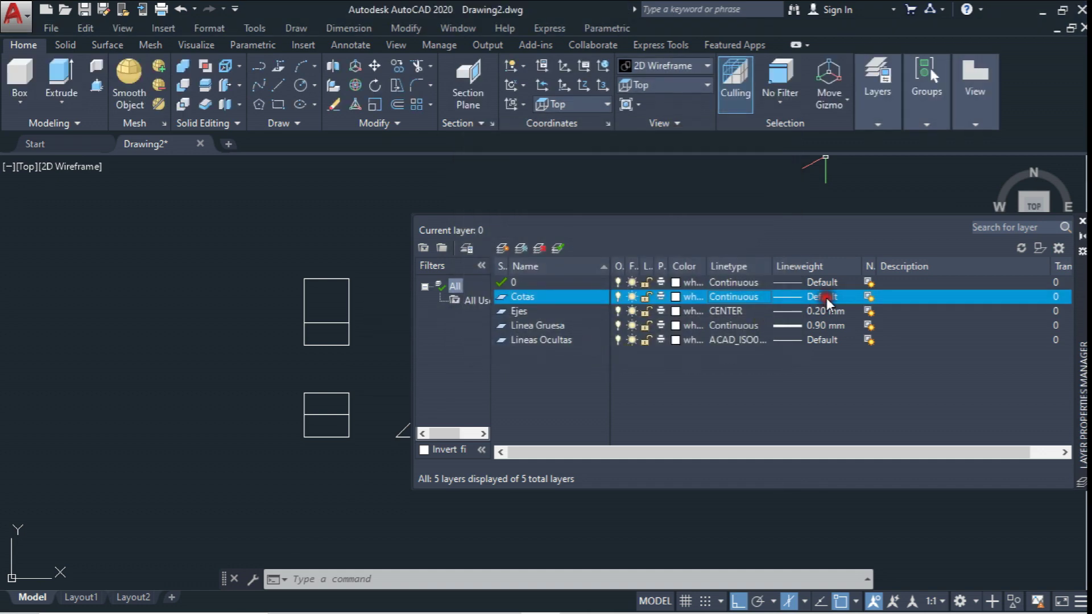
click(826, 298)
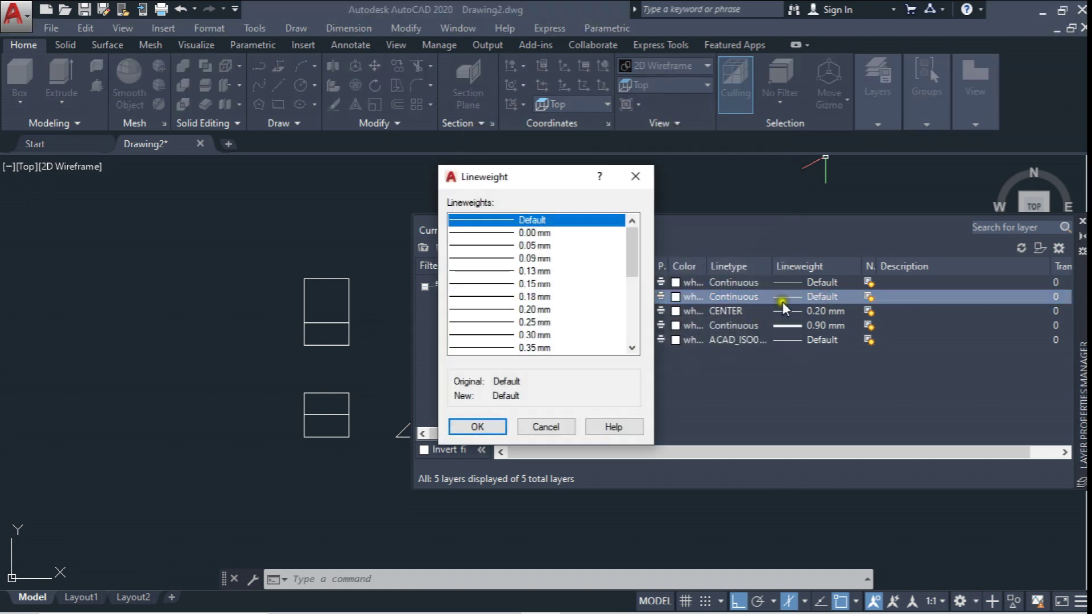
click(538, 283)
click(541, 272)
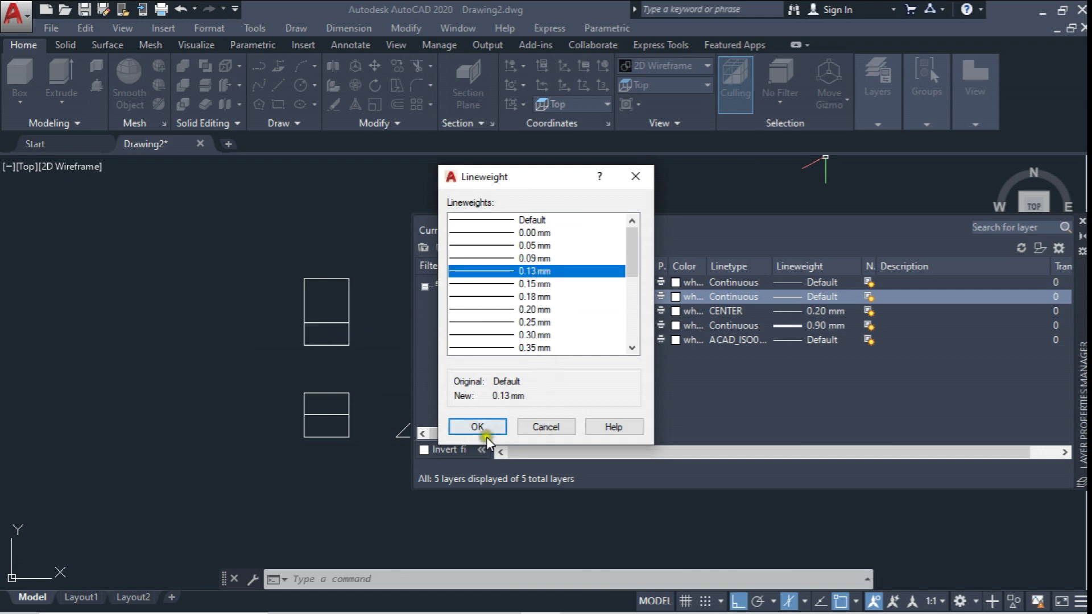
click(481, 427)
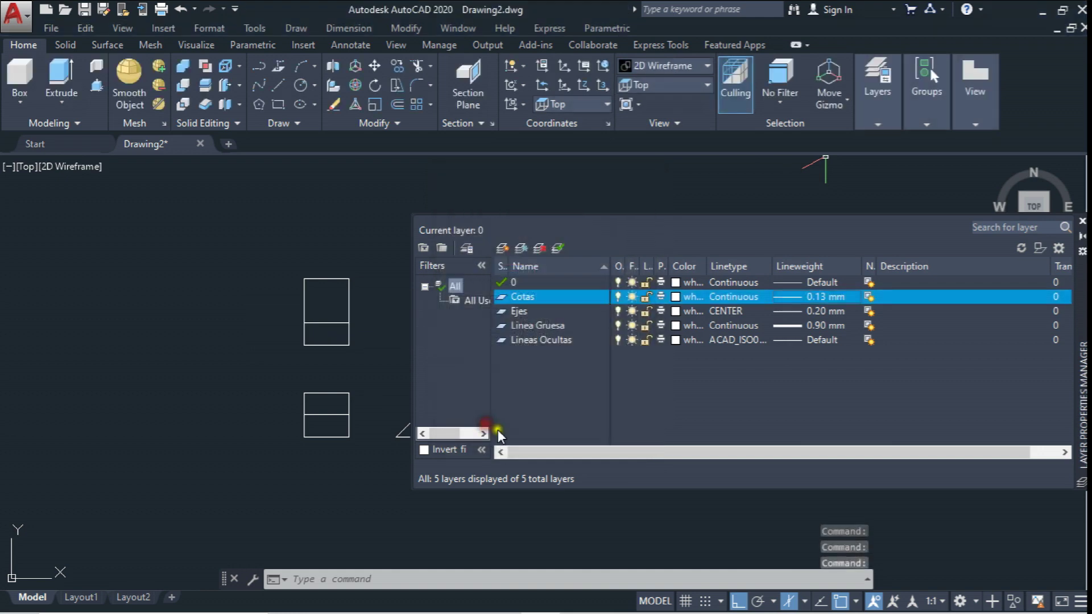
Step: Give the Cotas layer the dark grey true colour 46,46,46
click(674, 297)
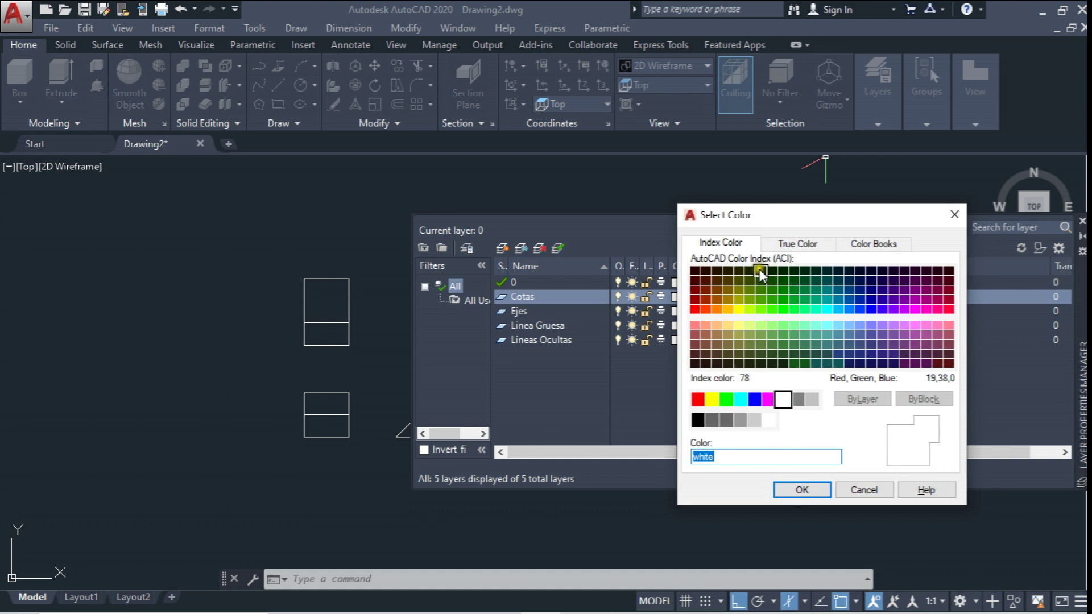
click(796, 243)
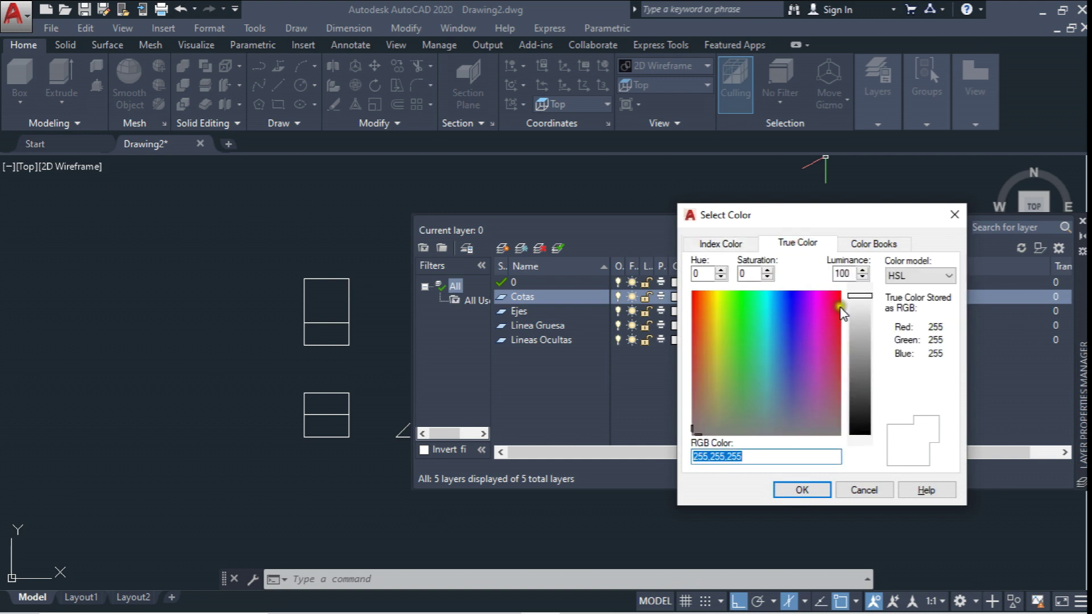
drag(860, 296, 859, 407)
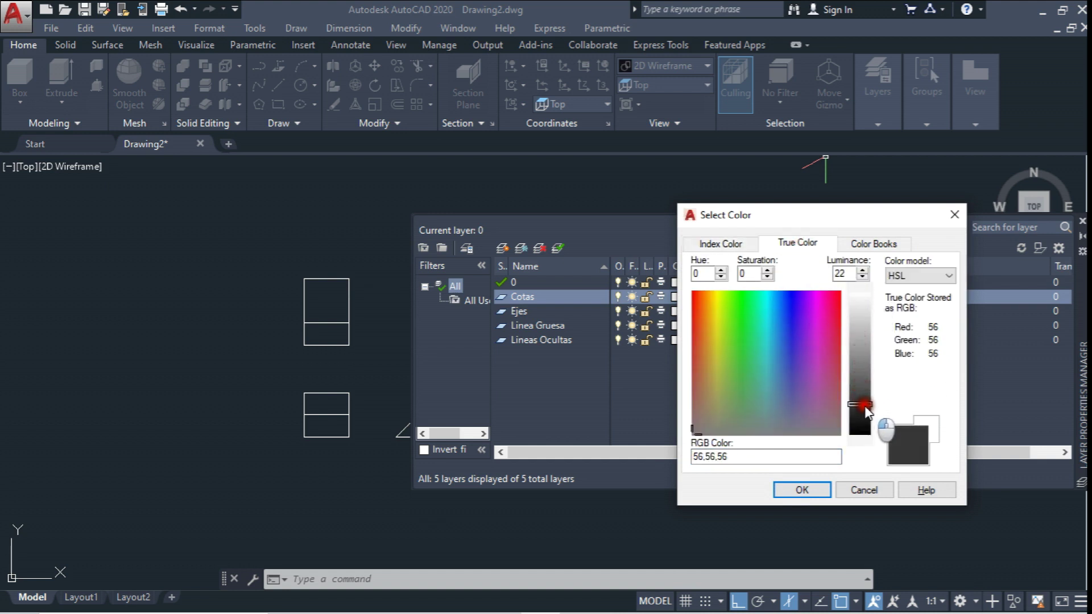
click(827, 497)
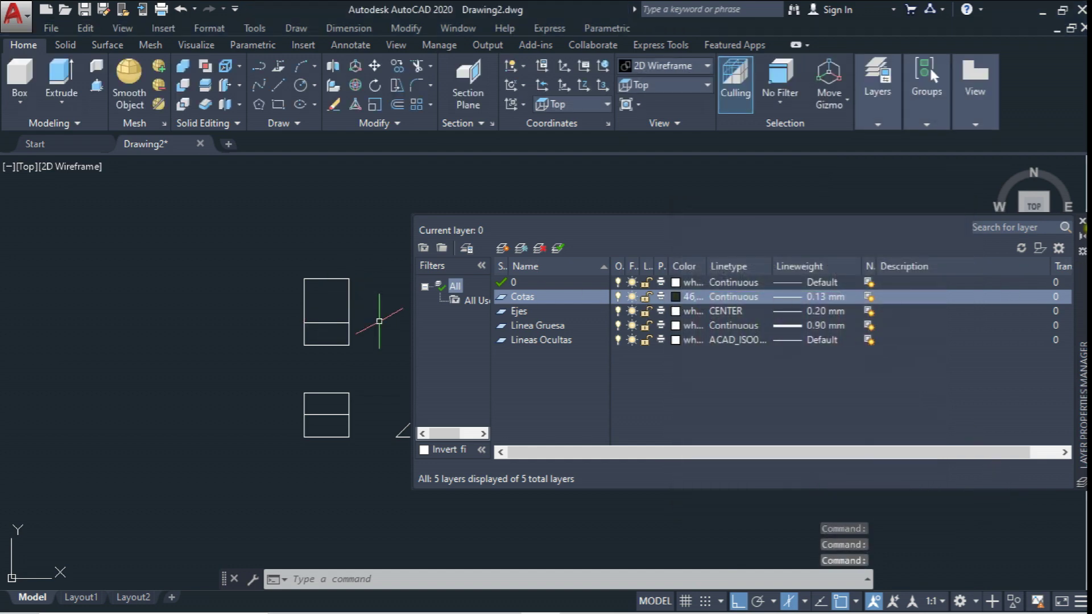
Step: Close the Layer Properties palette and bring the isometric block into view
click(1082, 220)
middle_drag(534, 360, 547, 303)
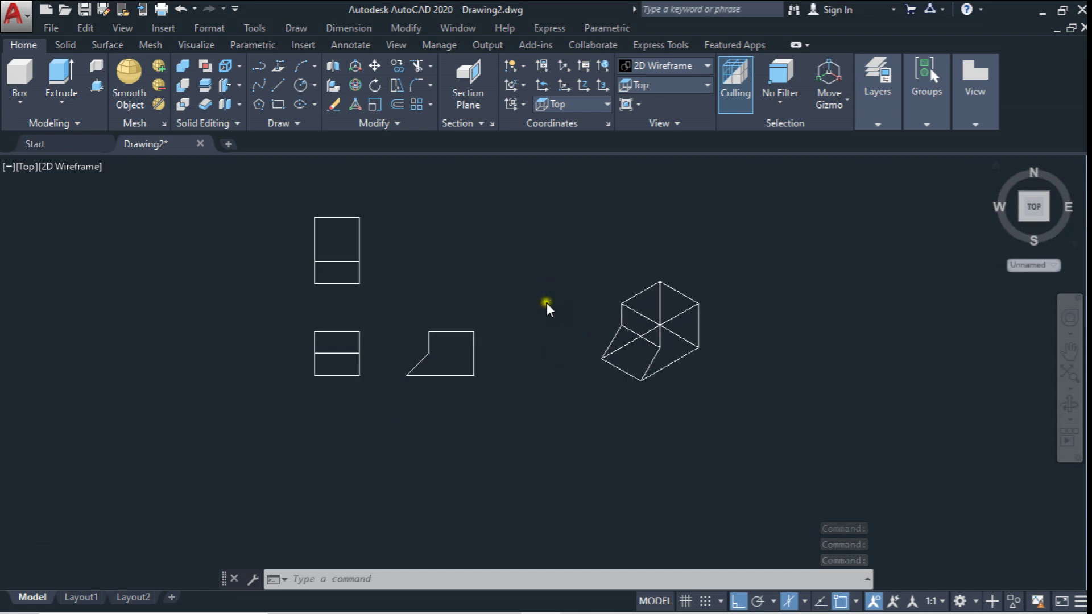
scroll(578, 304, down, 1)
scroll(579, 306, up, 1)
scroll(583, 307, up, 1)
scroll(585, 289, up, 3)
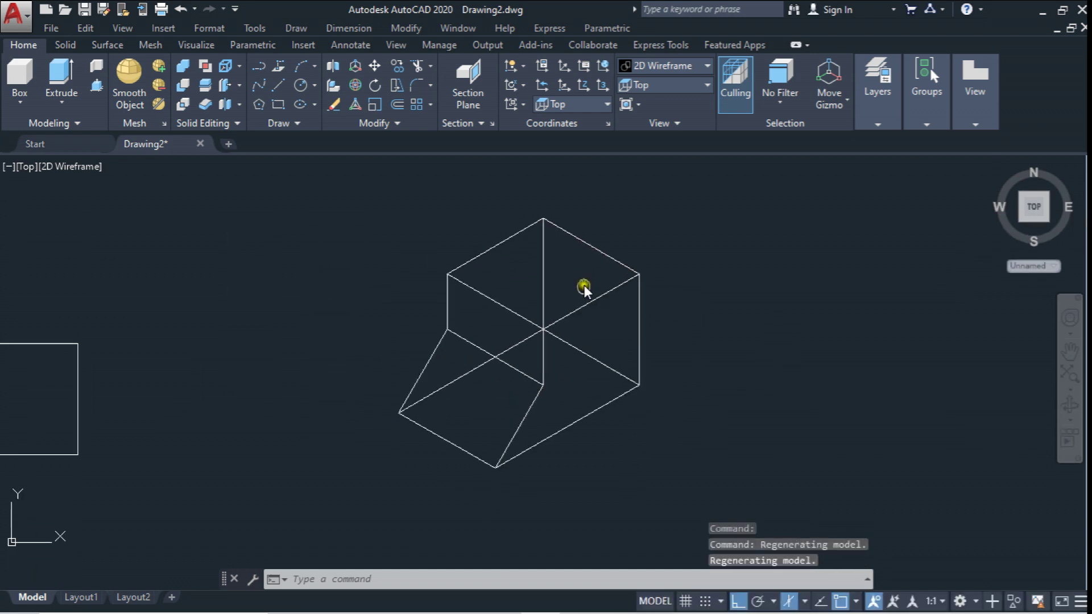
scroll(508, 207, down, 3)
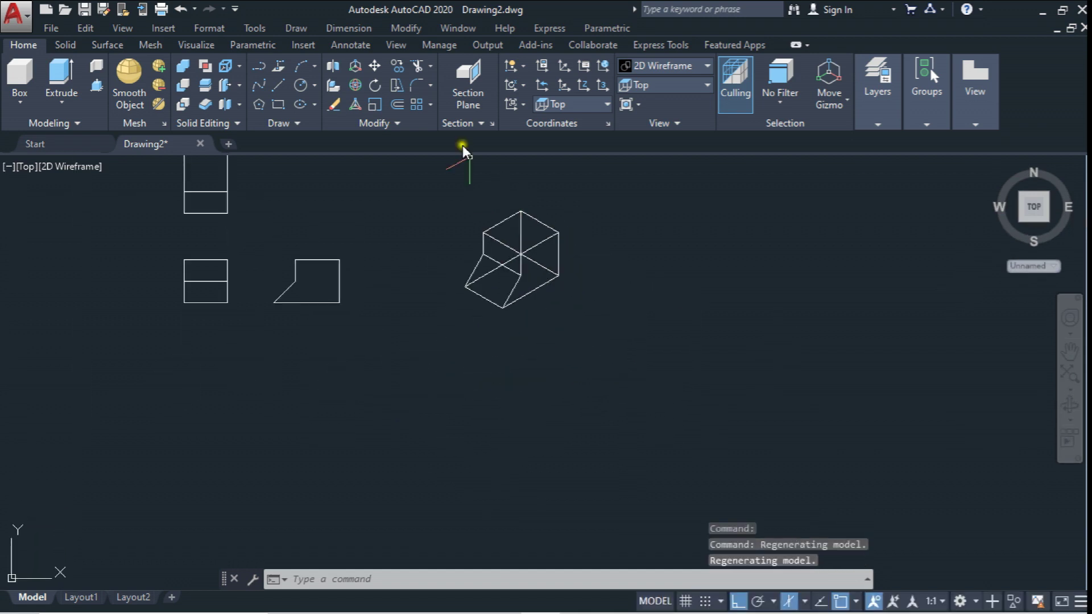
Step: Window-select the isometric block and copy it up and to the right
click(398, 66)
drag(437, 179, 570, 330)
key(Return)
click(567, 326)
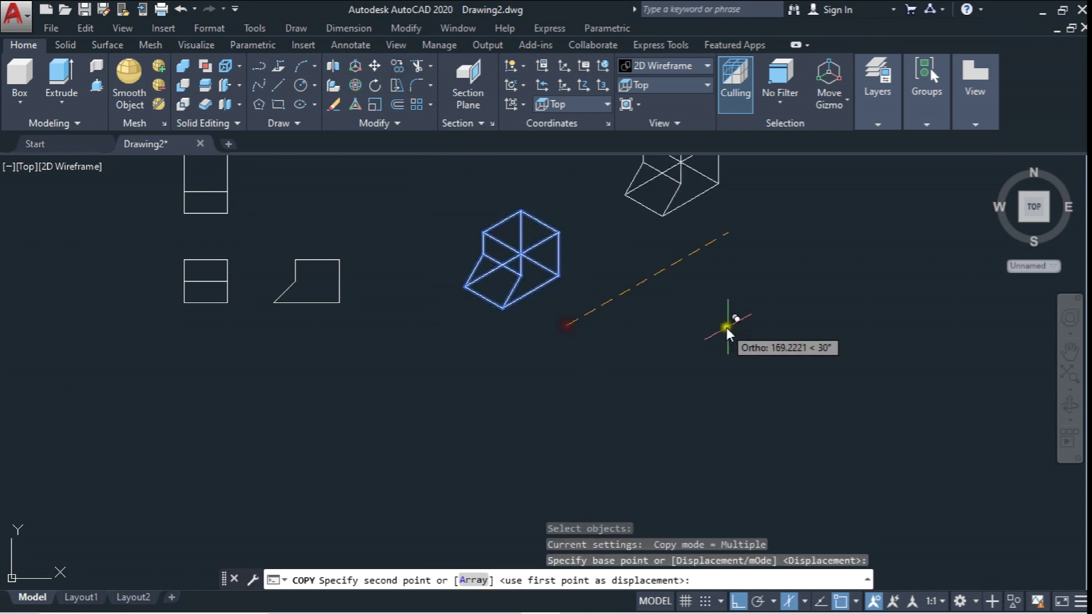
click(718, 358)
scroll(672, 421, up, 1)
key(Escape)
scroll(592, 296, up, 1)
scroll(582, 256, up, 1)
scroll(581, 260, down, 1)
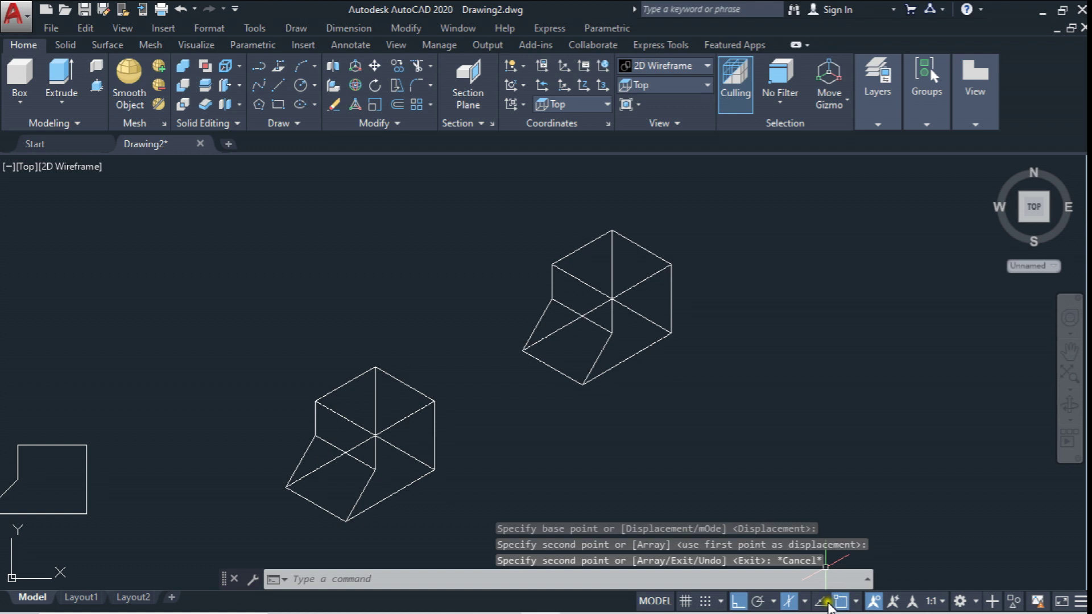
Step: Turn isometric drafting off and view the copied block
click(788, 602)
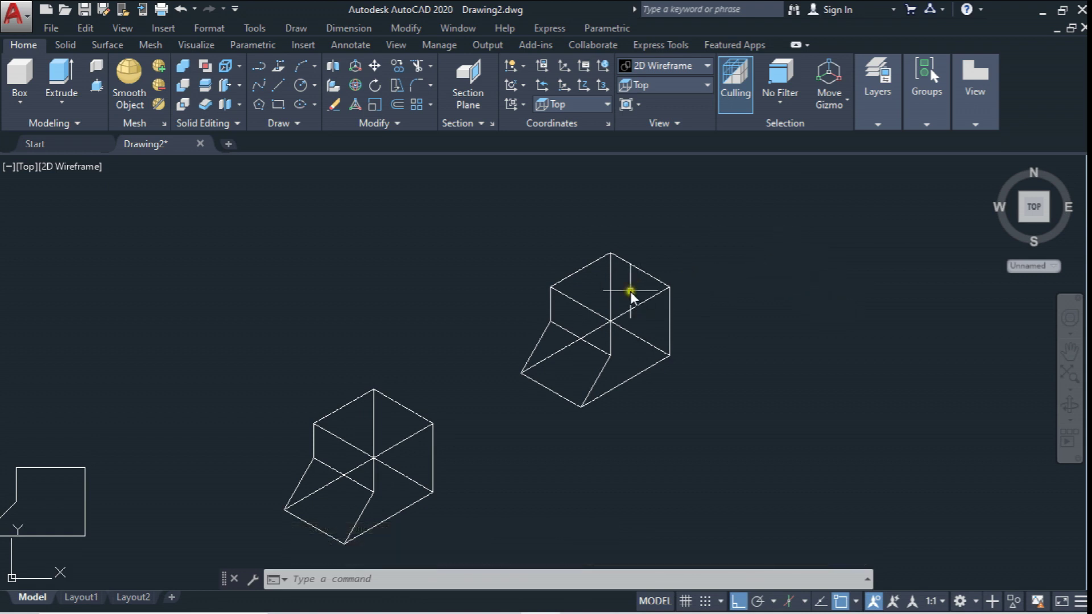
scroll(635, 292, up, 2)
middle_drag(607, 319, 659, 263)
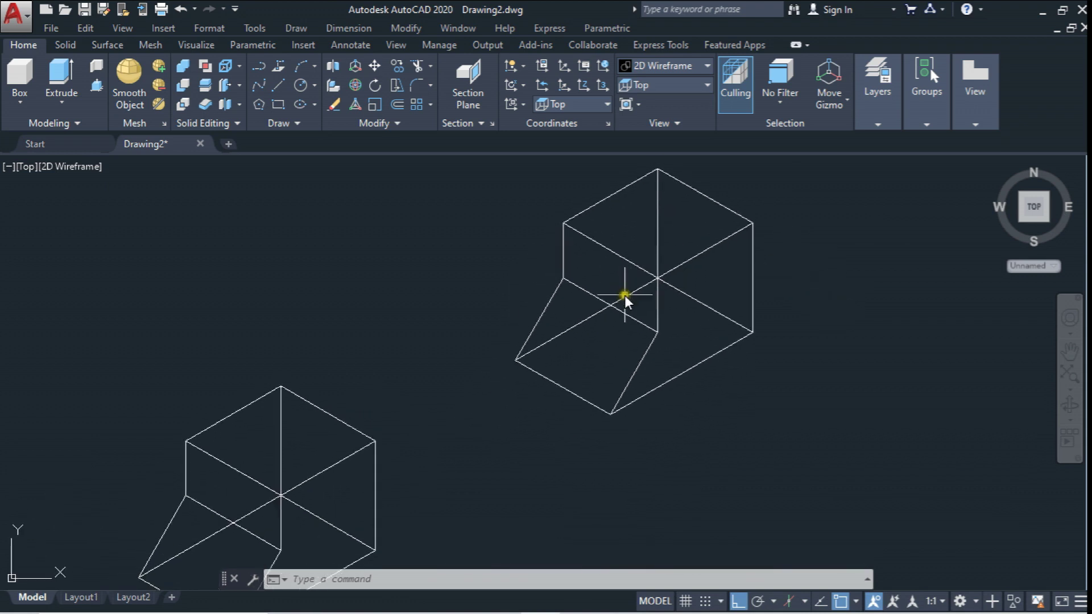
Step: Erase the copied block's inner edges with two selection windows, leaving only its silhouette
click(688, 313)
click(632, 251)
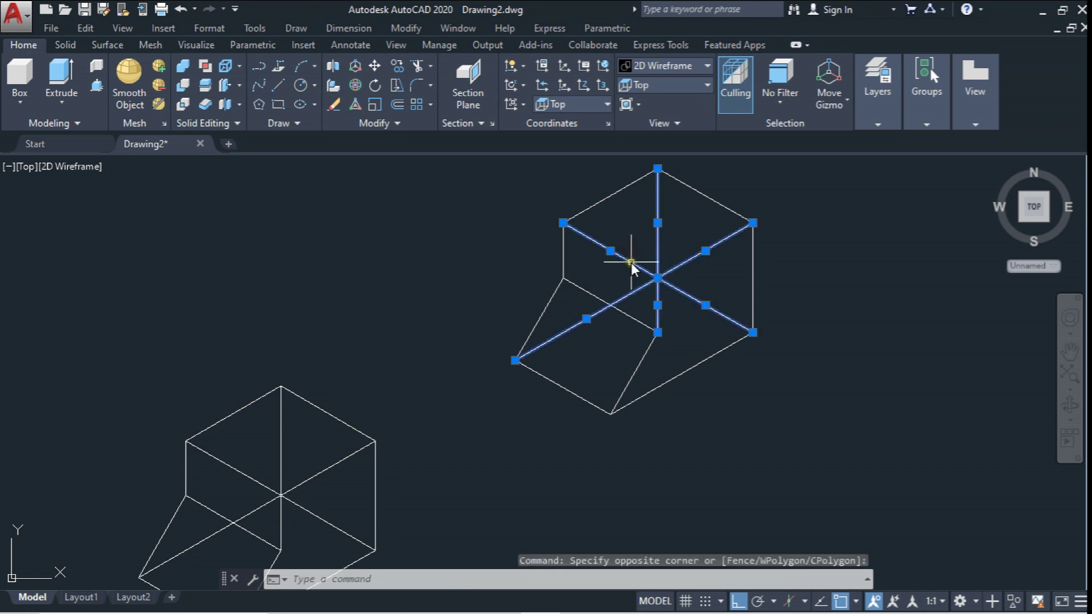
key(Delete)
click(670, 294)
click(630, 340)
key(Delete)
scroll(616, 351, down, 1)
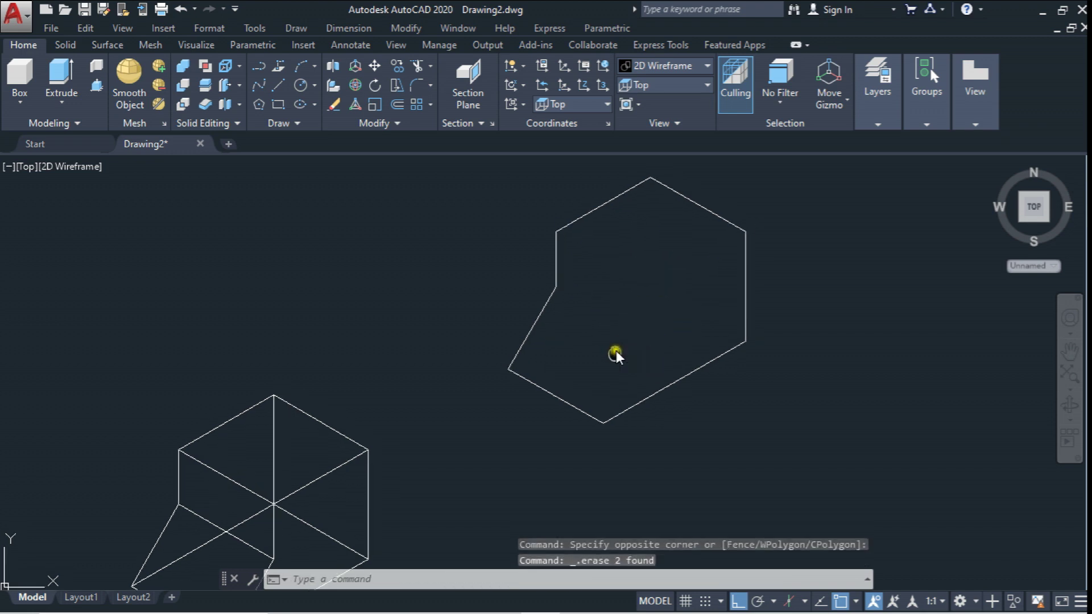
scroll(573, 285, down, 2)
Step: Move the copy's whole outer silhouette onto the Linea Gruesa layer
click(561, 248)
click(760, 398)
scroll(669, 285, up, 2)
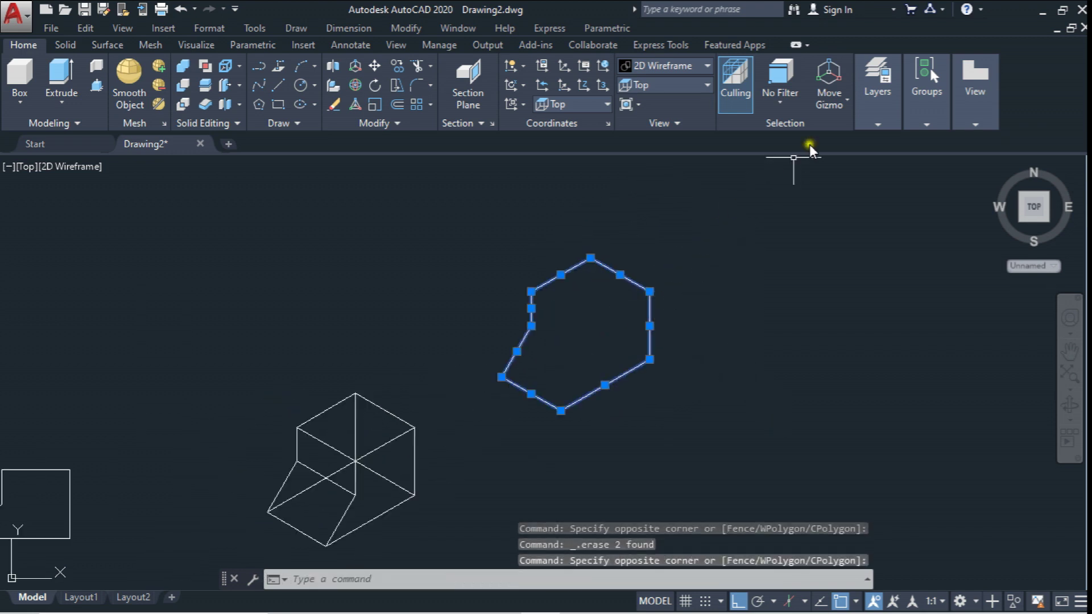
click(863, 122)
click(865, 142)
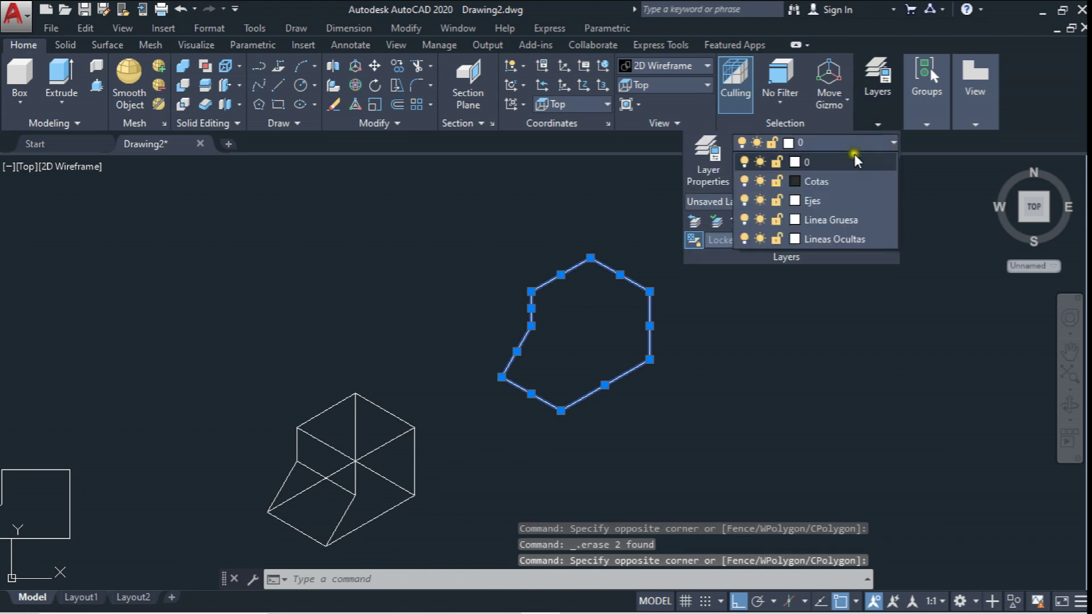
click(835, 219)
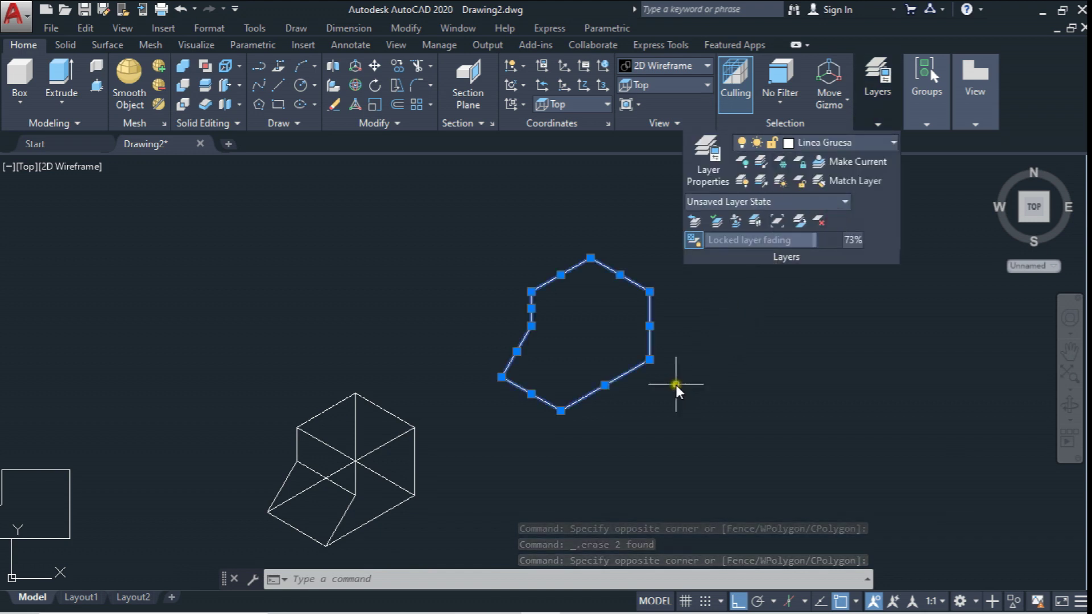
key(Escape)
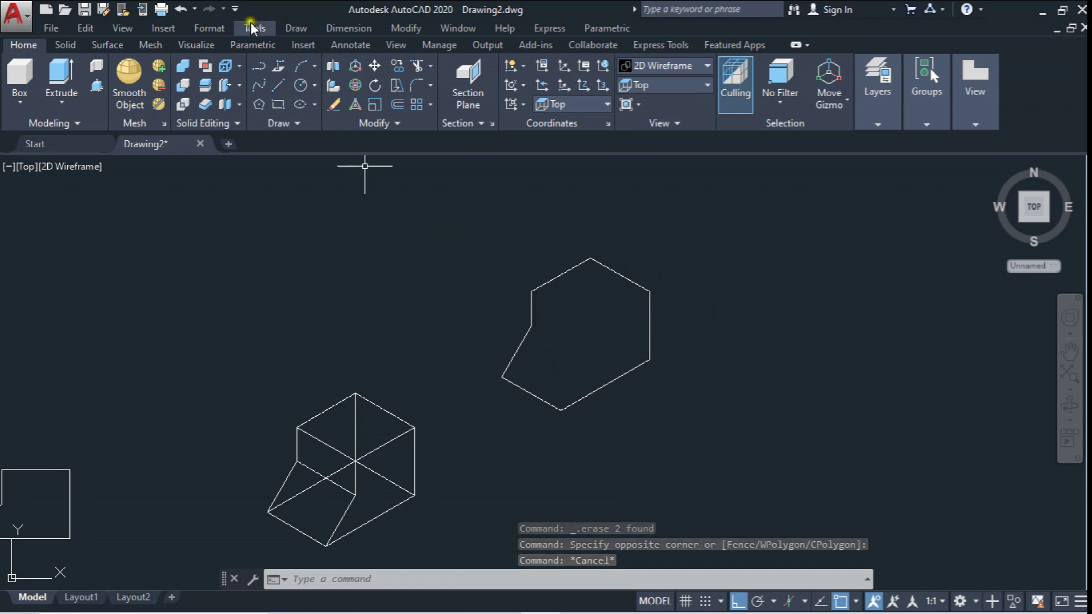
Step: Hide and then restore the classic menu bar from the Quick Access customisation menu
click(236, 11)
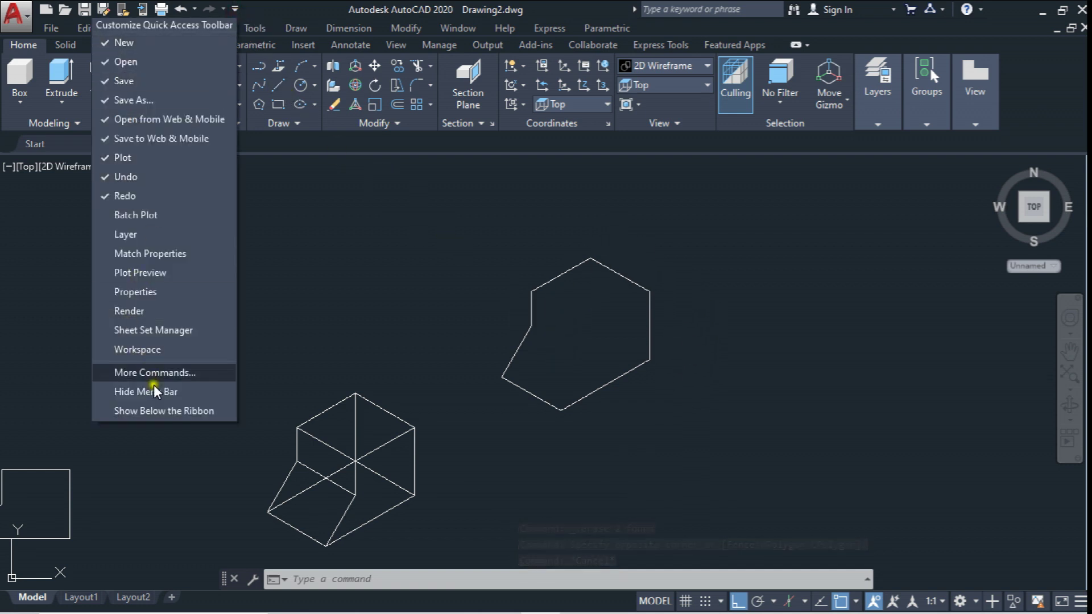
click(151, 392)
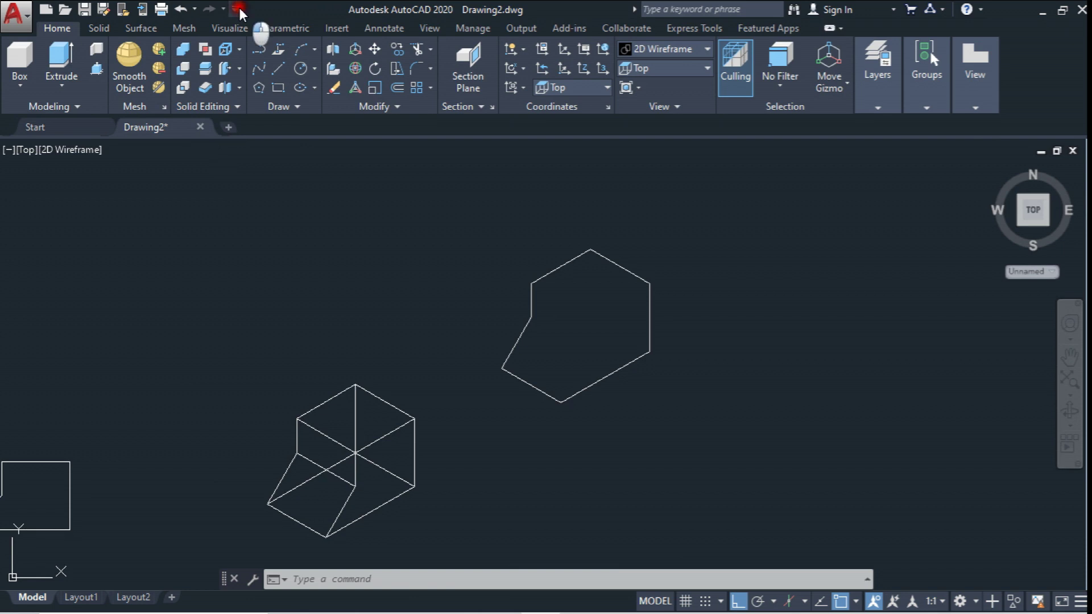
click(239, 10)
click(152, 393)
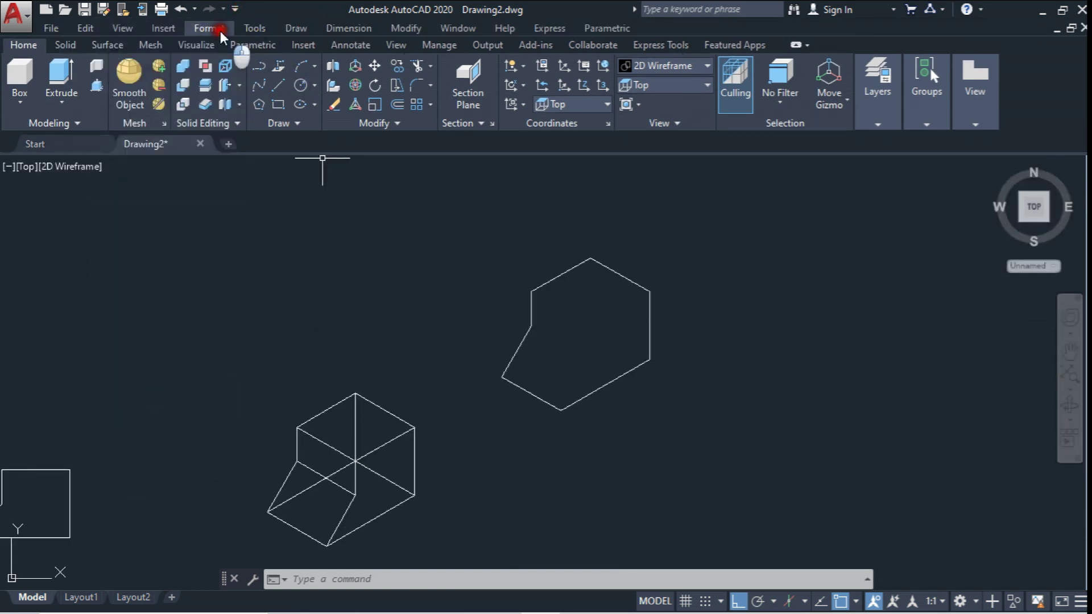
Step: Turn on Display Lineweight in Format > Lineweight so the Linea Gruesa outline appears thick
click(220, 31)
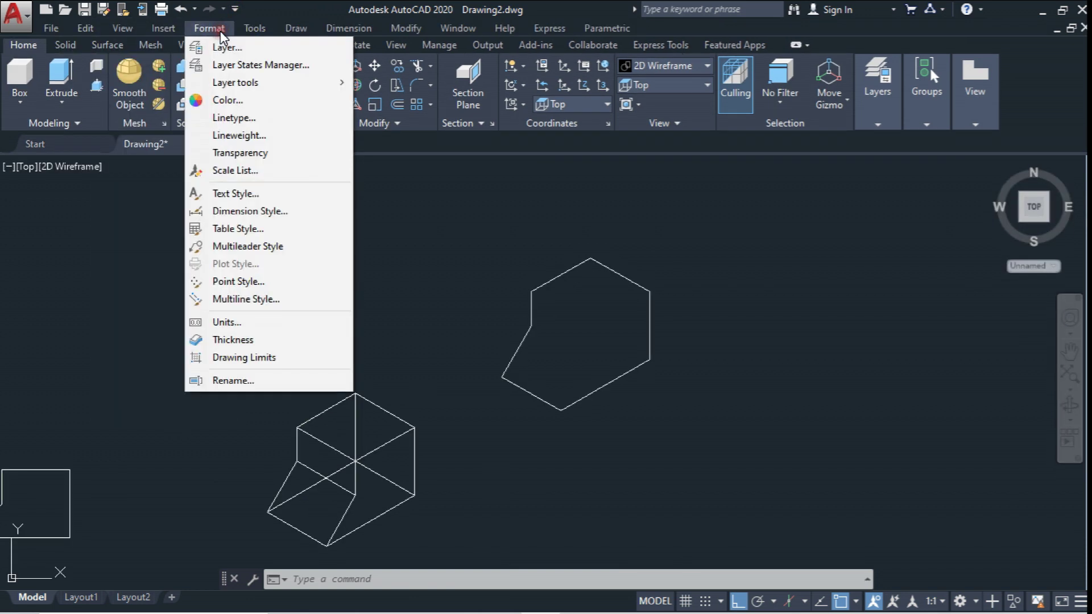
click(257, 143)
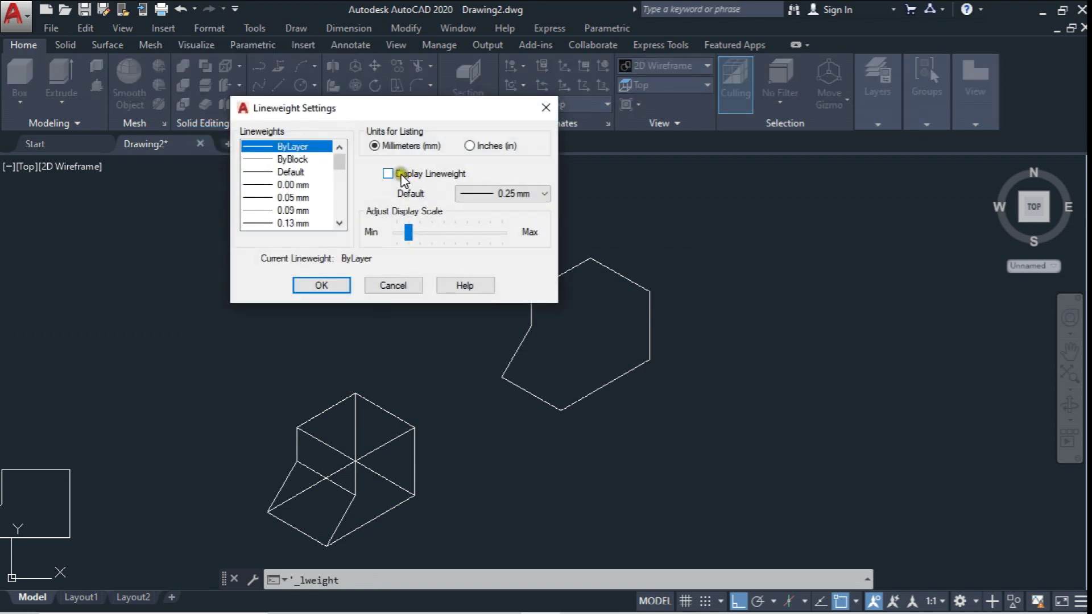
click(389, 174)
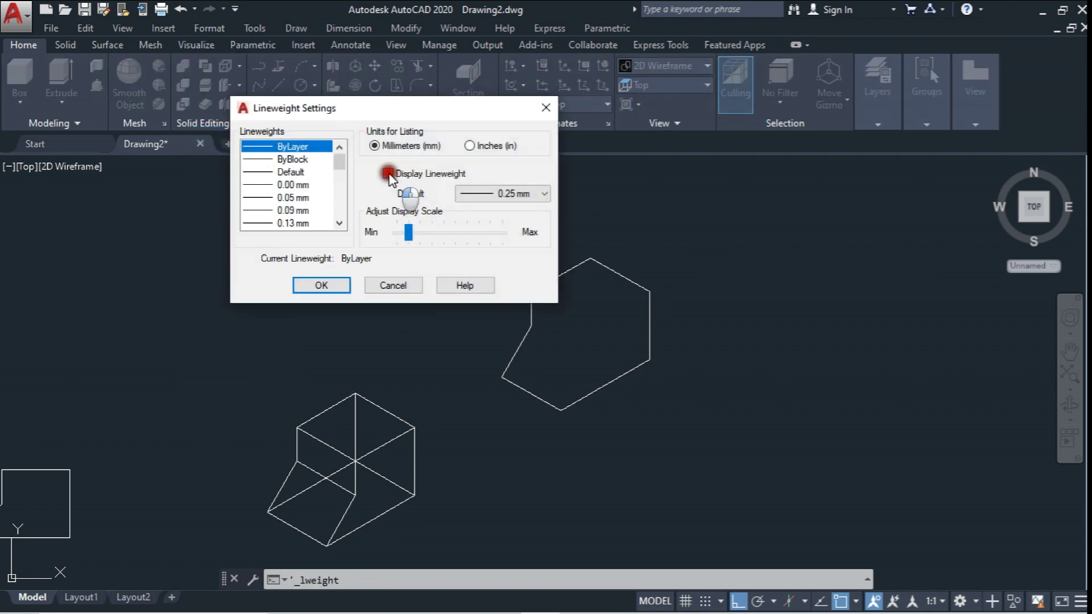
click(326, 289)
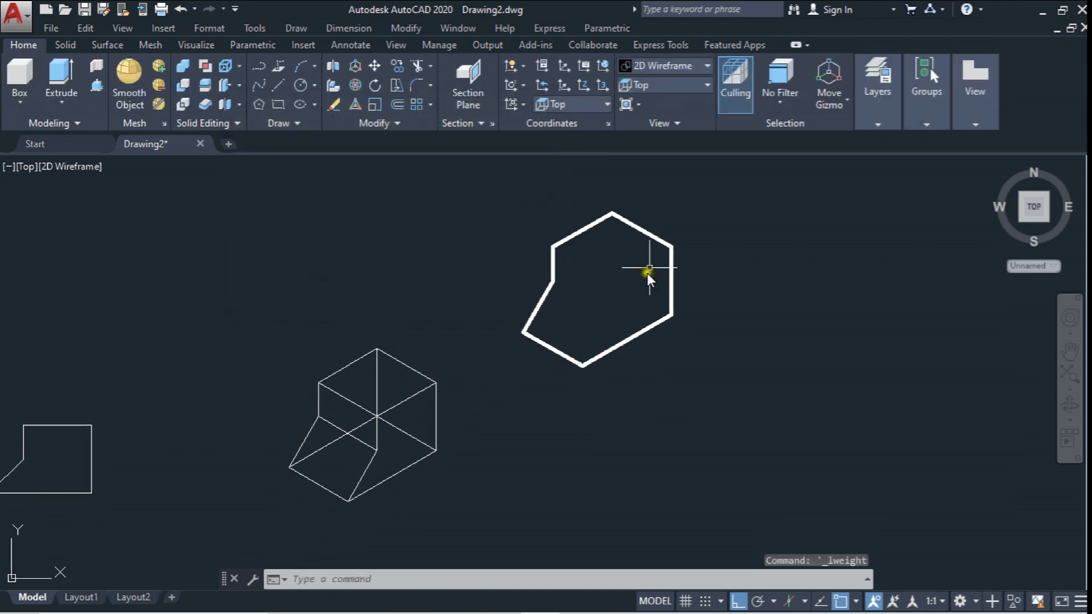
scroll(509, 265, up, 2)
Step: Cancel the stray move command and select the original block's three inner edges meeting at the centre
click(374, 71)
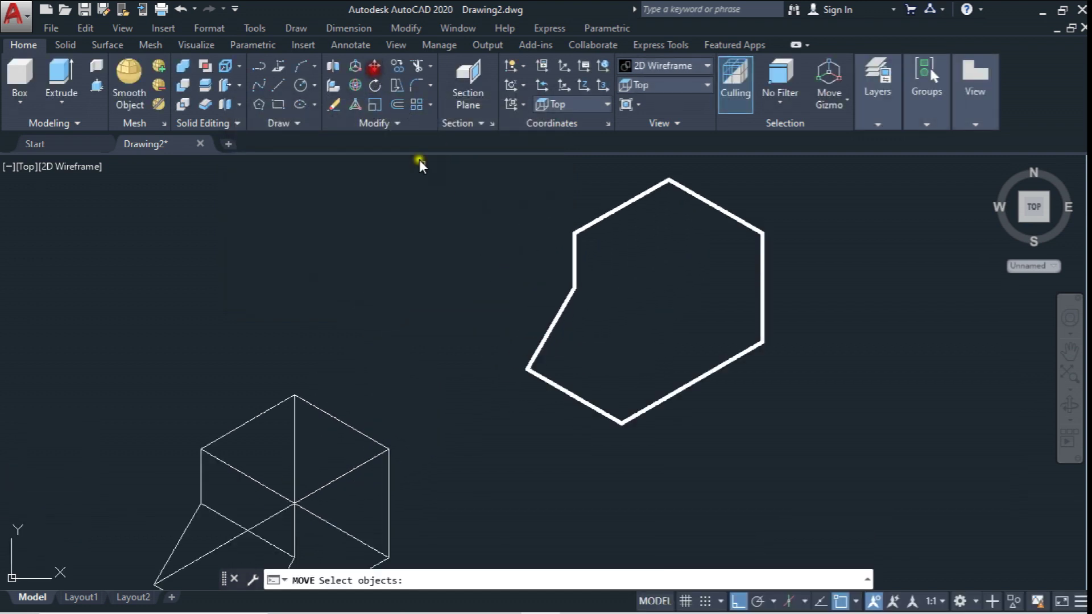
scroll(410, 251, down, 3)
scroll(366, 239, up, 3)
key(Escape)
middle_drag(378, 248, 385, 261)
click(378, 235)
click(371, 295)
click(418, 299)
click(411, 336)
Step: Assign the three selected inner edges to the Lineas Ocultas layer so they display dashed
middle_drag(409, 340, 462, 404)
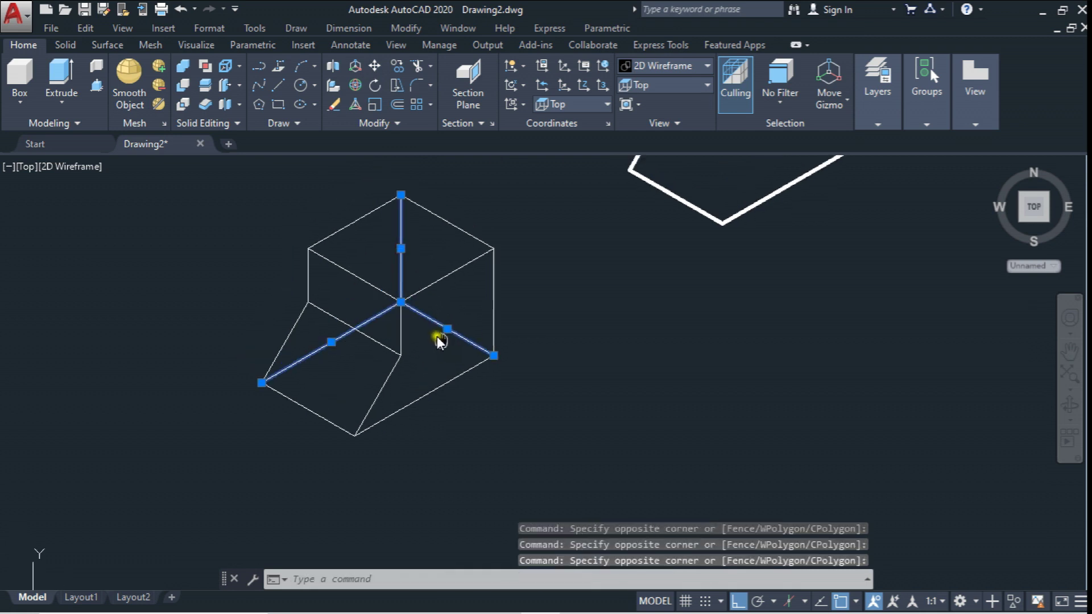
click(878, 124)
click(879, 146)
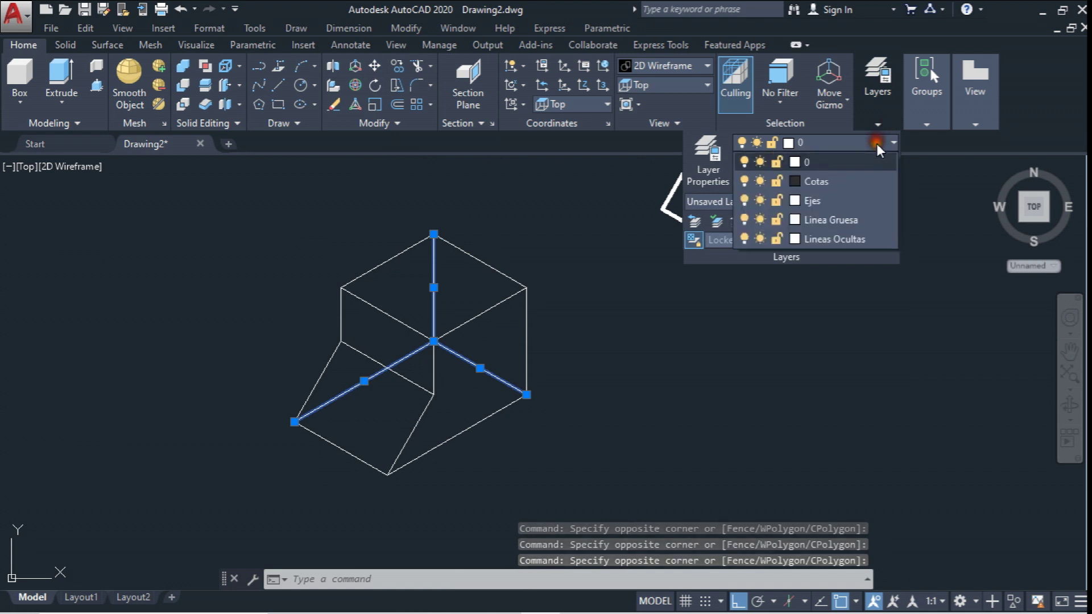
click(860, 238)
click(591, 273)
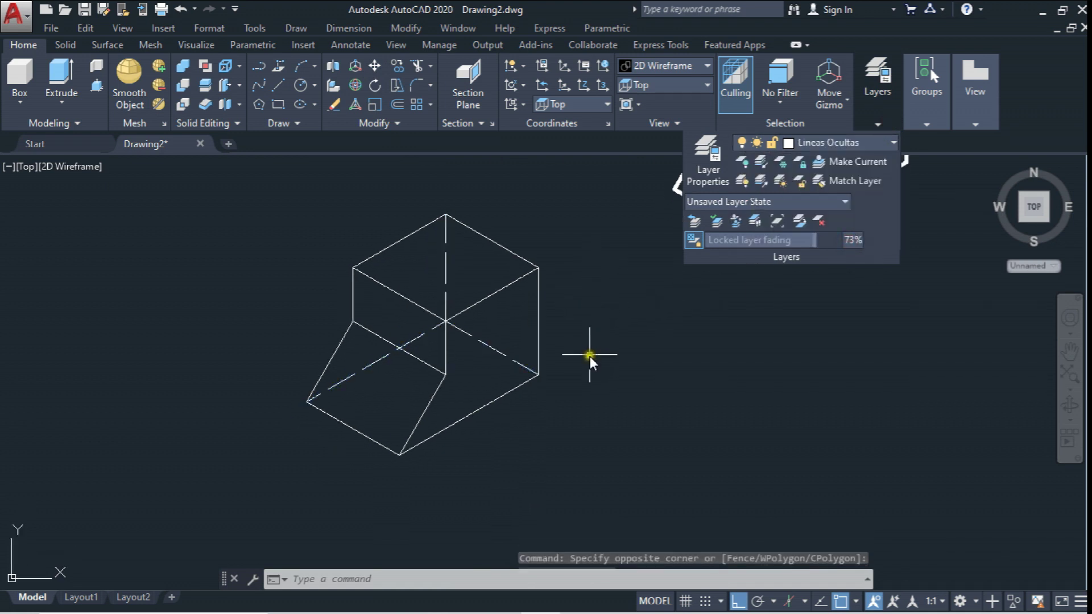
key(Escape)
scroll(479, 349, up, 4)
scroll(480, 350, down, 2)
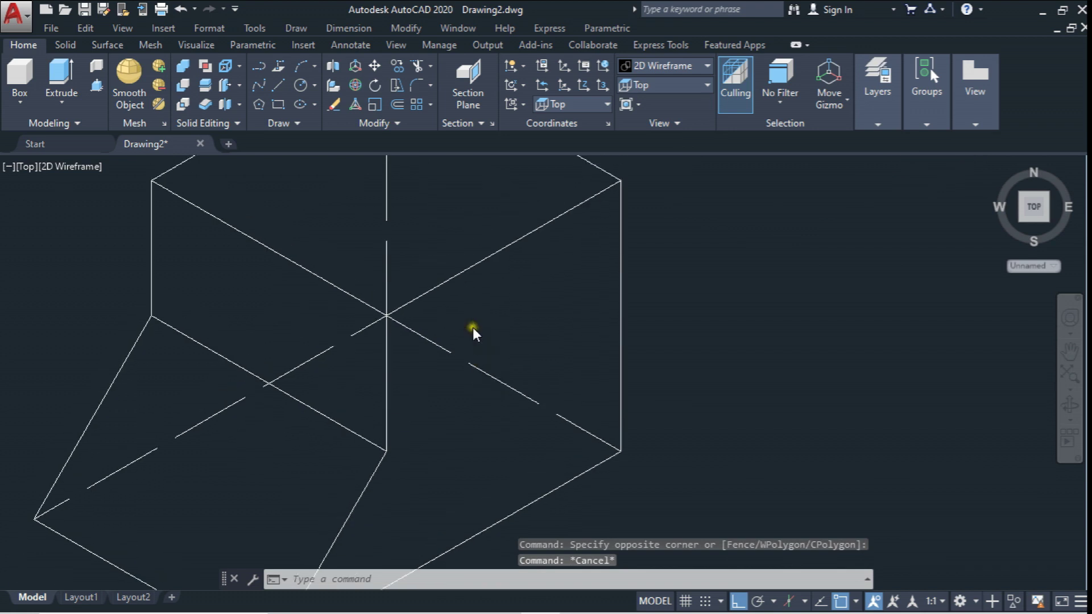
scroll(470, 329, down, 1)
click(433, 256)
Step: Change the vertical dashed edge's Linetype scale to 0.5 in the Properties palette
click(398, 237)
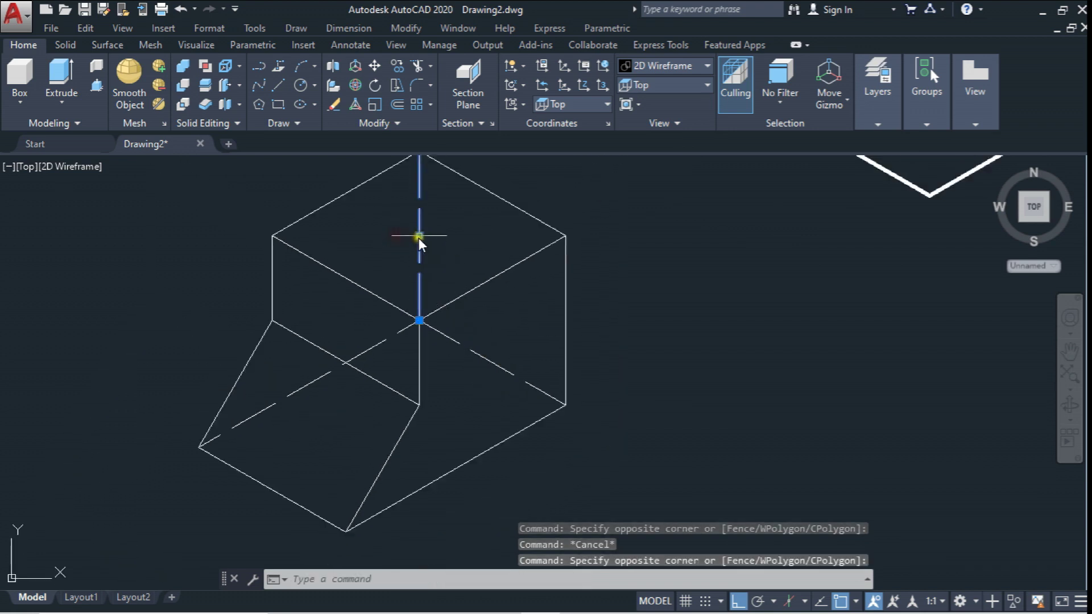
right_click(419, 237)
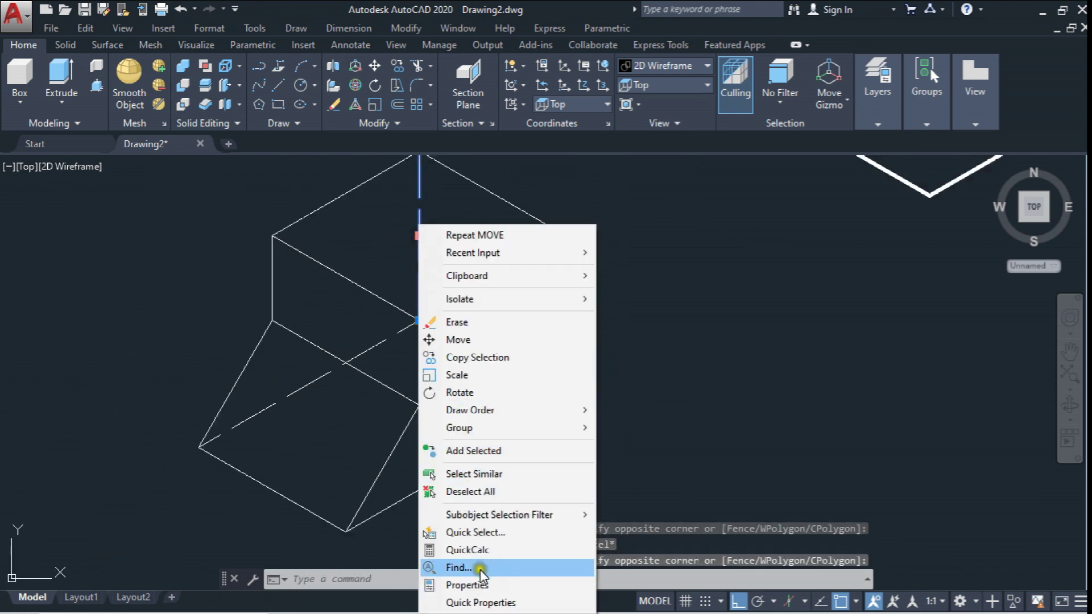
click(414, 433)
right_click(419, 268)
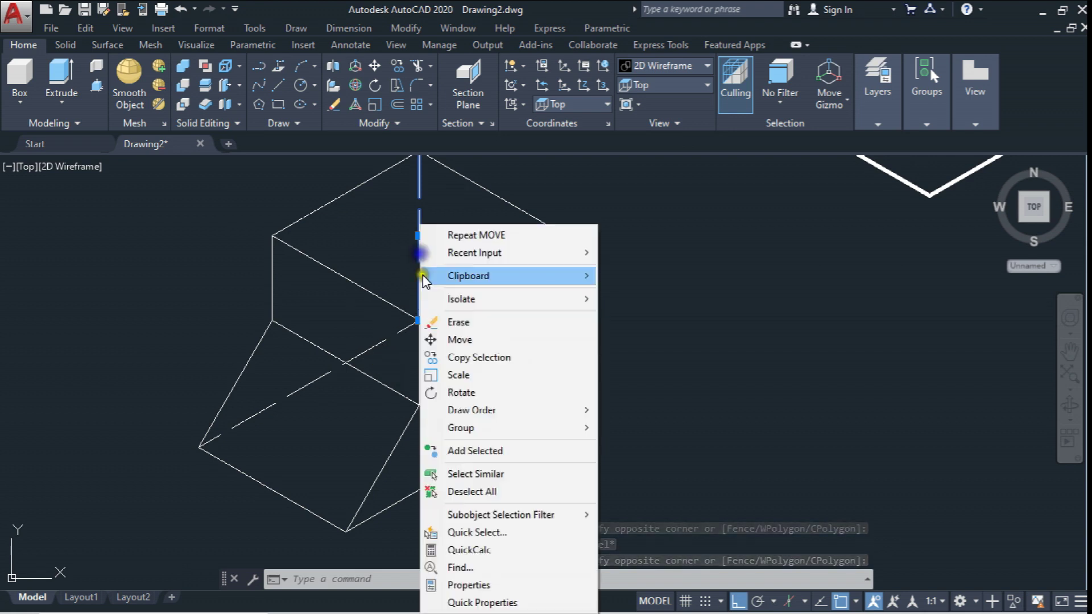
click(500, 585)
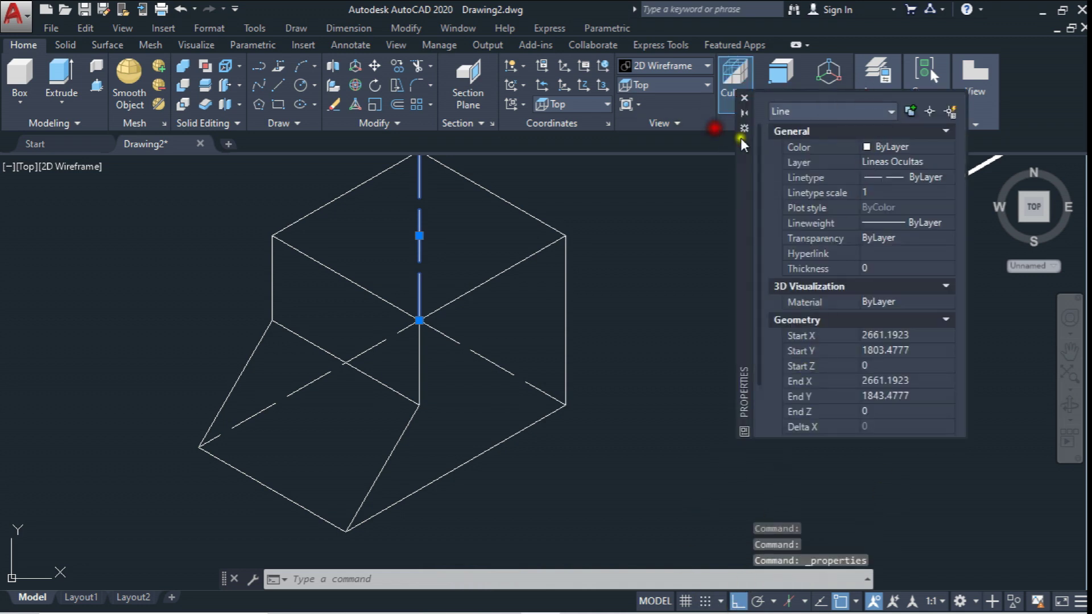
click(877, 192)
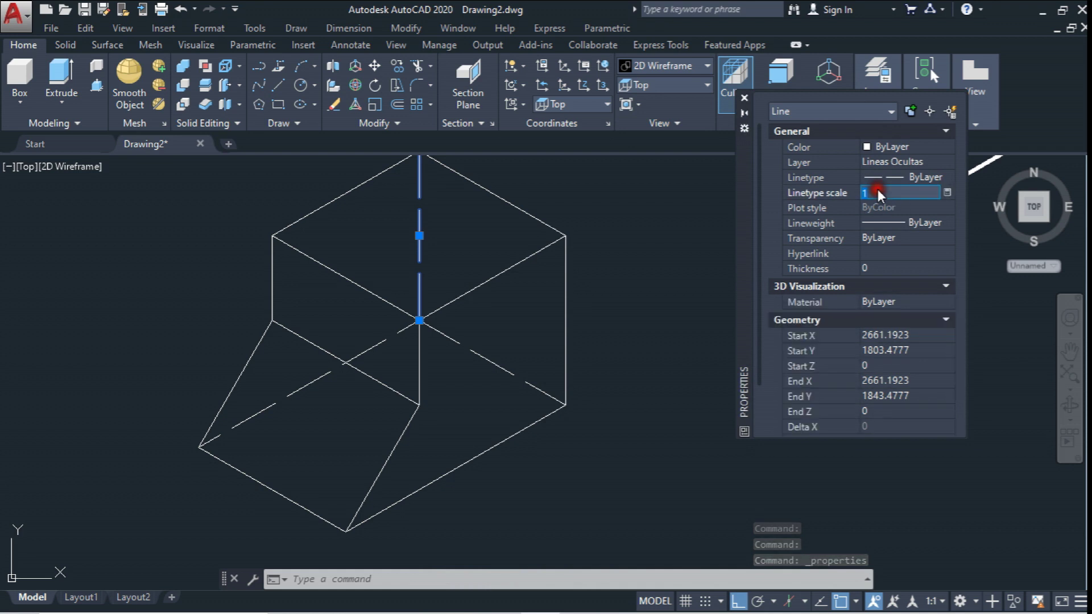
text(.50.5)
key(Return)
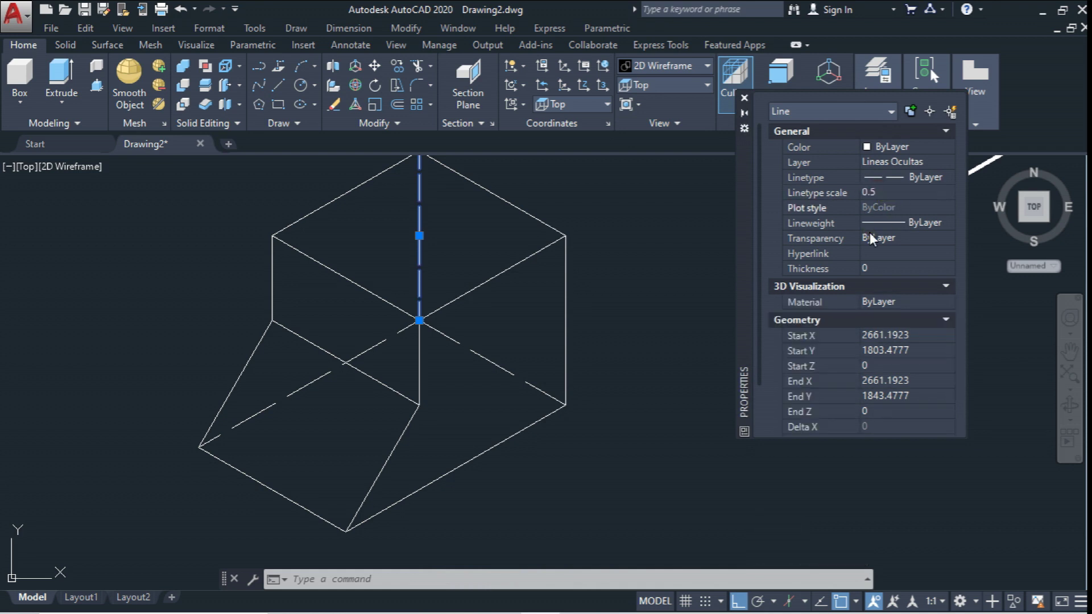
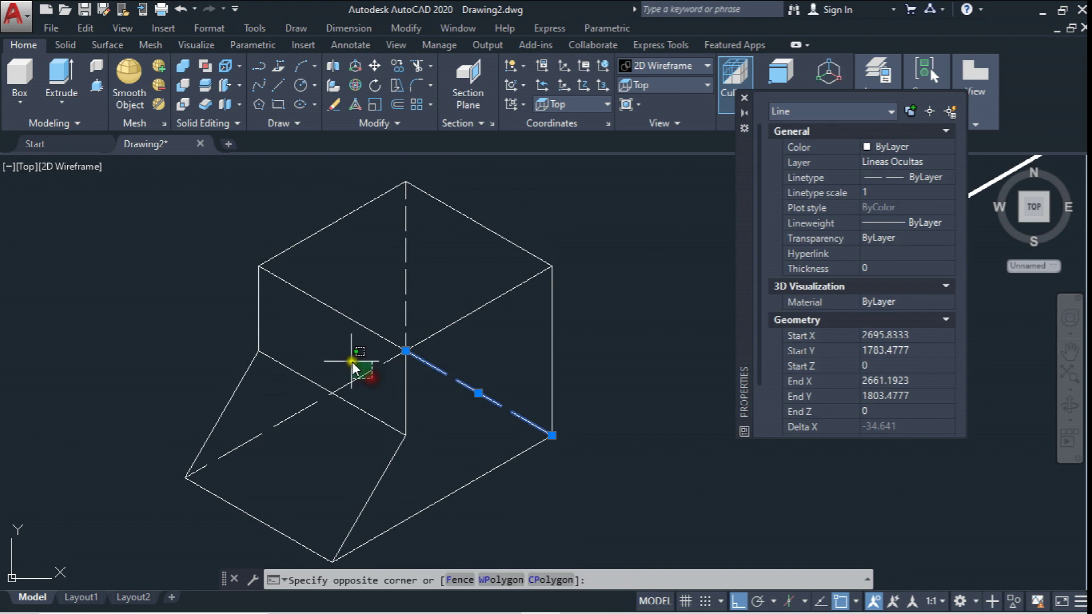
Step: Set both dashed hidden lines of the isometric block to linetype scale 0.5
right_click(430, 366)
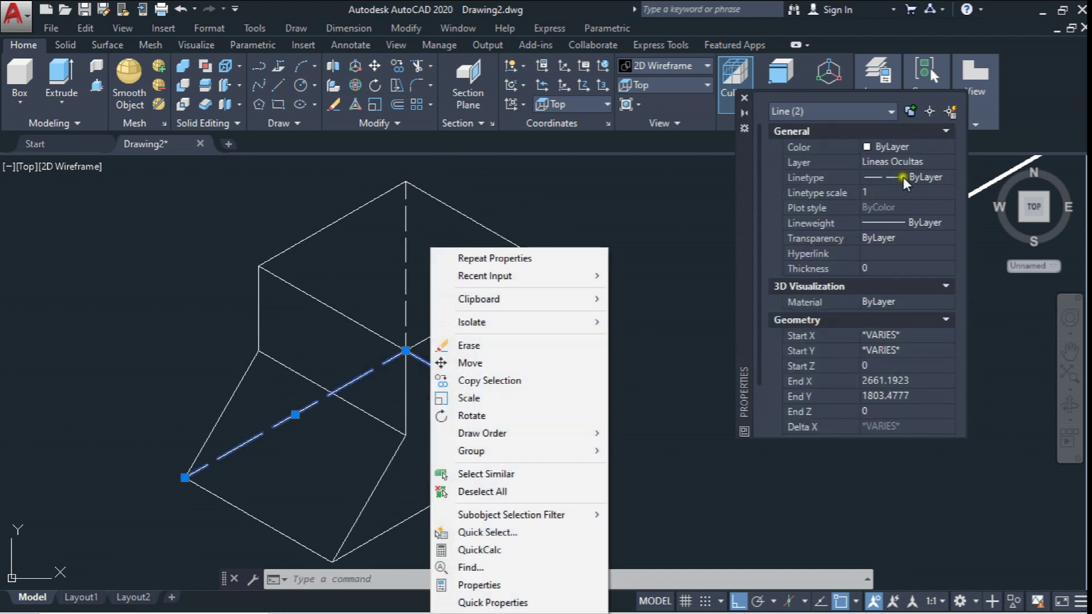
click(903, 176)
click(895, 192)
text(0.5)
key(Return)
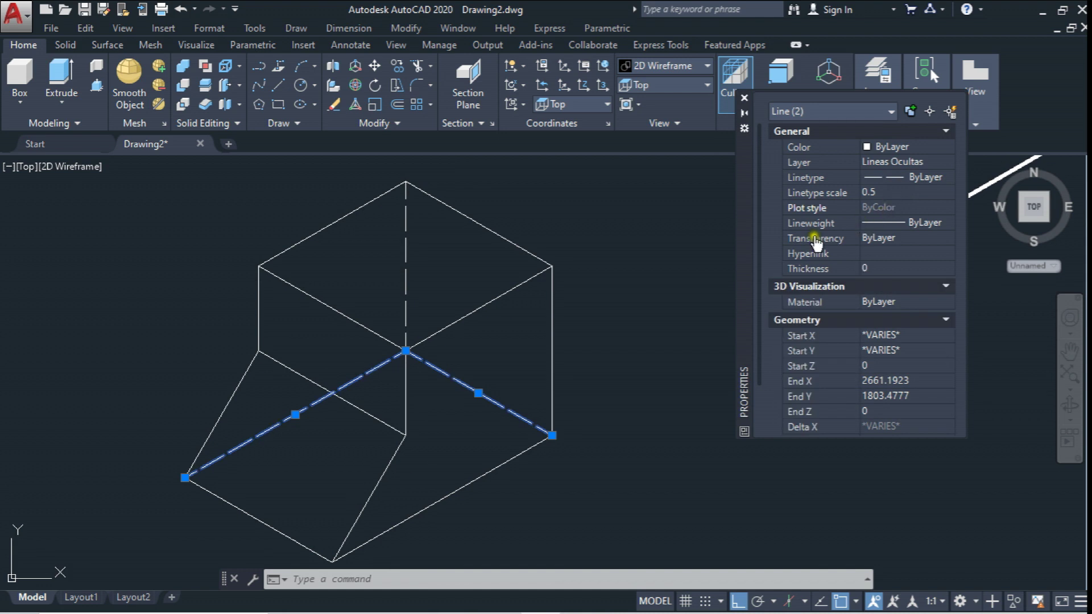
key(Escape)
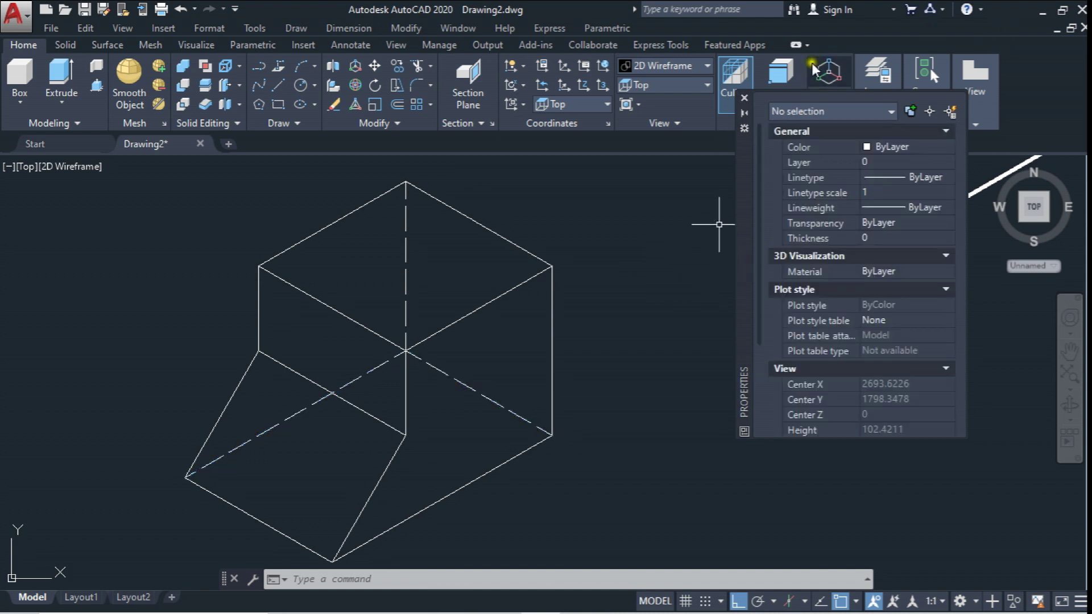
click(744, 97)
Step: Move the hexagon outline so its top vertex snaps onto the cube's top vertex
scroll(413, 296, down, 3)
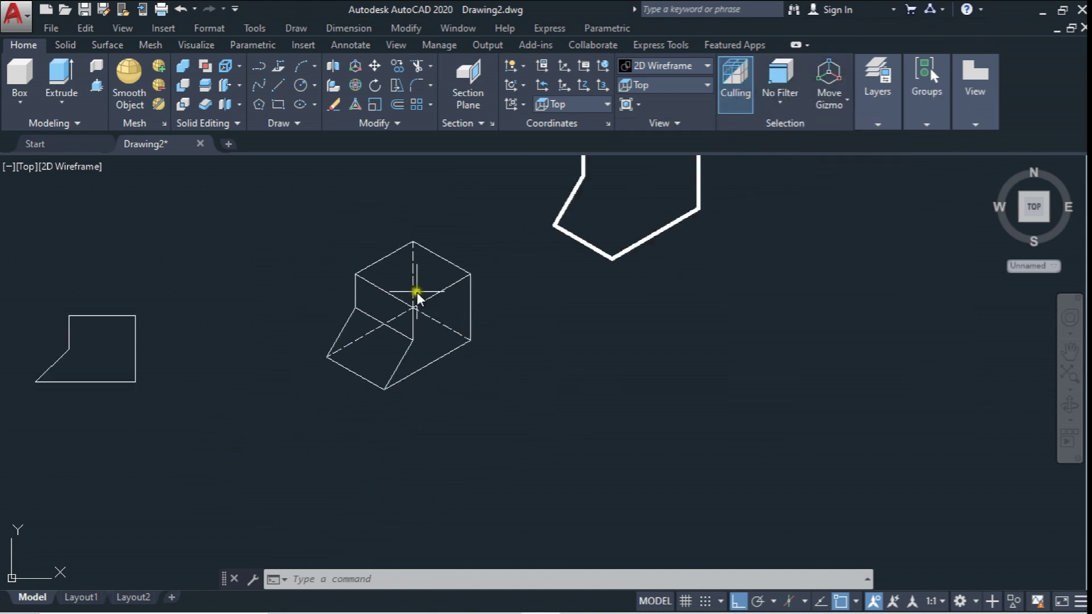
scroll(417, 379, down, 1)
click(374, 66)
click(526, 171)
click(819, 419)
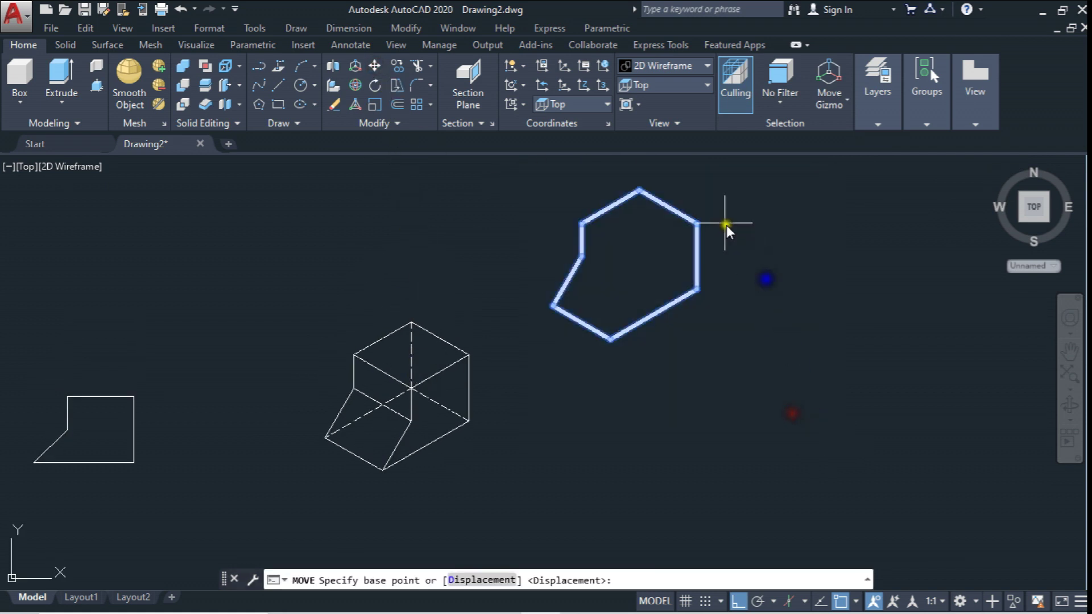
click(639, 189)
click(417, 323)
Step: Move the hexagon and cube together up above the other views
middle_drag(417, 323, 534, 259)
scroll(566, 288, down, 2)
click(374, 66)
click(426, 251)
click(654, 470)
key(Return)
click(611, 424)
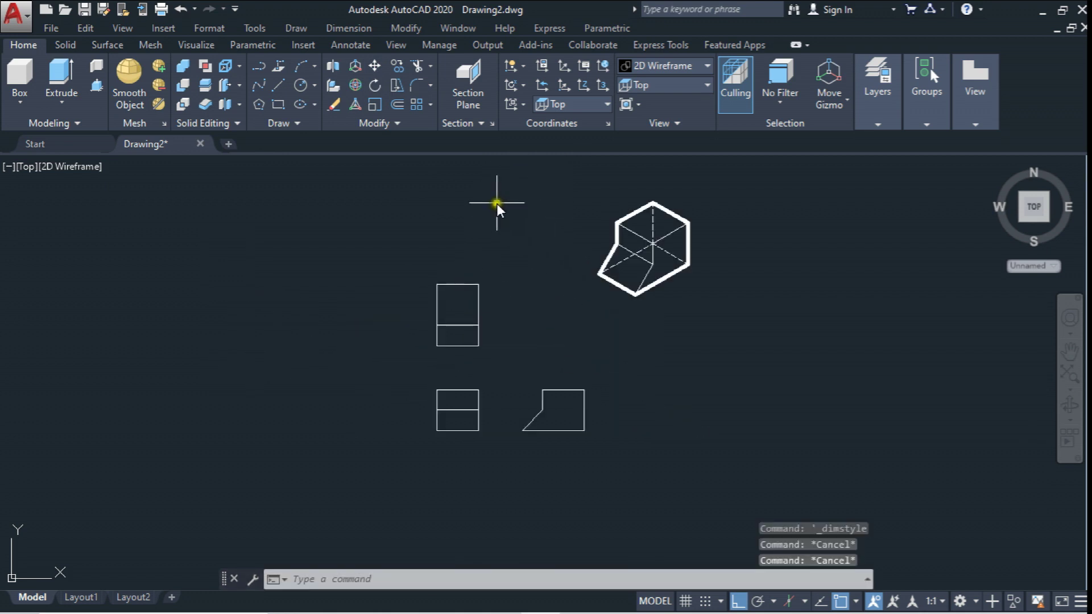
click(351, 45)
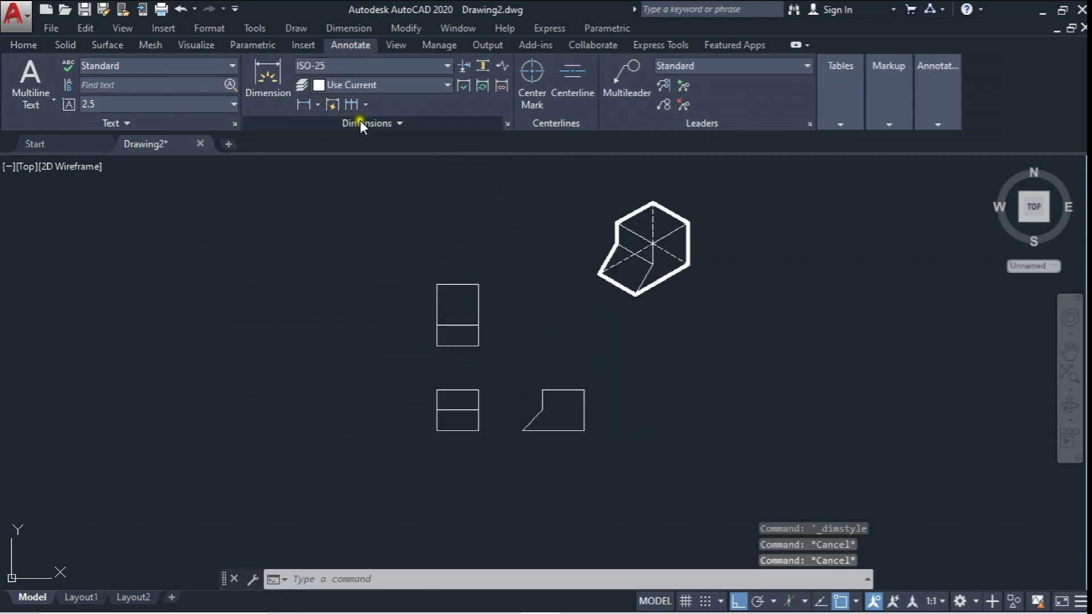
Step: Set the ISO-25 style's dimension and leader arrowheads to Architectural tick
click(508, 123)
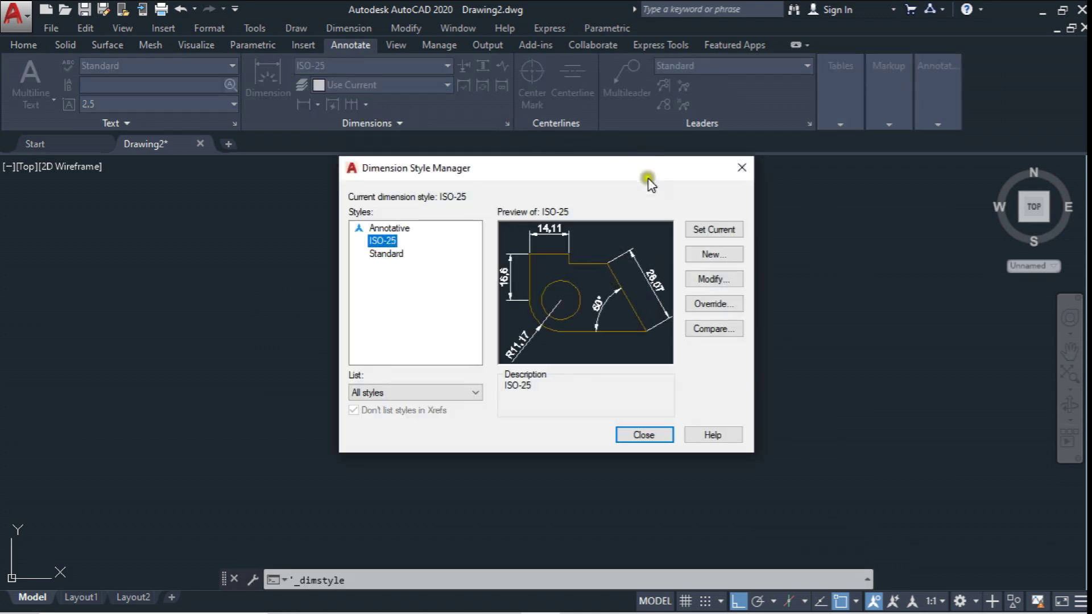
click(702, 280)
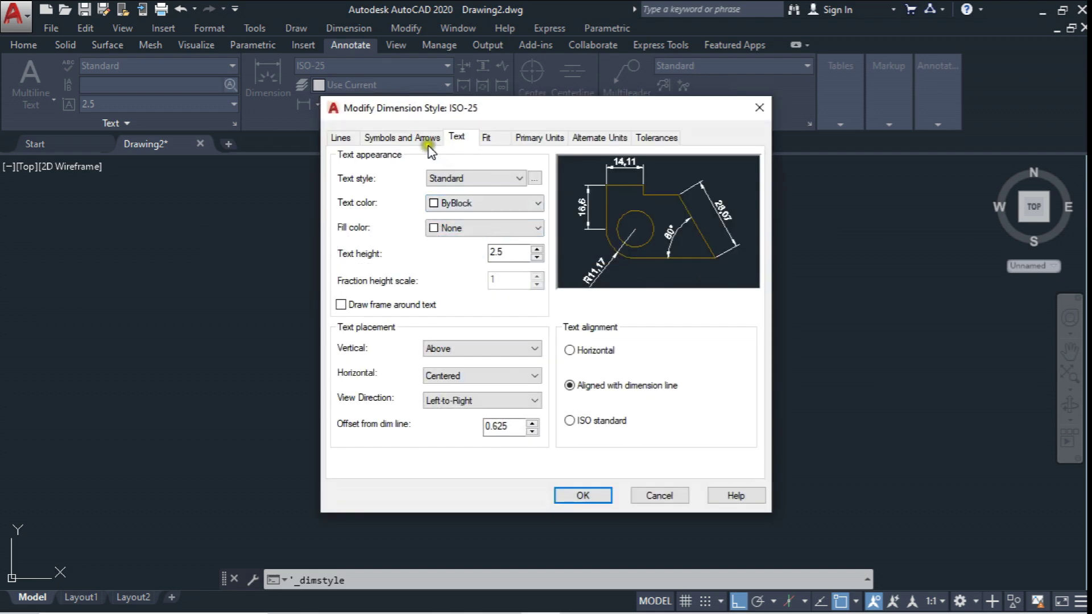
click(341, 139)
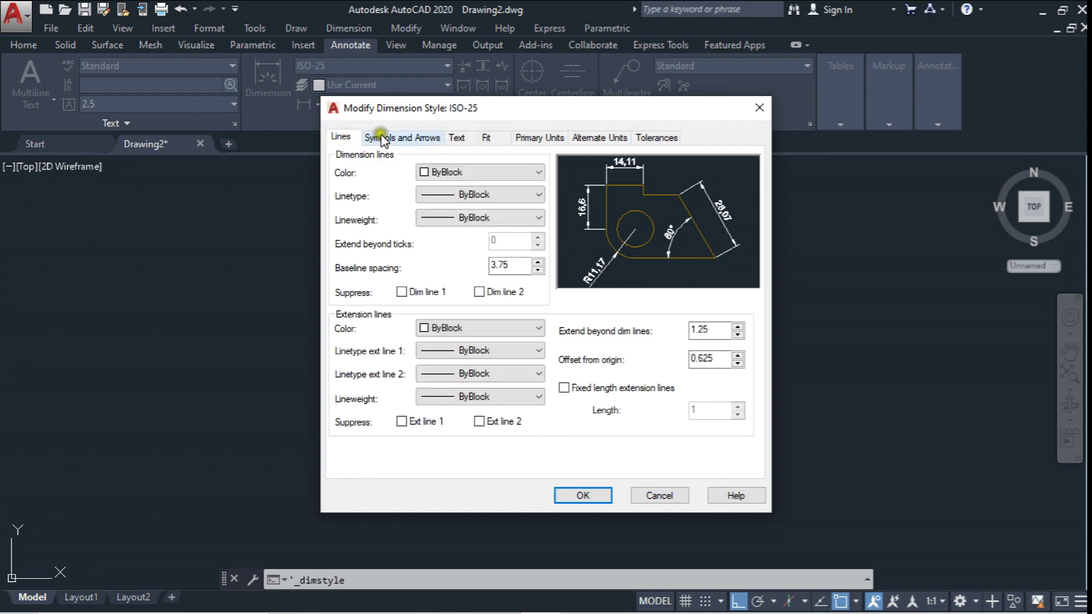
click(384, 138)
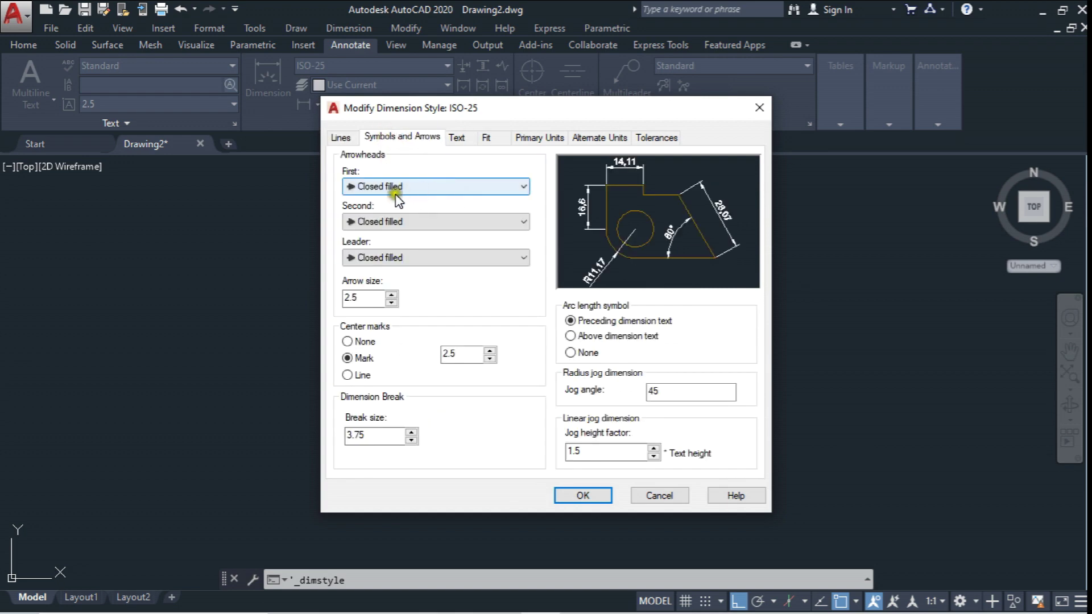
click(524, 189)
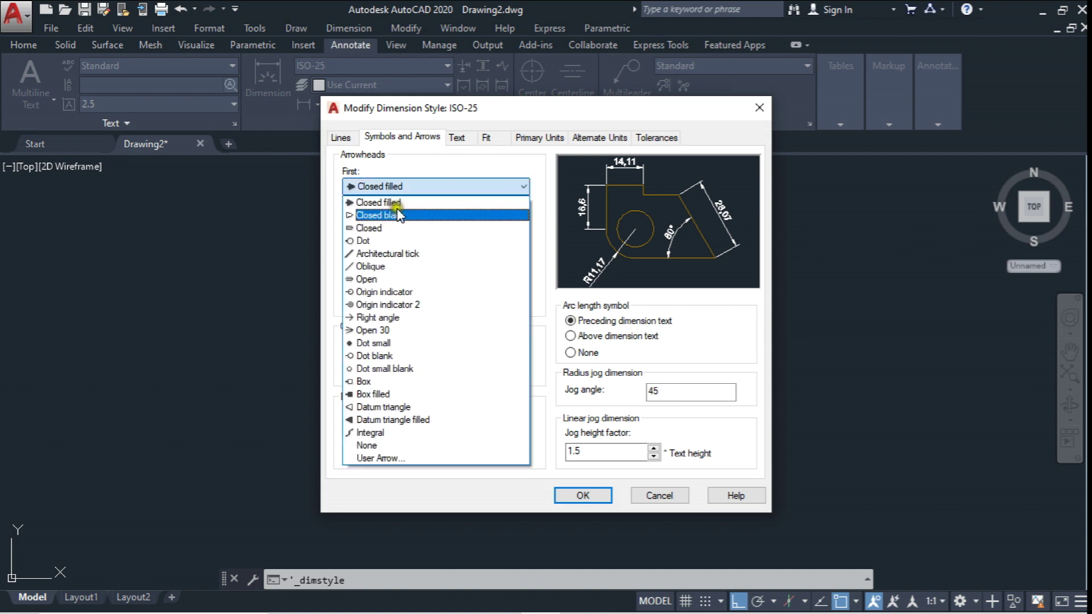
click(391, 253)
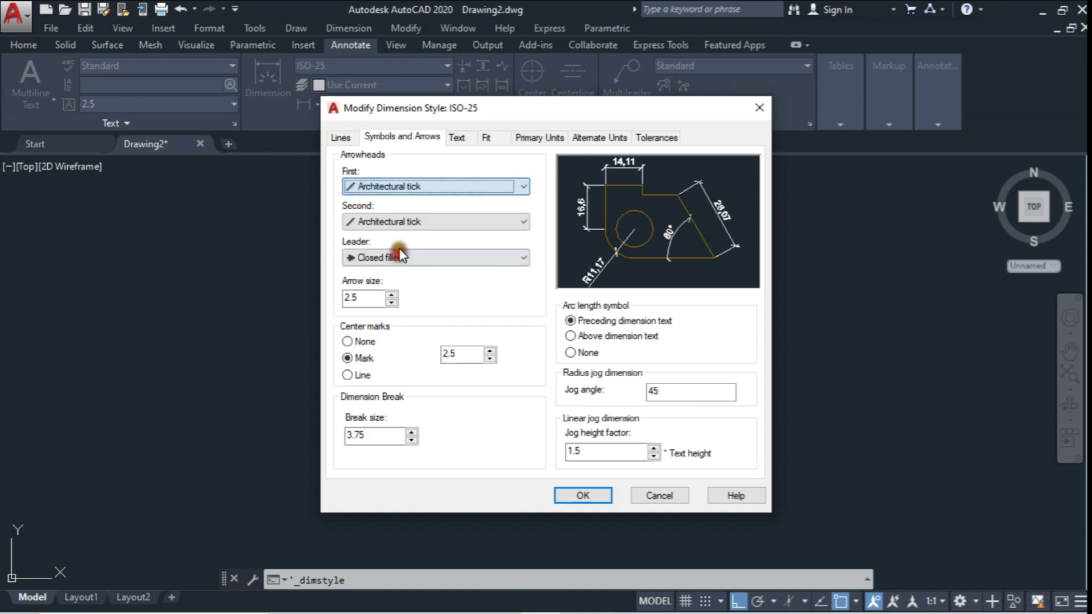
click(512, 256)
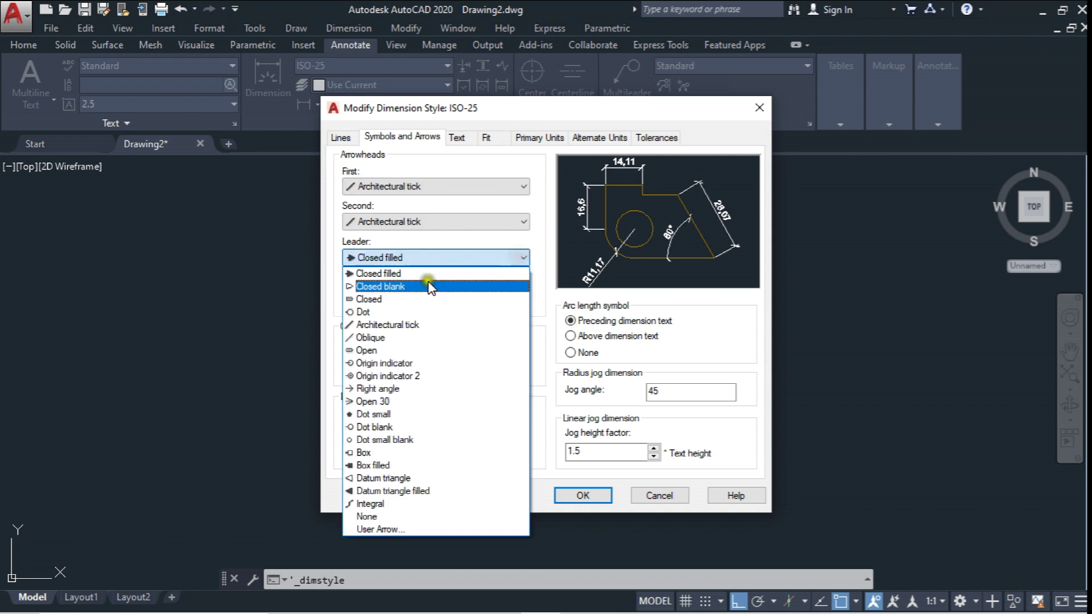
click(381, 325)
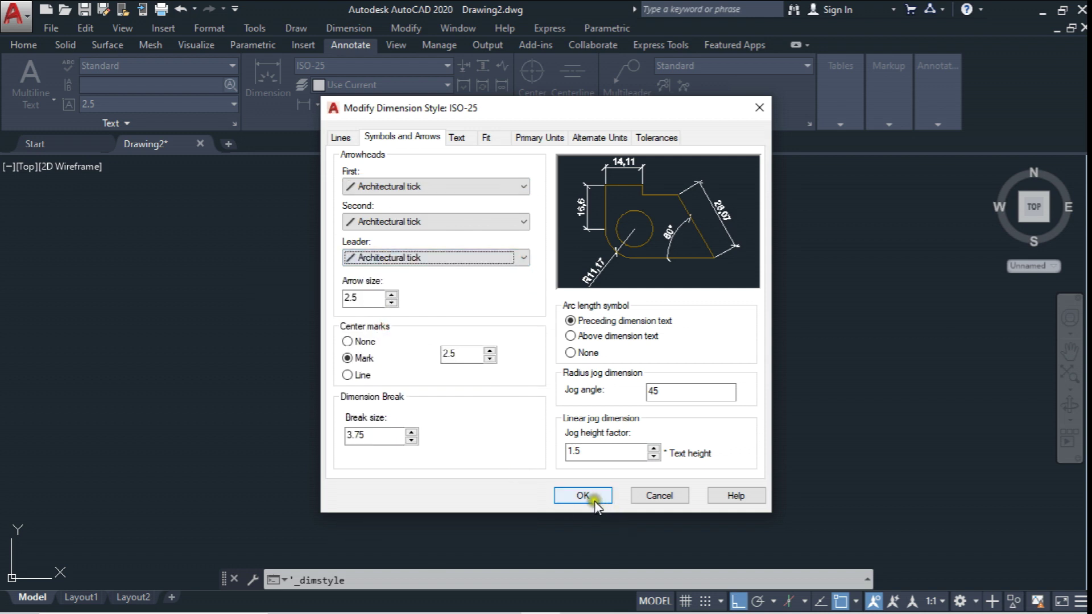
Step: Make ISO-25 text horizontal and dimension and extension line colours ByLayer, then accept
click(459, 137)
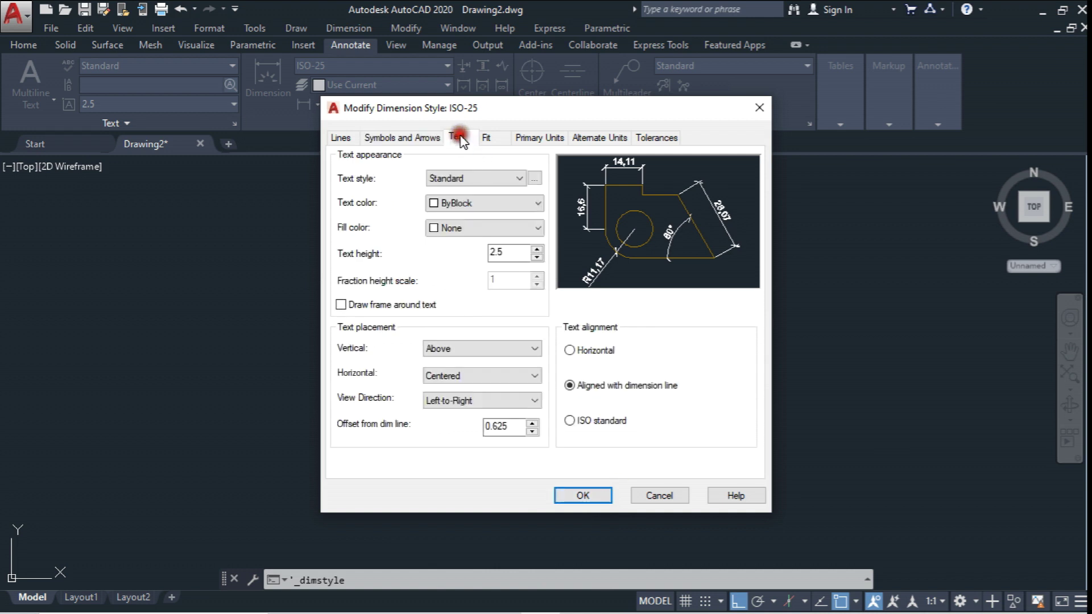
click(596, 351)
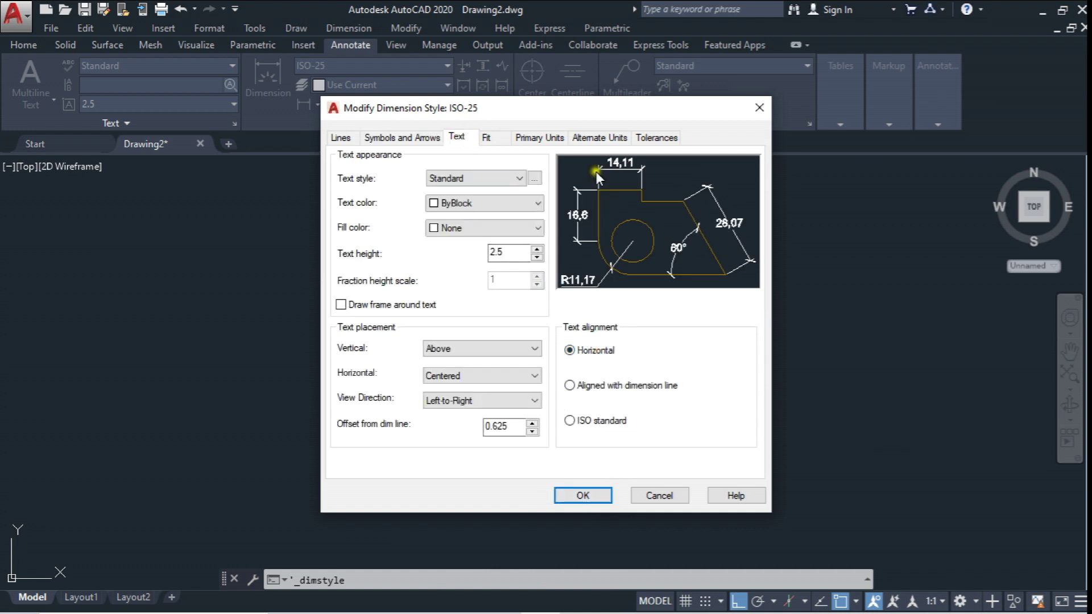
click(344, 137)
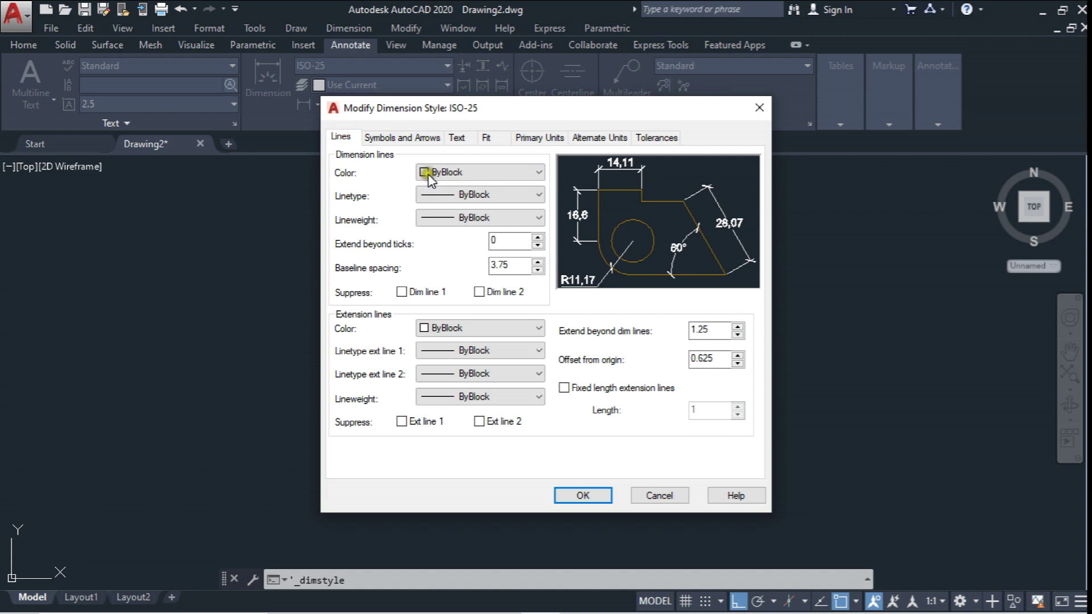
click(537, 172)
click(479, 182)
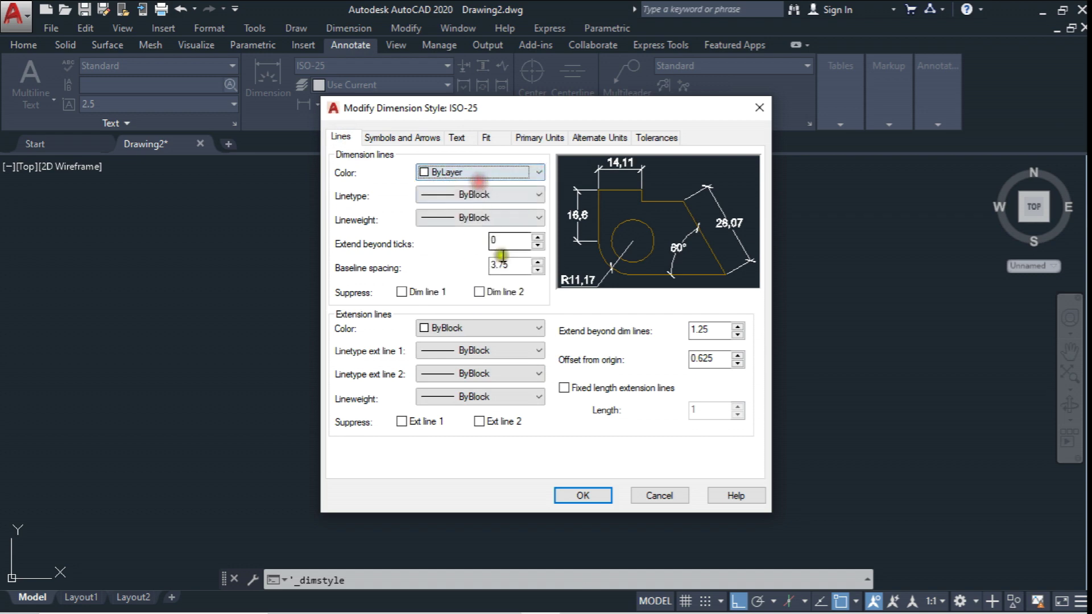
click(538, 328)
click(452, 343)
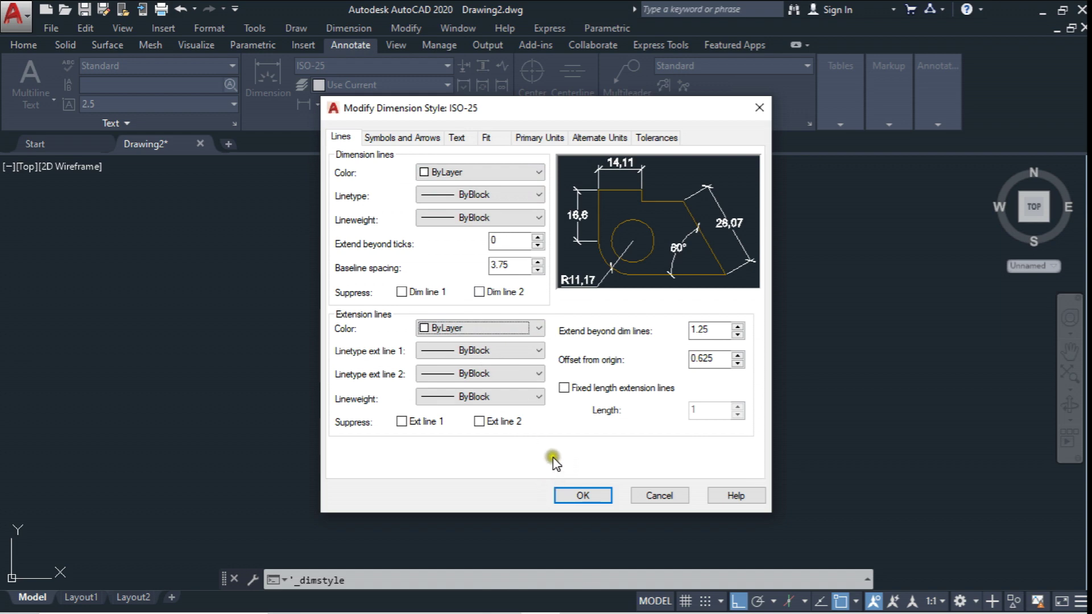
click(433, 139)
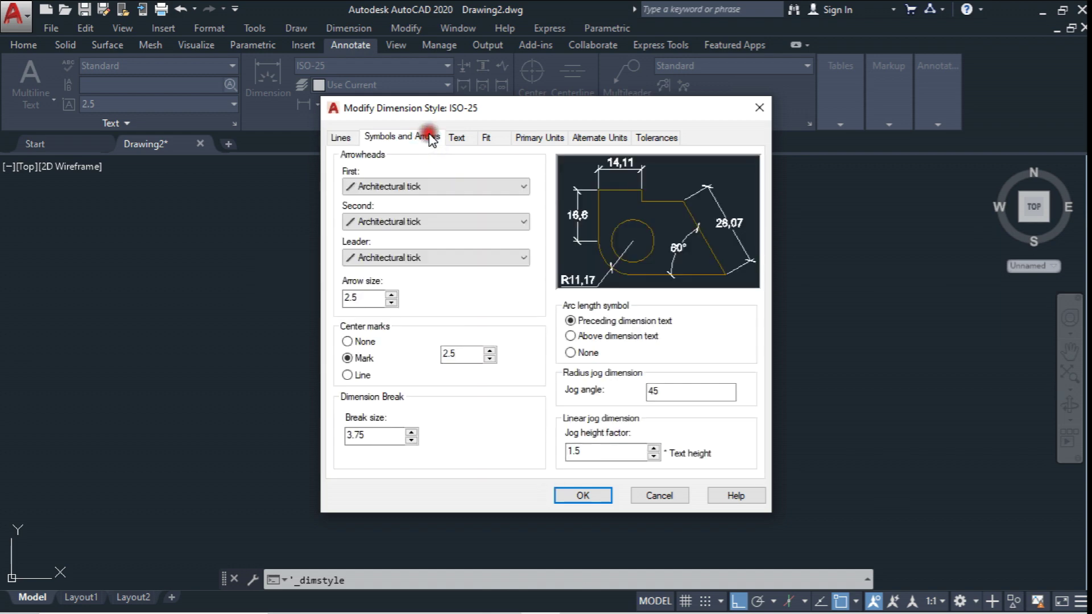
click(457, 138)
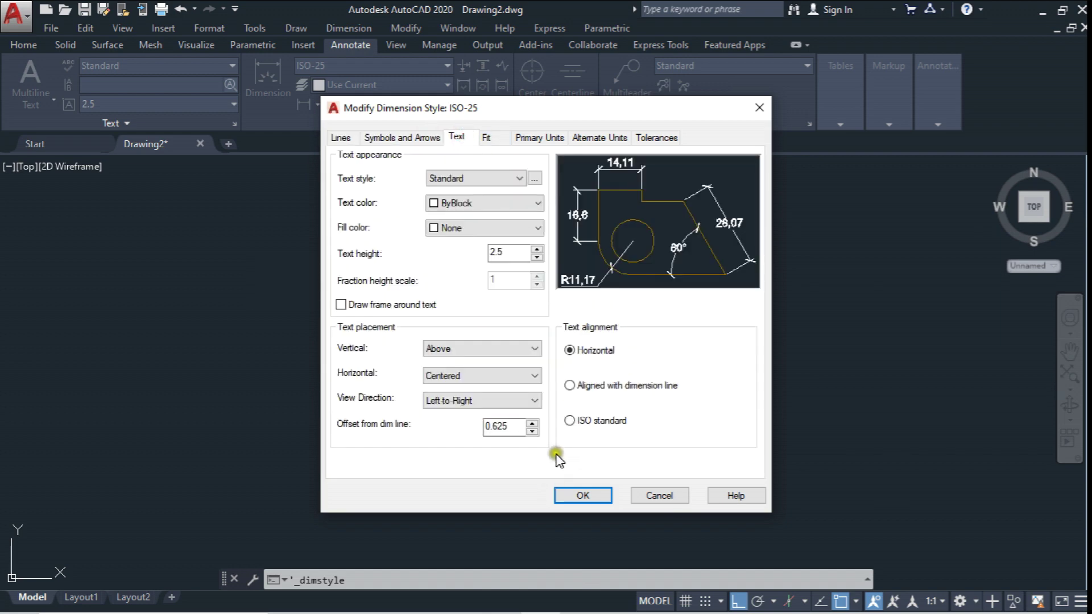
click(572, 494)
click(741, 167)
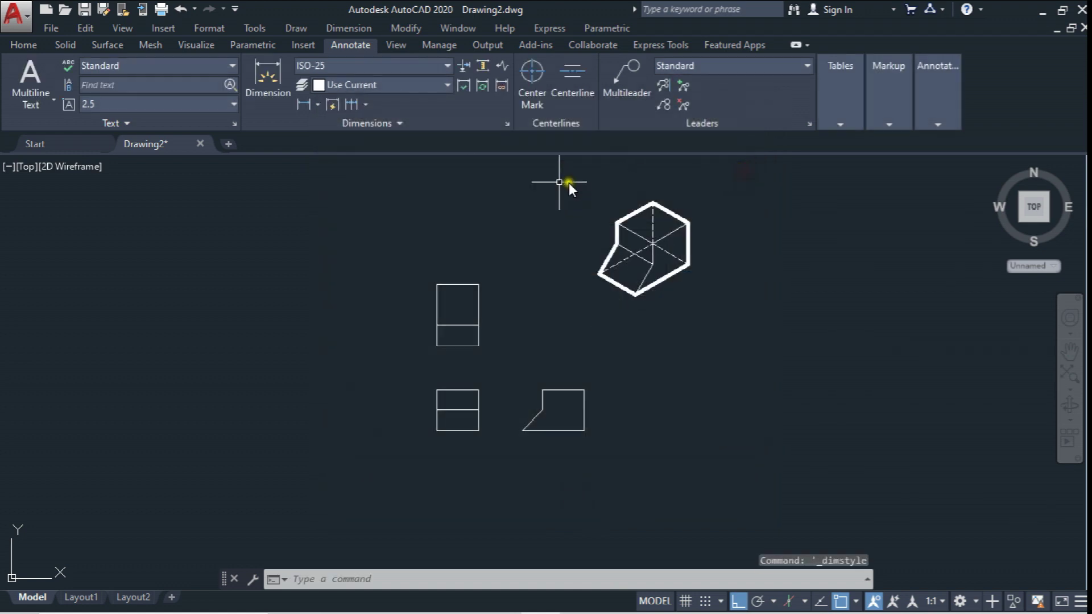
click(31, 45)
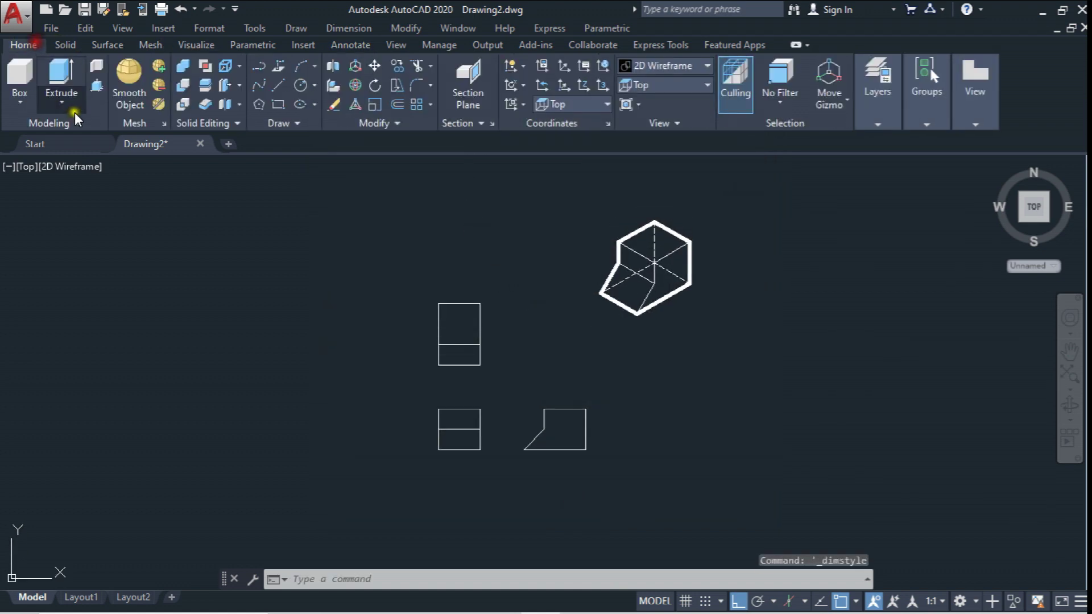
click(876, 116)
click(870, 143)
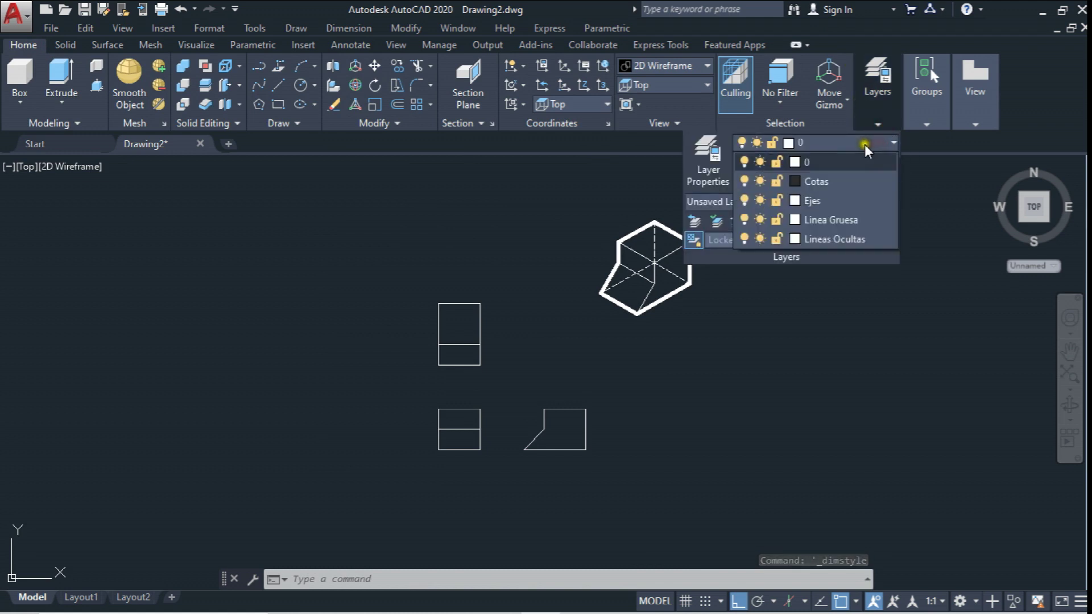
click(814, 181)
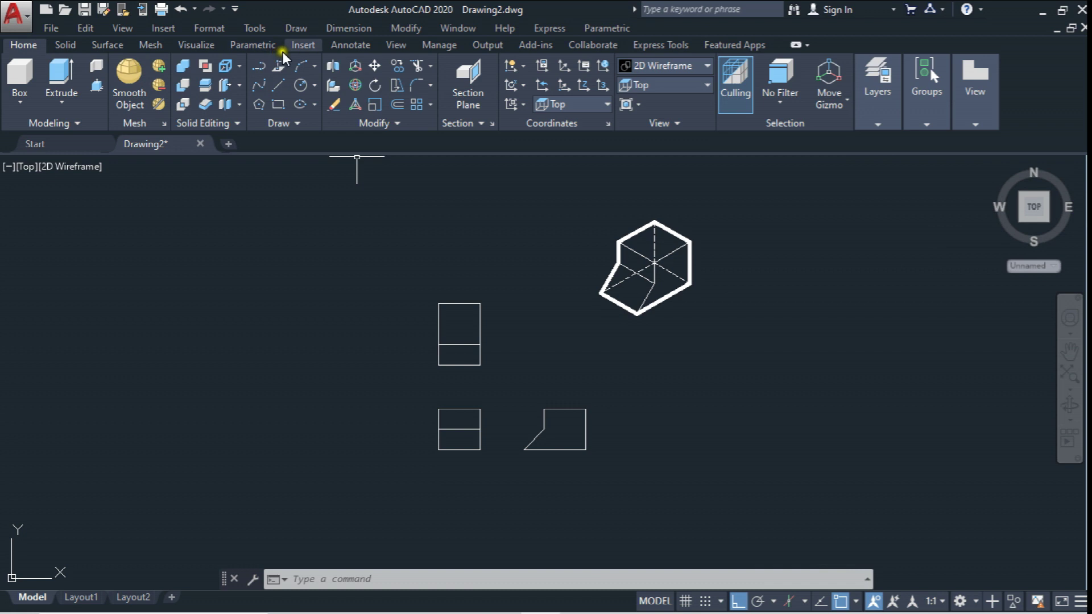
click(357, 45)
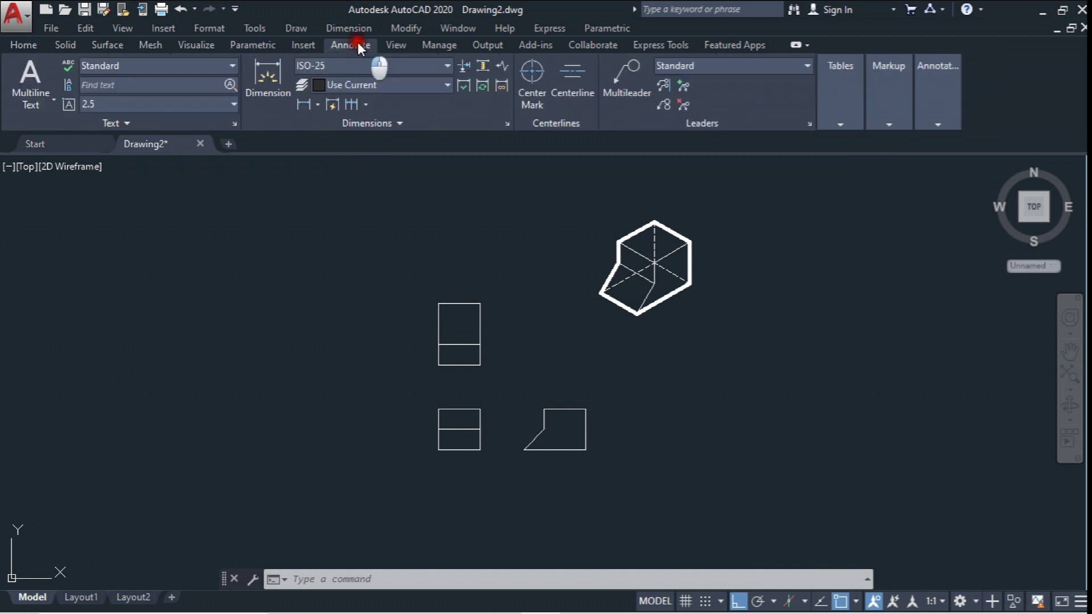
click(316, 104)
click(289, 124)
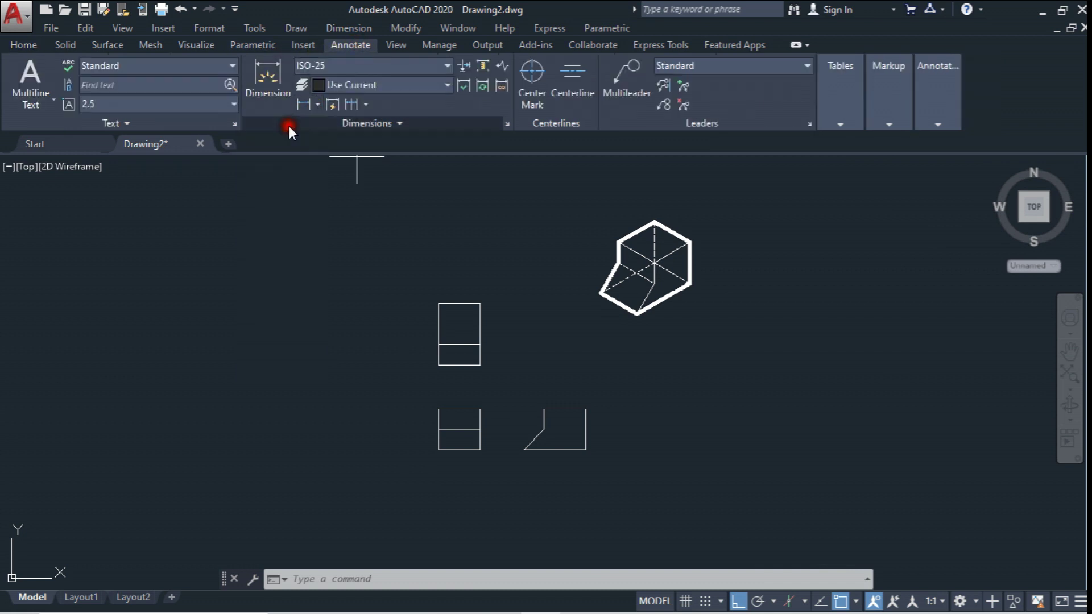
scroll(461, 341, up, 2)
middle_drag(448, 334, 476, 247)
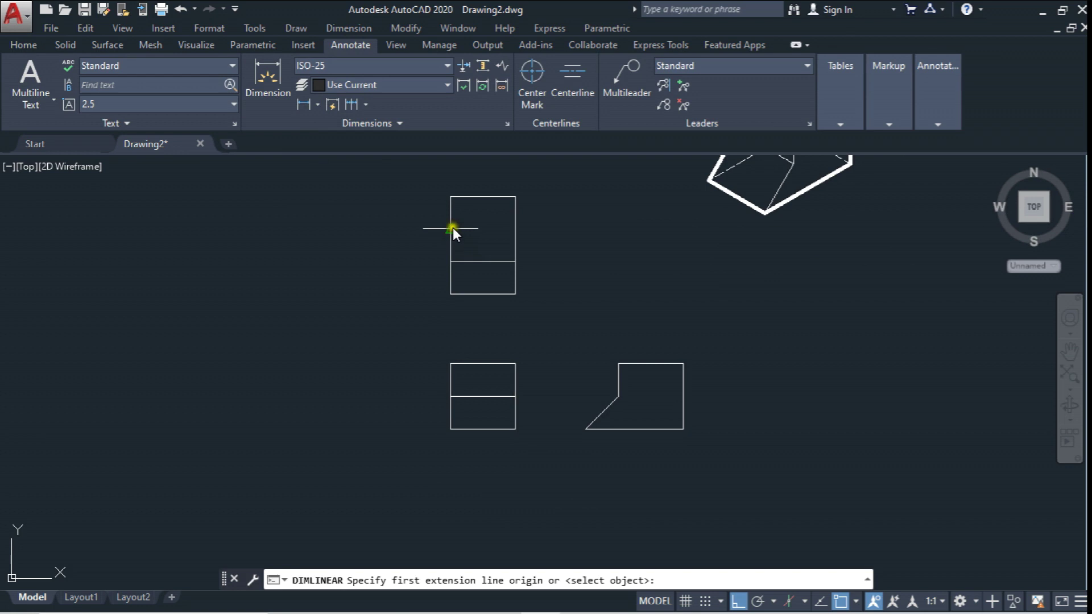
click(451, 196)
click(451, 294)
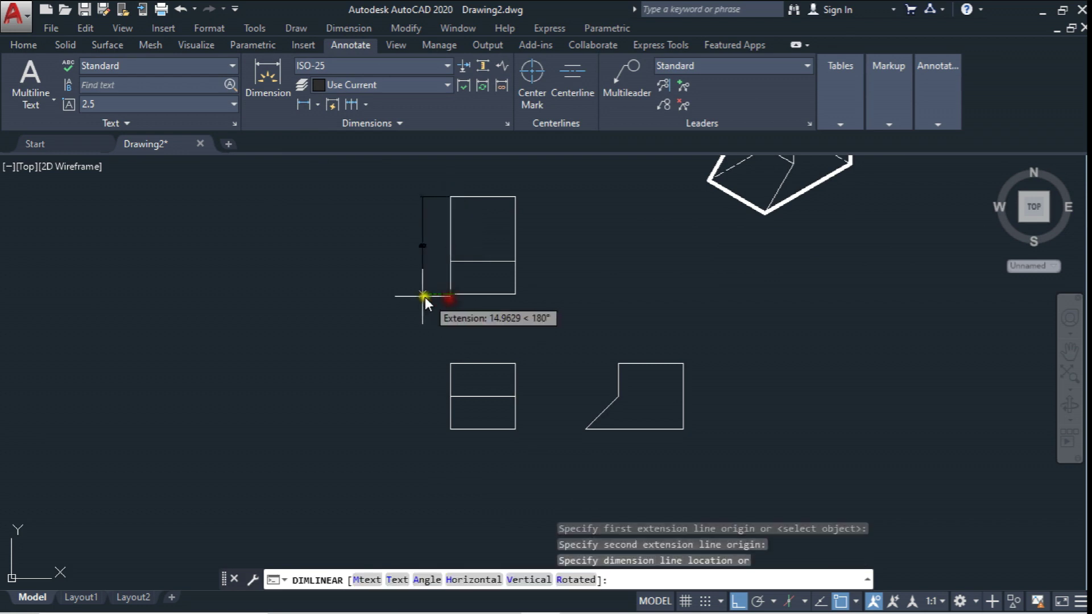
click(394, 288)
scroll(415, 278, up, 2)
scroll(411, 329, up, 2)
scroll(398, 273, up, 3)
scroll(395, 273, down, 3)
scroll(398, 285, down, 2)
scroll(404, 296, down, 2)
scroll(399, 296, up, 4)
middle_drag(392, 297, 381, 328)
drag(402, 295, 327, 261)
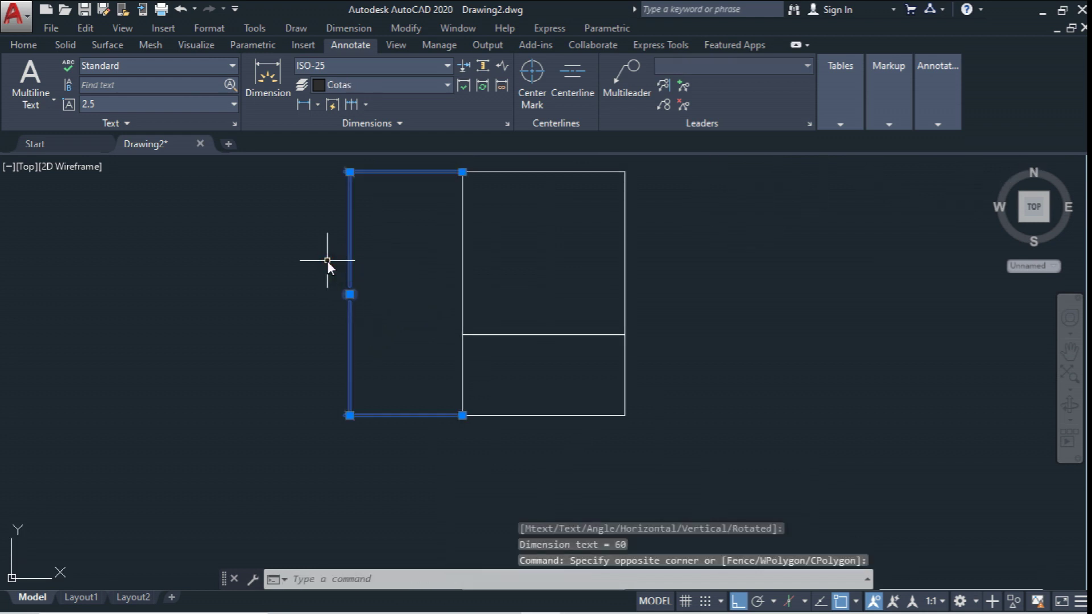
key(Delete)
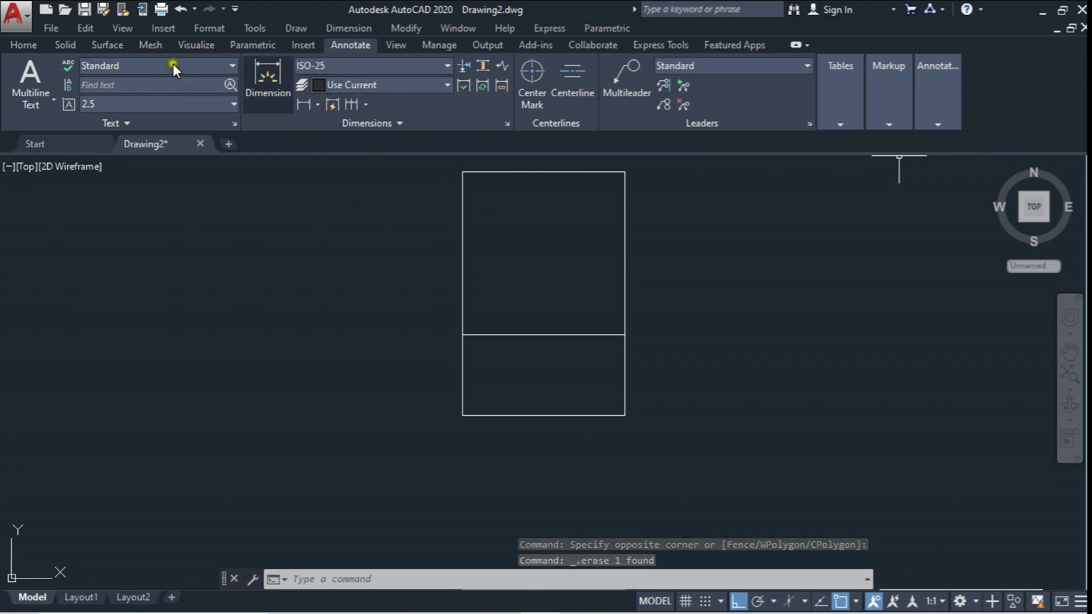
Step: Lower the Cotas layer's True Color luminance to a darker grey
click(23, 44)
click(877, 124)
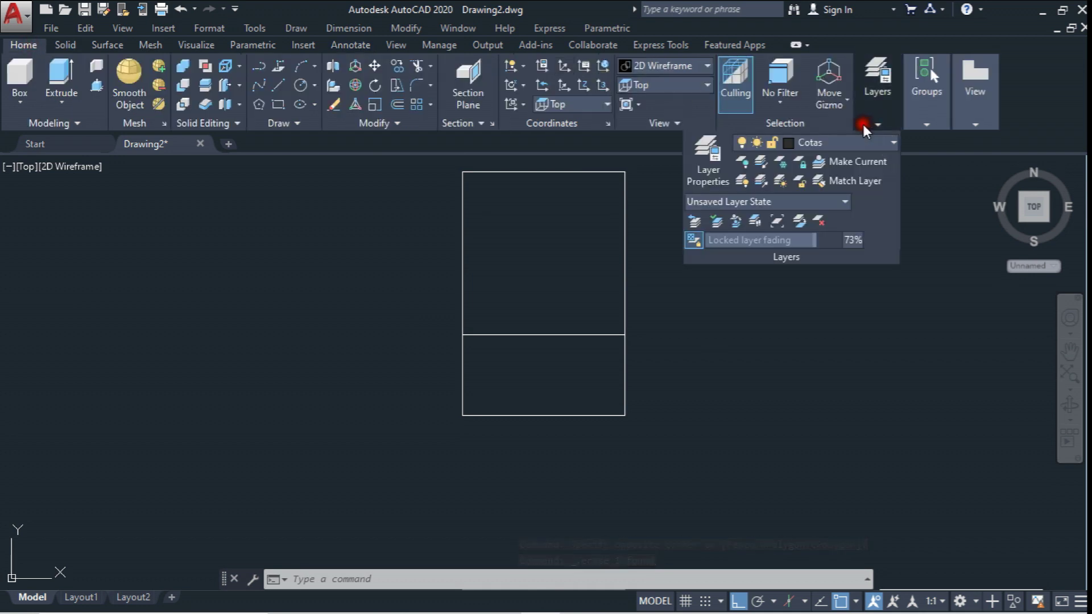
click(708, 154)
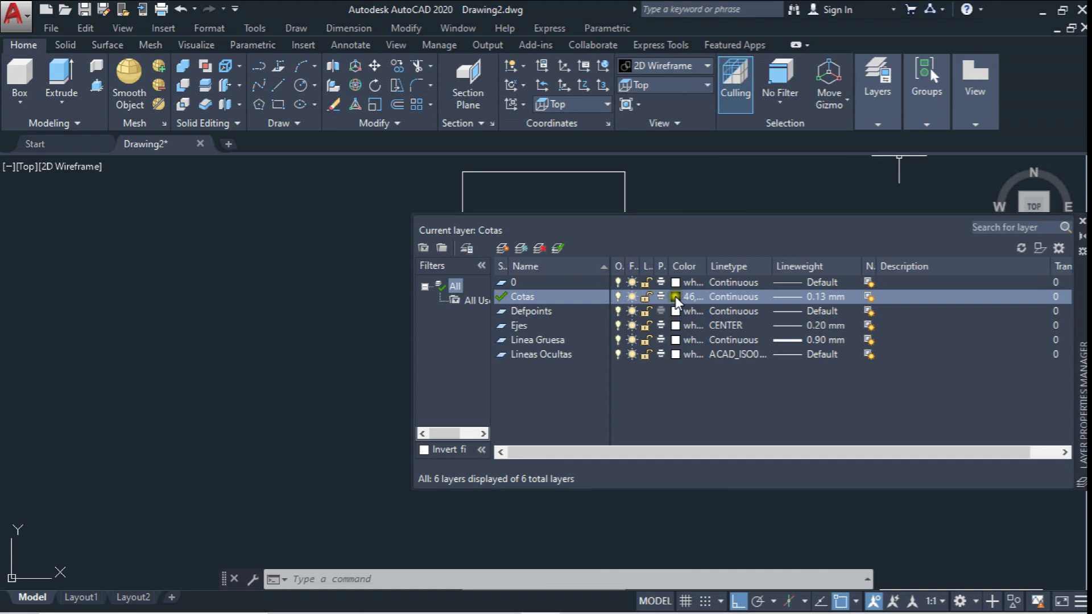
click(677, 296)
drag(860, 408, 864, 420)
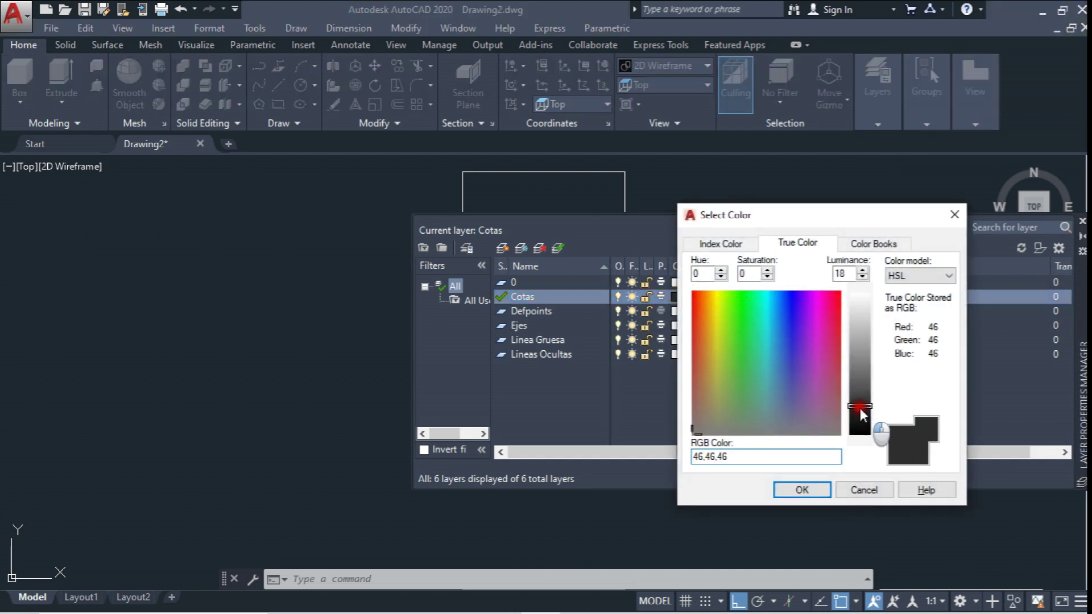
click(802, 490)
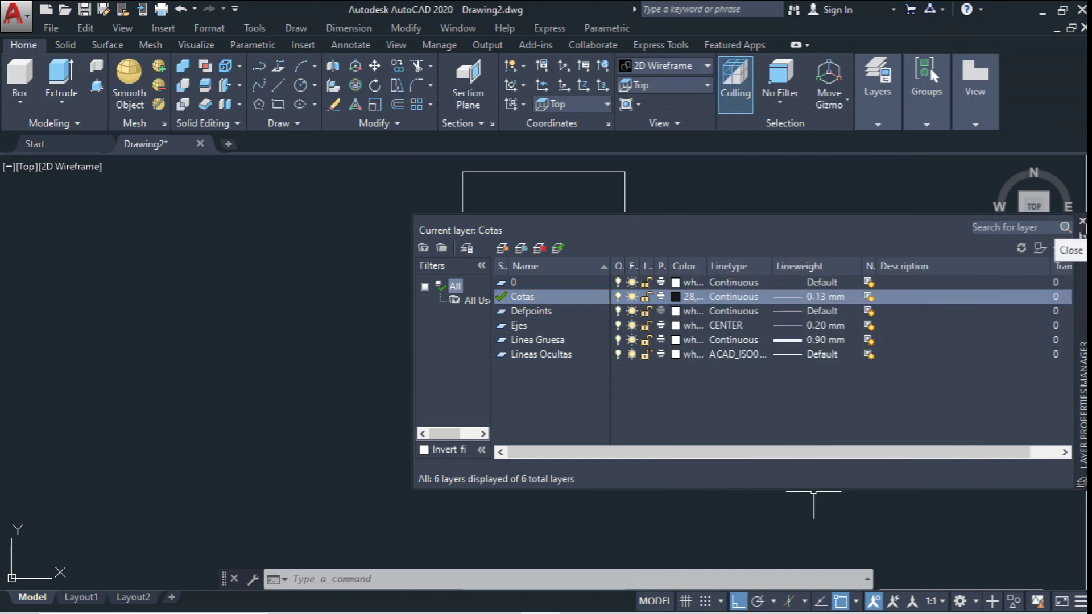
click(1083, 220)
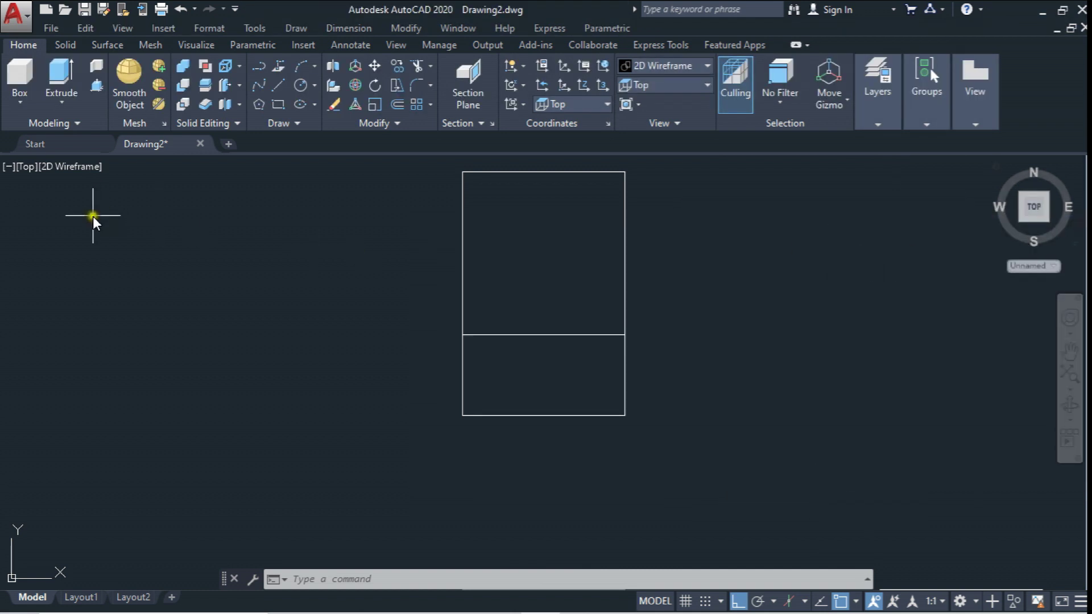
Step: Add a vertical 60 linear dimension left of the rectangle, from its top-left to bottom-left corner
click(351, 45)
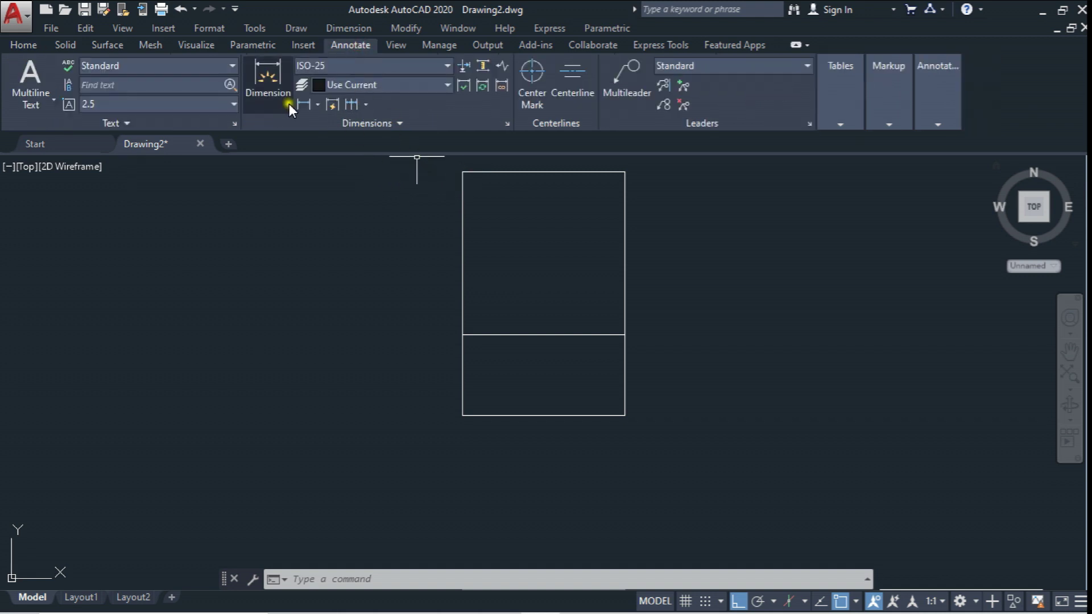
click(303, 104)
click(463, 171)
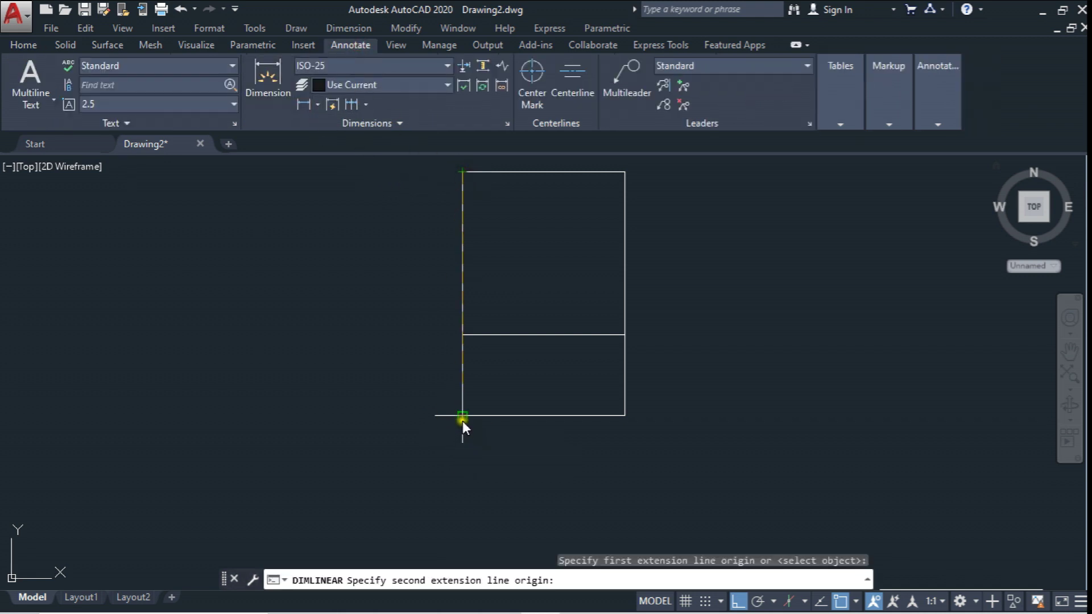
click(462, 417)
click(359, 356)
scroll(375, 341, down, 3)
scroll(398, 318, up, 4)
scroll(369, 303, down, 1)
scroll(359, 307, down, 2)
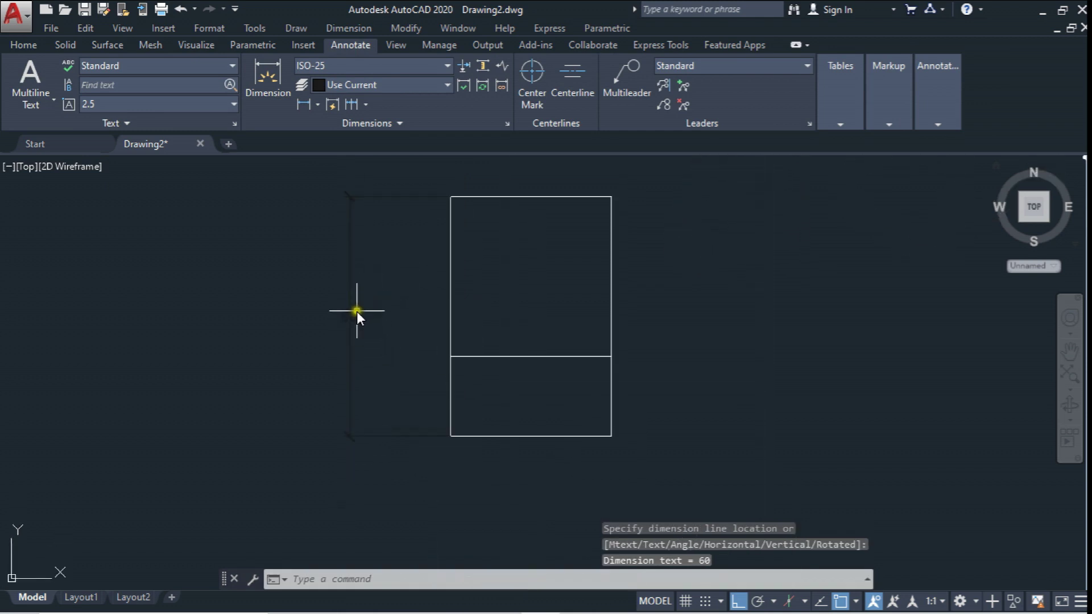
scroll(420, 349, down, 2)
scroll(434, 329, up, 2)
mouse_move(431, 330)
middle_down()
mouse_move(434, 296)
mouse_move(443, 313)
middle_up()
click(410, 580)
text(dims)
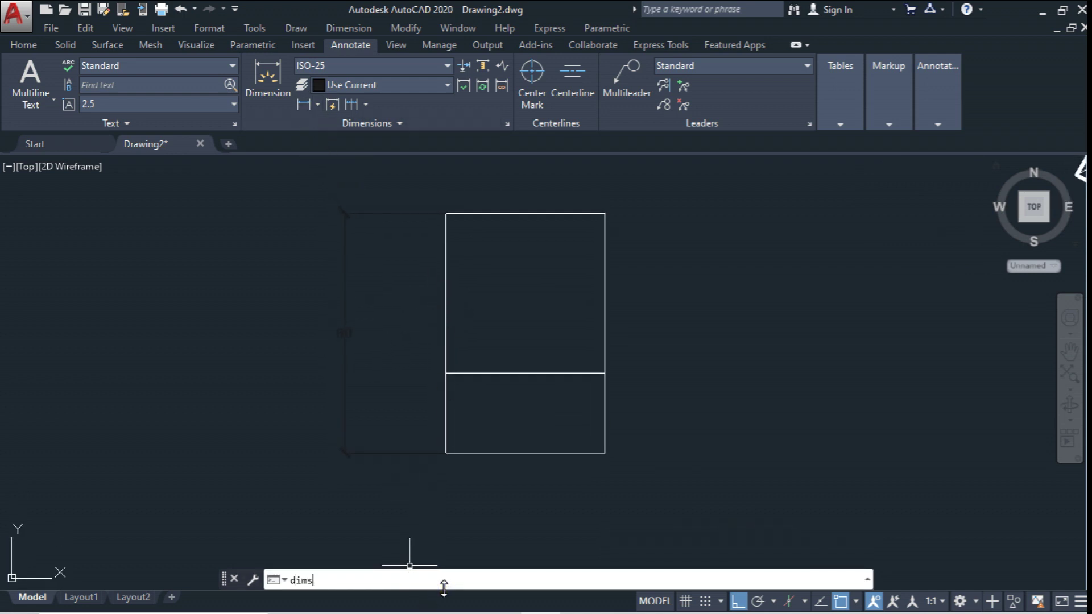
Step: Set DIMSCALE to 1.25 and redraw the rectangle's vertical 60 dimension larger
text(cale)
key(Return)
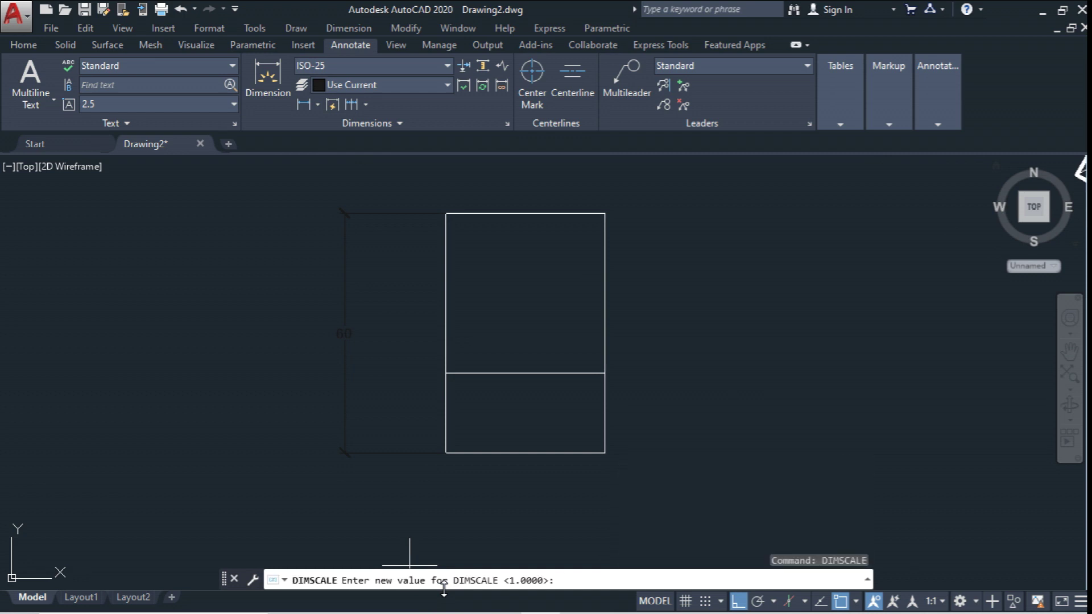
key(Return)
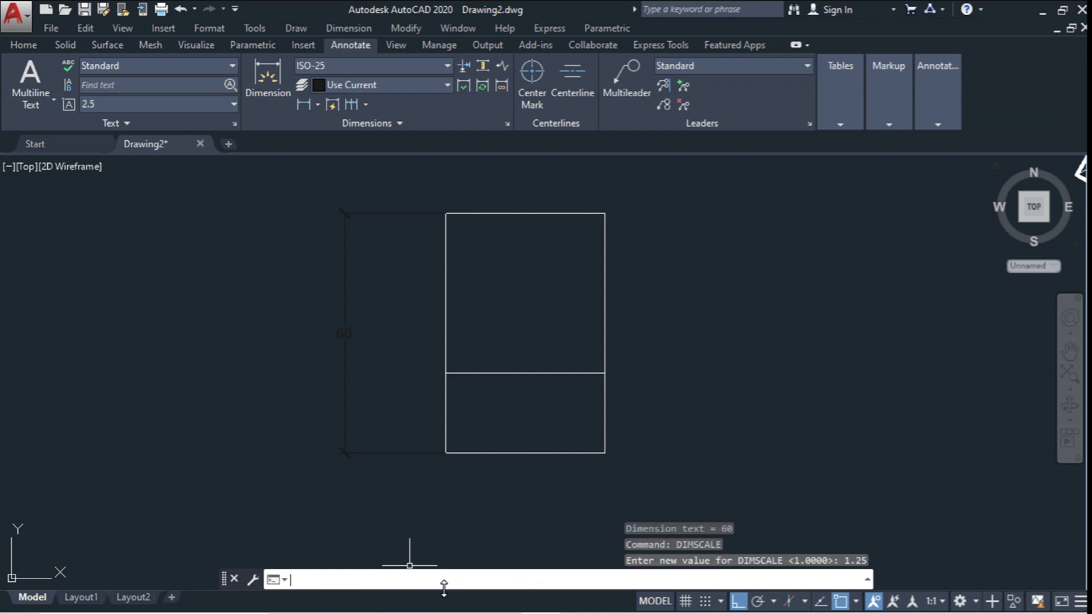
click(303, 107)
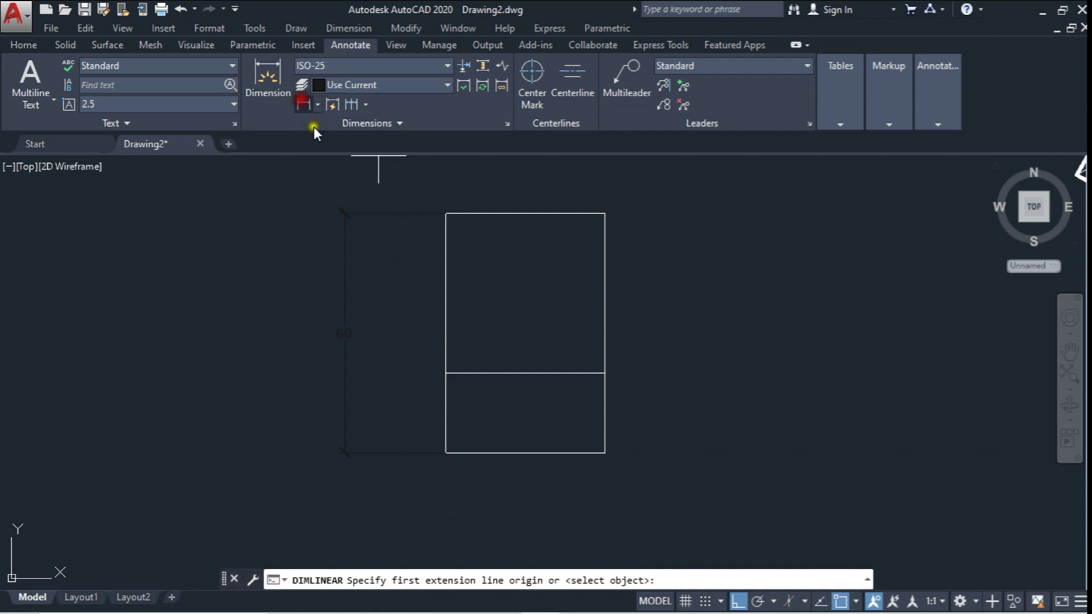
click(444, 212)
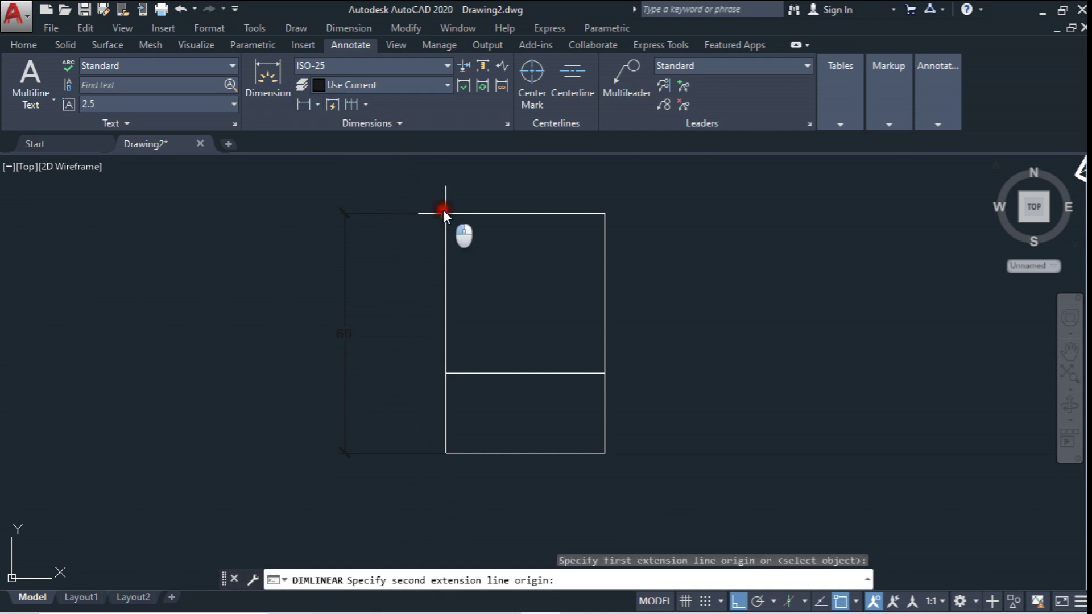
click(444, 455)
click(282, 453)
Step: Delete the old faint 60 dimension, keeping the new larger one
click(371, 350)
click(341, 314)
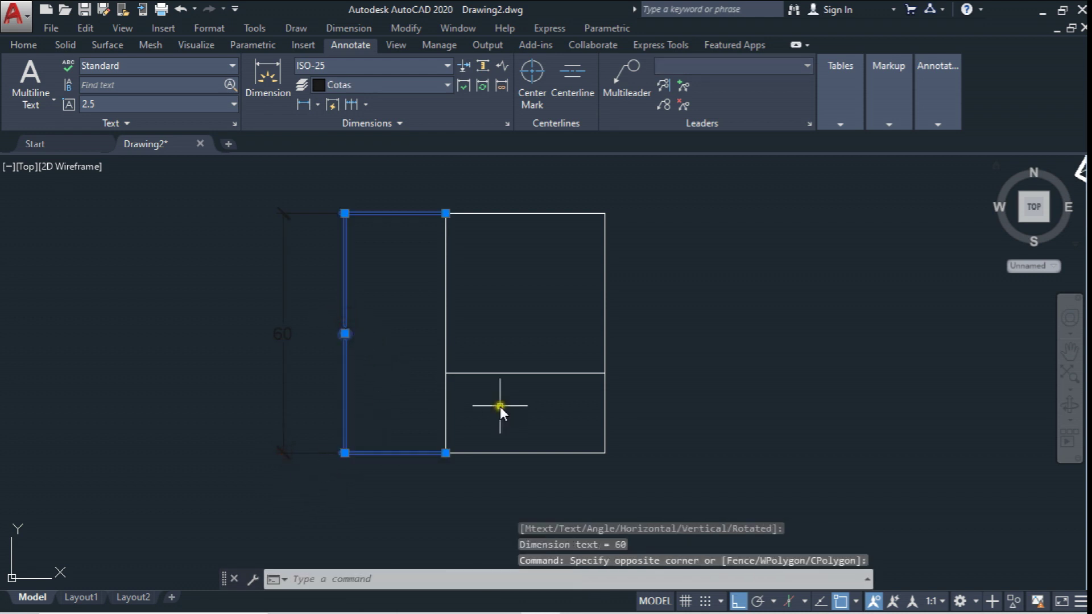
key(Delete)
click(293, 342)
click(253, 326)
click(286, 333)
key(Escape)
Step: Dimension the lower rectangle: 40 width on top, then 20 and 40 along its left side
click(308, 104)
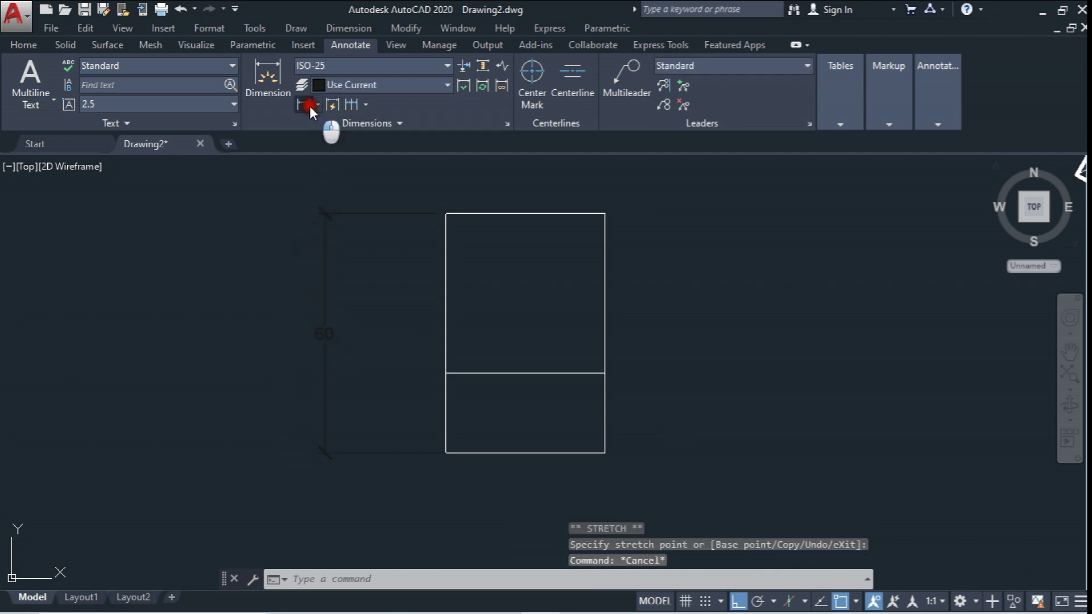
middle_drag(446, 215, 407, 303)
click(407, 304)
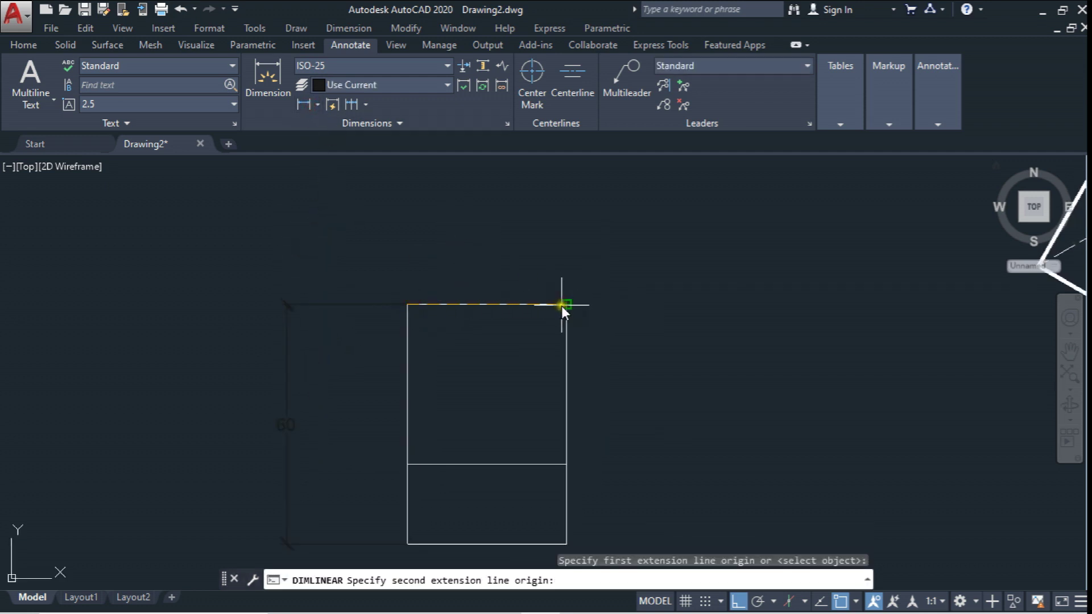
click(561, 306)
click(530, 254)
click(307, 104)
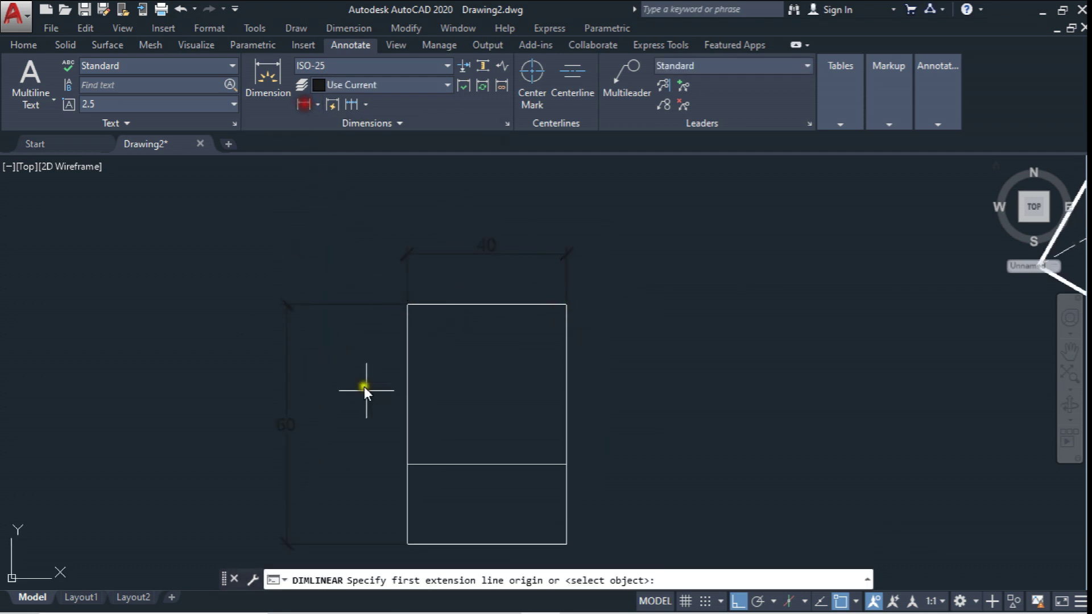
click(405, 472)
click(404, 539)
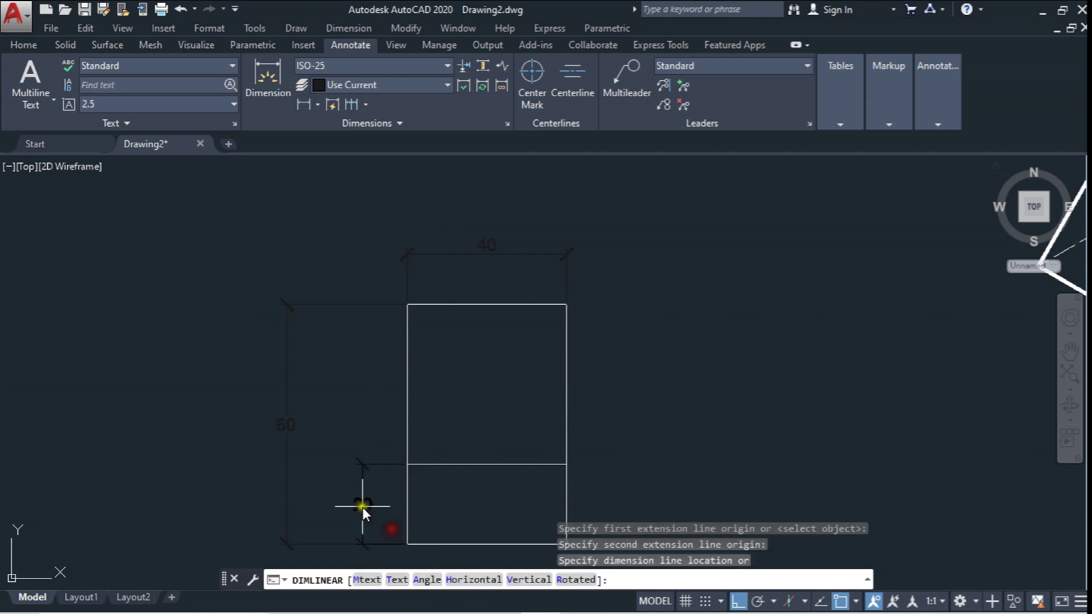
click(354, 504)
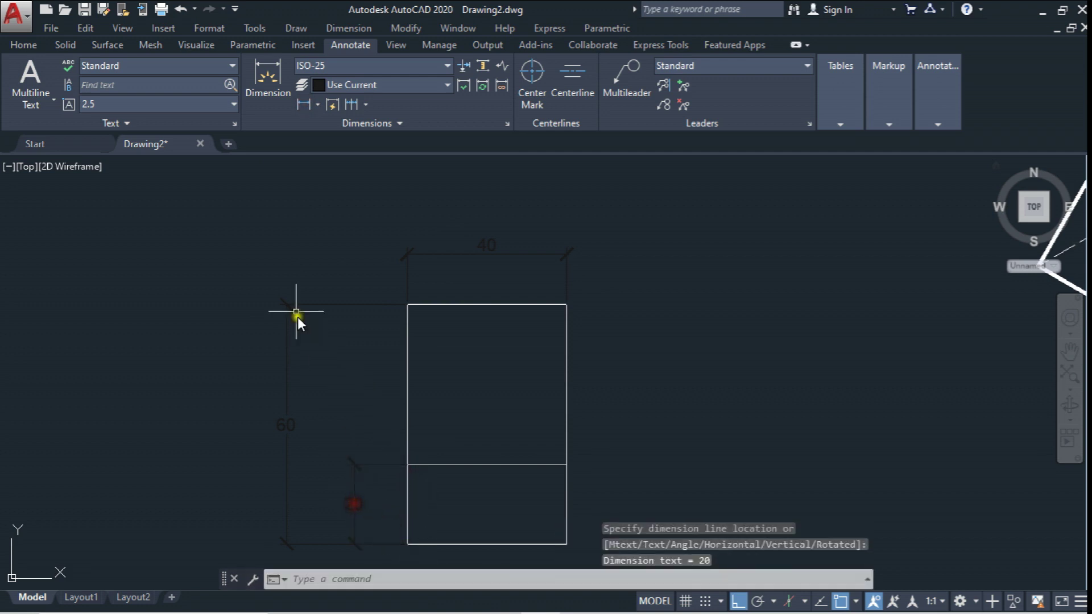
click(305, 107)
click(408, 465)
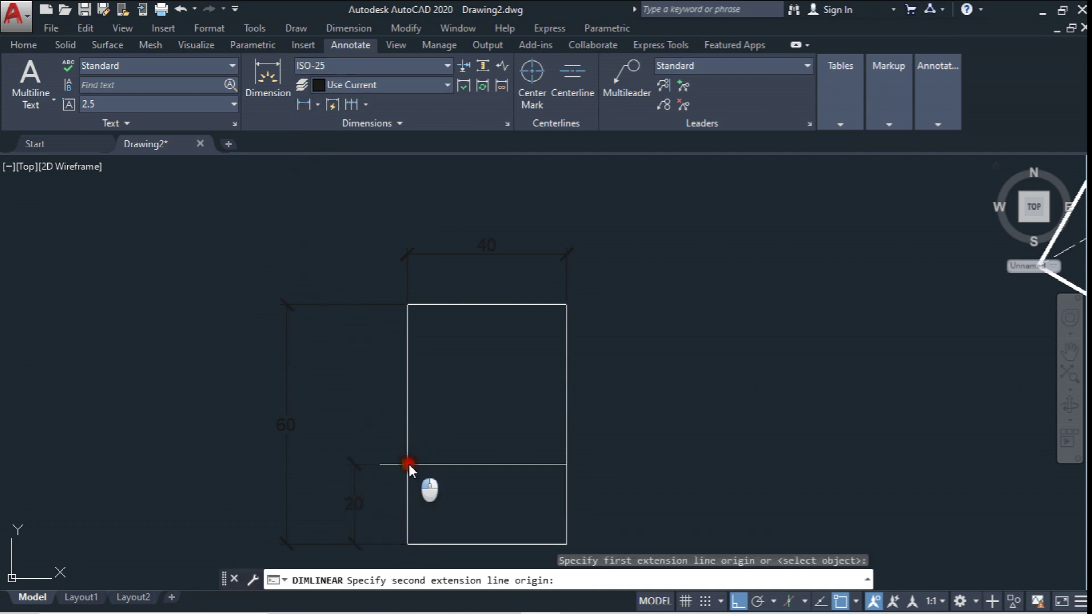
click(406, 307)
click(358, 460)
Step: Add a 40 height dimension along the front view's left side
scroll(394, 356, down, 2)
scroll(415, 385, down, 2)
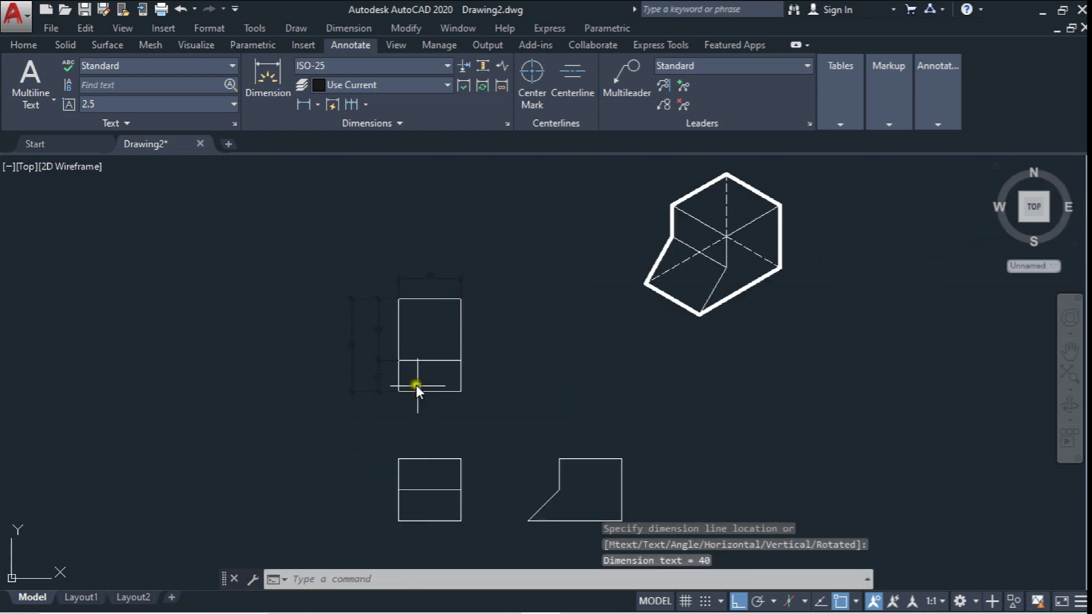
click(303, 103)
scroll(429, 472, up, 4)
click(347, 268)
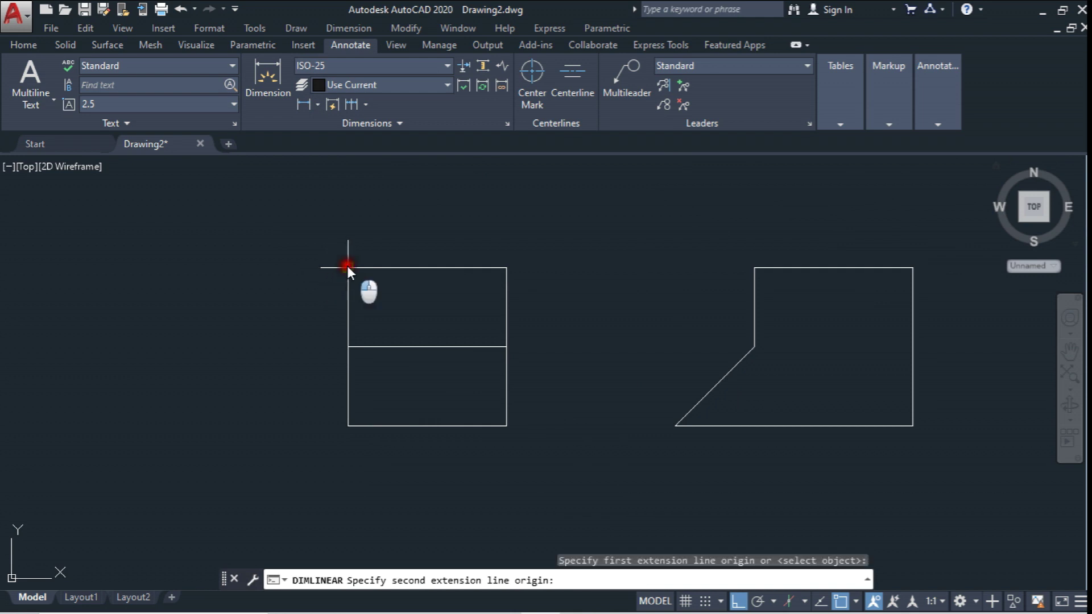
click(348, 426)
scroll(470, 459, down, 3)
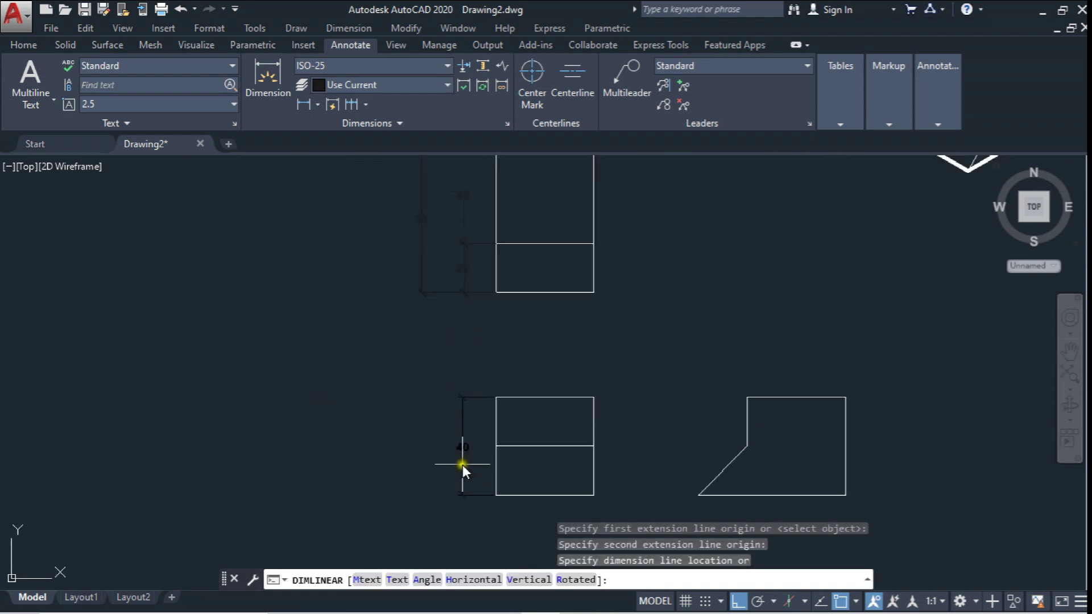
click(430, 449)
Step: Dimension the split rectangle's two halves with a 20 dimension each
scroll(505, 463, up, 5)
scroll(393, 233, up, 2)
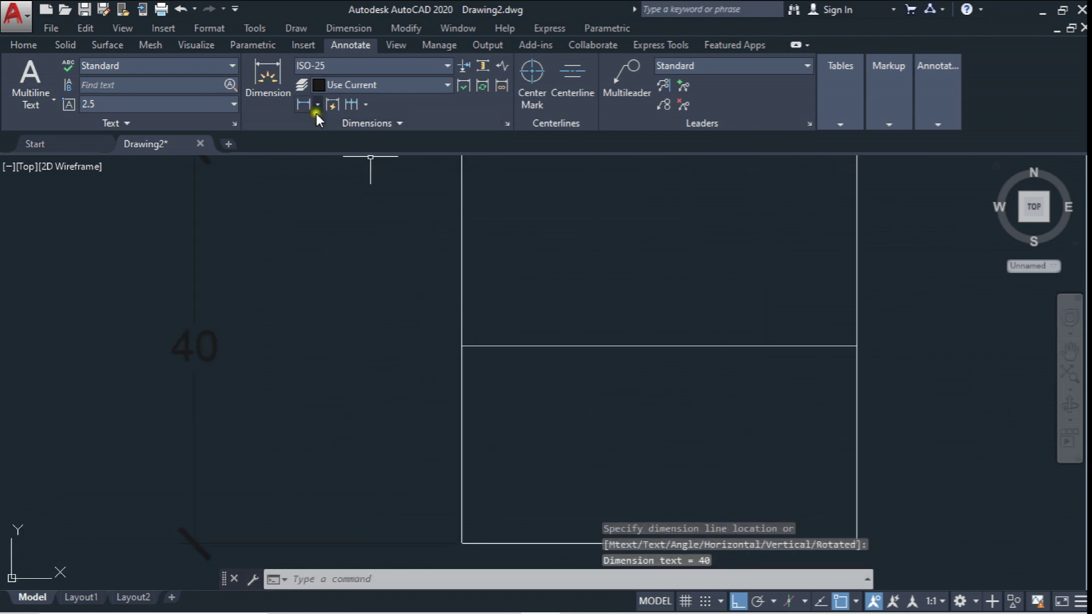
click(303, 104)
scroll(417, 342, down, 4)
click(433, 346)
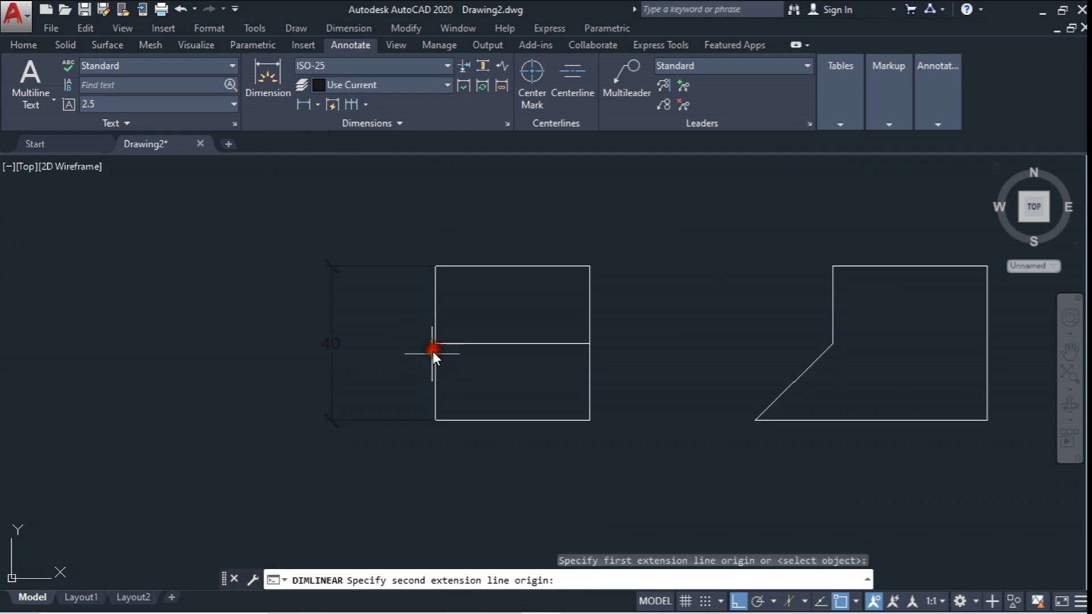
click(434, 421)
key(Escape)
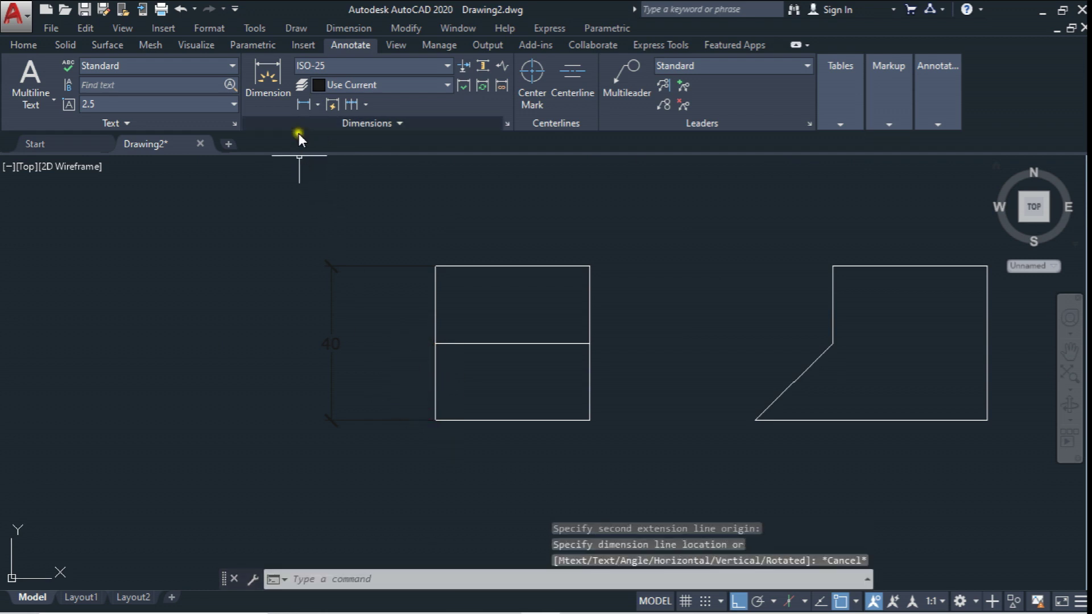
click(306, 101)
scroll(420, 341, up, 2)
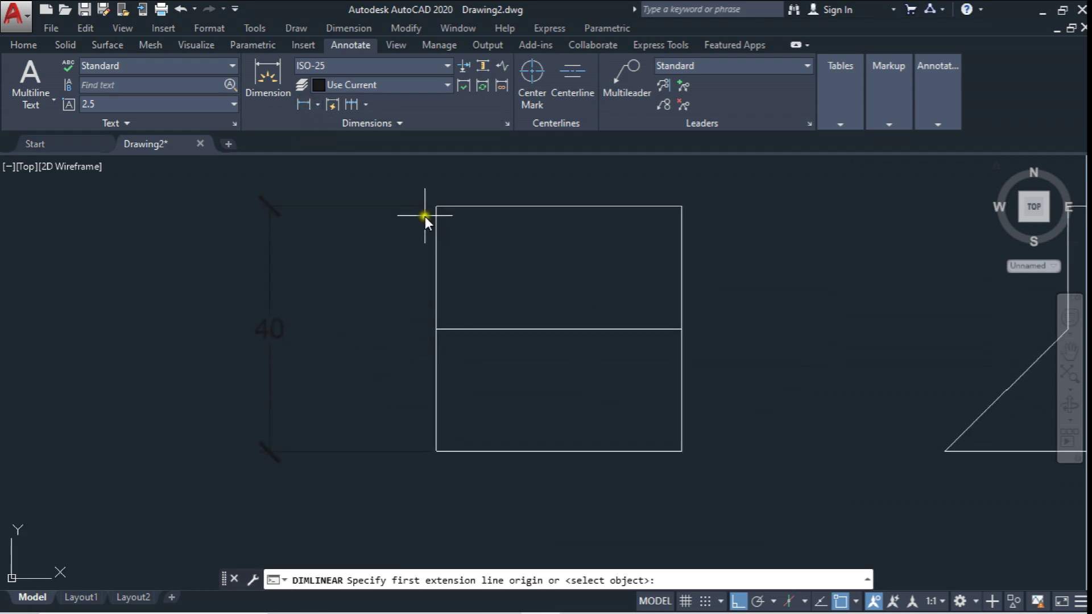
click(435, 207)
click(433, 327)
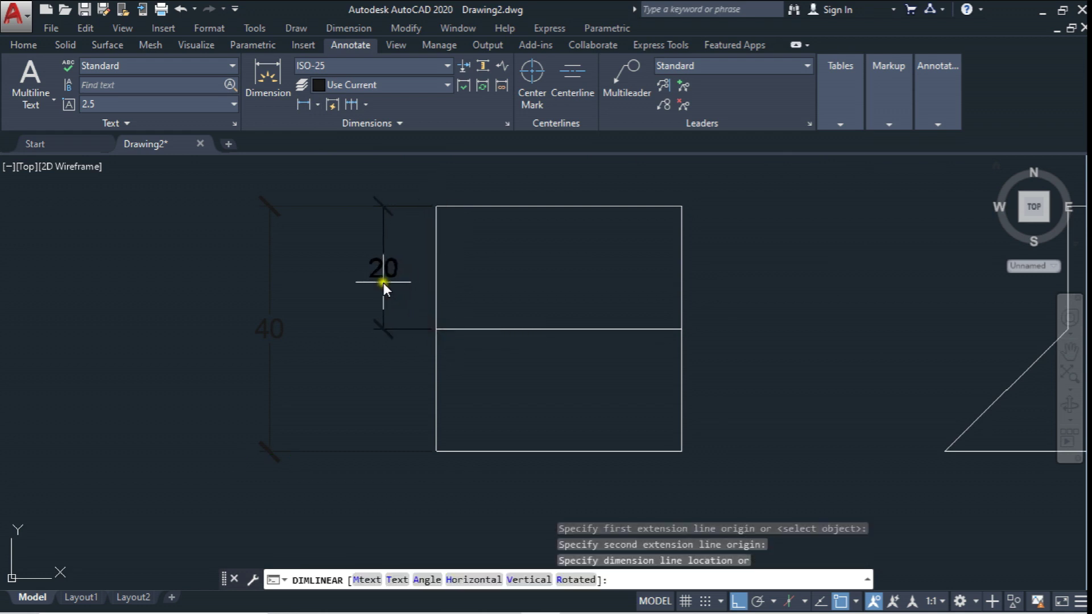
click(377, 278)
key(Return)
click(434, 329)
click(432, 437)
click(385, 340)
Step: Dimension the sloped view: 40 top width, 60 bottom width and 40 vertical height
scroll(381, 331, down, 2)
scroll(410, 352, down, 2)
middle_drag(446, 382, 425, 387)
click(304, 104)
click(535, 346)
click(630, 345)
click(628, 293)
click(304, 104)
click(481, 388)
click(623, 388)
click(614, 426)
click(305, 104)
click(623, 293)
click(623, 387)
click(663, 374)
key(Escape)
Step: Zoom and pan to review the dimensioned views
scroll(569, 444, down, 3)
scroll(478, 379, down, 2)
scroll(432, 342, up, 2)
scroll(409, 339, down, 1)
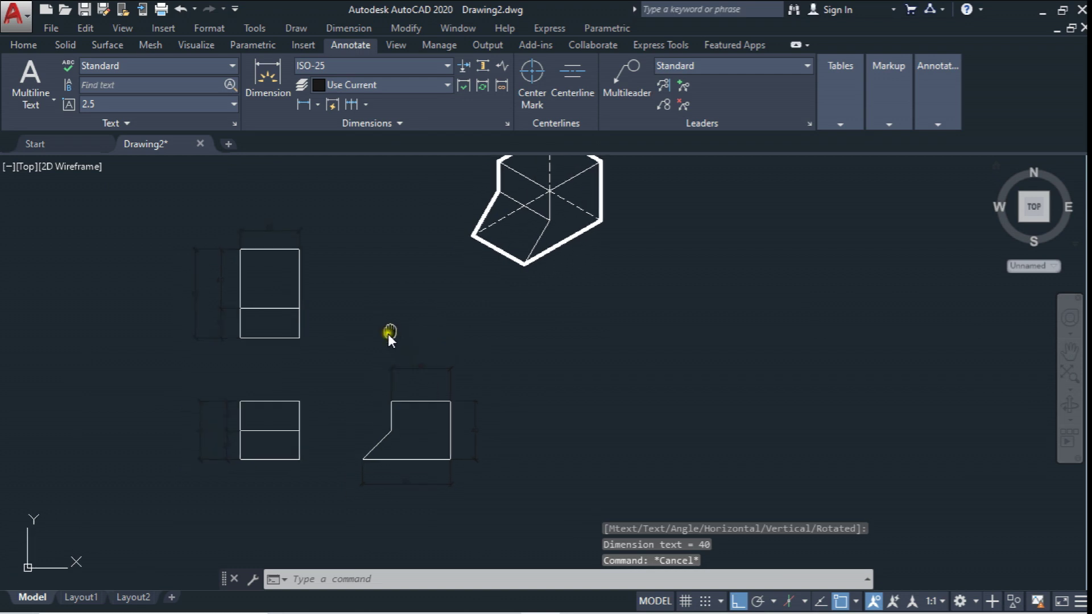
scroll(401, 338, down, 1)
scroll(418, 349, down, 1)
middle_drag(419, 350, 406, 353)
Step: Make layer 0 the current layer from the Layers dropdown
click(406, 353)
key(Escape)
click(23, 44)
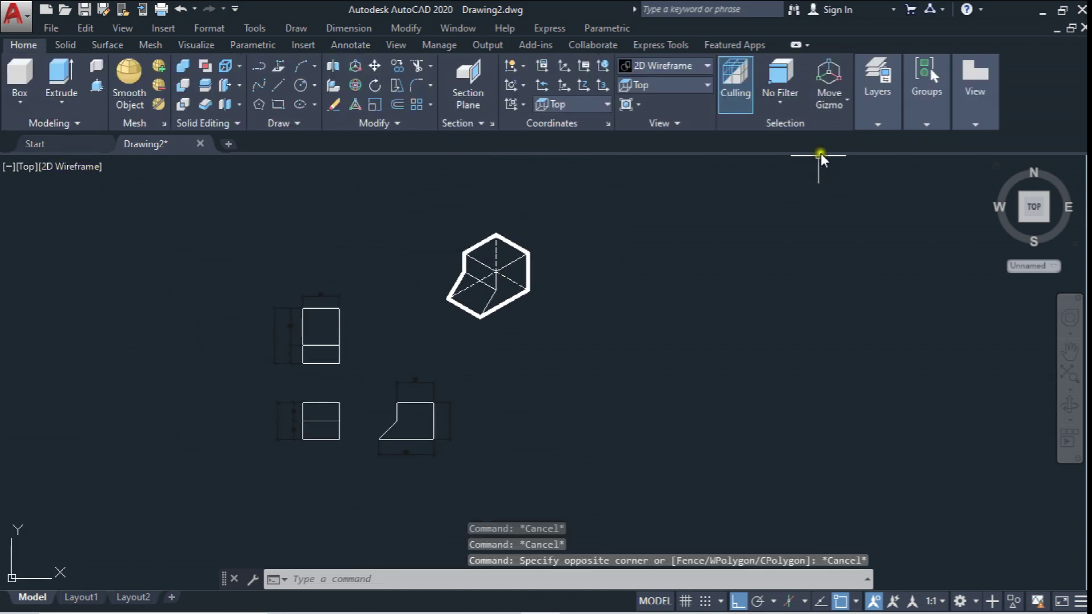
click(869, 115)
click(863, 141)
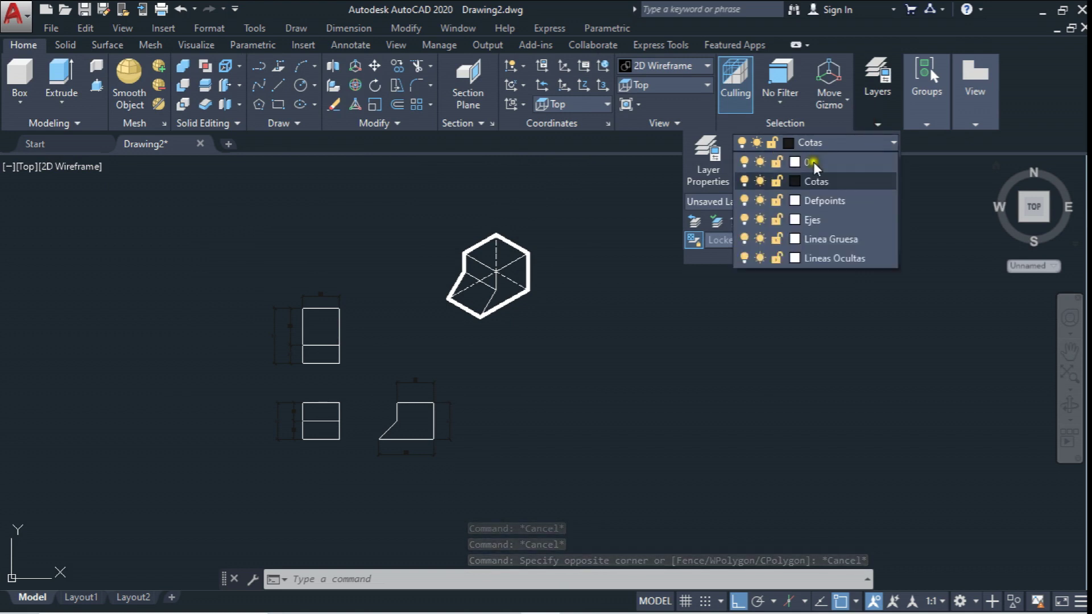
click(813, 162)
Step: Erase the five leftover objects, keeping the dimensioned views
mouse_move(638, 230)
middle_down()
mouse_move(487, 284)
mouse_move(555, 231)
middle_up()
scroll(559, 267, down, 2)
scroll(523, 281, up, 1)
scroll(523, 281, up, 1)
click(485, 290)
key(Escape)
key(Escape)
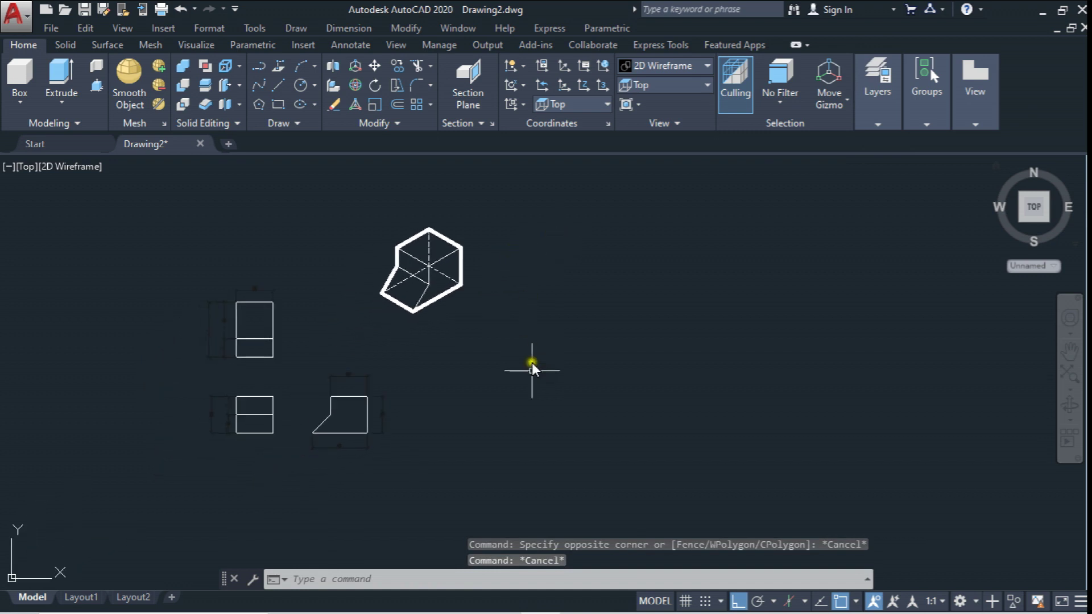
scroll(531, 363, down, 3)
key(Delete)
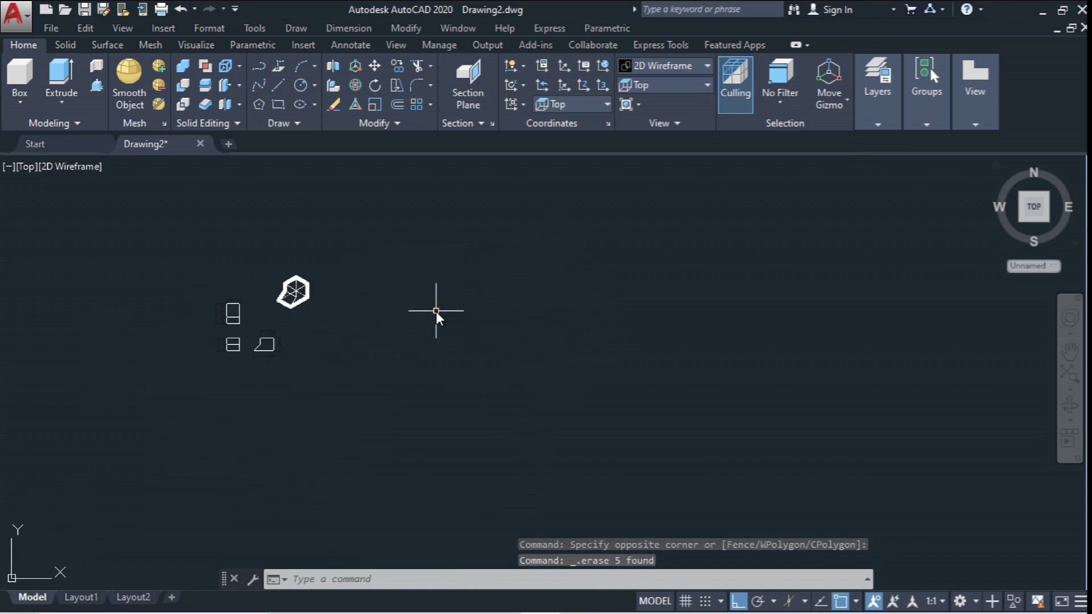
scroll(436, 312, up, 2)
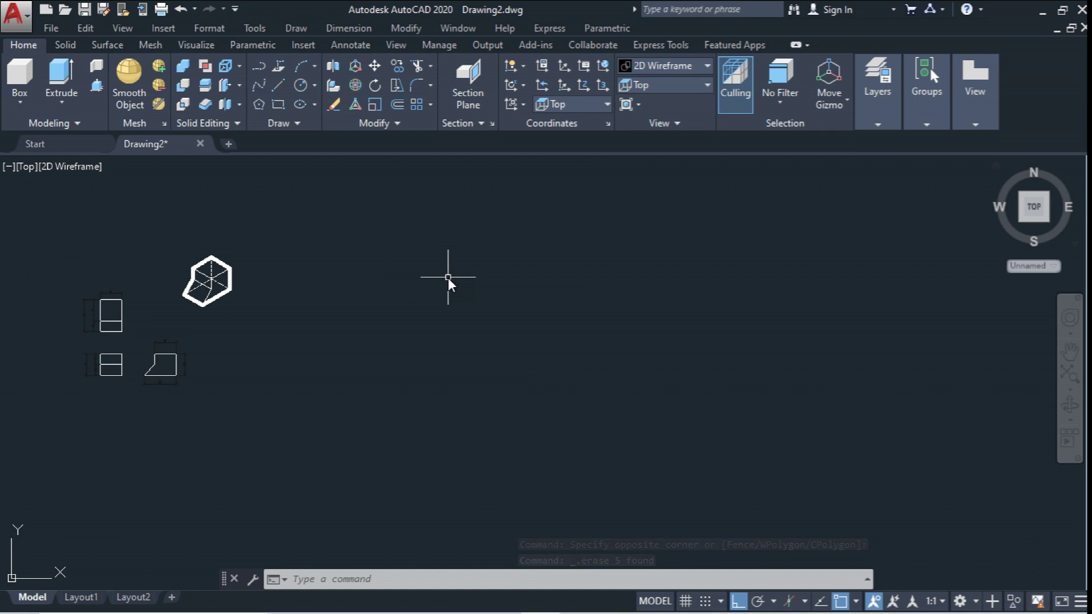
Step: Draw a 297 by 420 rectangle using the RECTANG Dimensions option
click(280, 104)
click(370, 435)
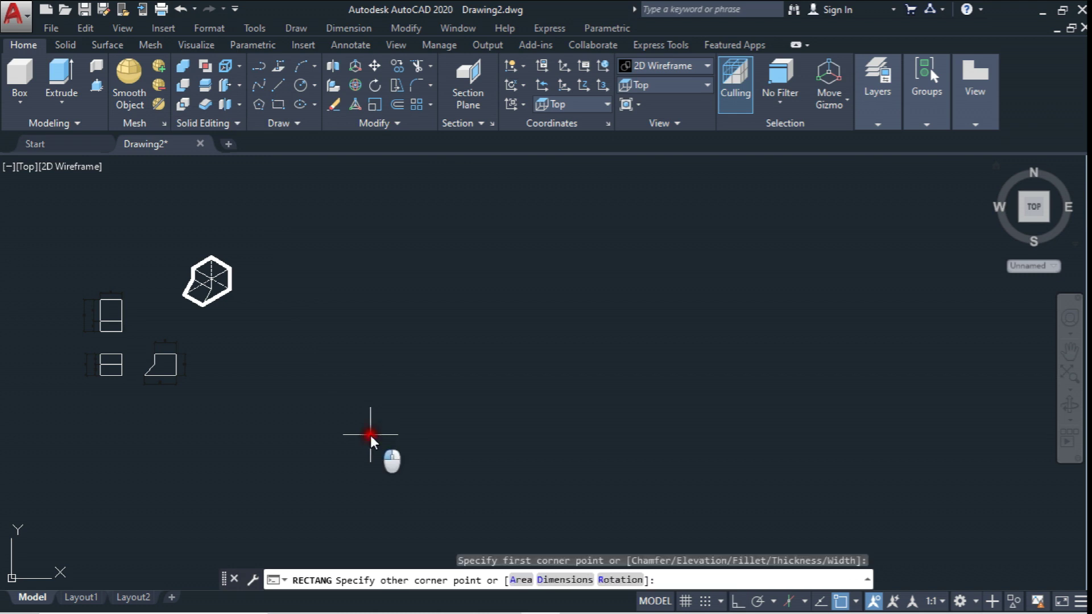
click(563, 580)
text(297)
key(Return)
text(420)
key(Return)
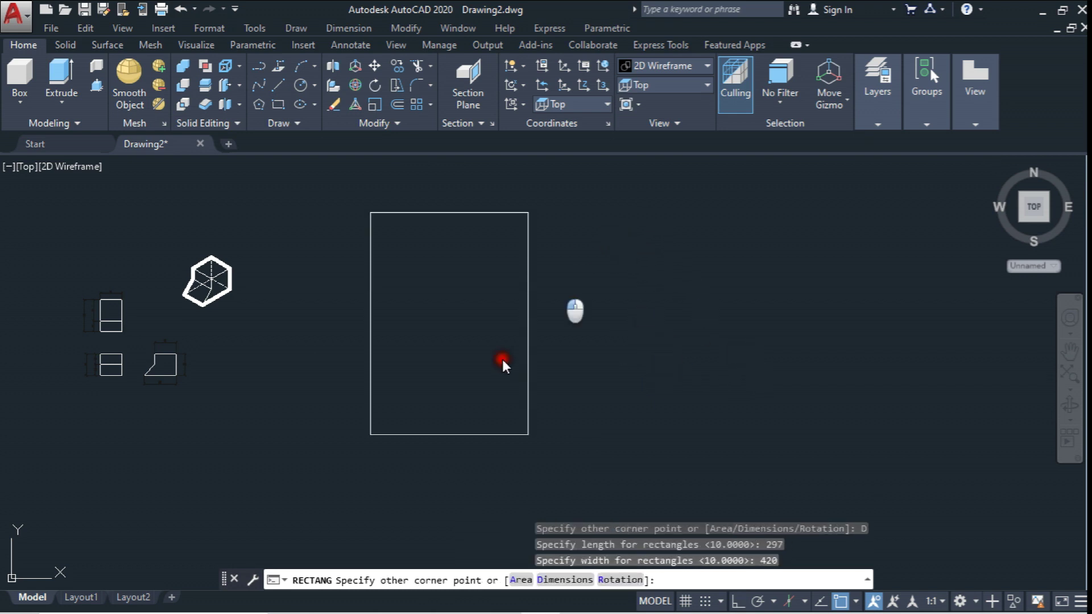
click(389, 399)
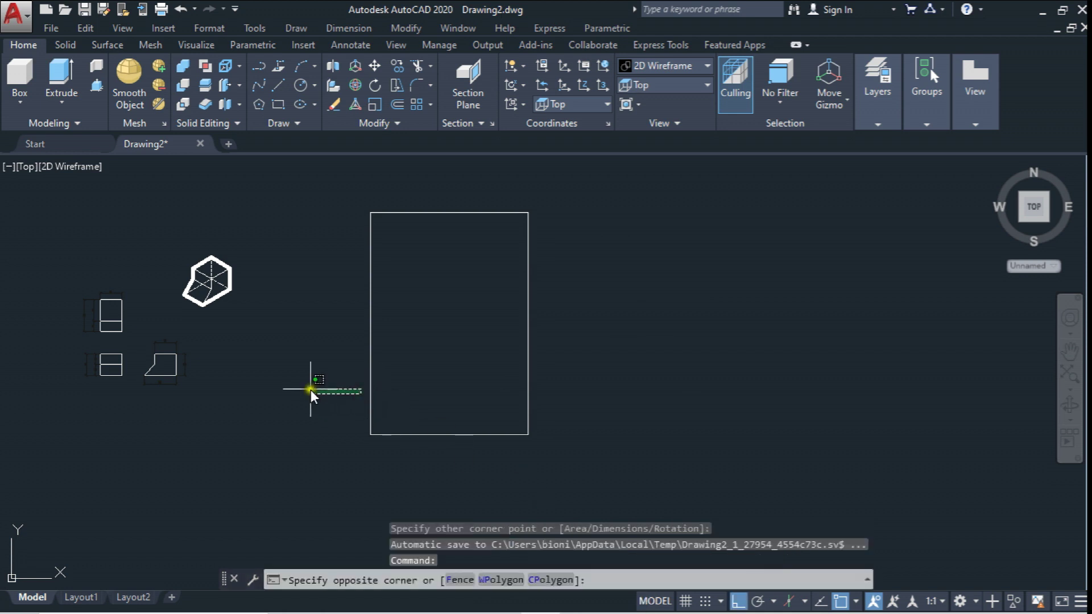
click(307, 387)
key(Escape)
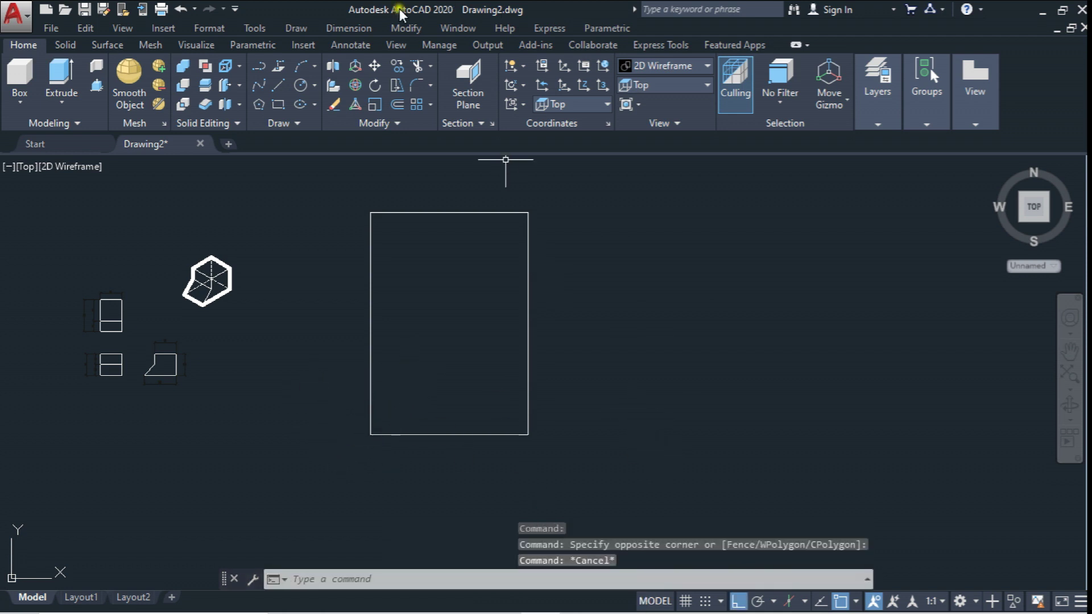
Step: Rotate the rectangle 90° about its bottom-right corner into landscape orientation
click(375, 85)
click(593, 346)
click(464, 379)
key(Return)
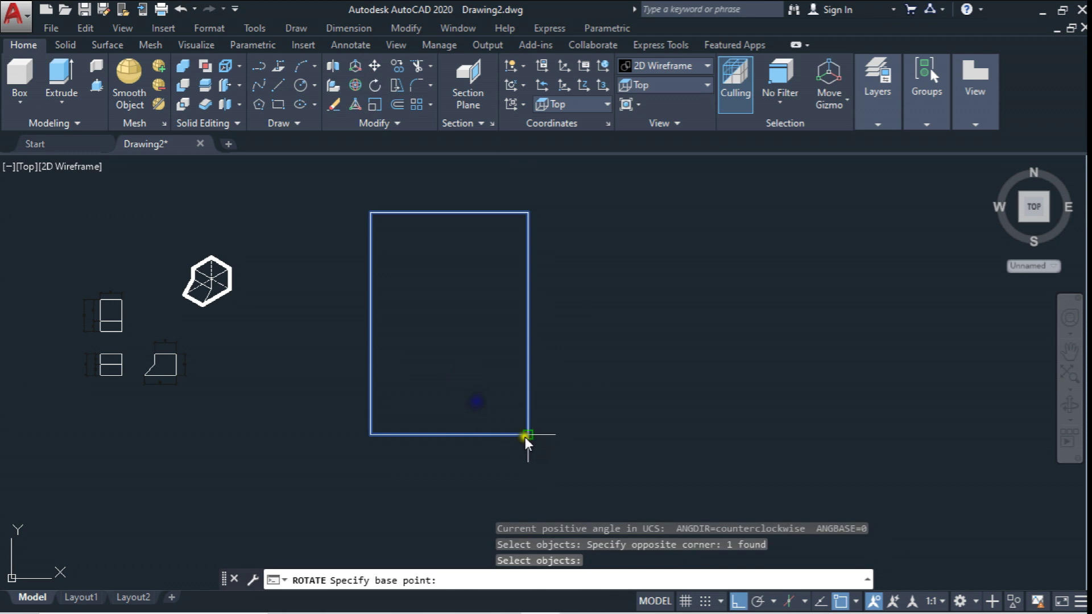
click(527, 435)
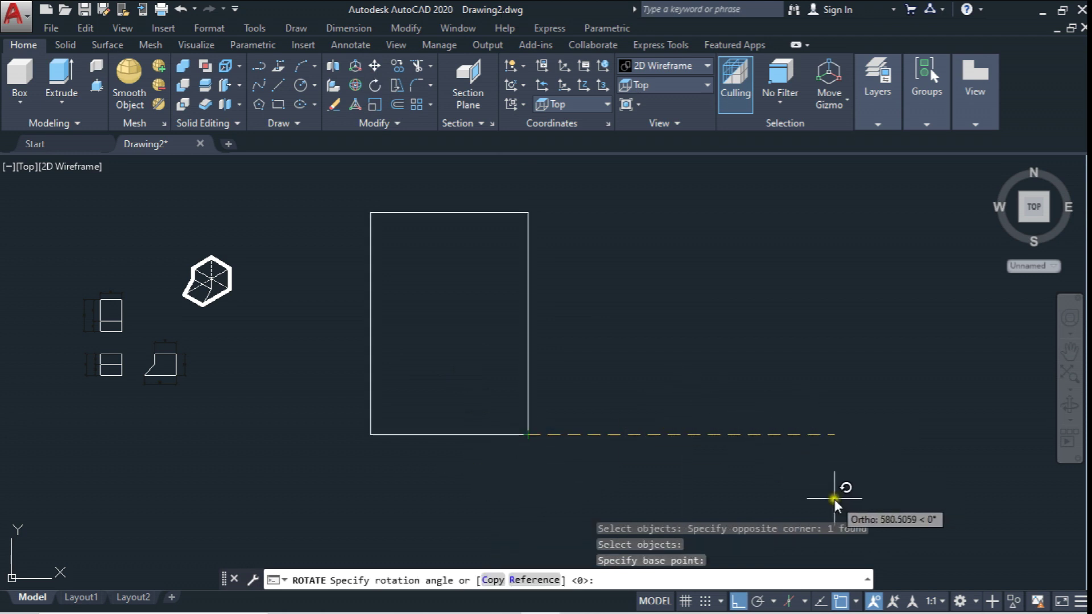
scroll(539, 411, down, 2)
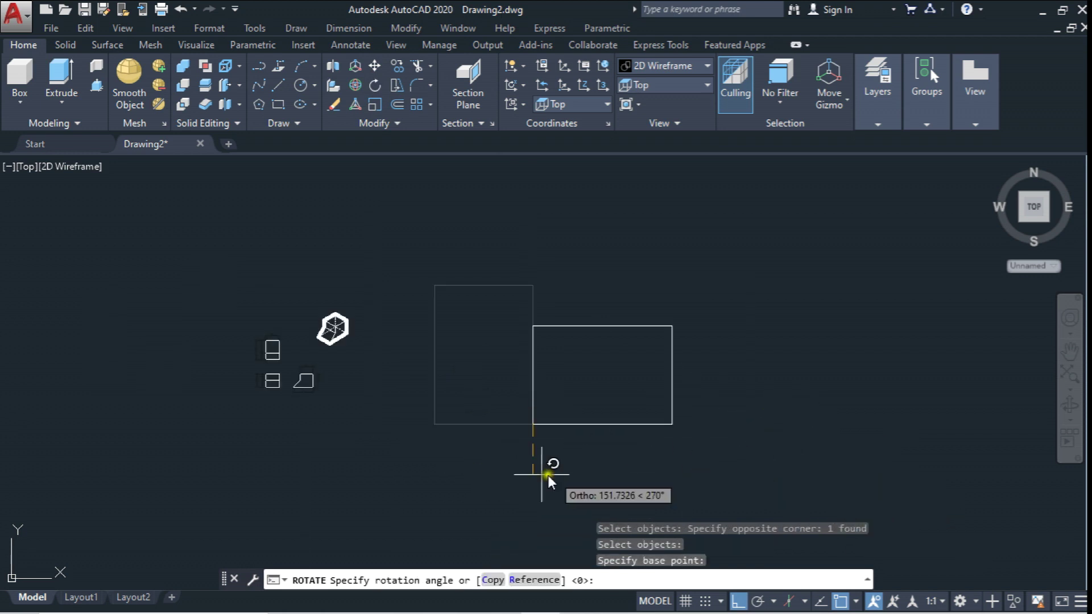
click(483, 504)
scroll(623, 408, up, 4)
middle_drag(569, 360, 526, 360)
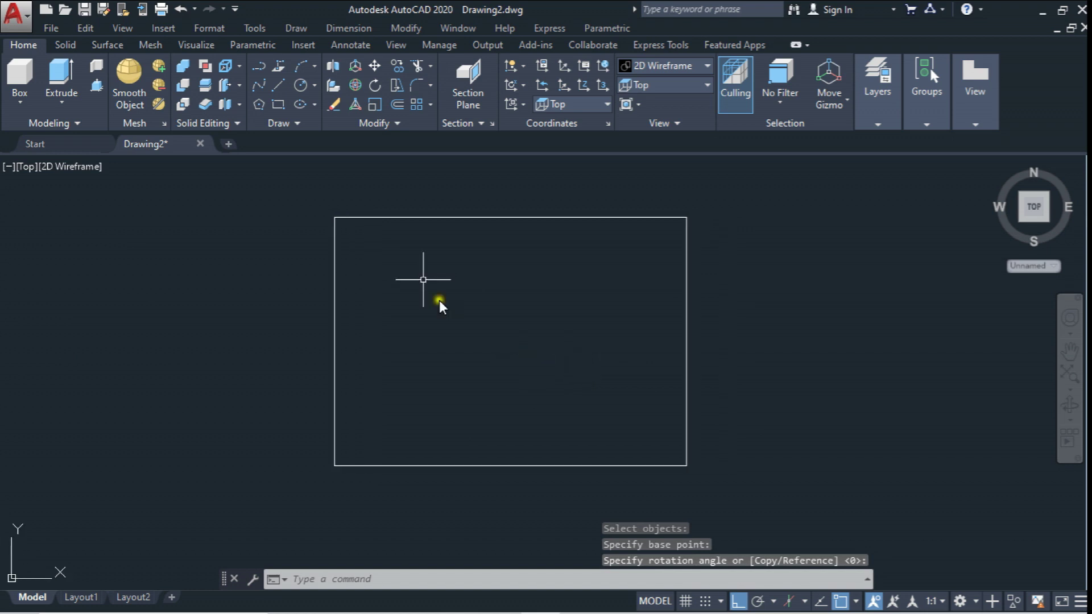
Step: Draw a 10-unit tick downward from the sheet's top edge
click(280, 85)
click(511, 218)
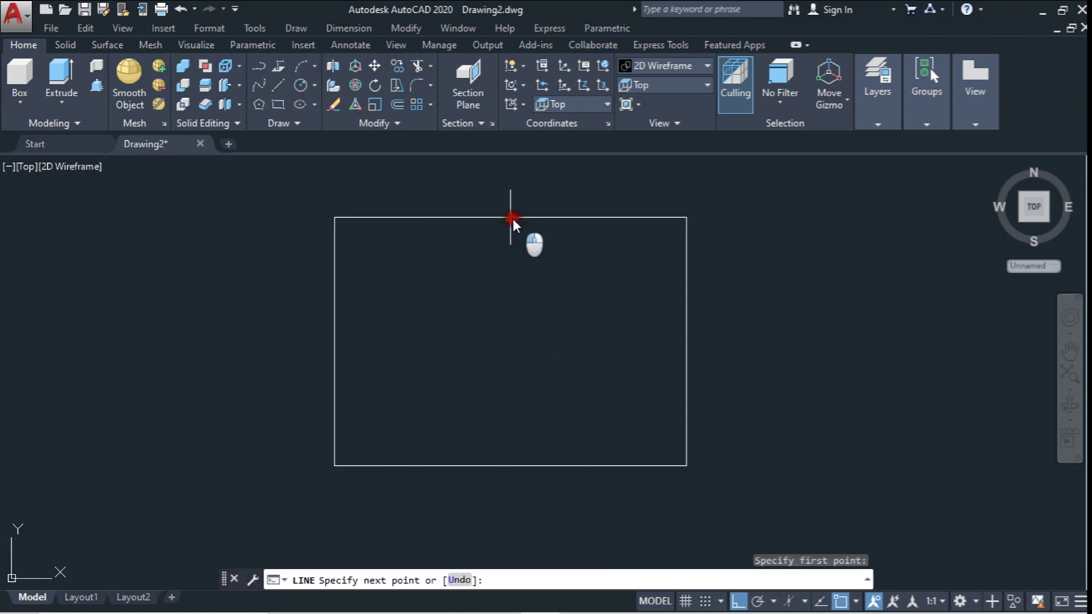
text(10)
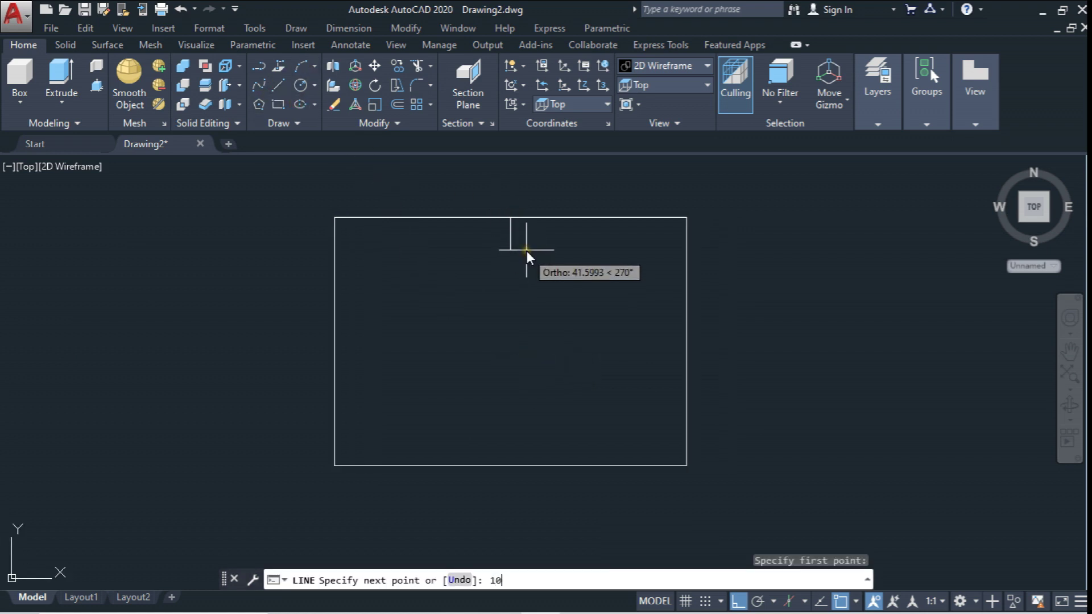
key(Return)
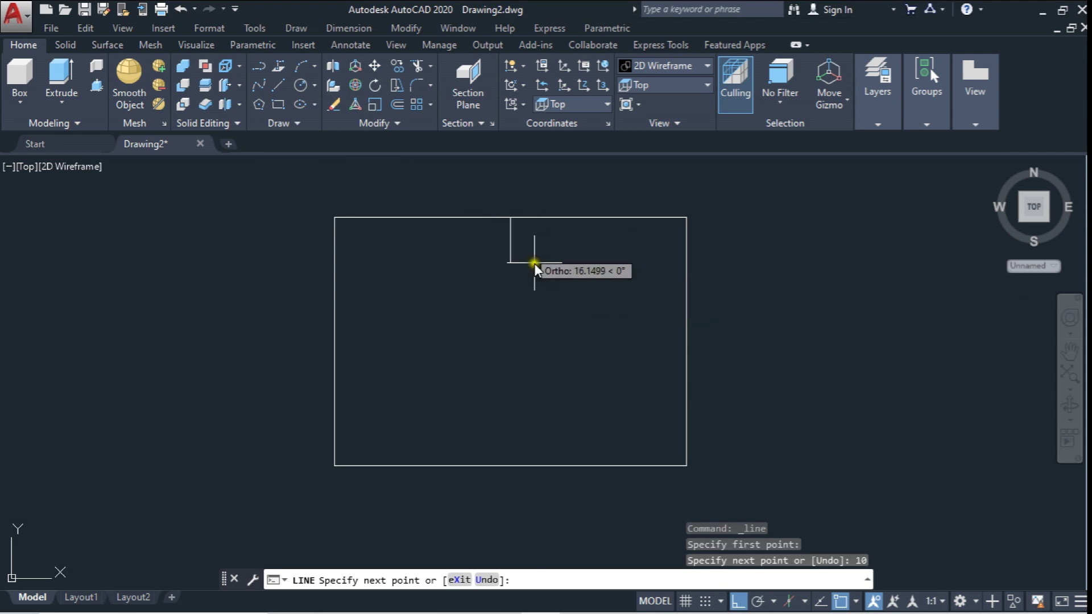
key(Escape)
scroll(508, 188, up, 4)
middle_drag(508, 188, 495, 186)
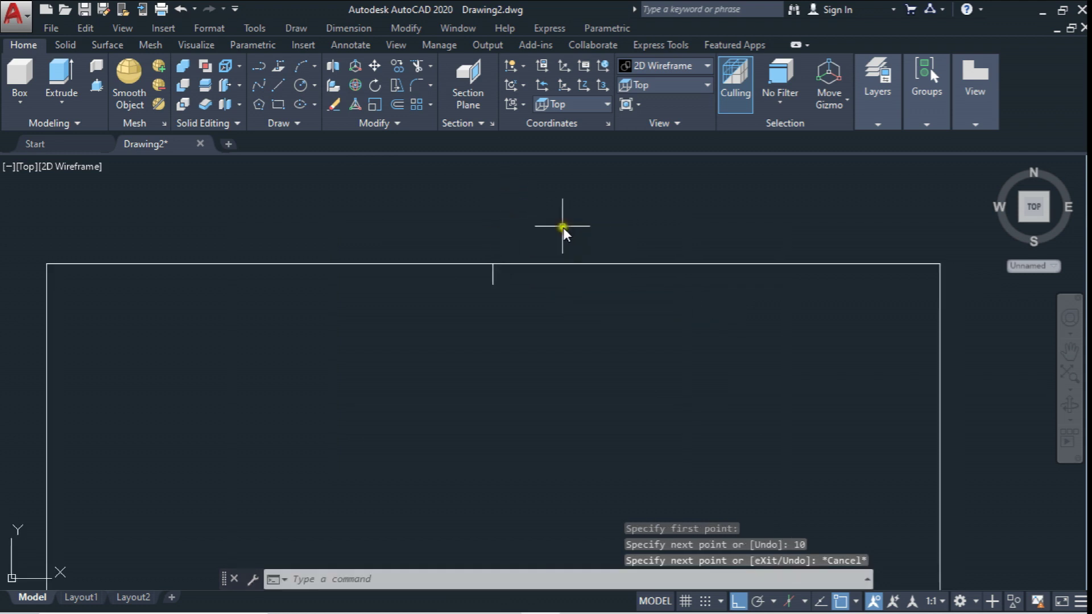
middle_drag(546, 225, 538, 223)
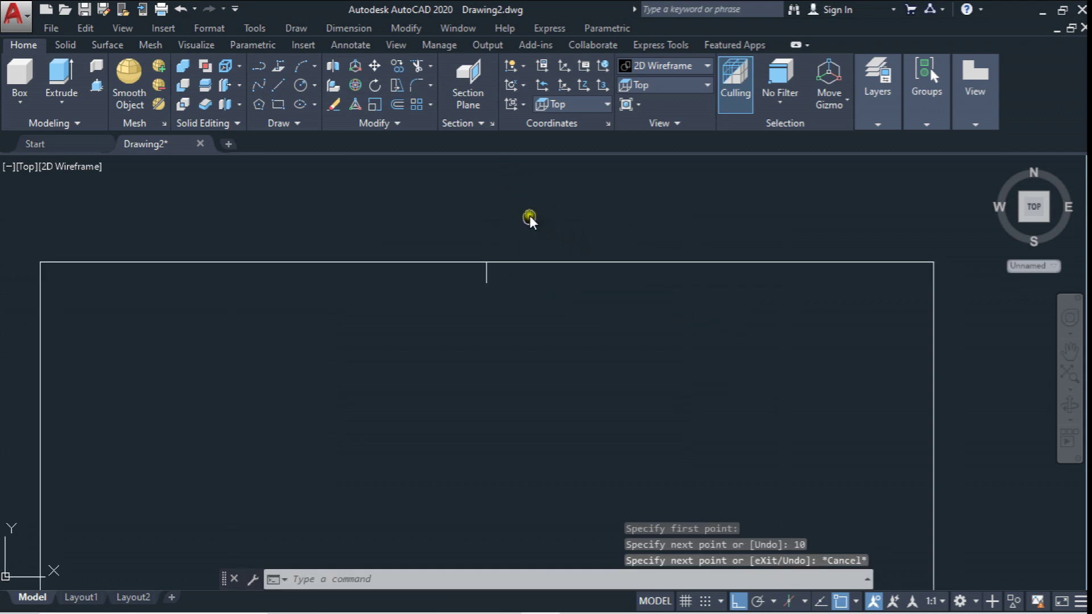
Step: Offset the sheet outline inward through the tick's end to create the inner border
click(404, 103)
key(Escape)
key(Escape)
click(396, 104)
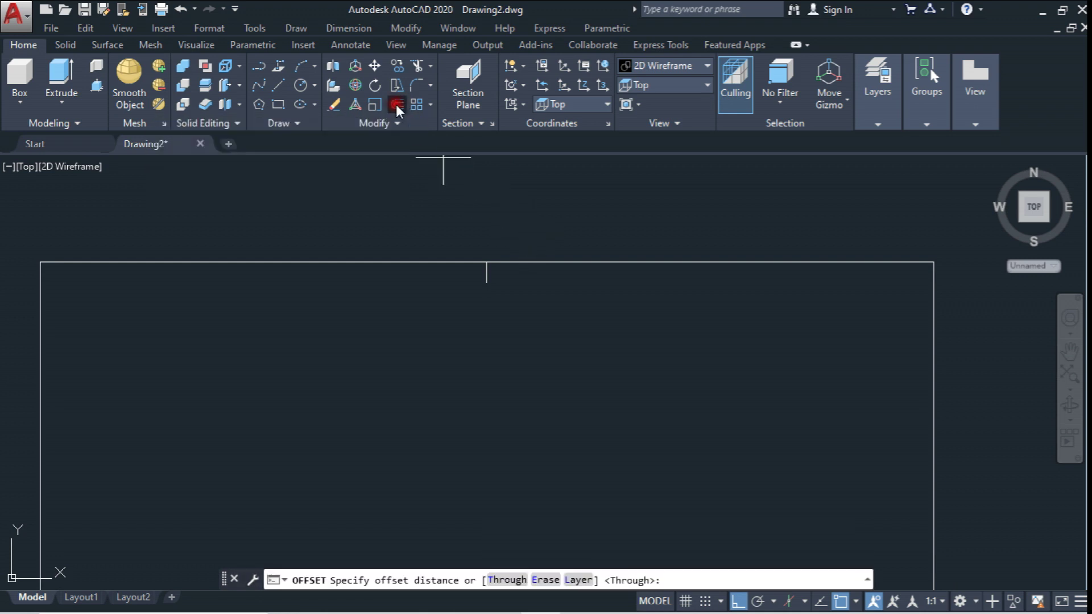
key(Return)
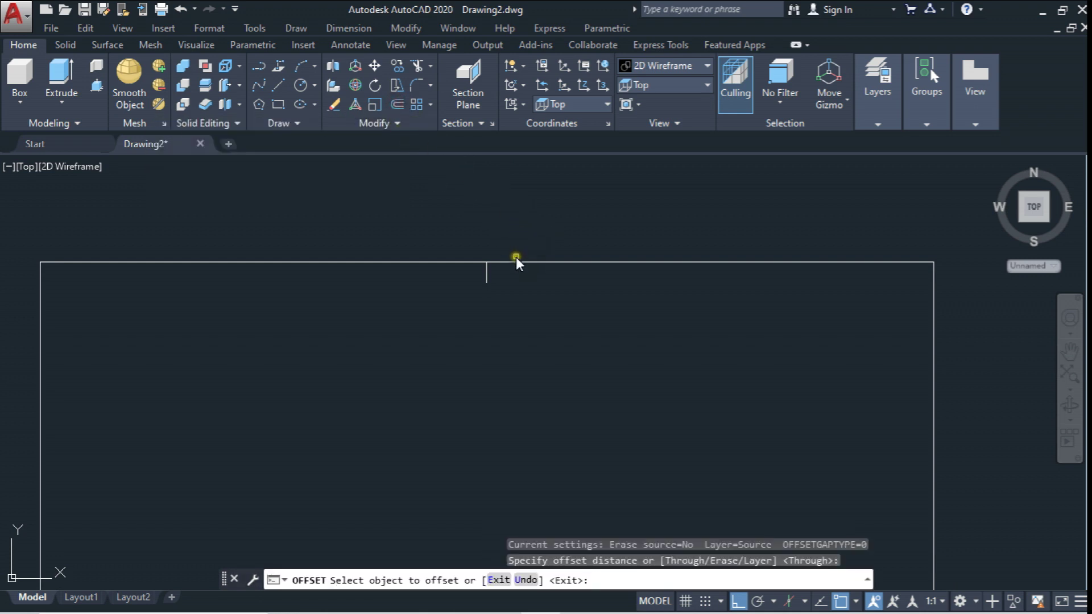
click(517, 262)
scroll(500, 281, up, 5)
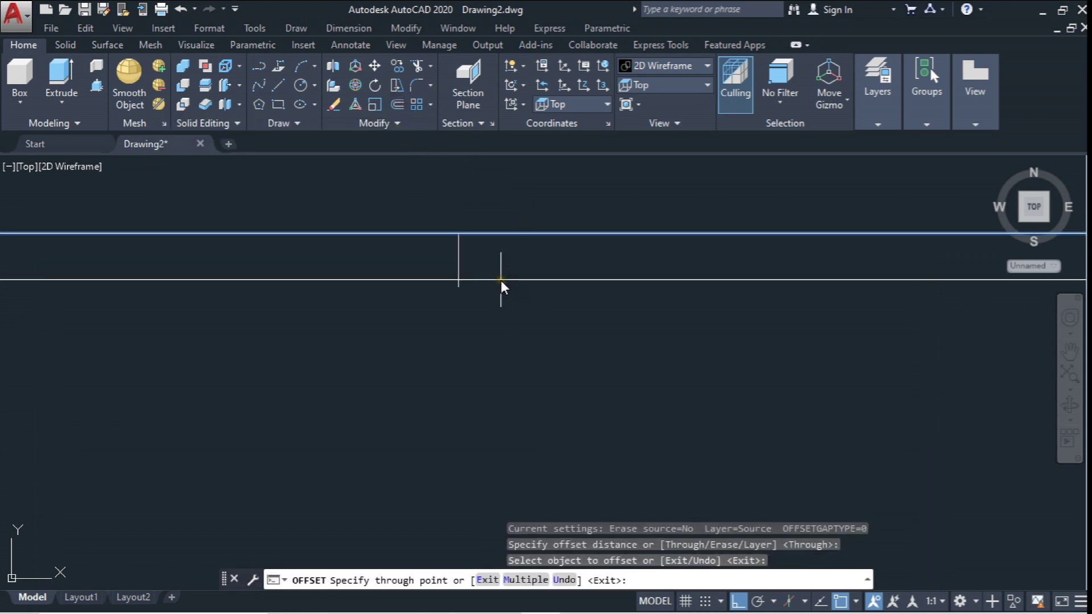
click(458, 291)
scroll(484, 258, down, 8)
key(Escape)
Step: Draw a 20-unit line from the outer border's left edge
click(472, 244)
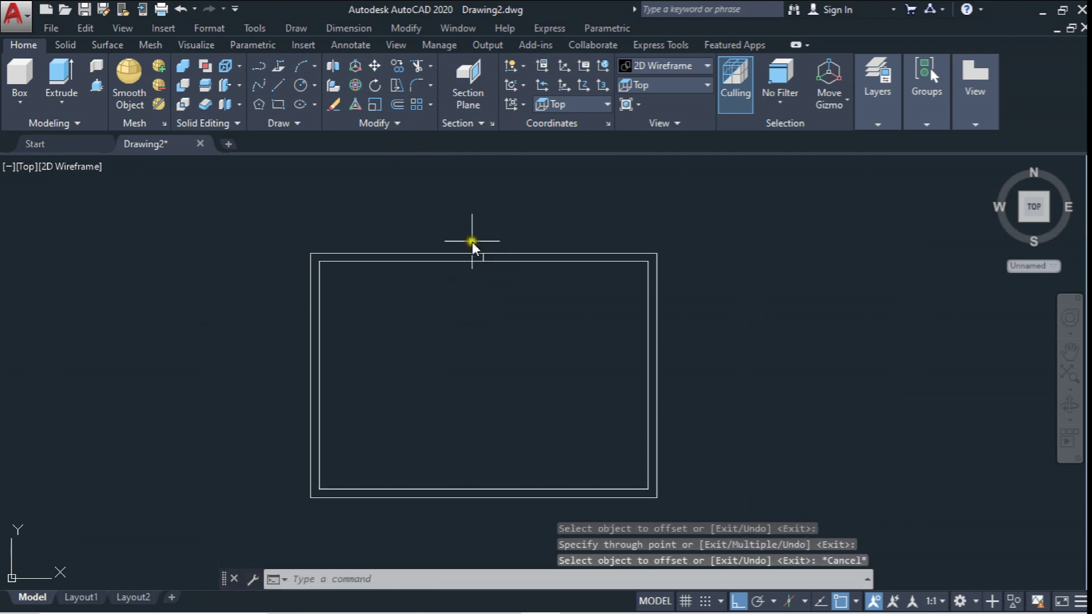
key(Escape)
scroll(406, 328, up, 3)
key(l)
key(Return)
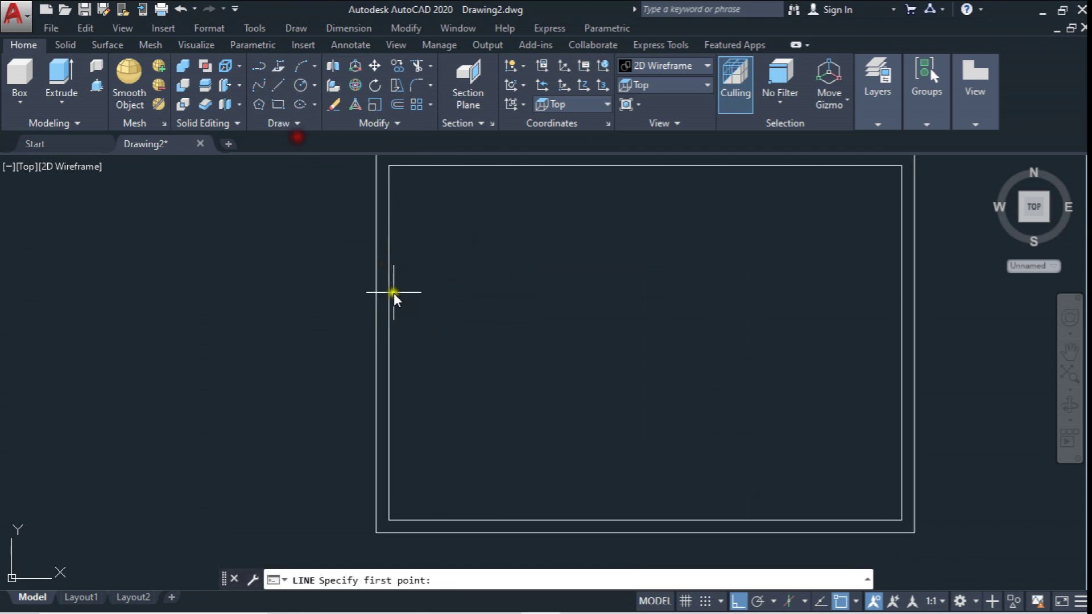
click(376, 343)
text(20)
key(Return)
key(Escape)
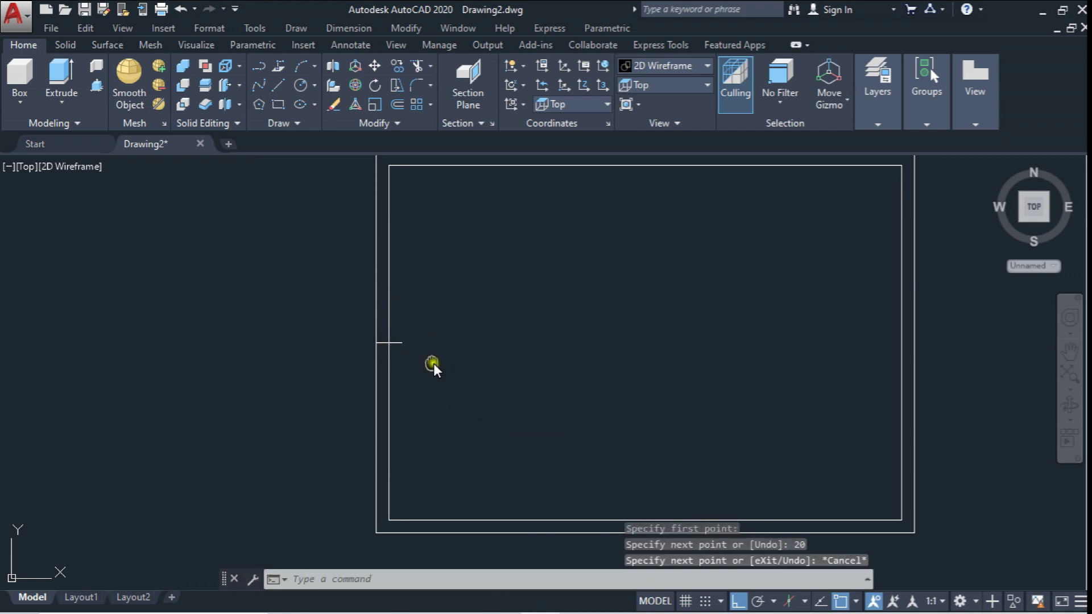
middle_drag(356, 227, 336, 245)
Step: Draw a vertical line upward from the short line's end
click(279, 86)
click(383, 362)
middle_drag(384, 363, 378, 433)
click(384, 195)
key(Escape)
mouse_move(421, 307)
middle_down()
mouse_move(424, 268)
mouse_move(394, 261)
middle_up()
click(398, 262)
click(372, 275)
click(391, 300)
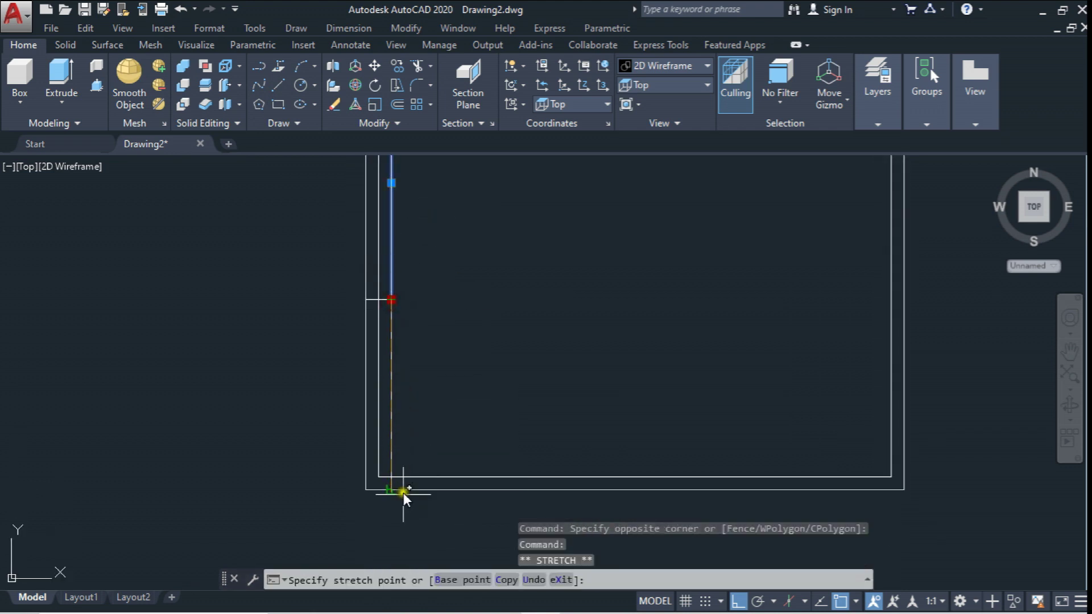
click(404, 512)
key(Escape)
Step: Erase the leftover short horizontal line
middle_drag(407, 354, 410, 395)
click(305, 293)
click(403, 364)
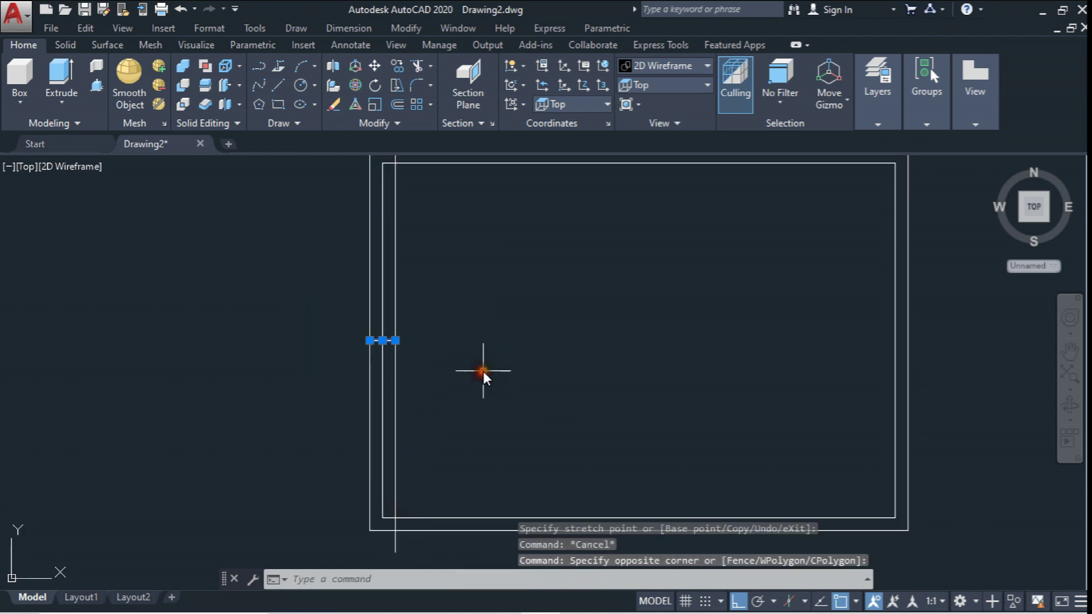
key(Delete)
middle_drag(464, 282, 462, 347)
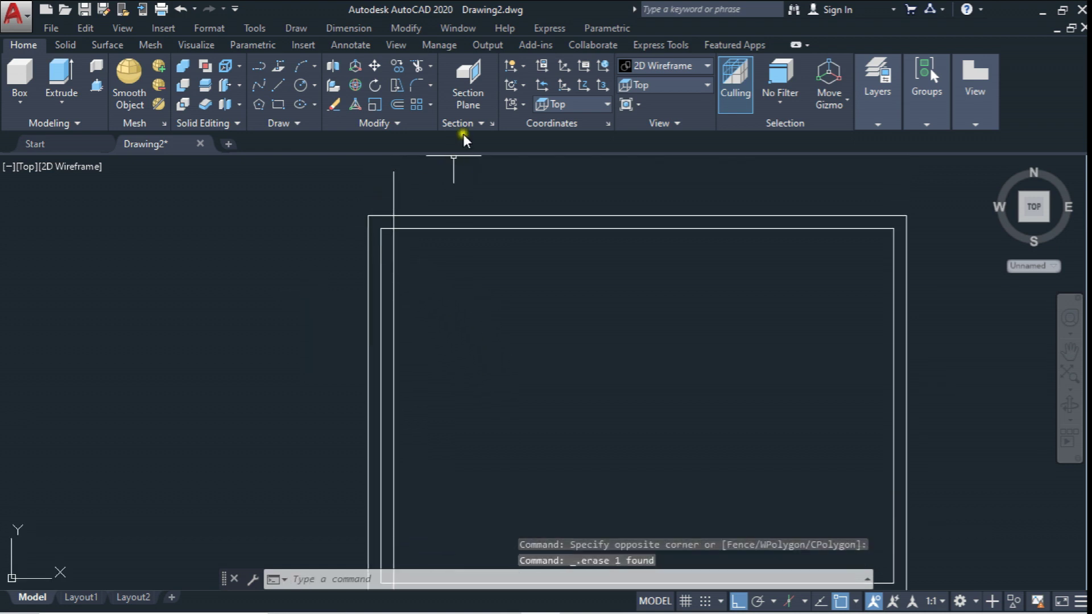
Step: Trim the stray line ends at the corners using the inner rectangle as cutting edge
click(418, 71)
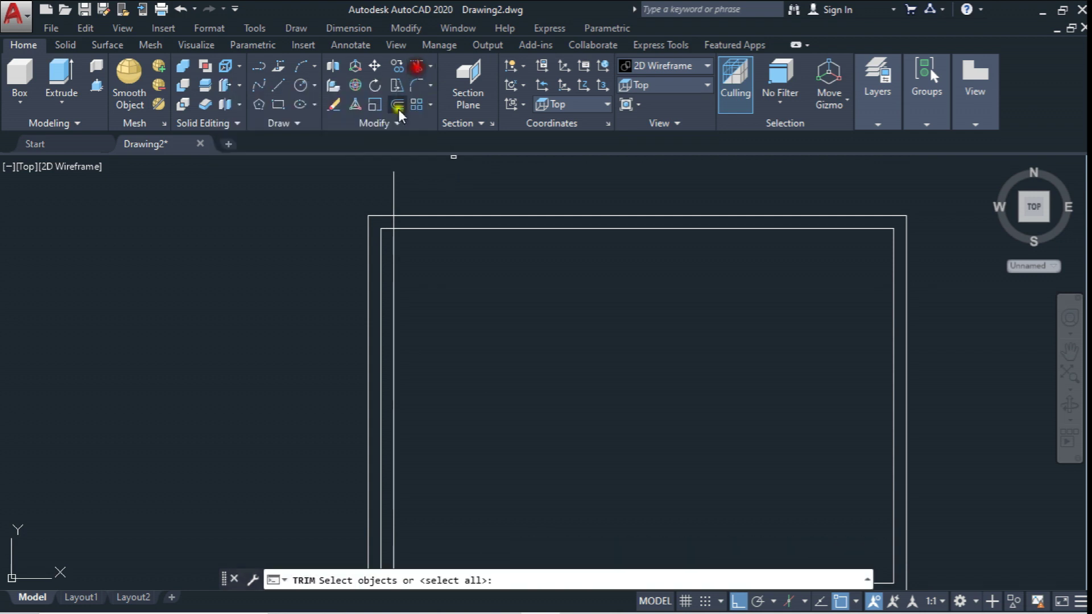
click(381, 246)
key(Return)
scroll(408, 240, up, 4)
click(350, 233)
click(347, 209)
scroll(355, 239, down, 4)
scroll(357, 261, up, 3)
scroll(318, 262, up, 3)
click(290, 241)
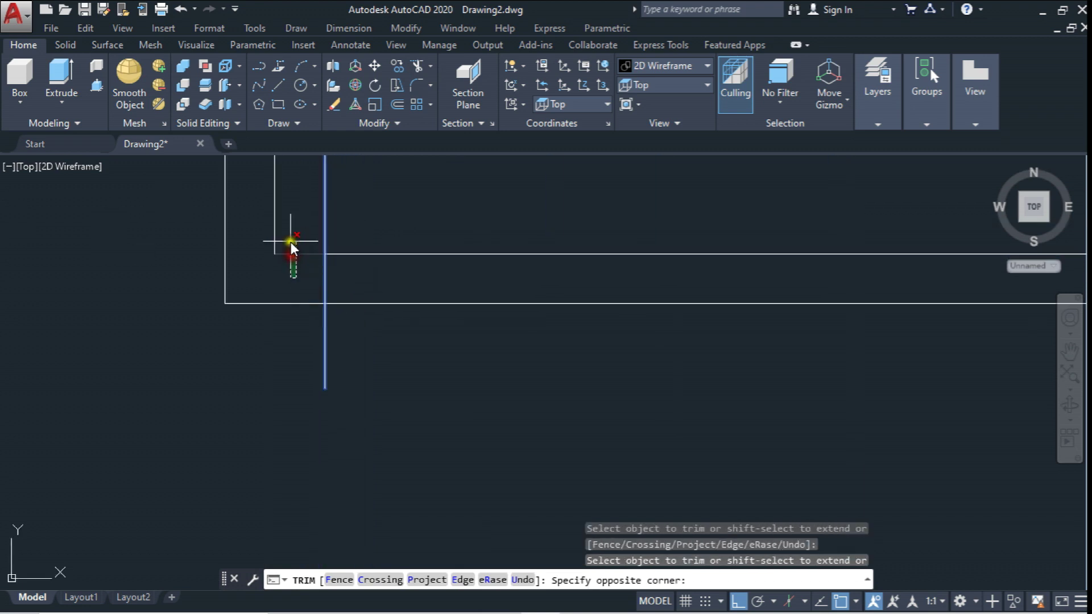
click(299, 289)
scroll(302, 313, down, 3)
scroll(324, 364, down, 2)
scroll(333, 386, down, 2)
key(Escape)
scroll(333, 278, up, 4)
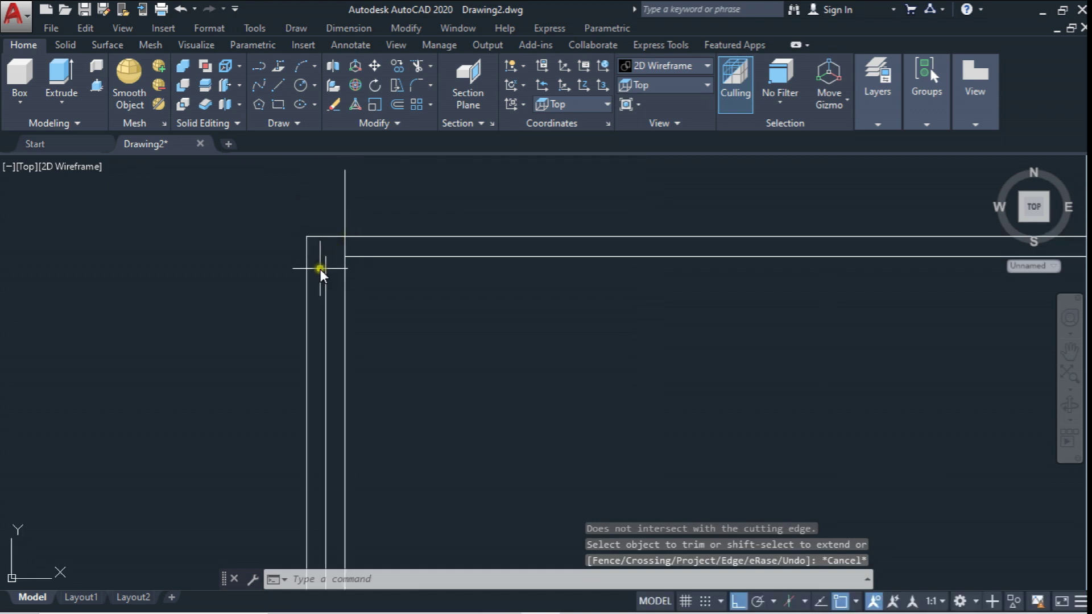
Step: Erase the extra vertical line and pull the remaining one's bottom end up to the horizontal line
click(322, 273)
key(Delete)
click(345, 283)
scroll(352, 285, down, 3)
scroll(349, 464, up, 3)
scroll(329, 508, up, 1)
middle_drag(329, 507, 345, 430)
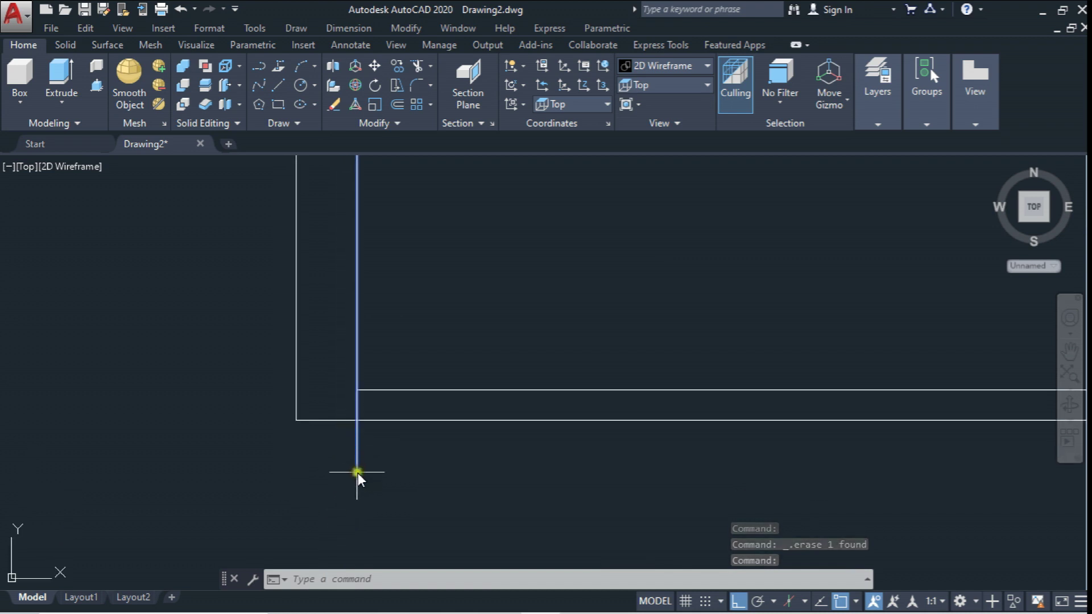
click(357, 472)
click(366, 400)
Step: Stretch the vertical line's top end down to the inner border edge
scroll(360, 391, down, 5)
scroll(370, 318, up, 2)
scroll(353, 239, up, 5)
click(361, 197)
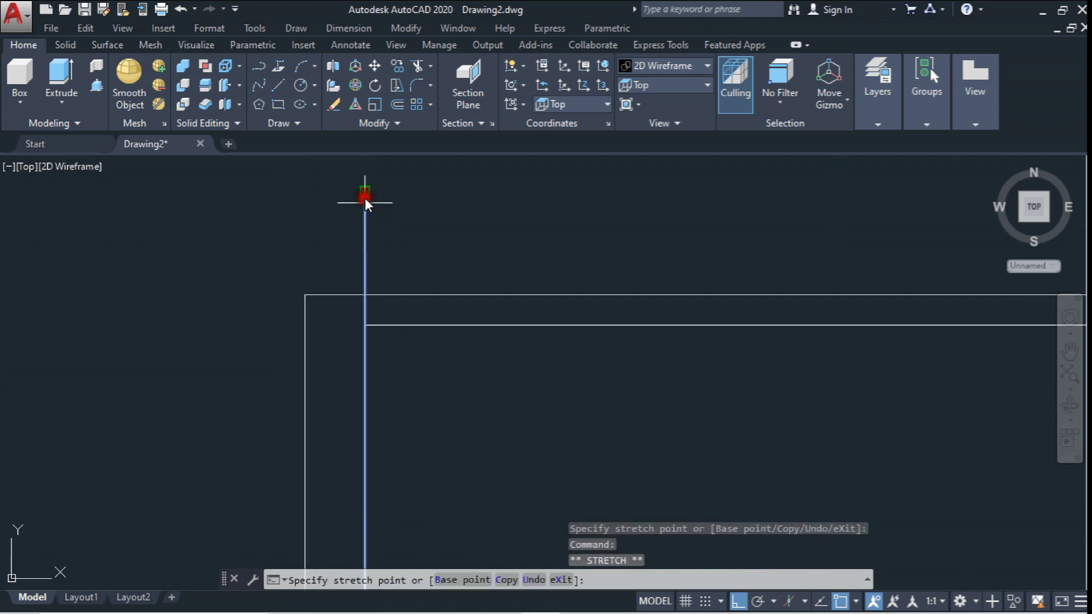
click(364, 329)
scroll(365, 293, down, 5)
key(Escape)
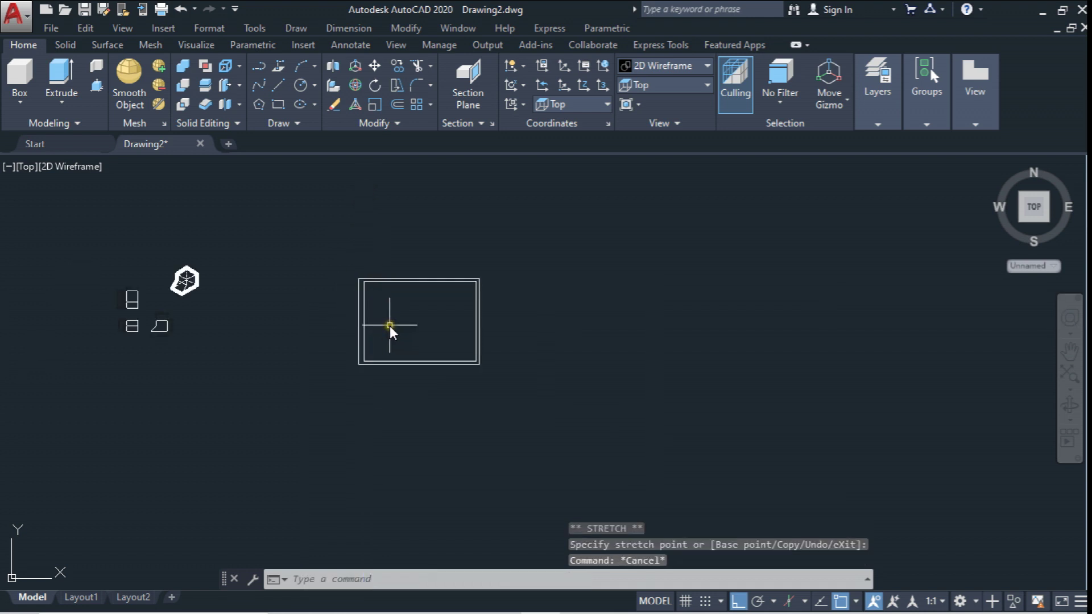
scroll(390, 326, up, 5)
scroll(384, 342, up, 2)
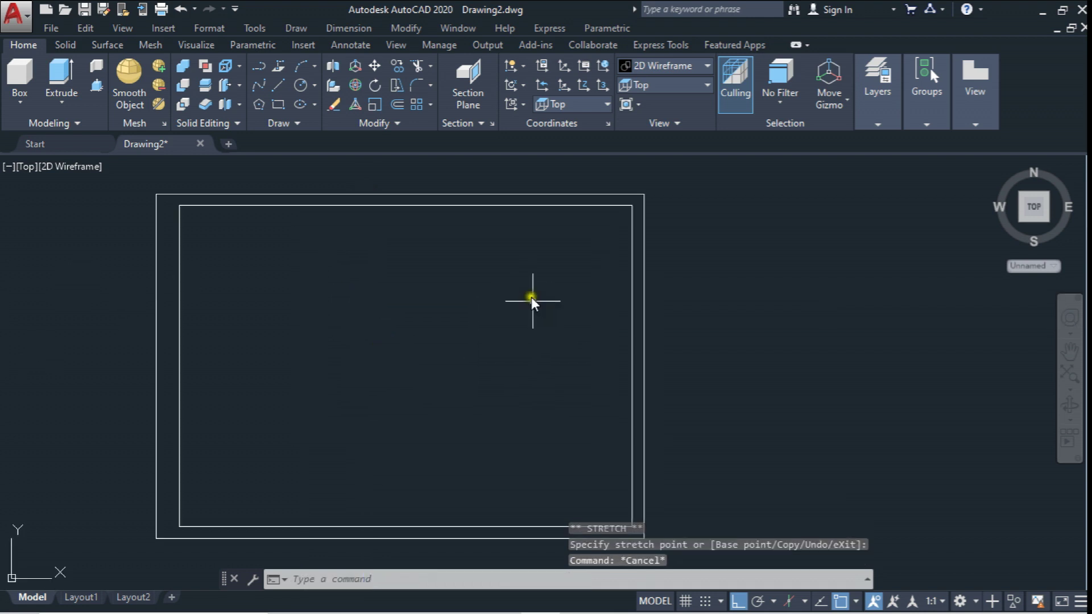
Step: Draw a line starting on the frame's right edge with a 3-unit segment
click(282, 82)
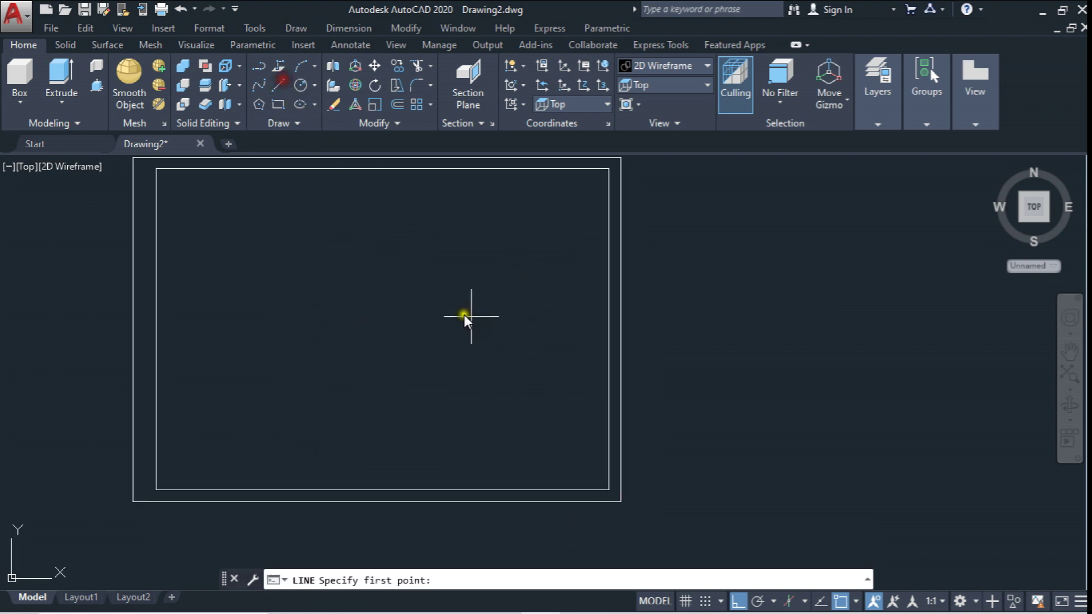
click(606, 329)
scroll(602, 334, up, 4)
scroll(601, 324, up, 2)
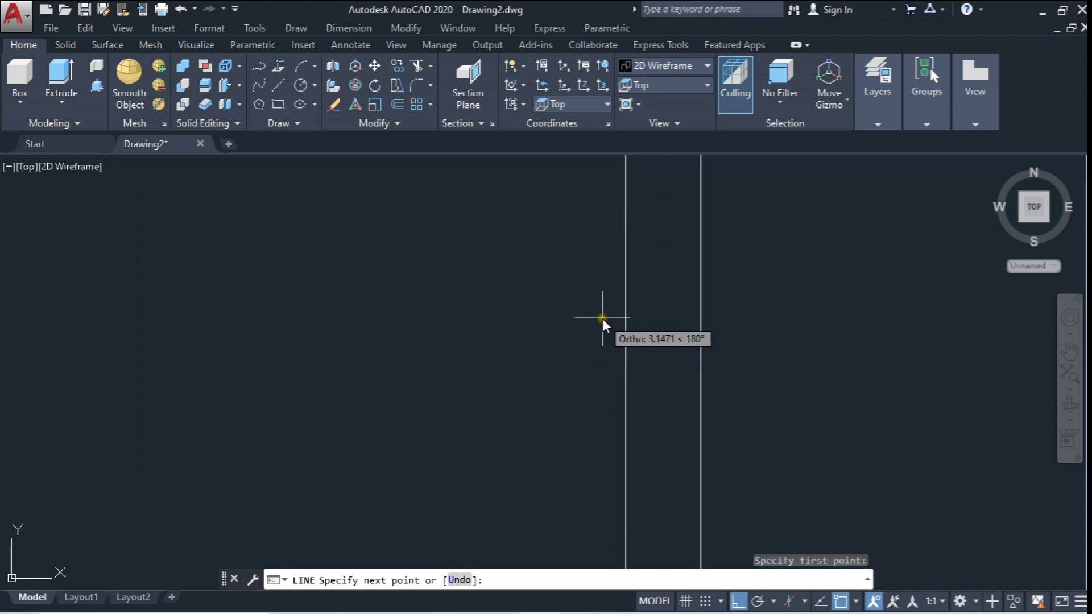
text(3)
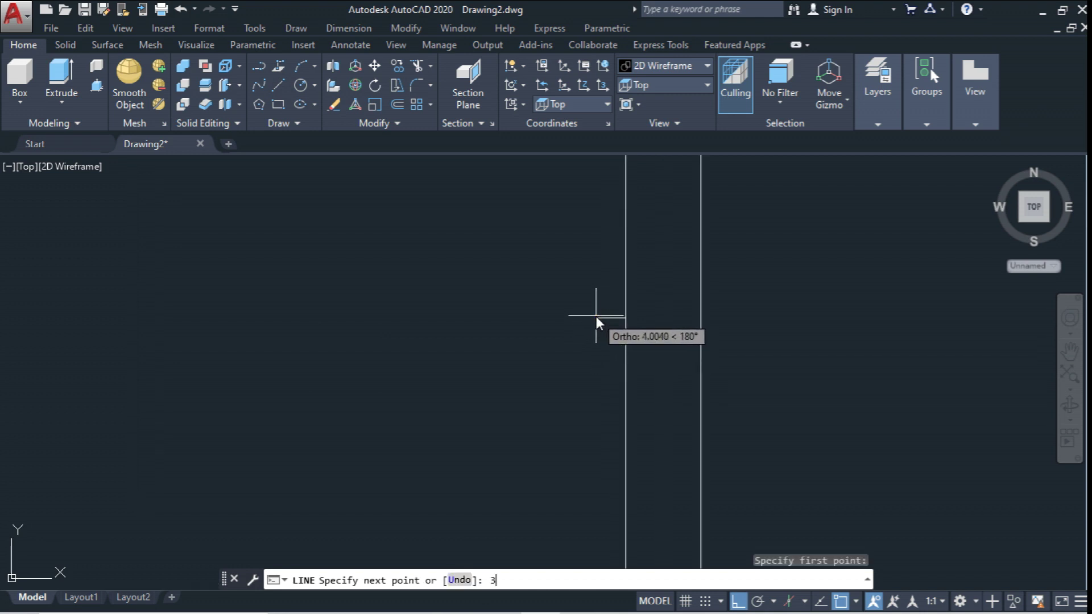
key(Return)
scroll(583, 301, down, 5)
scroll(582, 301, down, 5)
scroll(582, 333, up, 4)
scroll(583, 334, up, 2)
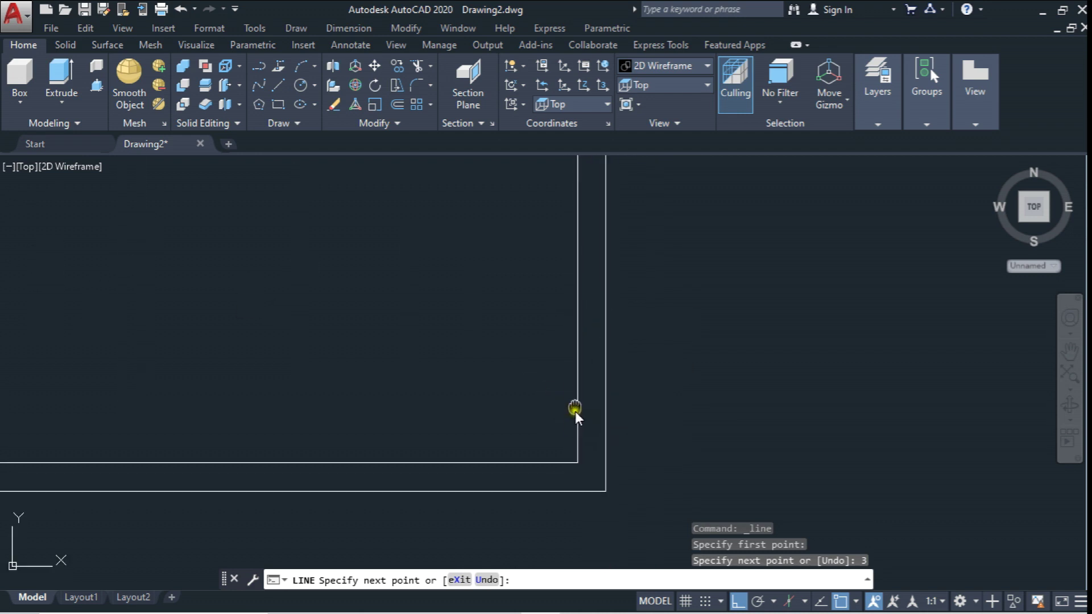
click(577, 444)
key(Escape)
Step: Draw a horizontal line starting at the frame's top-right corner
scroll(603, 421, down, 2)
scroll(574, 364, up, 3)
click(553, 369)
scroll(522, 556, down, 3)
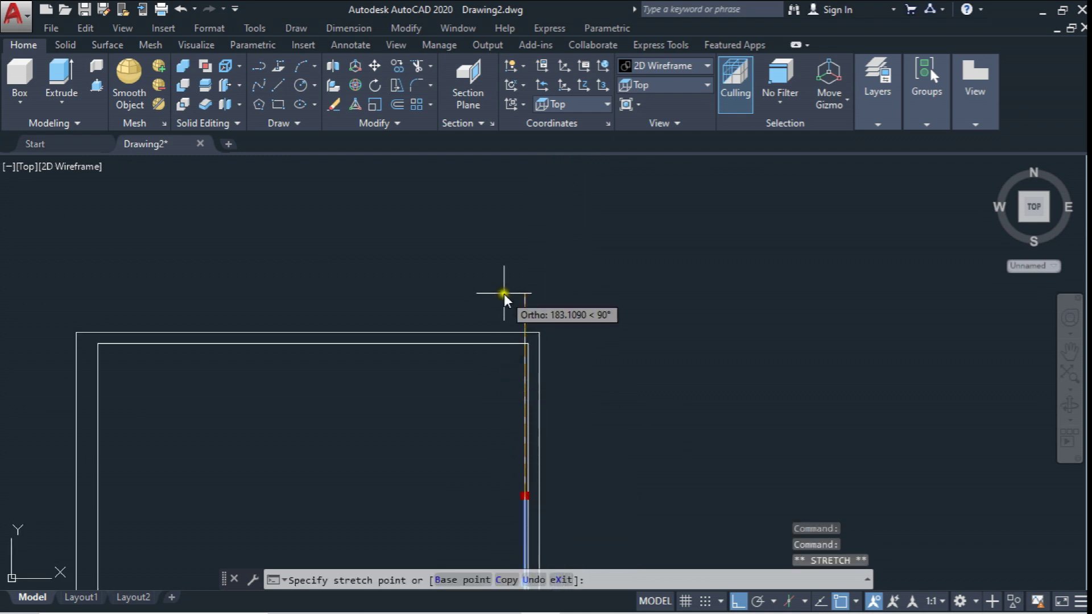
key(Escape)
scroll(521, 398, up, 2)
scroll(520, 364, up, 2)
click(278, 86)
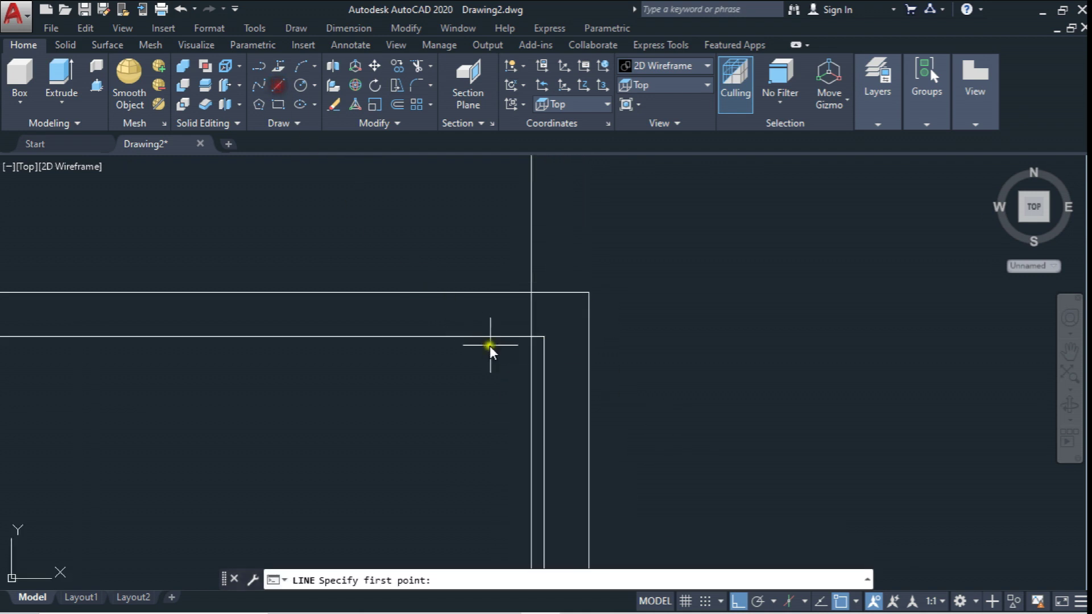
click(530, 338)
click(895, 356)
key(Escape)
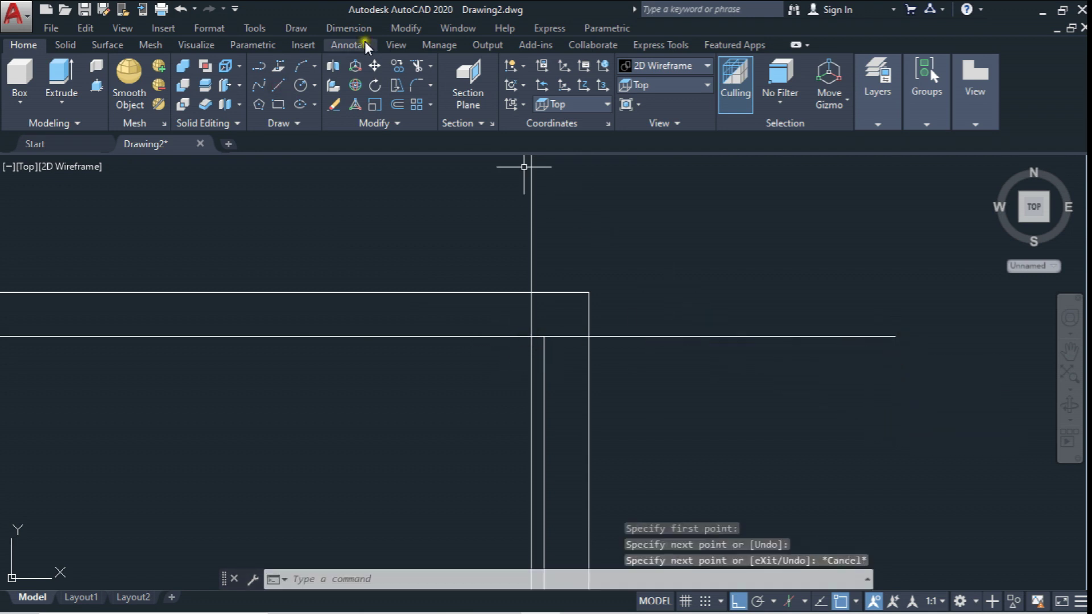
Step: Move the new horizontal line down 3 units
click(374, 65)
click(778, 288)
click(711, 380)
key(Return)
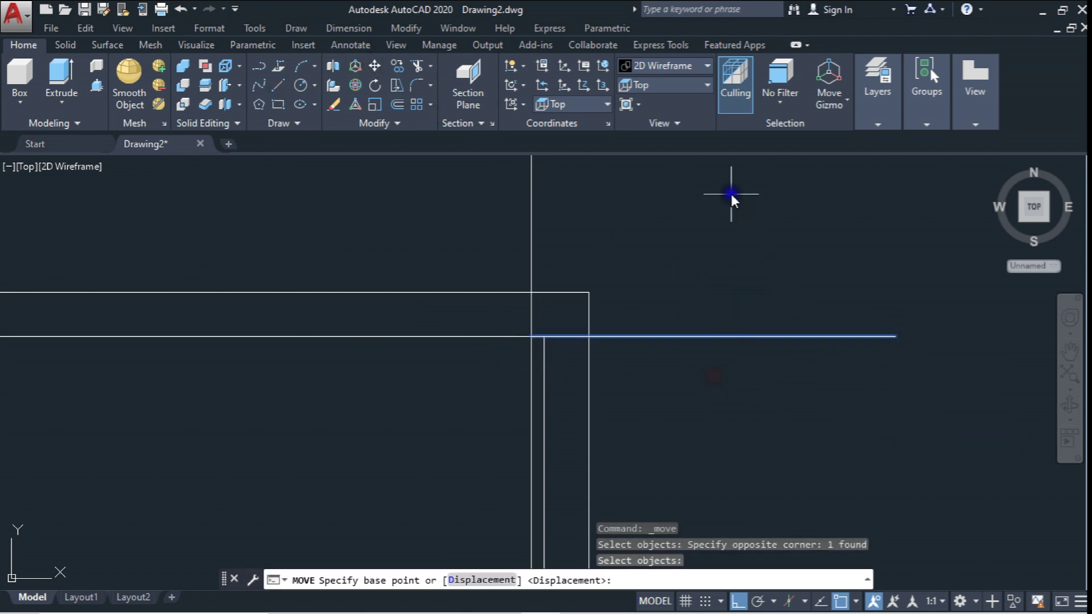
click(732, 198)
text(3)
key(Return)
key(Escape)
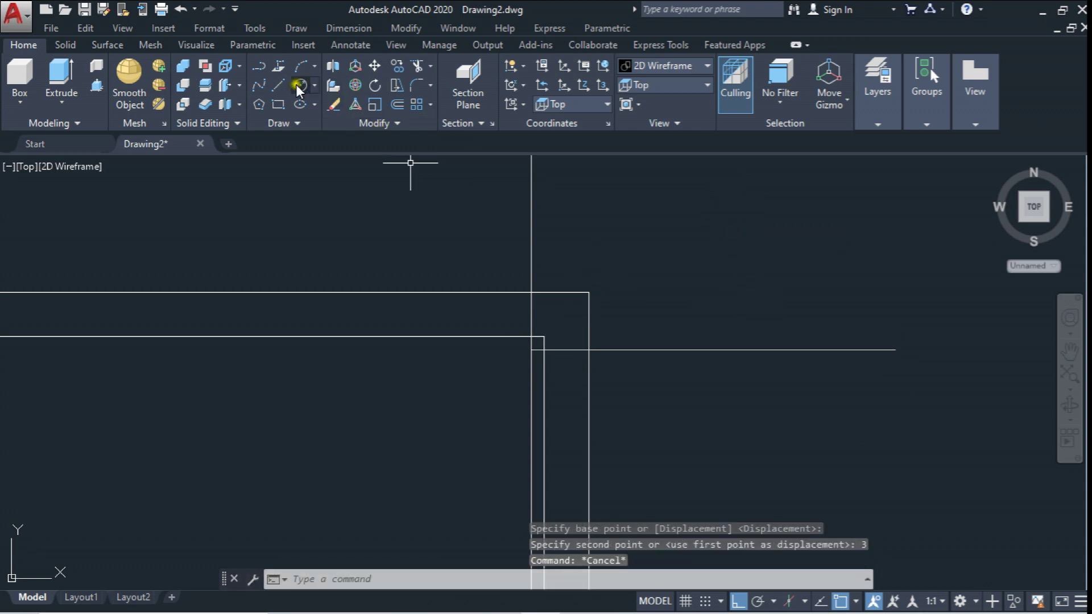
Step: Draw a 60-unit horizontal line from the intersection
click(278, 86)
click(526, 350)
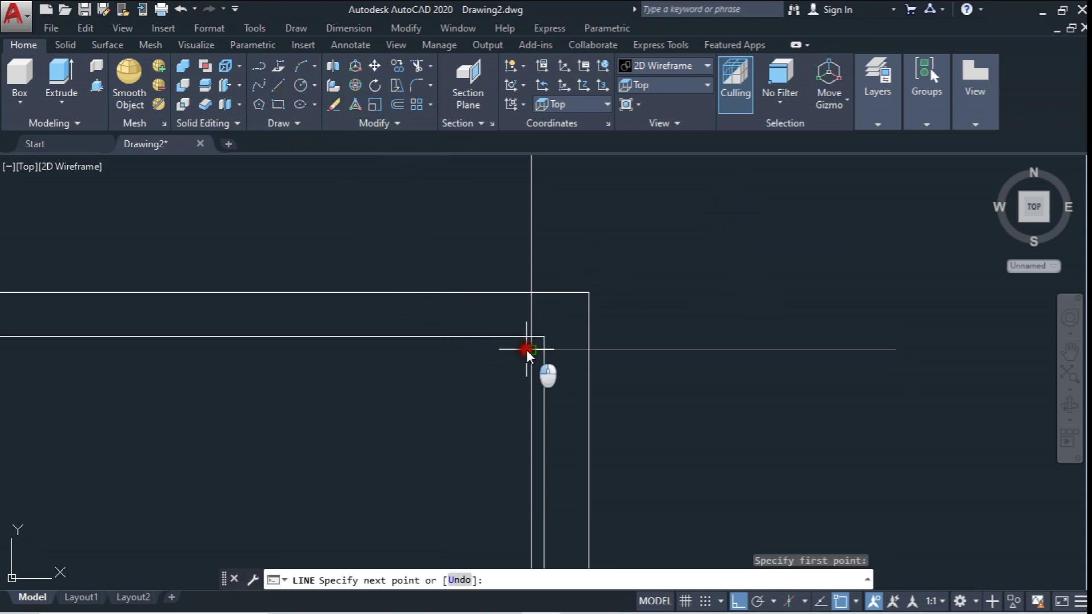
text(6)
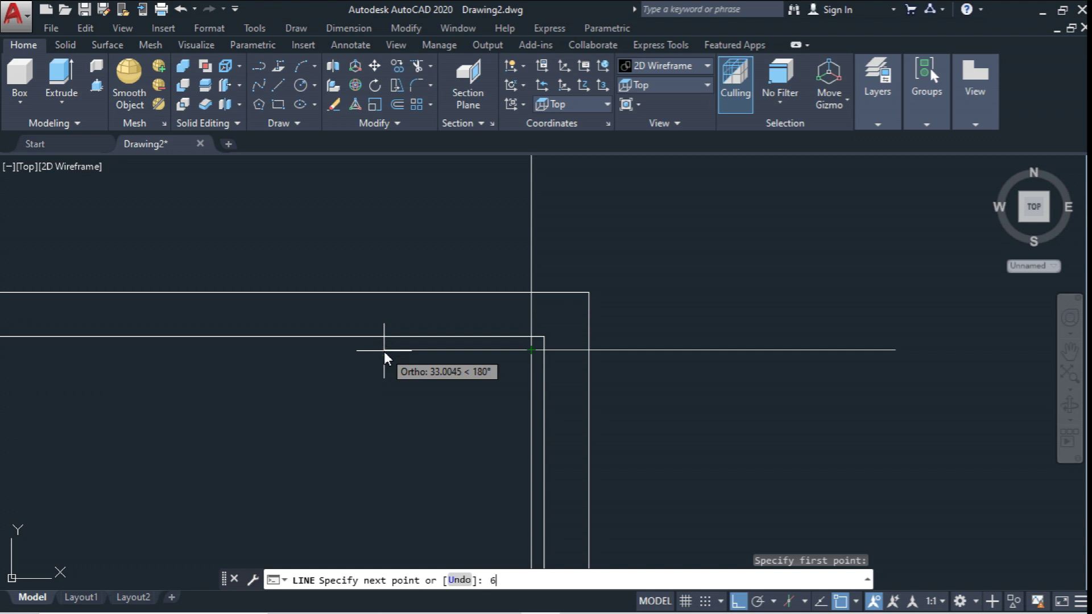
text(0)
key(Return)
key(Escape)
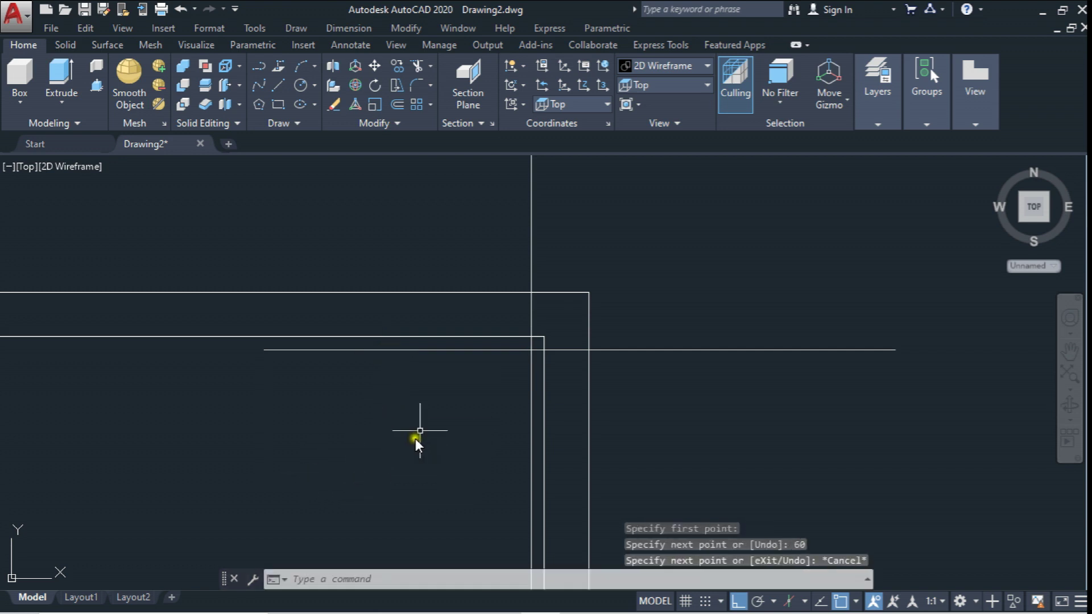
Step: Erase the leftover right part of the horizontal line
click(565, 231)
key(Escape)
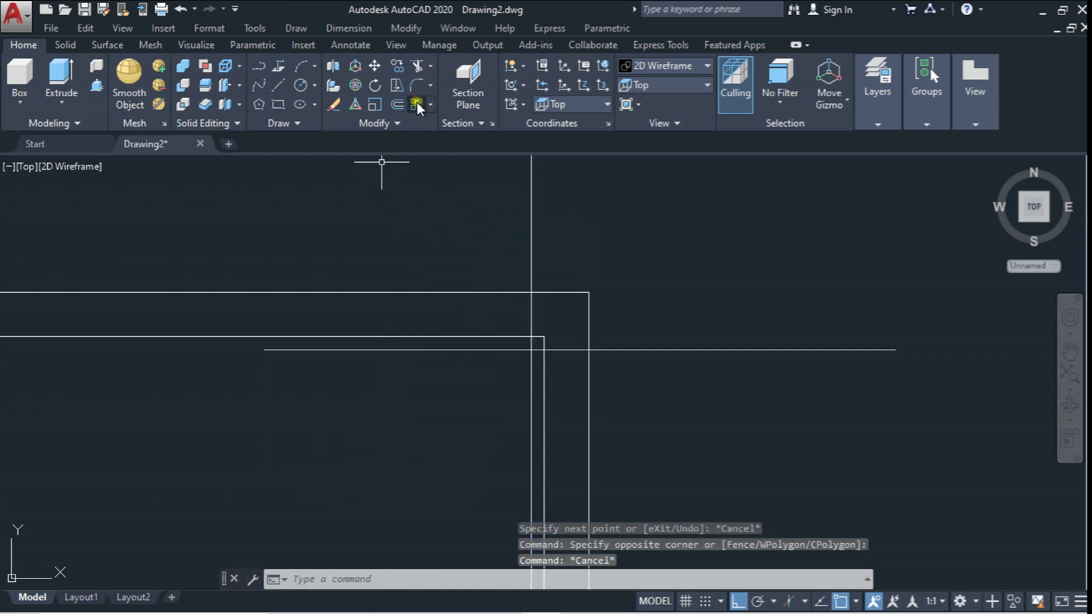
click(778, 312)
click(731, 380)
key(Delete)
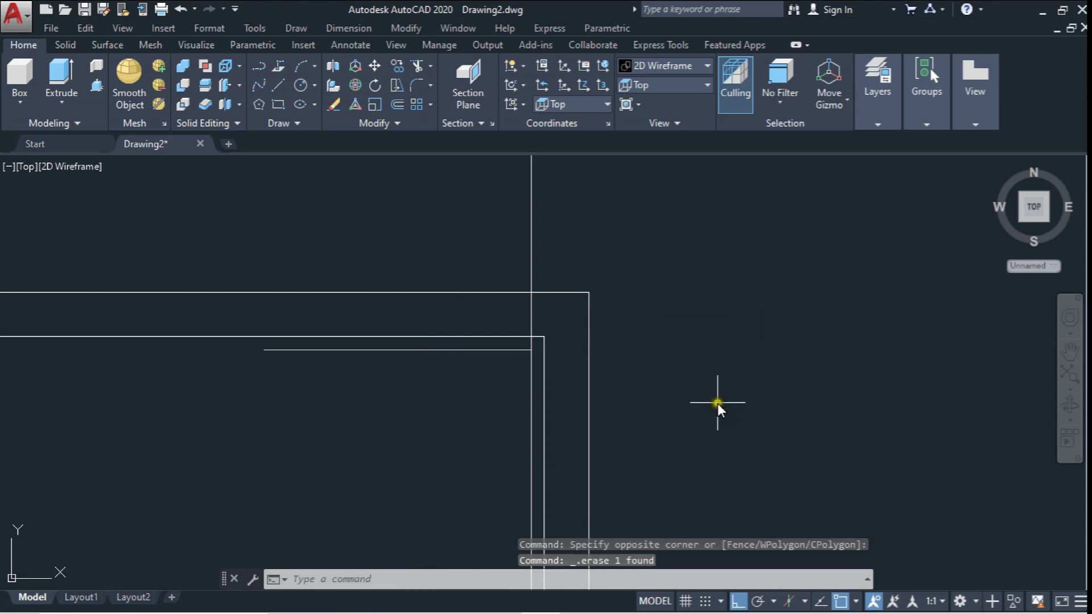
Step: Trim the overlapping line ends at the frame corner
click(418, 65)
scroll(536, 367, up, 2)
click(533, 349)
key(Return)
click(502, 271)
click(537, 256)
scroll(537, 255, down, 3)
scroll(534, 362, down, 1)
key(Escape)
Step: Delete the stray line left at the frame's right edge
scroll(526, 382, up, 5)
click(526, 398)
click(552, 425)
key(Delete)
scroll(678, 386, down, 5)
scroll(643, 398, up, 2)
scroll(640, 441, up, 2)
scroll(620, 427, up, 2)
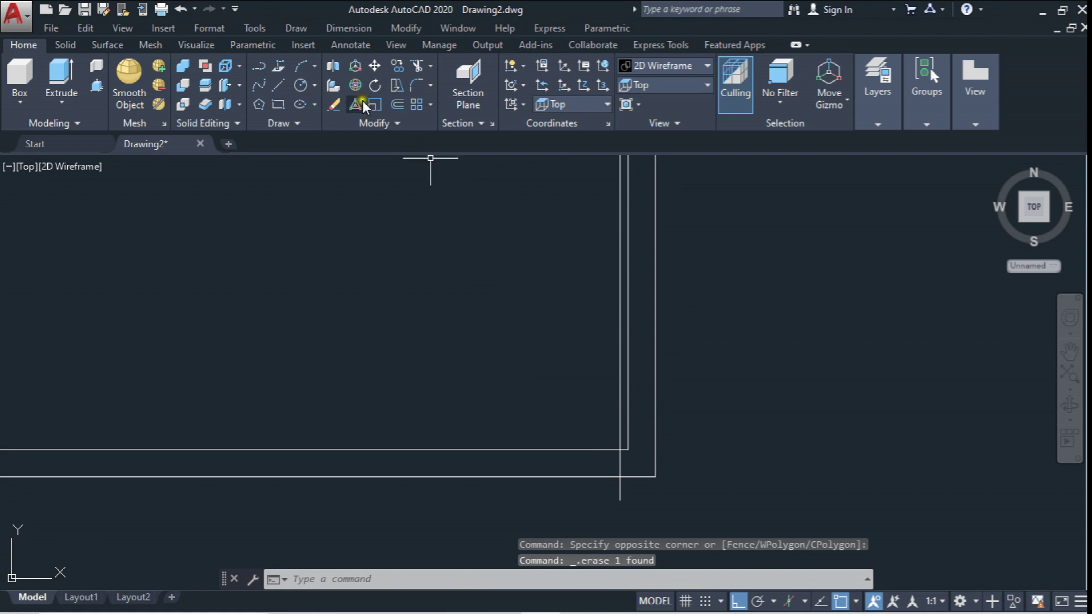
scroll(513, 388, down, 3)
Step: Draw a short horizontal line from the frame's right edge
scroll(550, 340, down, 3)
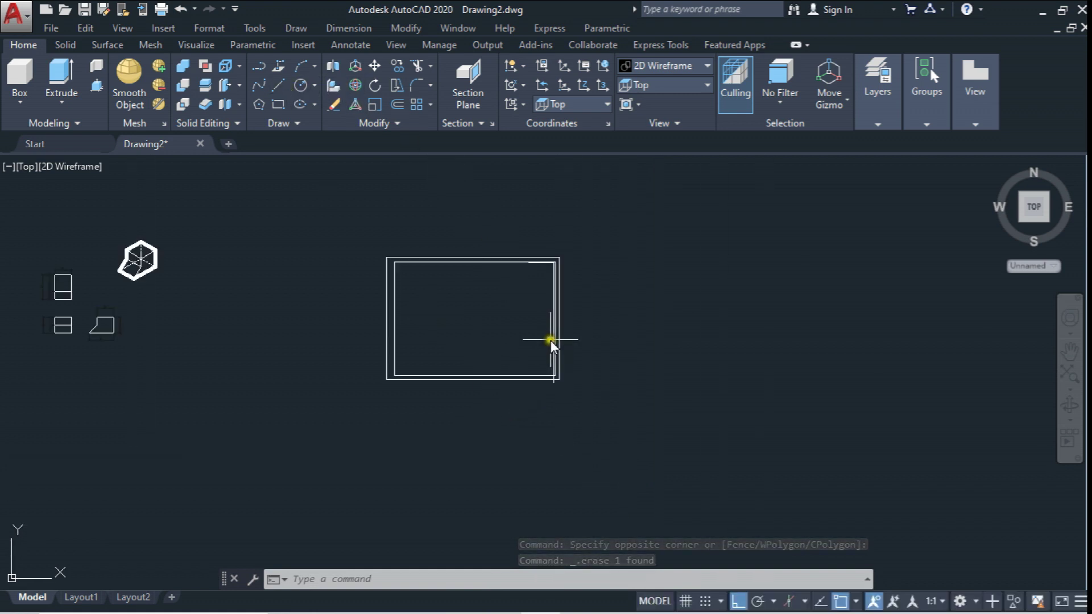
scroll(558, 196, up, 3)
scroll(553, 210, up, 1)
scroll(551, 212, down, 1)
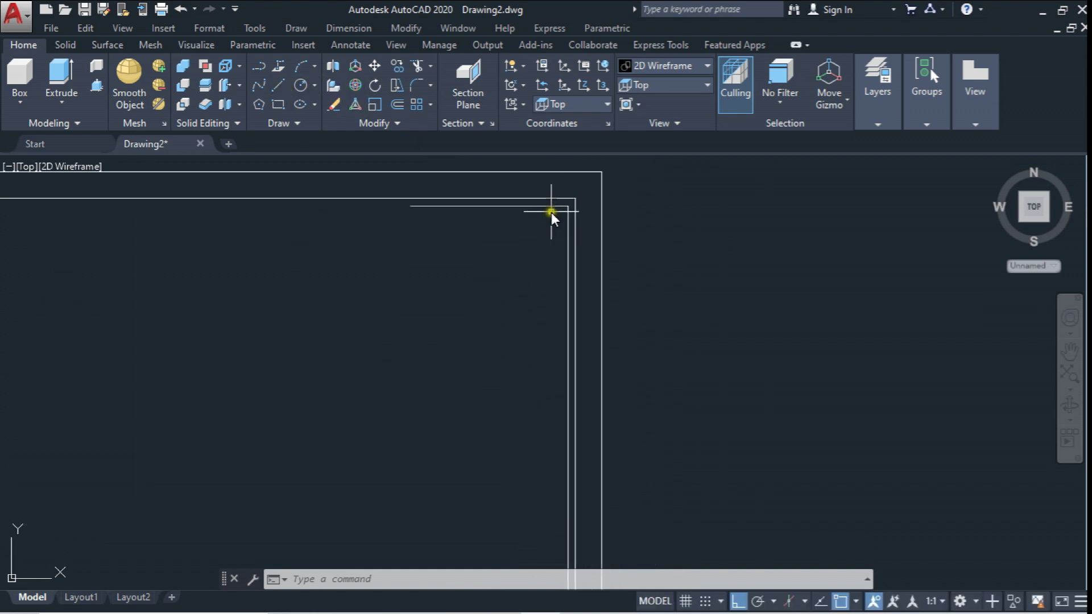
scroll(567, 357, up, 1)
scroll(566, 327, down, 1)
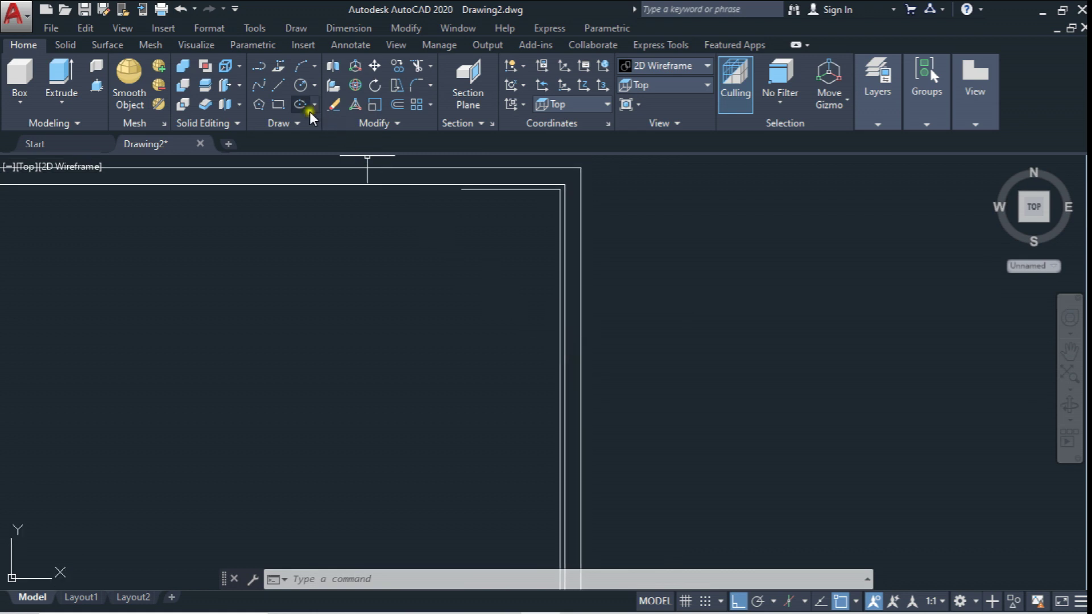
click(281, 85)
scroll(507, 271, down, 3)
scroll(541, 313, down, 2)
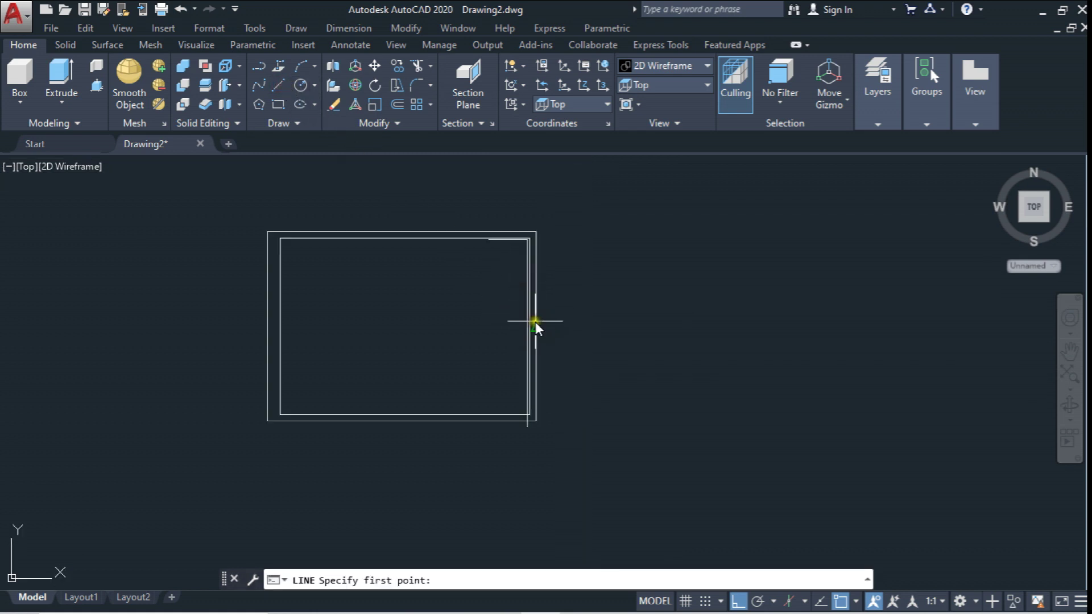
click(536, 325)
click(617, 341)
key(Escape)
Step: Mirror the inner top line about the horizontal line, keeping the original, to form the bottom edge
scroll(555, 335, up, 4)
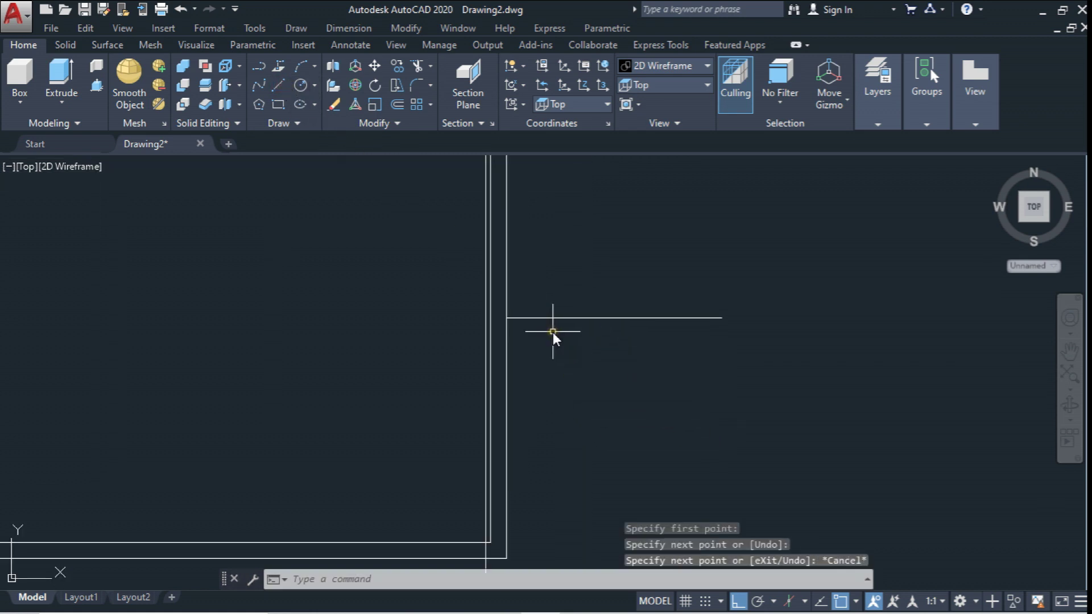
middle_drag(553, 333, 547, 408)
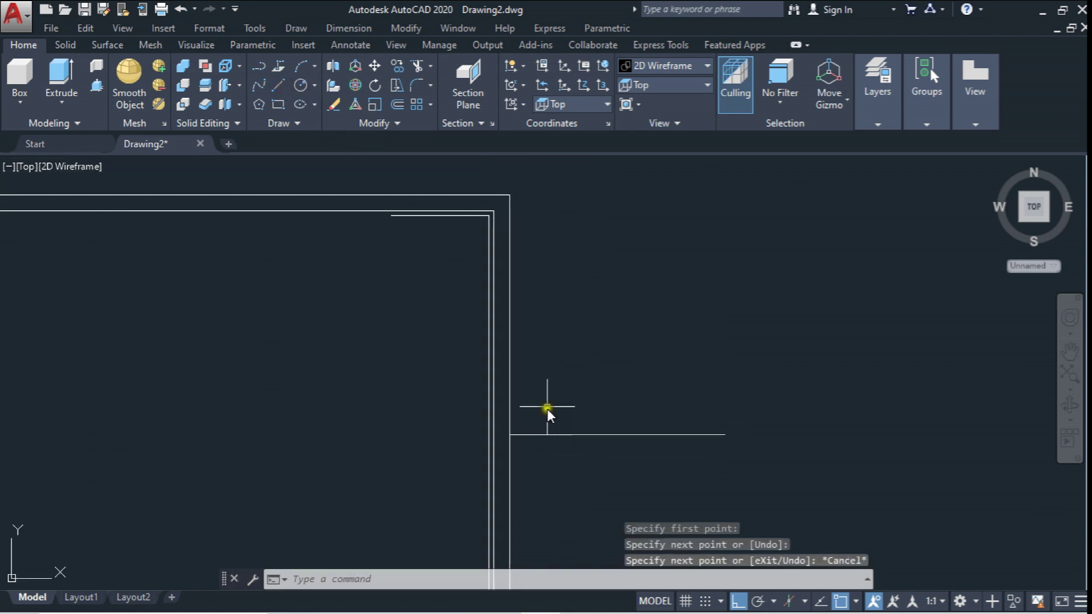
click(397, 124)
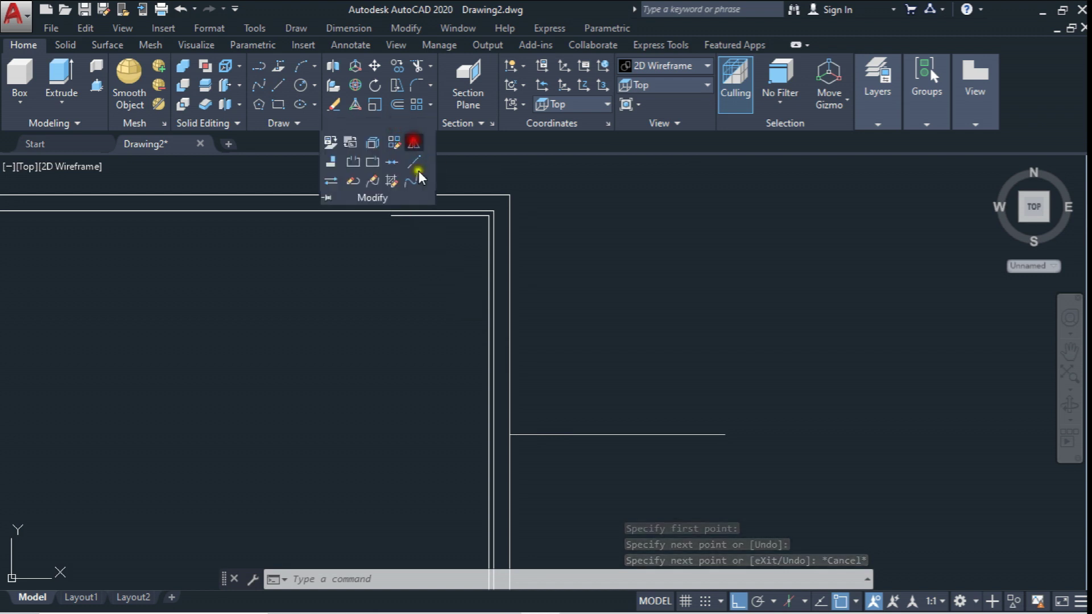
click(414, 143)
click(453, 217)
right_click(429, 314)
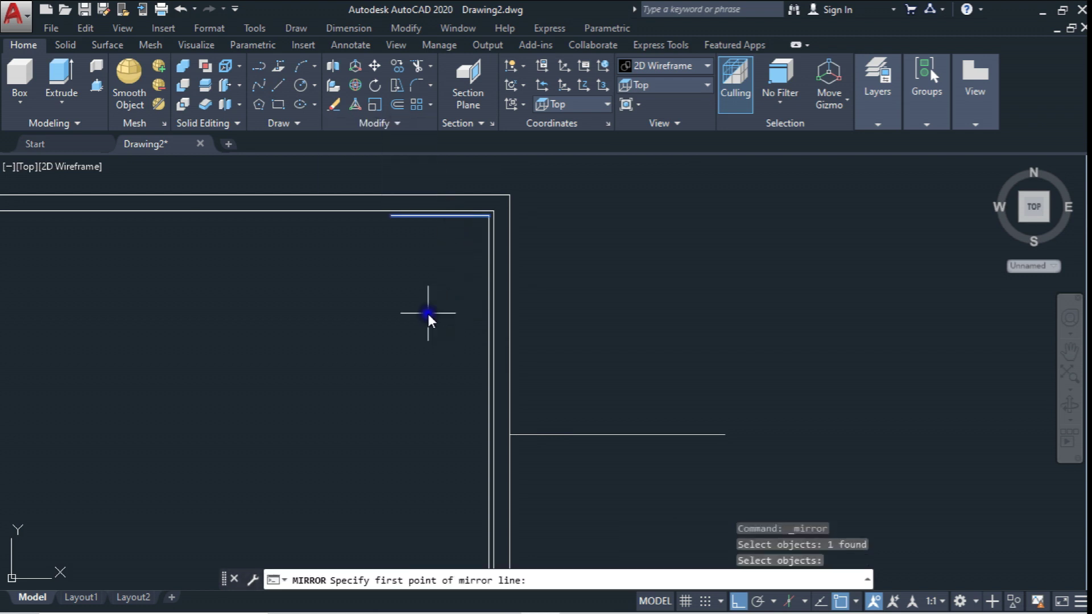
click(509, 436)
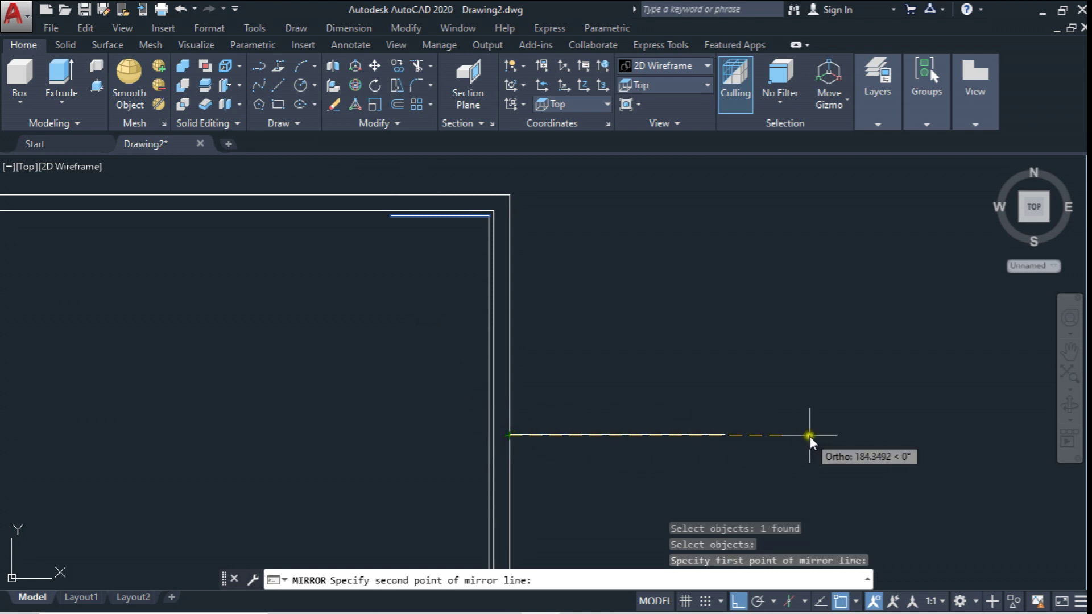
click(816, 437)
right_click(815, 437)
Step: Trim the overshooting line ends at the lower corner
mouse_move(815, 435)
middle_down()
mouse_move(719, 334)
mouse_move(725, 253)
middle_up()
scroll(528, 505, up, 2)
scroll(528, 505, up, 3)
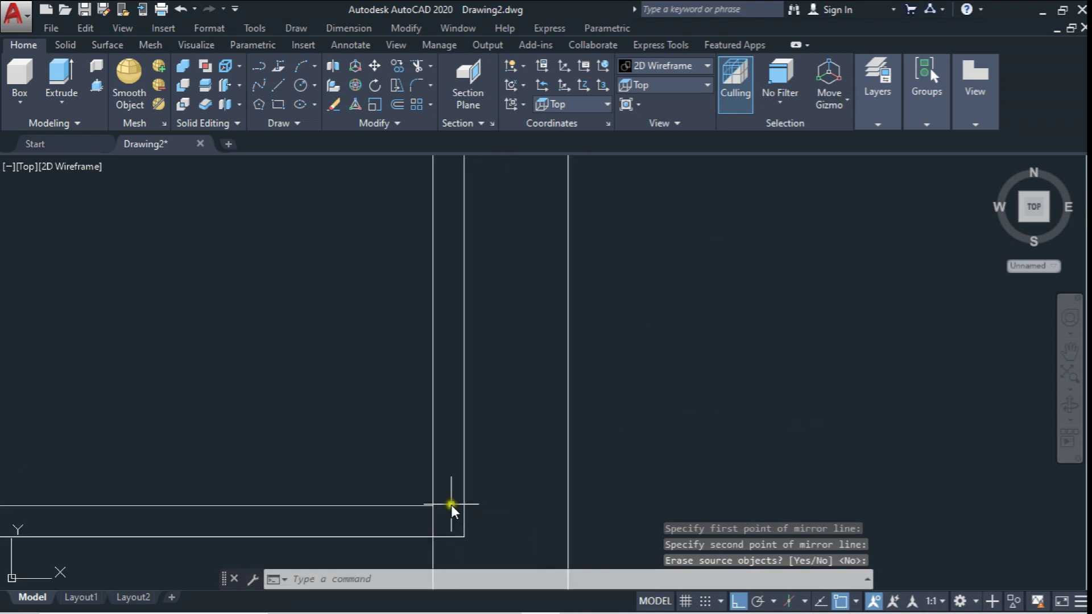
scroll(456, 506, up, 3)
click(416, 65)
click(490, 439)
click(460, 400)
right_click(498, 440)
click(496, 440)
click(481, 447)
key(Escape)
scroll(497, 427, down, 3)
scroll(488, 418, down, 3)
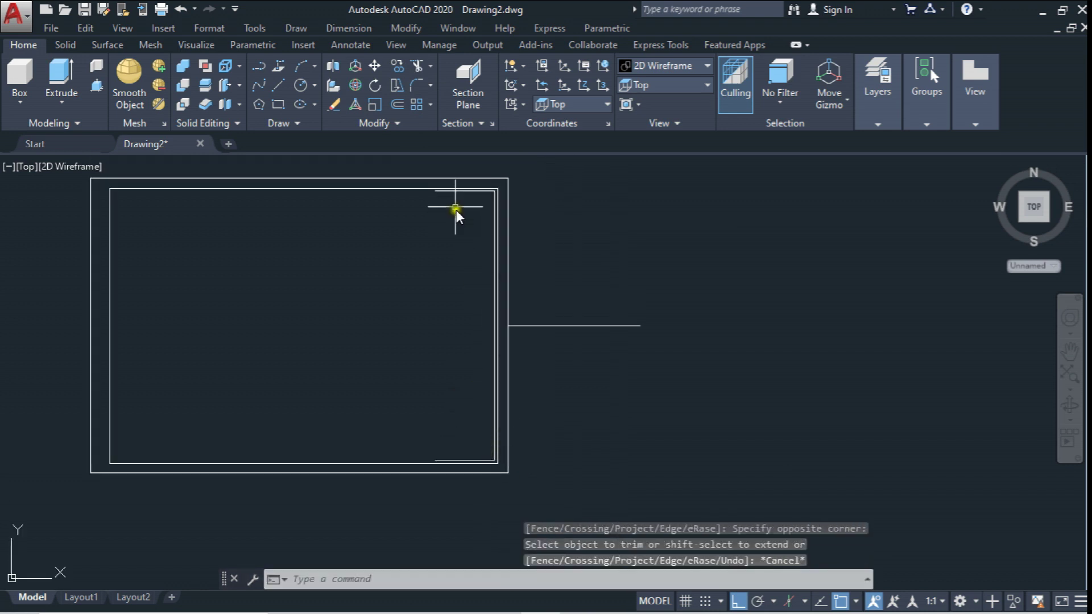
Step: Copy the right vertical line to the left corner, then delete the misplaced copy
click(357, 86)
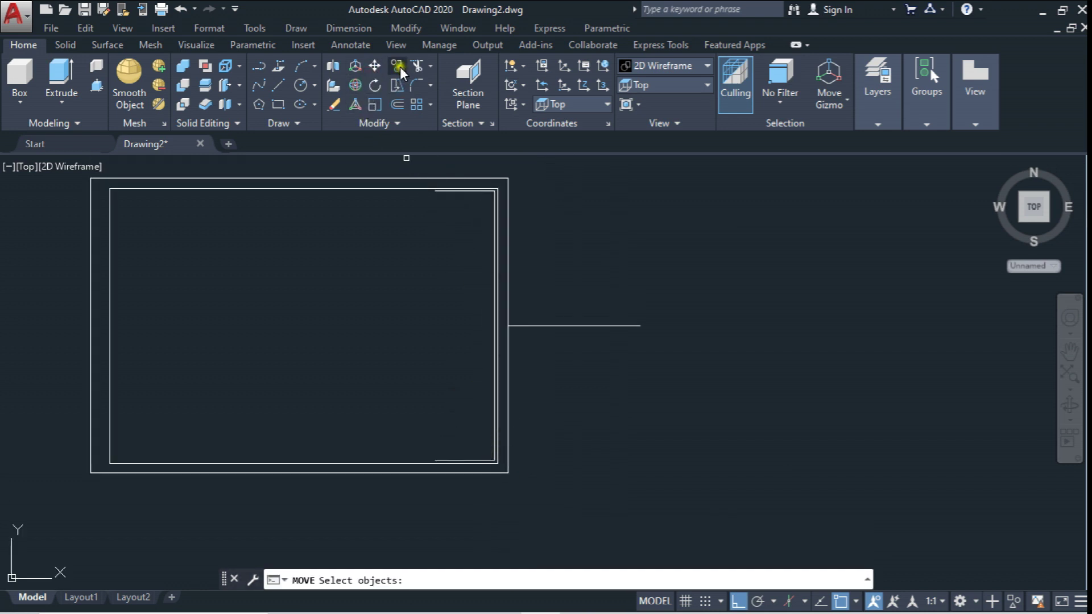
scroll(485, 181, up, 3)
click(507, 230)
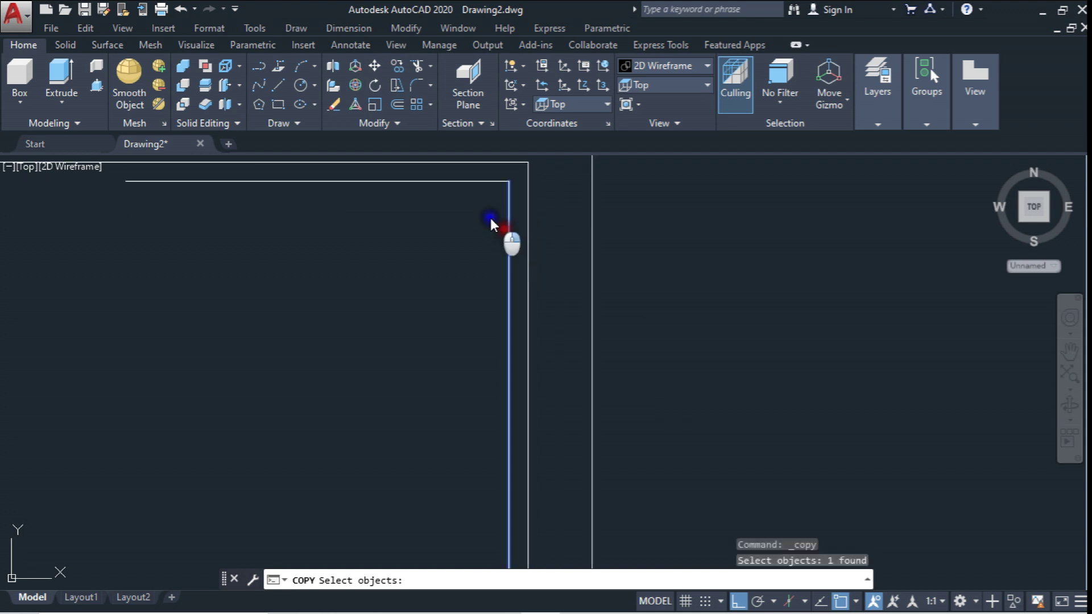
key(Return)
click(508, 181)
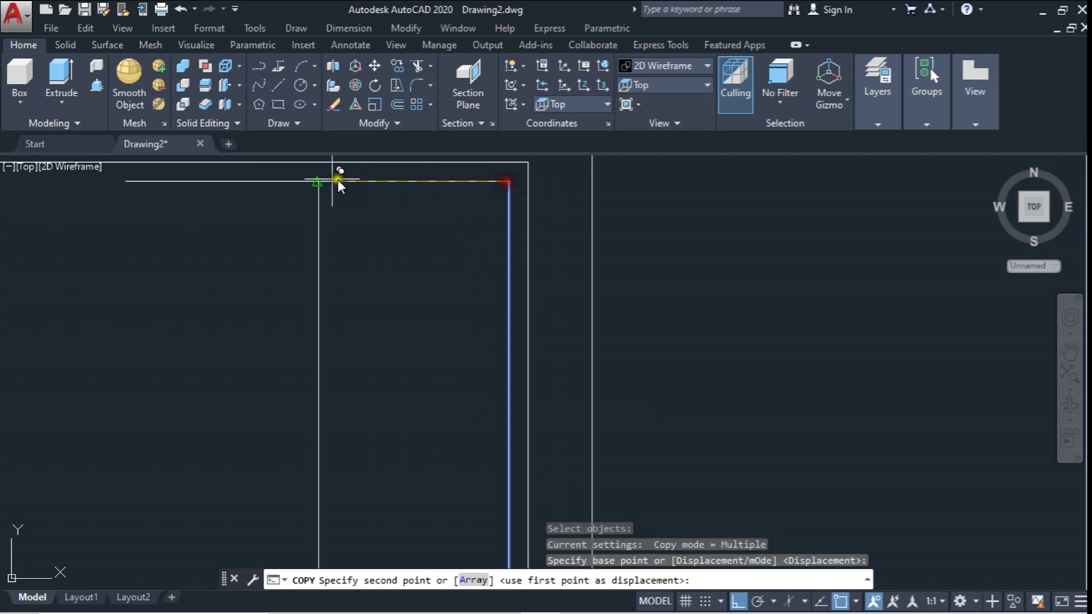
click(127, 181)
key(Escape)
click(152, 267)
click(106, 272)
key(Delete)
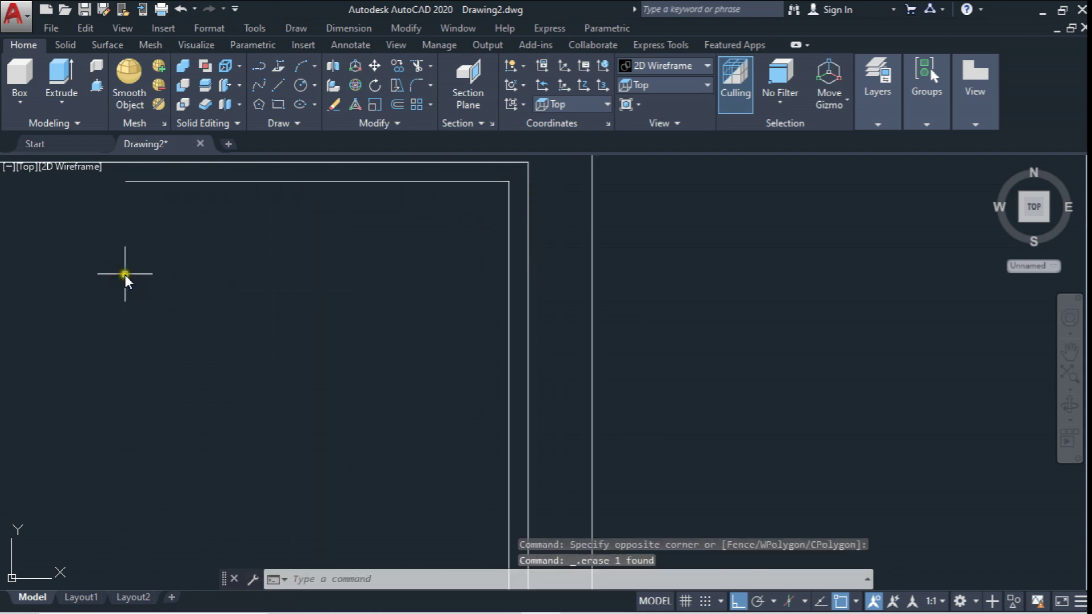
Step: Recopy the right vertical line from its top end to the left corner
click(396, 67)
click(507, 217)
right_click(475, 222)
click(507, 181)
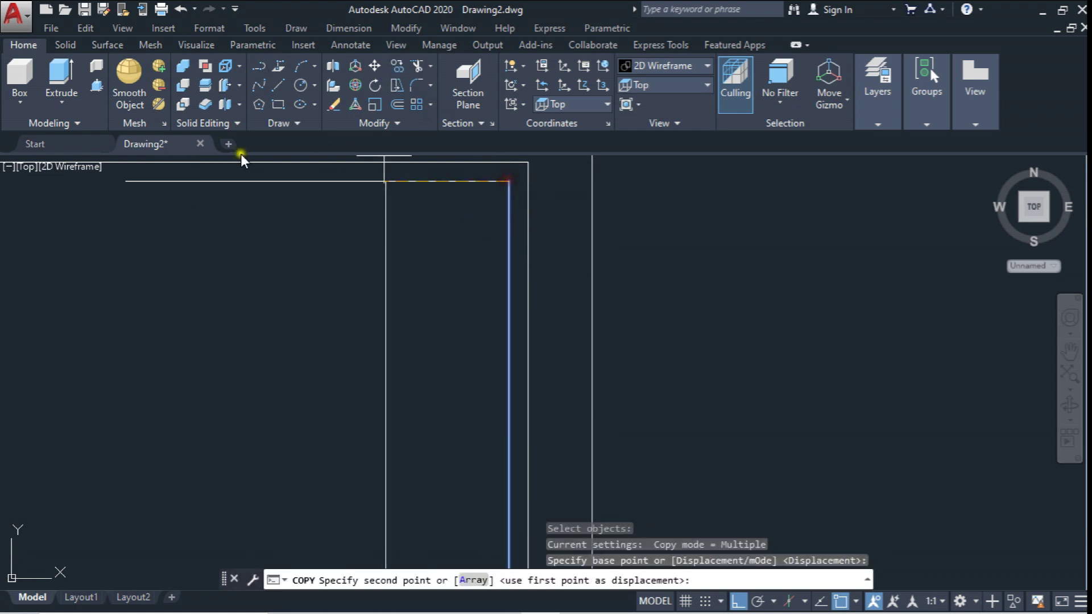
click(126, 181)
key(Escape)
Step: Delete the extra horizontal line
scroll(261, 265, up, 2)
scroll(285, 256, up, 1)
click(561, 400)
click(514, 469)
key(Delete)
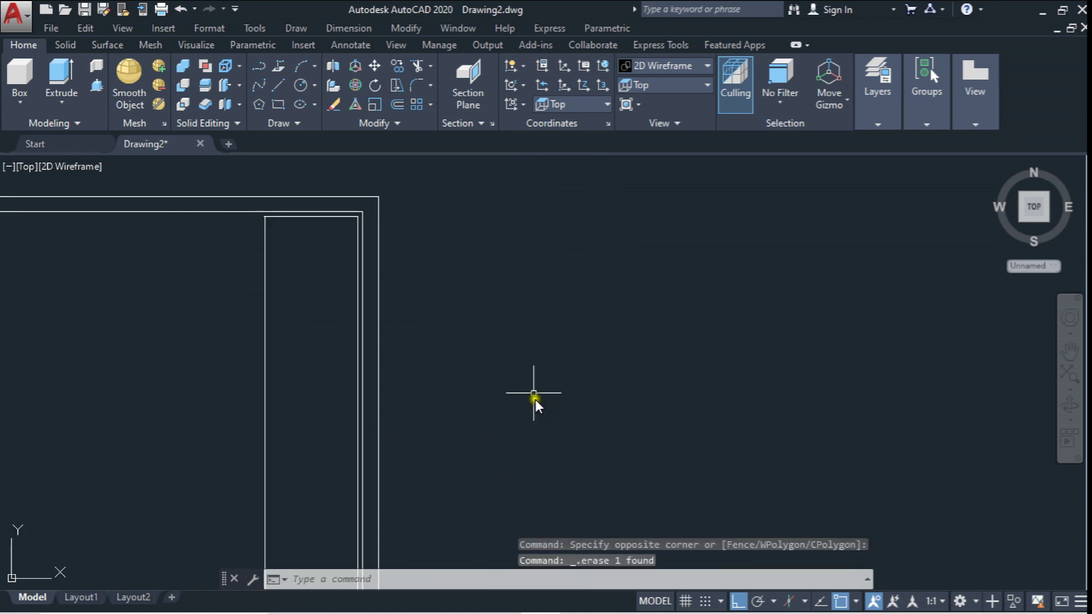
Step: Move the left vertical line to snap onto the horizontal line's endpoint
scroll(233, 189, up, 1)
scroll(283, 285, up, 3)
scroll(261, 240, up, 1)
click(373, 65)
click(278, 373)
click(241, 419)
key(Return)
click(266, 351)
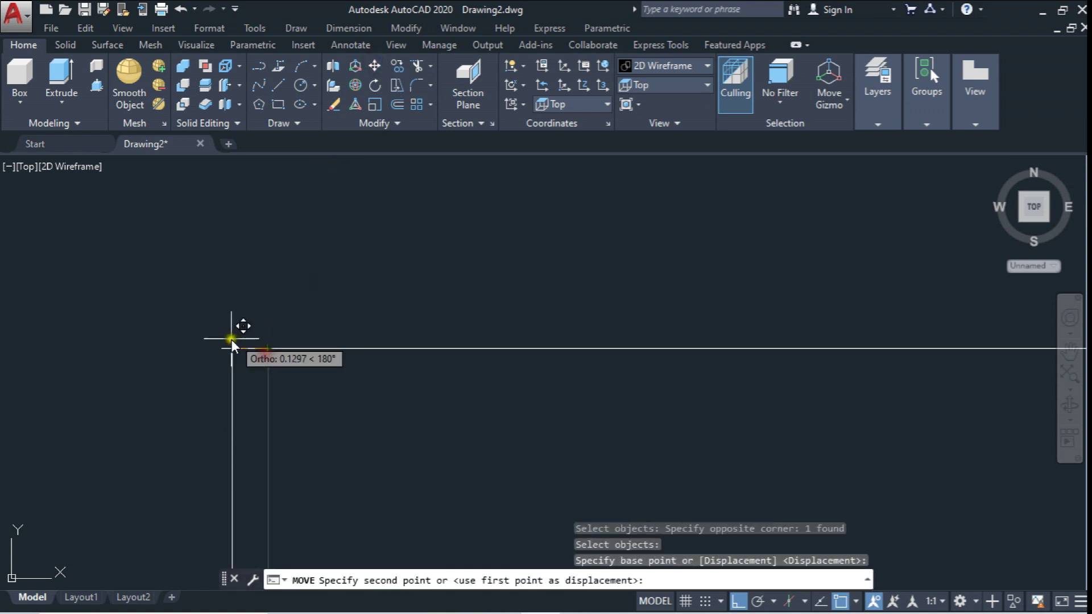
click(221, 348)
scroll(380, 309, down, 2)
scroll(378, 299, down, 1)
scroll(432, 300, down, 2)
scroll(433, 300, up, 2)
scroll(443, 286, up, 2)
scroll(431, 275, up, 2)
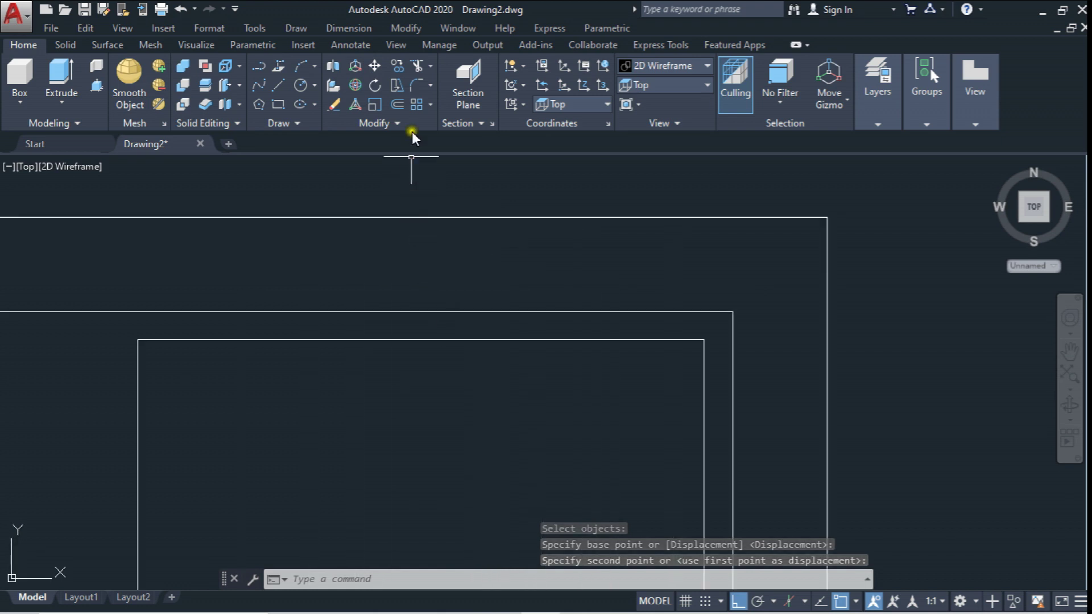
Step: Select the inner rectangle's top line for copying
click(402, 73)
drag(449, 334, 408, 370)
middle_drag(409, 367, 430, 303)
scroll(431, 313, down, 5)
key(Return)
Step: Copy a top line 40 units down, then delete the unwanted copied lines
scroll(432, 317, up, 3)
click(435, 318)
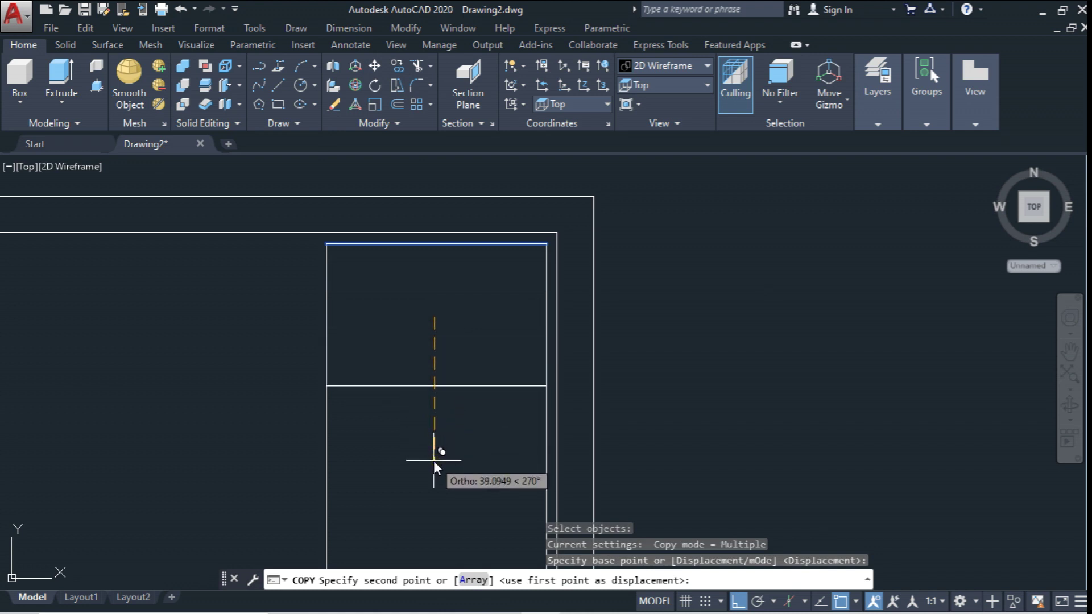
text(40)
key(Return)
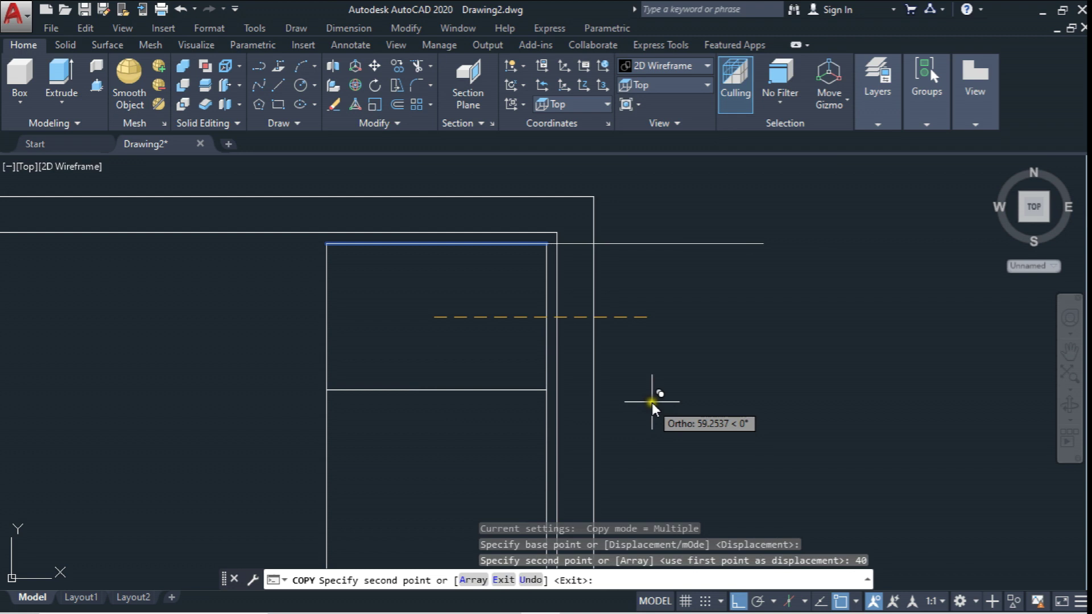
key(Escape)
click(484, 399)
click(435, 345)
key(Delete)
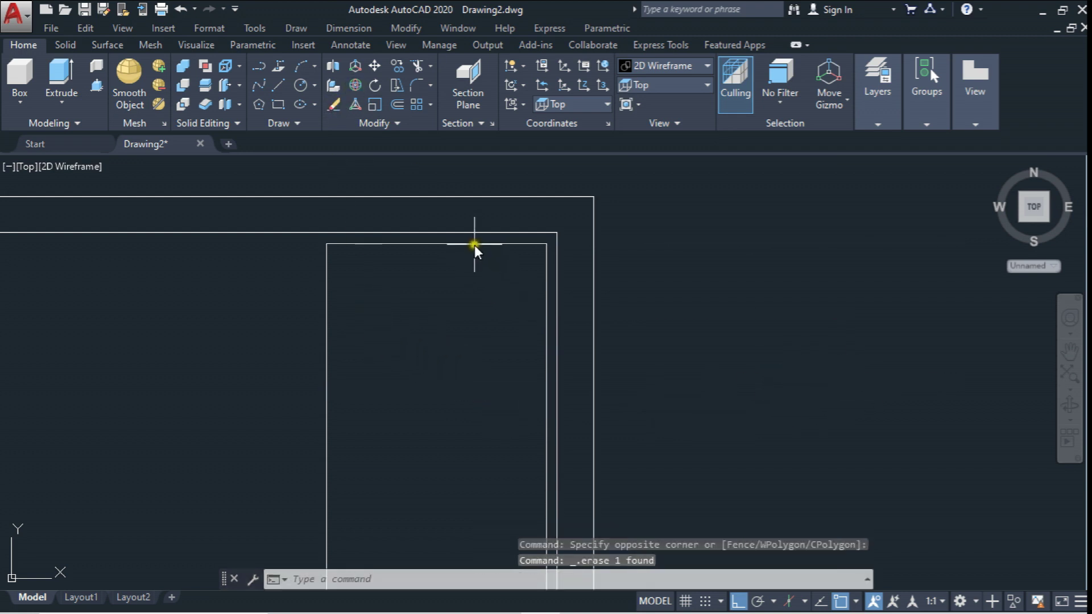
Step: Copy the inner top line 40 units below to form the first divider
click(397, 67)
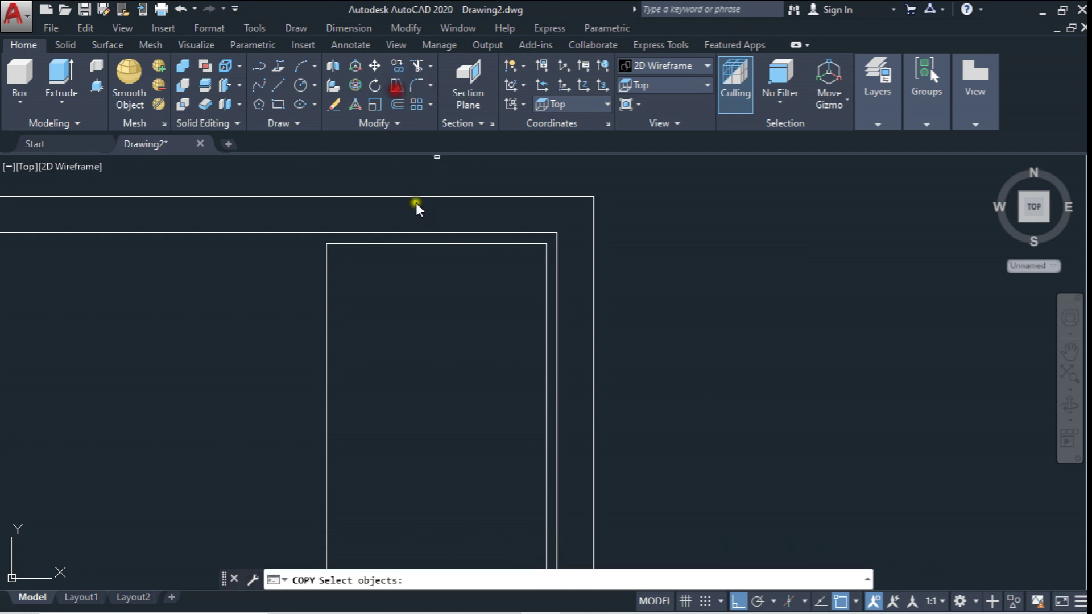
click(435, 245)
key(Return)
click(447, 285)
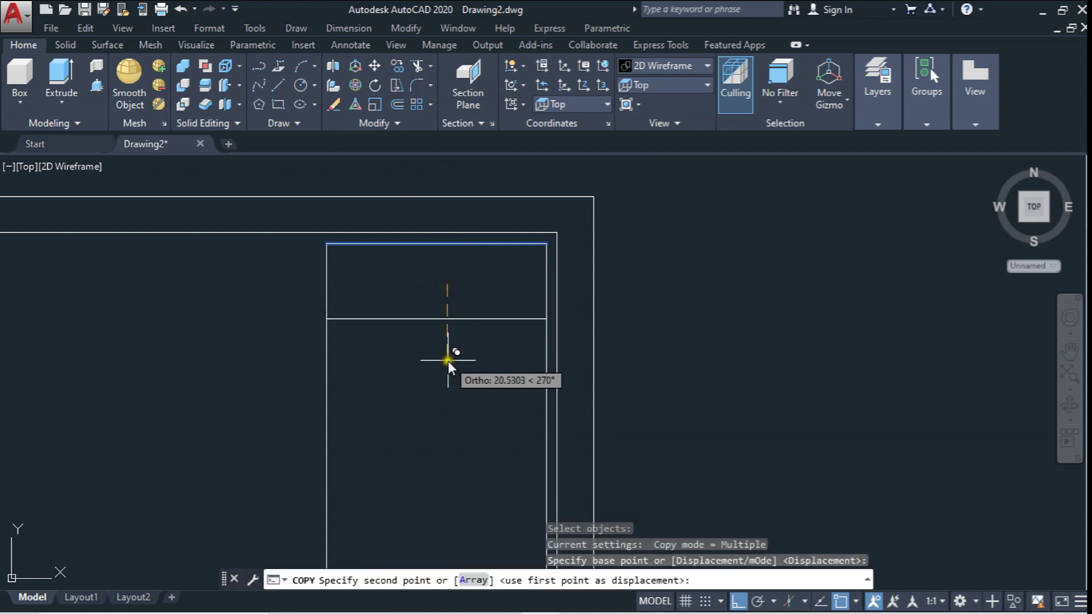
text(40)
key(Return)
key(Escape)
middle_drag(462, 401, 418, 220)
Step: Copy the new divider line 3 units below to make a double line
click(411, 69)
scroll(447, 256, up, 2)
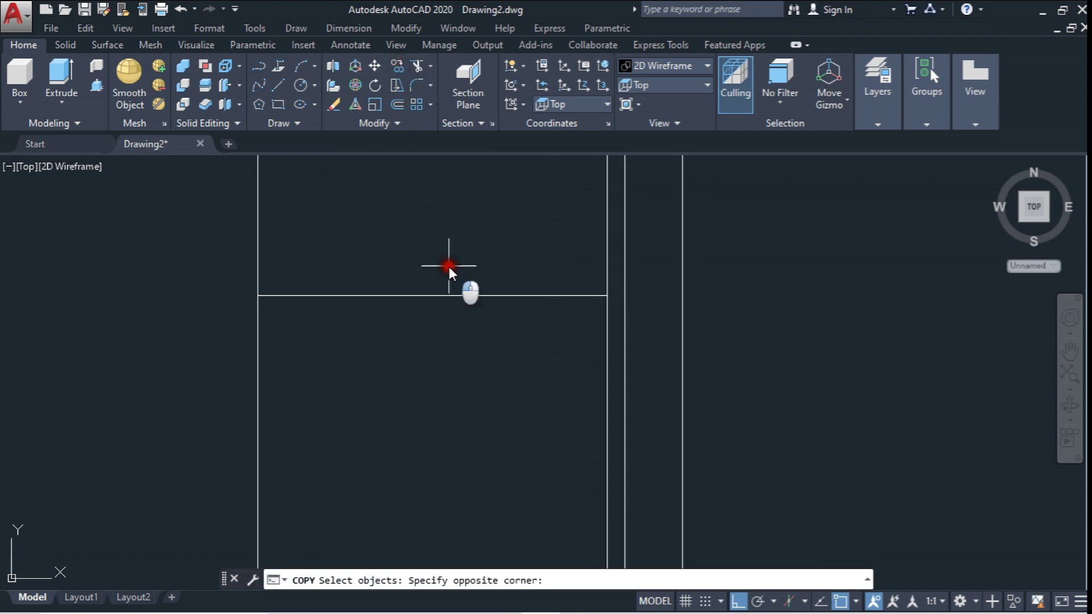
click(448, 267)
click(398, 339)
key(Return)
click(414, 374)
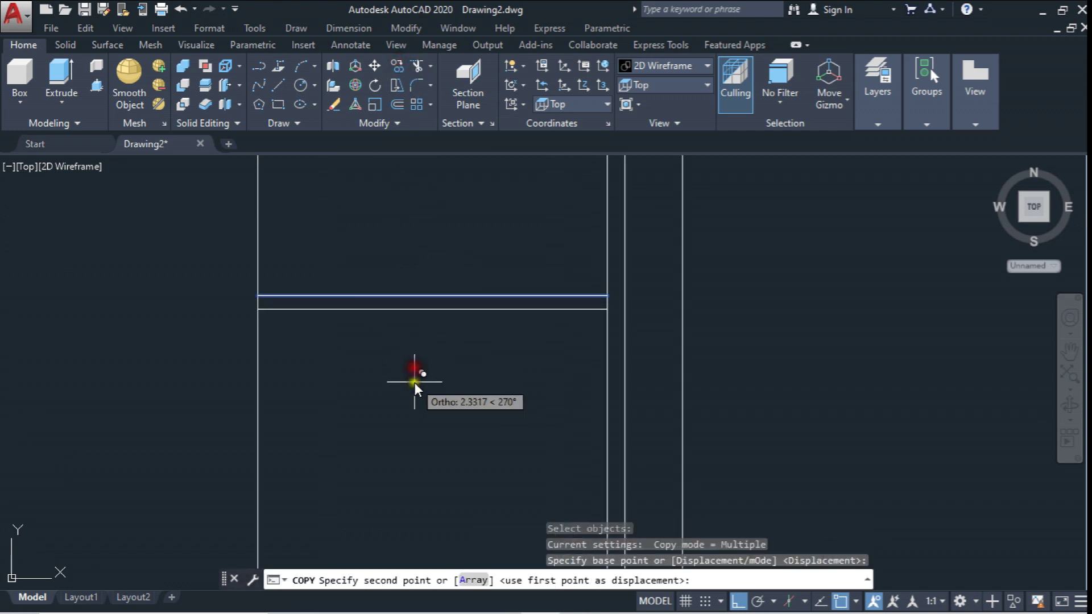
text(3)
key(Return)
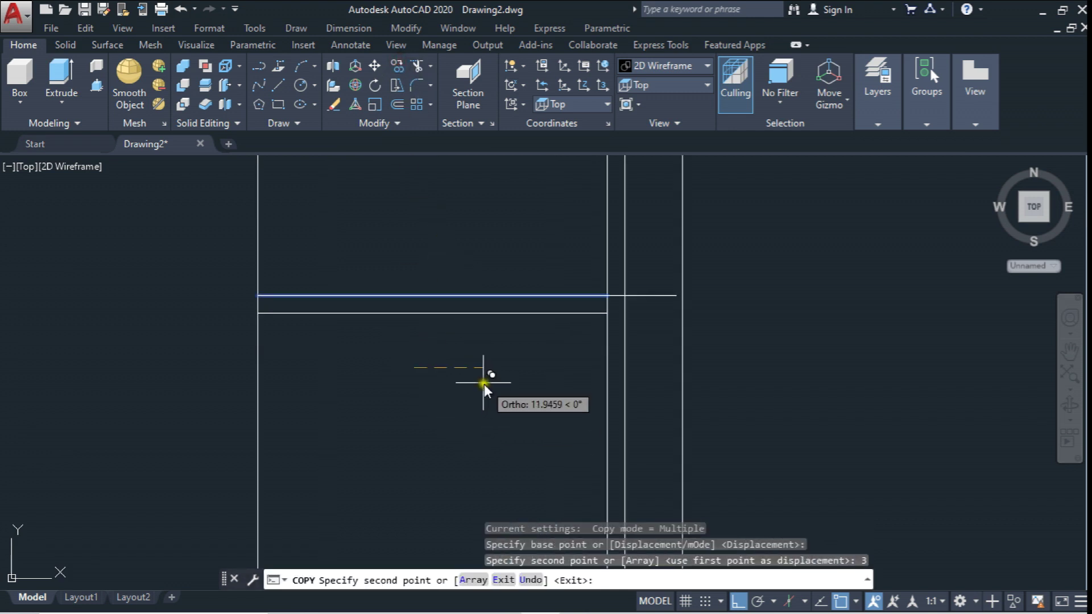
key(Escape)
middle_drag(420, 369, 417, 343)
Step: Copy the lower divider line 30 units further down the column
click(398, 66)
click(432, 273)
click(407, 310)
middle_drag(418, 336, 466, 234)
scroll(472, 269, down, 2)
right_click(471, 268)
click(471, 265)
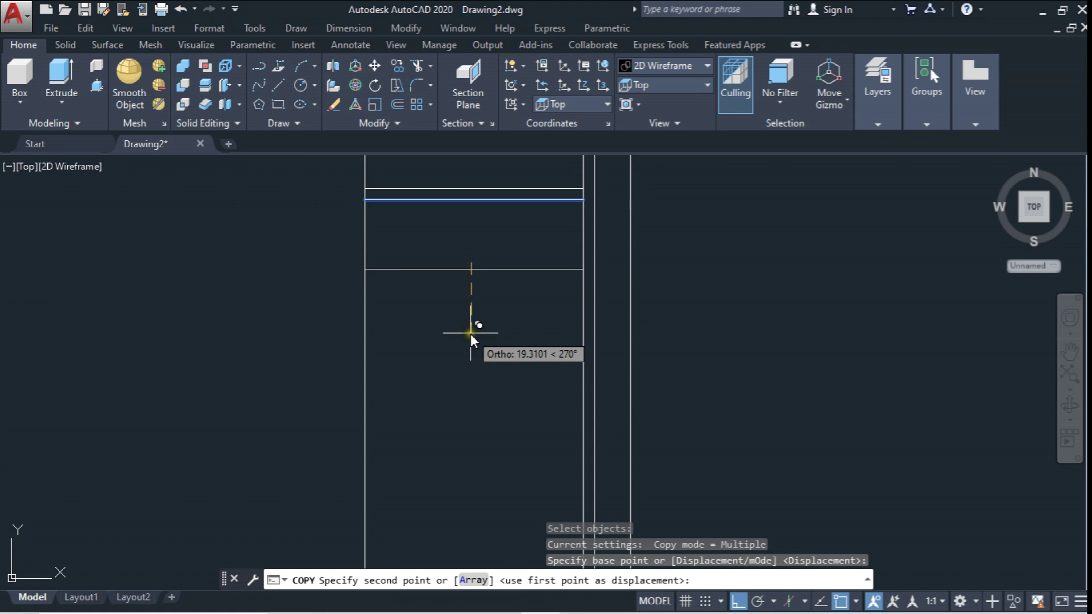
text(0)
key(Return)
key(Escape)
mouse_move(465, 311)
middle_down()
mouse_move(480, 401)
mouse_move(492, 364)
middle_up()
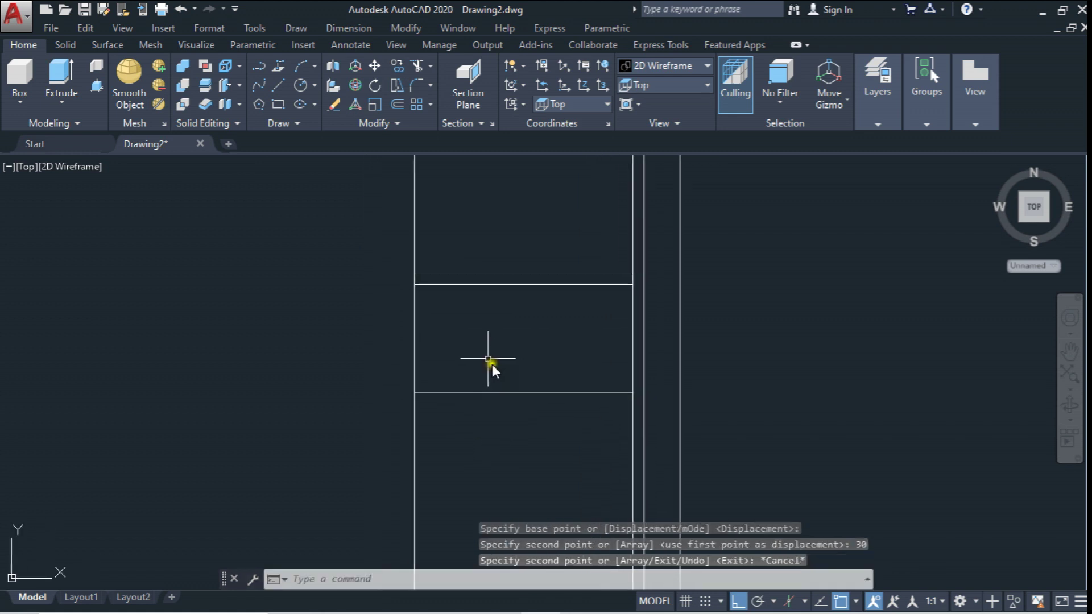
Step: Copy the double divider line pair to a lower position in the column
click(397, 62)
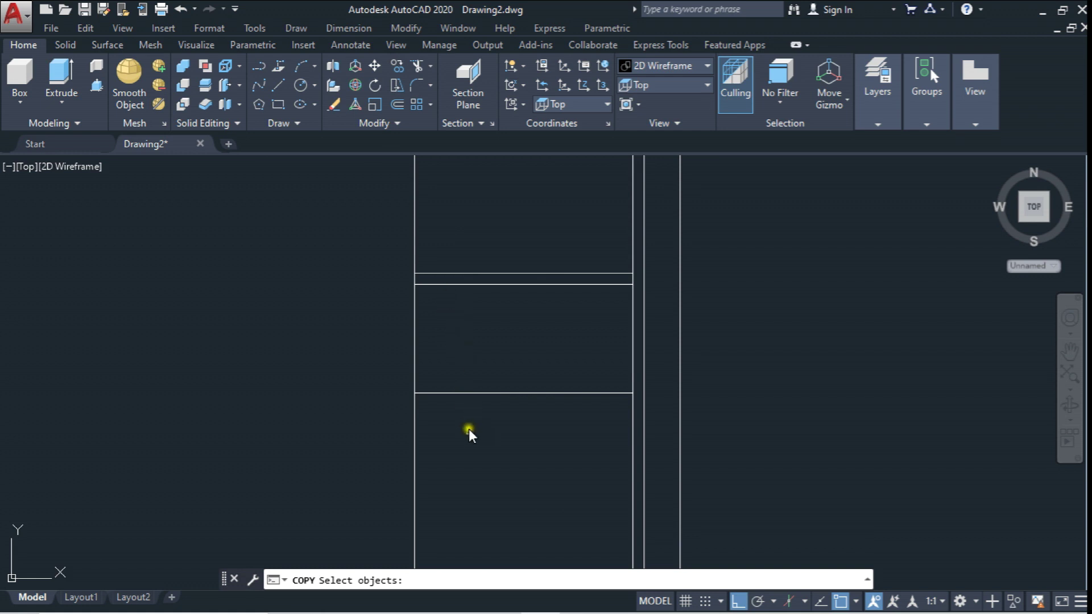
click(541, 455)
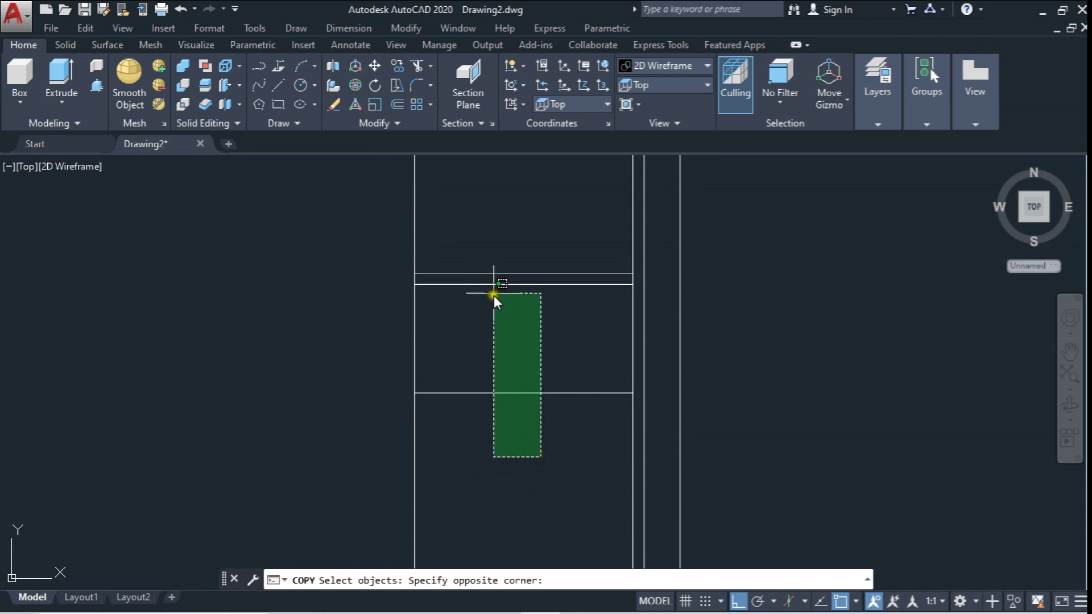
click(490, 278)
right_click(541, 214)
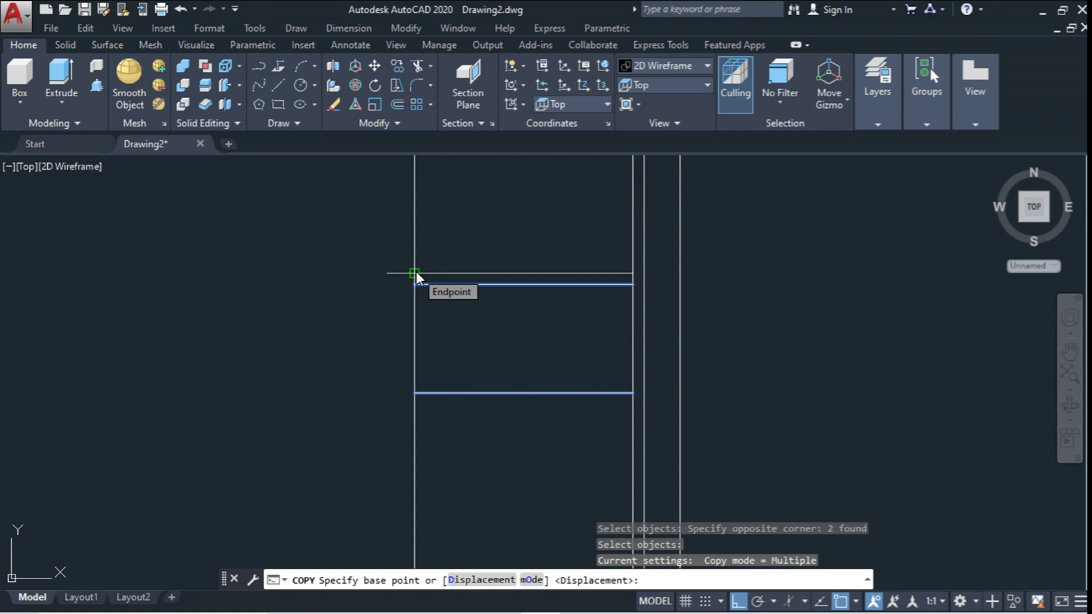
click(415, 273)
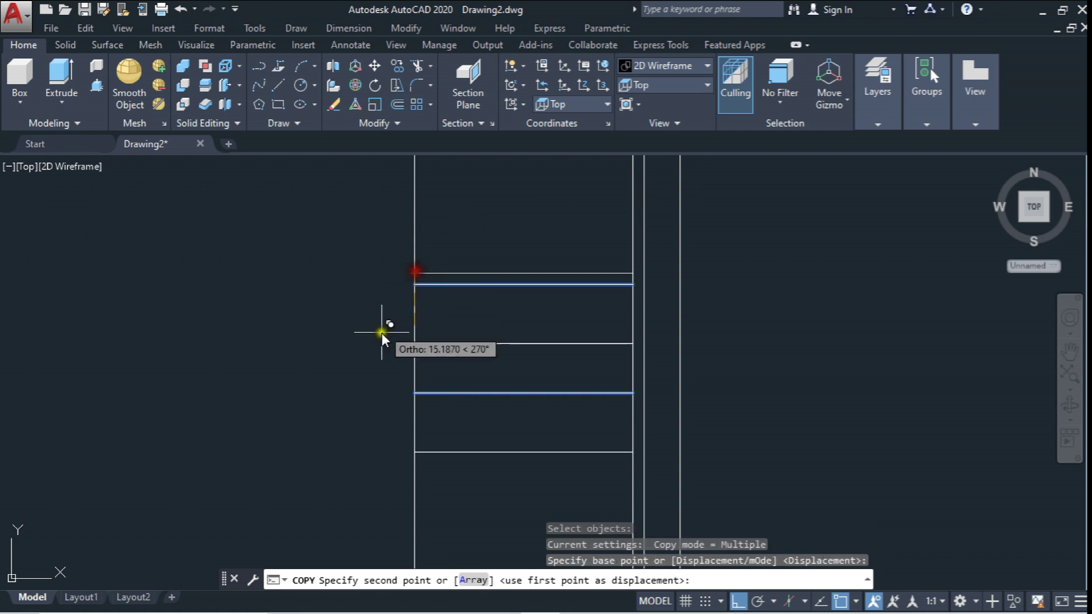
click(415, 394)
mouse_move(415, 393)
middle_down()
mouse_move(456, 320)
mouse_move(441, 285)
middle_up()
Step: Place further copies of the divider pair down the column, then pick the vertical side line
click(456, 319)
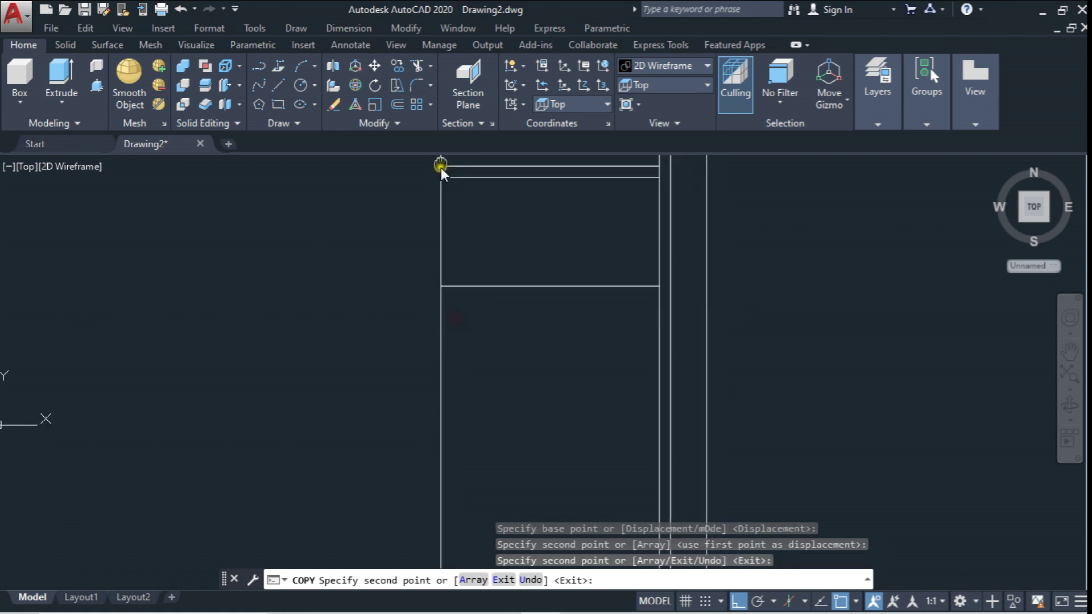
click(441, 287)
scroll(418, 235, down, 3)
scroll(417, 235, up, 2)
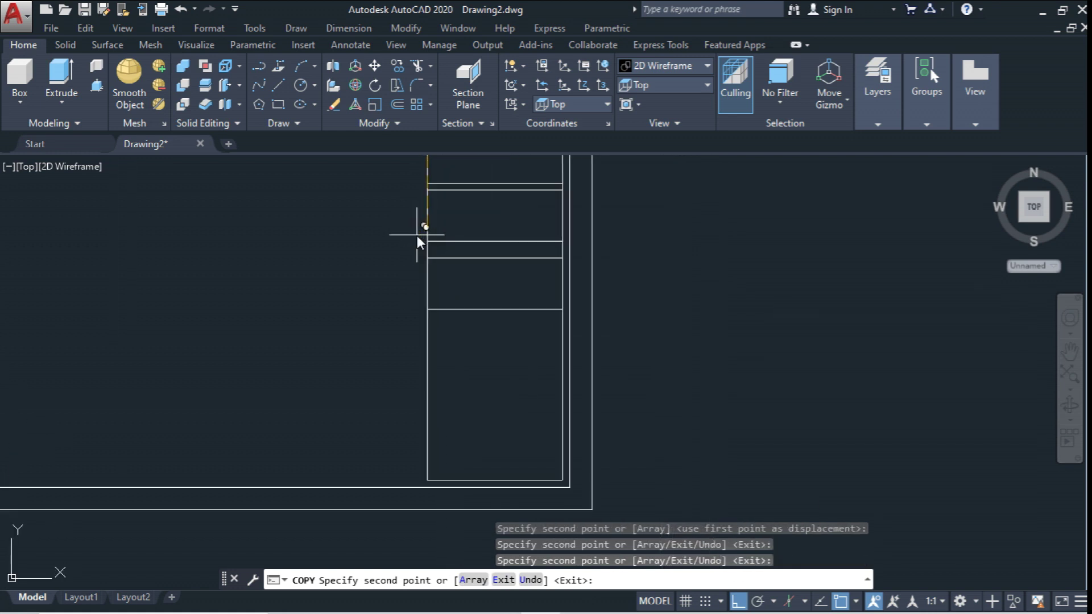
click(431, 254)
scroll(494, 326, down, 2)
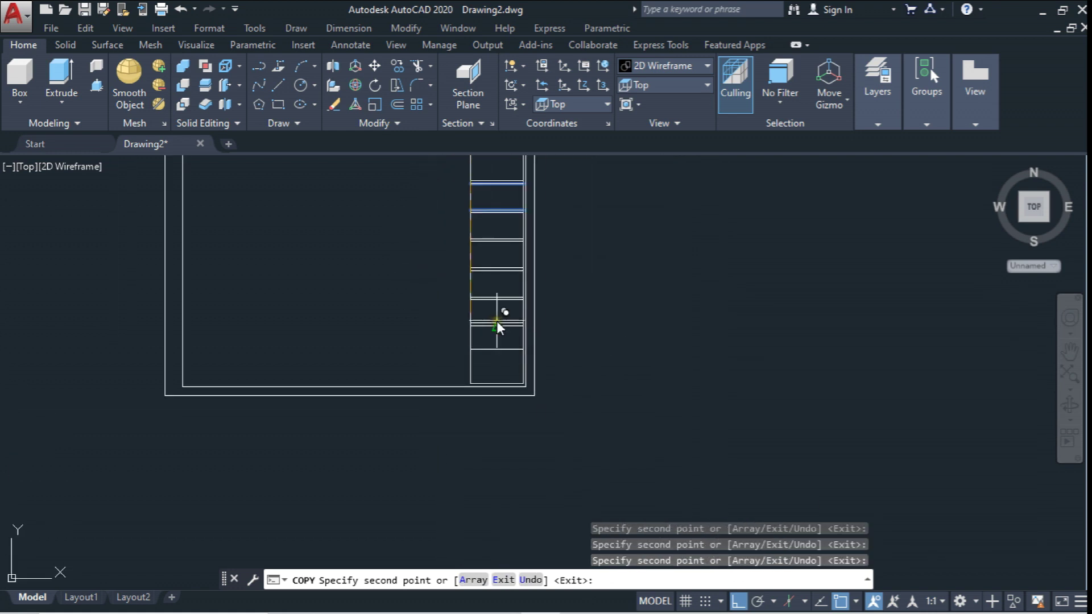
middle_drag(497, 321, 523, 440)
key(Escape)
scroll(484, 270, up, 3)
scroll(510, 328, up, 2)
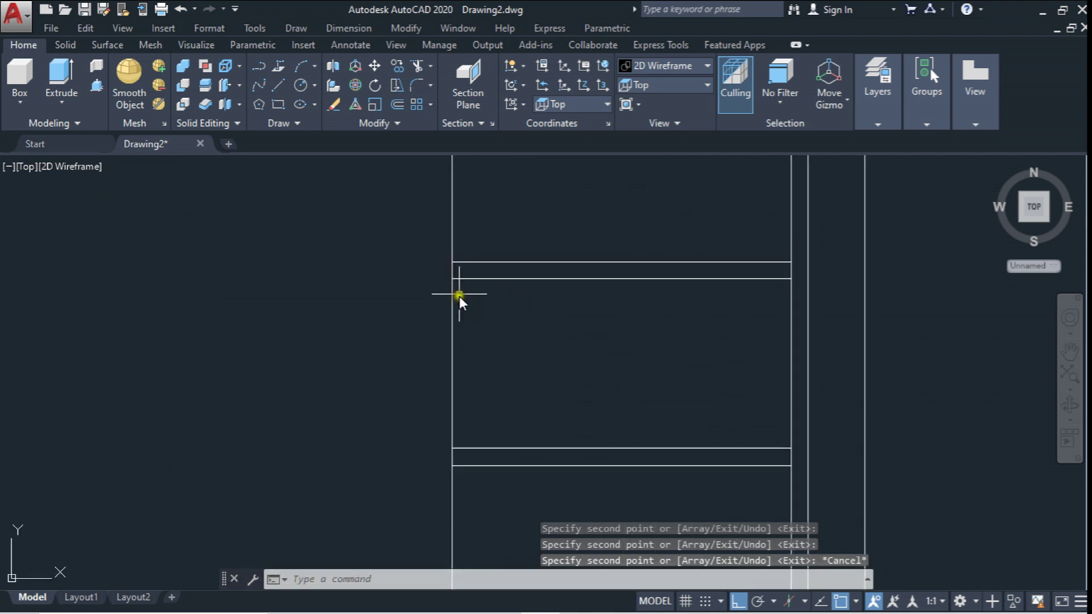
click(453, 267)
Step: Delete the picked vertical line, undo it, and recentre the right-hand column
scroll(594, 332, down, 2)
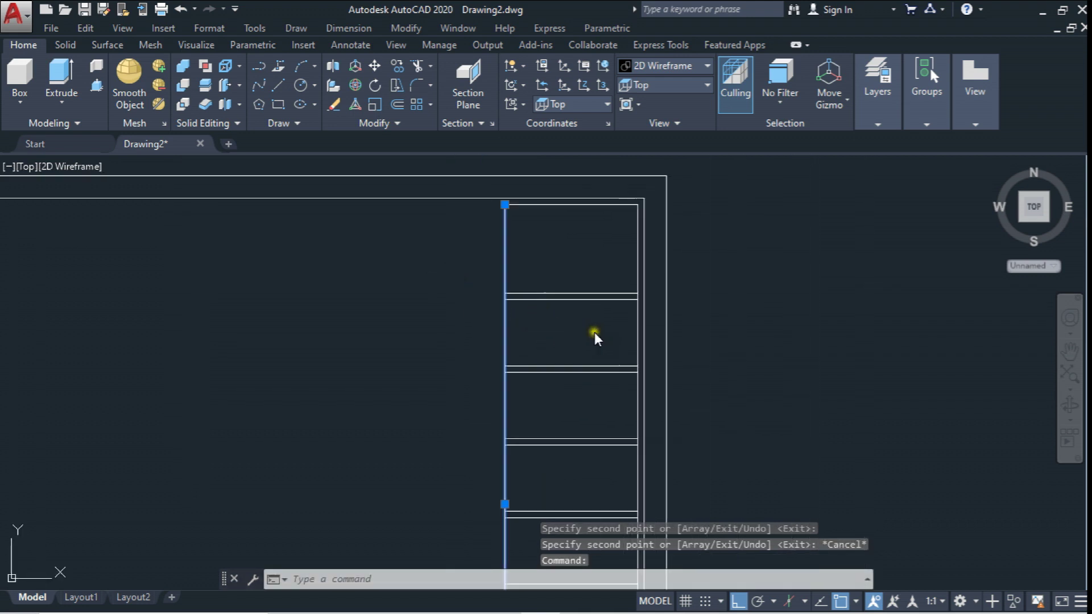
key(Delete)
key(ctrl+z)
scroll(562, 248, down, 3)
scroll(562, 248, up, 3)
mouse_move(556, 275)
middle_down()
mouse_move(561, 309)
mouse_move(560, 271)
middle_up()
scroll(561, 313, up, 2)
scroll(559, 270, down, 3)
scroll(552, 247, down, 1)
scroll(540, 227, down, 2)
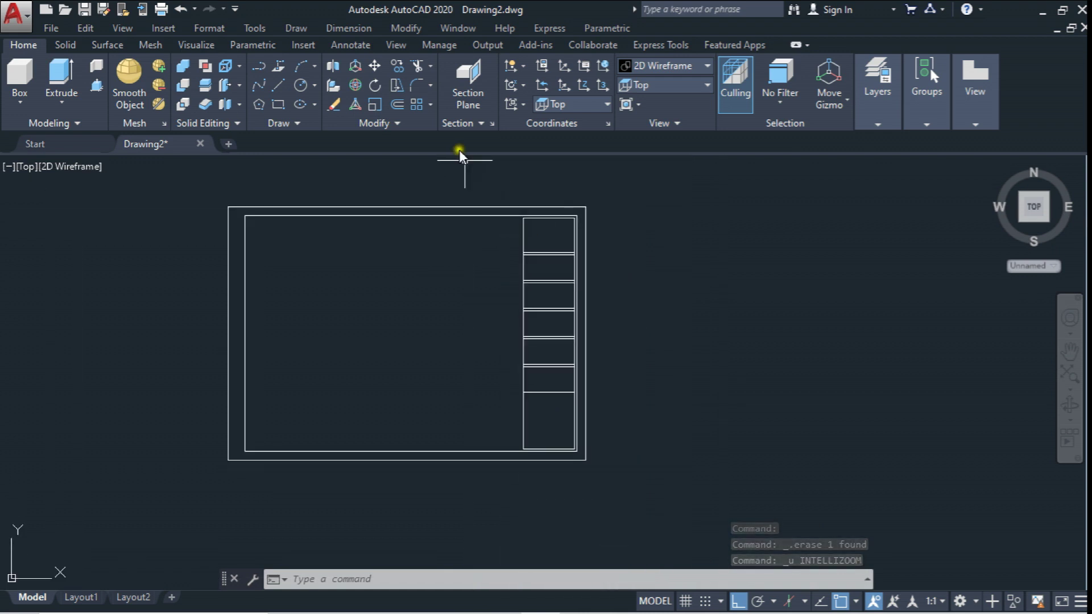
Step: Start TRIM and select the column's lines as cutting edges
click(419, 70)
click(486, 179)
click(685, 500)
scroll(555, 330, up, 3)
scroll(432, 244, up, 2)
key(Return)
Step: Trim the left and right side segments between the double divider lines
click(317, 381)
click(831, 392)
click(866, 380)
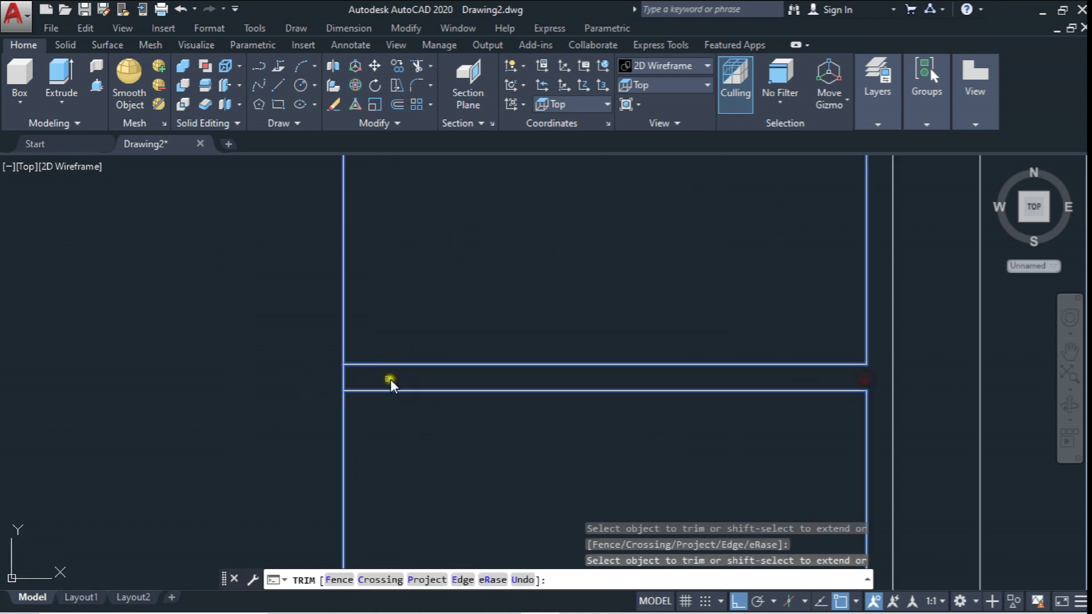
click(344, 377)
scroll(364, 358, down, 1)
scroll(378, 348, up, 1)
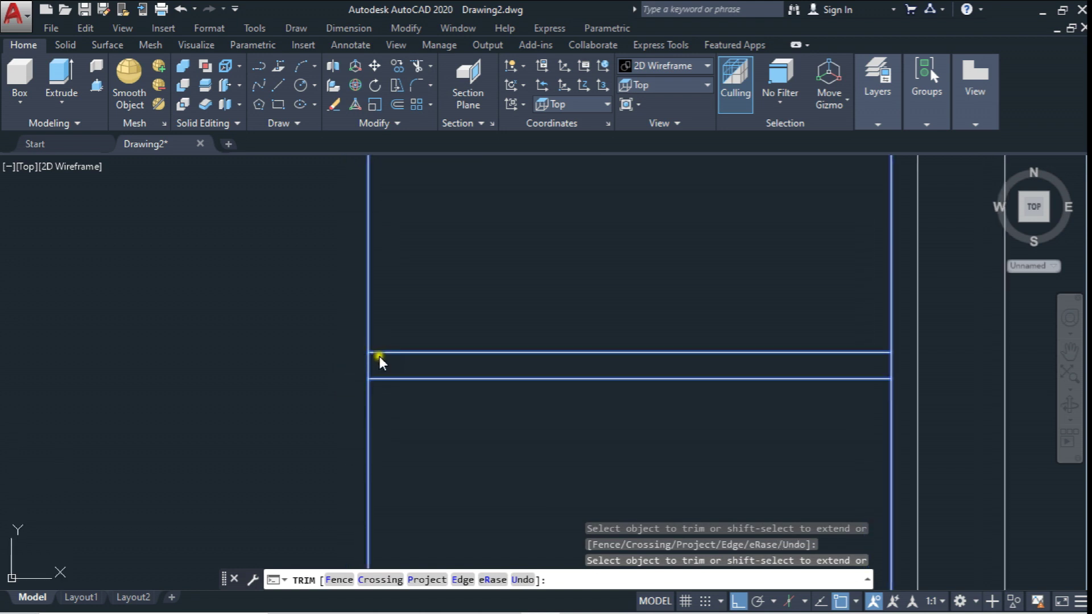
click(368, 370)
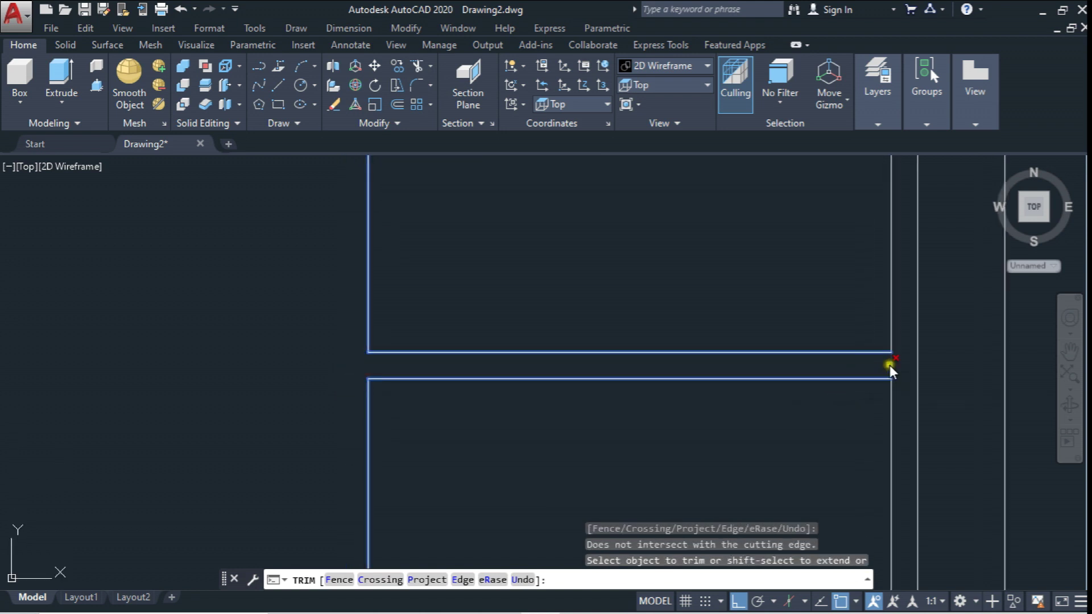
middle_drag(823, 398, 615, 378)
scroll(479, 419, up, 2)
scroll(512, 415, down, 2)
click(626, 412)
scroll(654, 404, up, 2)
key(Escape)
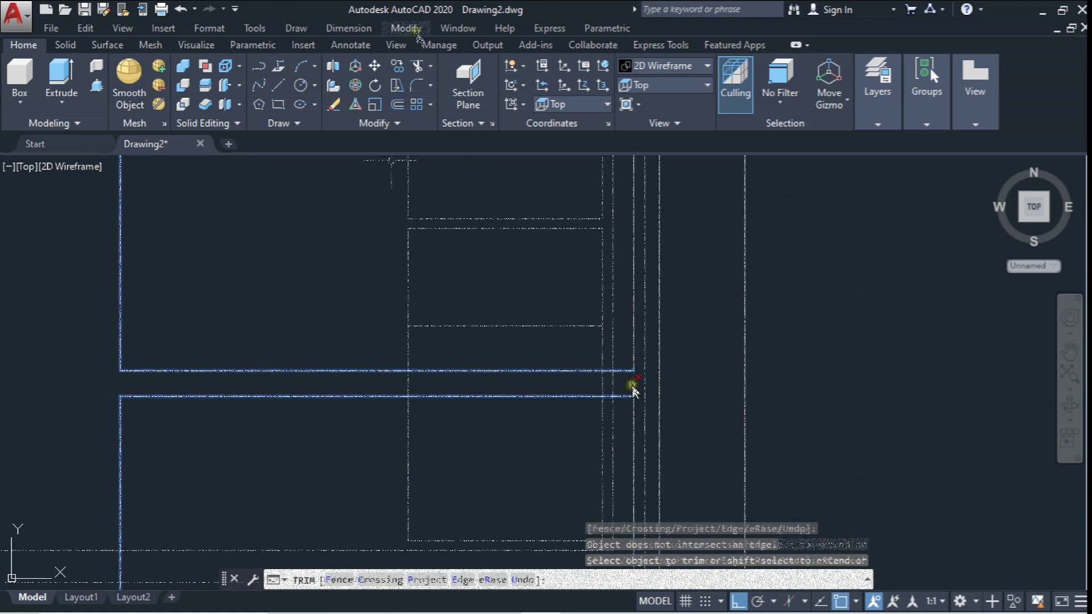
Step: Copy a horizontal line 3 units down to form the last gap
click(398, 65)
scroll(535, 244, up, 2)
click(534, 241)
click(429, 420)
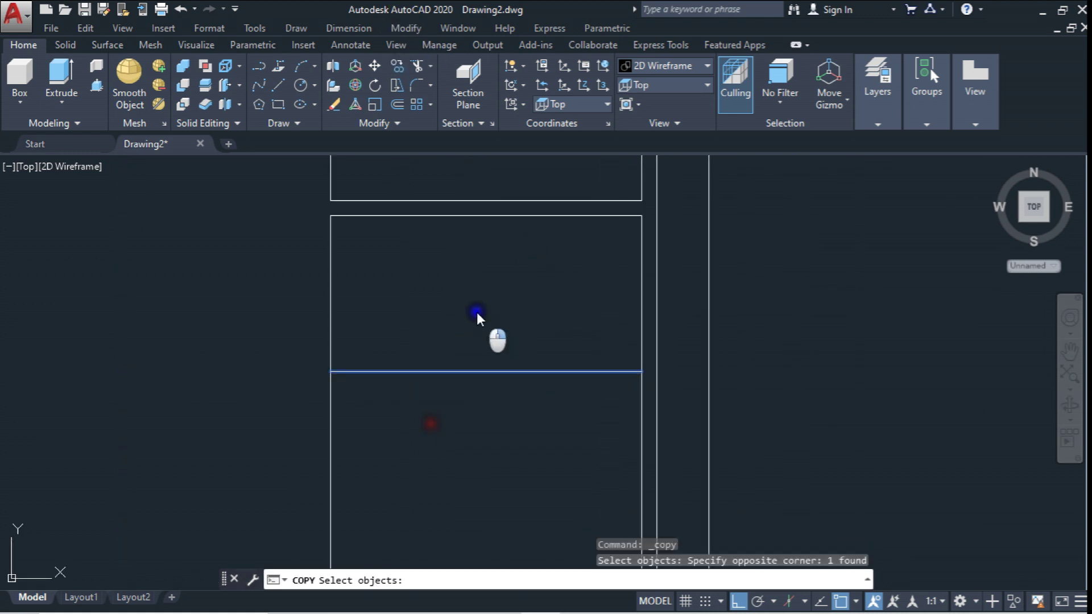
key(Return)
click(476, 293)
key(Return)
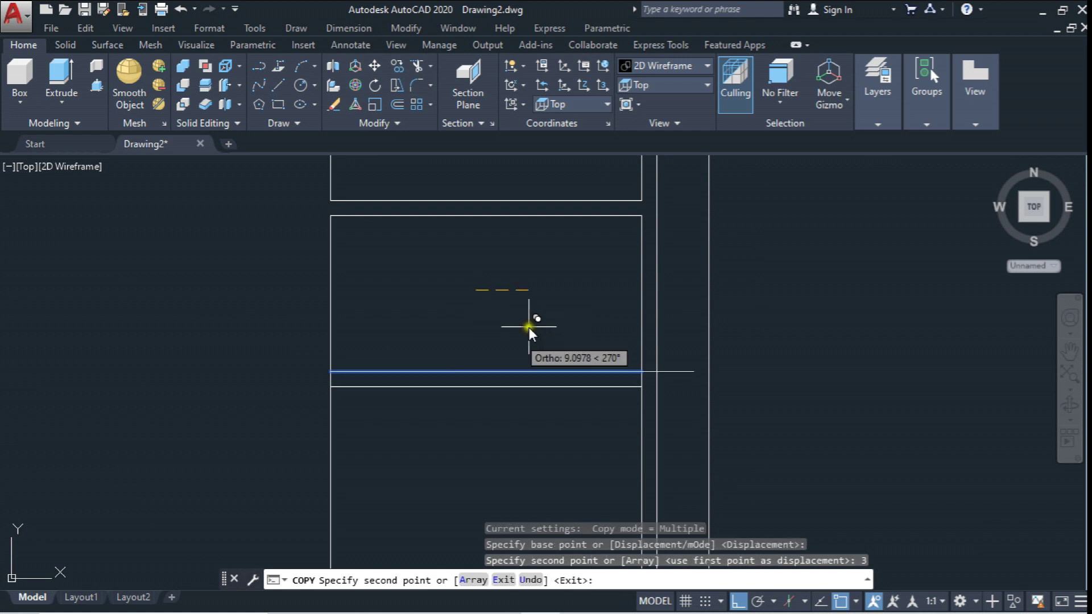
key(Escape)
Step: Trim the left and right side segments inside the new 3-unit gap
click(418, 67)
click(438, 334)
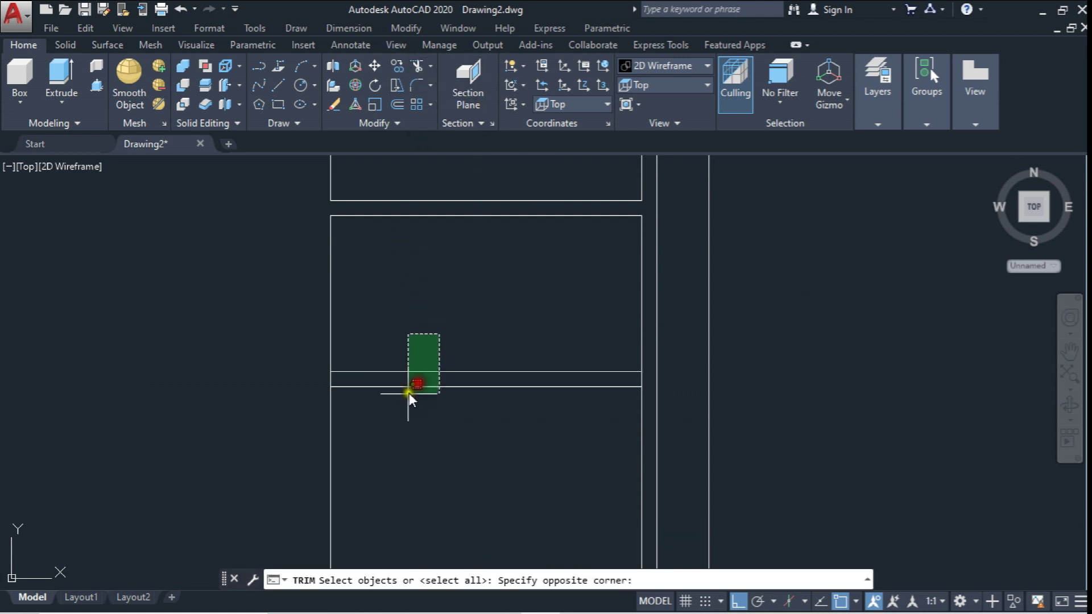
click(414, 390)
click(385, 334)
click(326, 310)
click(640, 321)
scroll(626, 377, up, 5)
right_click(663, 372)
click(697, 373)
scroll(698, 374, down, 4)
scroll(392, 376, up, 4)
click(390, 370)
key(Escape)
Step: Pan the view to the top of the title block and switch to Annotate
scroll(382, 364, down, 2)
scroll(523, 387, down, 2)
scroll(555, 394, down, 2)
scroll(597, 387, down, 1)
middle_drag(596, 387, 610, 361)
middle_drag(542, 254, 569, 244)
mouse_move(516, 325)
middle_down()
mouse_move(547, 264)
mouse_move(530, 356)
middle_up()
middle_drag(521, 206, 521, 197)
scroll(531, 182, up, 1)
scroll(531, 183, up, 3)
click(351, 47)
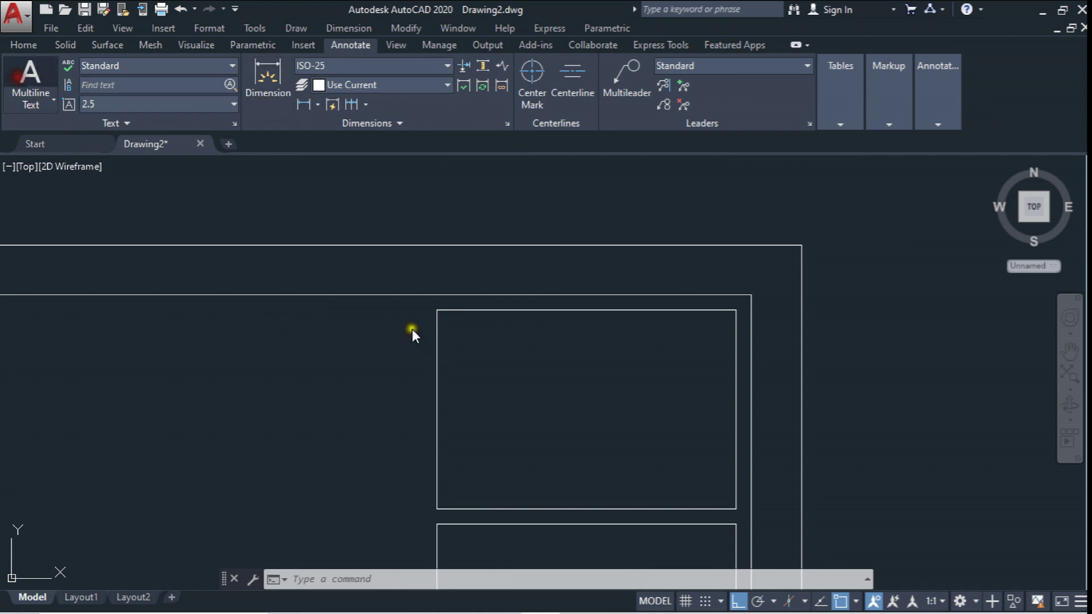
Step: Draw a multiline text area in the top title-block box and enter 'Despacho:'
scroll(470, 335, up, 1)
scroll(468, 345, up, 1)
middle_drag(443, 332, 366, 295)
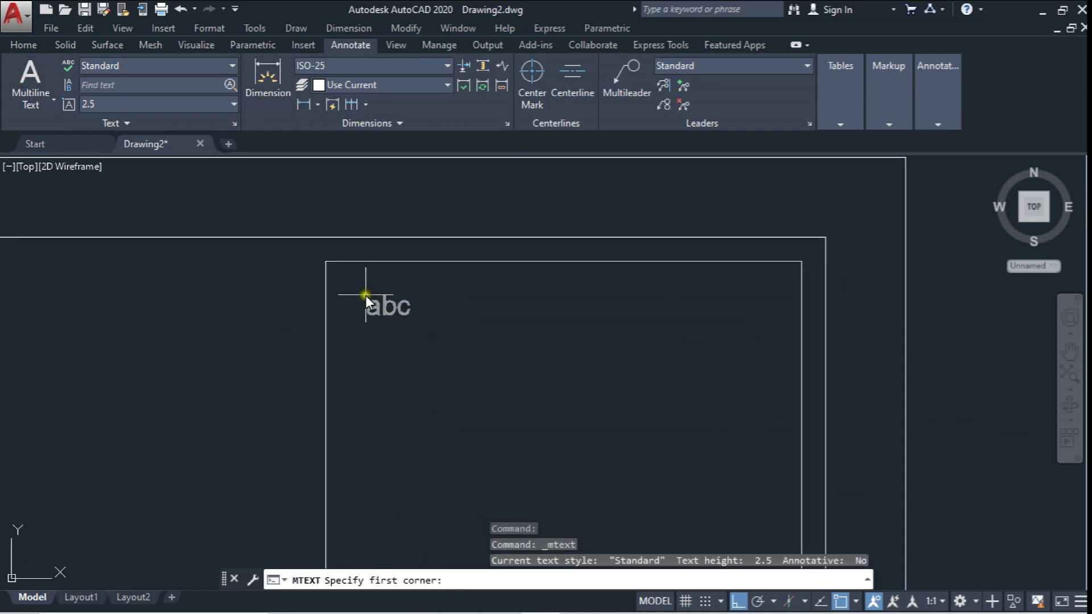
click(365, 291)
click(620, 331)
text(Despacho:)
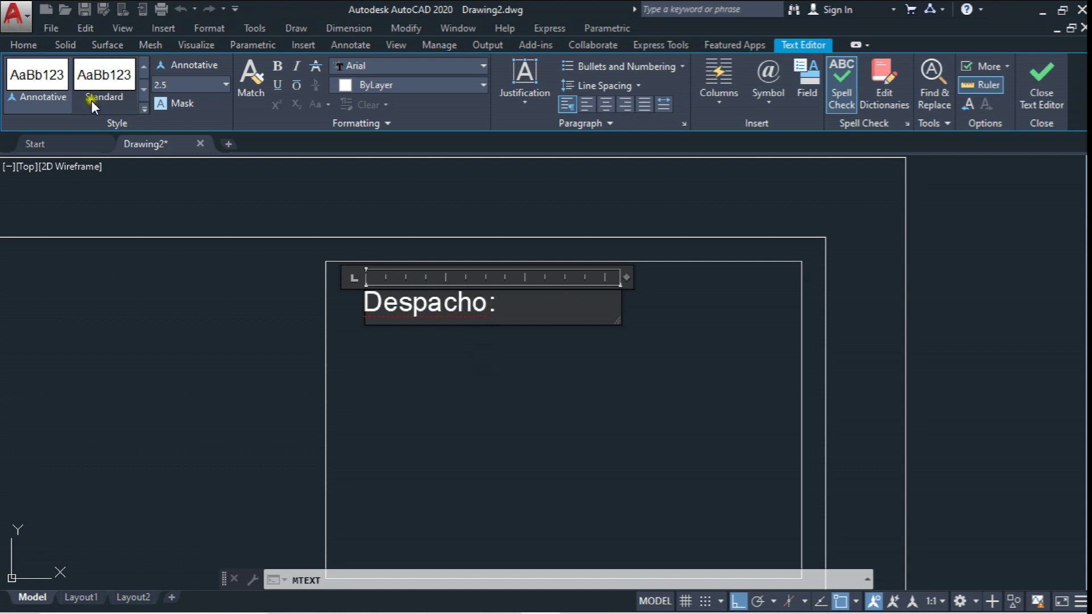
Step: Set the 'Despacho:' label to height 4 and bold, then place it
drag(495, 300, 205, 293)
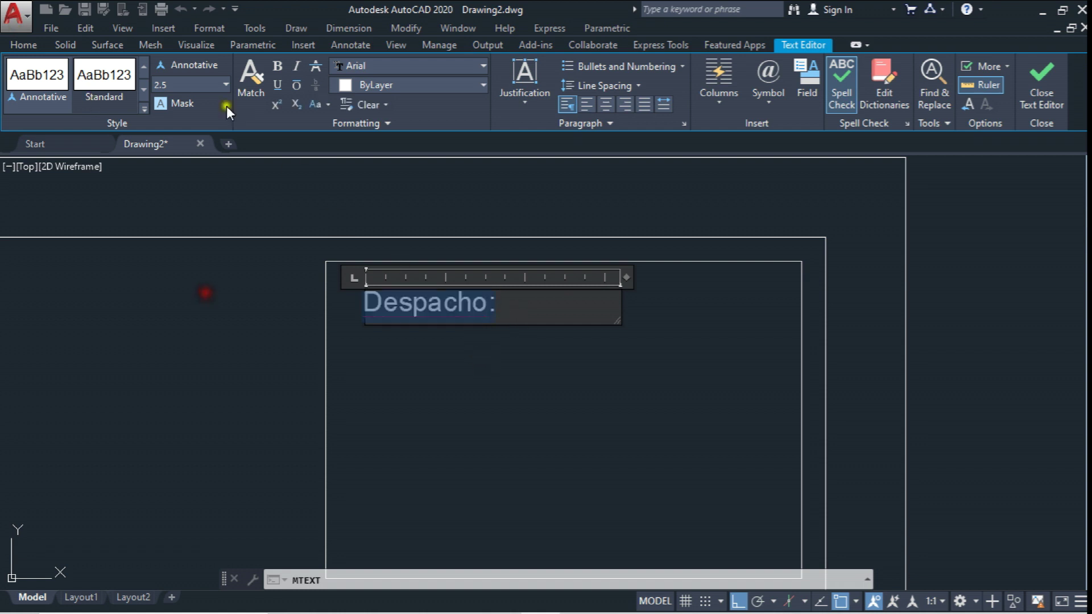
text(4)
key(Return)
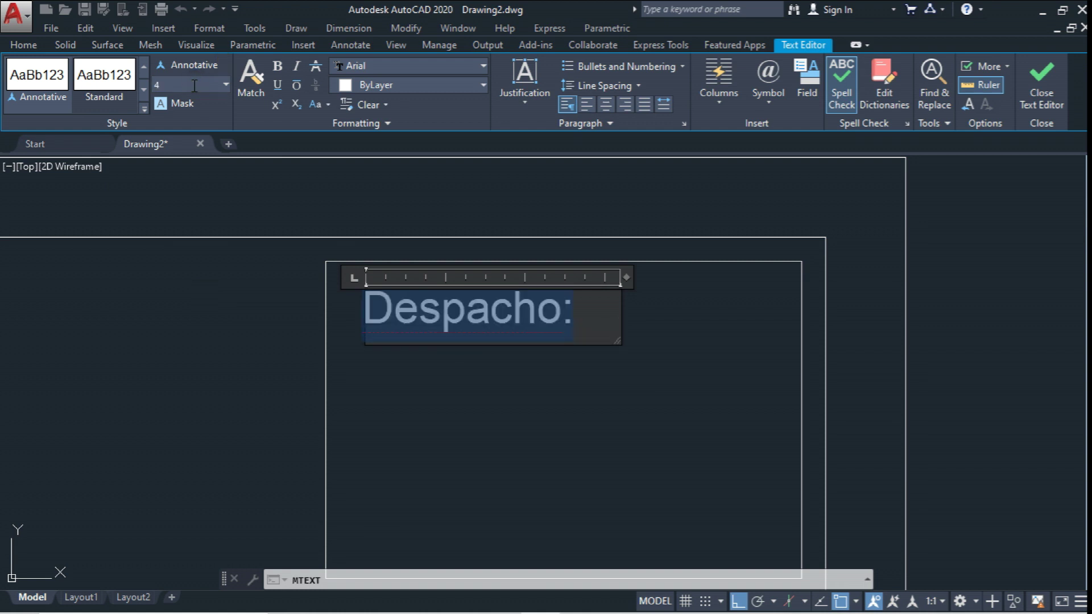
click(277, 67)
click(395, 214)
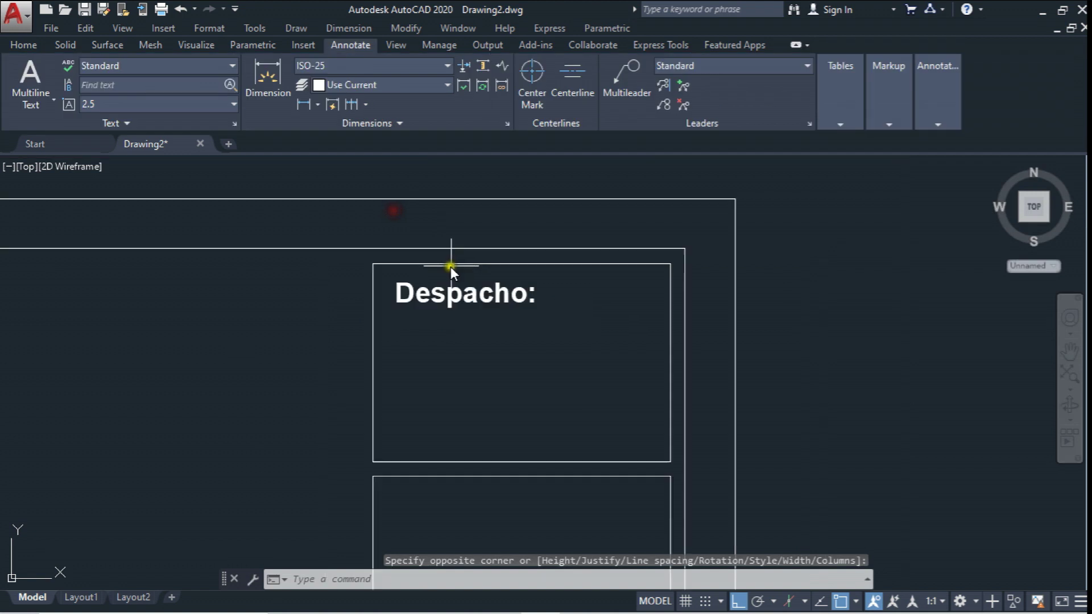
scroll(451, 267, down, 5)
scroll(478, 341, up, 3)
scroll(443, 222, up, 1)
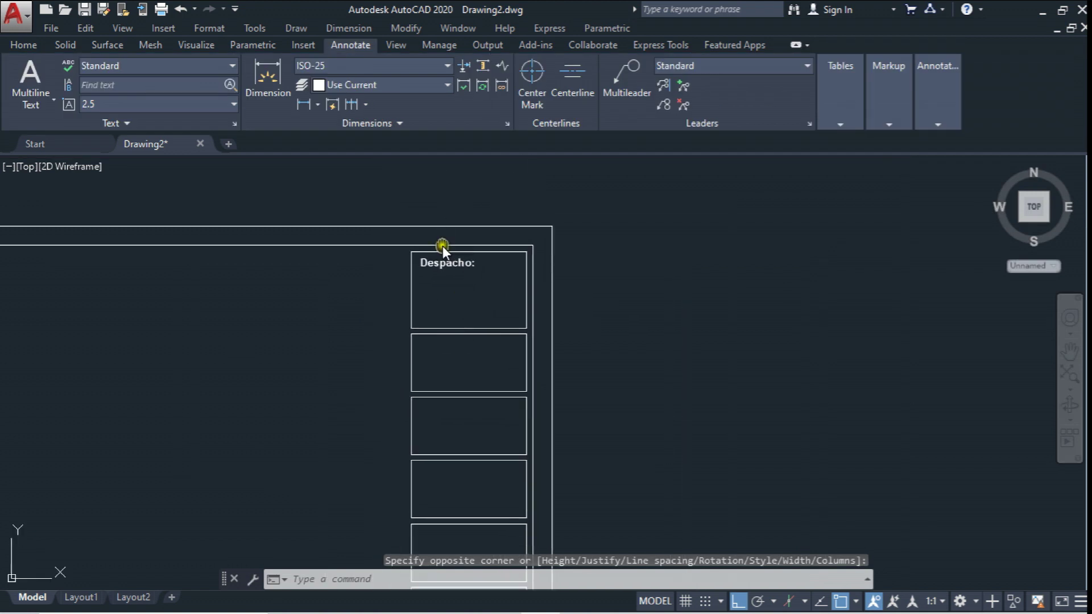
scroll(438, 236, up, 5)
scroll(386, 289, up, 2)
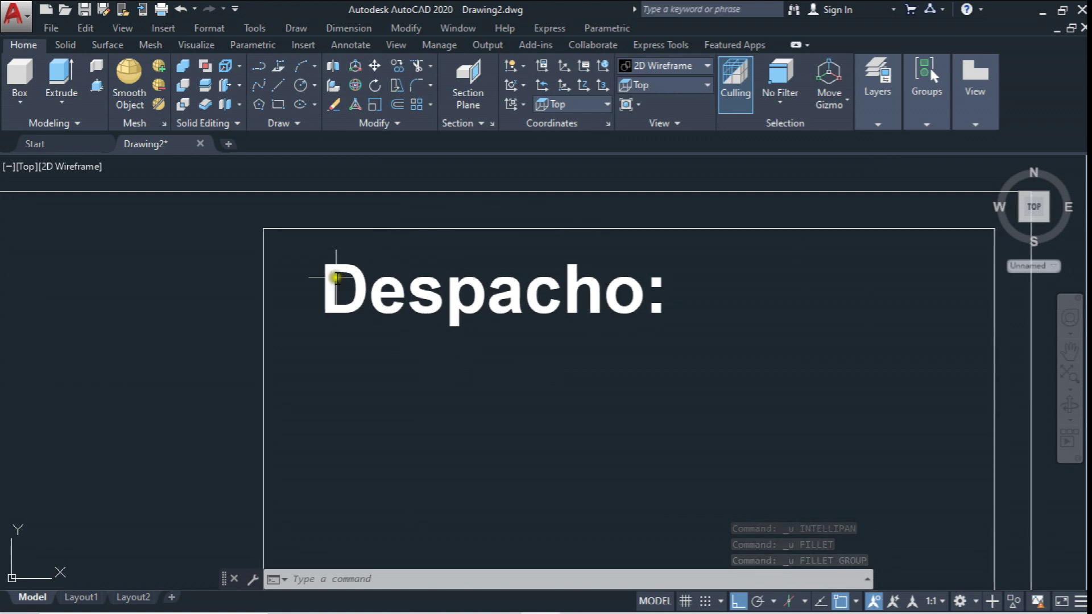
Step: Fillet the top-left and top-right corners of the Despacho: box with radius 3
click(414, 87)
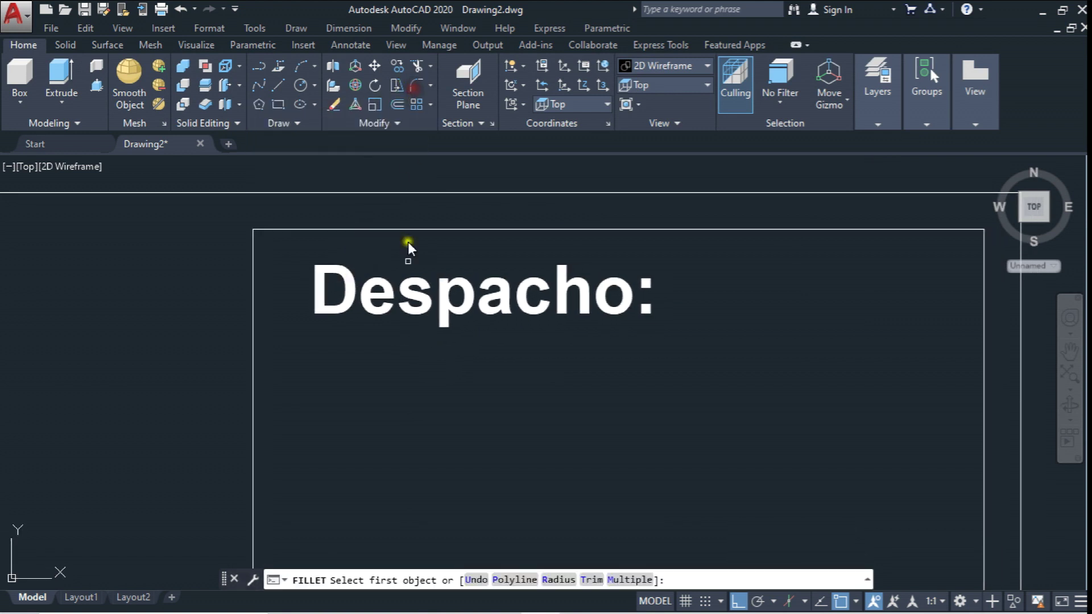
click(557, 581)
text(3)
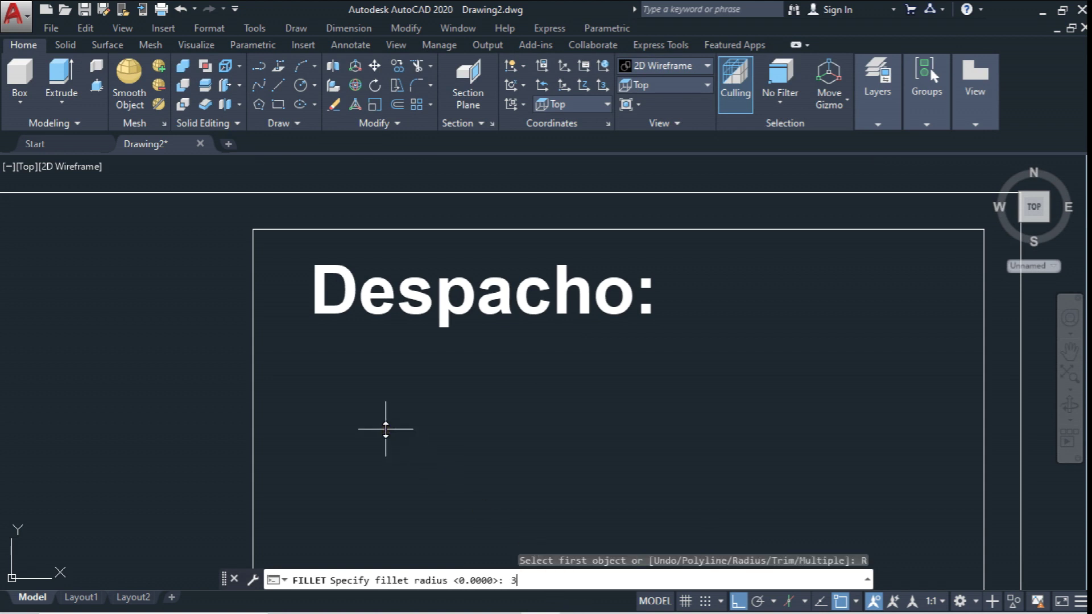
key(Return)
click(253, 262)
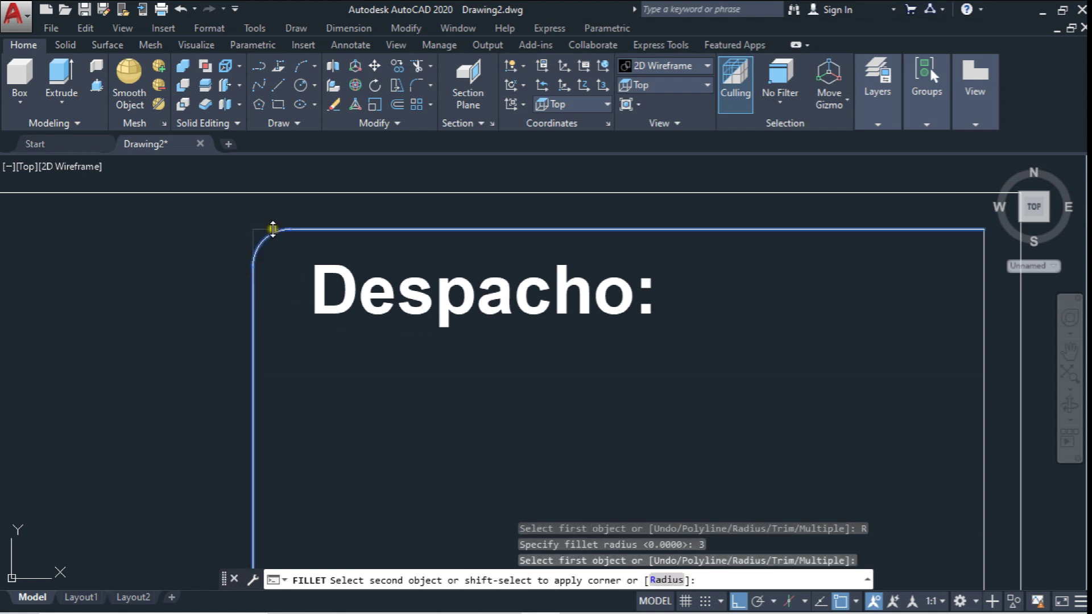
click(273, 228)
middle_drag(858, 319, 561, 305)
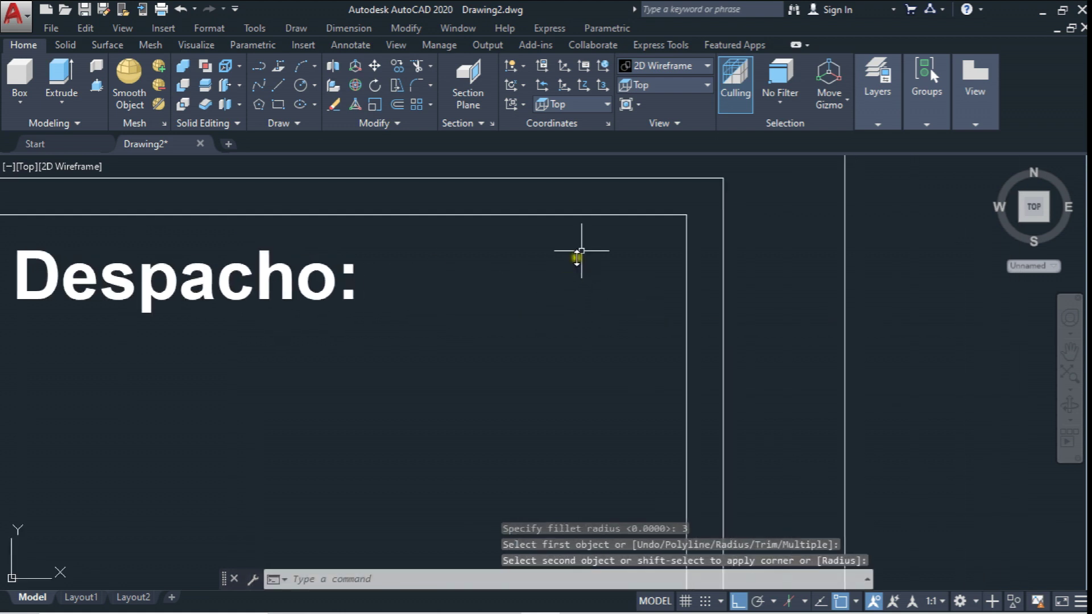
key(Return)
click(652, 215)
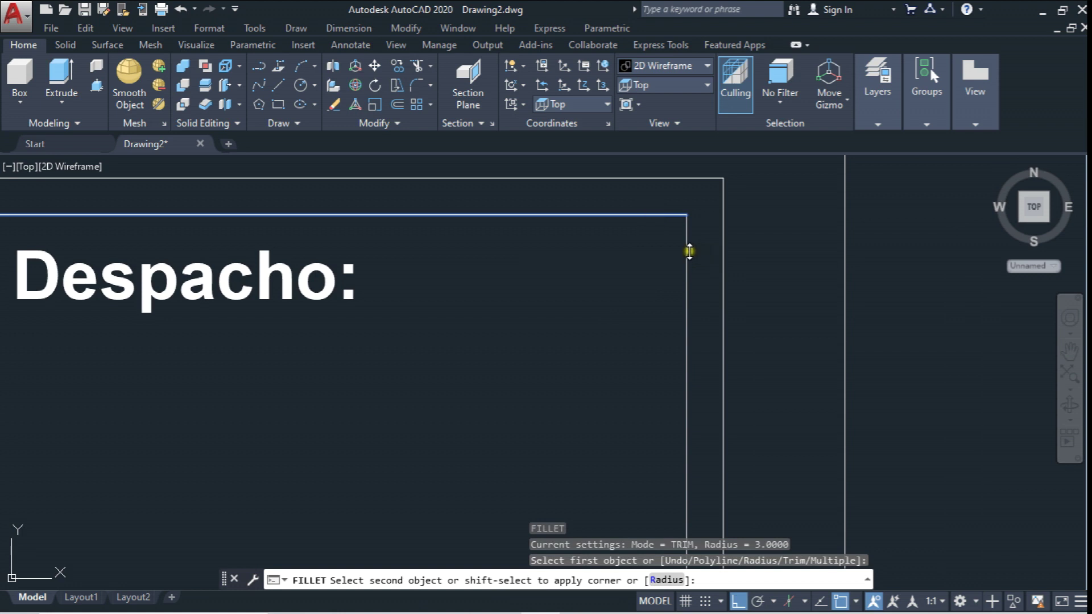
click(687, 250)
Step: Fillet the bottom-right and bottom-left corners of the box with the same 3 radius
scroll(683, 254, down, 3)
scroll(654, 347, up, 2)
scroll(700, 324, up, 2)
key(Return)
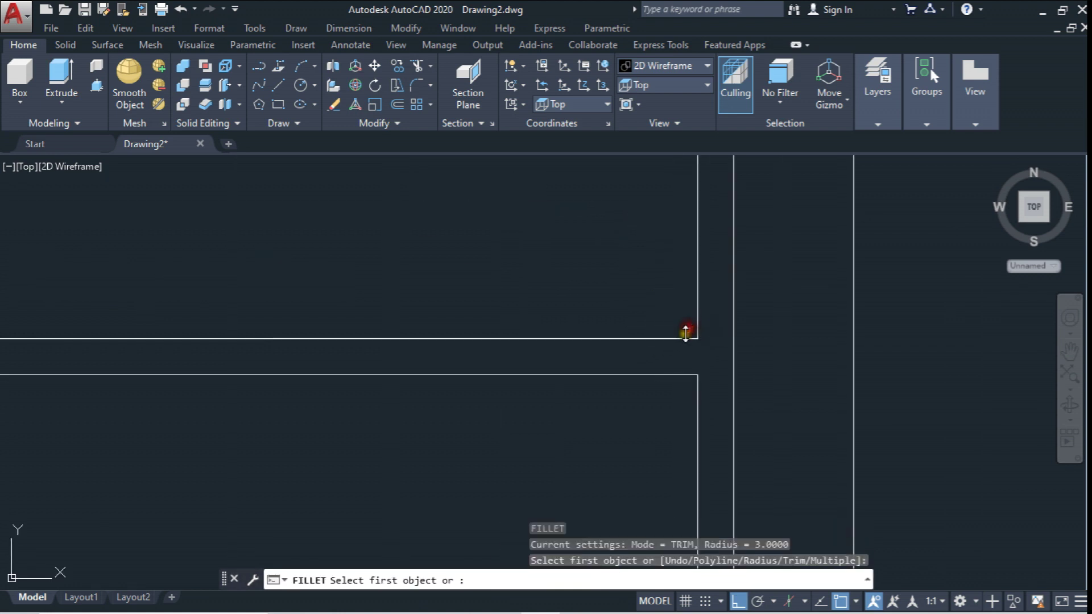
click(685, 337)
click(697, 322)
scroll(516, 329, down, 3)
scroll(522, 312, up, 3)
key(Return)
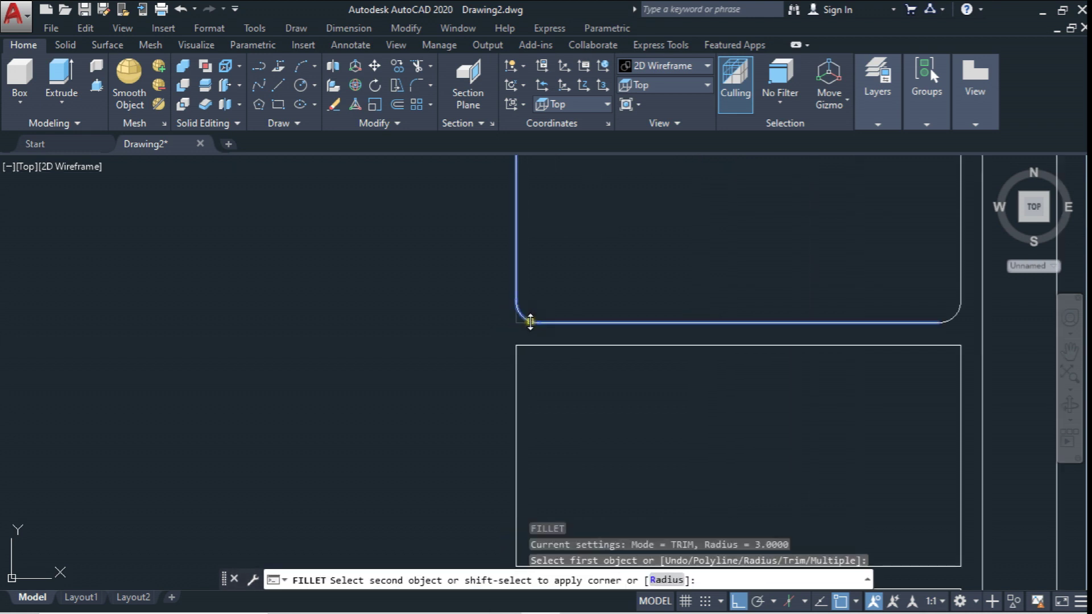
click(525, 318)
scroll(562, 286, down, 2)
scroll(569, 316, down, 2)
scroll(586, 266, down, 1)
scroll(586, 267, down, 2)
scroll(651, 302, up, 2)
scroll(569, 290, down, 1)
scroll(531, 319, down, 1)
scroll(463, 268, up, 3)
scroll(398, 273, up, 2)
scroll(391, 285, up, 1)
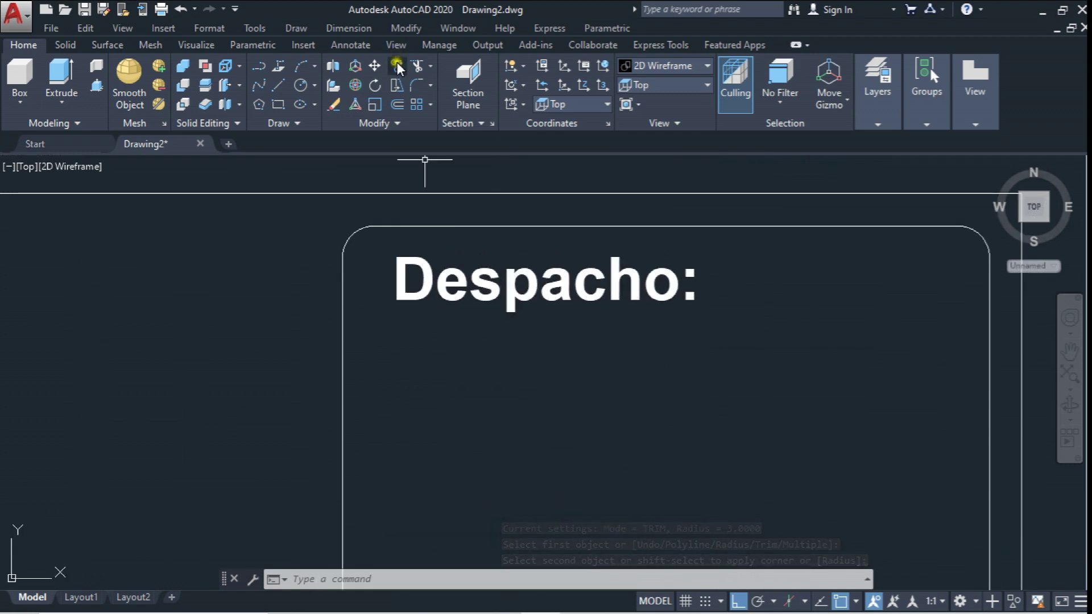
Step: Copy the Despacho: box from its top-left corner, placing a copy directly below
click(399, 66)
click(382, 295)
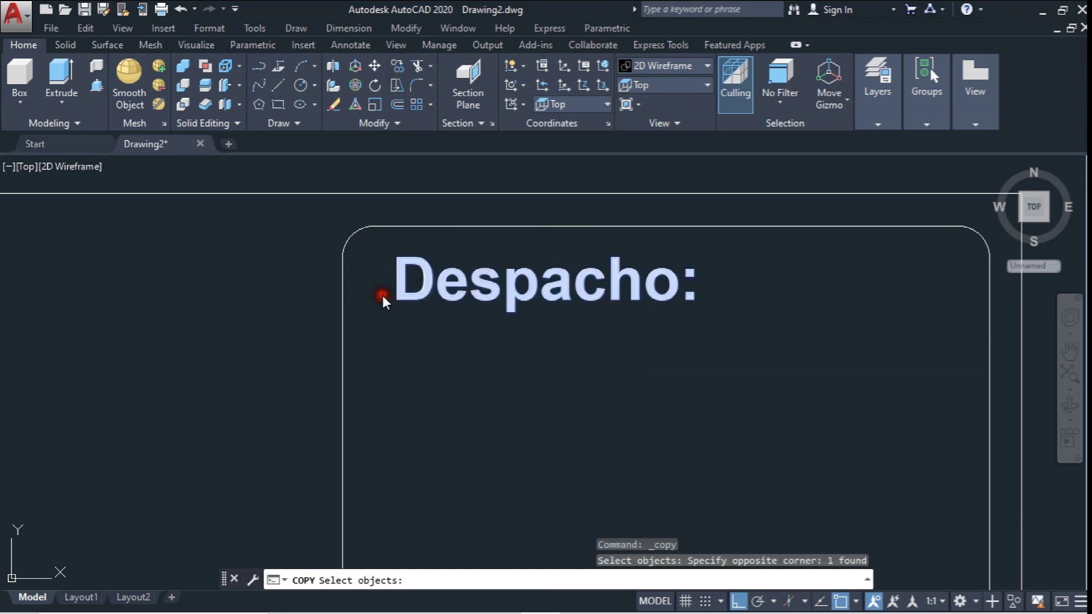
key(Return)
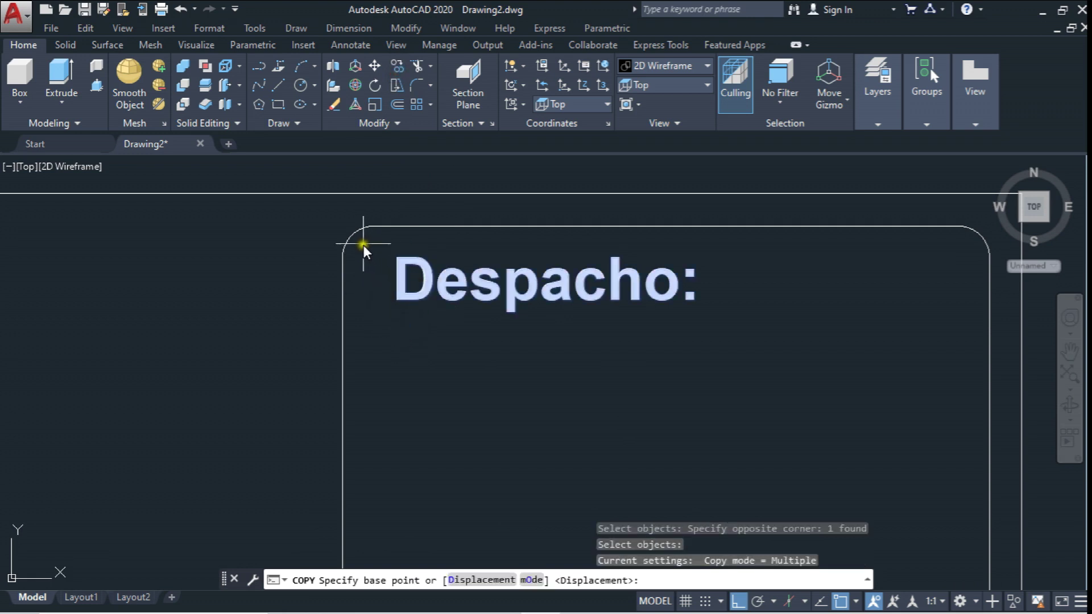
click(375, 257)
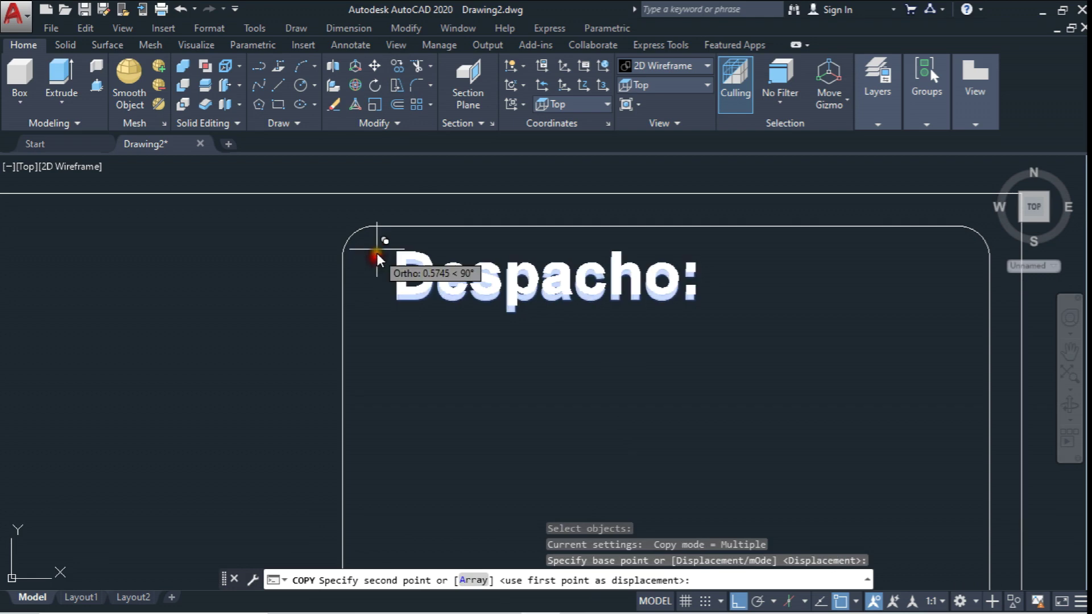
scroll(377, 251, down, 5)
scroll(367, 367, up, 5)
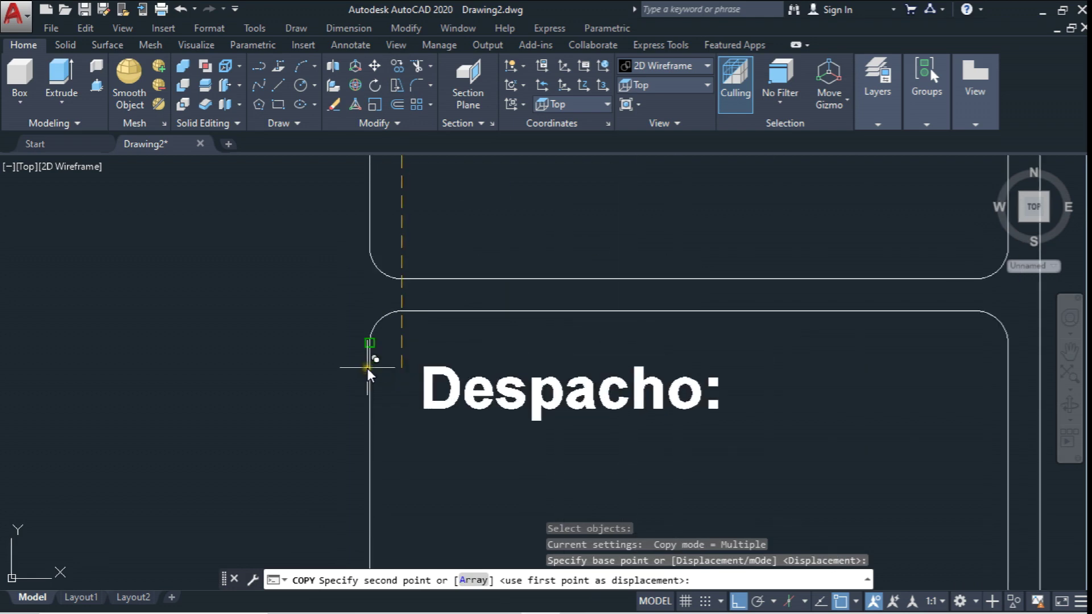
click(405, 353)
Step: Finish the stacked copies down the column and center them in view
middle_drag(404, 367, 443, 175)
scroll(446, 312, down, 4)
scroll(431, 340, up, 4)
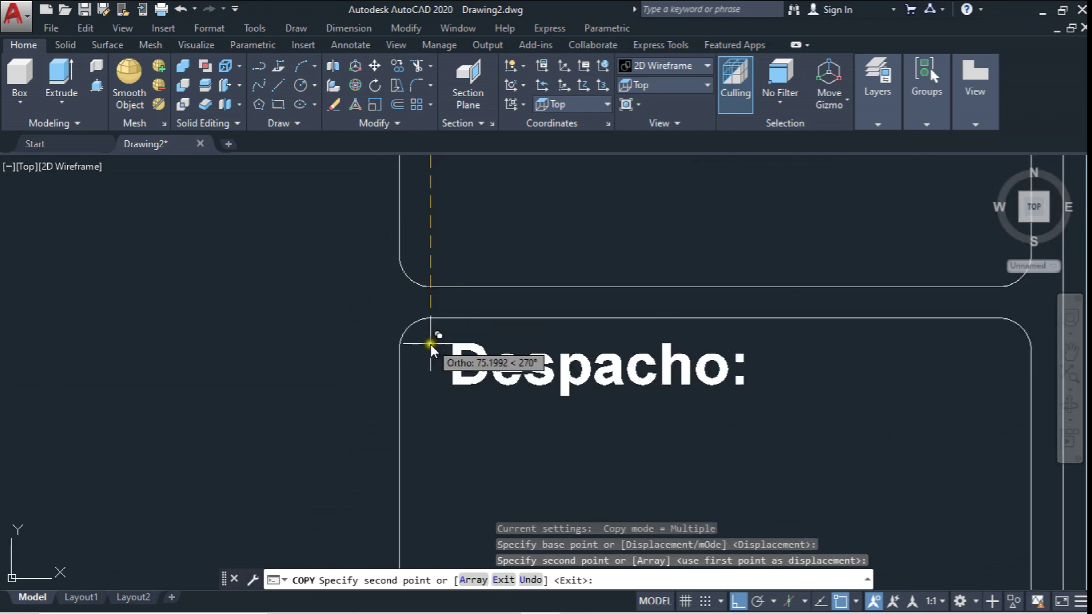
key(Escape)
scroll(507, 256, up, 3)
scroll(510, 263, up, 2)
scroll(450, 267, up, 3)
scroll(495, 316, down, 2)
scroll(495, 319, down, 2)
scroll(490, 343, up, 4)
middle_drag(489, 343, 492, 432)
scroll(515, 335, down, 6)
scroll(515, 356, up, 4)
mouse_move(514, 356)
middle_down()
mouse_move(503, 398)
mouse_move(493, 370)
middle_up()
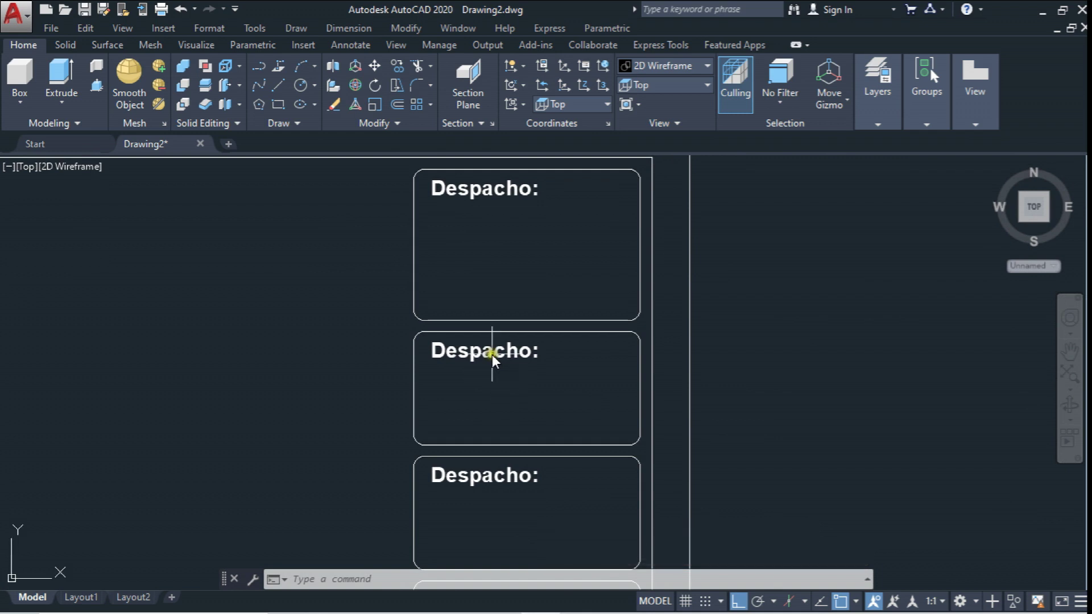
Step: Relabel the second and third boxes as Dibujante: and Diseño:
double_click(492, 353)
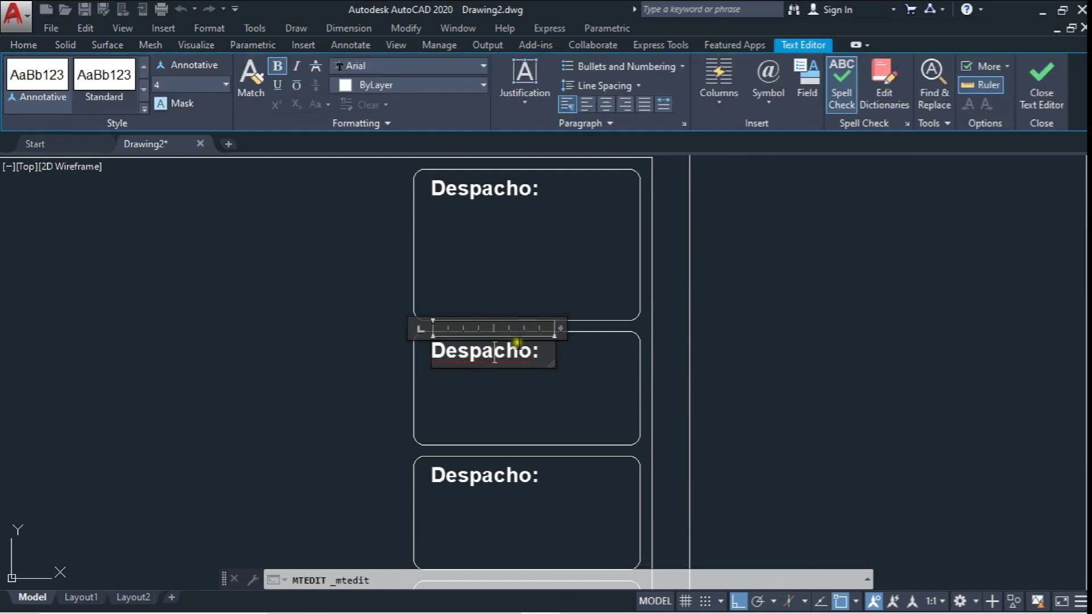
scroll(518, 343, up, 2)
drag(532, 359, 447, 381)
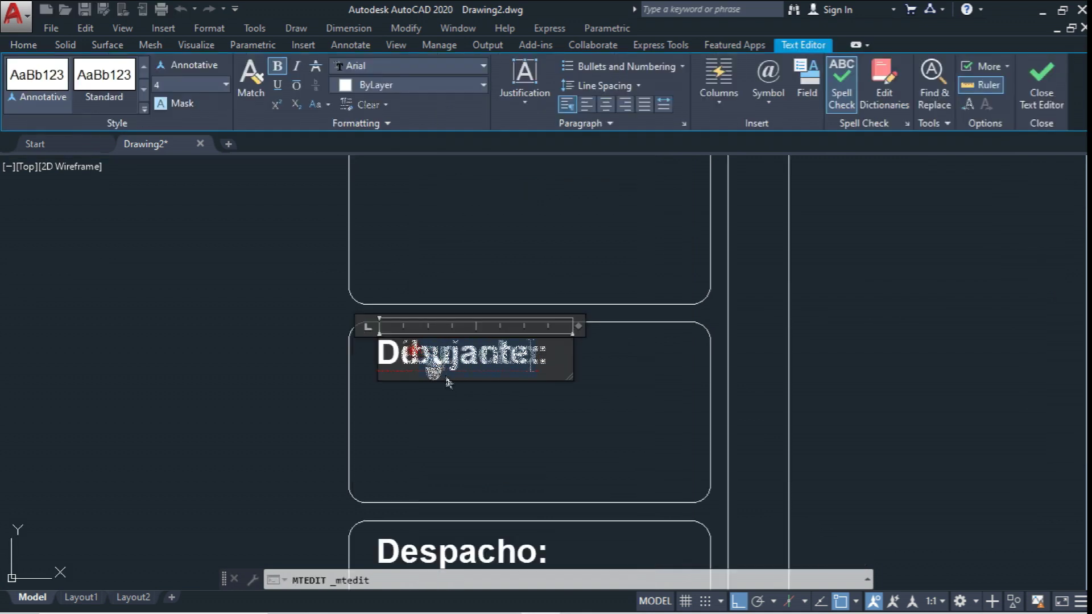
click(456, 416)
scroll(440, 318, down, 2)
scroll(469, 397, down, 2)
scroll(449, 402, up, 2)
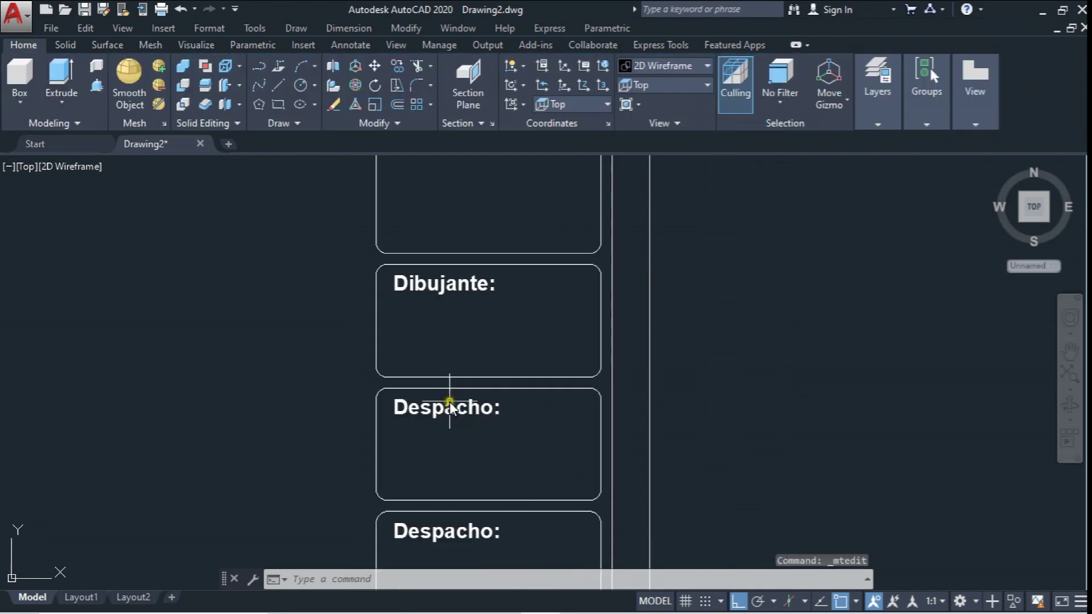
double_click(449, 402)
text(Diseño)
click(451, 330)
scroll(455, 333, down, 3)
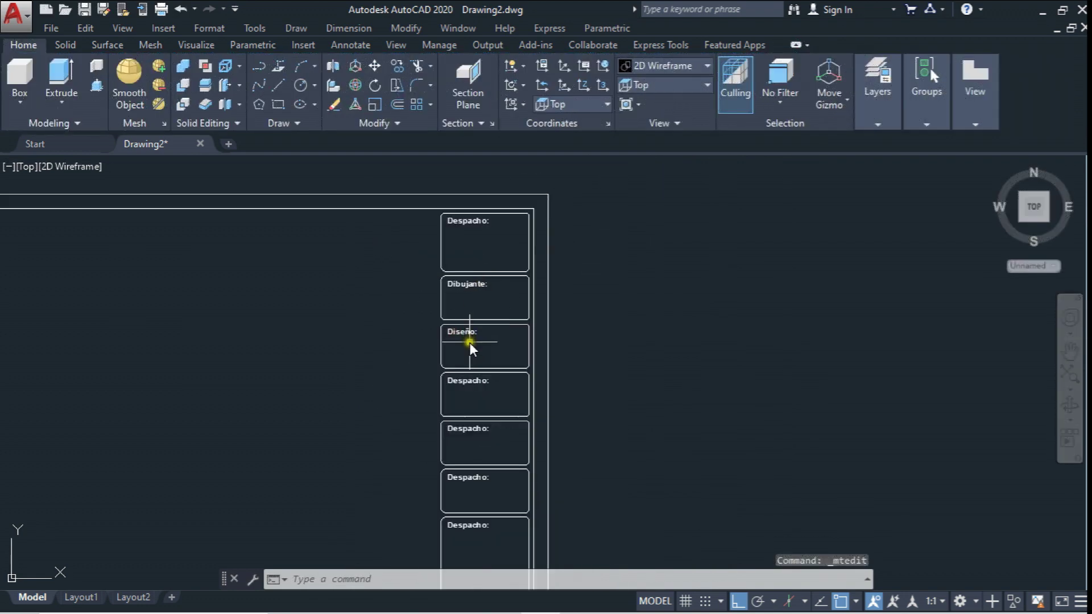
scroll(469, 340, up, 3)
Step: Relabel the next two boxes as Sistema: and Cotas:
double_click(459, 407)
text(Sistema:)
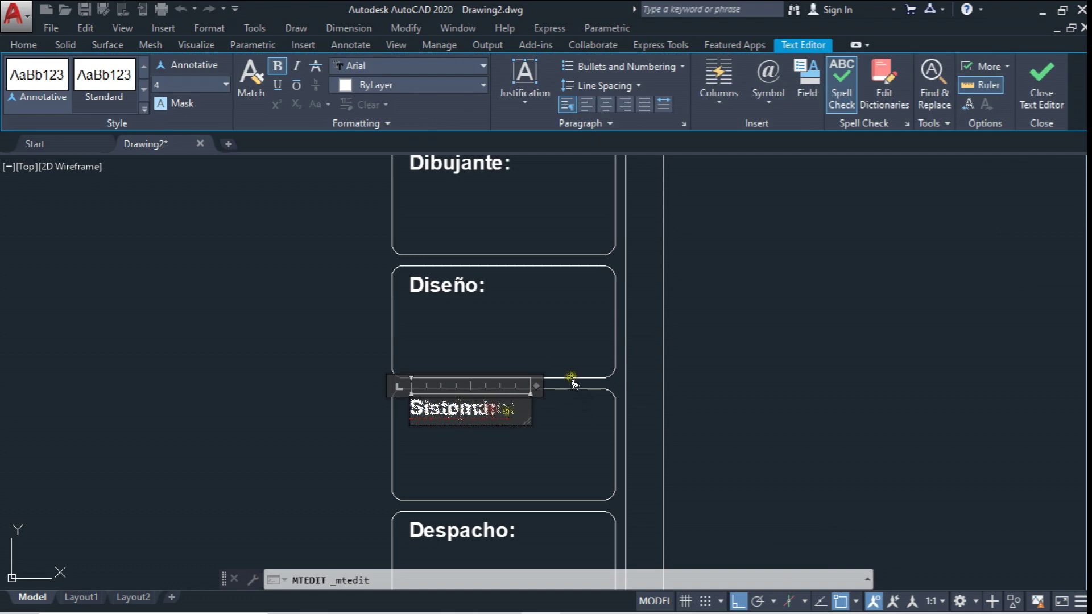
click(569, 390)
scroll(513, 279, down, 2)
scroll(477, 413, up, 2)
double_click(484, 439)
text(Cotas)
click(504, 366)
scroll(508, 350, down, 3)
scroll(485, 437, up, 3)
Step: Relabel the last two boxes as Escala: and Observaciones: and frame the whole title block
double_click(486, 437)
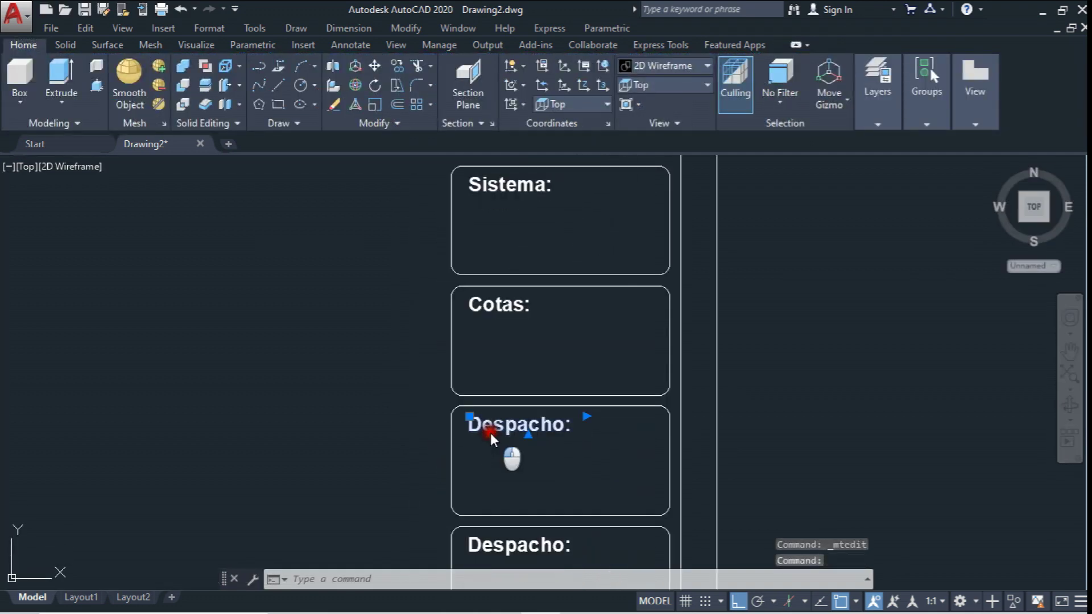
text(Escala)
click(664, 340)
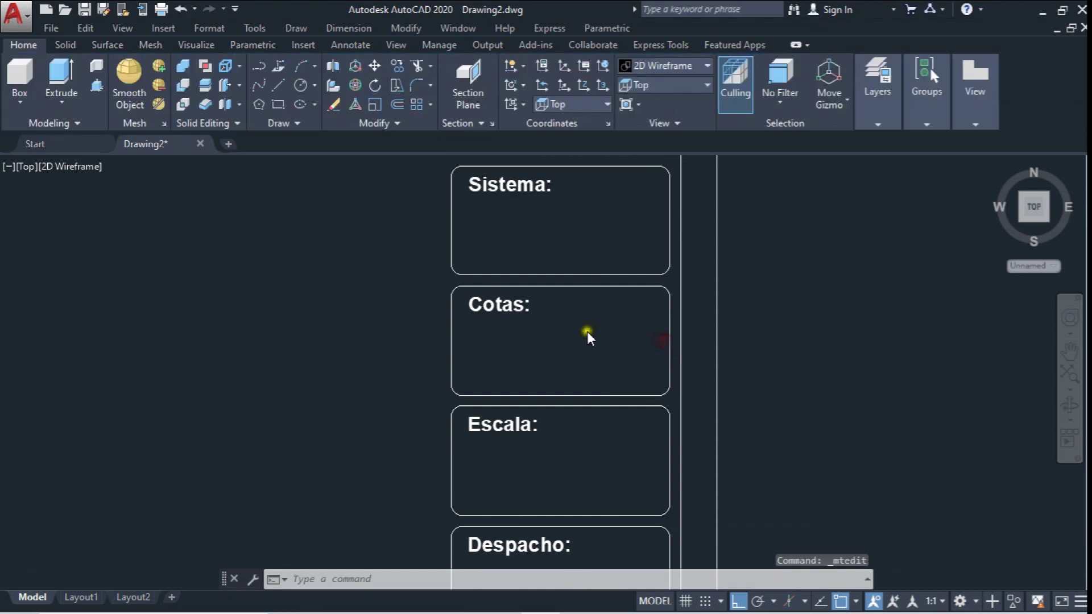
scroll(577, 414, down, 2)
scroll(548, 426, up, 2)
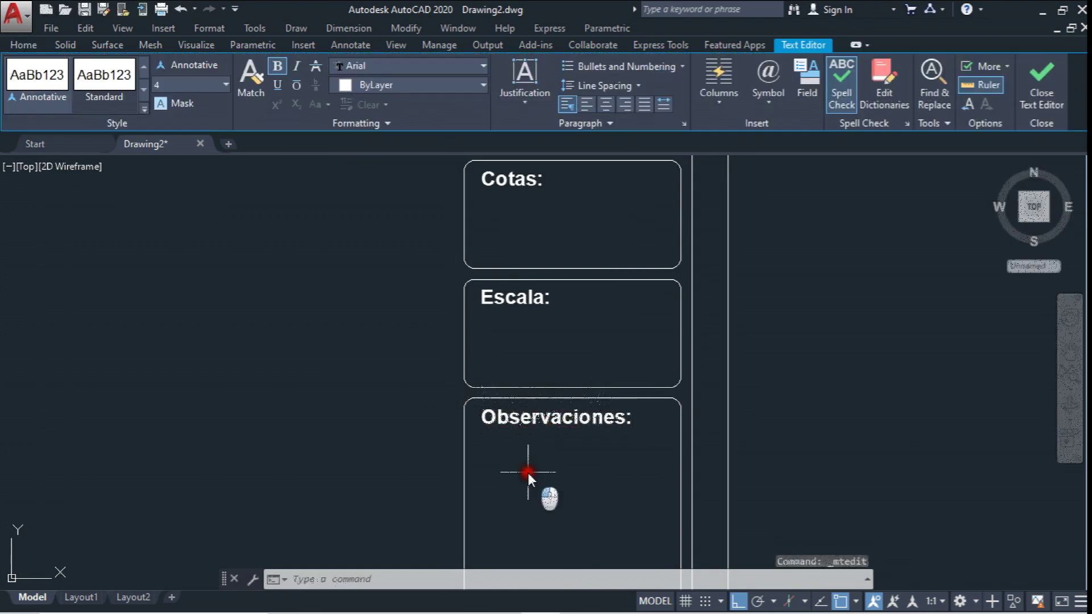
click(530, 471)
scroll(581, 329, down, 2)
scroll(581, 328, down, 2)
middle_drag(573, 376, 568, 423)
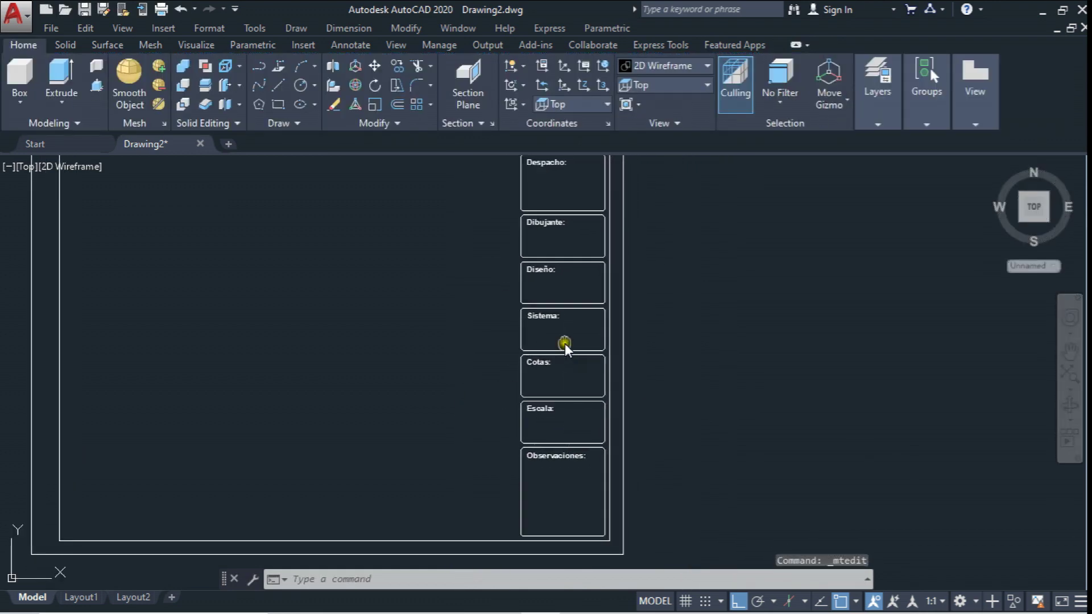
middle_drag(565, 348, 558, 406)
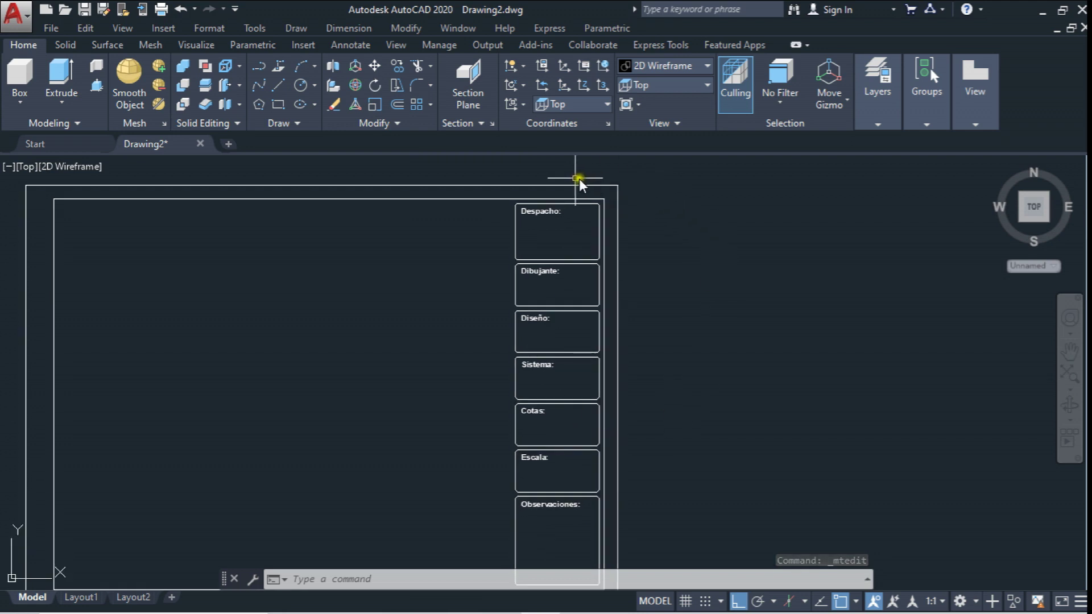
middle_drag(483, 250, 612, 248)
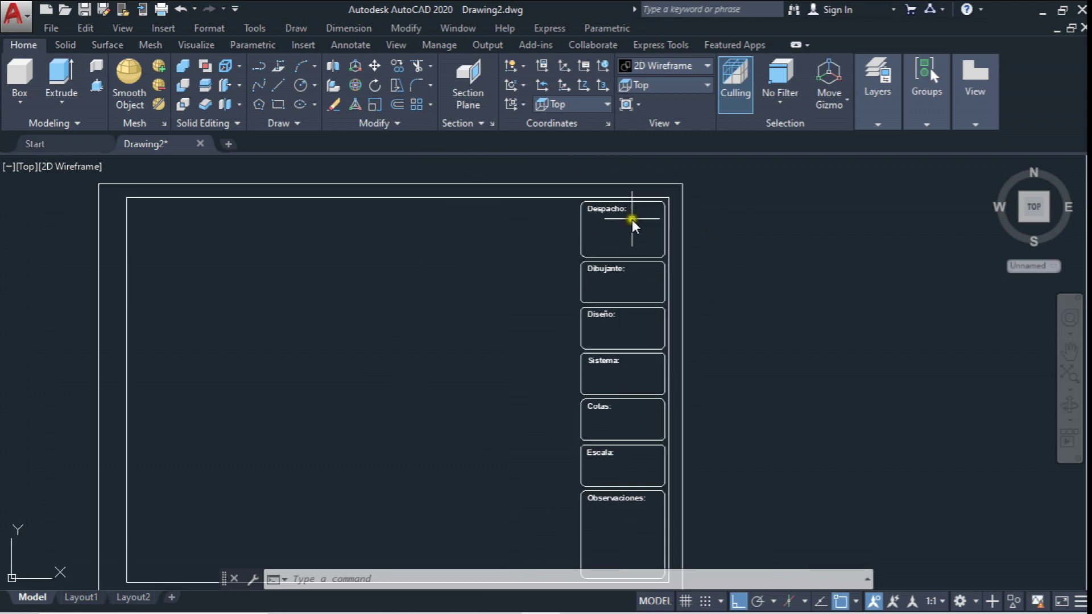
Step: Paste the Arch Linux logo beside the sheet frame
middle_drag(619, 244, 631, 234)
scroll(761, 210, up, 2)
middle_drag(761, 210, 652, 290)
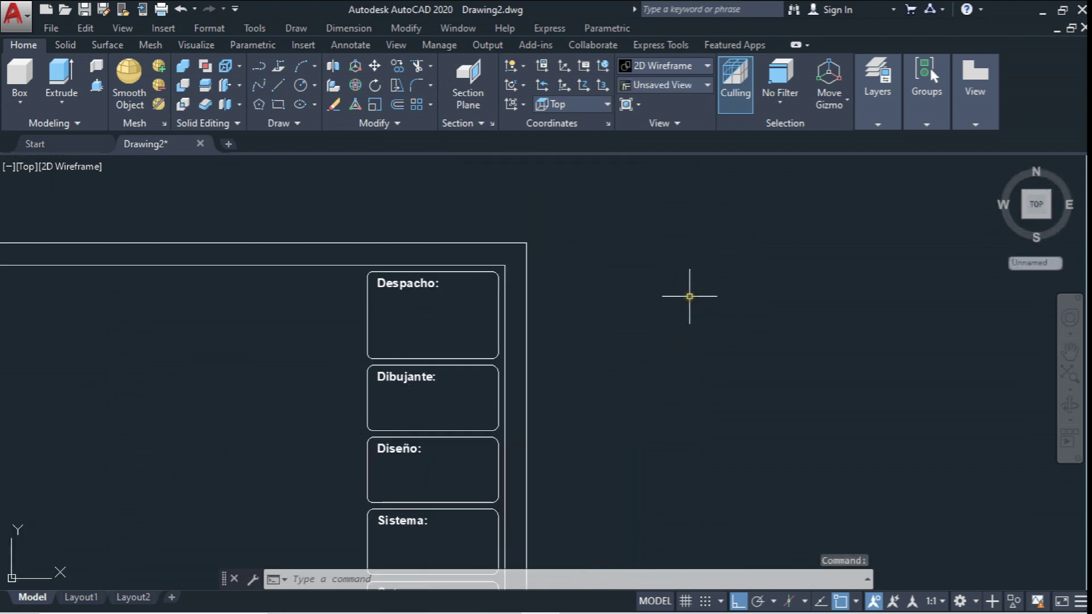
key(ctrl+v)
scroll(632, 347, down, 3)
scroll(614, 364, down, 3)
click(624, 373)
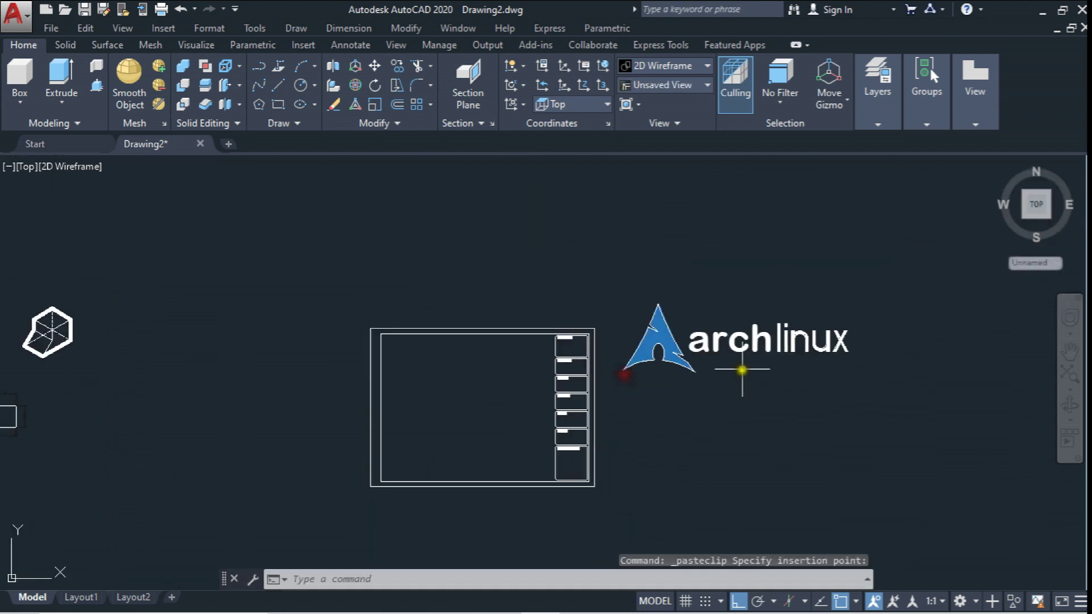
scroll(743, 373, up, 2)
scroll(651, 341, up, 2)
middle_drag(650, 341, 636, 352)
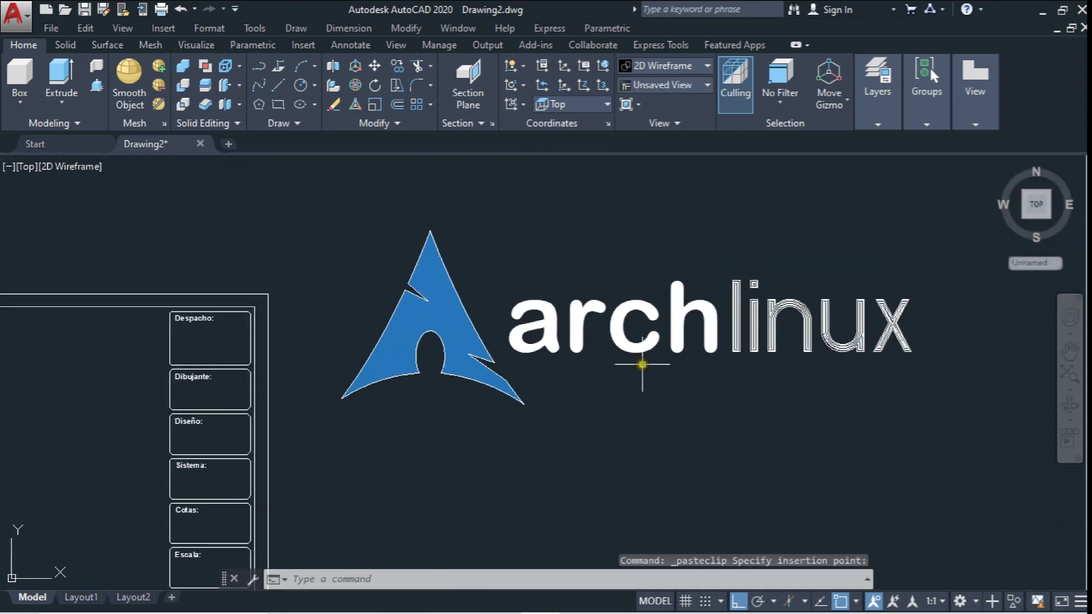
Step: Scale the logo to half size about its lower-left corner
text(sl)
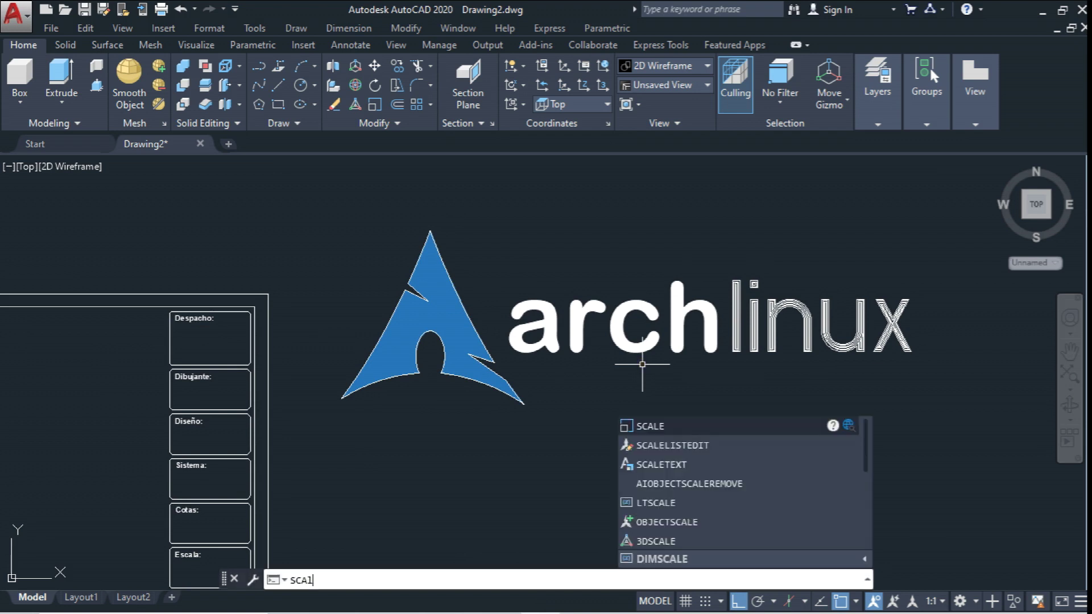
key(Return)
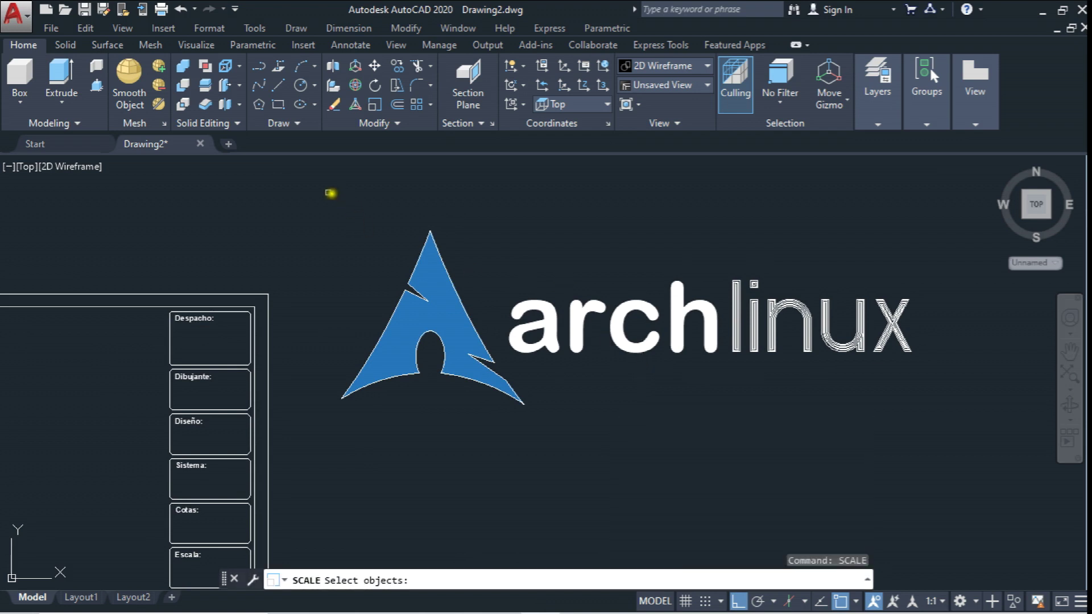
click(318, 189)
click(928, 472)
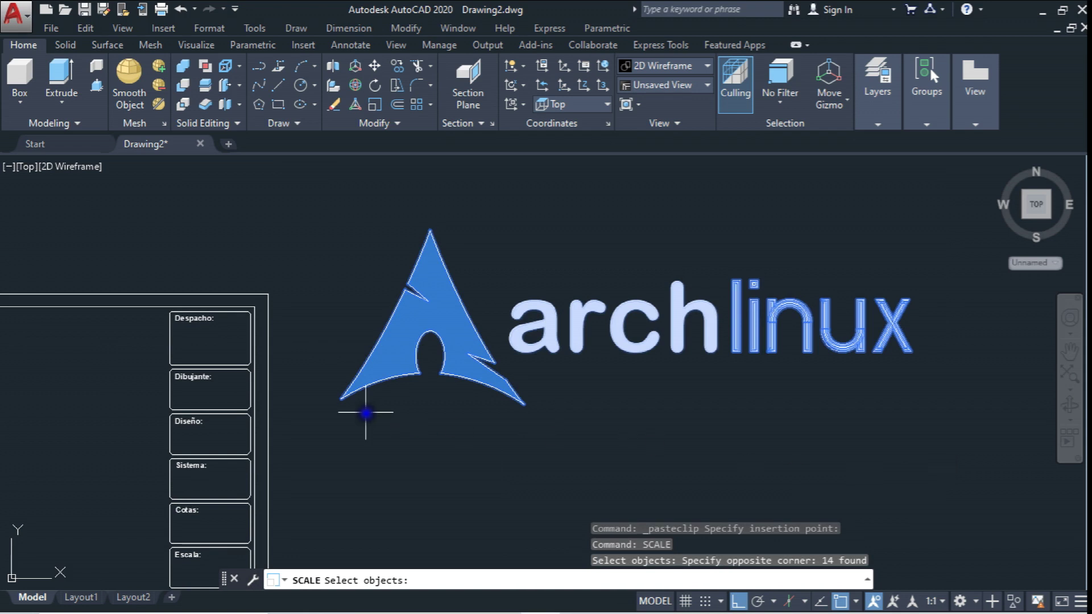
key(Return)
click(343, 394)
text(5)
key(Return)
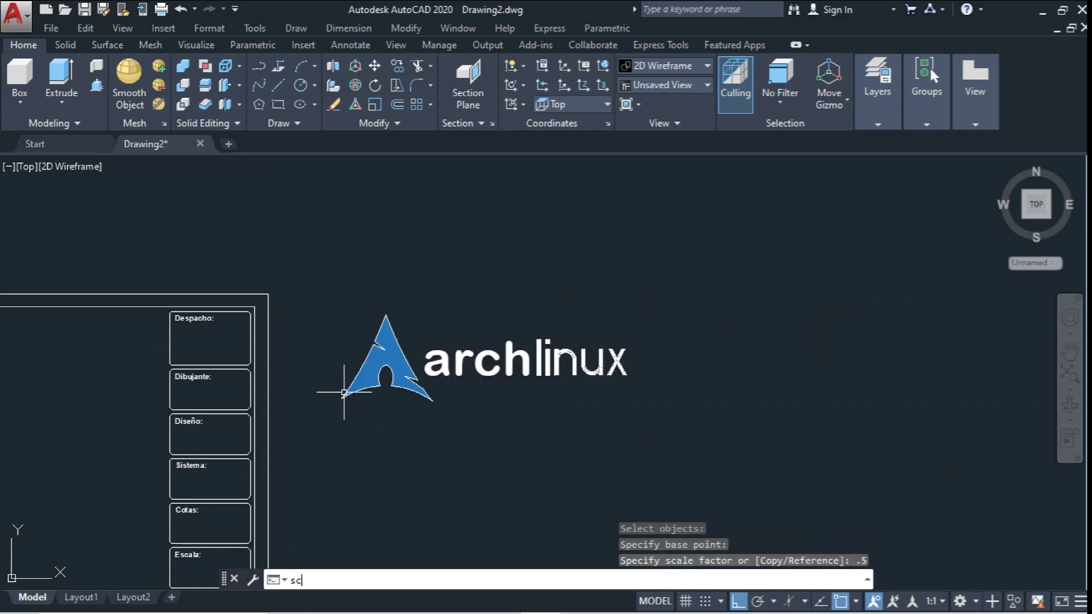
Step: Scale the logo by 0.5 a second time
key(Return)
click(386, 353)
key(Return)
click(344, 392)
text(.5)
key(Return)
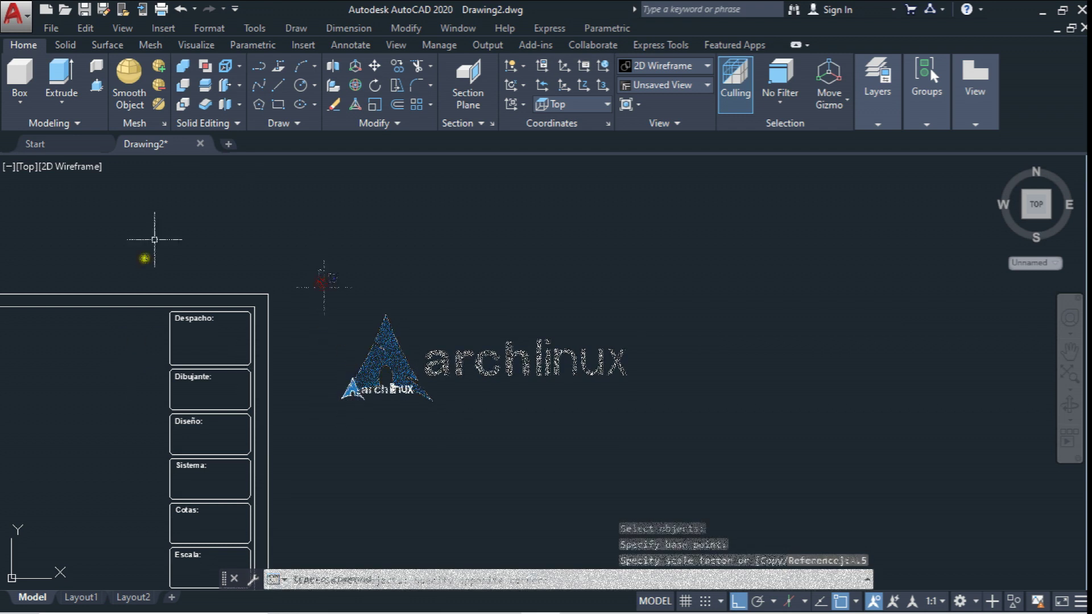
Step: Move the shrunken logo inside the Despacho: box
click(352, 84)
click(315, 315)
click(405, 419)
right_click(467, 320)
click(399, 213)
click(399, 164)
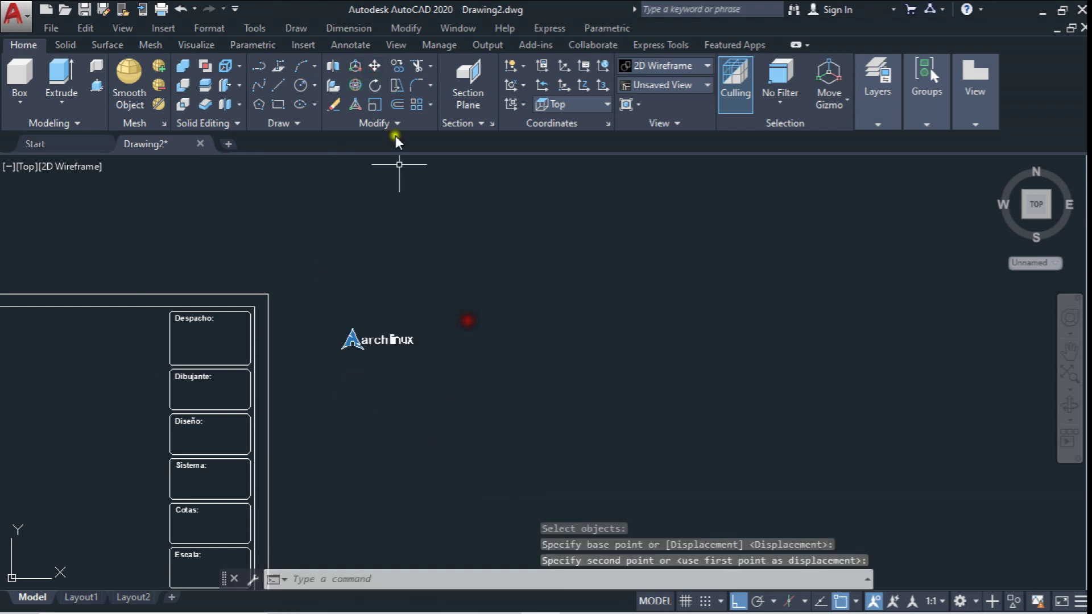
click(375, 70)
click(332, 327)
right_click(493, 335)
click(623, 362)
click(455, 399)
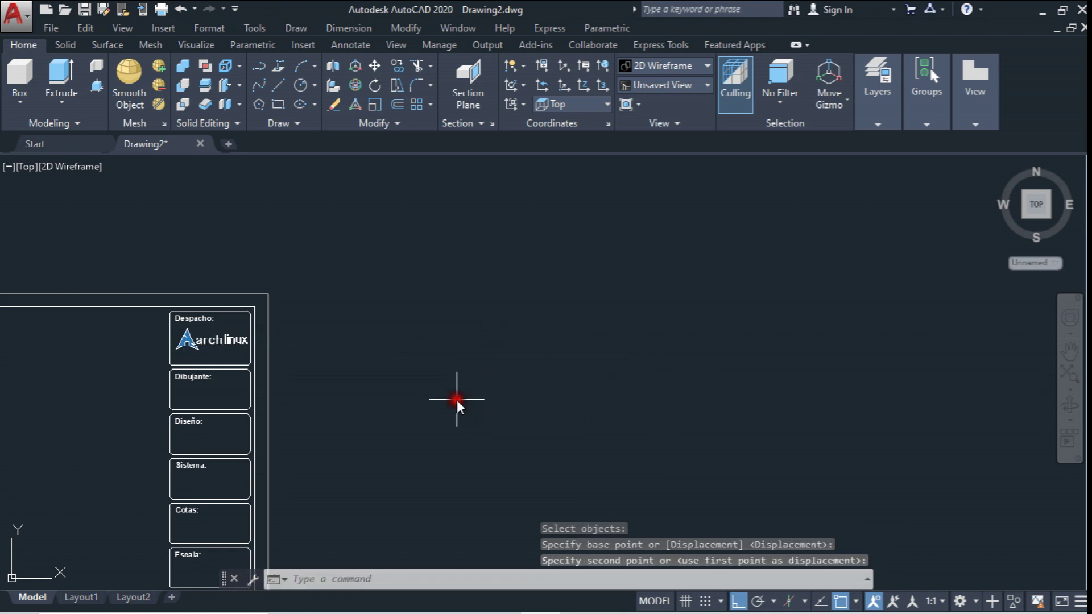
scroll(446, 293, down, 4)
Step: Bring the Sistema: cell into view and draw a horizontal centre line across it
scroll(401, 308, up, 8)
mouse_move(371, 310)
middle_down()
mouse_move(426, 341)
mouse_move(476, 332)
middle_up()
scroll(442, 310, down, 6)
scroll(476, 333, up, 4)
scroll(480, 318, down, 2)
scroll(485, 318, down, 2)
scroll(489, 307, up, 2)
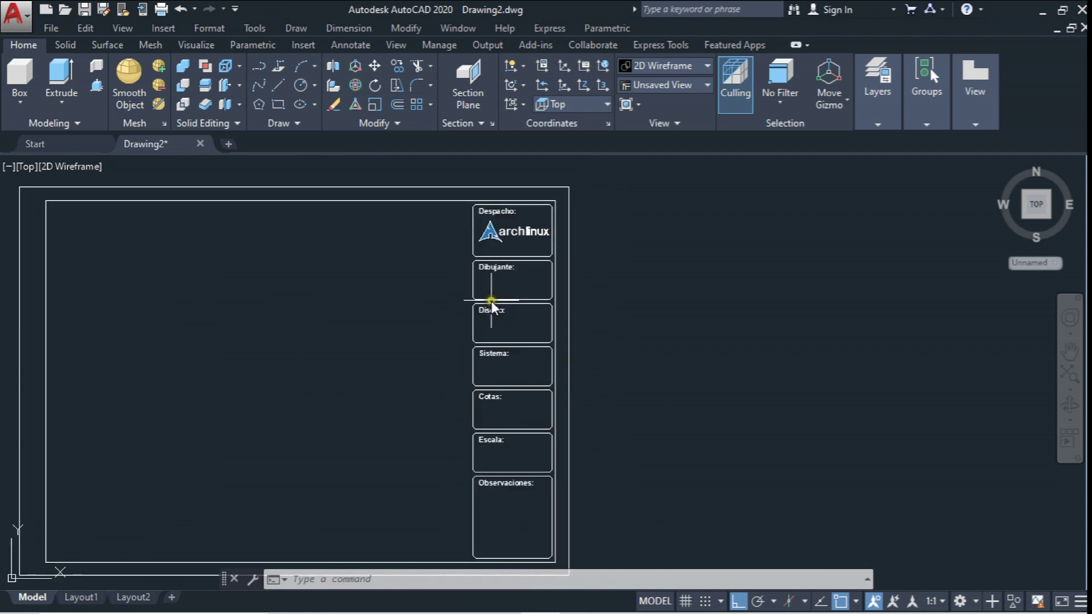
scroll(490, 301, up, 6)
scroll(436, 239, down, 8)
scroll(441, 240, down, 2)
scroll(475, 324, up, 6)
scroll(505, 287, up, 4)
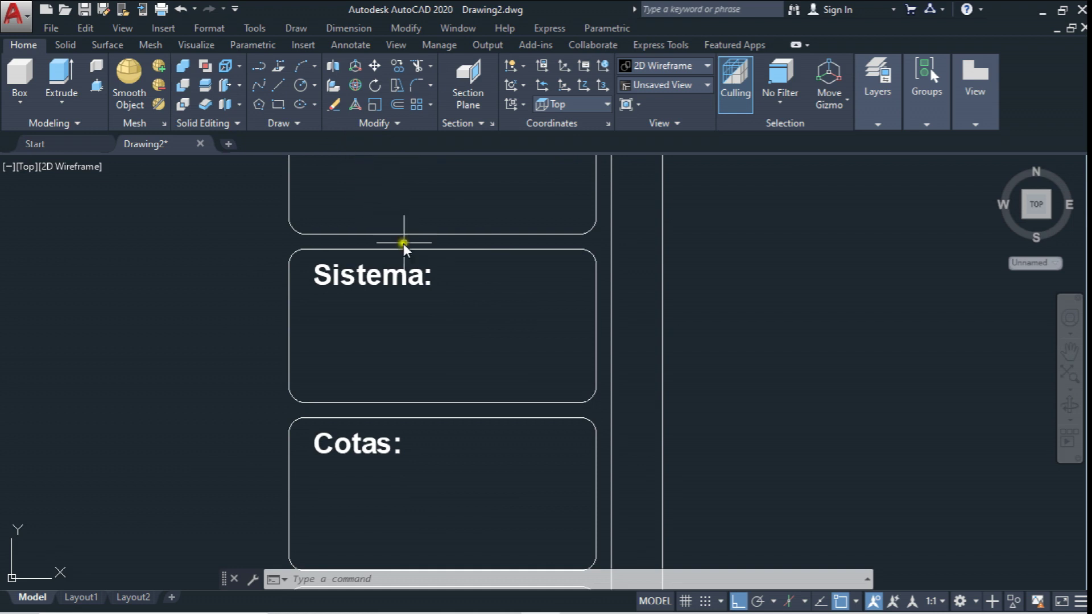
middle_drag(401, 238, 396, 216)
click(280, 85)
scroll(308, 200, up, 2)
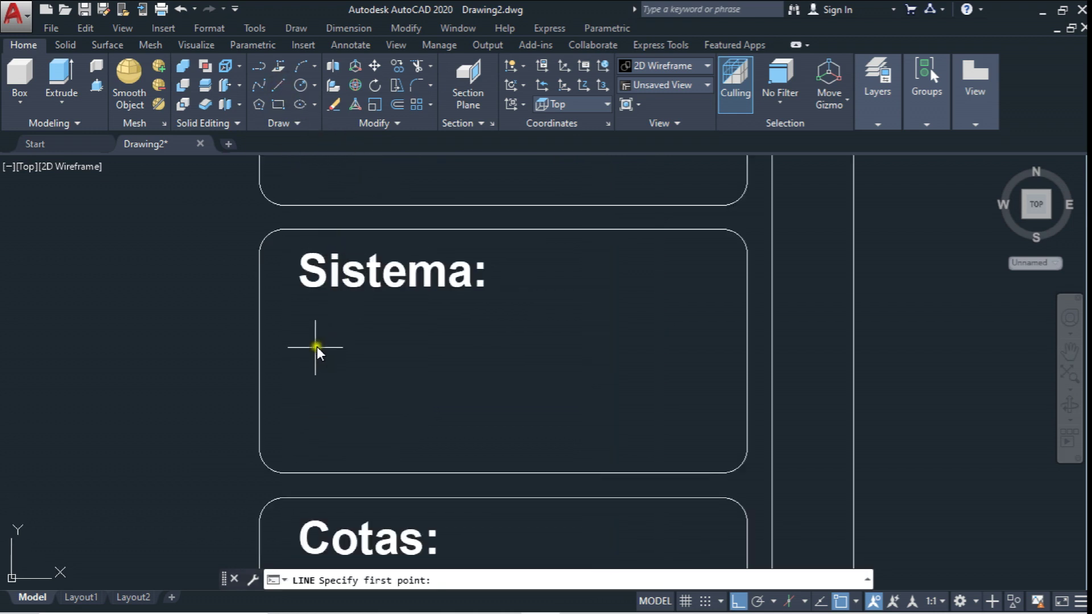
click(309, 369)
click(640, 375)
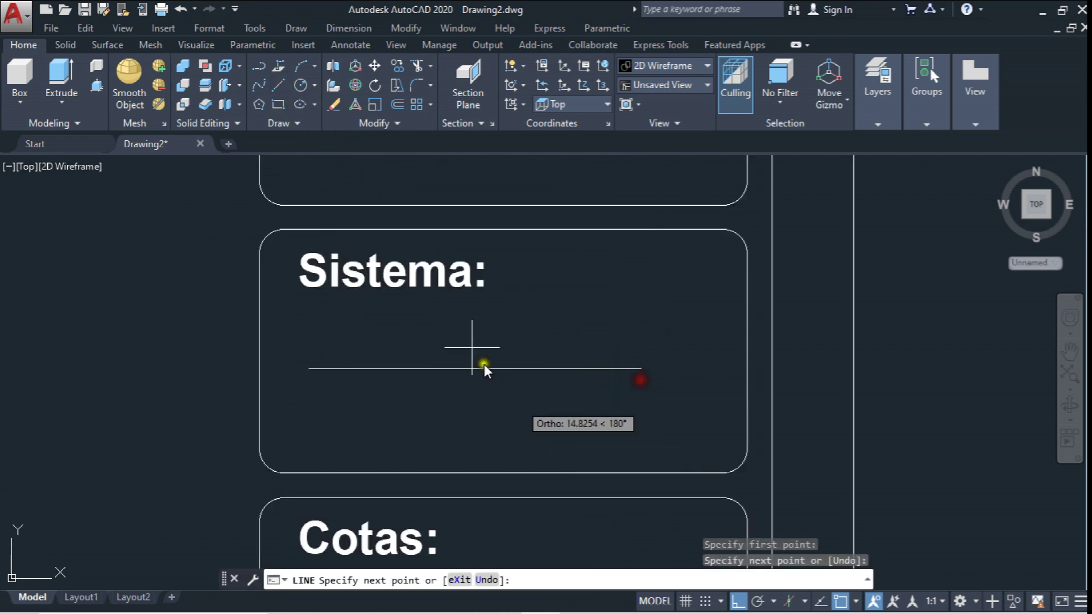
key(Escape)
Step: Draw concentric circles of radius 3 and 6 at the line's left end
click(309, 368)
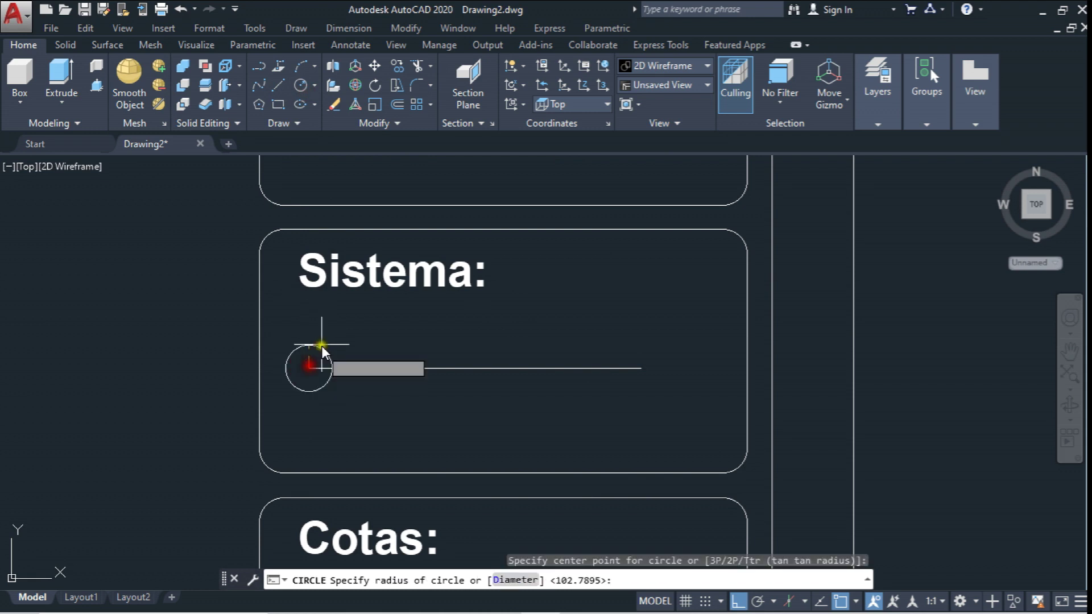
scroll(322, 346, up, 3)
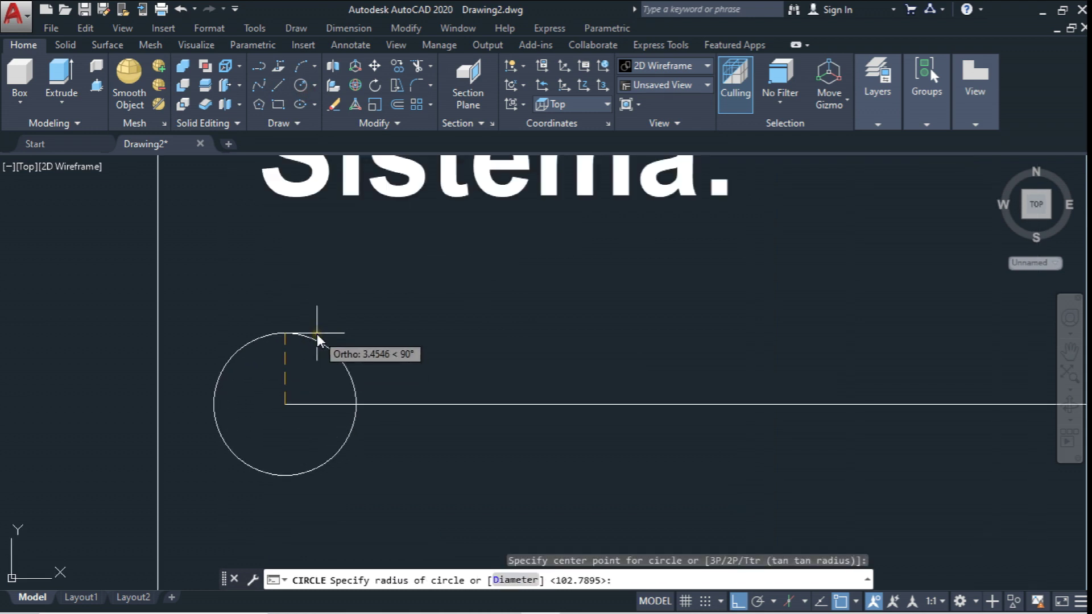
text(r)
key(Return)
text(3)
key(Return)
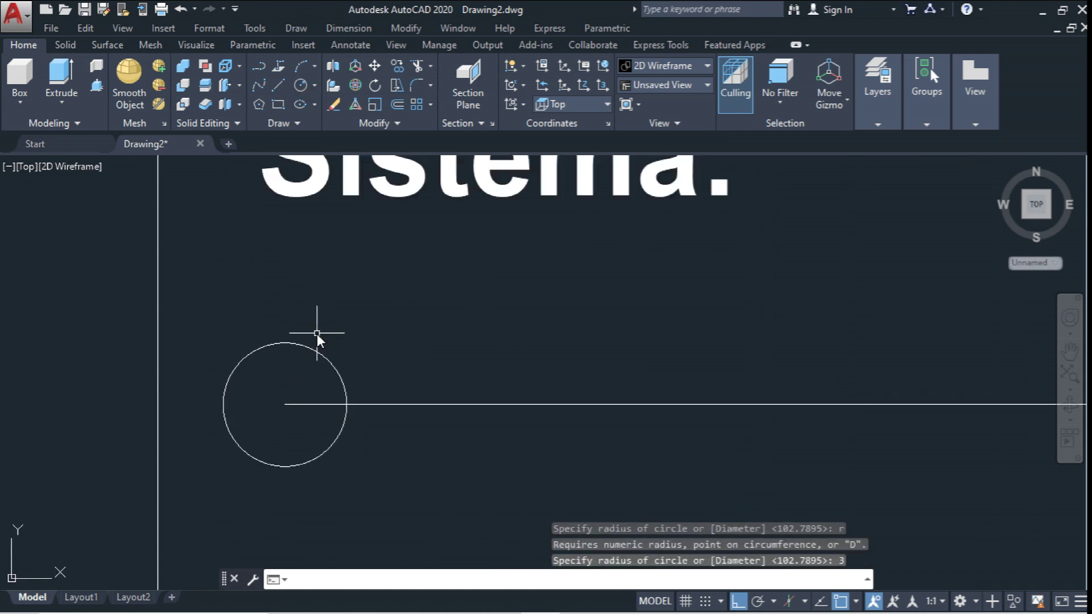
key(Escape)
click(298, 104)
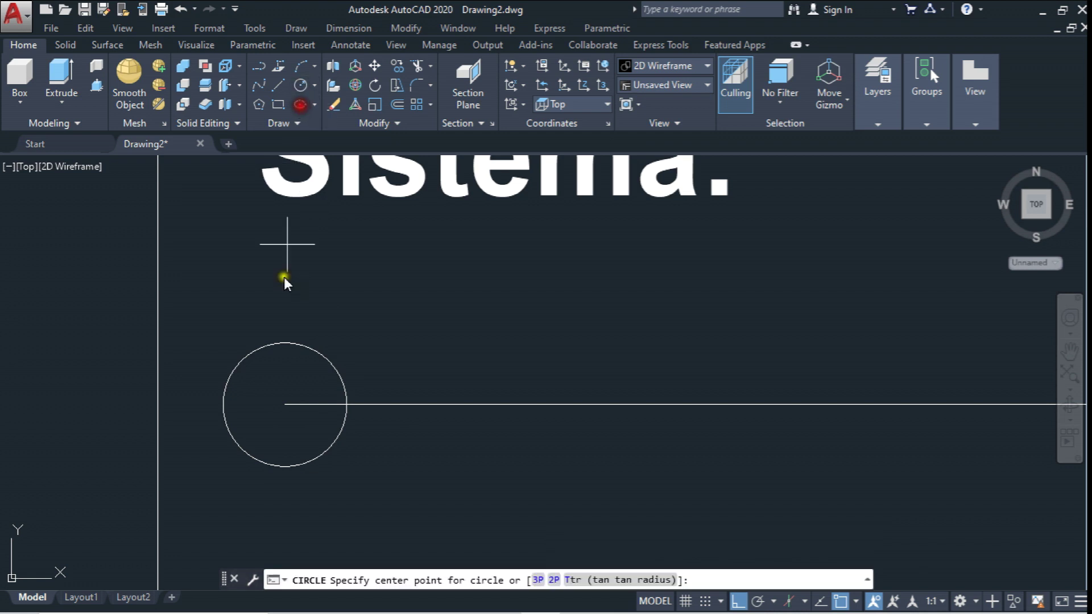
click(285, 404)
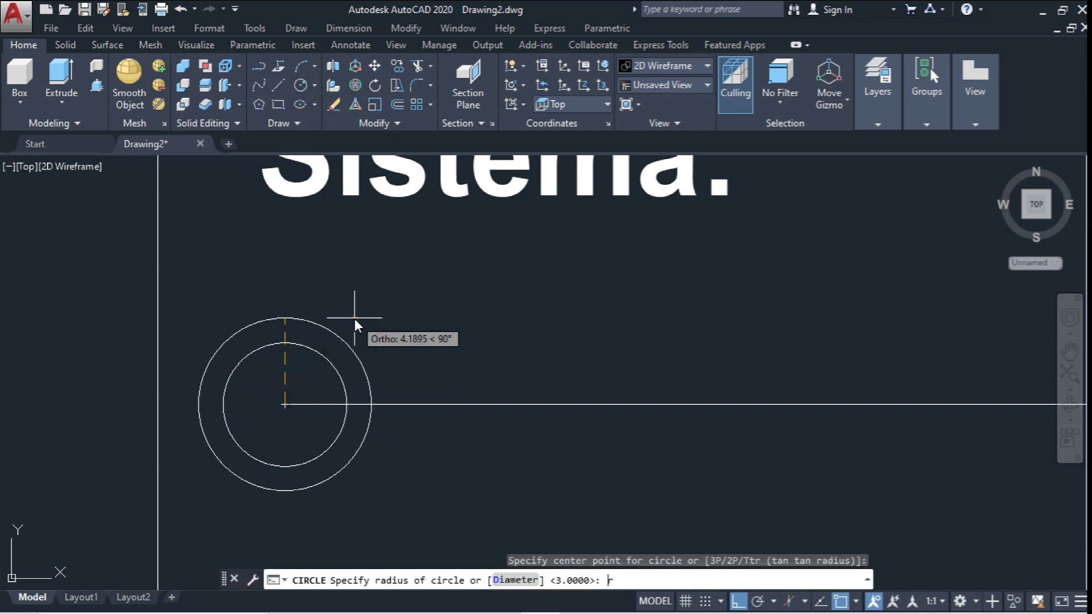
text(6)
key(Return)
key(Escape)
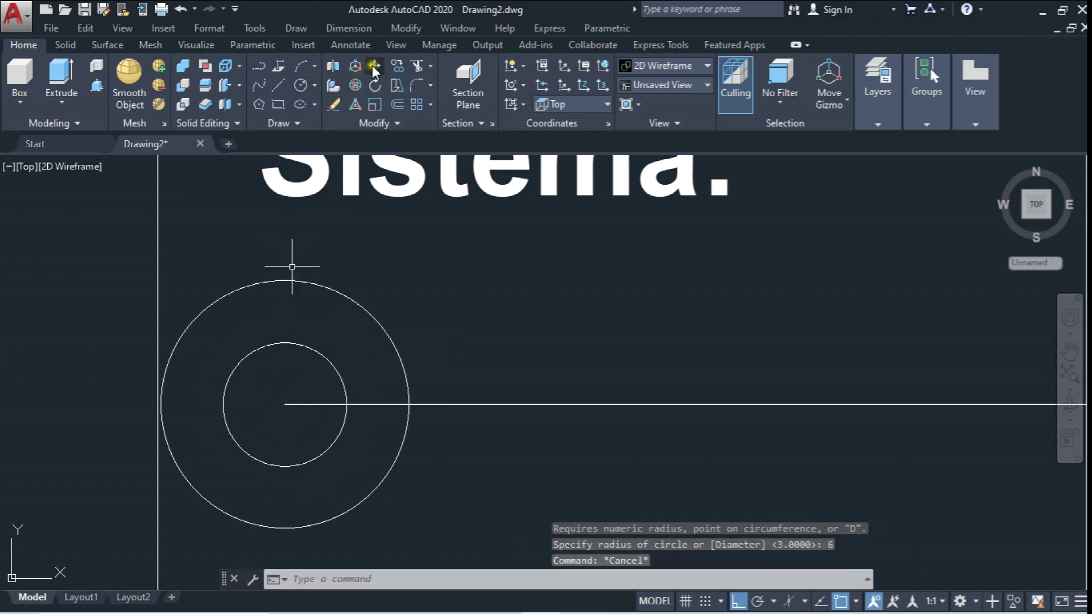
Step: Move both circles further right along the horizontal centre line
click(374, 67)
click(378, 280)
click(261, 361)
key(Return)
click(510, 288)
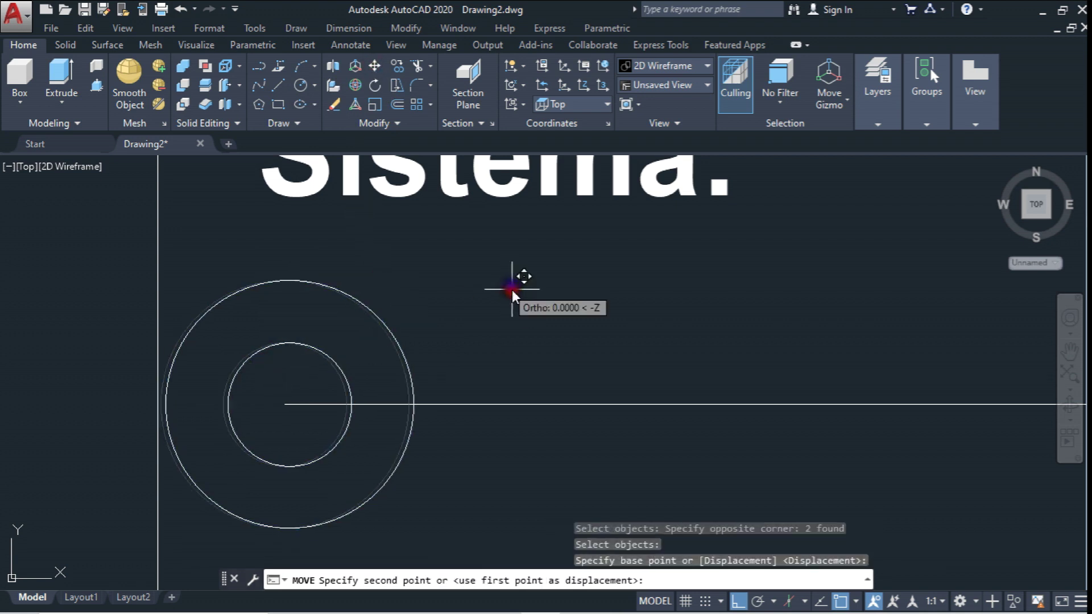
click(694, 288)
scroll(569, 282, down, 4)
scroll(530, 293, up, 2)
middle_drag(513, 269, 448, 245)
Step: Draw a vertical centre line through the circles' centre and grab its lower grip
click(279, 83)
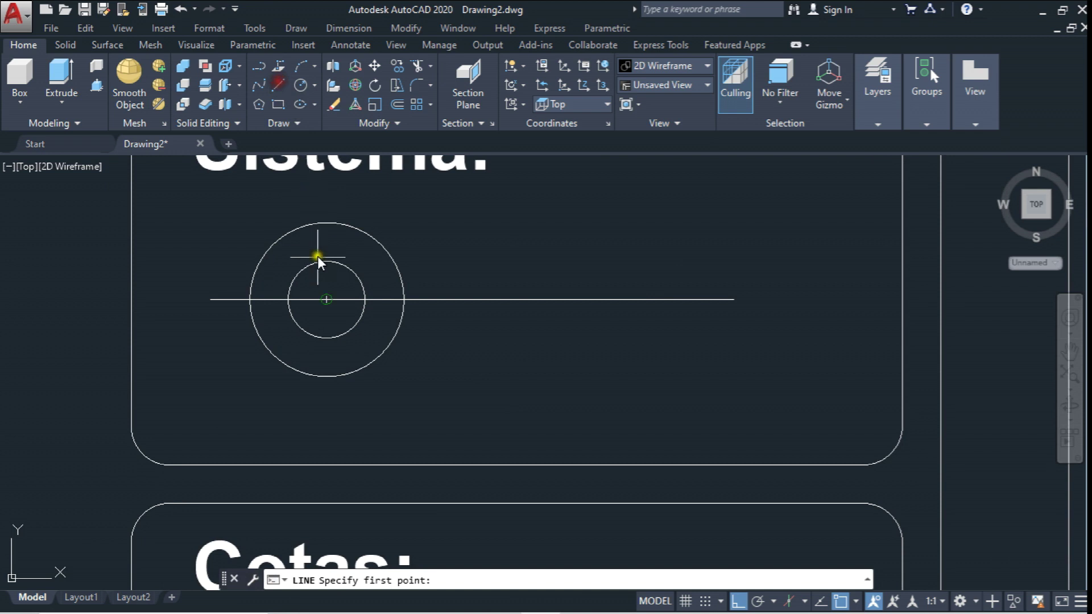
click(325, 299)
click(326, 185)
key(Escape)
click(275, 209)
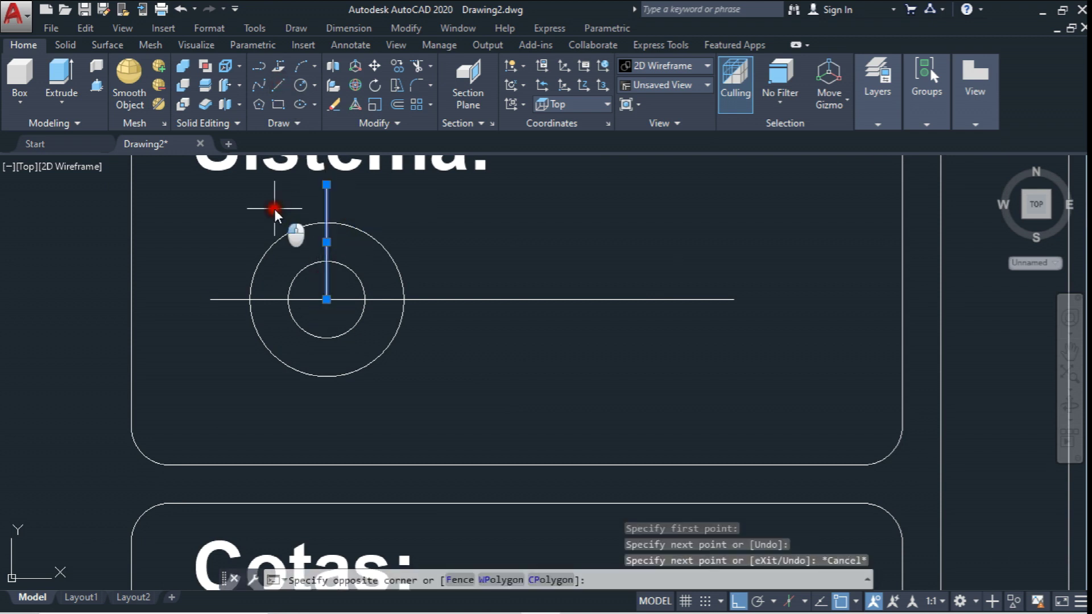
click(326, 297)
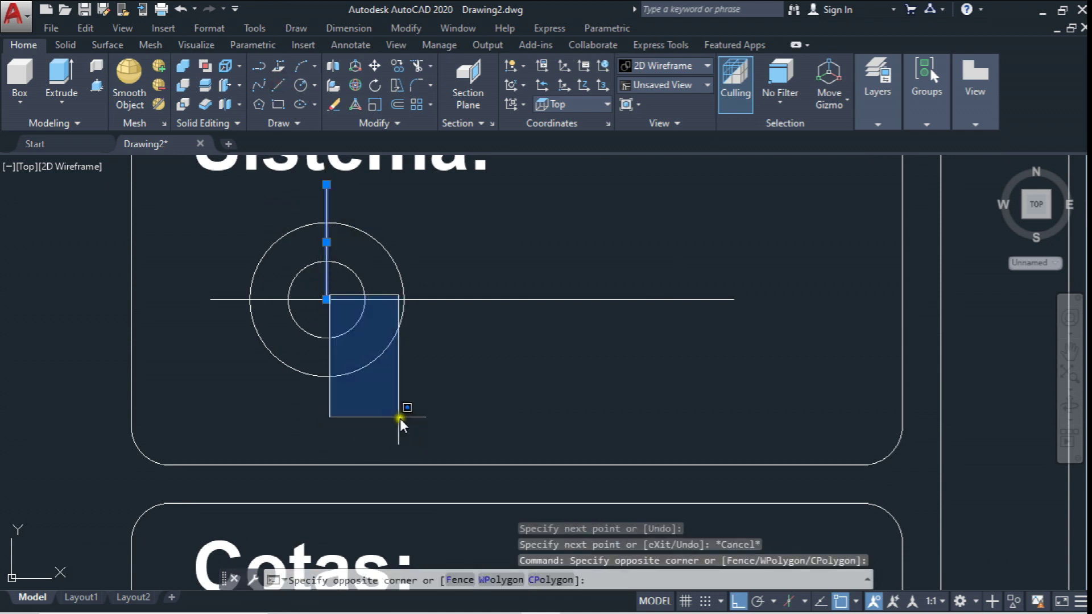
key(Escape)
click(327, 299)
Step: Extend the vertical centre line below the circles and draw a horizontal line from the outer circle's top
click(326, 419)
key(Escape)
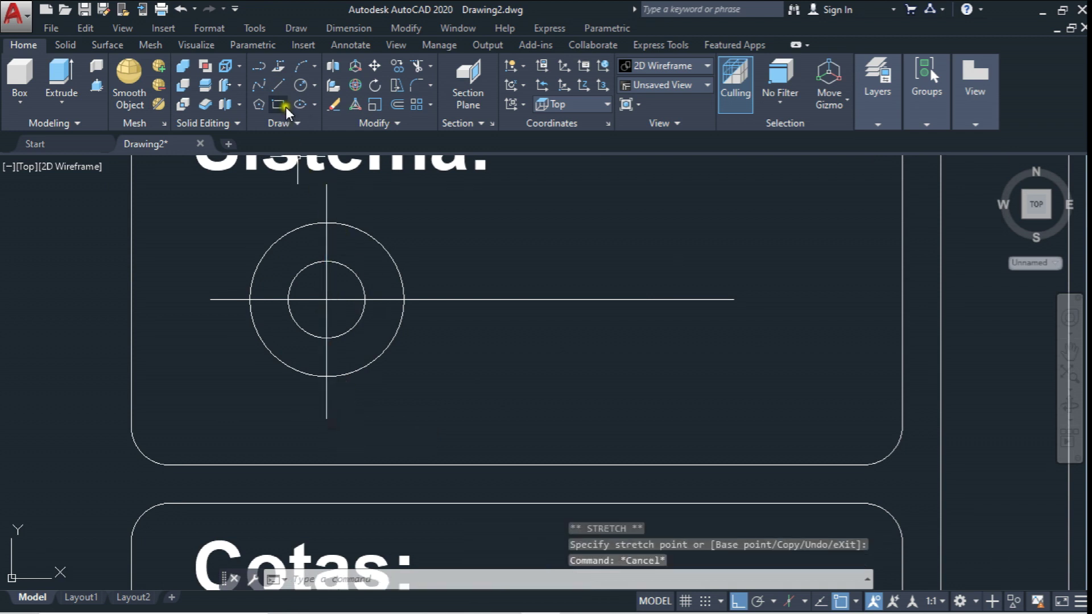
click(284, 87)
click(326, 223)
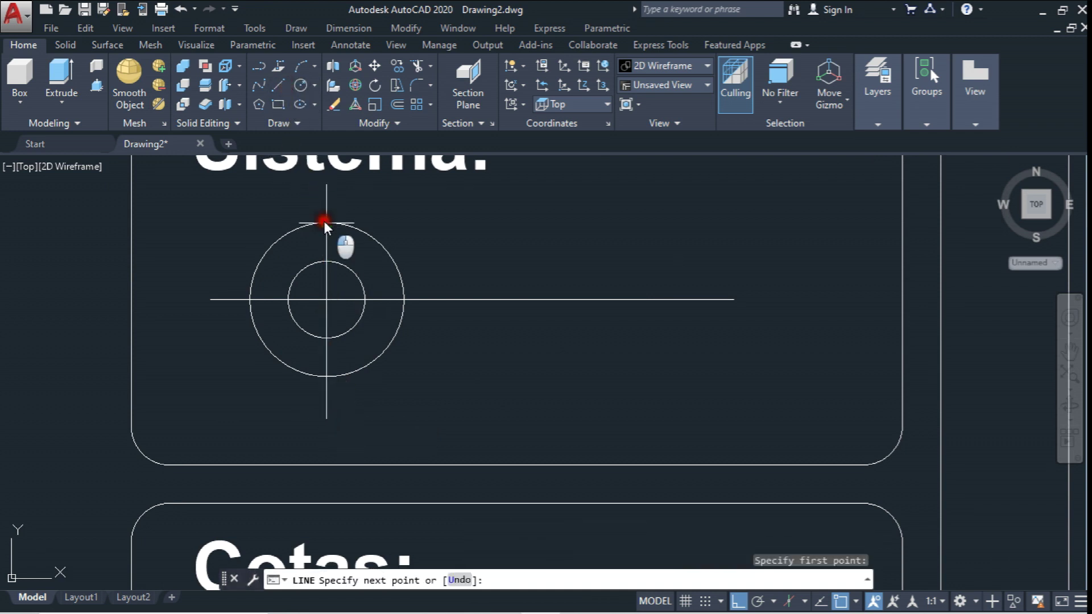
click(687, 233)
key(Escape)
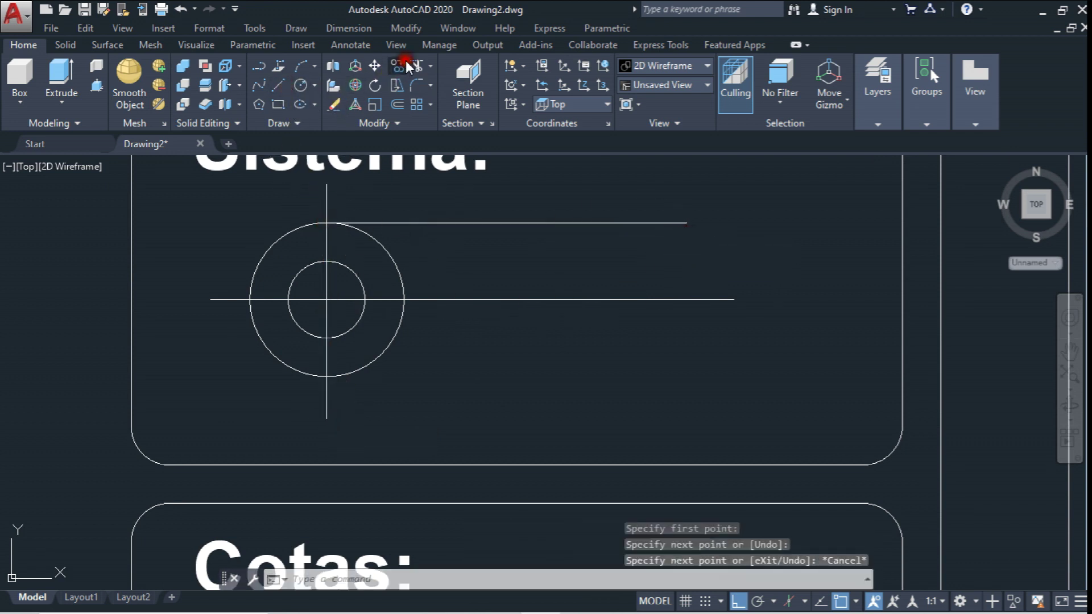
Step: Copy the top horizontal line down to the outer circle's bottom
click(398, 66)
click(523, 208)
click(463, 263)
key(Return)
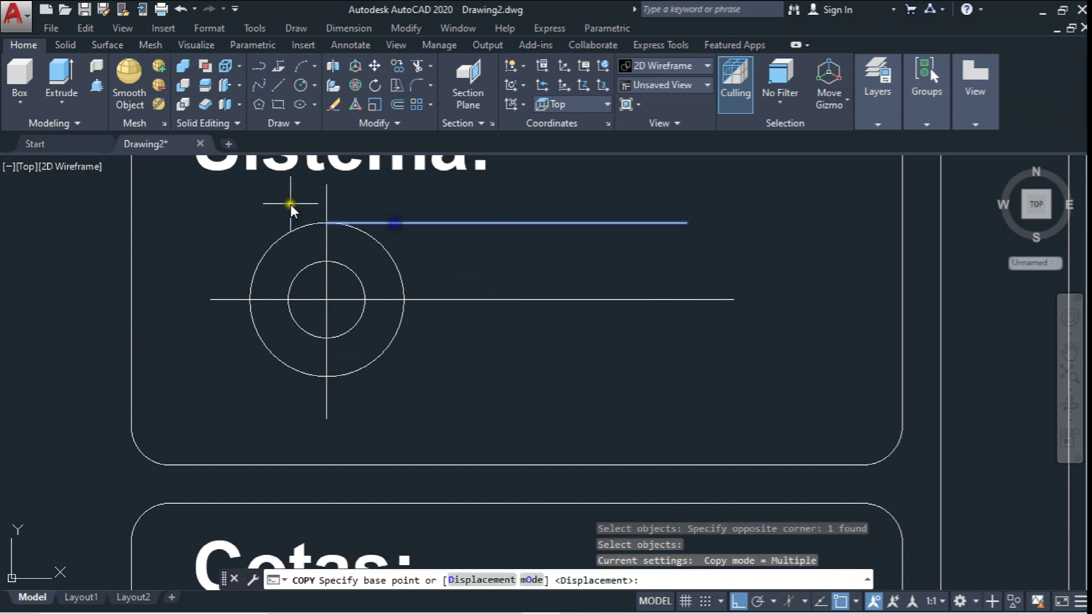
click(324, 224)
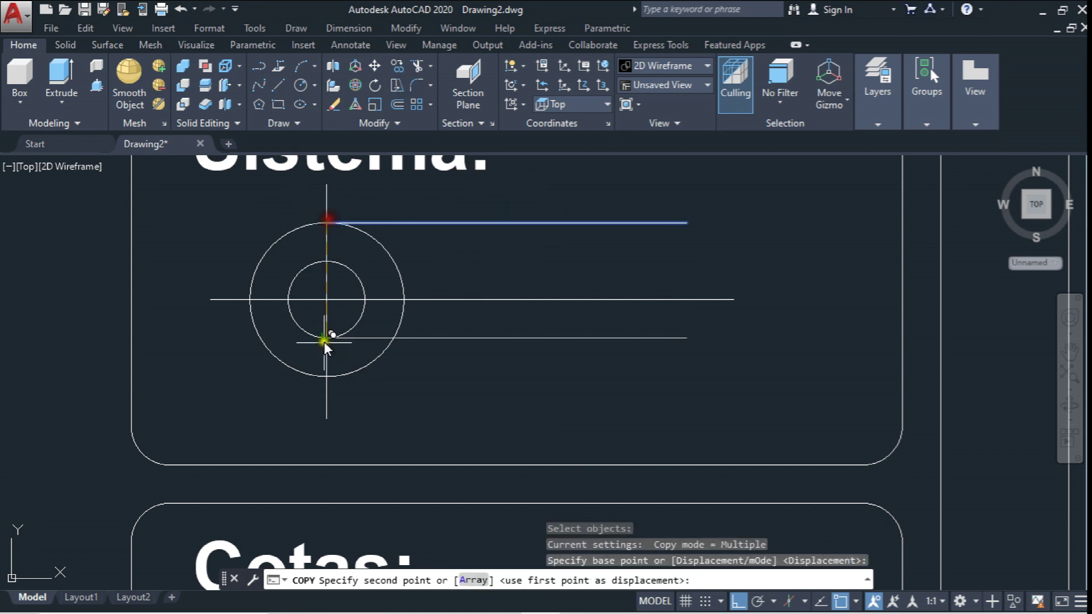
click(326, 376)
key(Escape)
Step: Close the rectangle's right side and copy that side 15 units to the left
click(285, 85)
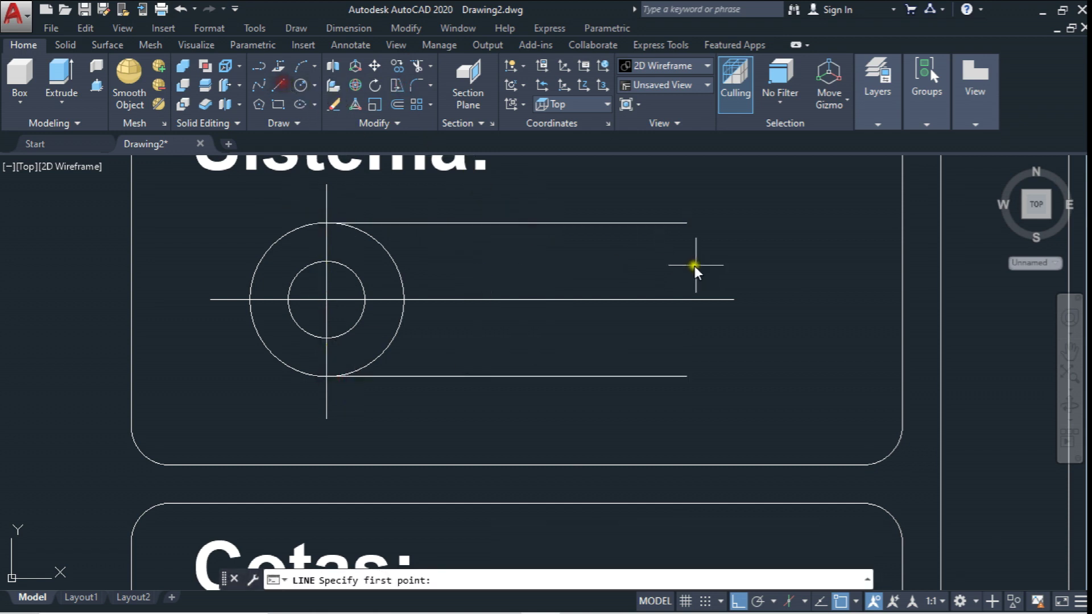
click(687, 222)
click(687, 376)
key(Escape)
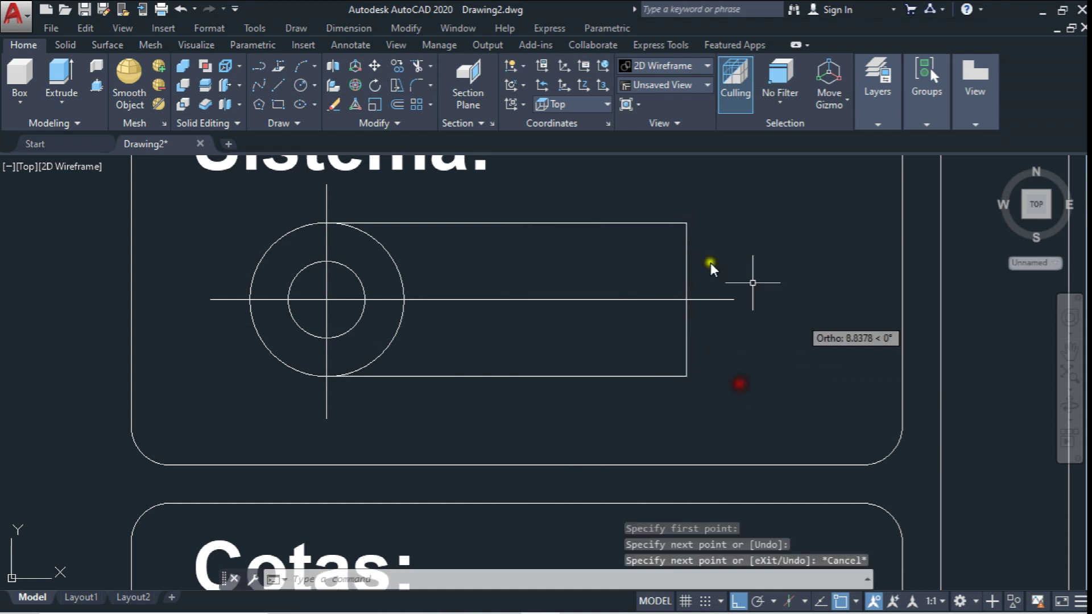
click(397, 65)
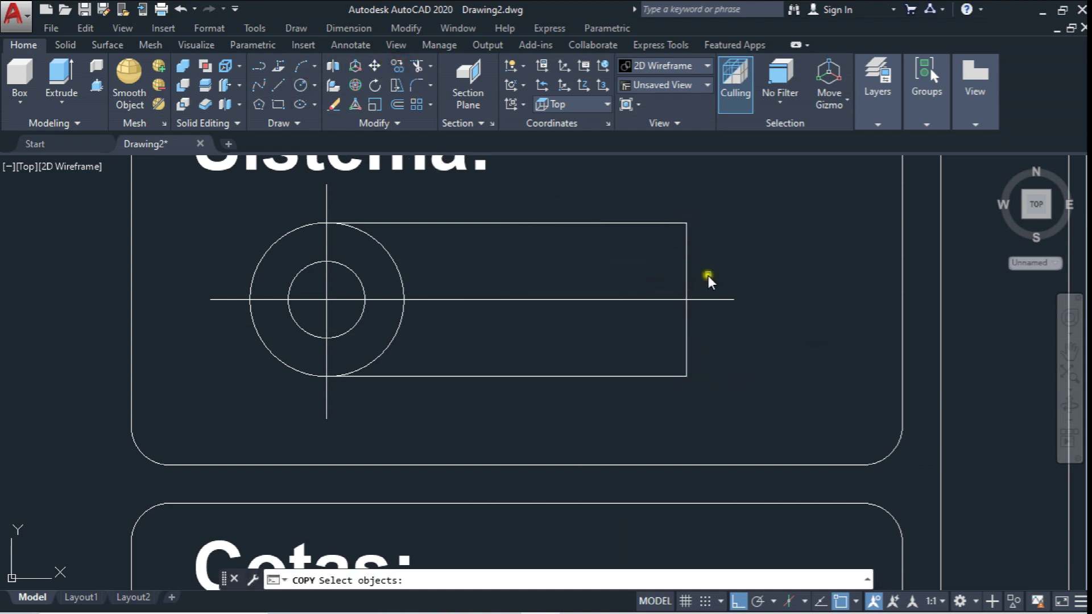
click(708, 283)
click(661, 267)
key(Return)
click(736, 407)
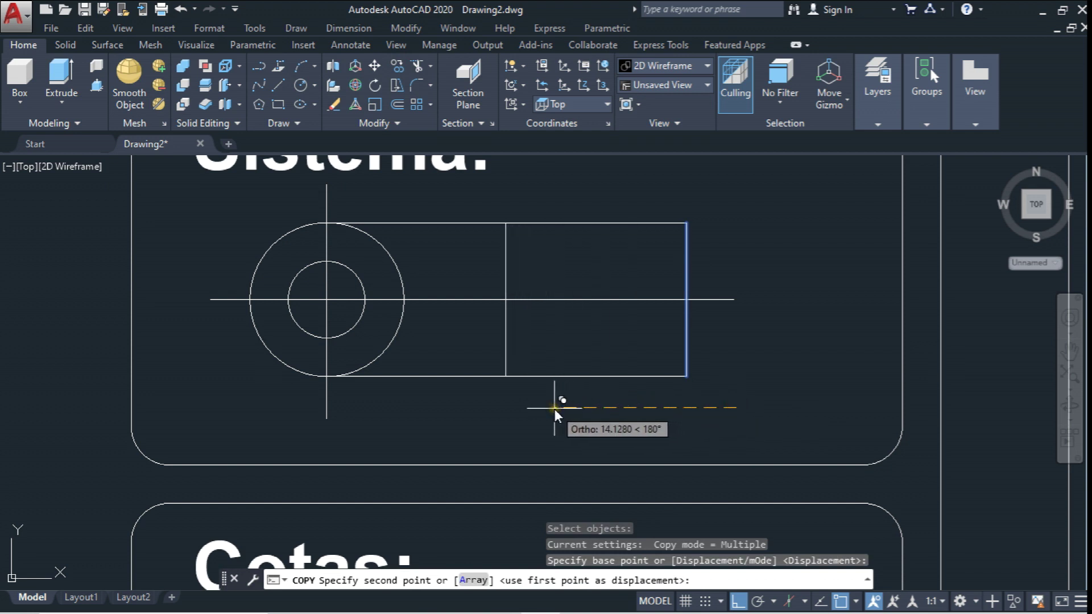
text(5)
key(Return)
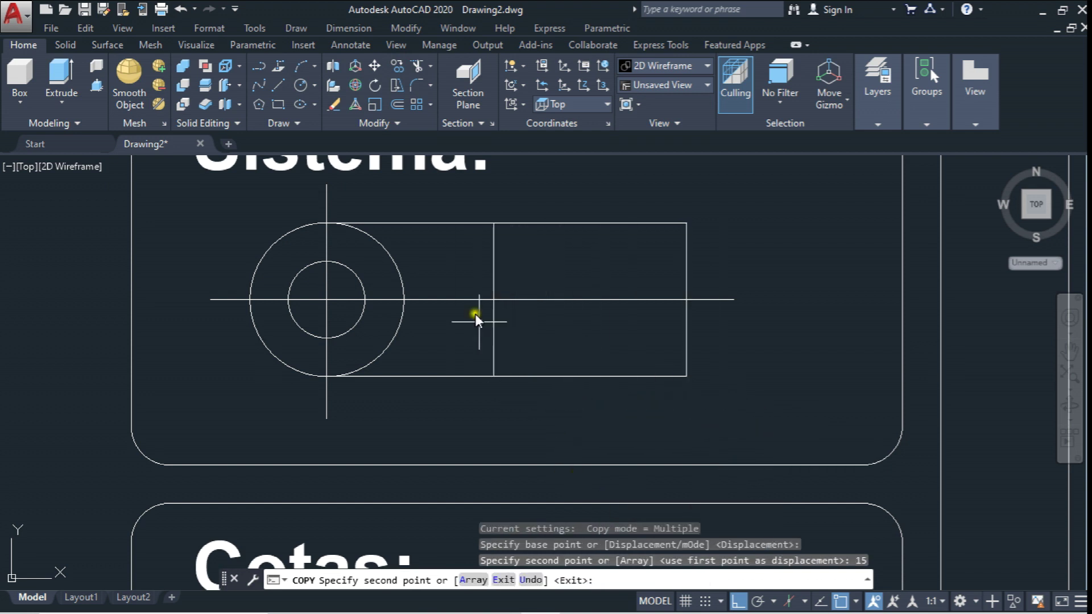
key(Escape)
Step: Draw a line from the inner circle's top partway across the rectangle
text(l)
key(Return)
click(327, 261)
click(544, 261)
key(Escape)
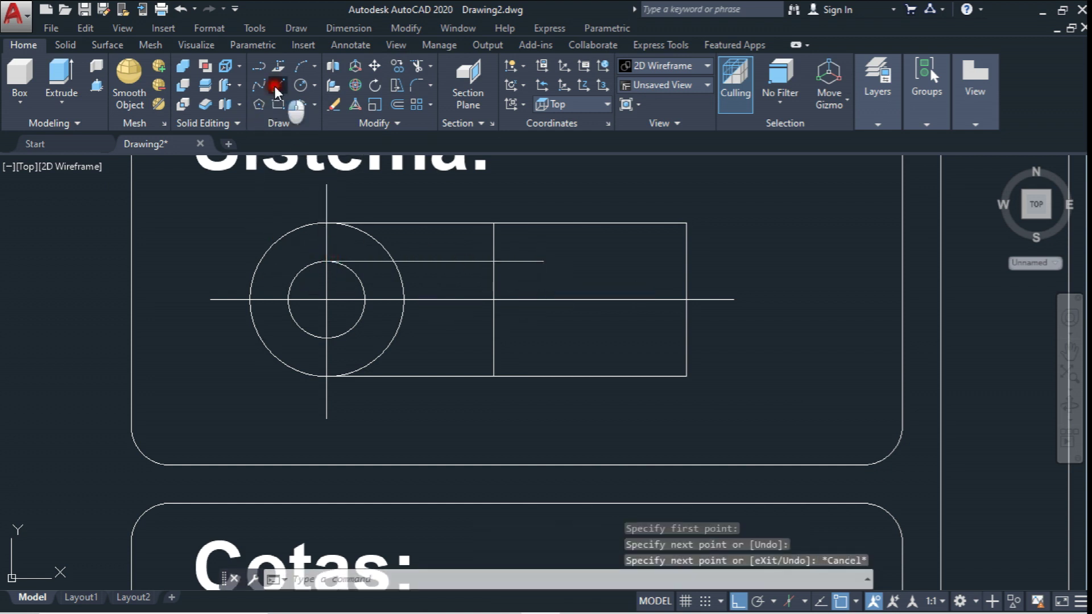
Step: Draw a line from the inner circle's bottom partway across the rectangle
click(275, 87)
click(327, 338)
click(592, 352)
key(Escape)
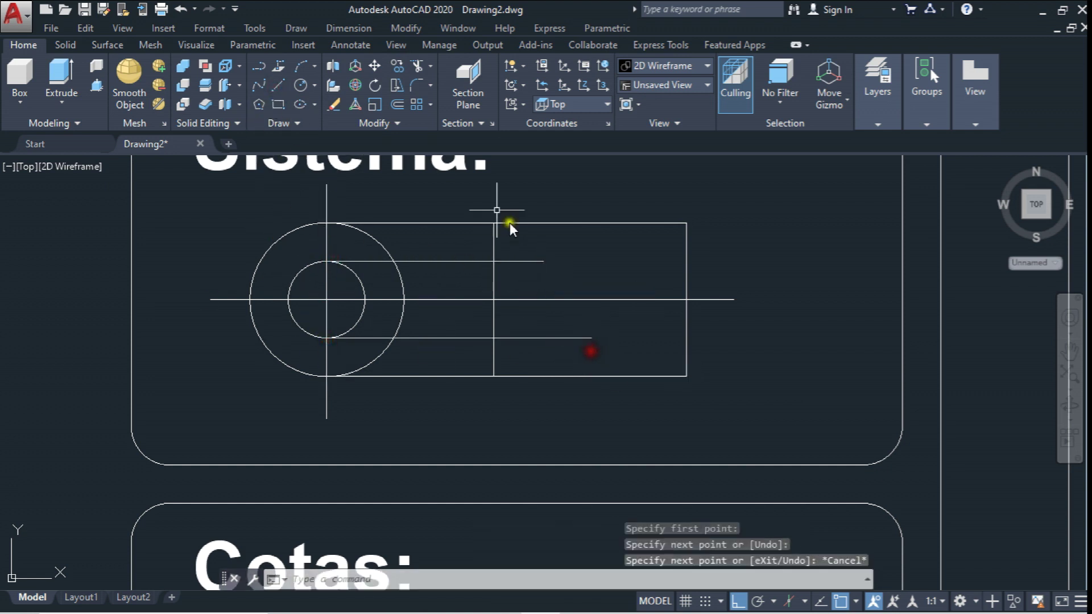
Step: Draw two slanted lines from the divider to the rectangle's top-right and bottom-right corners
key(space)
click(494, 261)
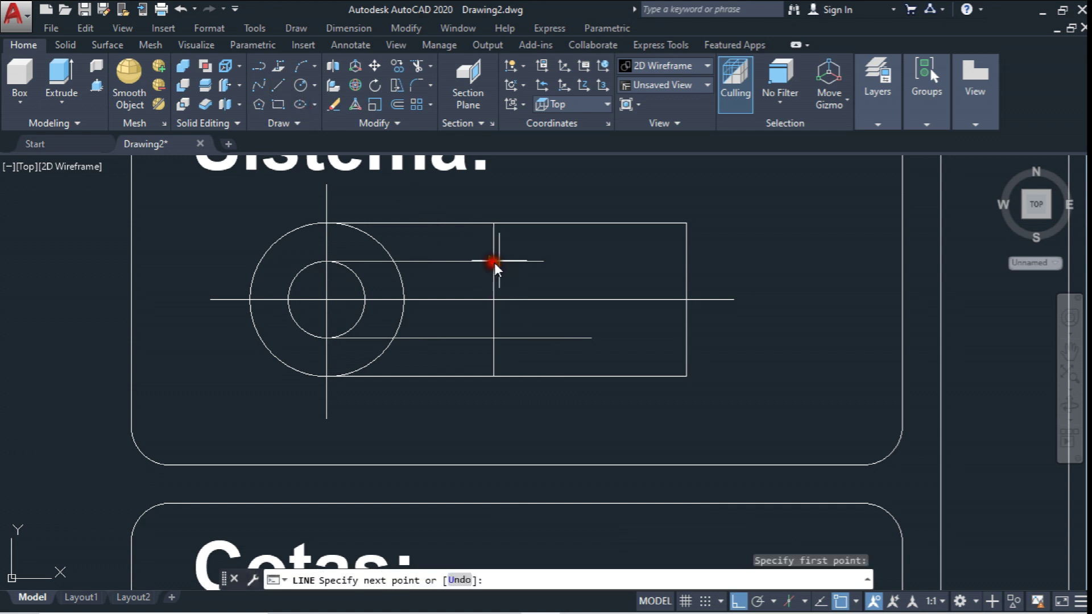
click(682, 223)
key(Escape)
key(space)
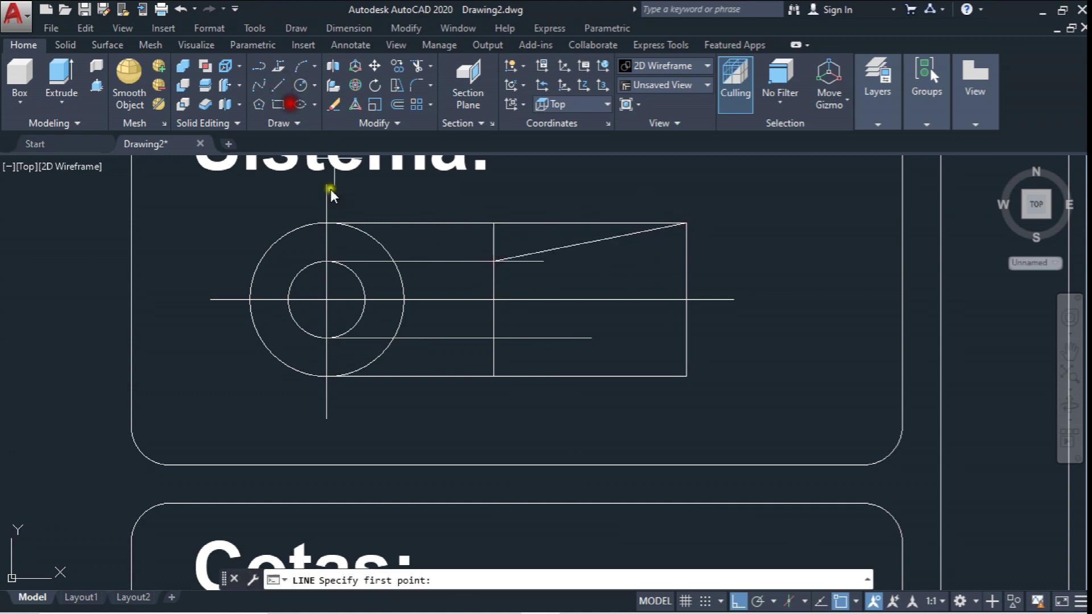
click(494, 338)
click(684, 374)
key(Escape)
Step: Delete the rectangle's original horizontal top and bottom edges
click(453, 405)
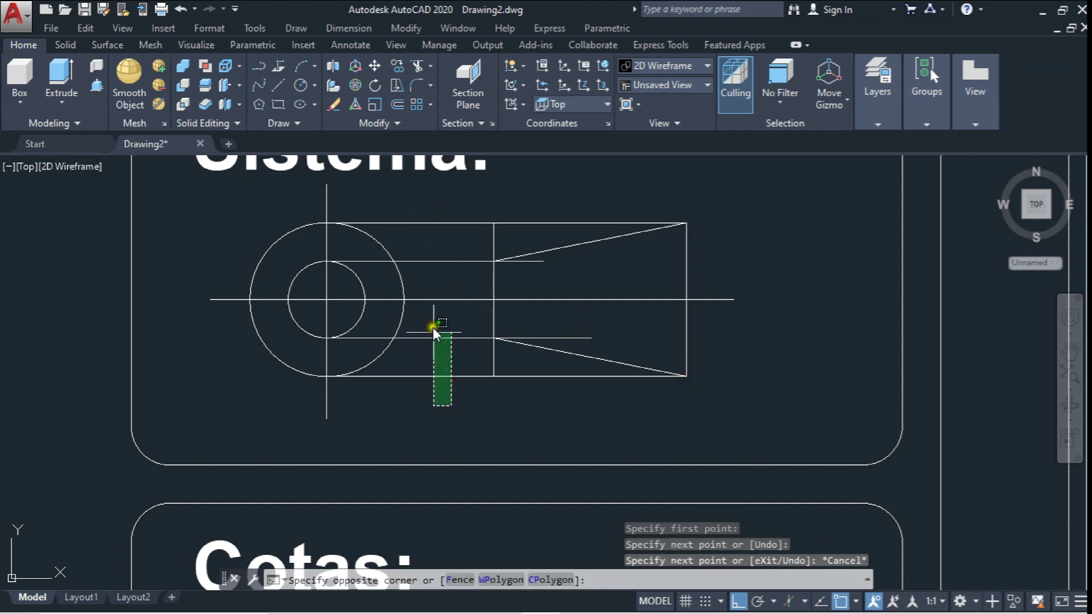
click(433, 289)
key(Delete)
click(453, 230)
click(439, 210)
key(Delete)
click(500, 237)
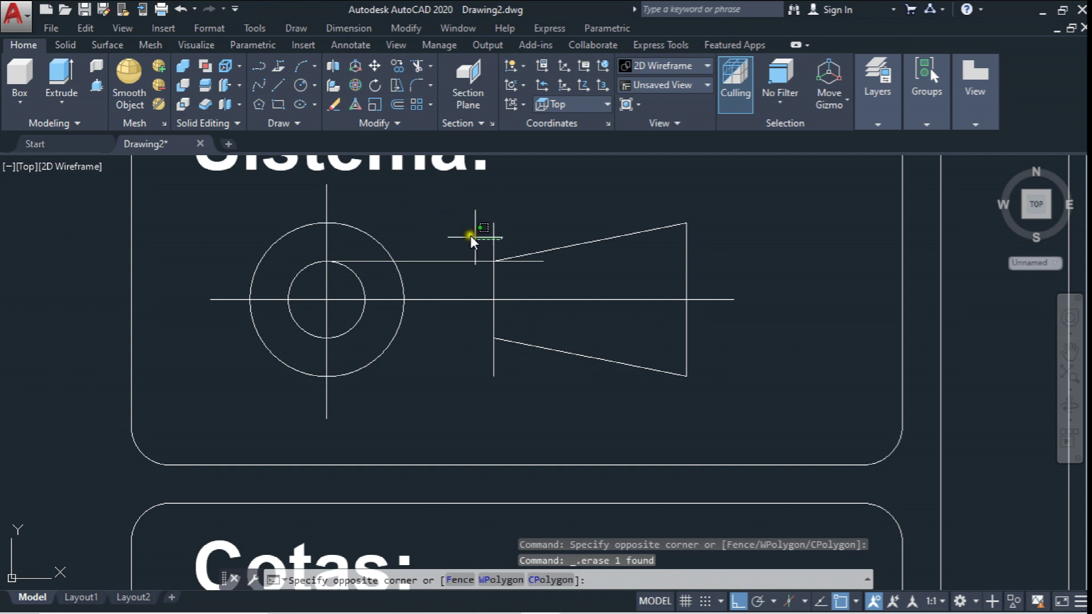
key(Escape)
Step: Trim the leftover stubs at the trapezoid's corners and select the connecting line
click(418, 66)
click(692, 249)
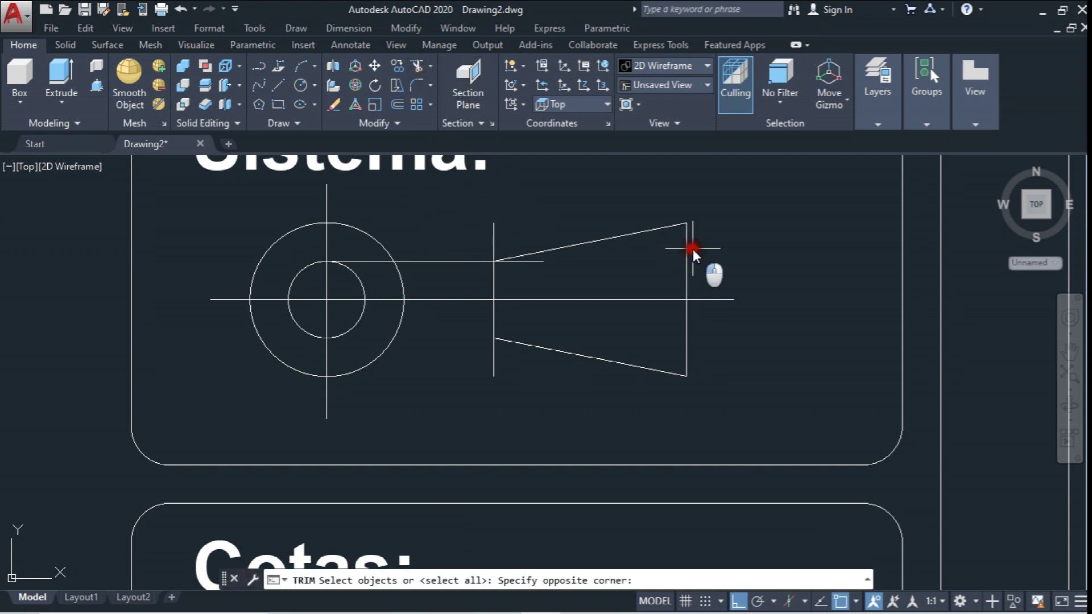
click(632, 229)
click(630, 386)
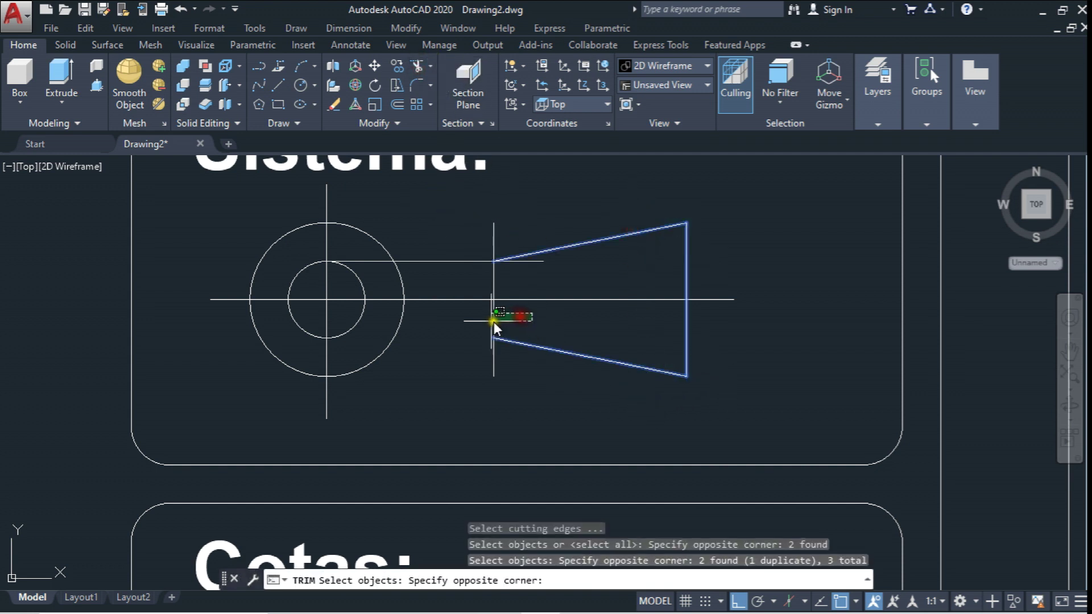
click(478, 335)
key(Return)
click(513, 373)
click(481, 340)
click(513, 230)
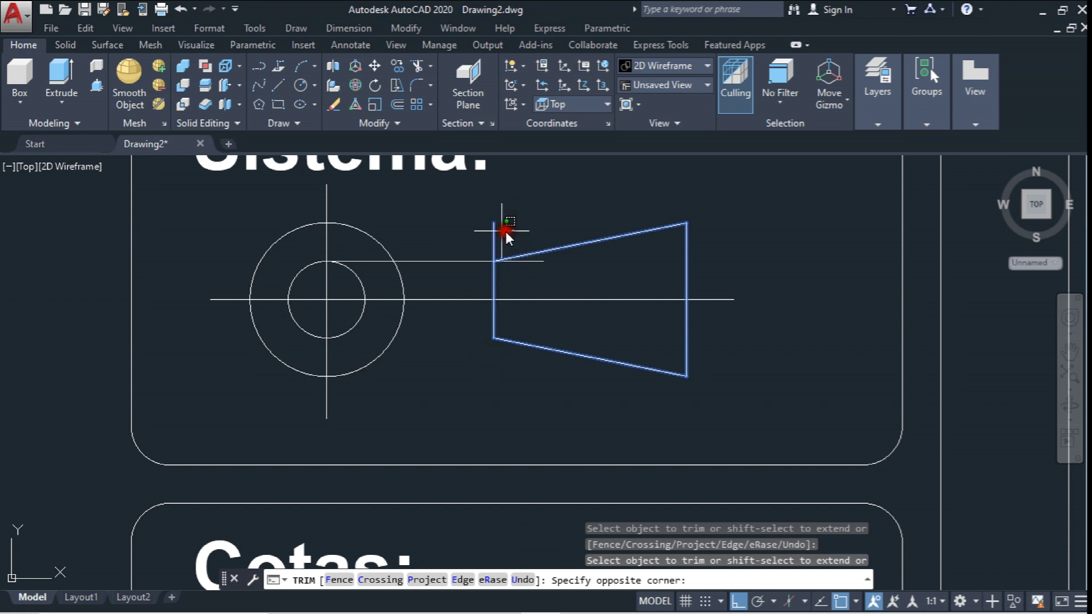
click(483, 253)
key(Escape)
click(441, 286)
Step: Delete the connecting line and put the centre lines on the Ejes layer
key(Delete)
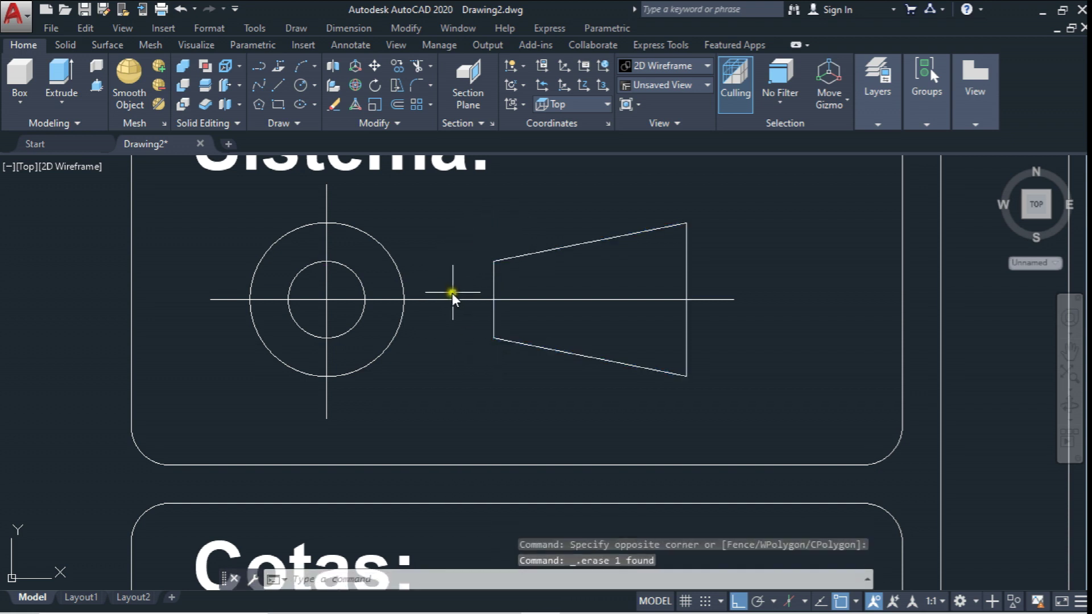
scroll(323, 322, up, 1)
scroll(359, 329, up, 2)
click(330, 293)
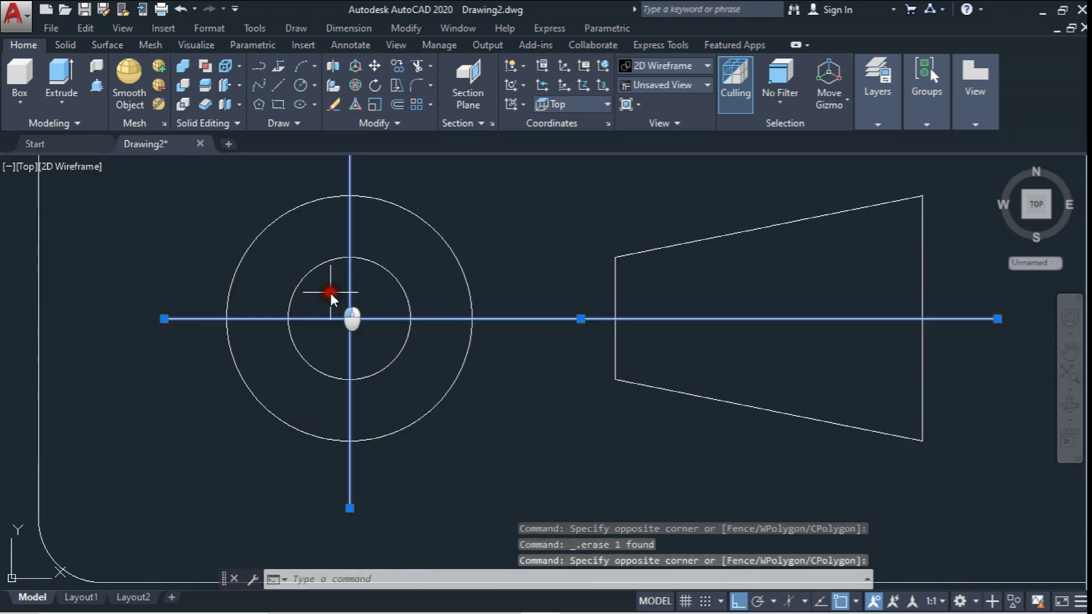
click(878, 122)
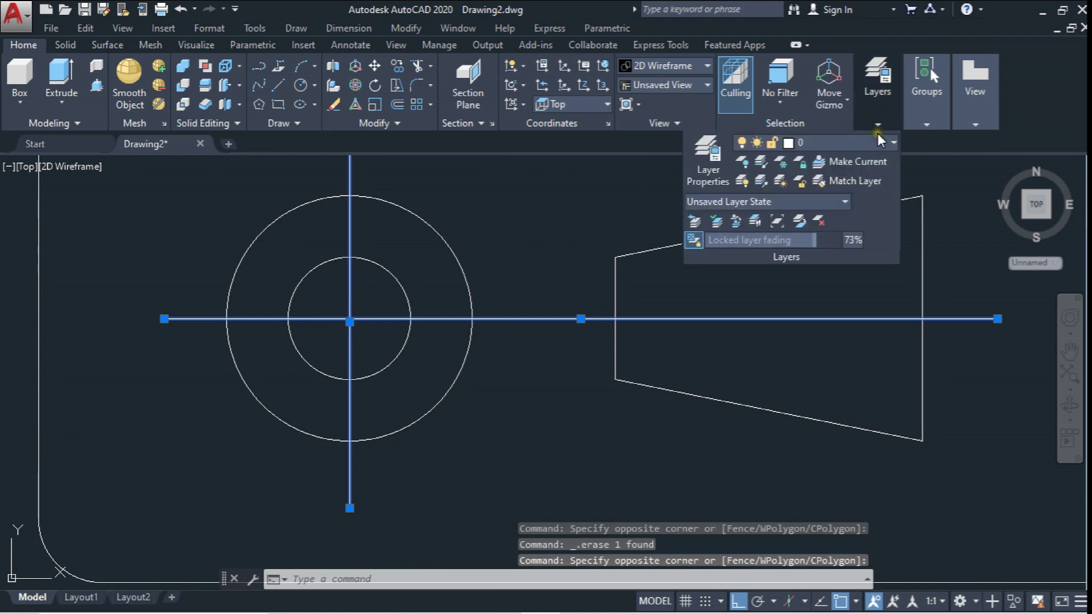
click(880, 142)
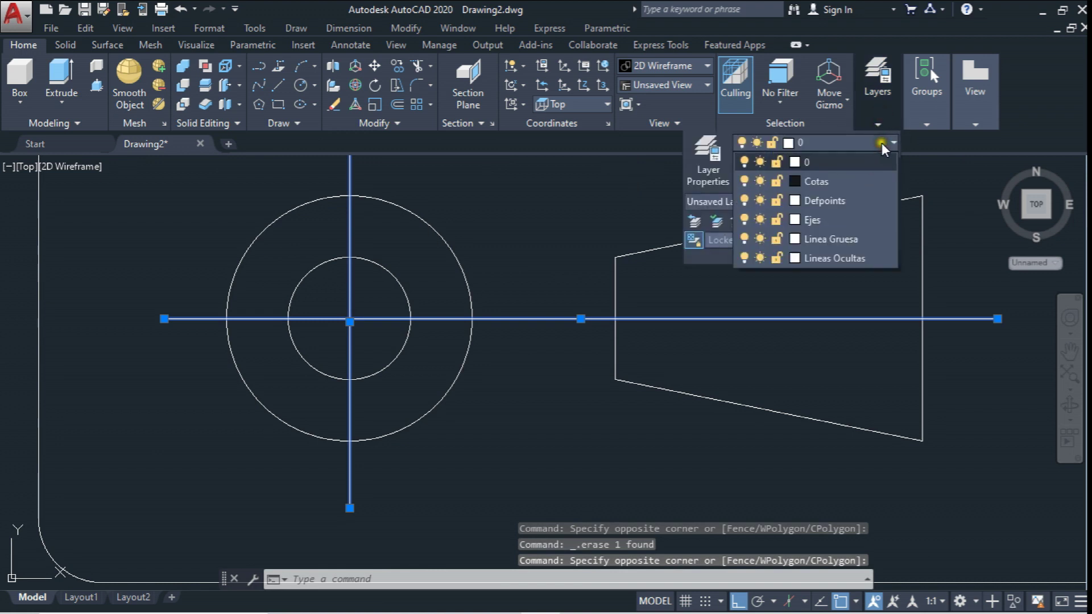
click(836, 225)
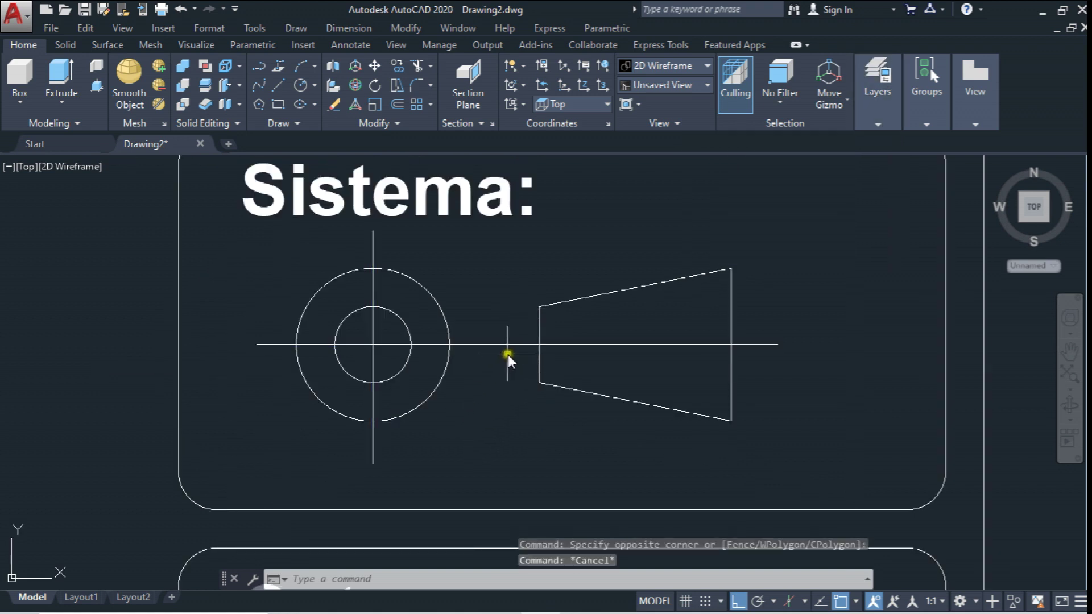
Step: Set both centre lines' linetype scale to 0.25 in Properties
click(504, 344)
right_click(504, 343)
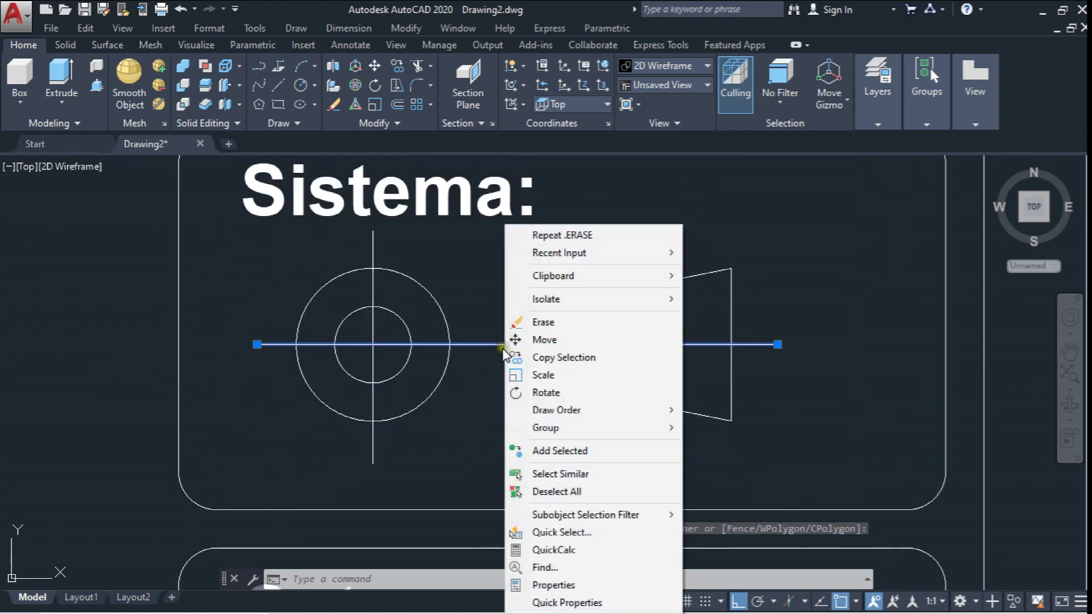
key(Escape)
key(Escape)
click(372, 338)
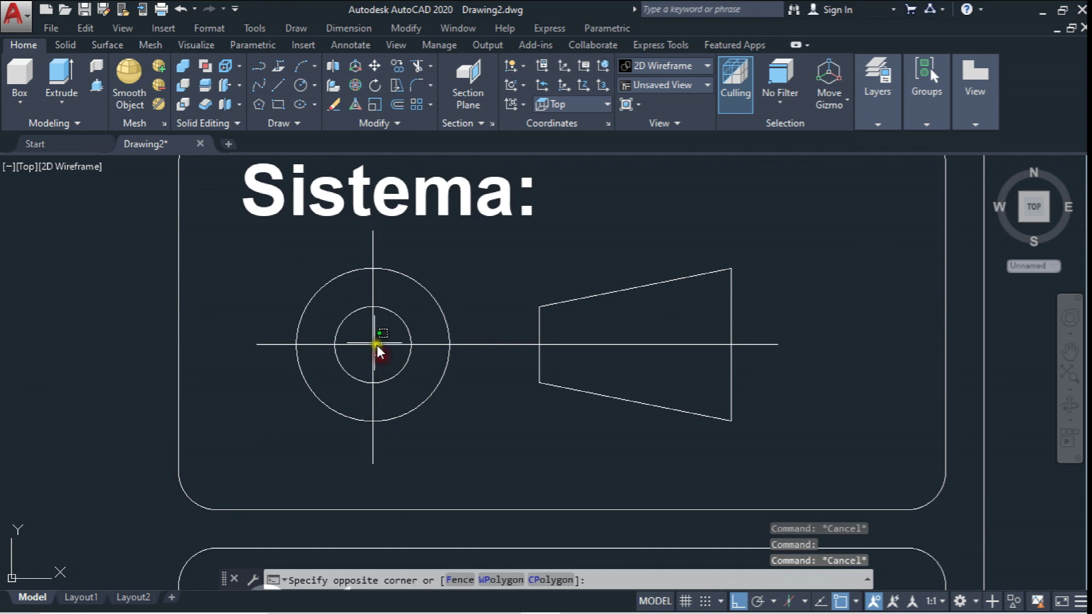
right_click(516, 345)
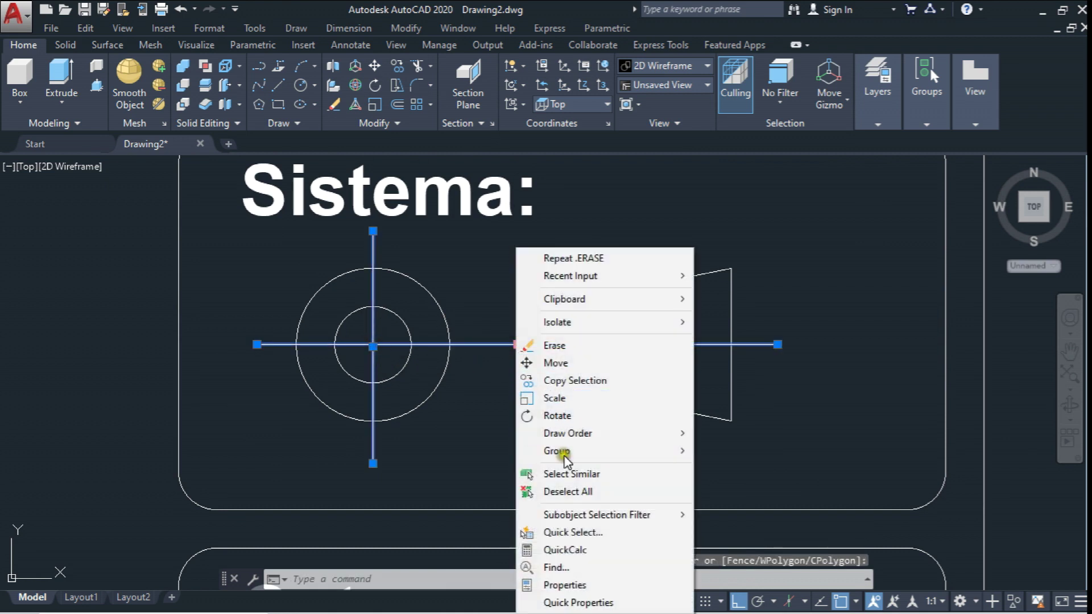
click(589, 587)
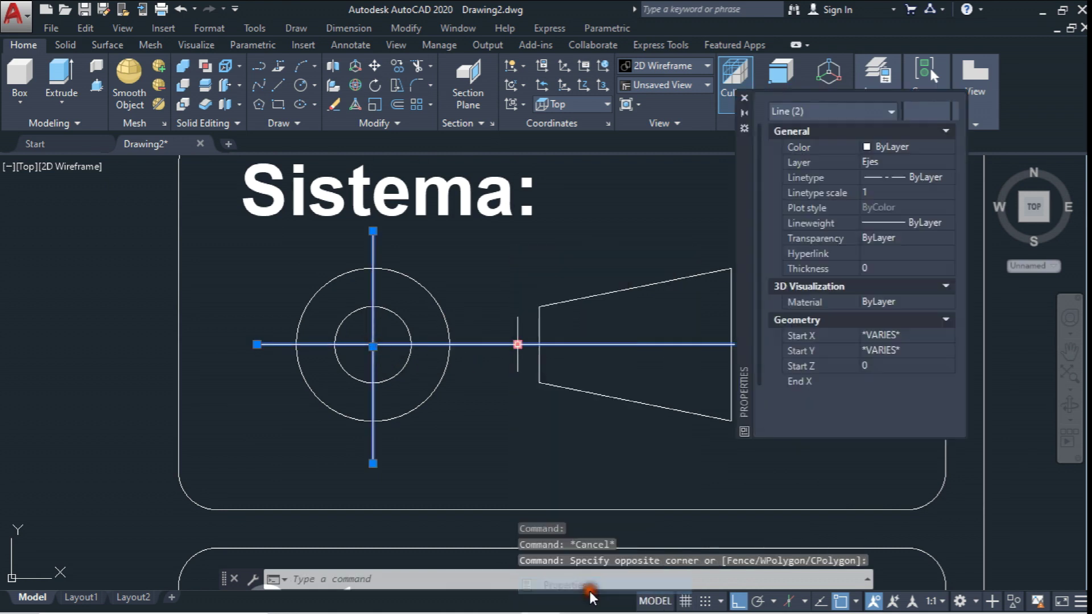
click(880, 194)
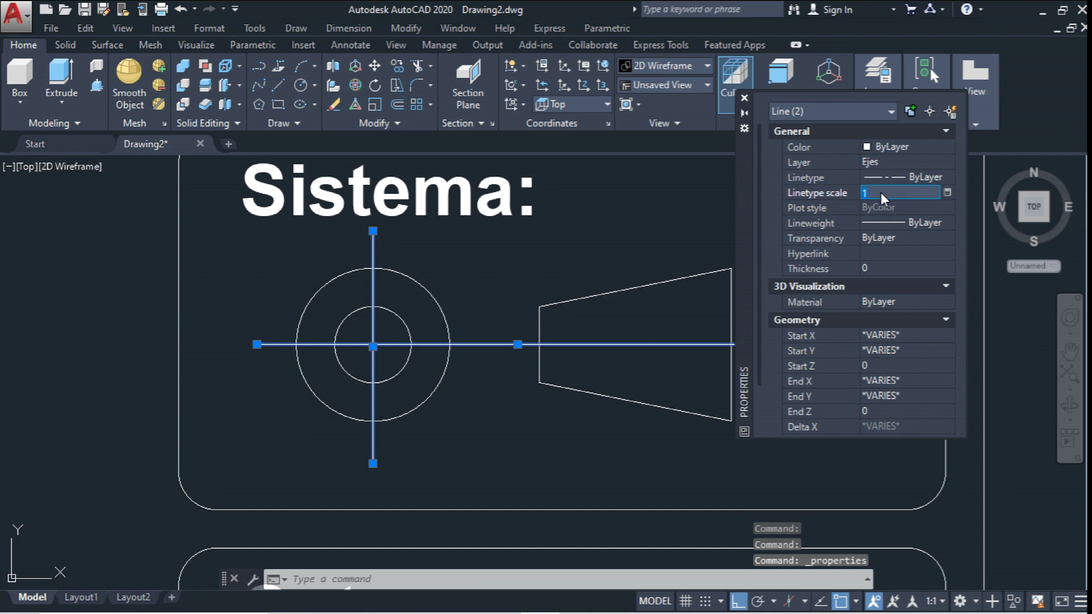
text(0.25)
key(Return)
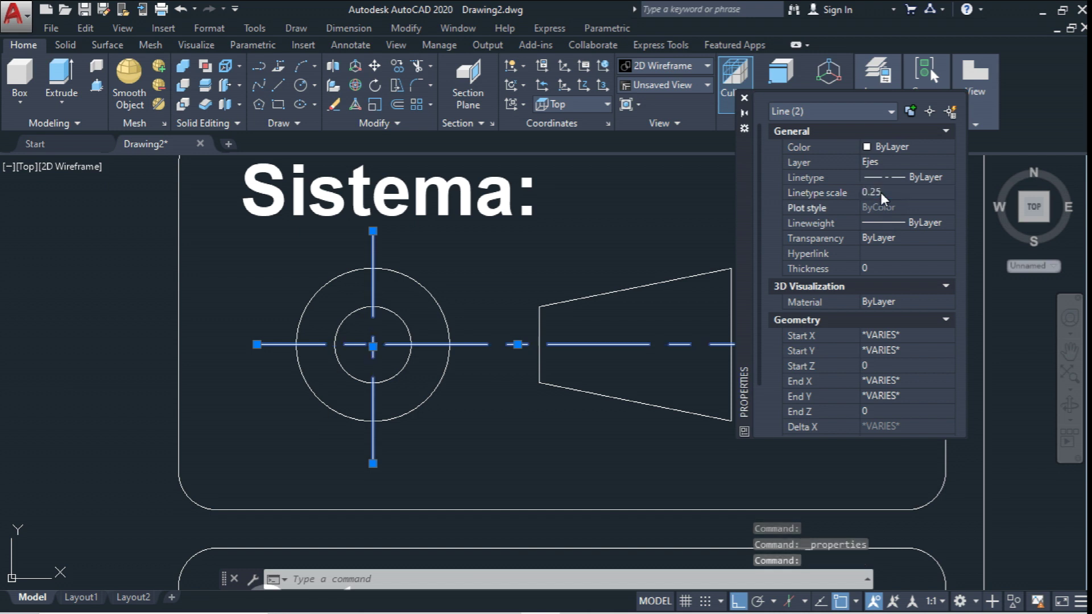
key(Escape)
scroll(466, 320, down, 3)
scroll(464, 320, up, 4)
key(Escape)
Step: Try selecting the projection symbol's circles and trapezoid lines, cancelling the mistaken selections
scroll(416, 312, up, 2)
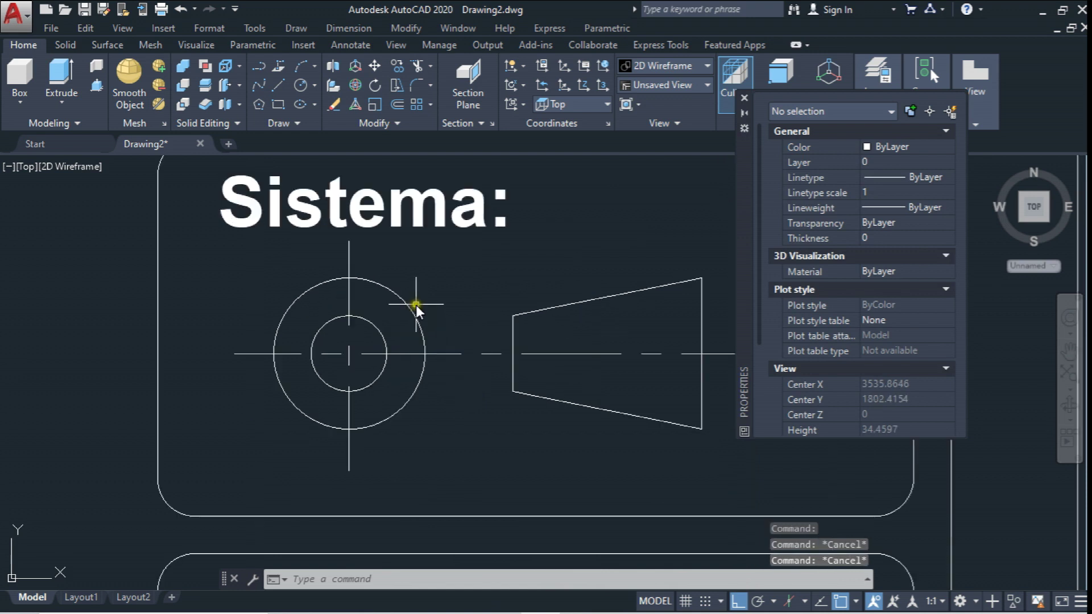
click(426, 286)
click(385, 342)
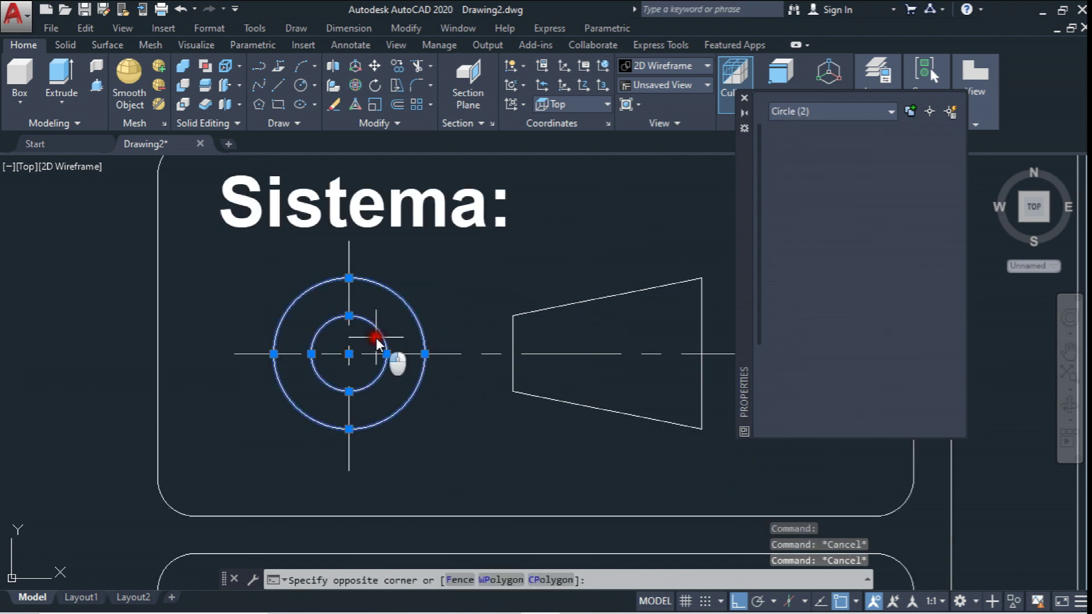
drag(626, 265, 479, 329)
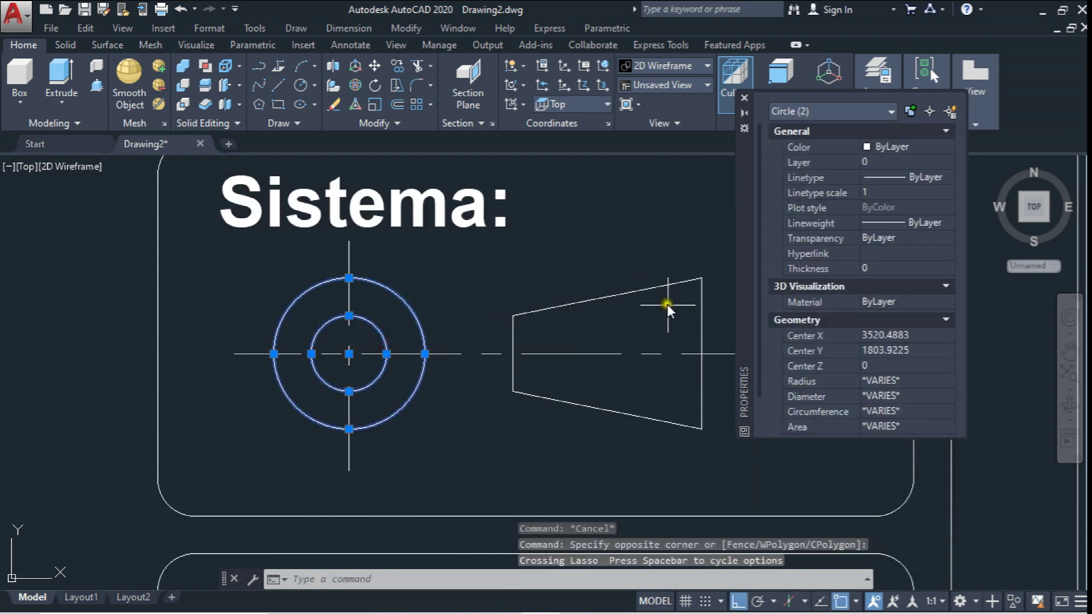
click(705, 316)
click(542, 268)
click(676, 448)
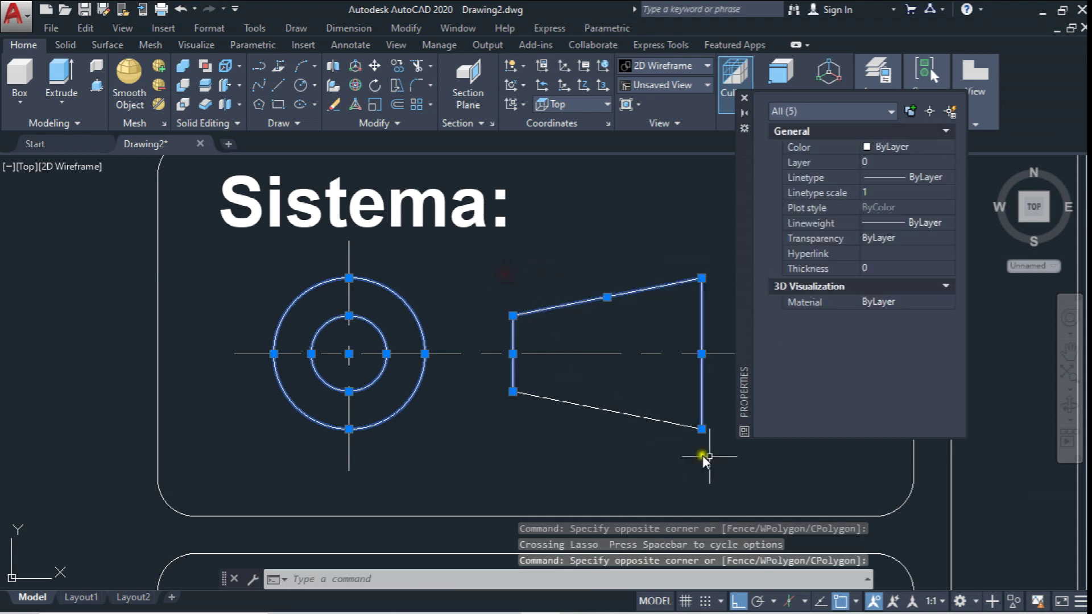
click(576, 354)
middle_drag(538, 367, 452, 348)
key(Escape)
click(646, 422)
click(358, 344)
click(674, 288)
click(394, 257)
click(312, 245)
click(250, 246)
click(364, 324)
key(Escape)
Step: Select both circles and all four trapezoid lines, then assign them to Linea Gruesa
click(327, 253)
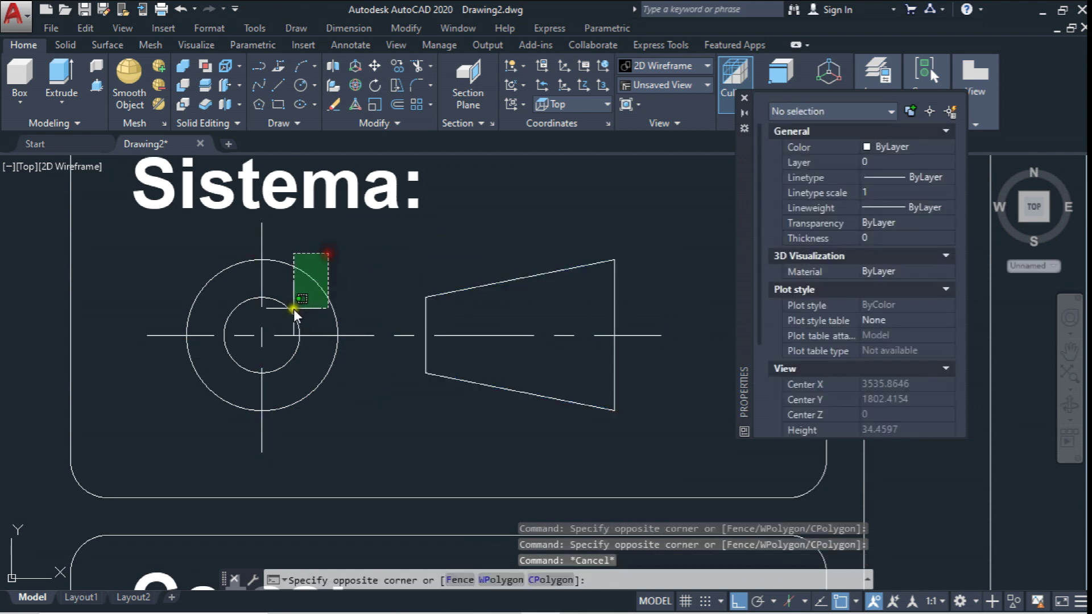
click(289, 317)
click(425, 258)
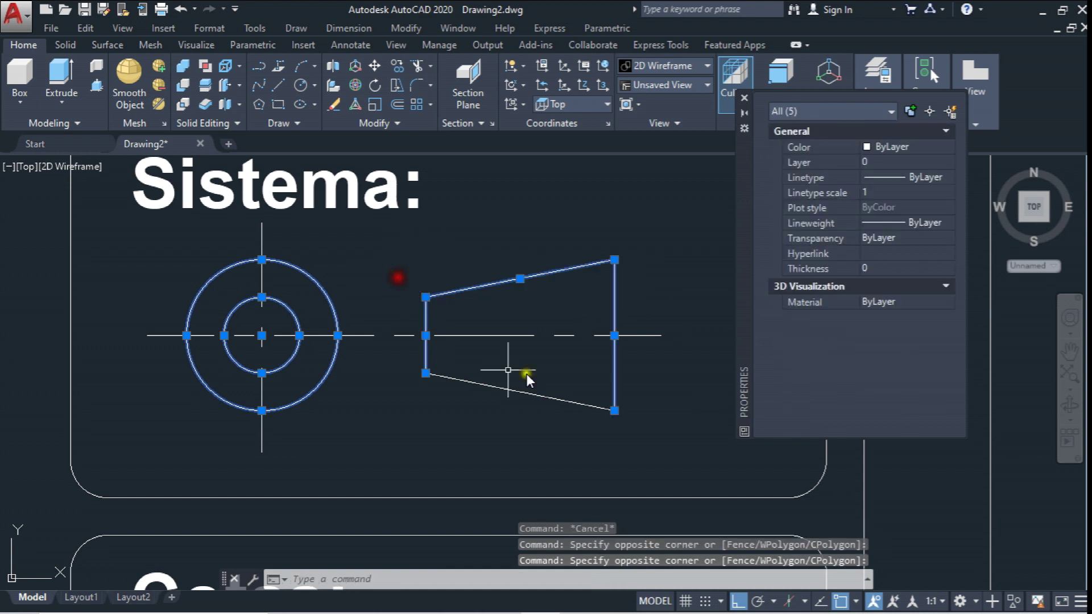
click(634, 437)
click(405, 356)
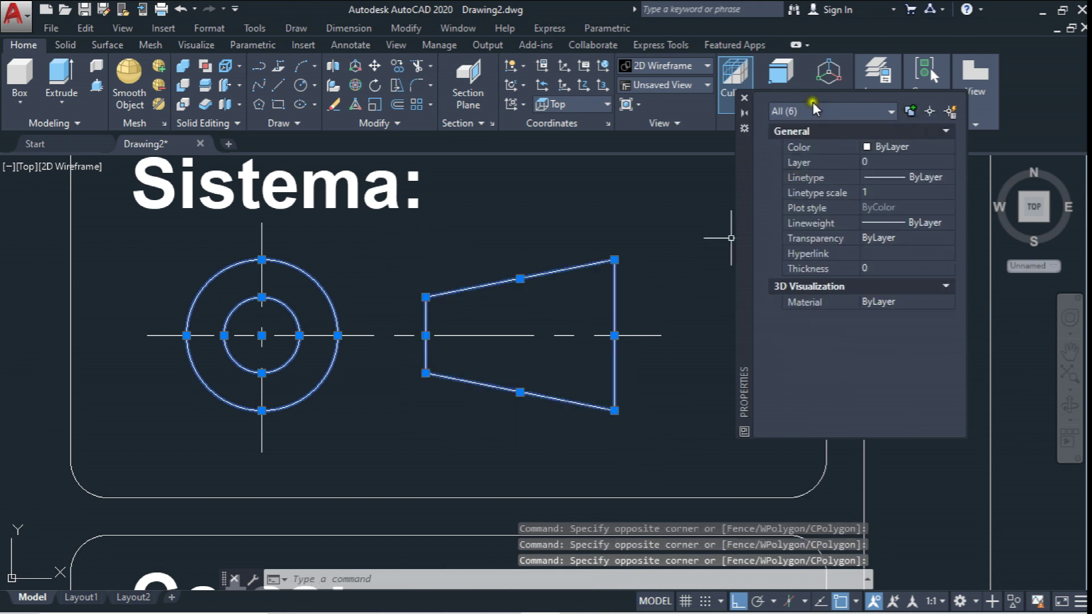
click(743, 101)
click(878, 74)
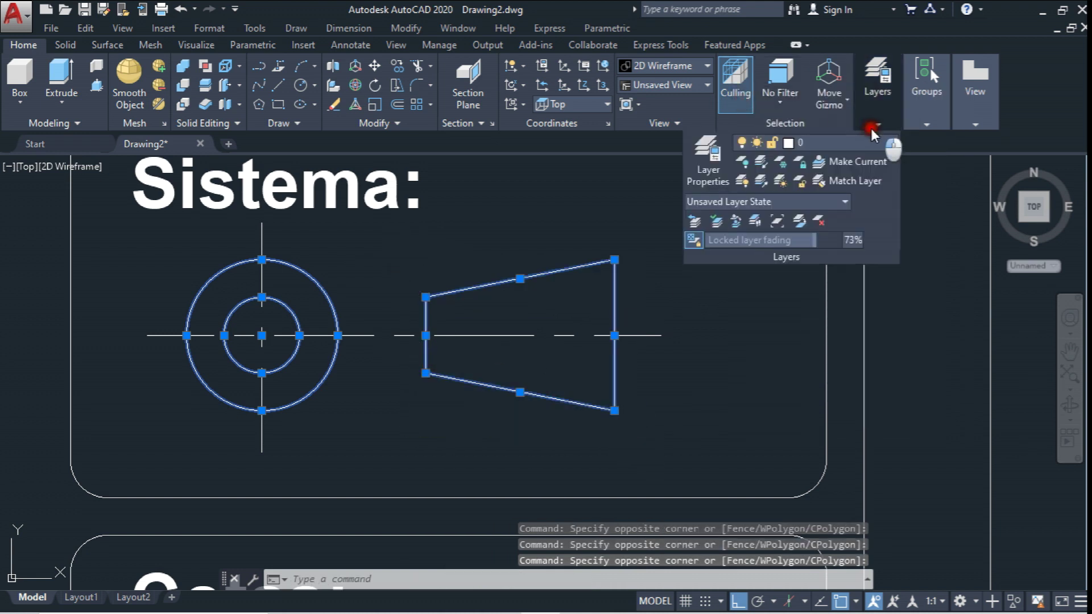
click(872, 143)
click(826, 239)
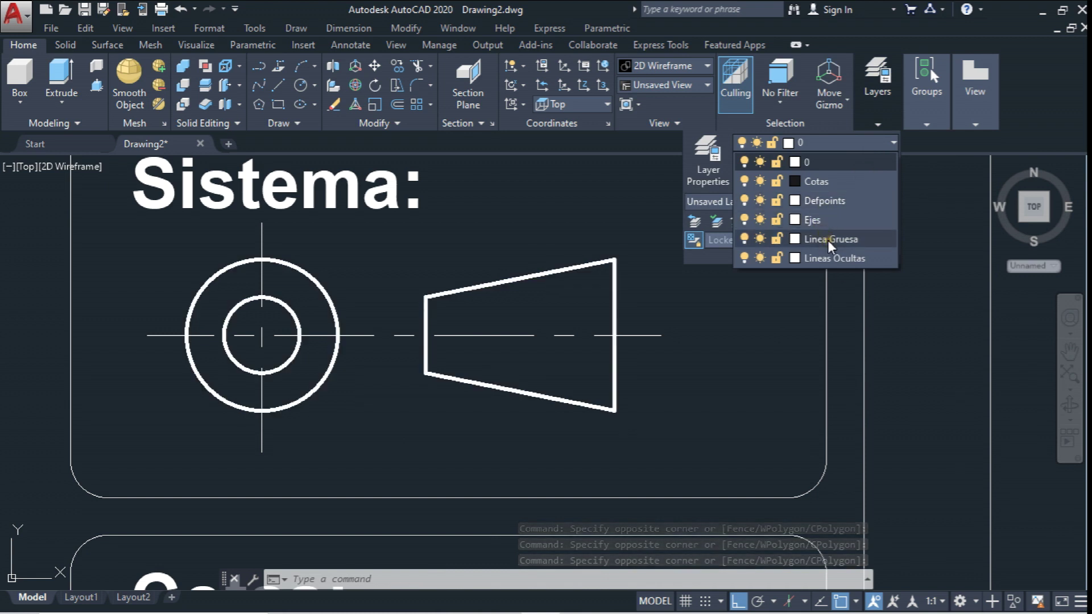
key(Escape)
key(Escape)
Step: Begin moving the horizontal centre line of the symbol, then cancel the move
scroll(409, 290, down, 4)
scroll(426, 330, up, 4)
scroll(441, 302, up, 4)
scroll(443, 297, down, 4)
scroll(445, 297, down, 2)
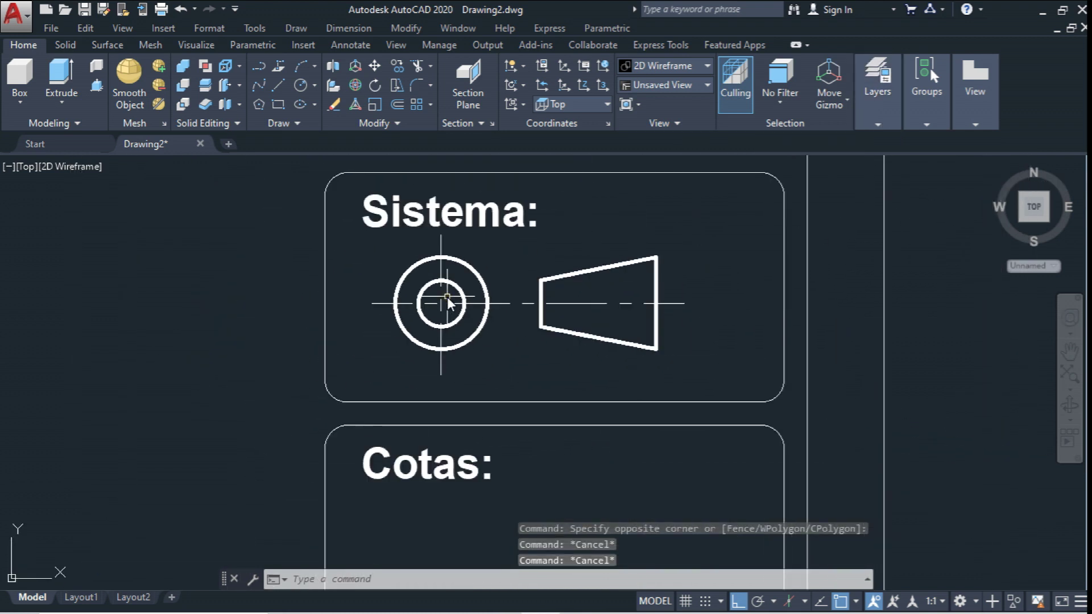
scroll(432, 228, up, 2)
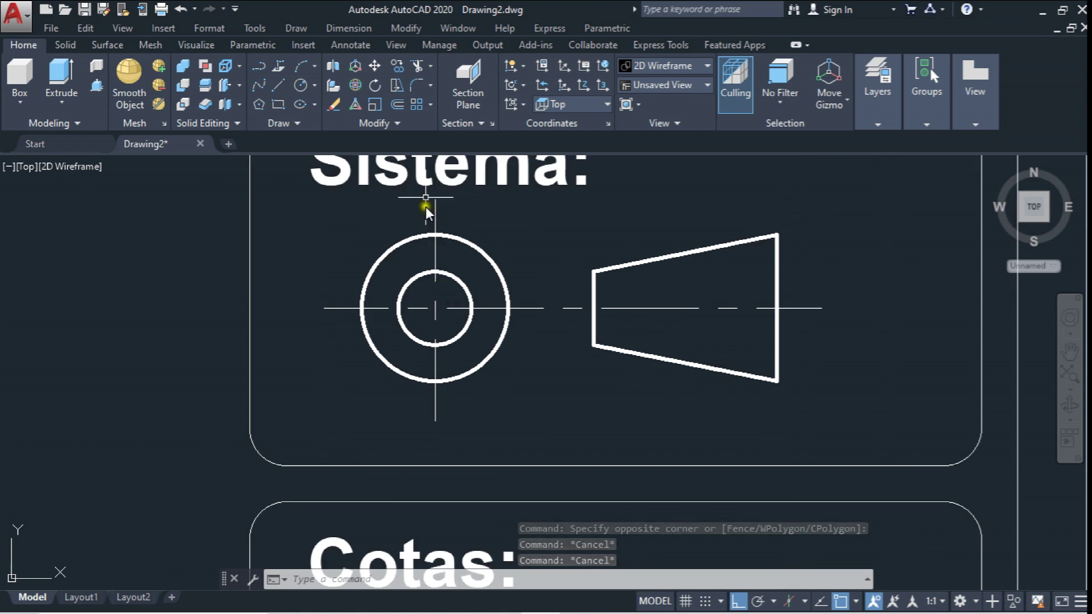
click(375, 65)
click(555, 307)
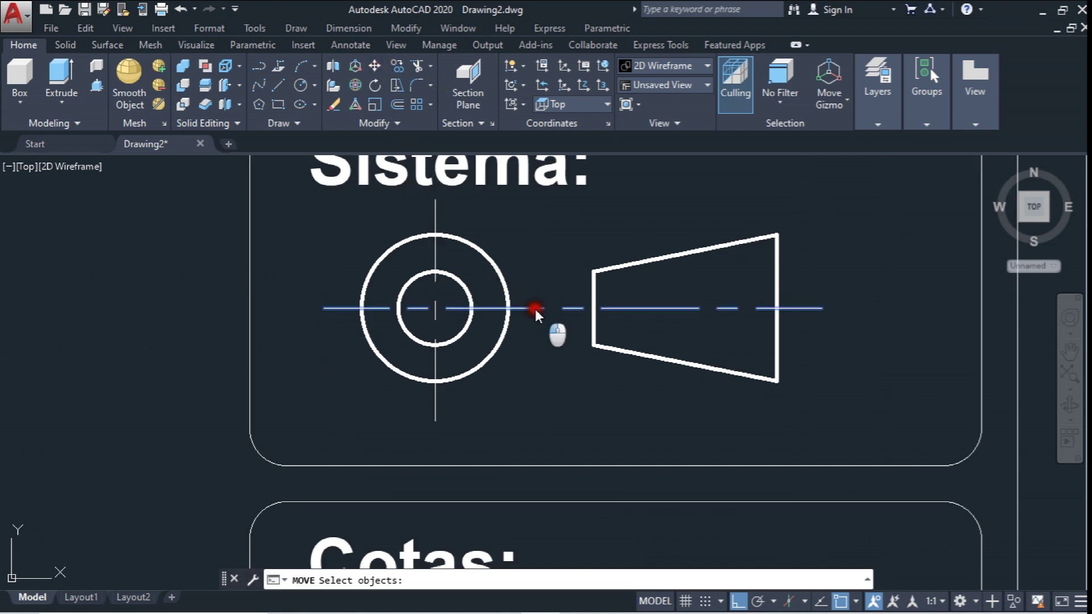
scroll(536, 206, up, 2)
key(Return)
click(528, 220)
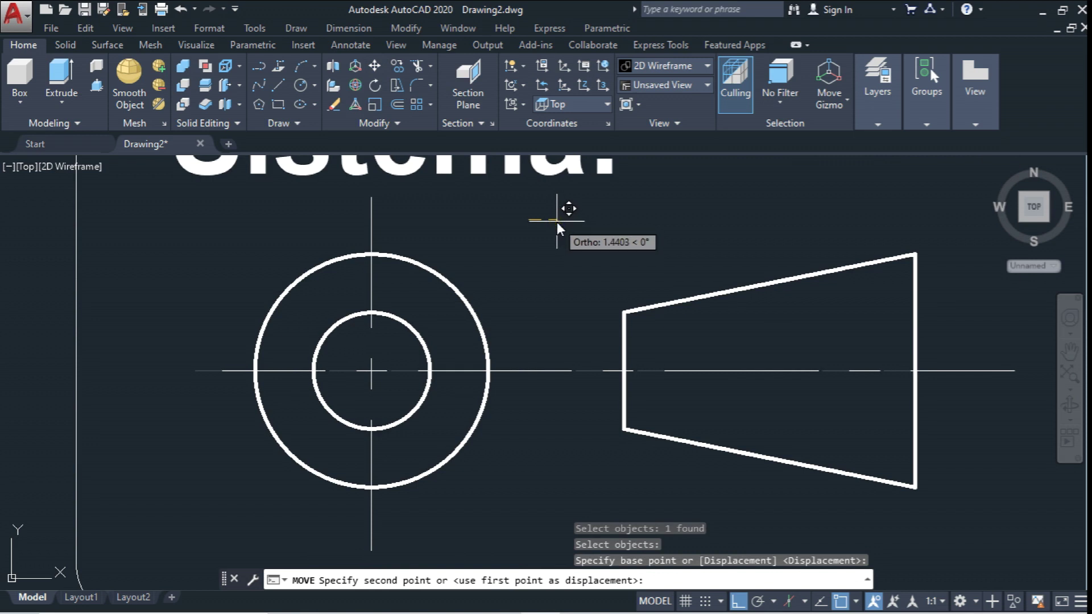
key(Escape)
Step: Zoom in and out to inspect the thickened projection symbol
scroll(557, 221, down, 2)
scroll(545, 289, down, 2)
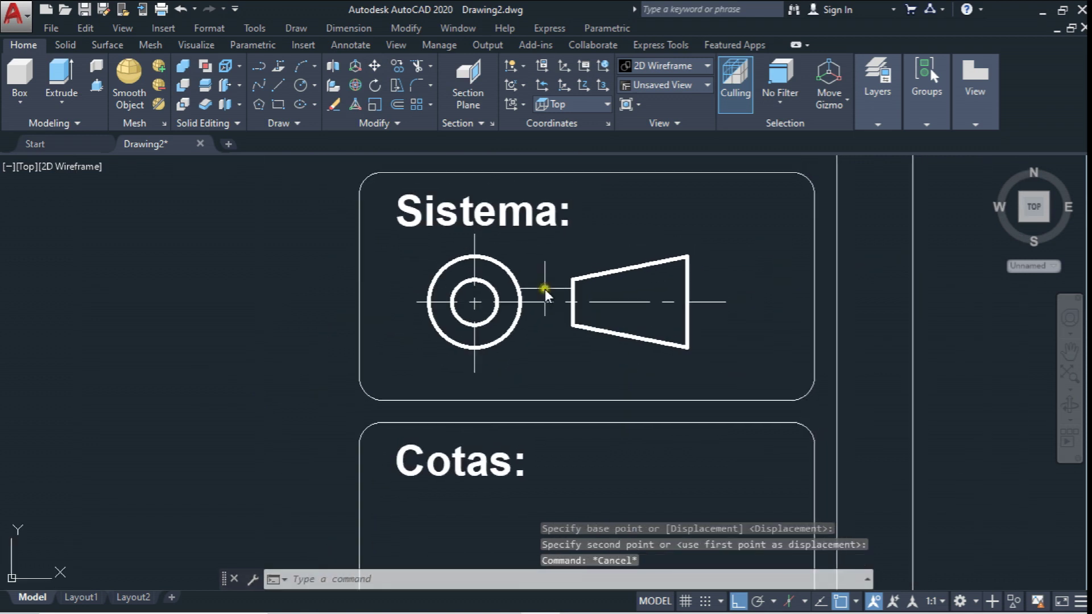
scroll(557, 273, down, 2)
scroll(555, 306, down, 2)
scroll(552, 281, down, 2)
scroll(548, 341, up, 2)
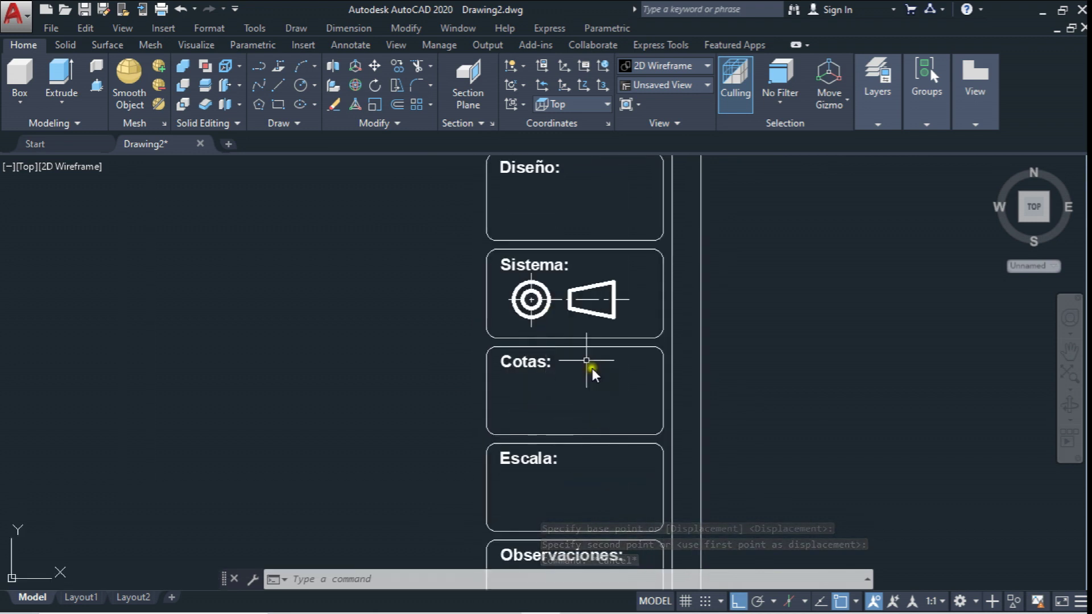
scroll(611, 403, down, 3)
scroll(605, 369, up, 3)
scroll(586, 268, down, 2)
scroll(590, 241, up, 2)
scroll(586, 239, down, 1)
scroll(578, 235, up, 1)
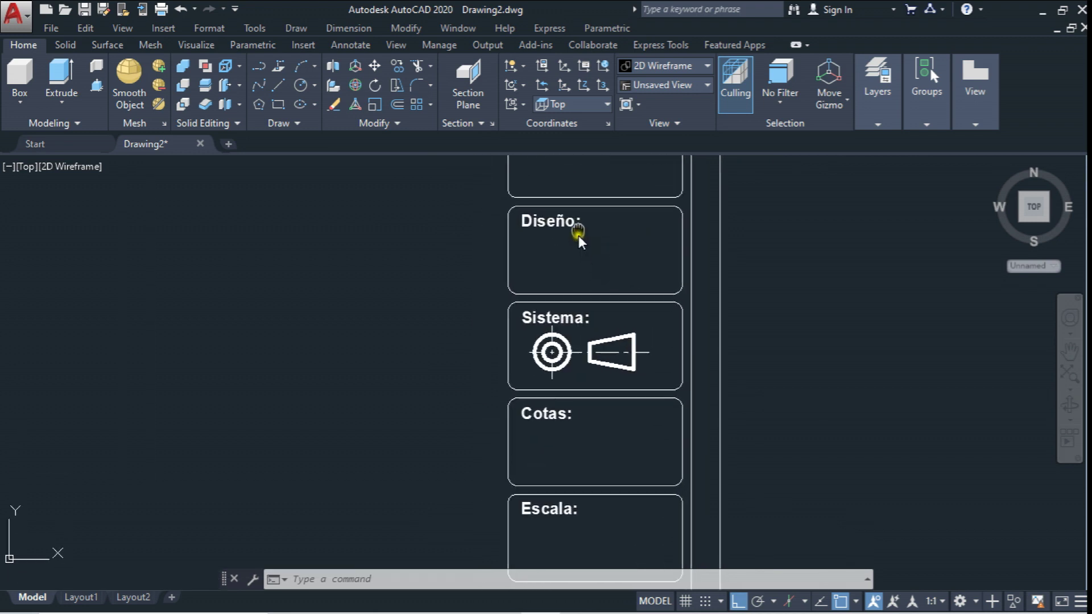
scroll(585, 340, down, 2)
scroll(549, 415, up, 2)
scroll(540, 286, up, 2)
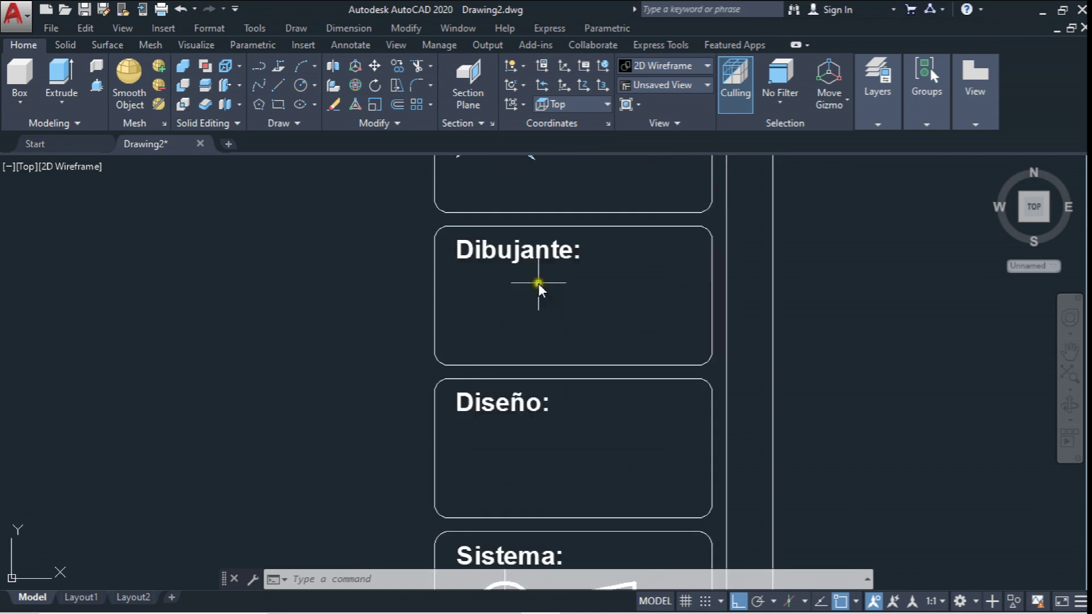
Step: Copy the Dibujante: label and place the copy directly below it
click(397, 66)
click(510, 251)
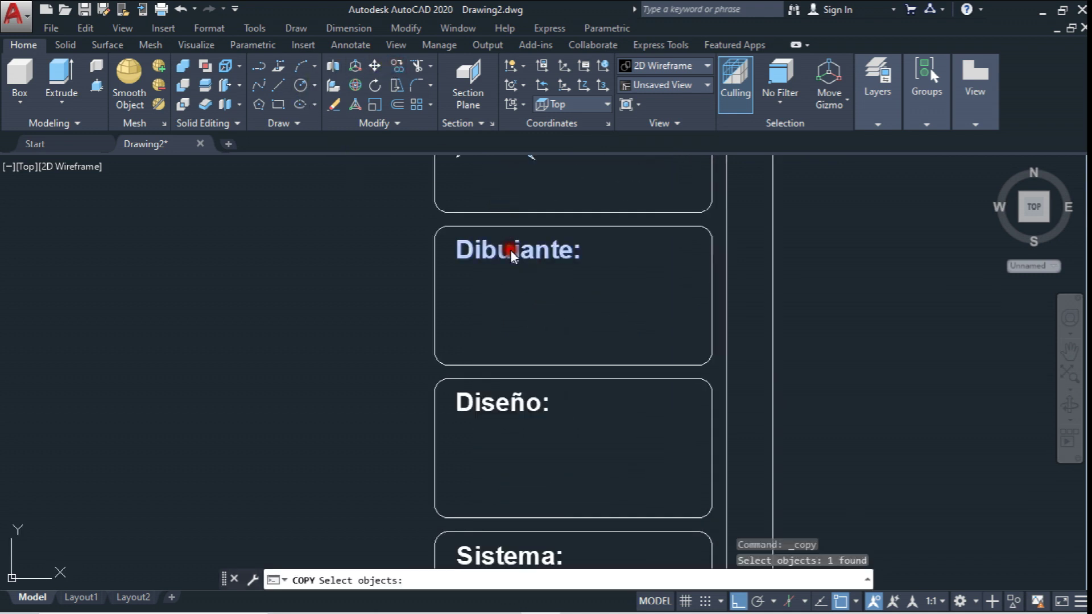
key(Return)
scroll(597, 282, up, 2)
click(397, 66)
click(418, 232)
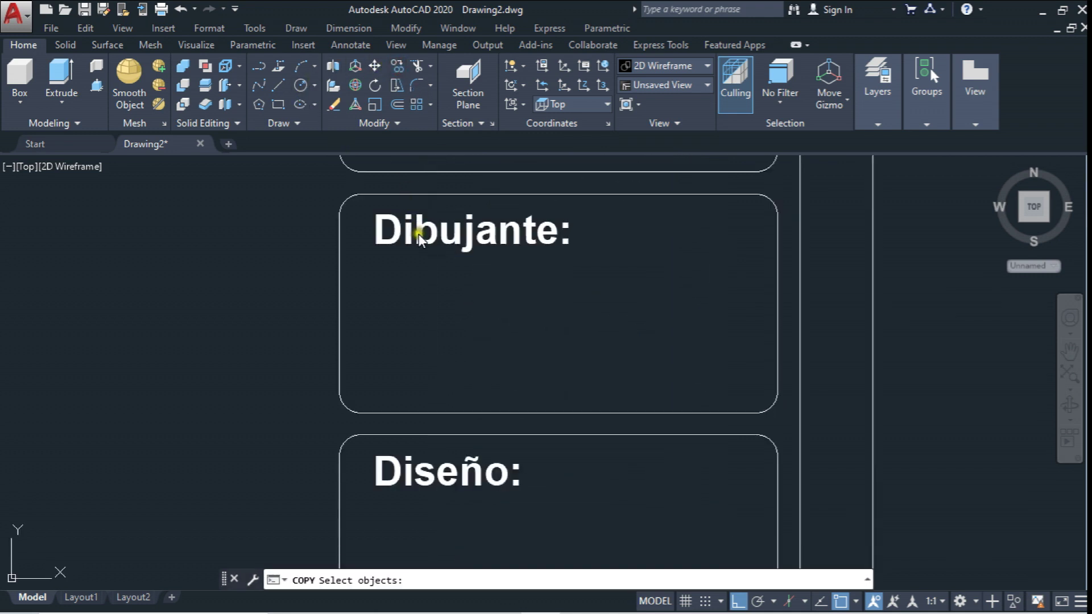
key(Return)
click(643, 257)
click(643, 333)
key(Escape)
Step: Edit the copied label, replacing its text with the drafter's name
click(512, 314)
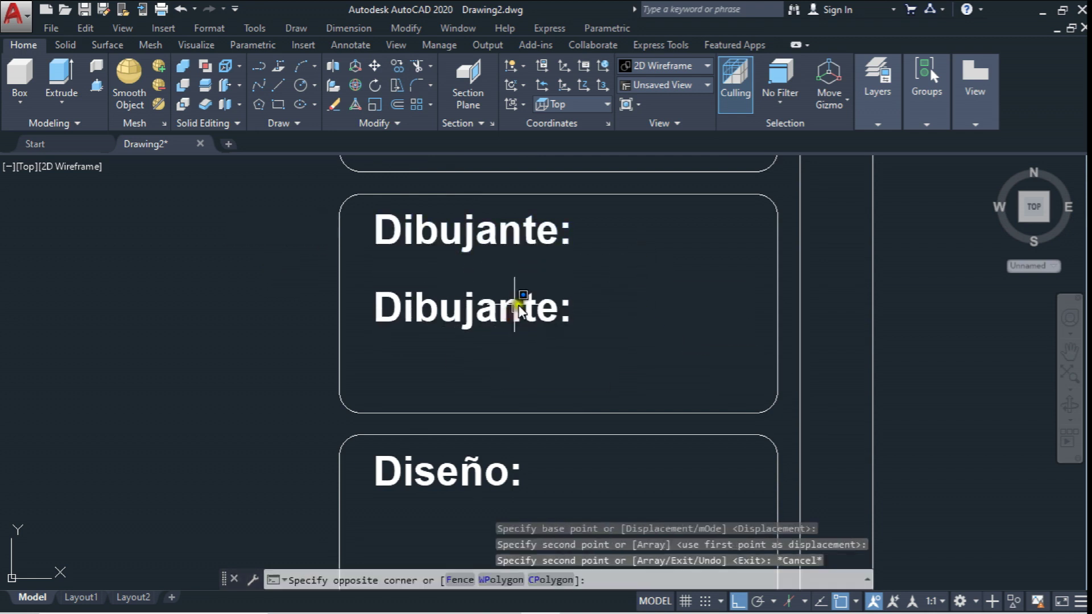
click(400, 283)
key(Escape)
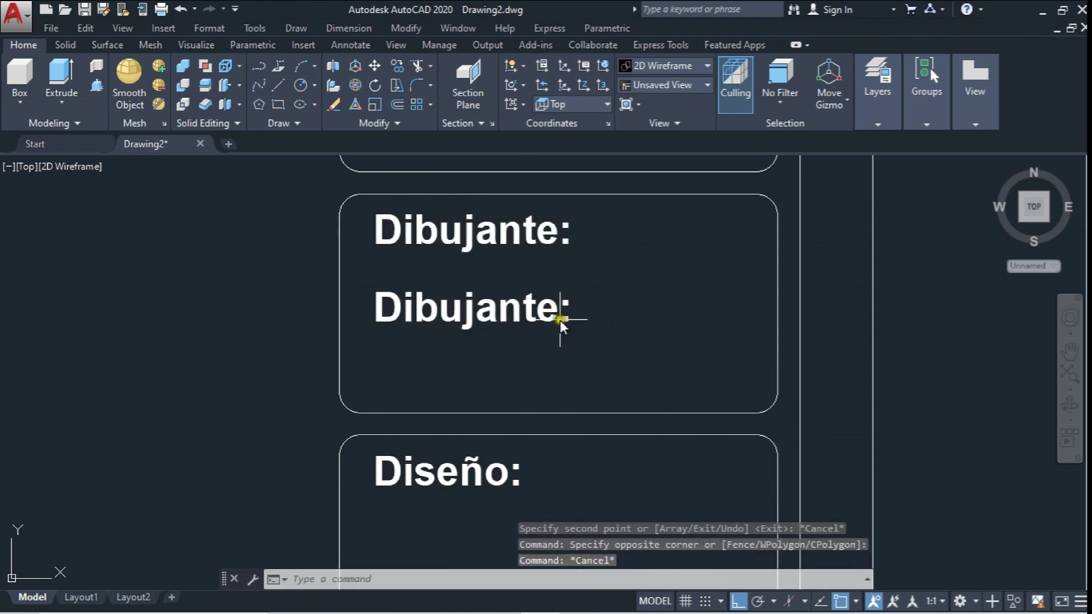
double_click(558, 315)
drag(618, 278, 742, 278)
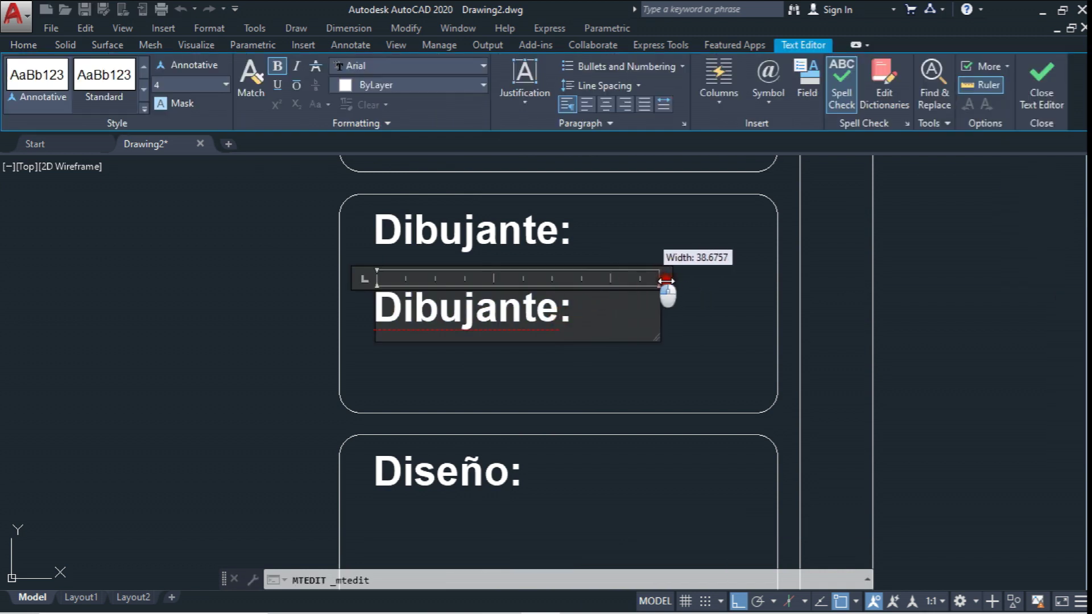
drag(578, 306, 393, 307)
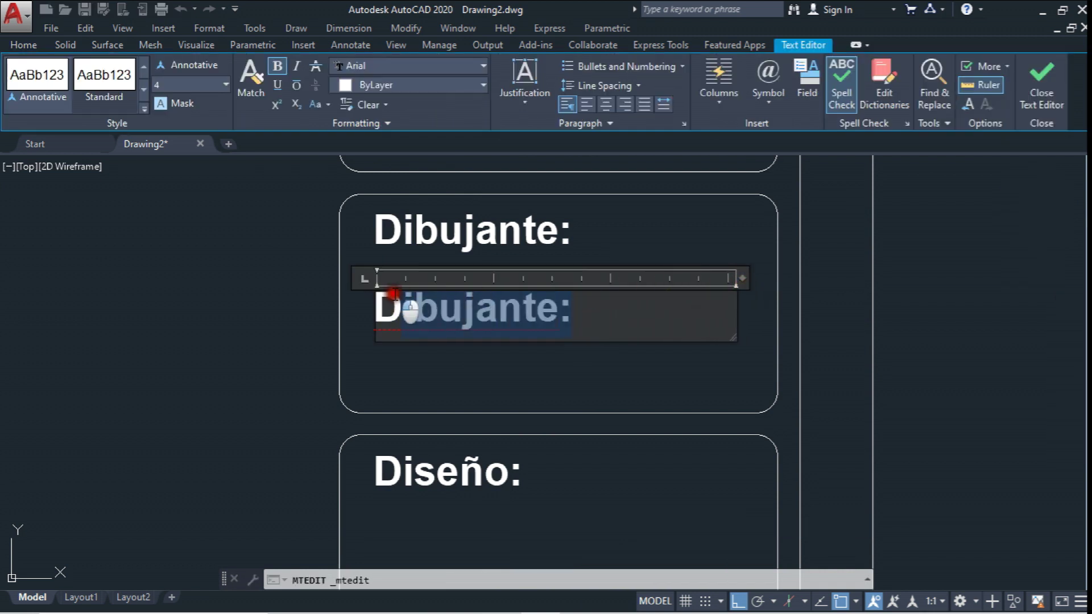
key(BackSpace)
key(BackSpace)
text(Jose)
key(BackSpace)
text(é Ram)
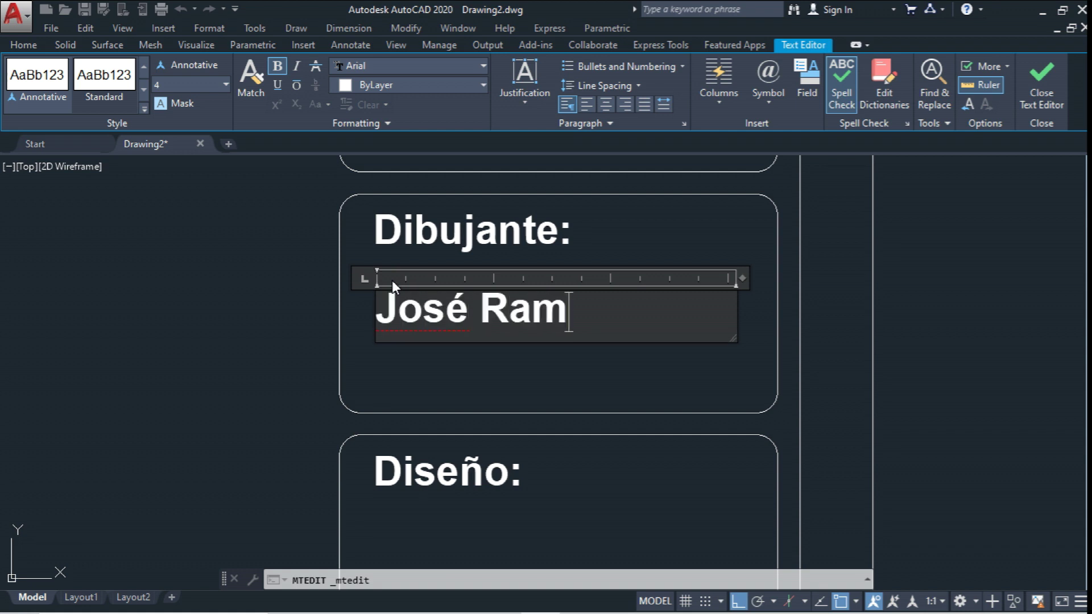
text(írez)
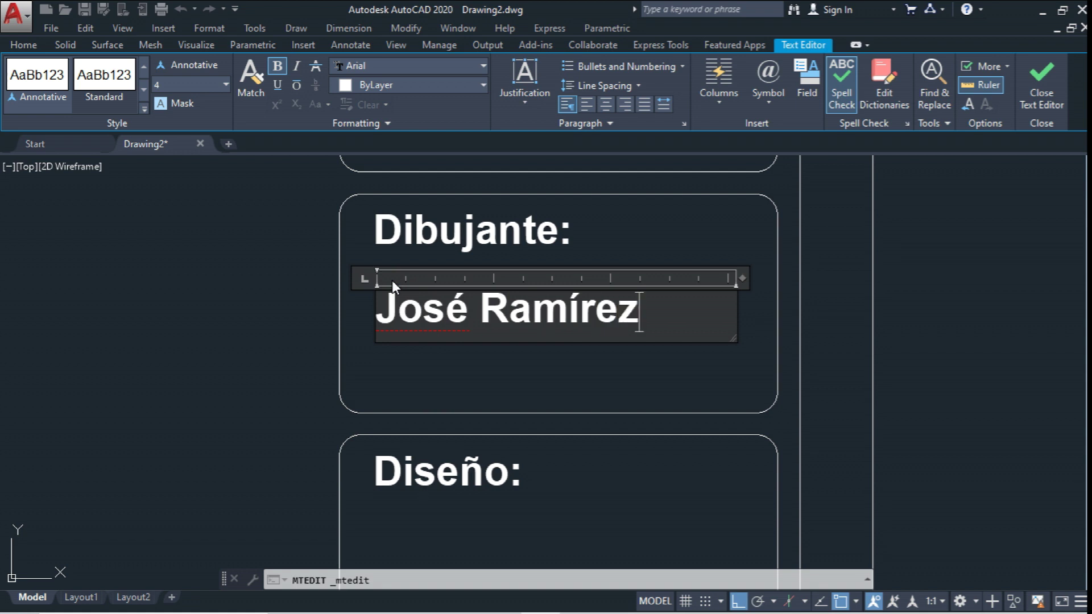
Step: Prefix the name with the D.I. title and a tab gap, then finish editing
click(380, 310)
text(D.I )
text(.)
key(Tab)
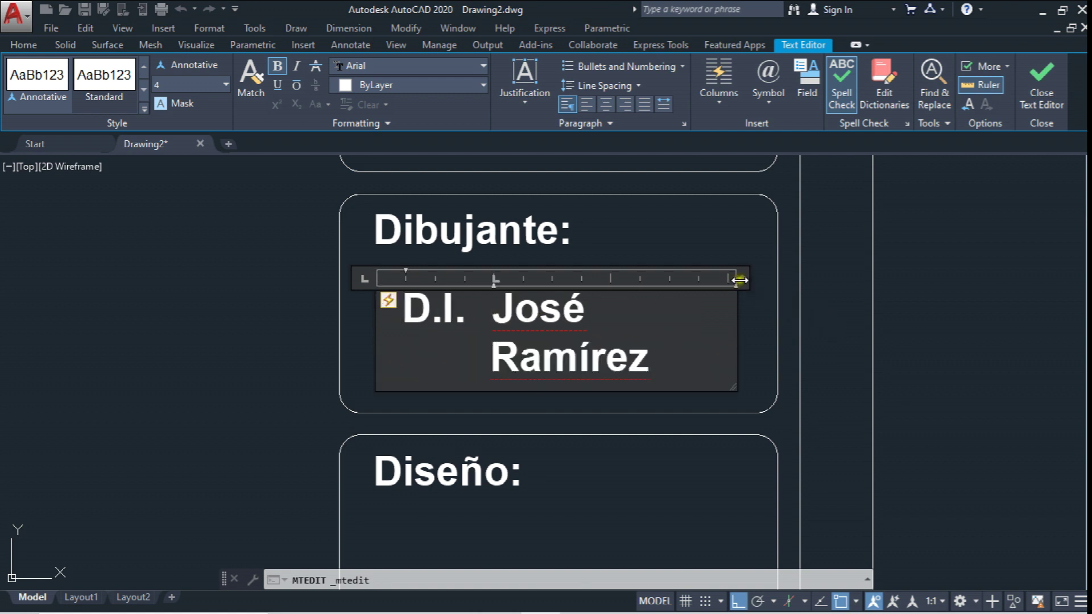
drag(740, 279, 773, 280)
key(BackSpace)
key(BackSpace)
key(BackSpace)
key(BackSpace)
key(BackSpace)
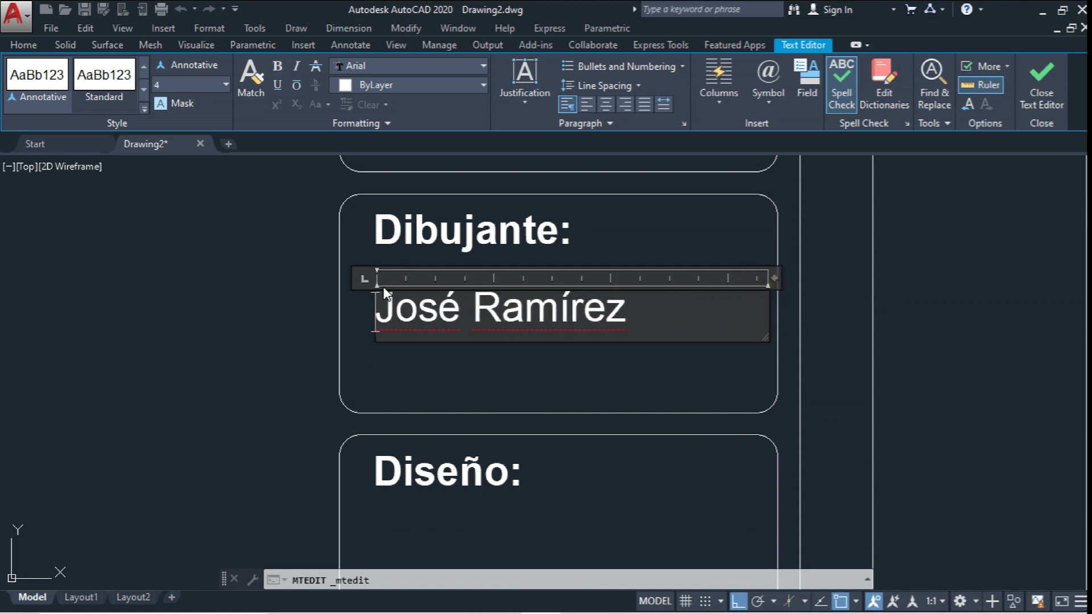
text(Arq.)
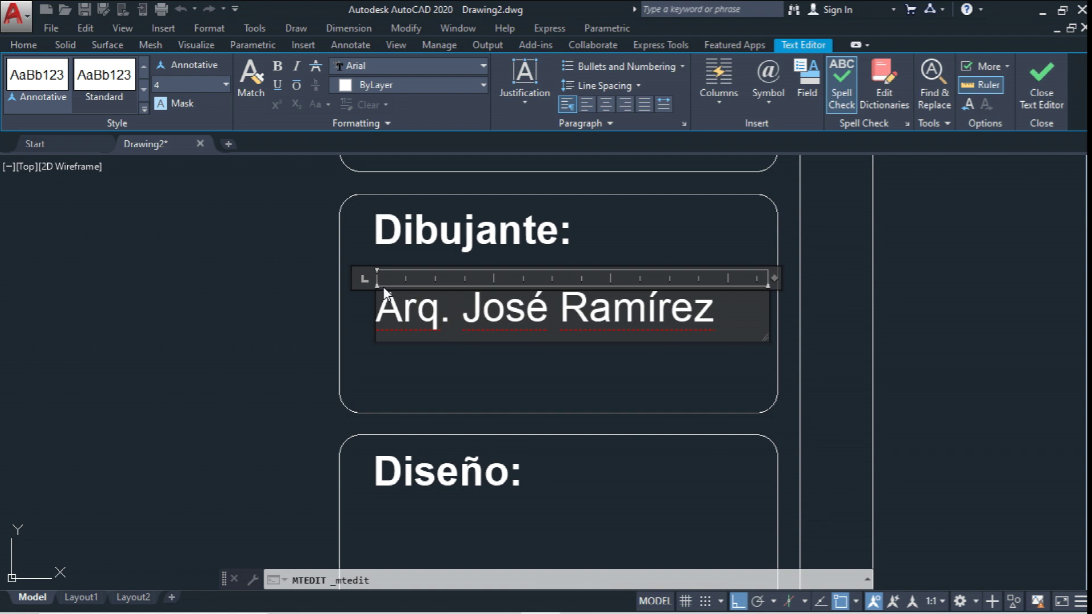
key(BackSpace)
key(BackSpace)
key(BackSpace)
key(BackSpace)
text(D.I.)
key(Tab)
click(555, 373)
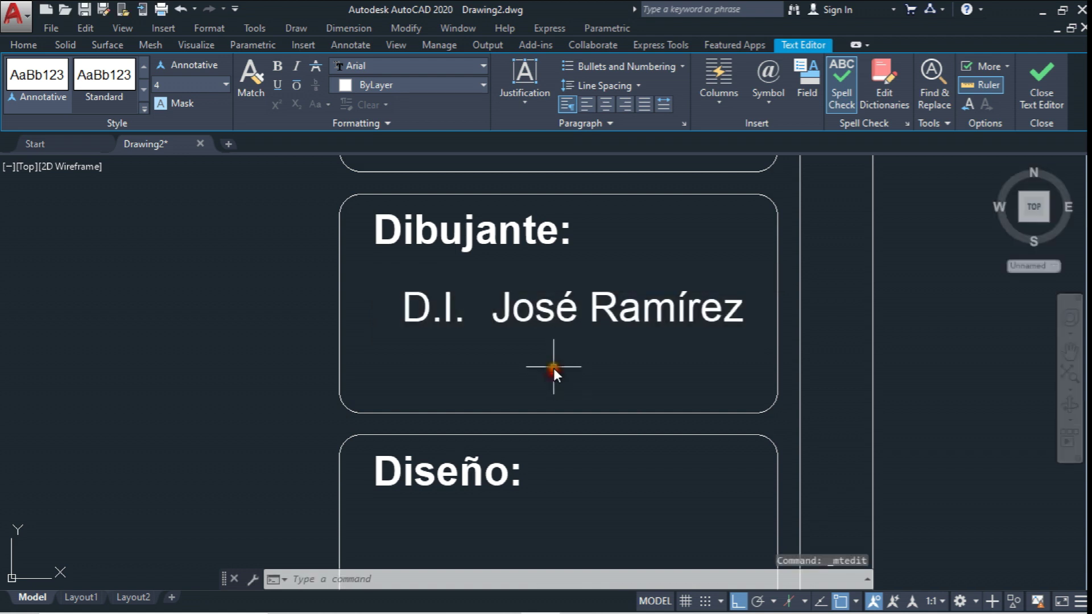
scroll(515, 352, down, 3)
scroll(527, 310, down, 2)
scroll(537, 279, down, 2)
Step: Move the 49 view objects up and to the right beside the frame
scroll(537, 279, down, 2)
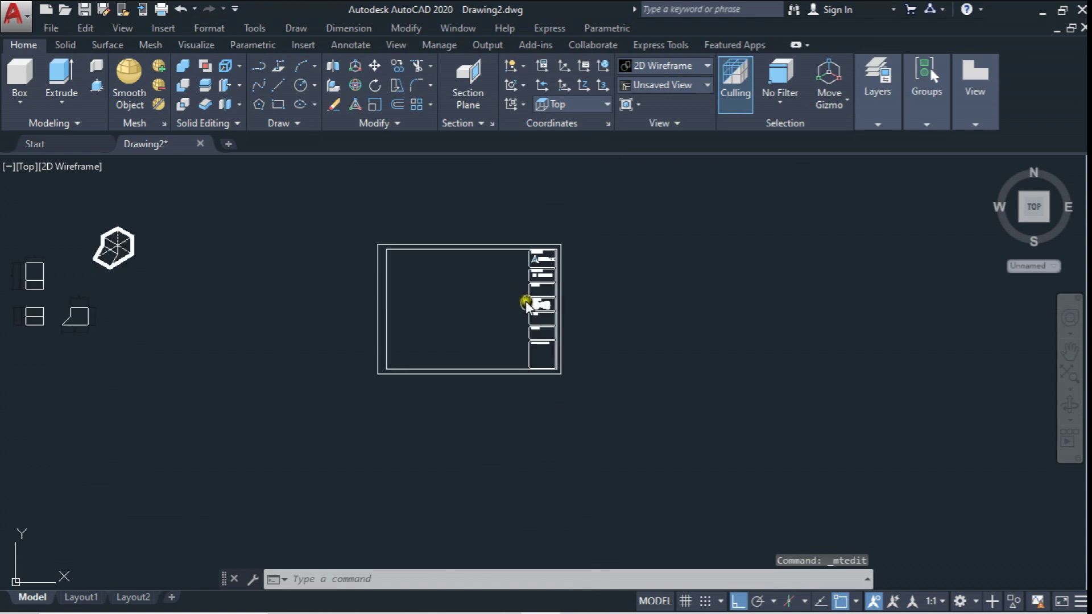
middle_drag(432, 283, 475, 290)
click(374, 67)
click(63, 217)
click(257, 381)
key(Return)
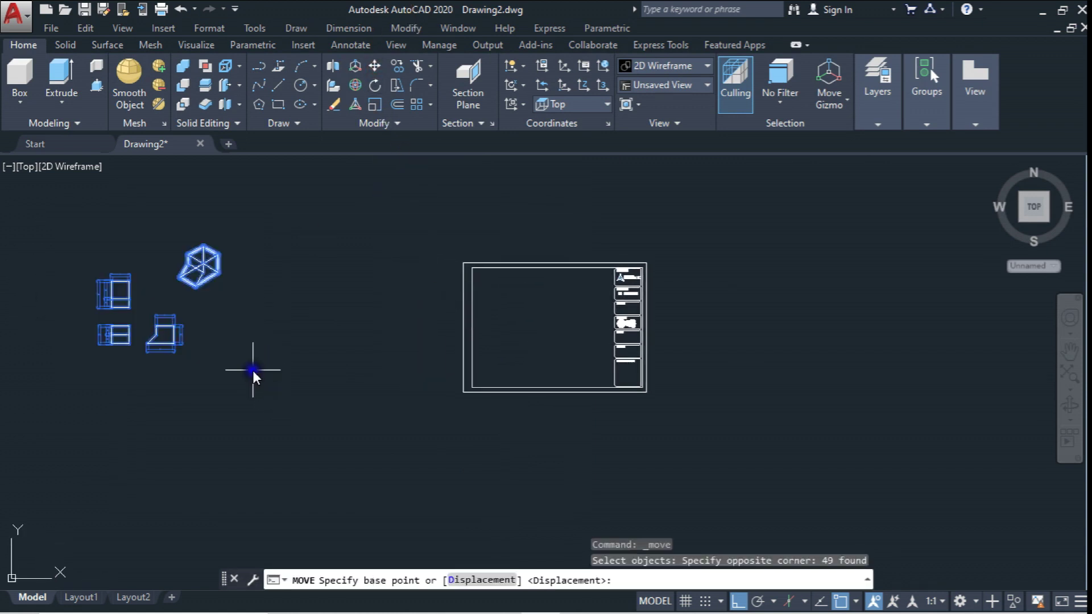
middle_drag(256, 370, 288, 302)
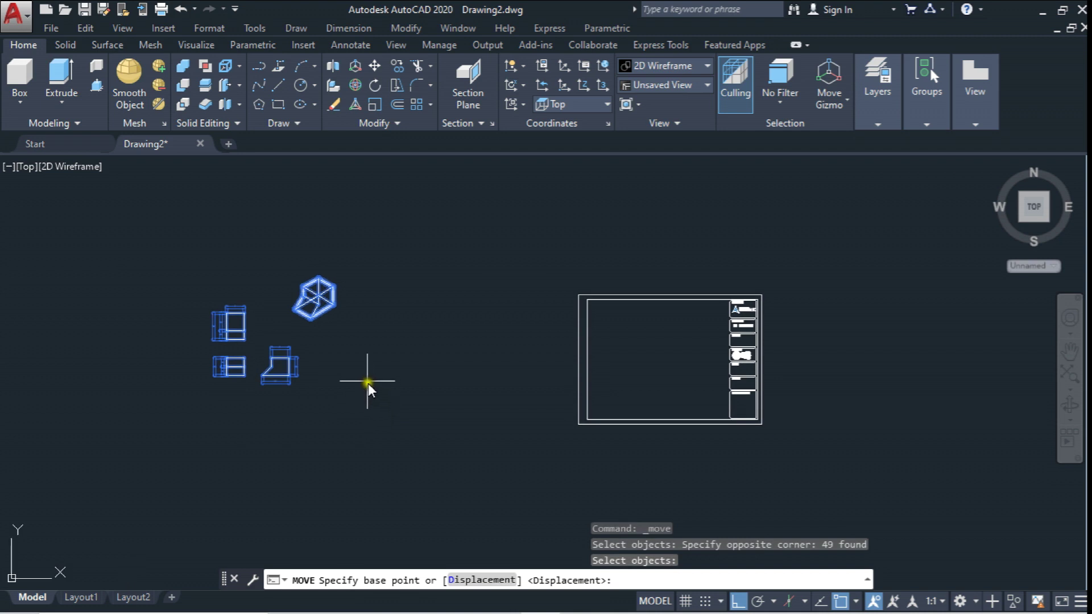
Step: Copy the whole frame and title block to the right as a spare
click(399, 74)
mouse_move(432, 207)
mouse_down()
mouse_move(520, 271)
mouse_move(725, 377)
mouse_up()
key(Return)
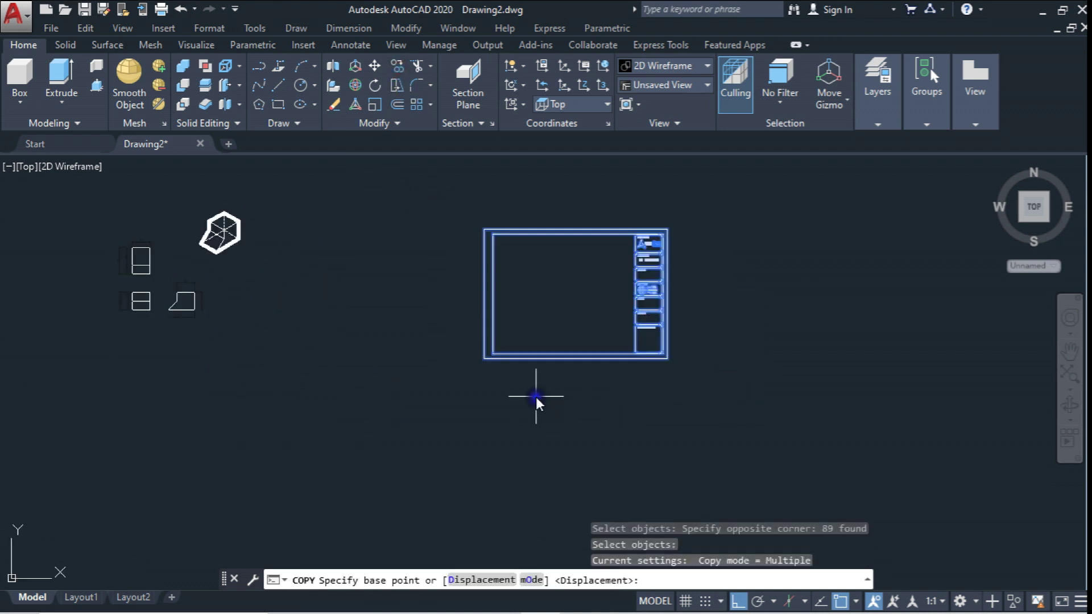
click(536, 397)
click(809, 397)
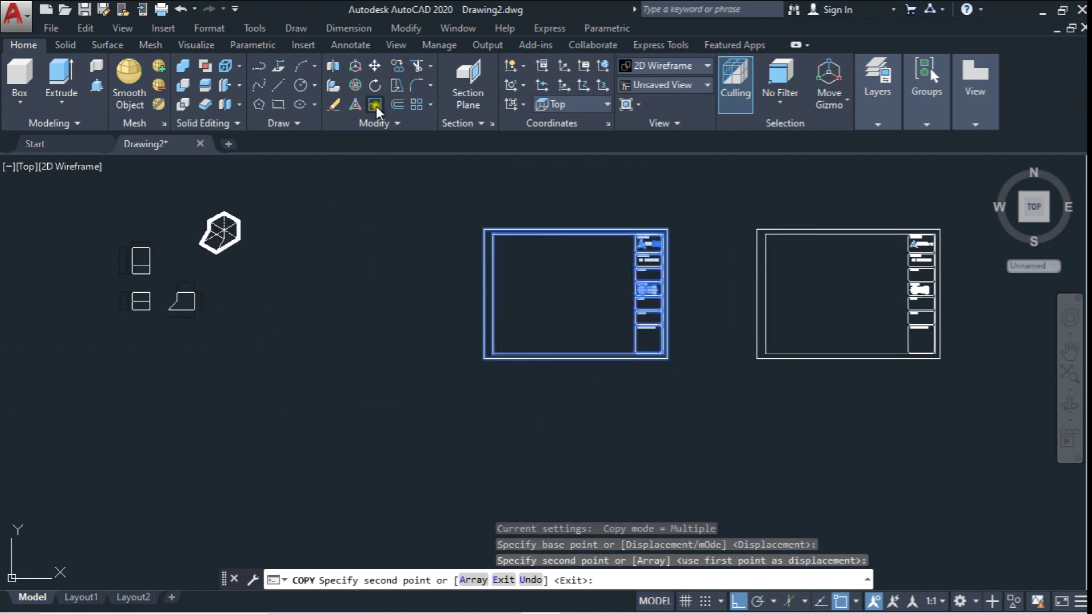
key(Escape)
Step: Move the left frame and title block further to the left
click(374, 66)
click(444, 194)
click(656, 402)
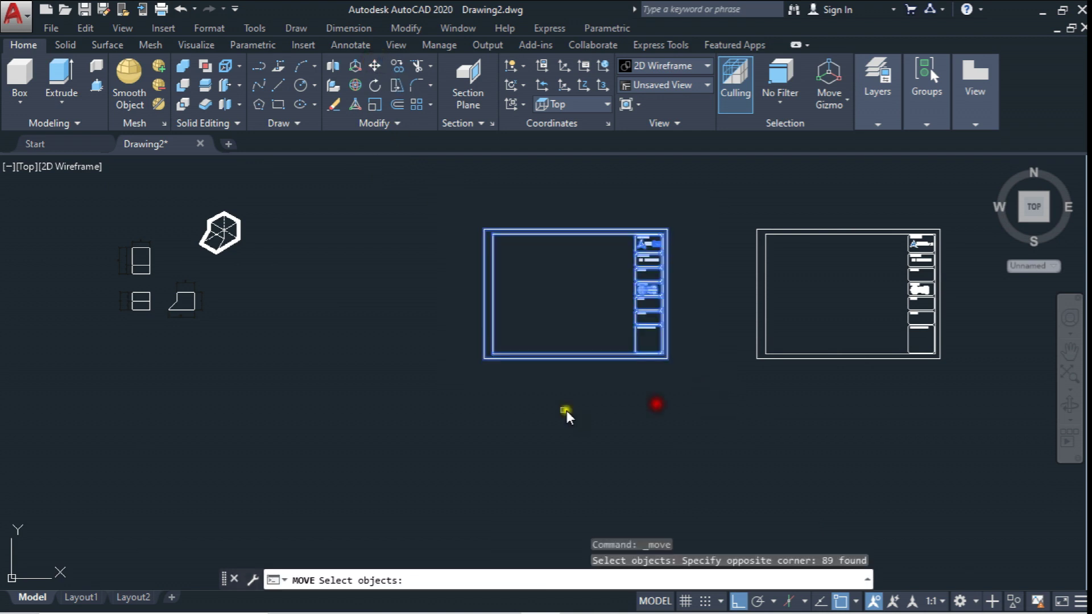
key(Return)
click(539, 407)
click(367, 413)
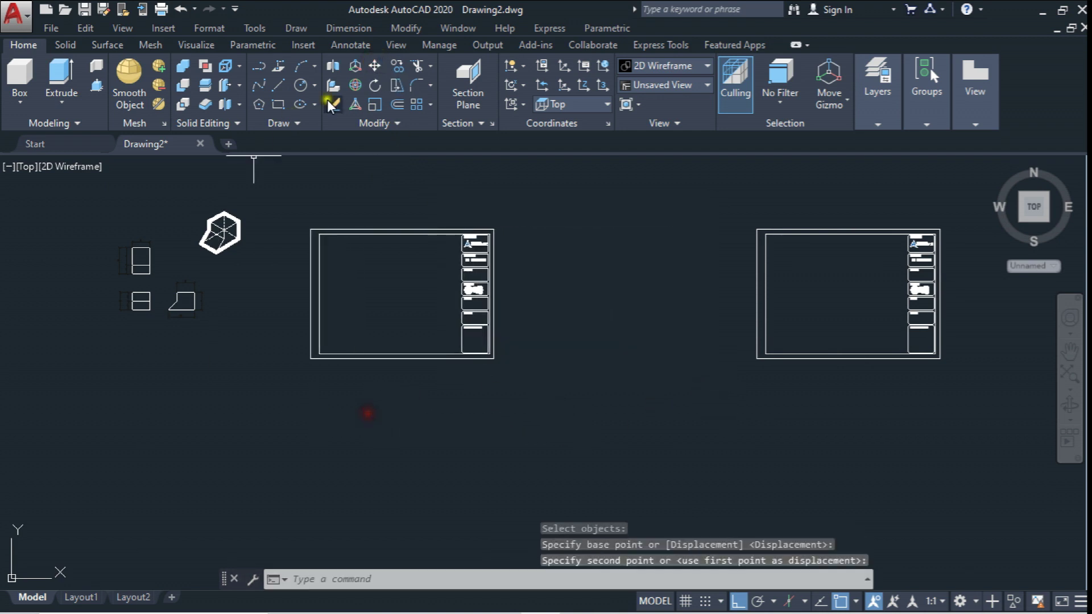
Step: Move the views inside the sheet frame, then shift them lower
click(376, 65)
click(80, 200)
click(256, 384)
key(Return)
click(445, 429)
scroll(414, 268, up, 2)
click(374, 65)
click(223, 178)
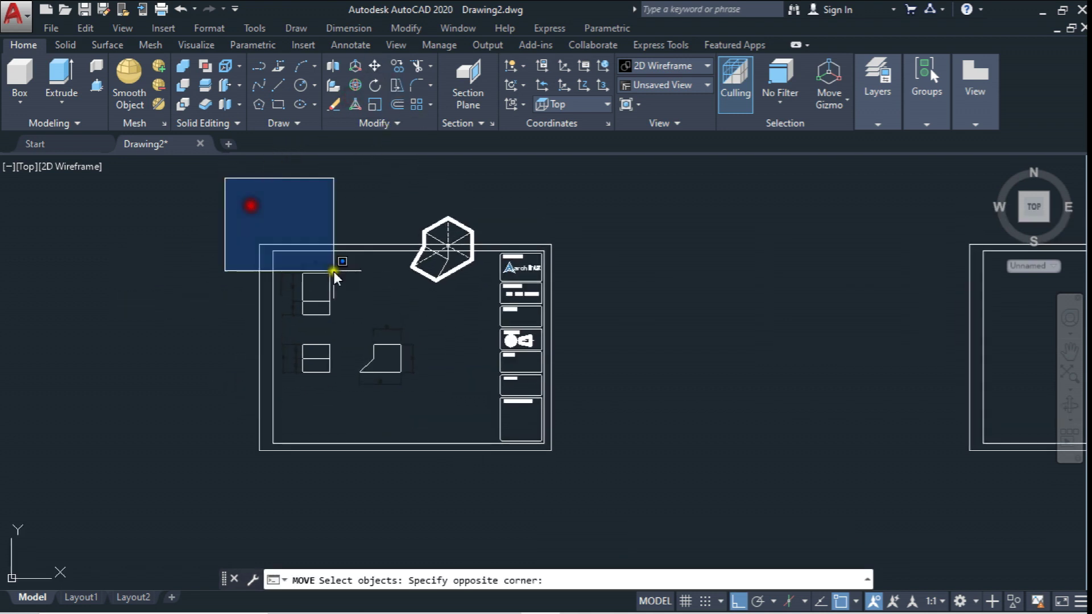
click(482, 407)
key(Return)
click(624, 254)
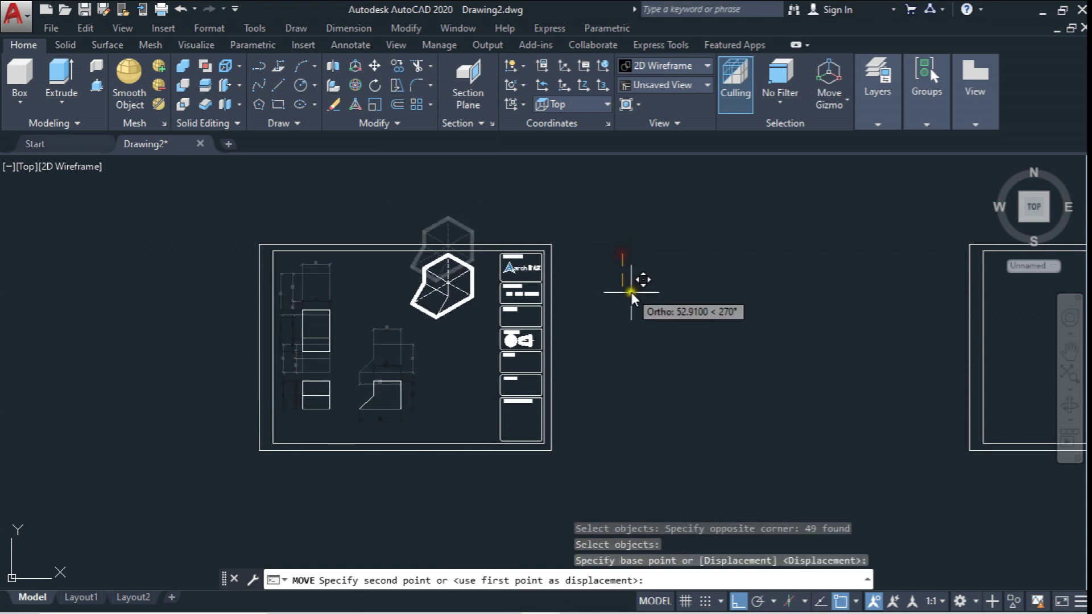
click(633, 291)
Step: Shift the hexagonal isometric part down and right, then begin a border rectangle around it
scroll(404, 235, up, 4)
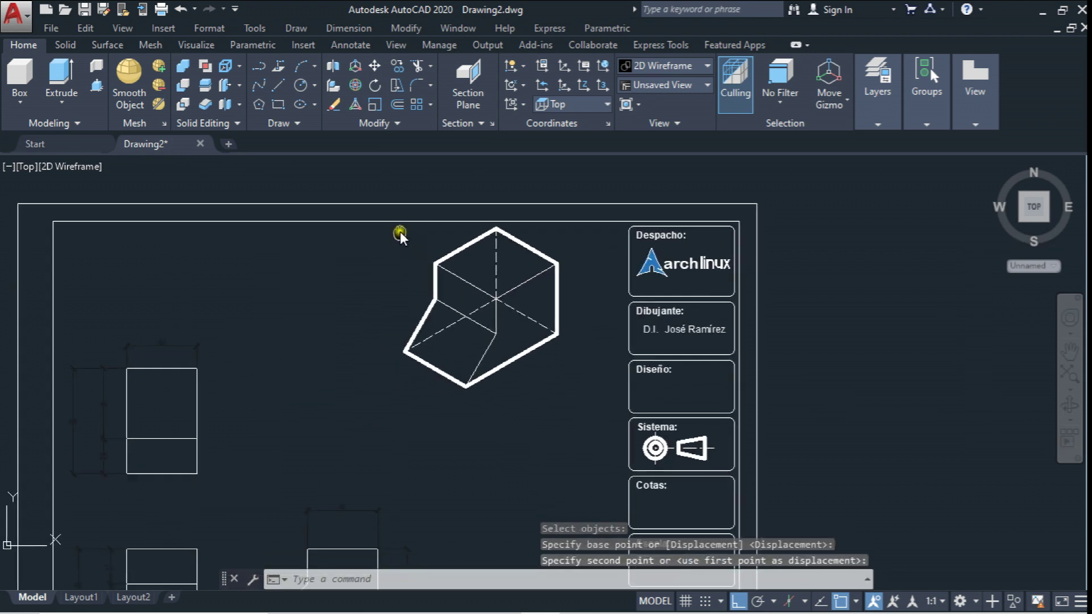
key(Return)
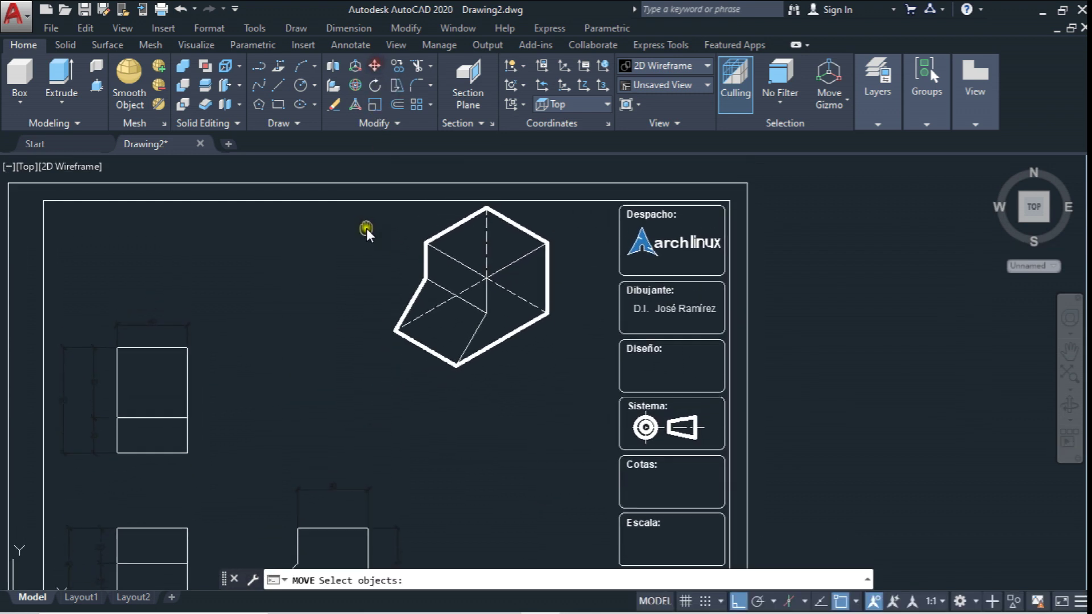
click(361, 169)
click(552, 392)
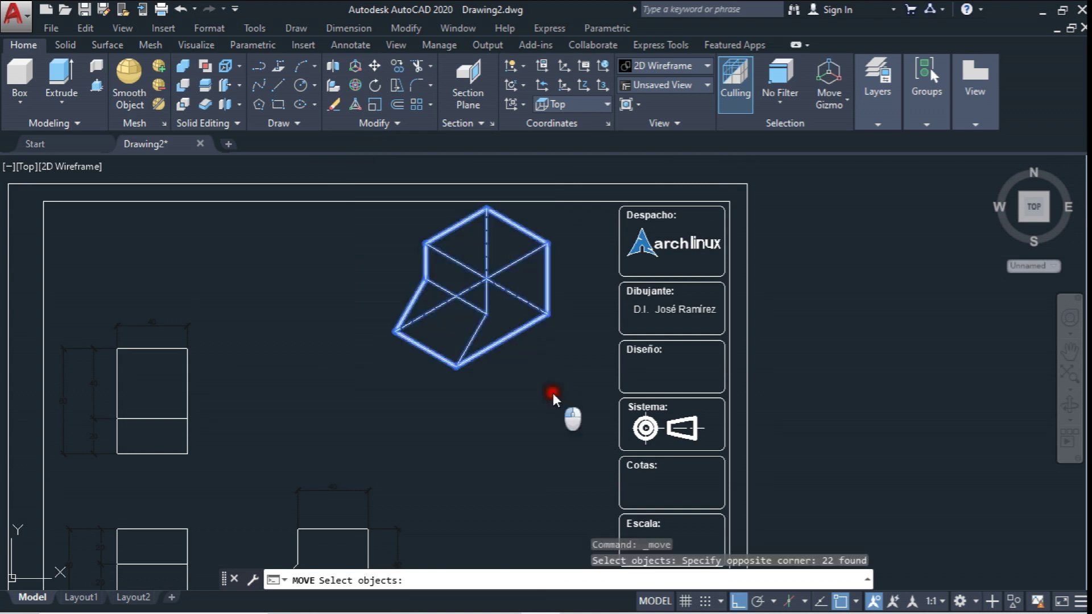
key(Return)
click(818, 267)
click(819, 295)
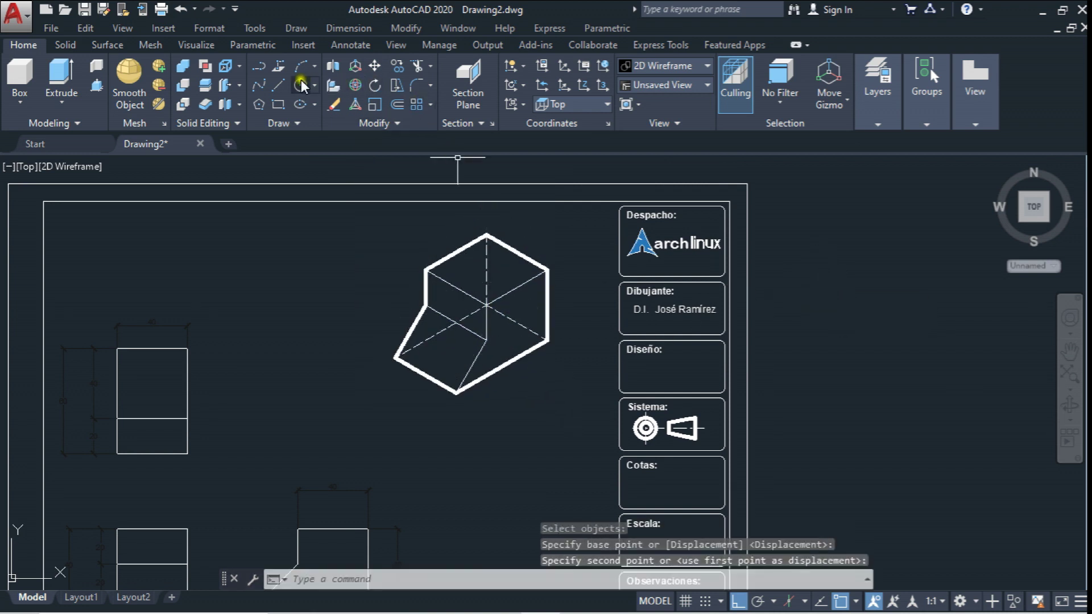
click(374, 65)
click(356, 165)
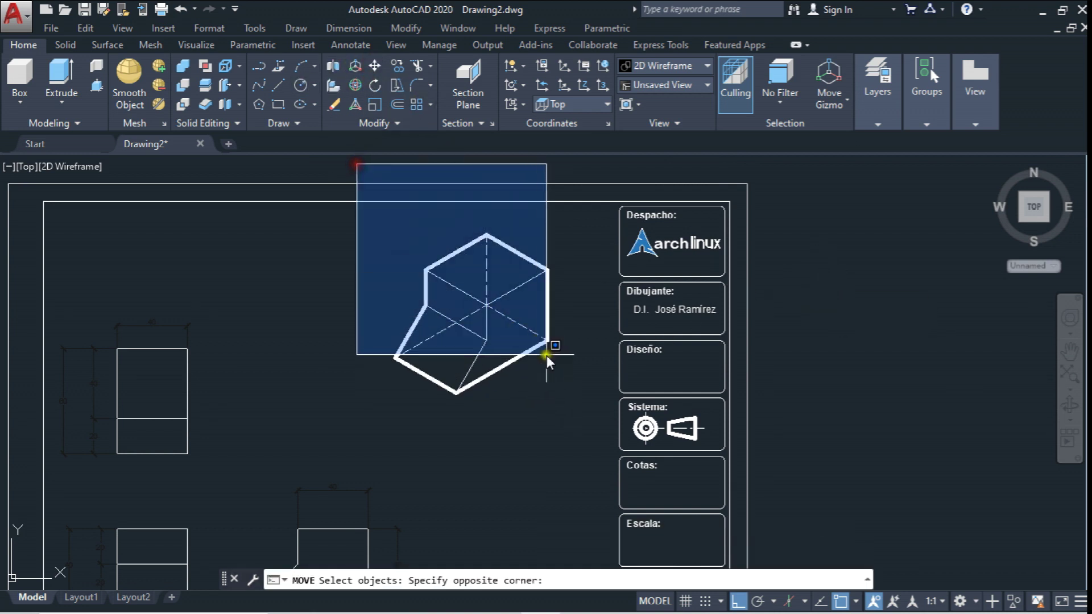
click(538, 343)
key(Return)
click(513, 426)
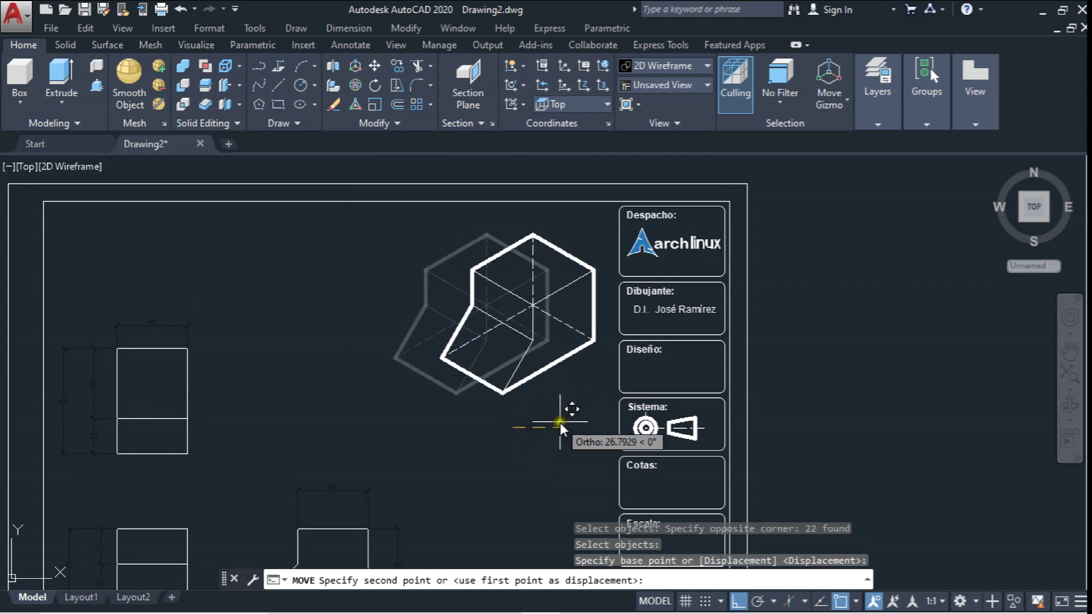
click(559, 422)
click(278, 105)
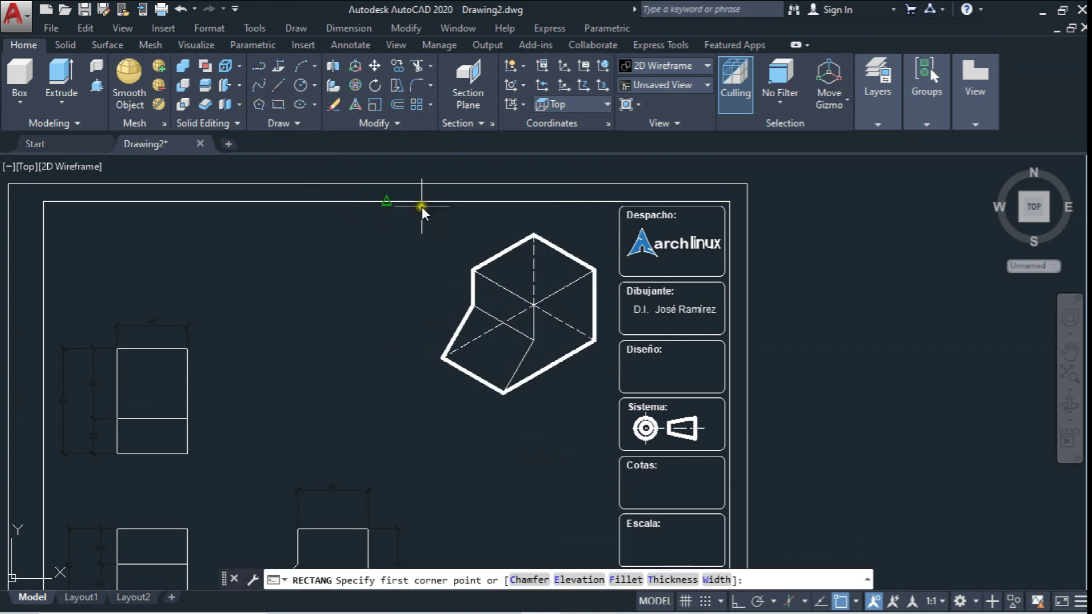
click(413, 221)
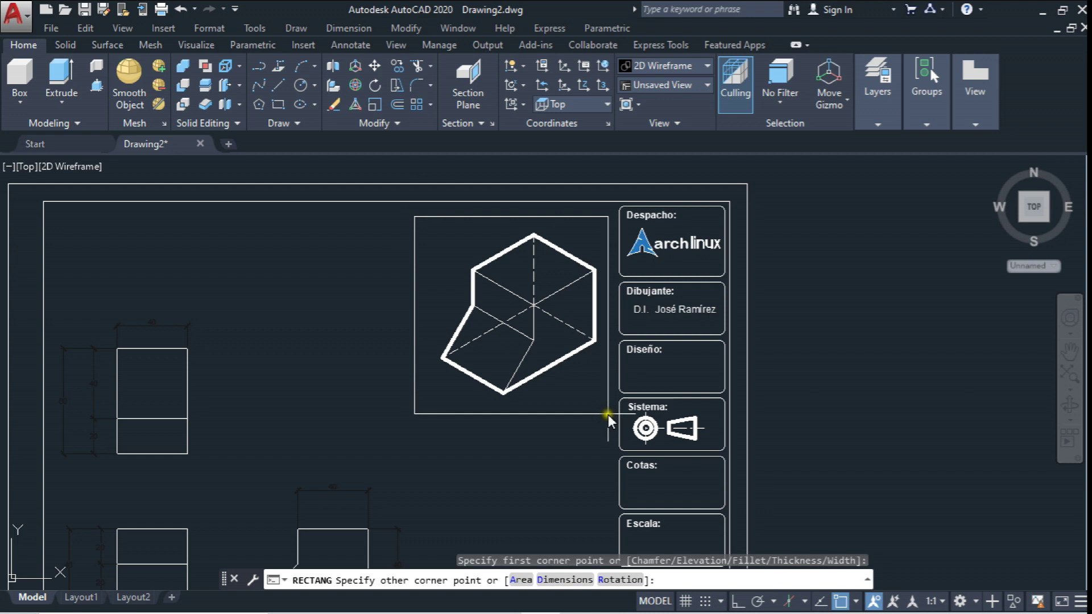
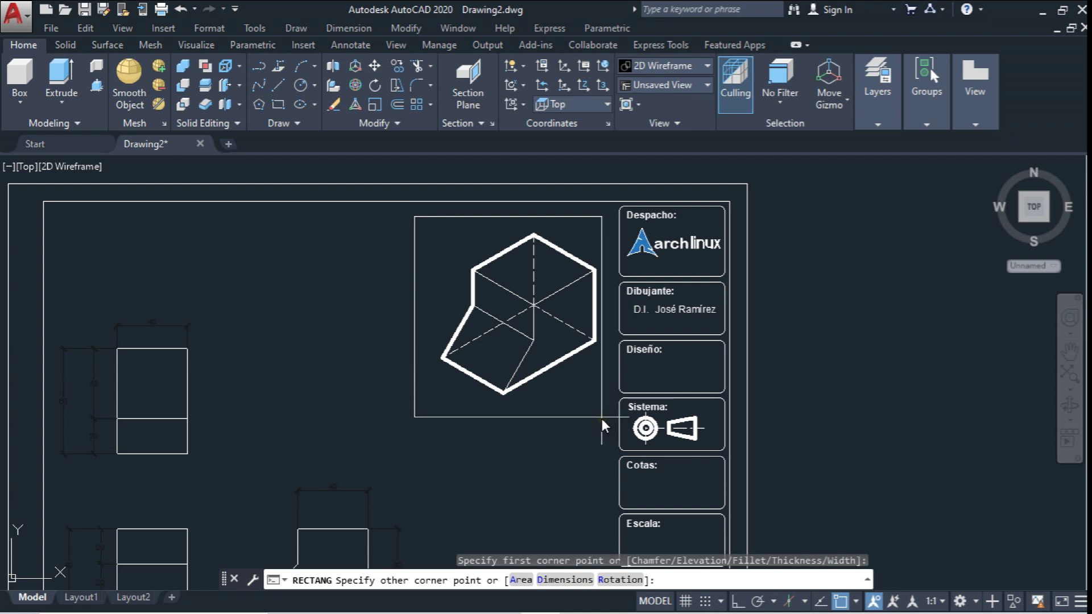
Step: Draw a 200 × 200 rectangle sized by dimensions
text(D)
key(Return)
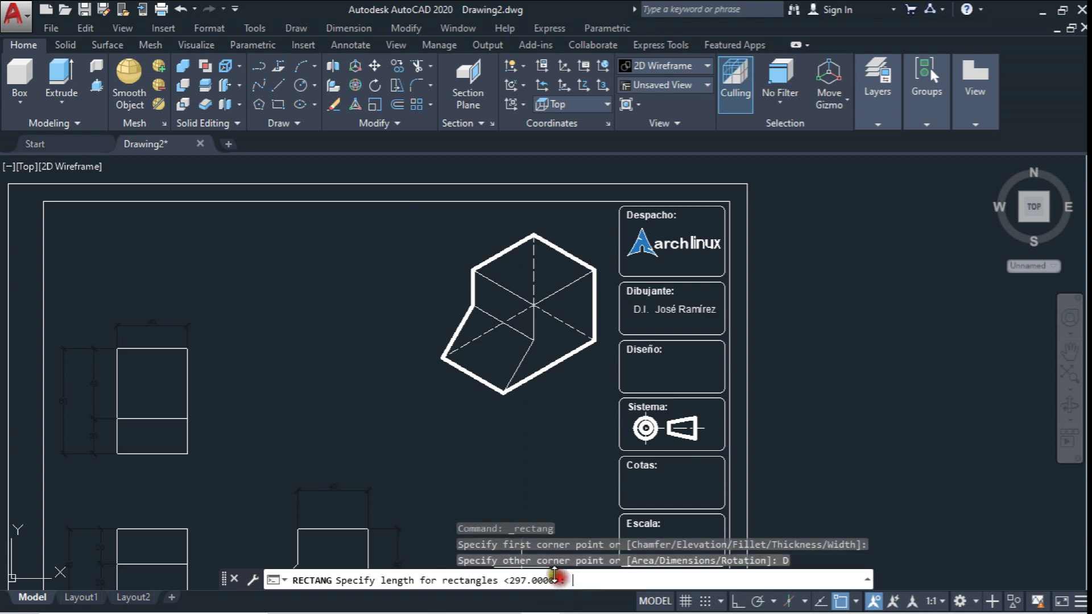
text(200)
key(Return)
text(200)
key(Return)
scroll(745, 253, down, 2)
scroll(683, 262, down, 2)
scroll(658, 285, up, 2)
click(578, 367)
Step: Erase the oversized 200 × 200 rectangle
click(538, 321)
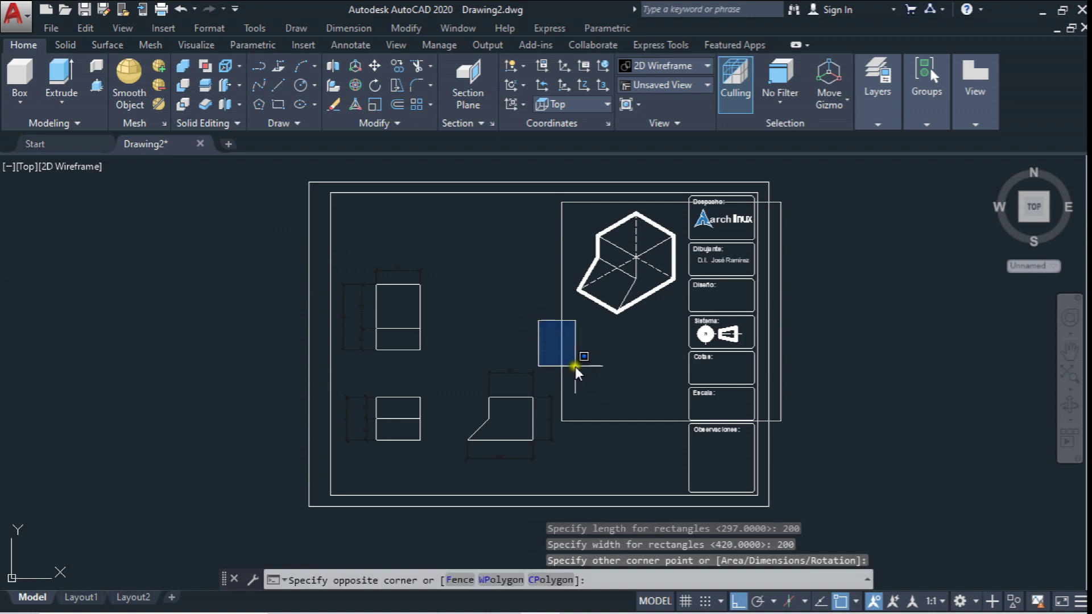
click(569, 351)
click(561, 327)
key(Delete)
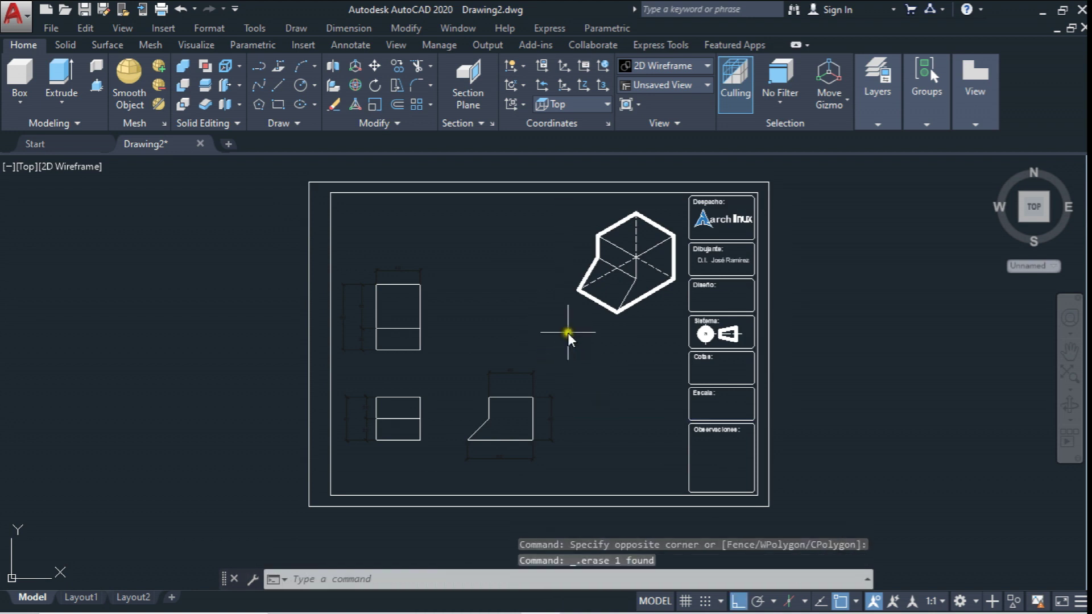
Step: Draw a 100 × 100 rectangle from a corner left of the isometric block
scroll(568, 324, up, 4)
click(278, 105)
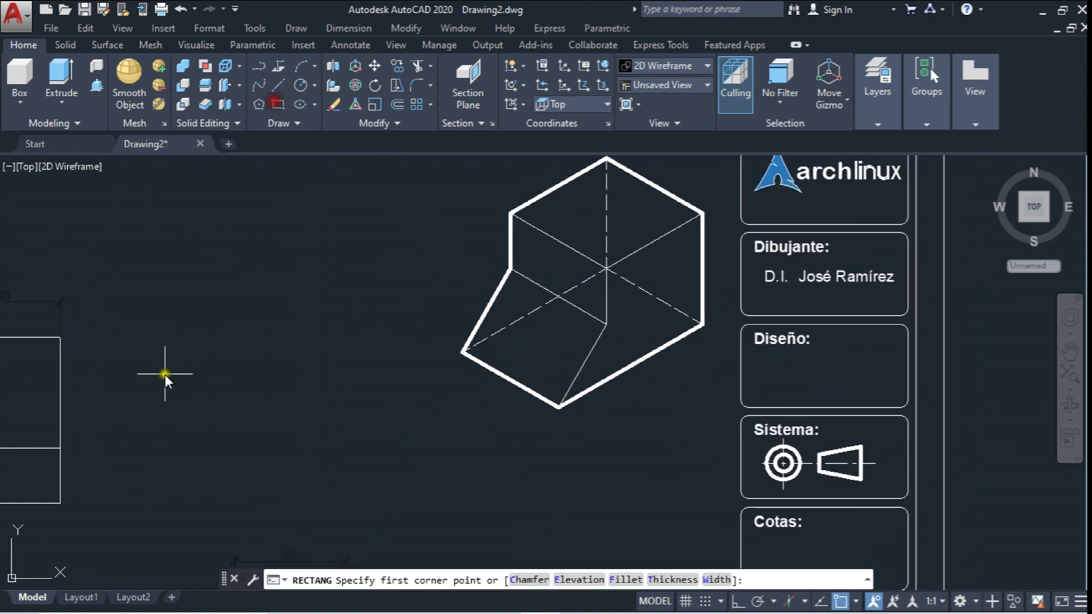
click(178, 283)
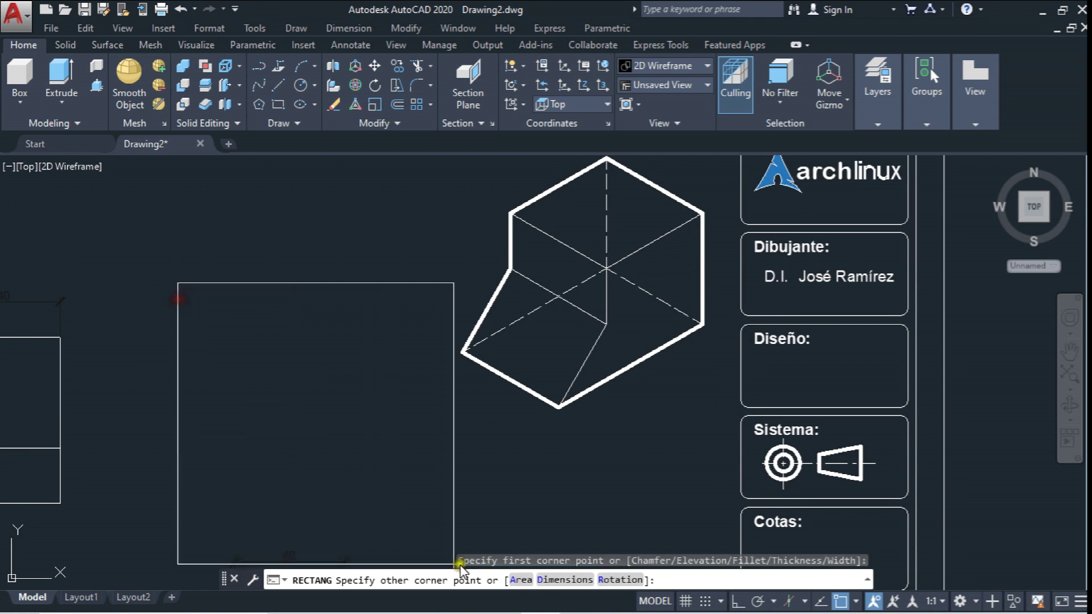
click(565, 580)
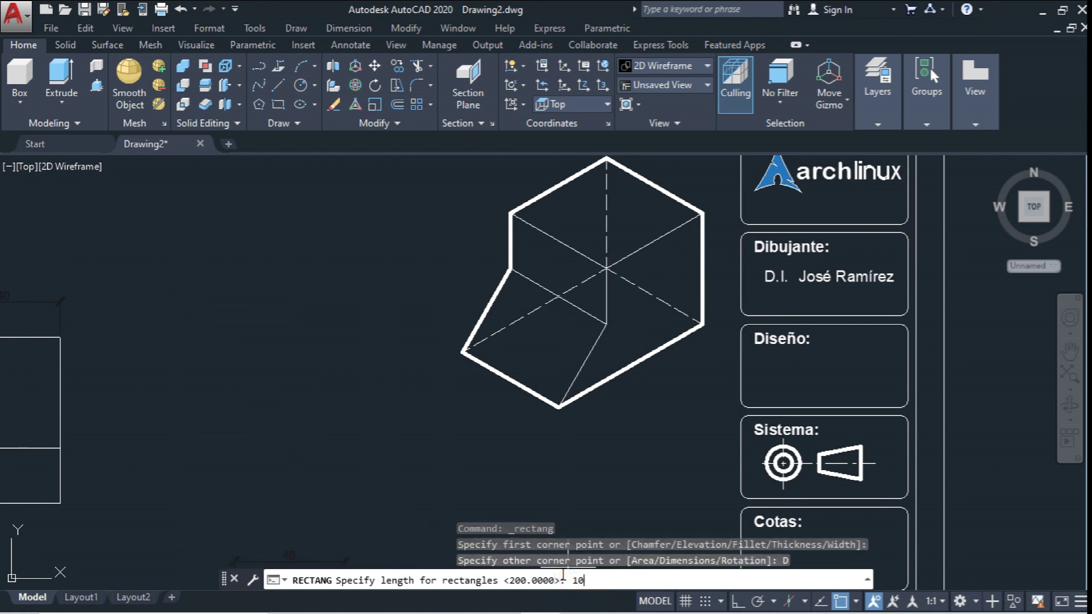
text(0)
key(Return)
text(10)
key(Return)
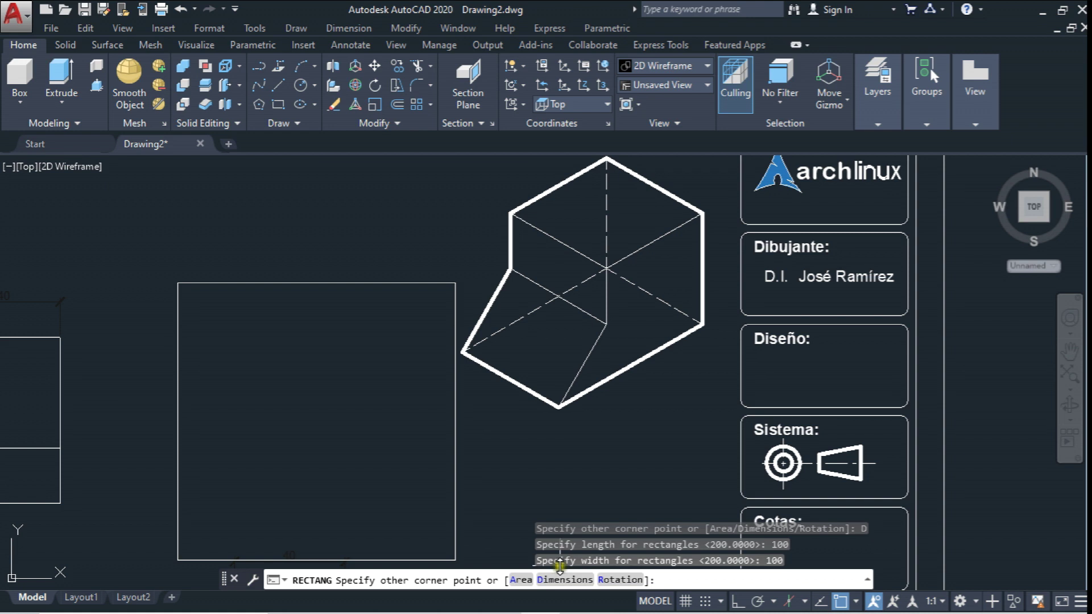
Step: Move the square frame beside the title block
click(370, 67)
click(443, 267)
click(384, 306)
middle_drag(425, 268, 375, 327)
key(Return)
click(375, 327)
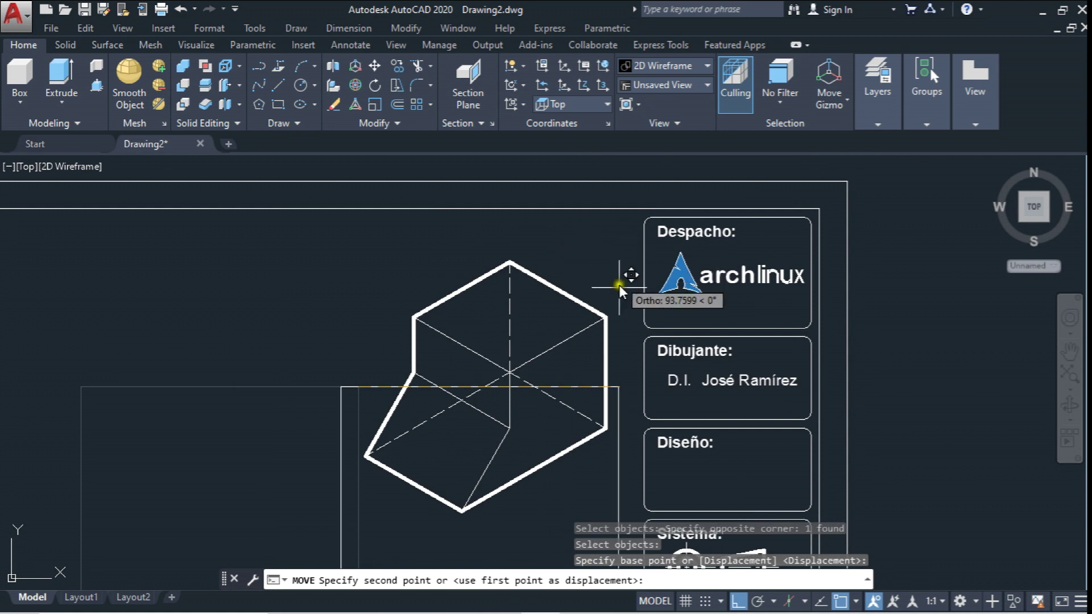
click(643, 362)
scroll(562, 252, down, 5)
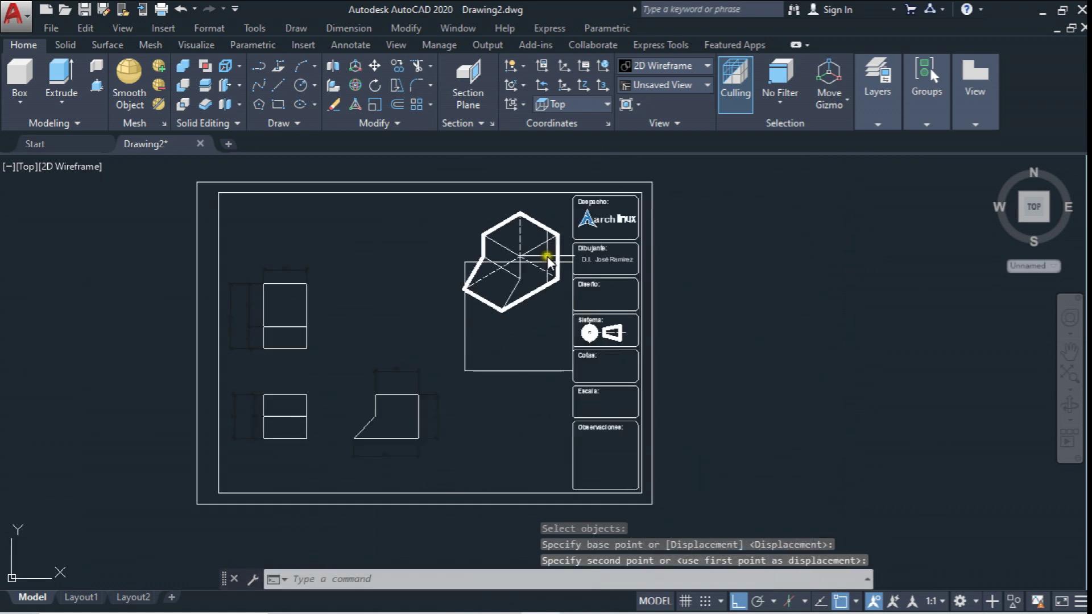
Step: Align the frame's top-right corner with the top of the title block
click(374, 66)
scroll(529, 287, up, 4)
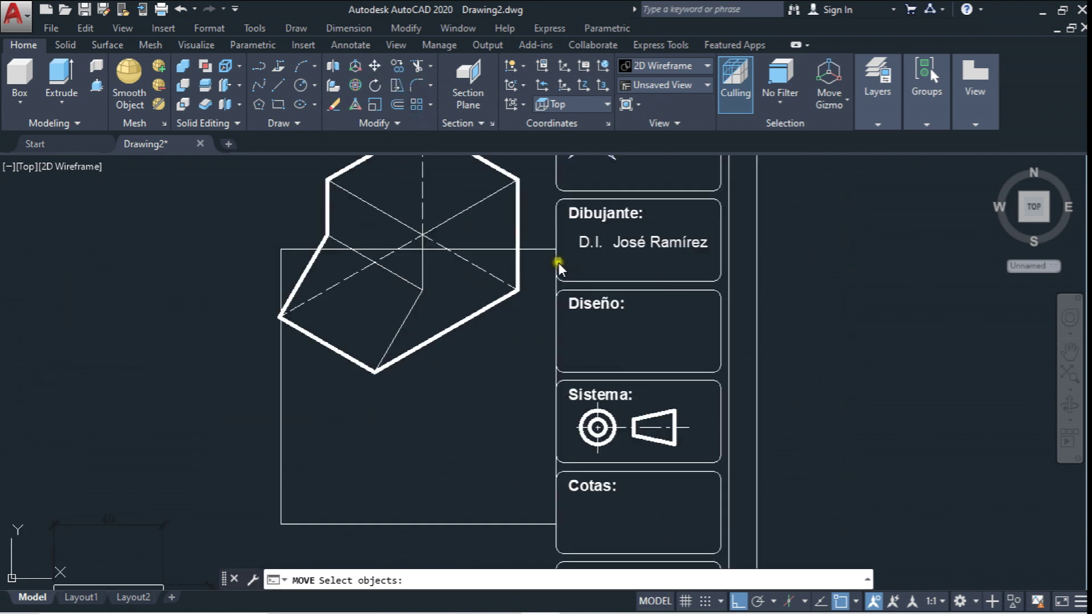
click(547, 250)
right_click(547, 251)
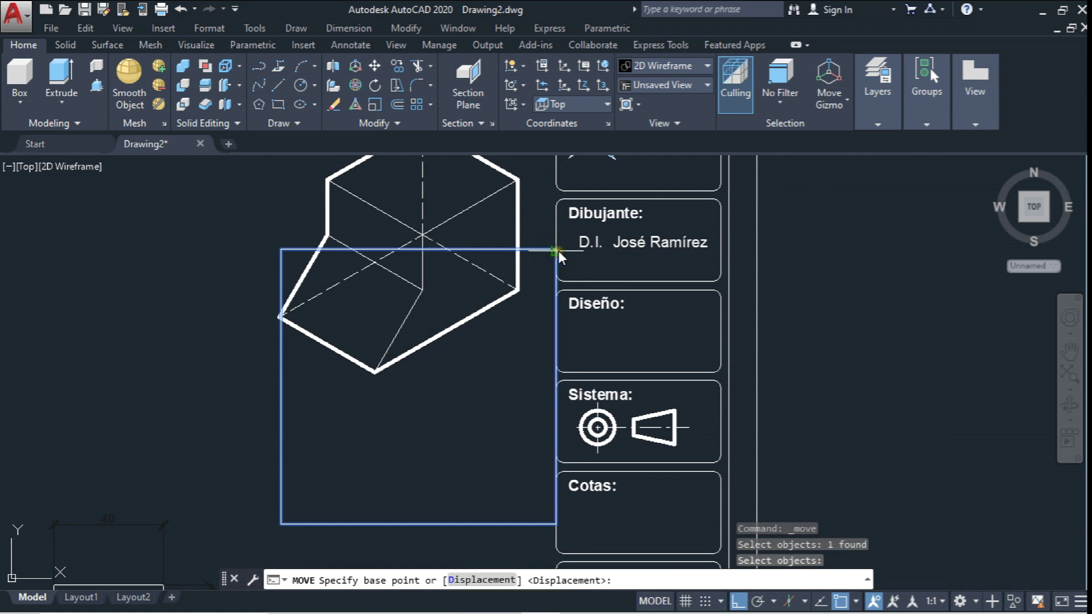
click(558, 249)
middle_drag(557, 247, 535, 358)
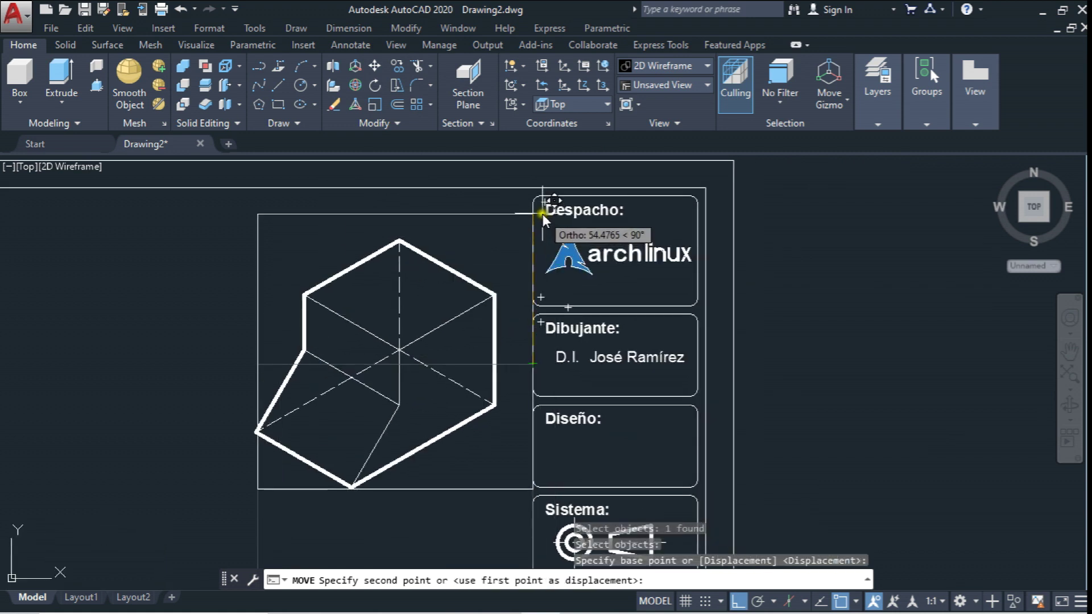
click(541, 197)
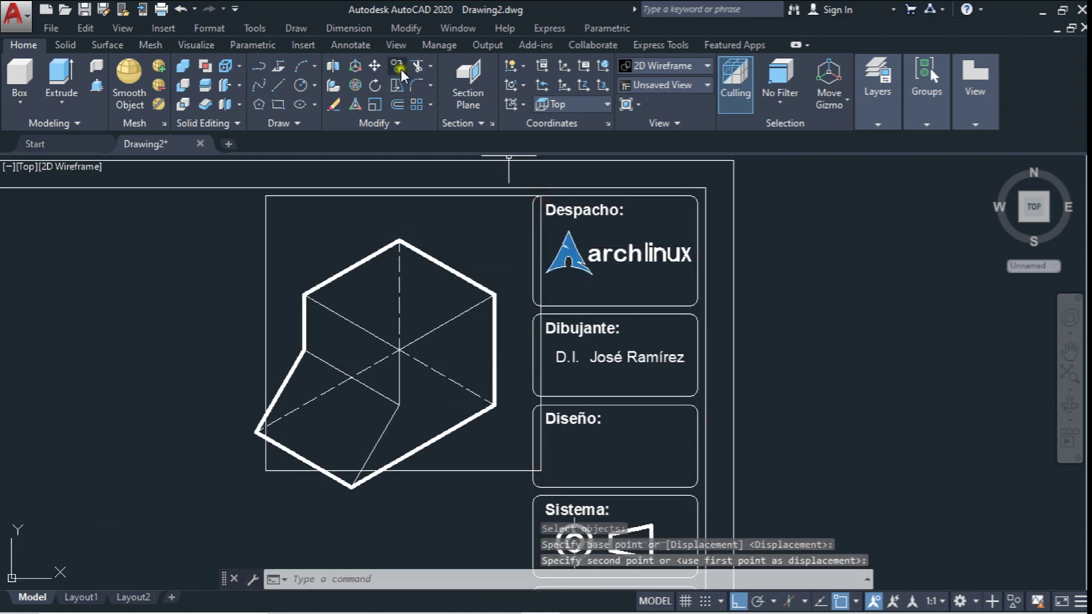
Step: Nudge the frame slightly up and to the left
click(380, 65)
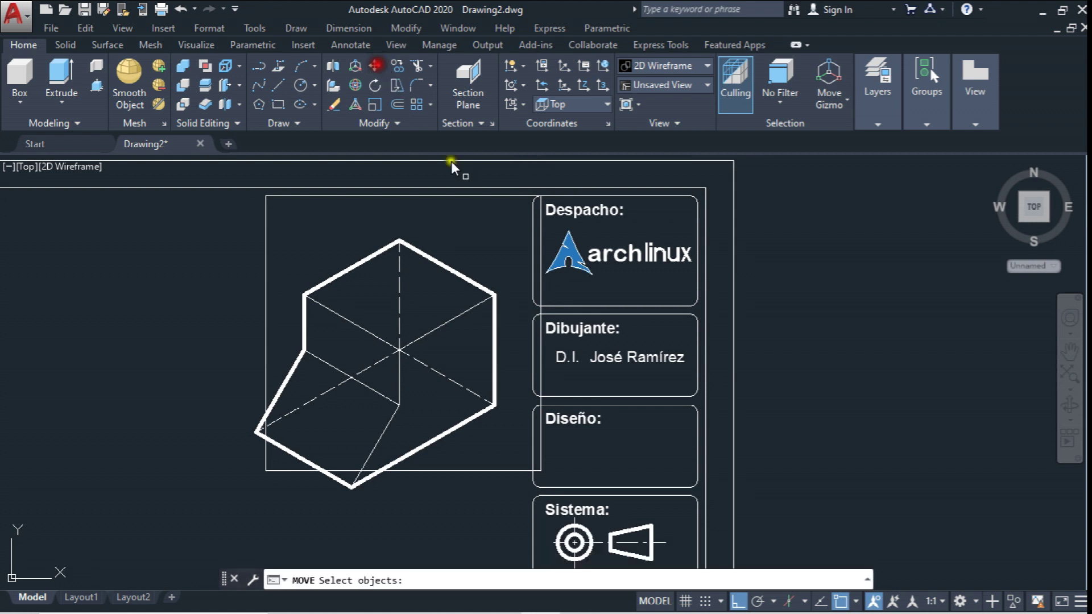
click(541, 263)
scroll(543, 276, up, 4)
key(Return)
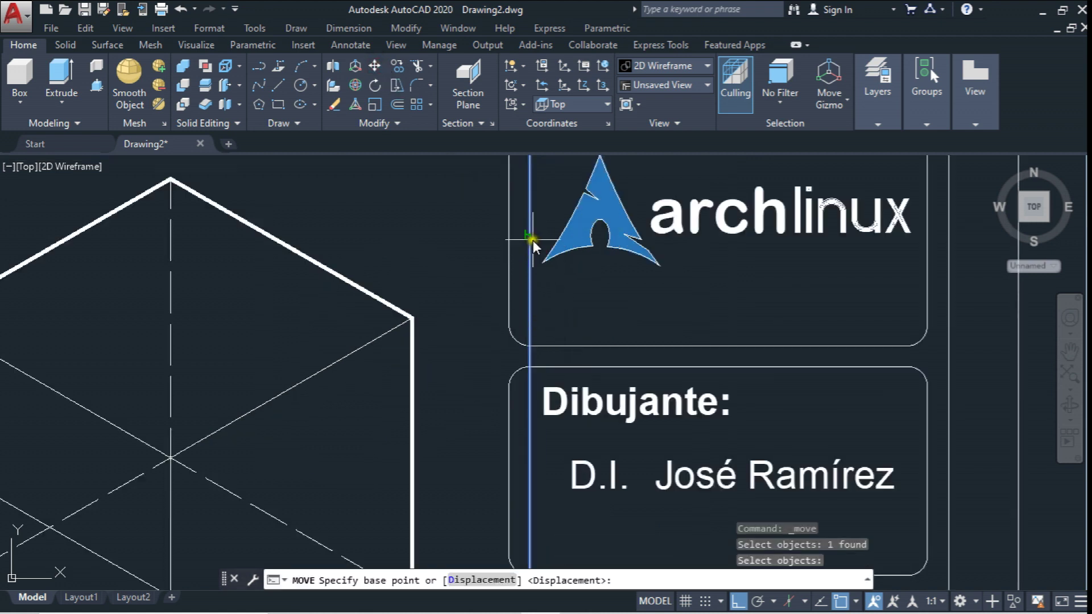
click(531, 246)
click(510, 237)
scroll(506, 237, down, 2)
scroll(492, 323, down, 1)
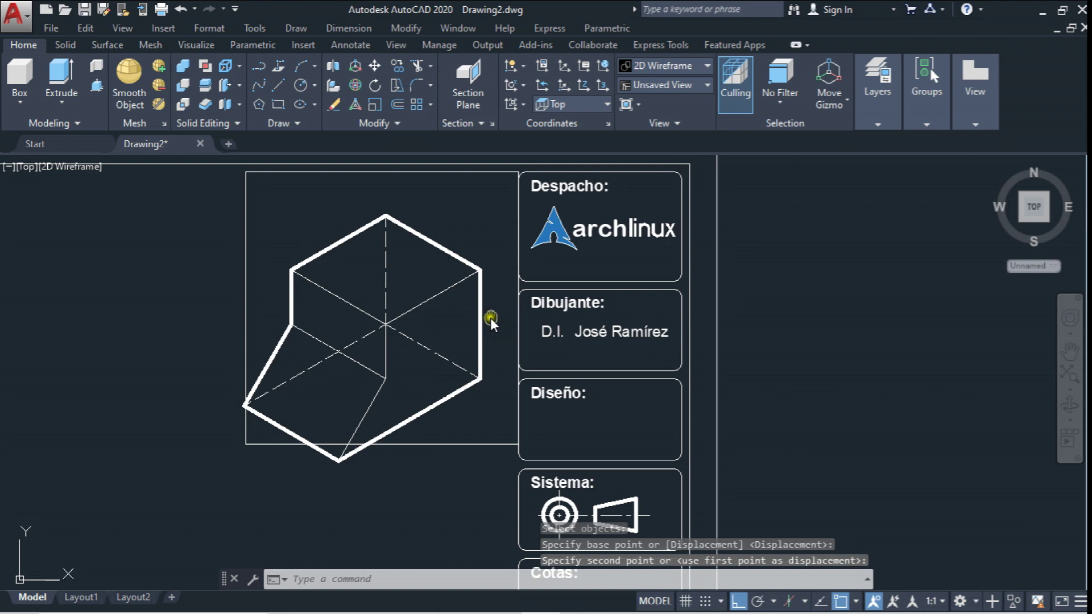
scroll(490, 323, down, 2)
Step: Shift the frame 3 units left, away from the title block
click(374, 65)
click(445, 393)
click(439, 418)
key(Return)
click(267, 380)
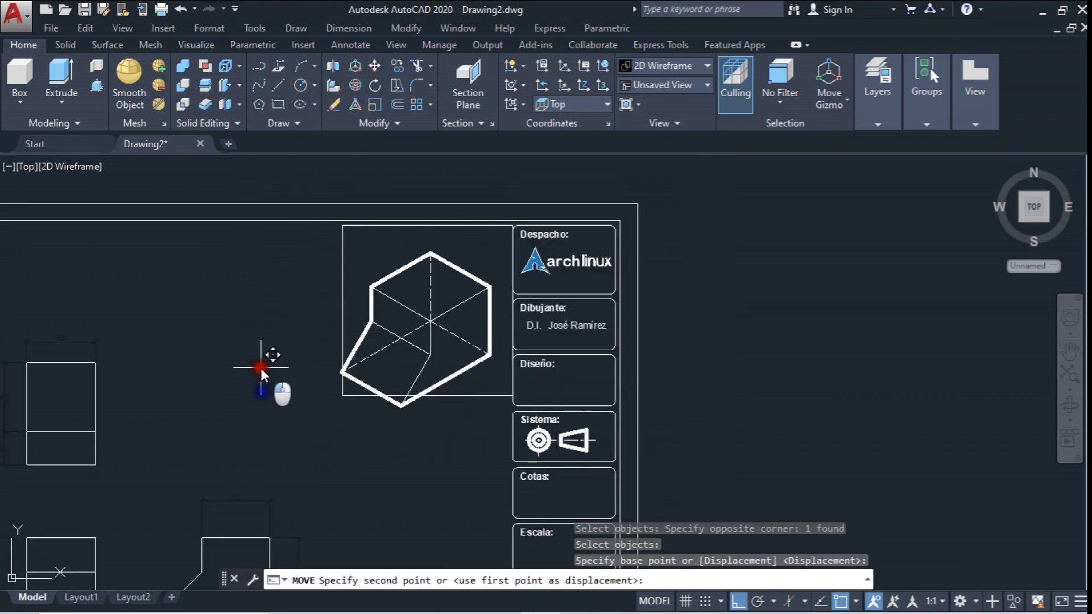
text(3)
key(Return)
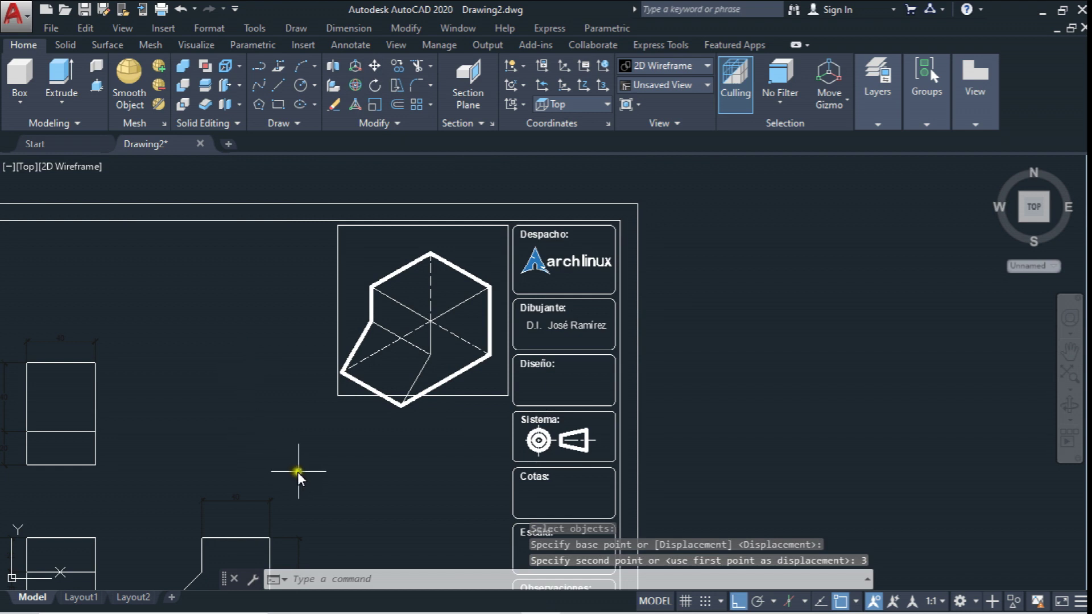
mouse_move(377, 366)
middle_down()
mouse_move(398, 307)
mouse_move(383, 397)
mouse_move(381, 328)
middle_up()
scroll(397, 307, up, 2)
scroll(381, 328, down, 4)
scroll(390, 356, up, 1)
scroll(391, 356, up, 1)
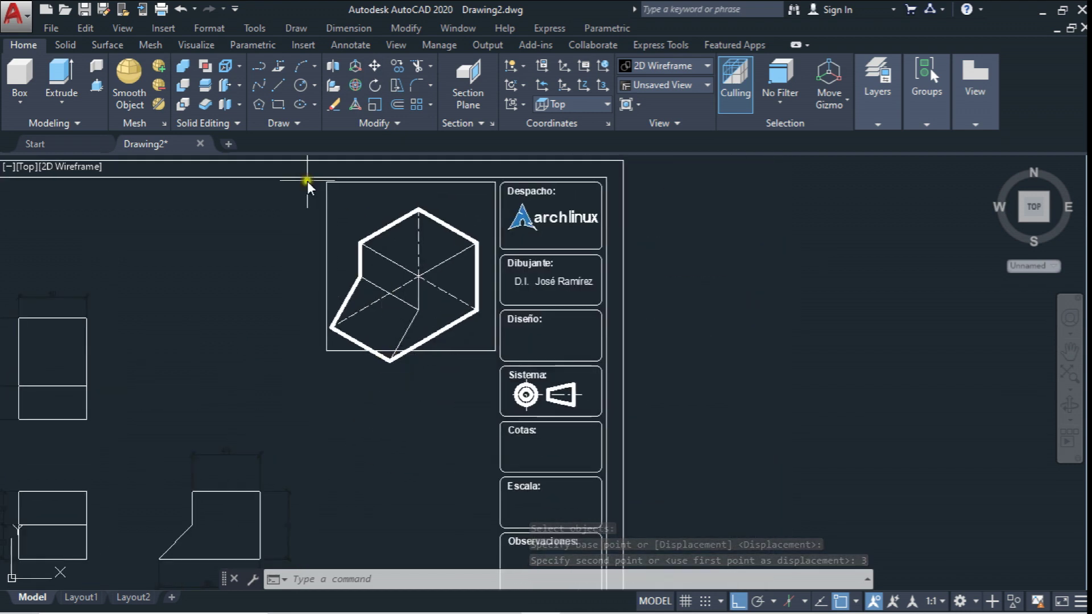
Step: Draw a horizontal guide line level with the Sistema symbol below the frame
click(281, 86)
scroll(441, 310, up, 2)
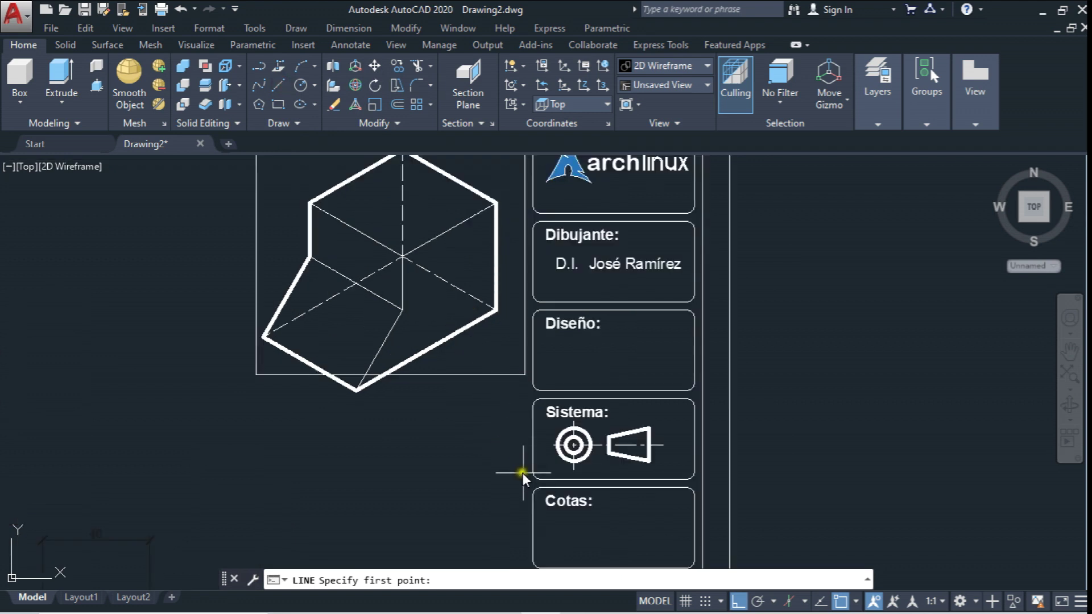
scroll(531, 478, down, 1)
scroll(534, 454, up, 1)
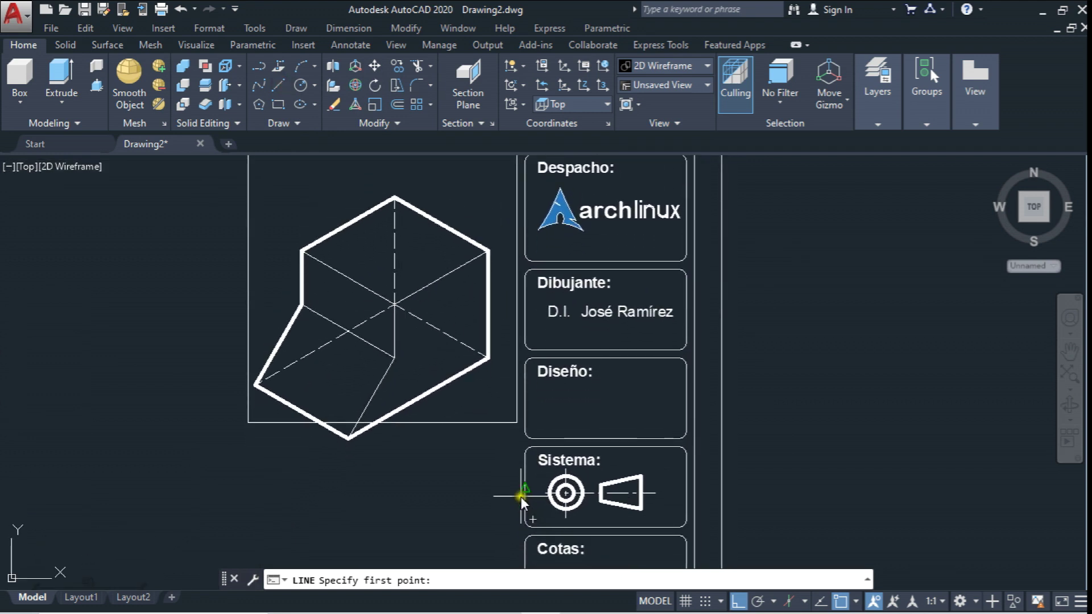
click(520, 494)
click(183, 487)
key(Escape)
Step: Stretch the frame's bottom corners down to the guide line, then erase the guide line
click(252, 424)
click(248, 487)
click(520, 426)
click(513, 493)
key(Escape)
click(220, 465)
click(206, 490)
key(Delete)
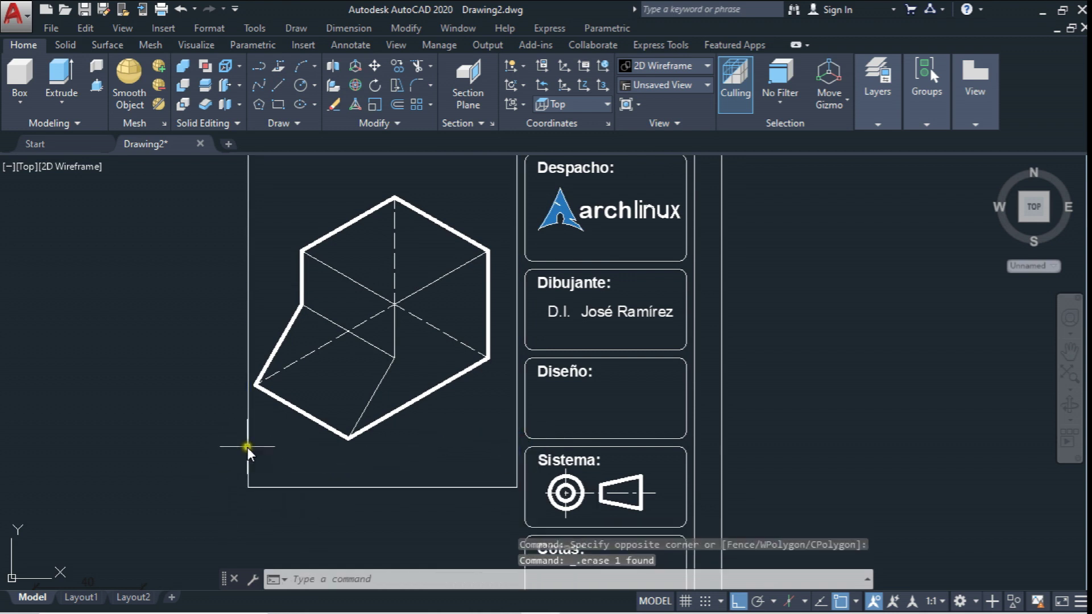
Step: Put the frame on the Linea Gruesa layer
click(247, 447)
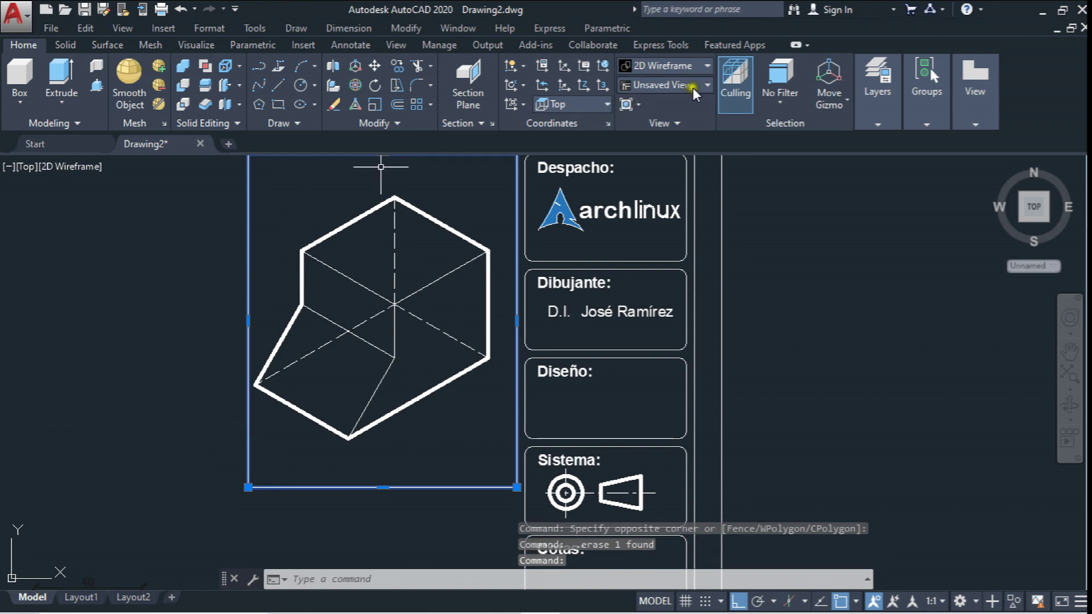
click(873, 122)
click(886, 142)
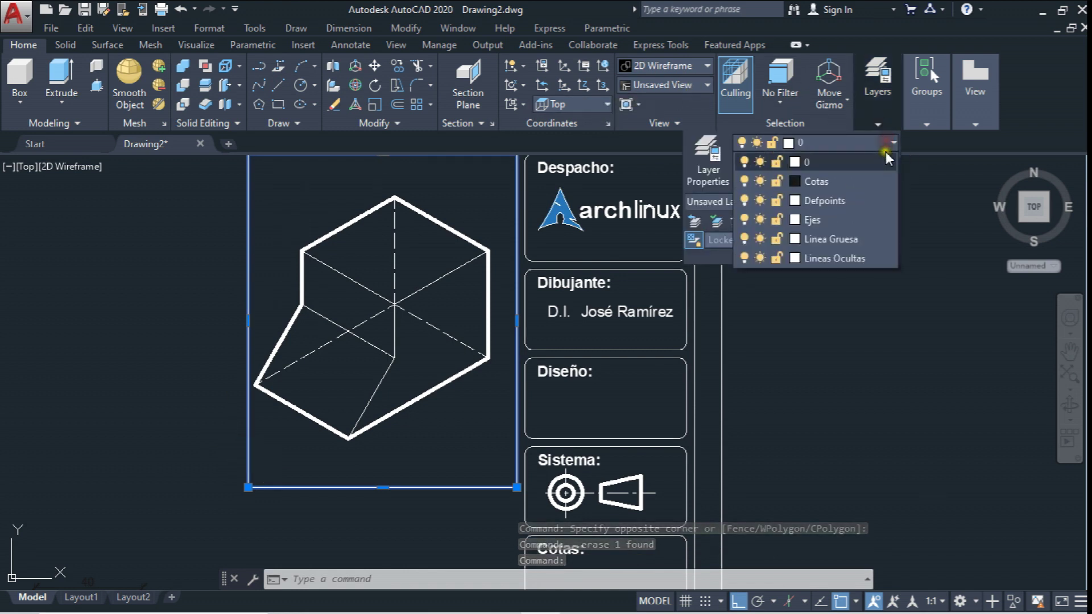
click(830, 237)
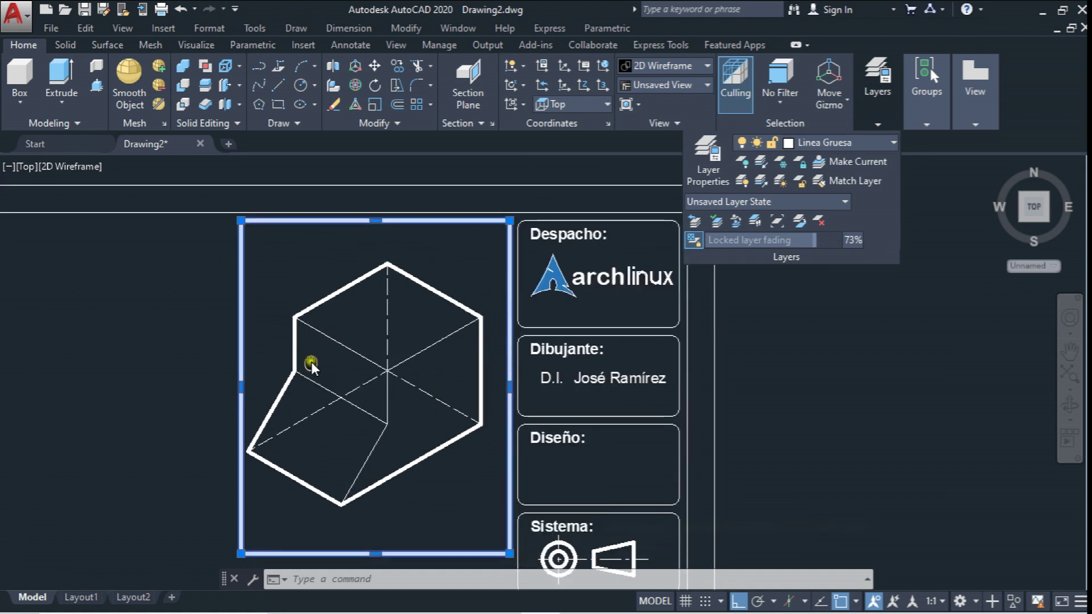
middle_drag(312, 361, 315, 348)
key(Escape)
Step: Move the isometric block right to centre it in the frame
click(374, 73)
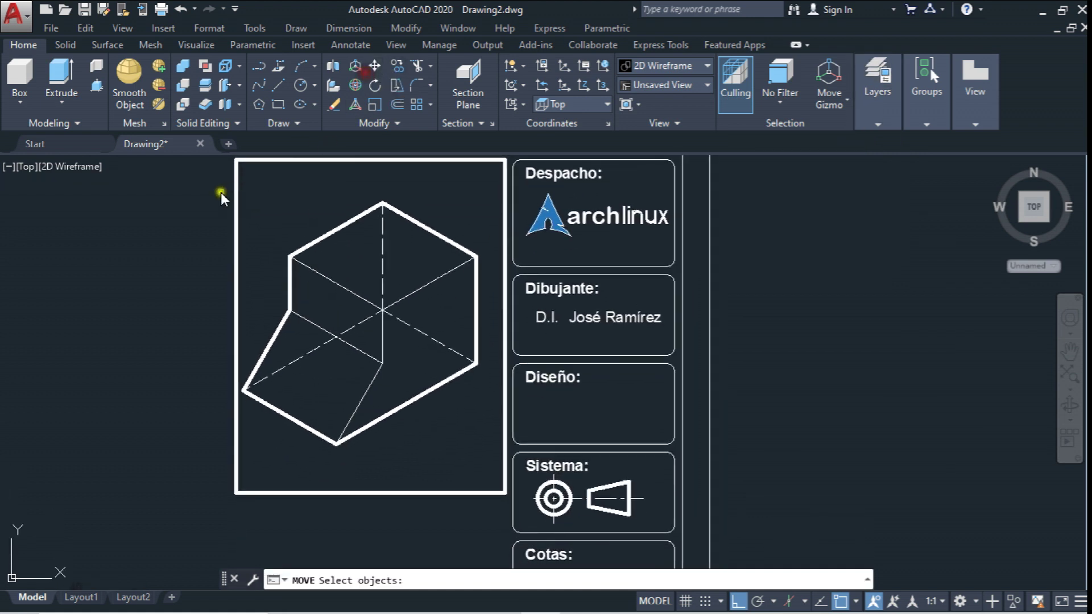
click(204, 188)
click(487, 451)
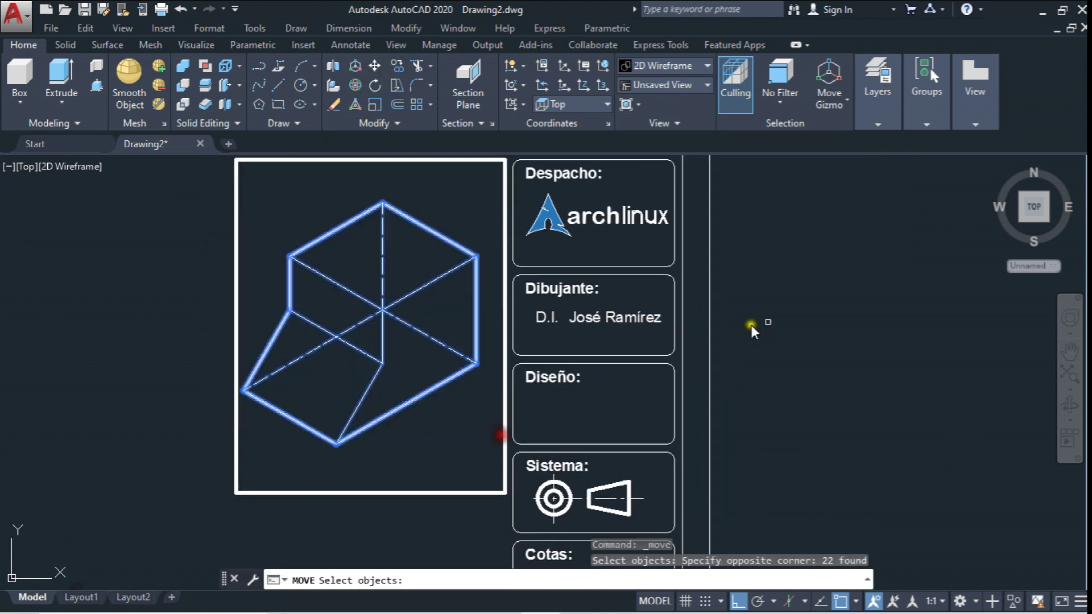
key(Return)
click(811, 305)
click(821, 306)
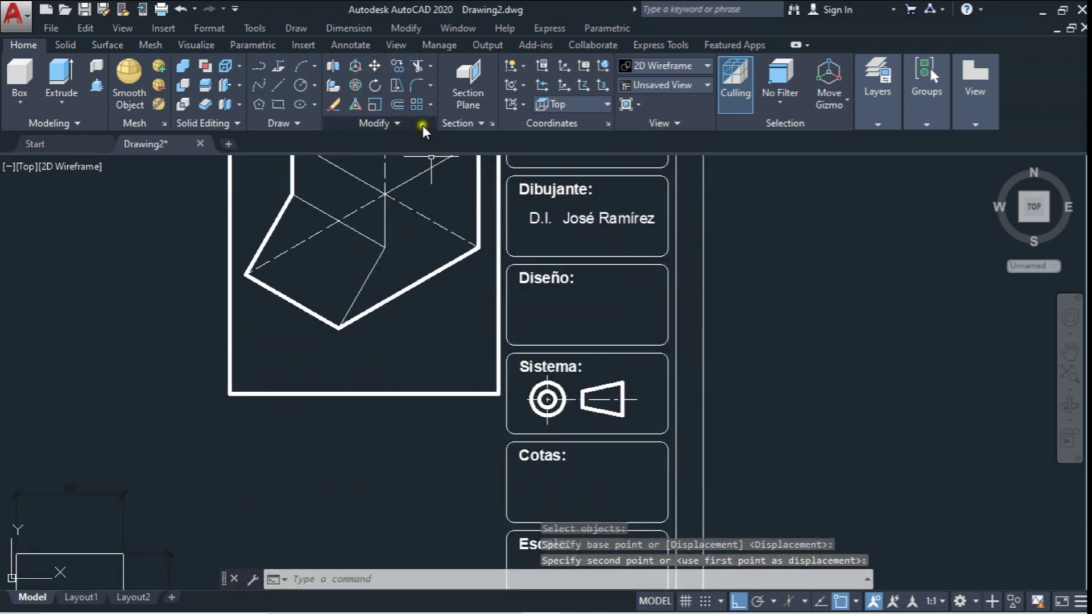
Step: Copy the Dibujante: label to below the isometric view
click(397, 66)
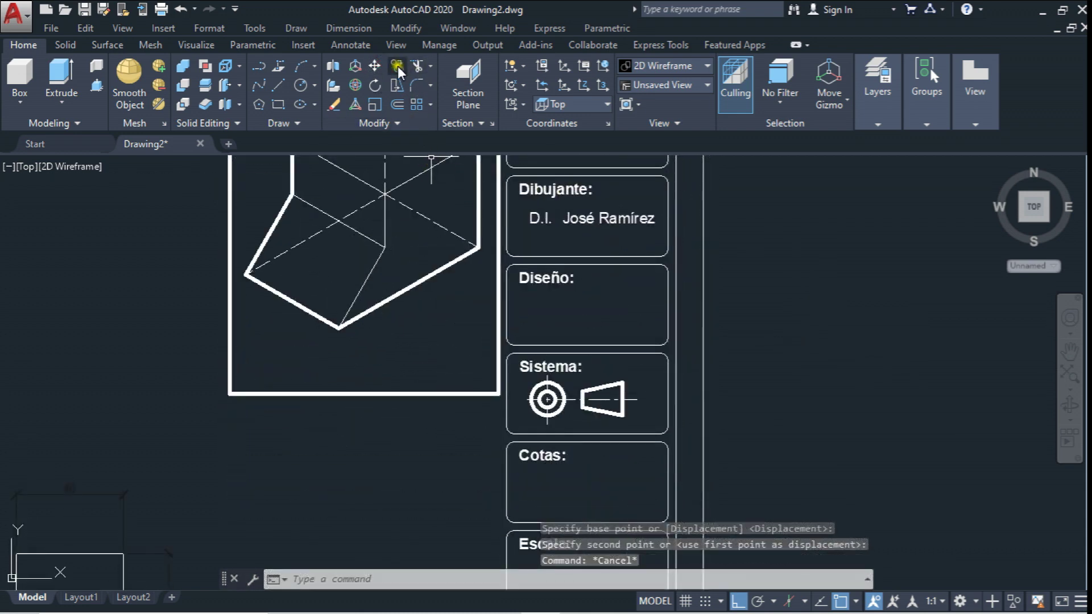
click(569, 190)
key(Return)
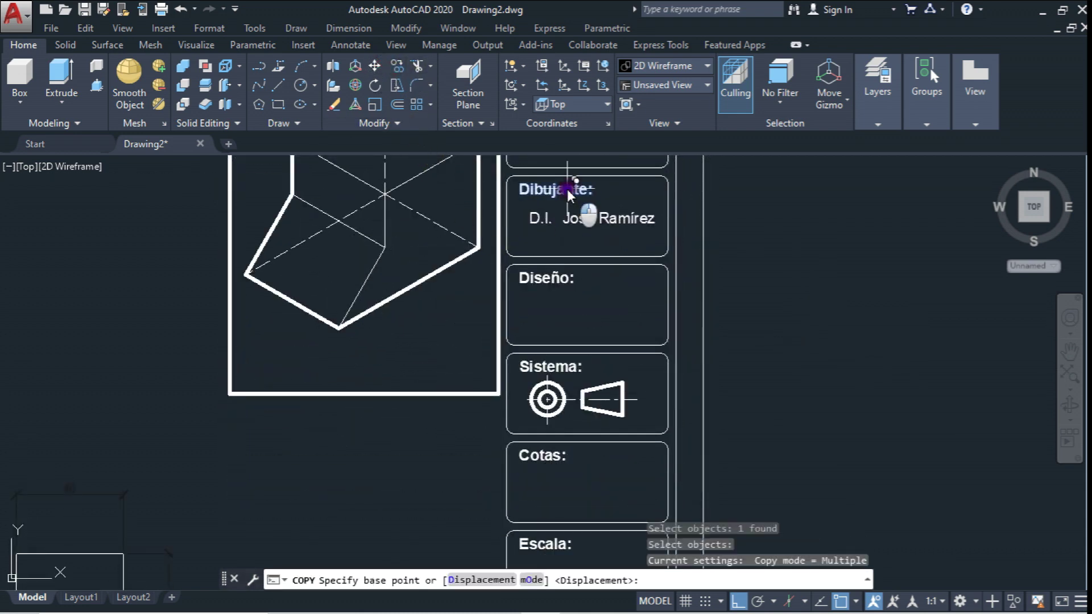
click(567, 189)
click(738, 601)
scroll(375, 367, up, 4)
key(Escape)
Step: Change the copied label's text to 'Vista Auxiliar Isométrica'
click(340, 375)
click(326, 369)
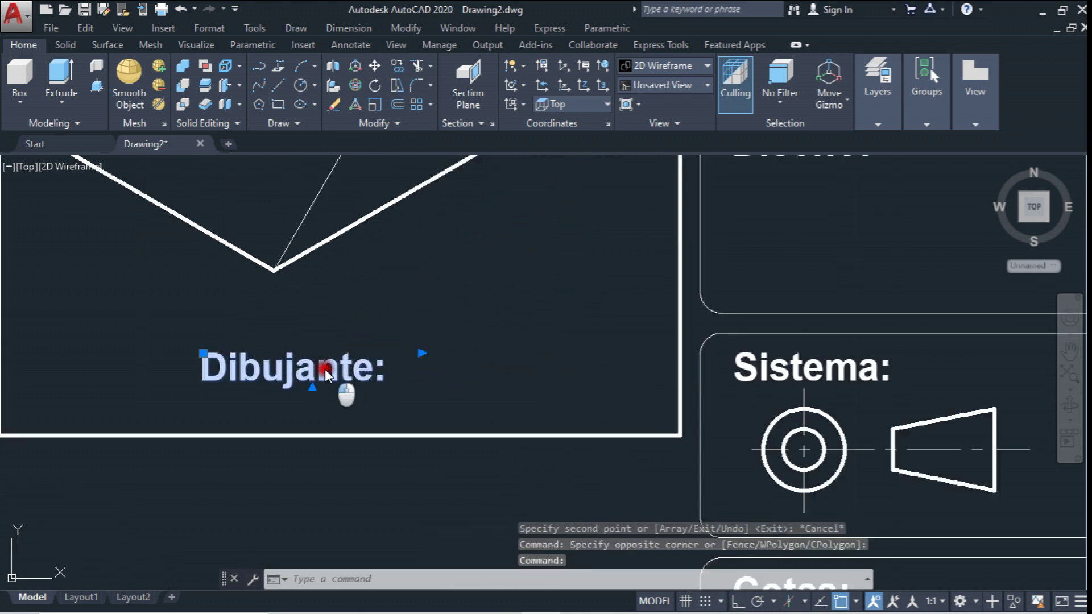
double_click(325, 370)
drag(435, 338, 711, 339)
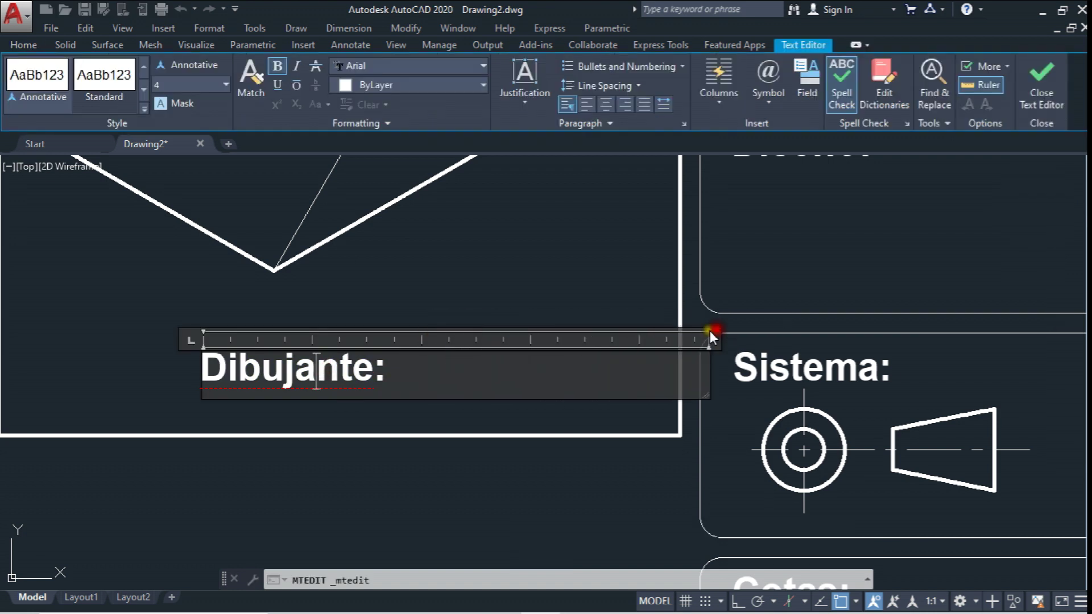
drag(388, 375, 190, 352)
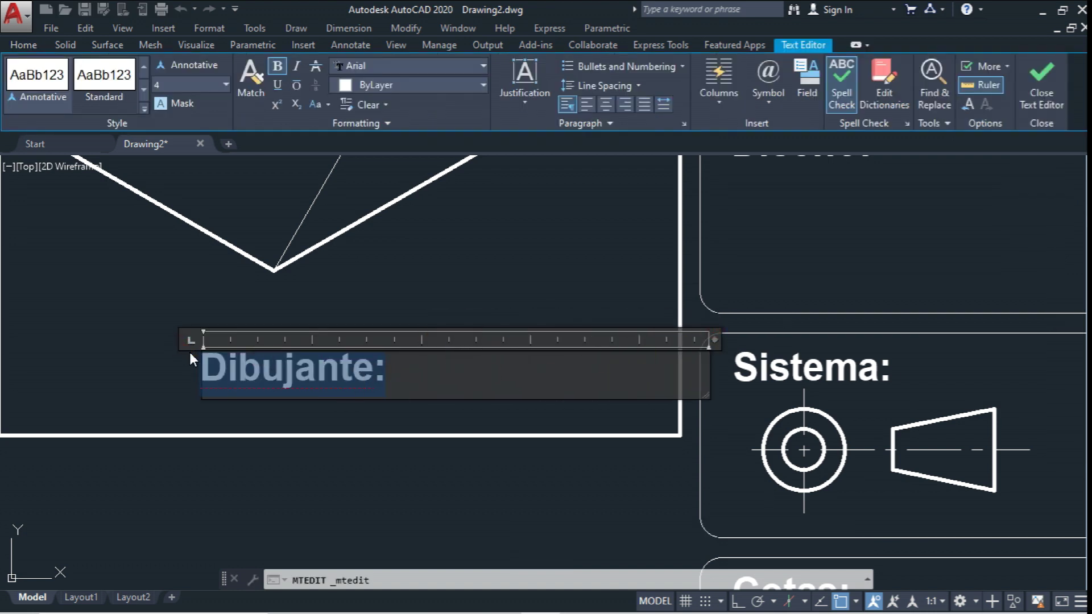
text(Vista Auxiliar Isométrica)
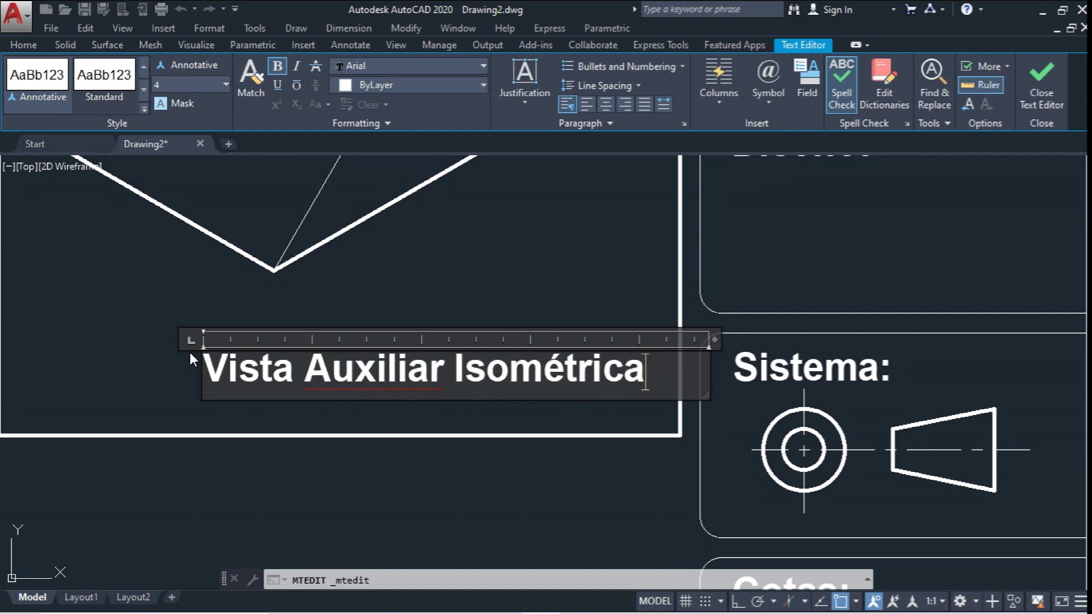
click(277, 460)
Step: Centre the Vista Auxiliar Isométrica caption below the isometric view
scroll(427, 325, down, 2)
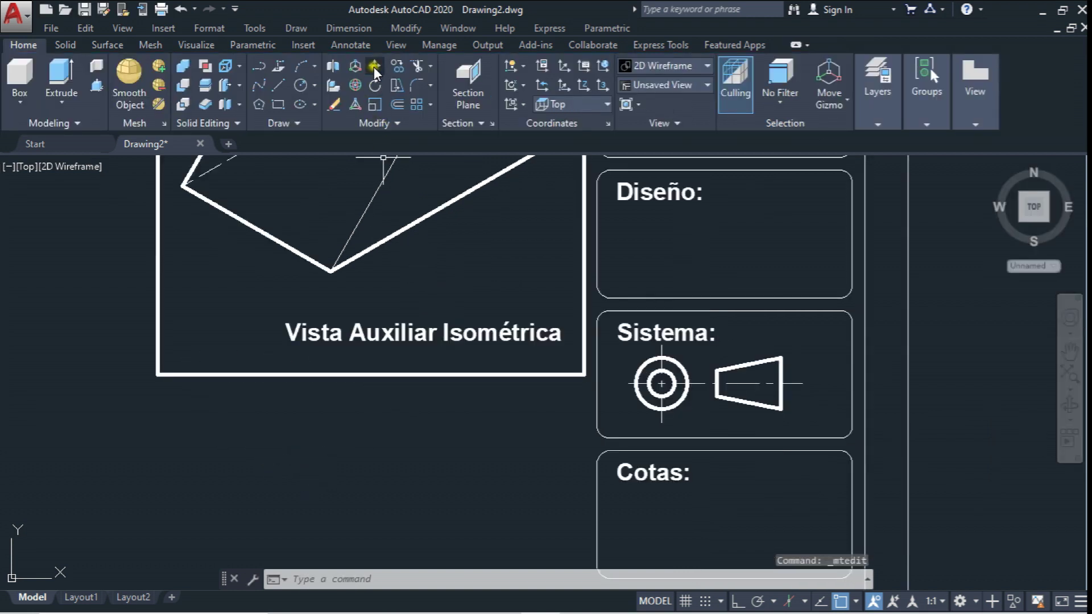
click(376, 66)
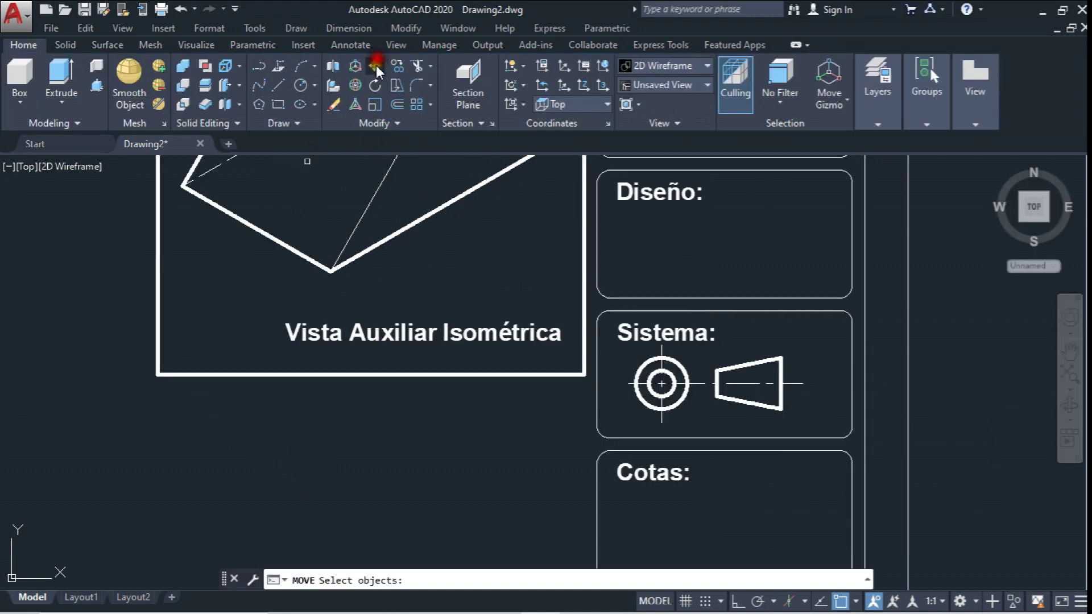
click(369, 336)
key(Return)
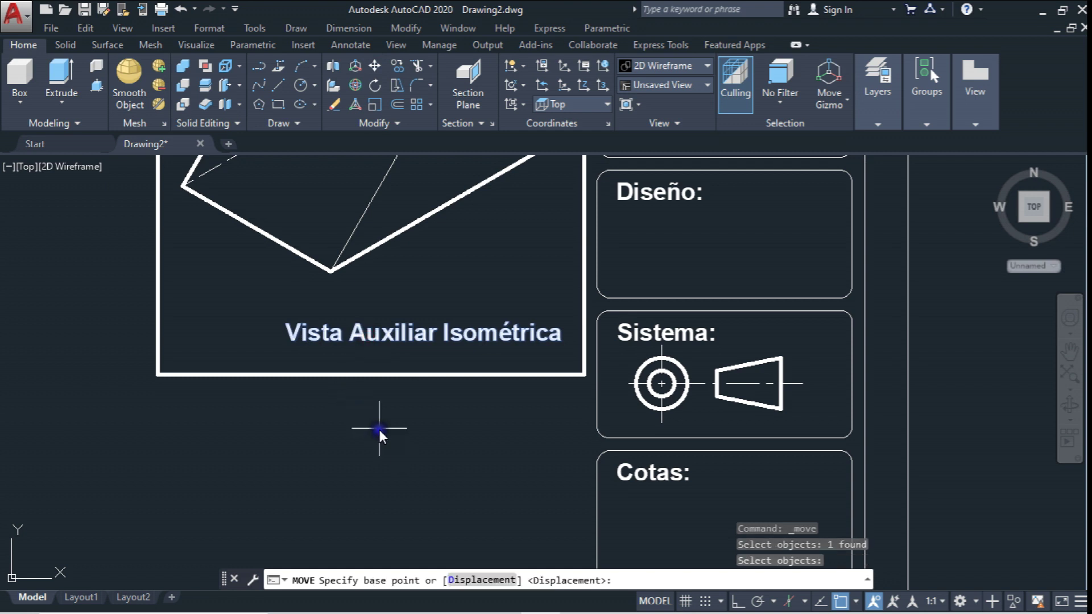
click(377, 428)
click(316, 435)
Step: Move the orthographic views to a new position on the sheet
scroll(404, 320, down, 3)
scroll(589, 321, down, 2)
scroll(589, 321, up, 4)
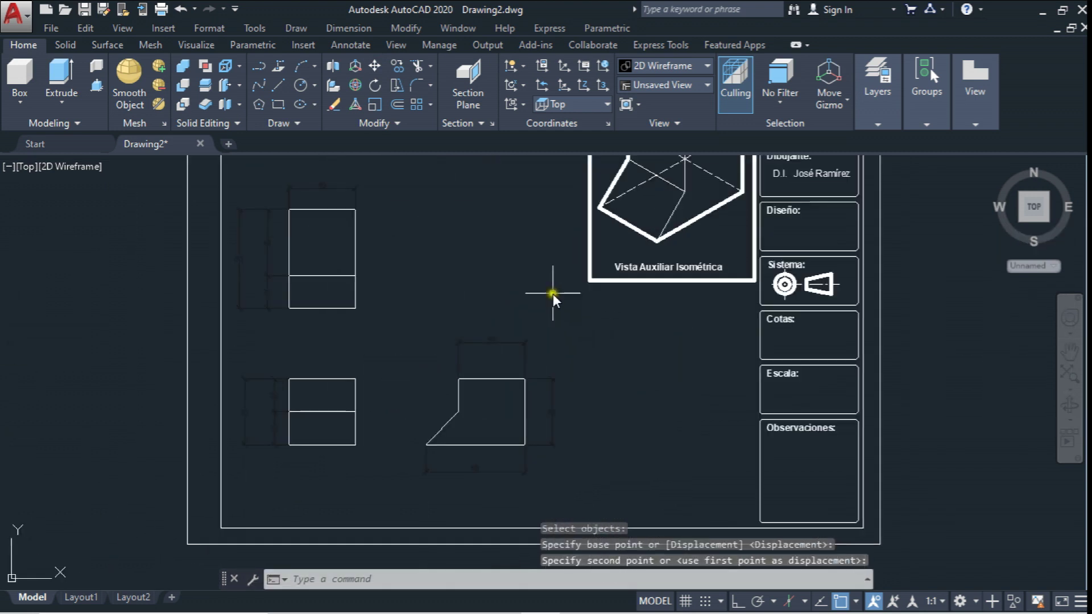
scroll(531, 309, down, 2)
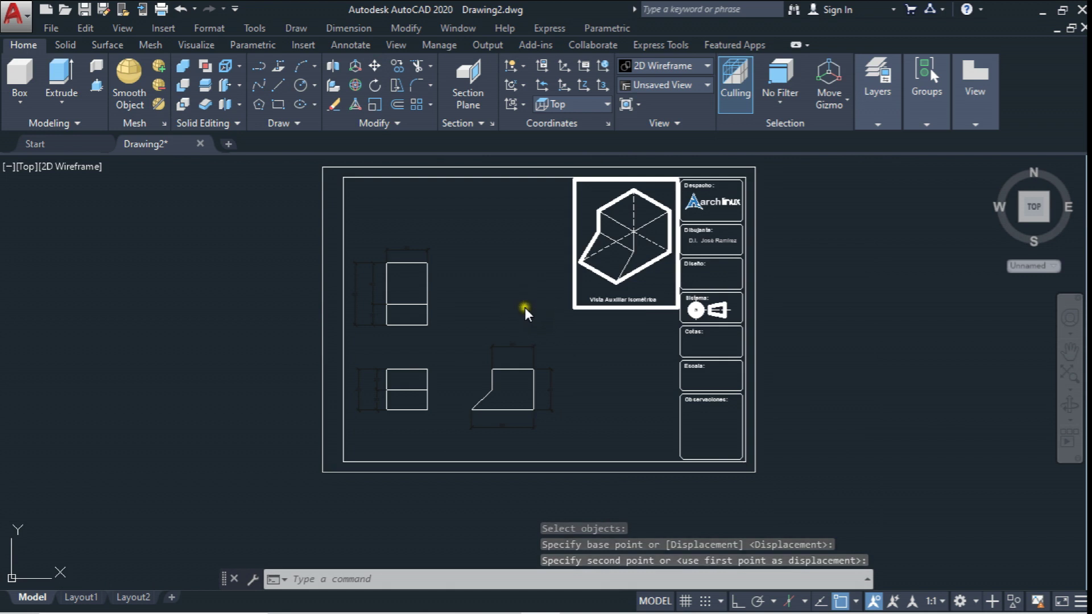
click(372, 68)
click(278, 230)
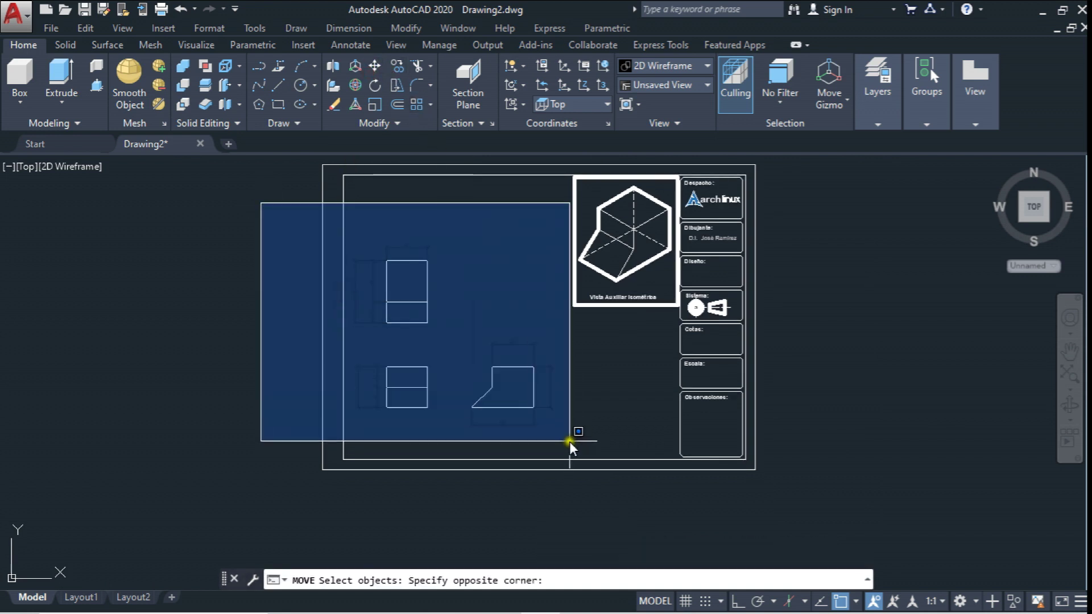
click(572, 441)
key(Return)
click(589, 421)
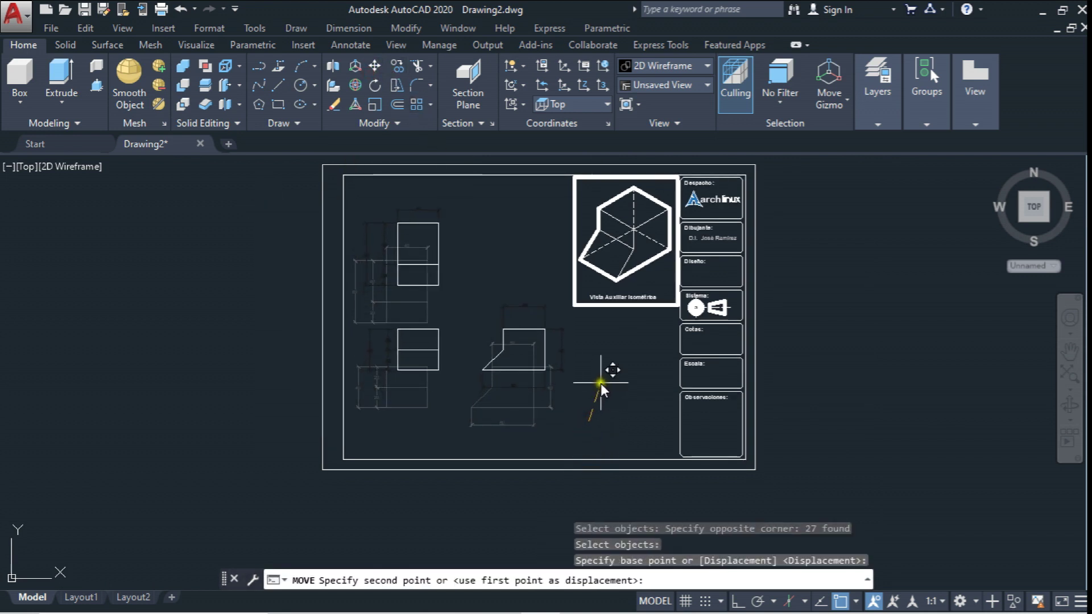
click(600, 383)
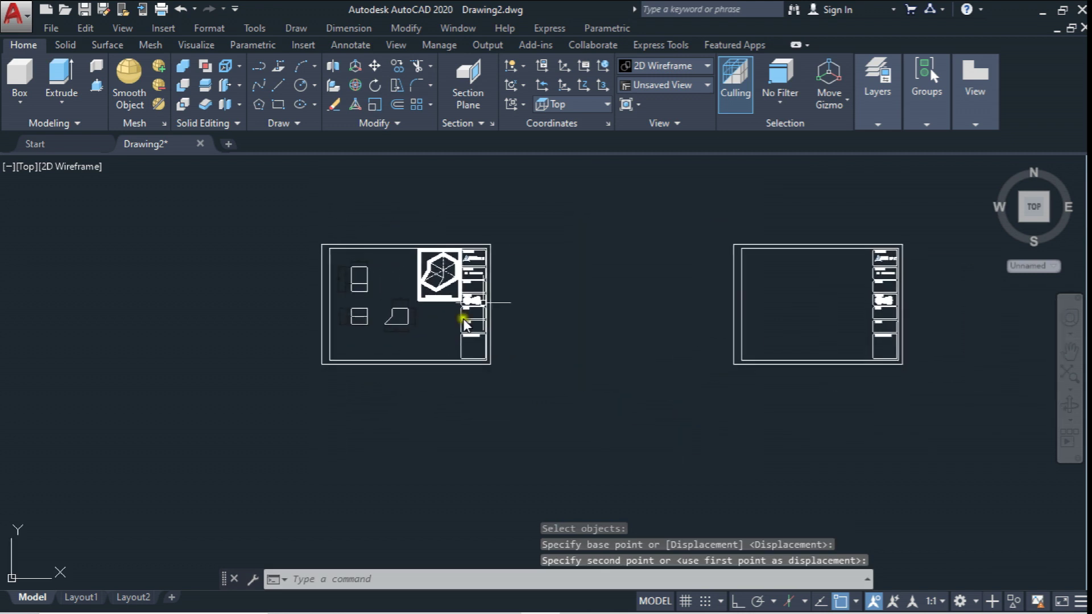
Step: Copy the empty title-block frame further to the right
click(400, 63)
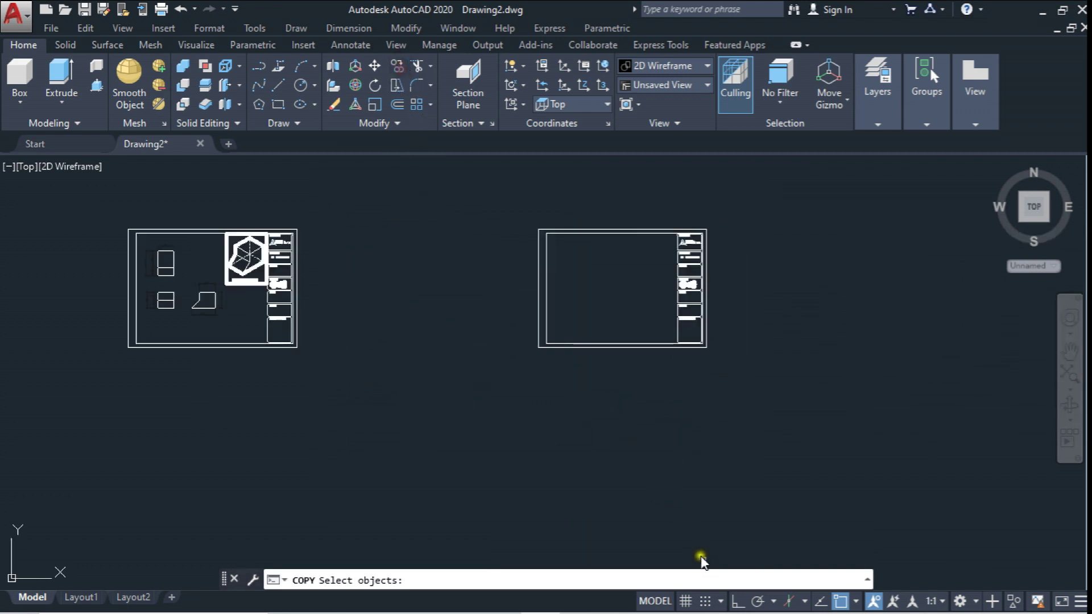
click(503, 214)
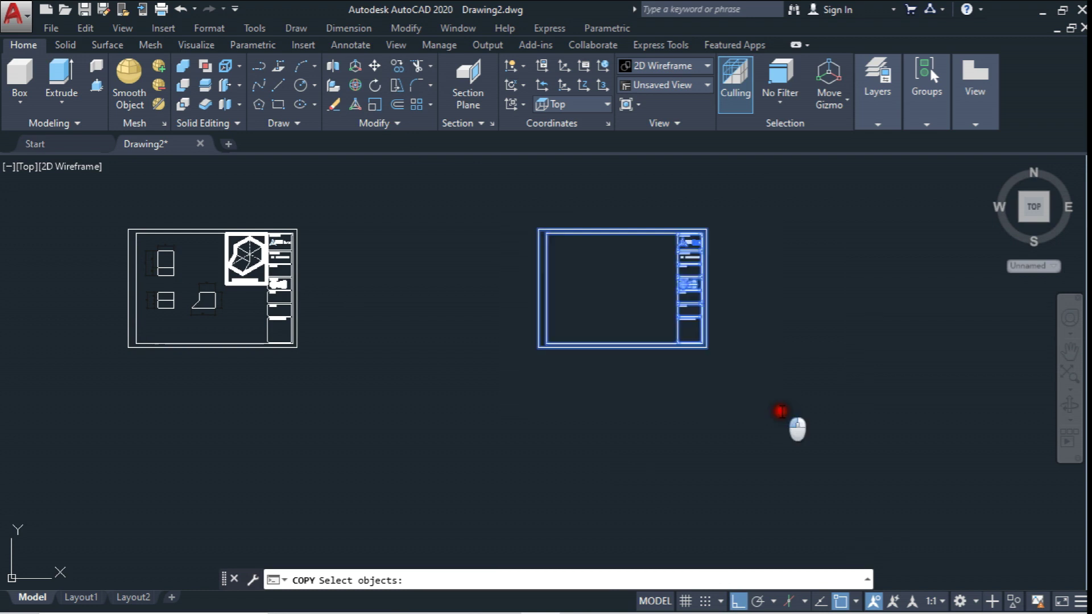
click(765, 410)
key(Return)
click(611, 409)
click(806, 415)
key(Escape)
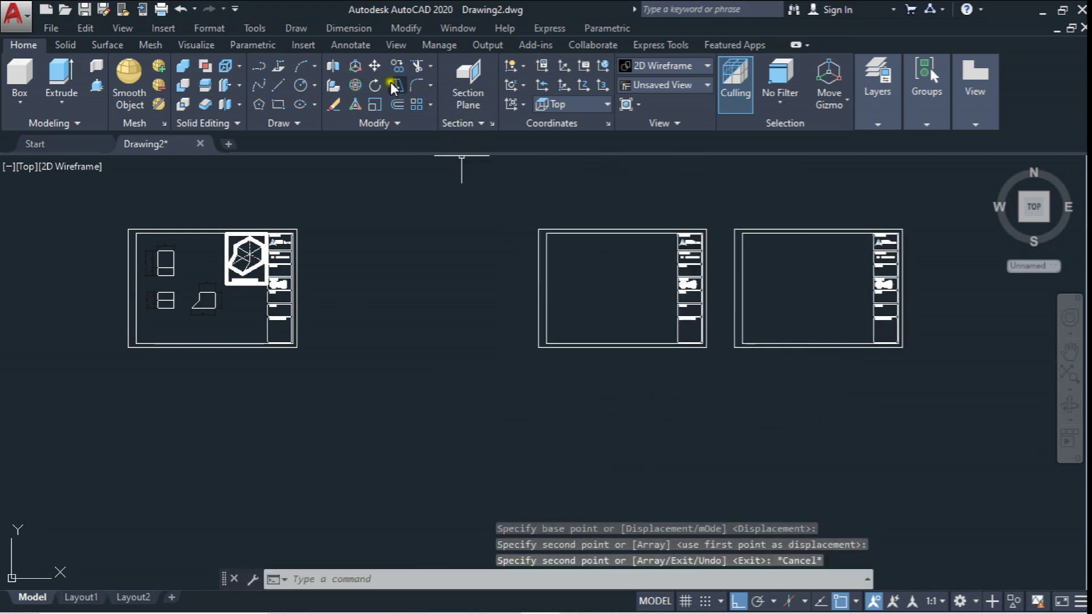
Step: Select the middle frame for a move
click(376, 67)
click(483, 194)
click(703, 380)
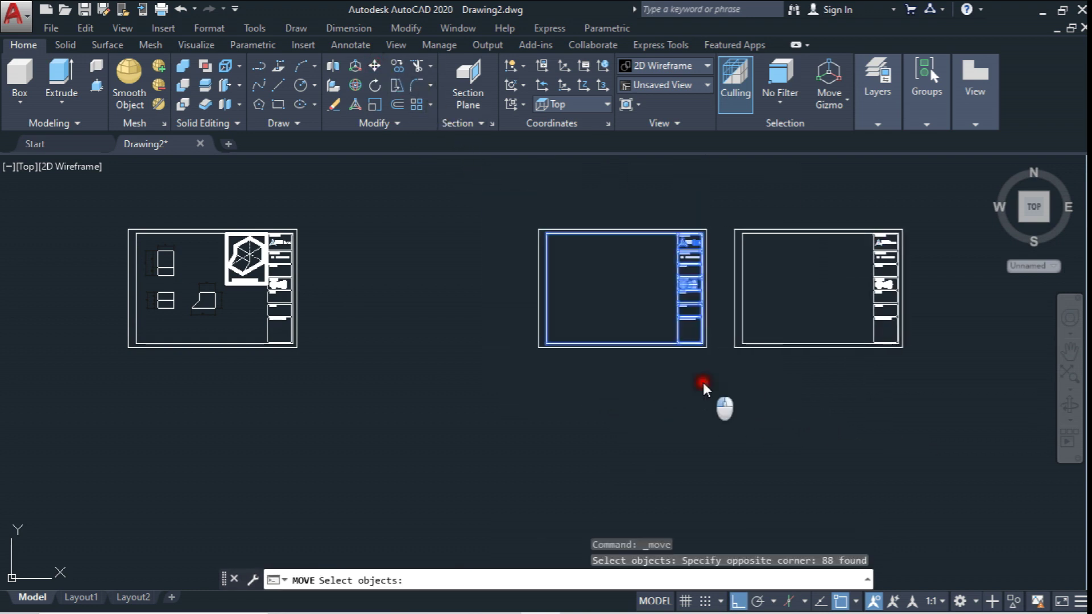
click(703, 381)
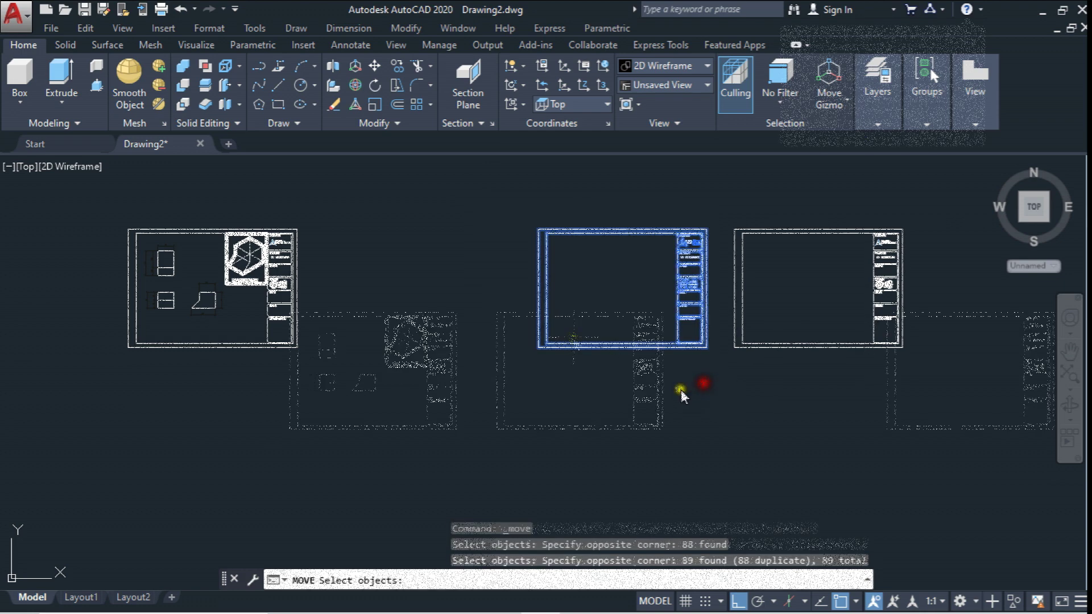
key(Return)
Step: Scale the right frame by 0.9 about its corner
text(sca)
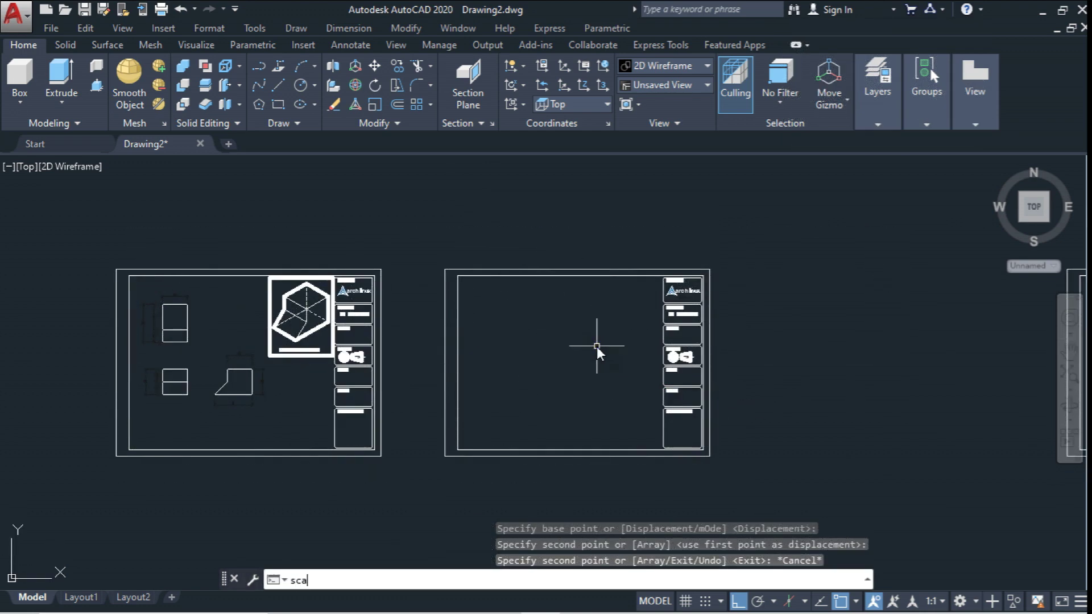
text(le)
key(Return)
click(423, 240)
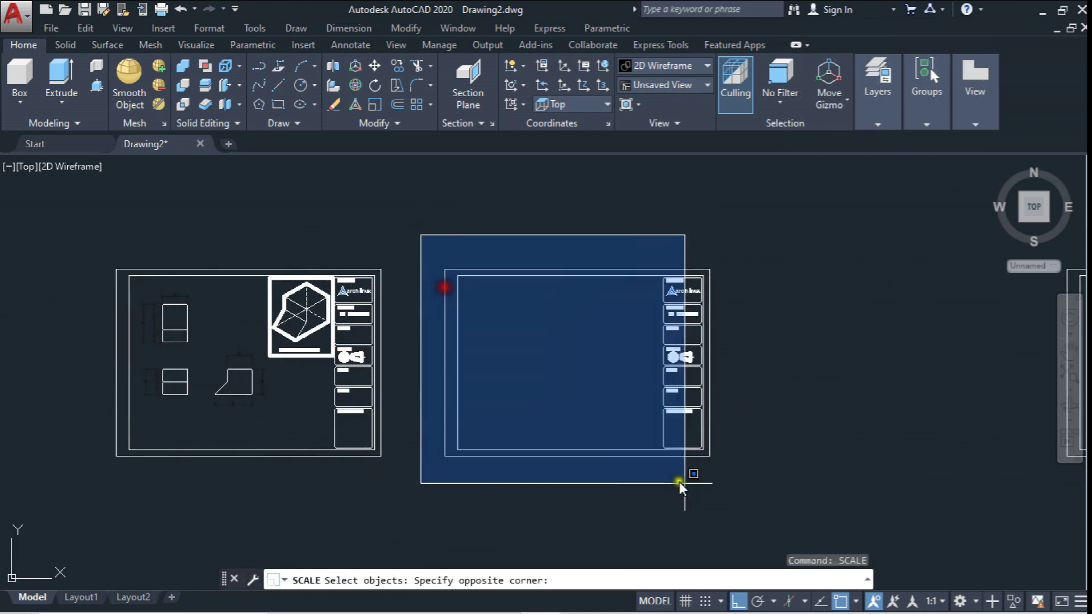
click(683, 483)
key(Return)
click(708, 449)
text(.)
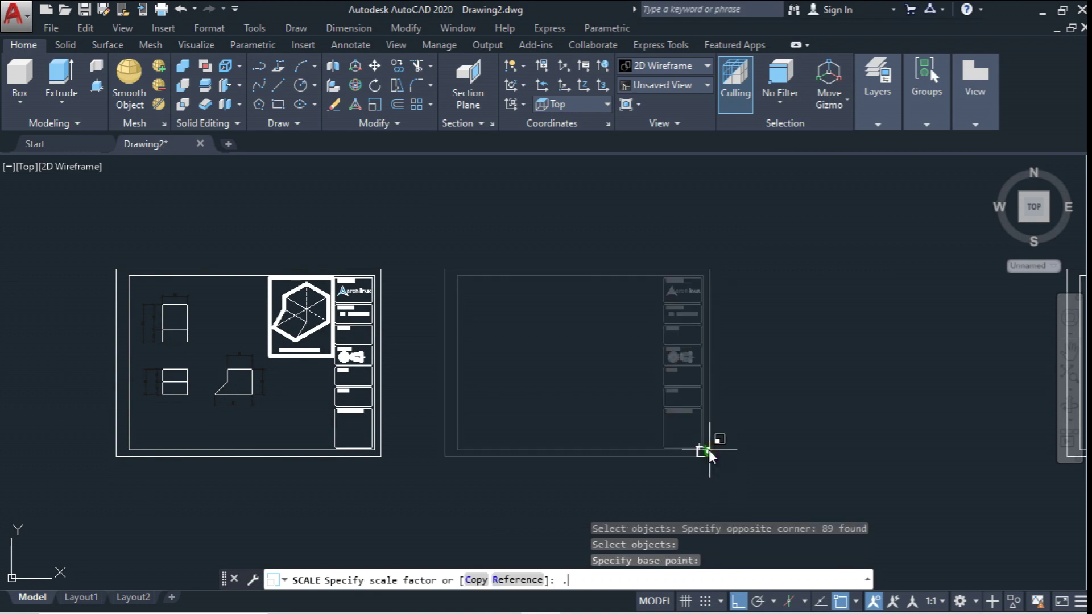
text(9)
key(Return)
scroll(344, 271, up, 2)
scroll(331, 250, up, 2)
text(co)
key(Return)
scroll(328, 330, up, 2)
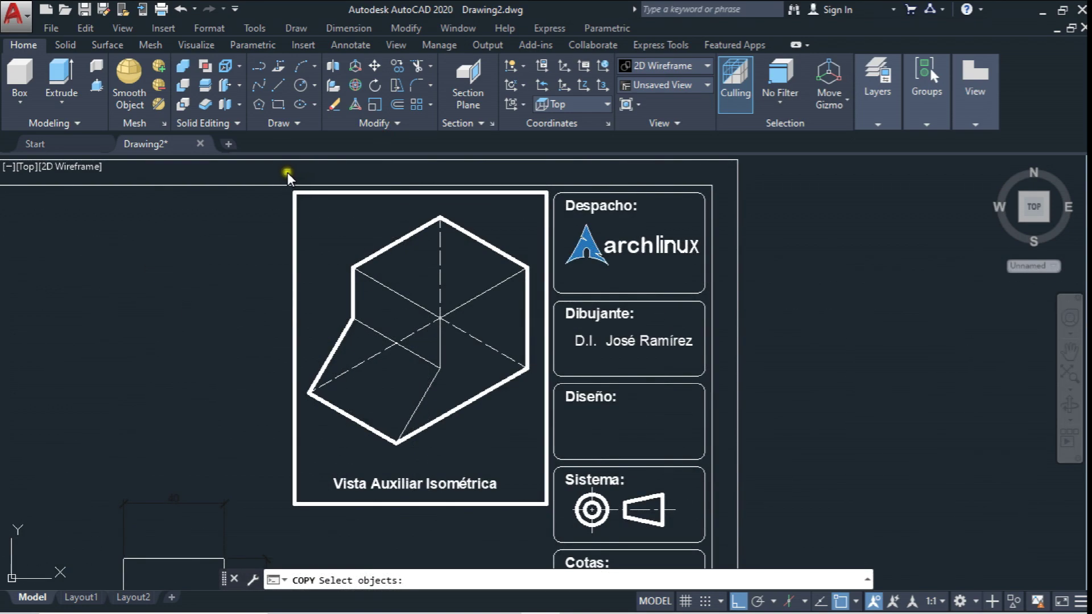
Step: Copy the 24-object framed isometric view from its Despacho corner to the other sheet's Despacho corner
click(278, 172)
click(549, 529)
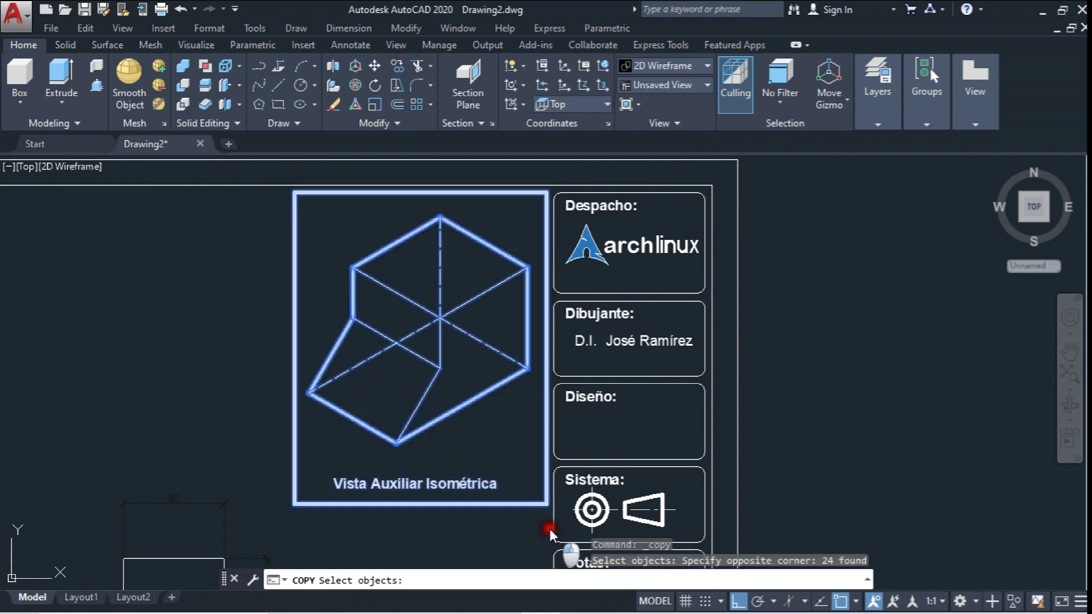
scroll(456, 477, up, 1)
scroll(540, 256, up, 2)
key(Return)
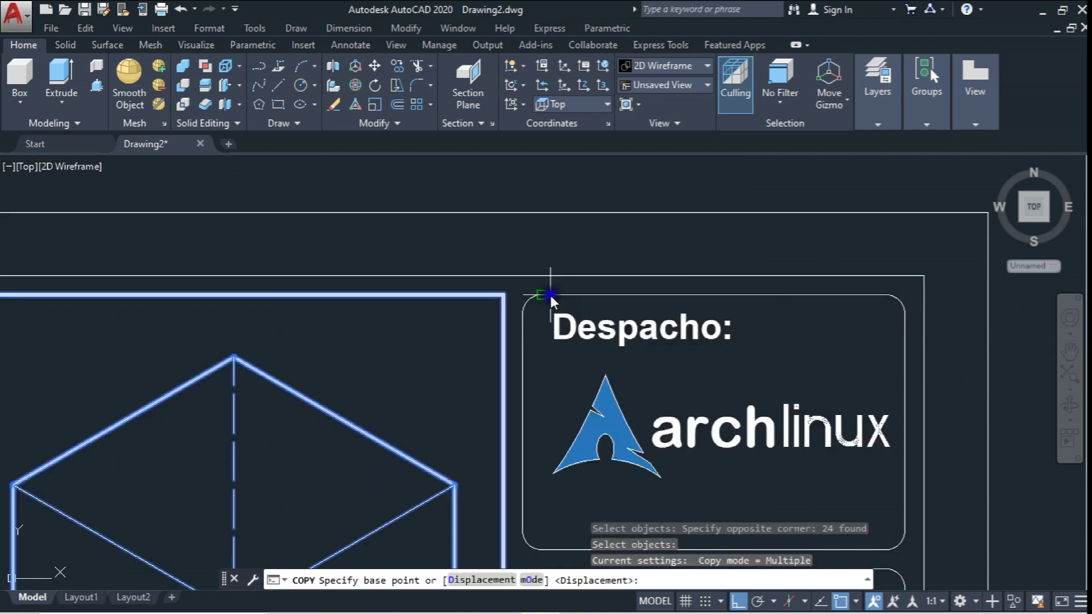
click(545, 293)
scroll(544, 293, down, 5)
scroll(689, 244, up, 4)
scroll(690, 225, up, 5)
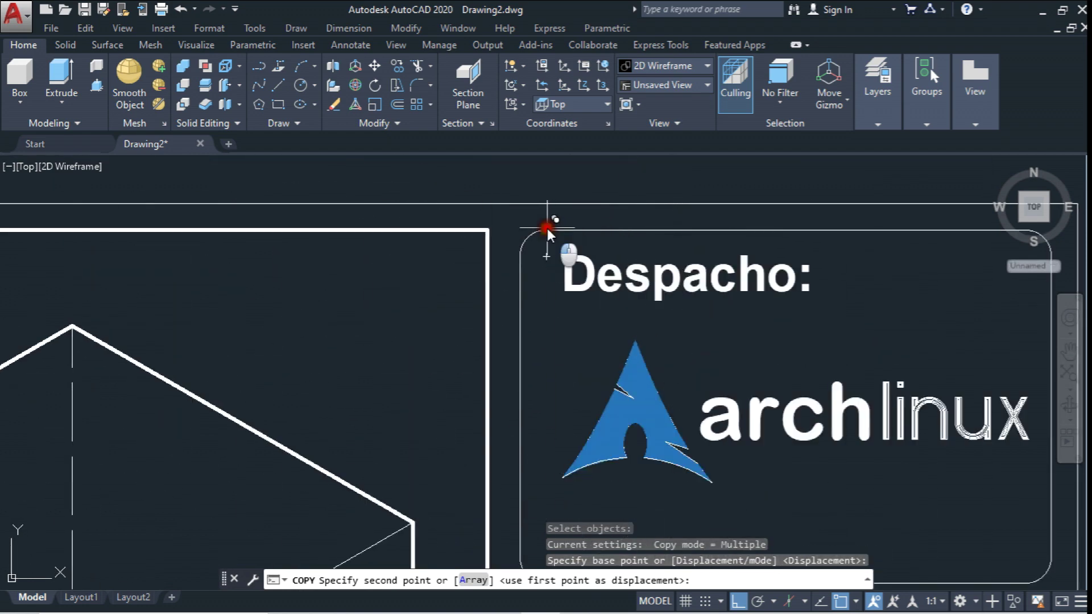
click(547, 230)
scroll(547, 230, down, 4)
scroll(569, 284, down, 2)
key(Escape)
scroll(759, 344, down, 3)
scroll(336, 298, up, 3)
scroll(468, 300, up, 3)
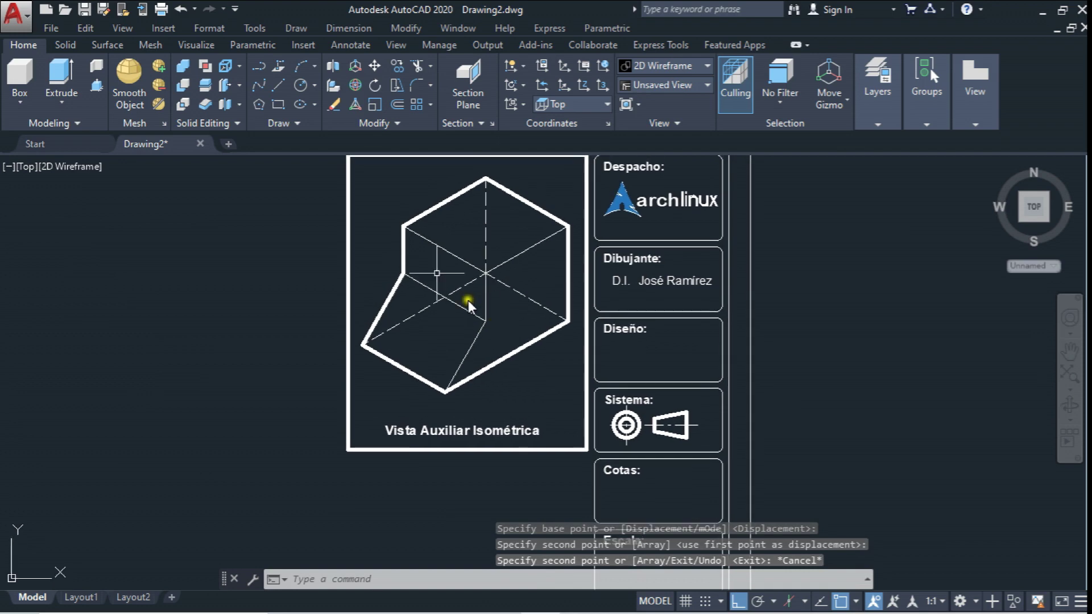
Step: Move the 'Vista Auxiliar Isométrica' caption slightly higher within its frame
click(375, 66)
click(495, 430)
scroll(495, 424, up, 2)
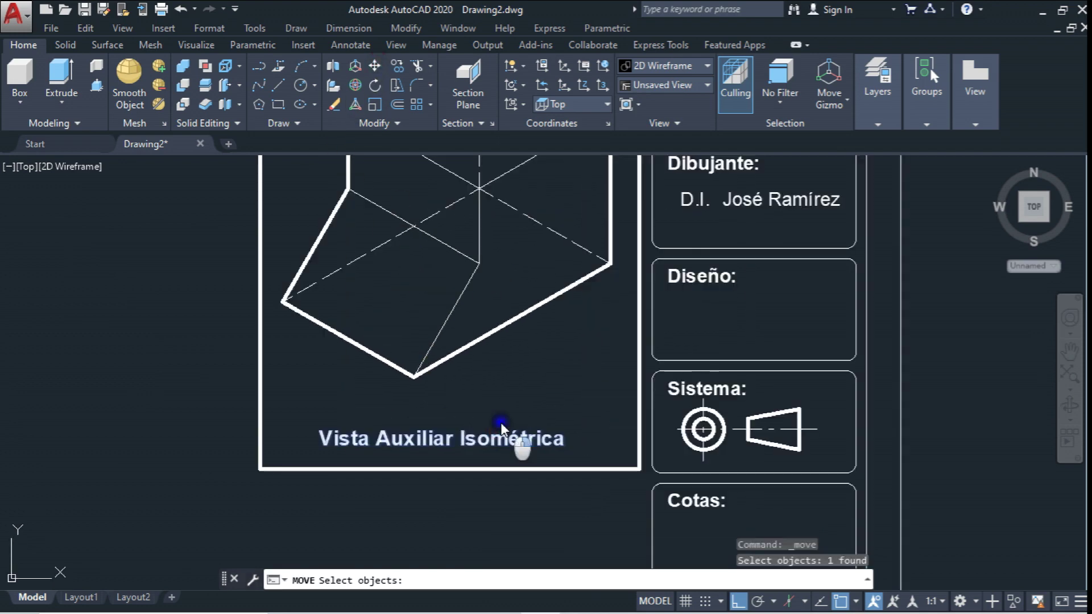
key(Return)
click(500, 405)
click(500, 392)
Step: Delete the one leftover stray object
scroll(500, 392, down, 2)
scroll(493, 407, down, 1)
scroll(487, 368, down, 1)
key(Delete)
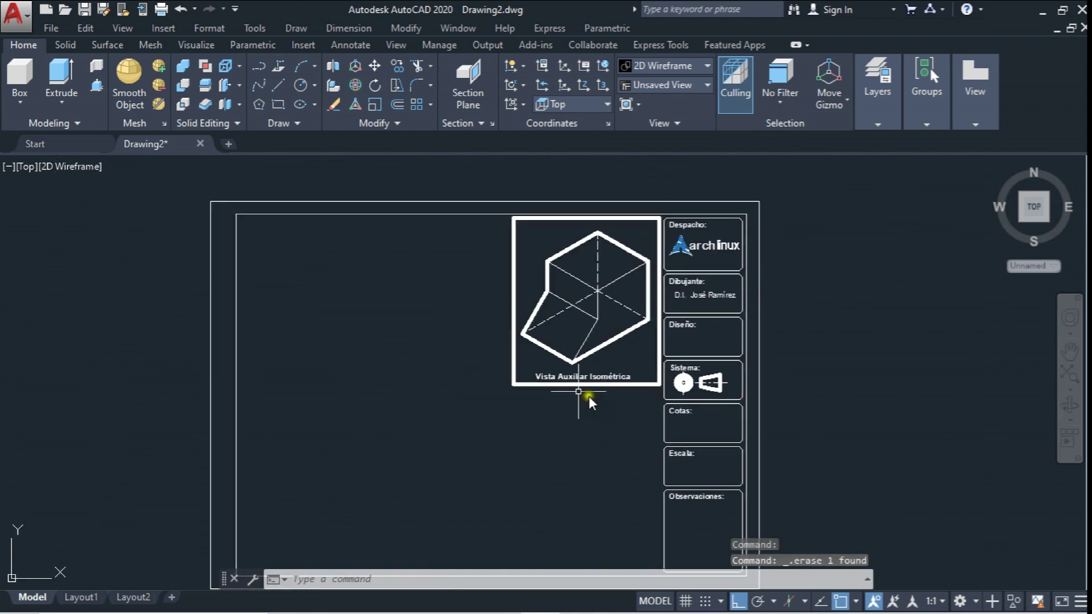
Step: Move the three orthographic views from the left sheet into the right sheet
middle_drag(589, 395, 618, 366)
scroll(323, 370, down, 2)
middle_drag(249, 321, 292, 324)
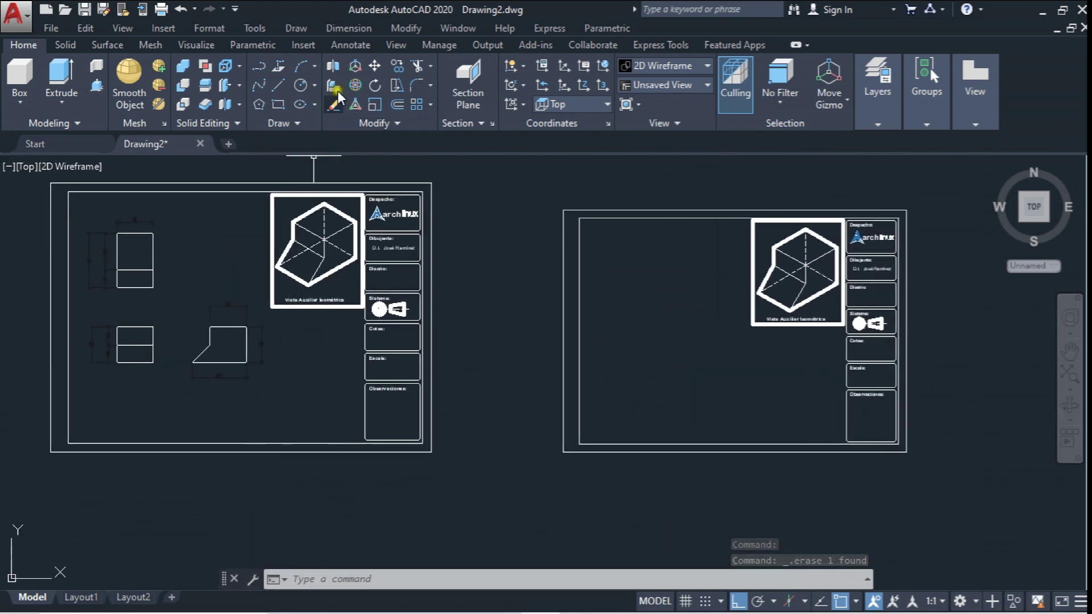
click(374, 65)
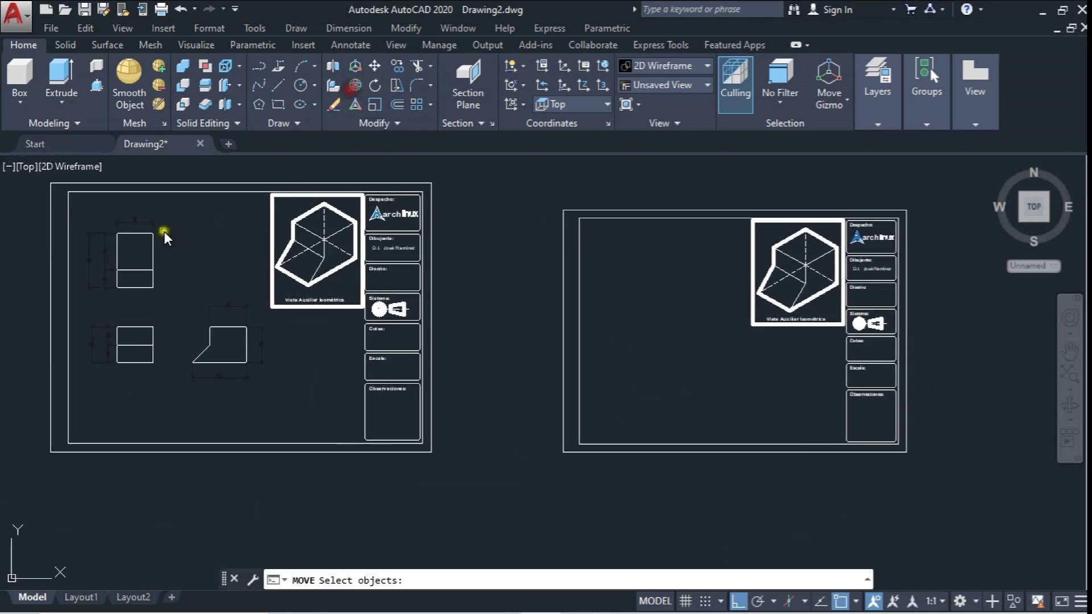
click(77, 209)
scroll(247, 375, up, 4)
click(297, 425)
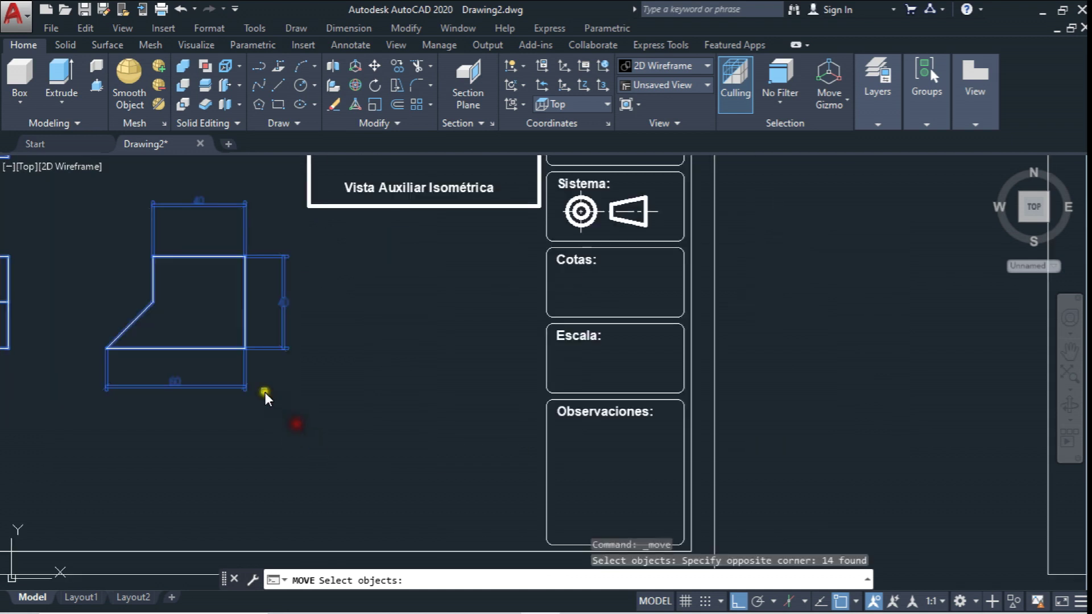
scroll(271, 401, down, 3)
scroll(262, 395, down, 1)
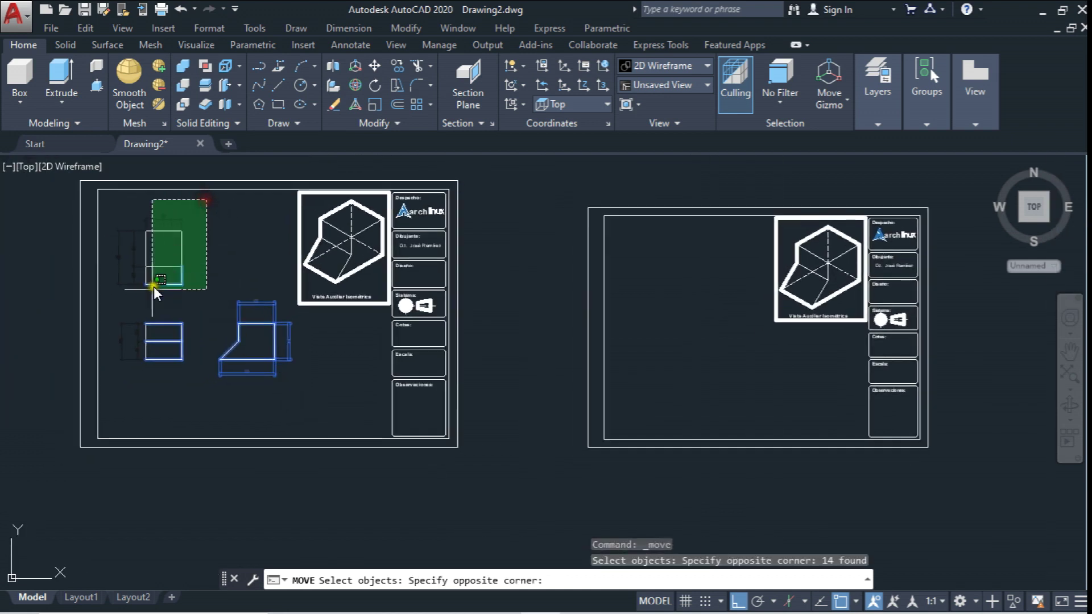
click(114, 371)
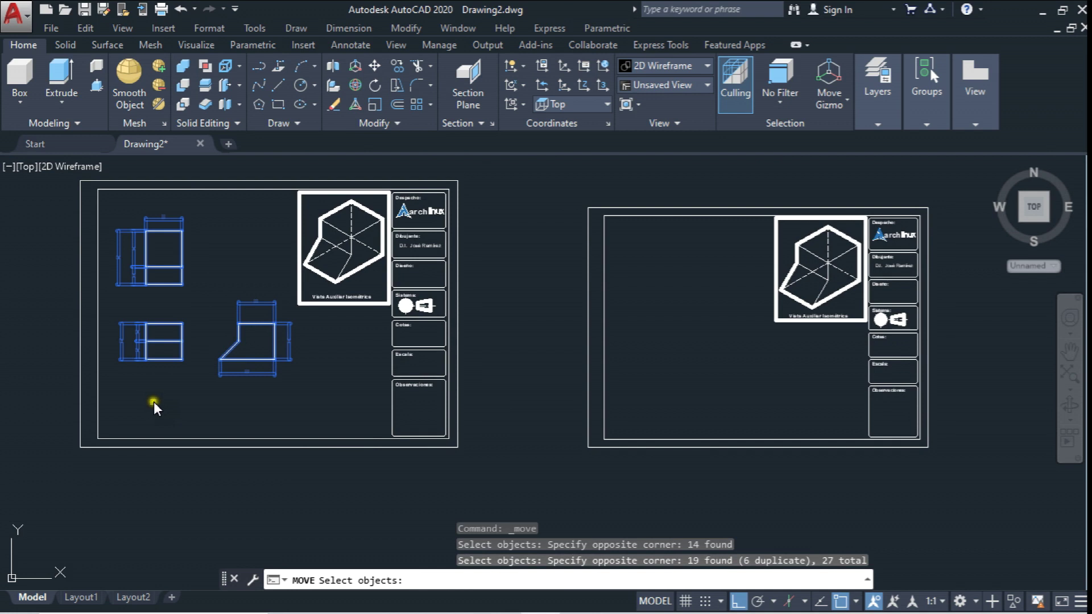
key(Return)
click(83, 443)
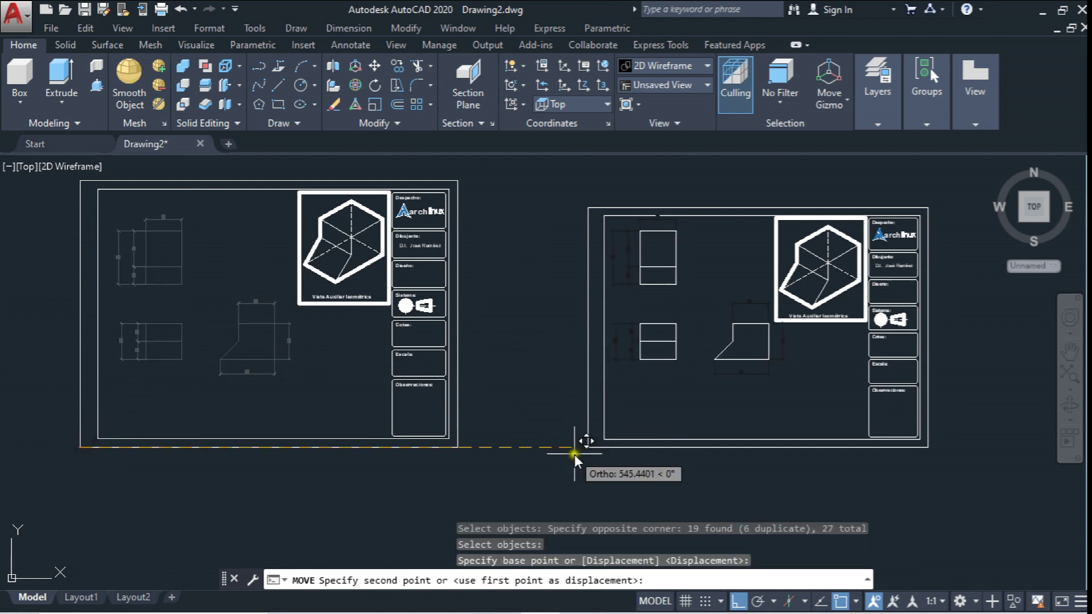
click(571, 483)
Step: Shift the lower-right view a little further left
scroll(740, 230, up, 2)
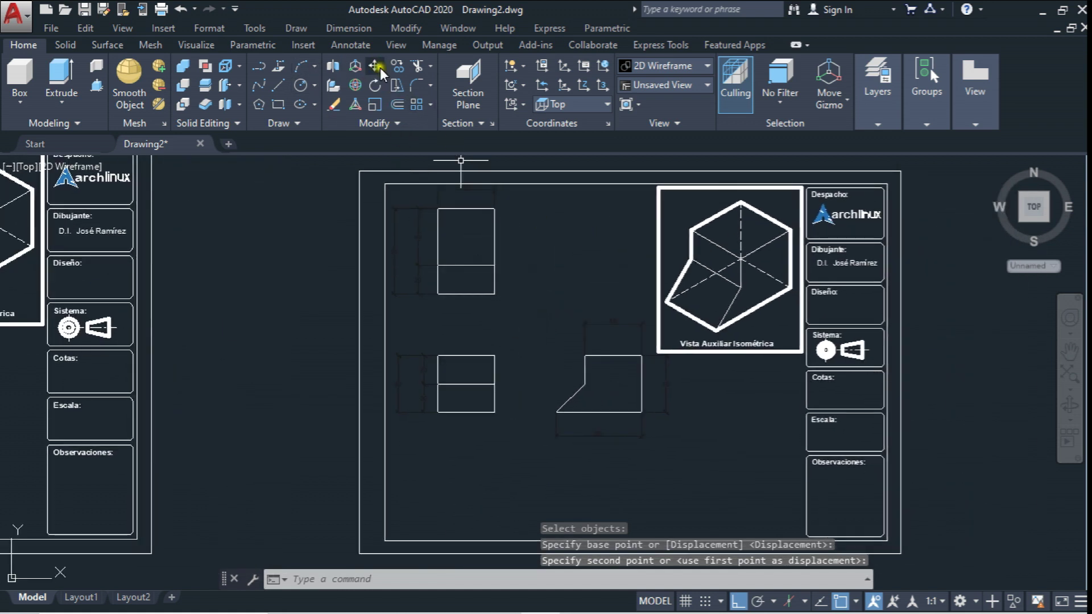
key(space)
click(532, 305)
click(670, 472)
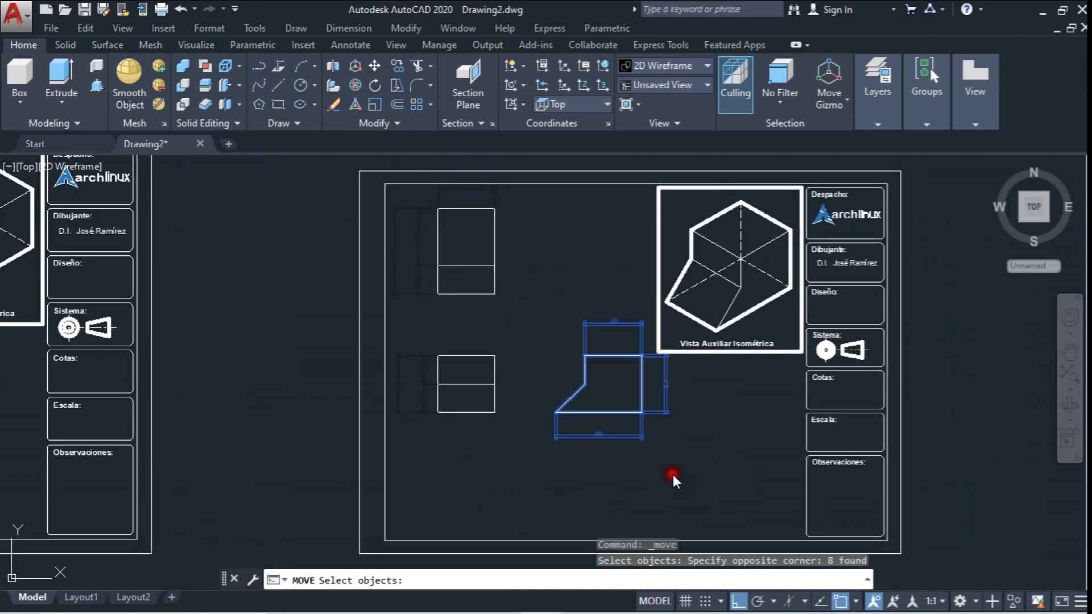
right_click(681, 484)
click(677, 485)
click(647, 488)
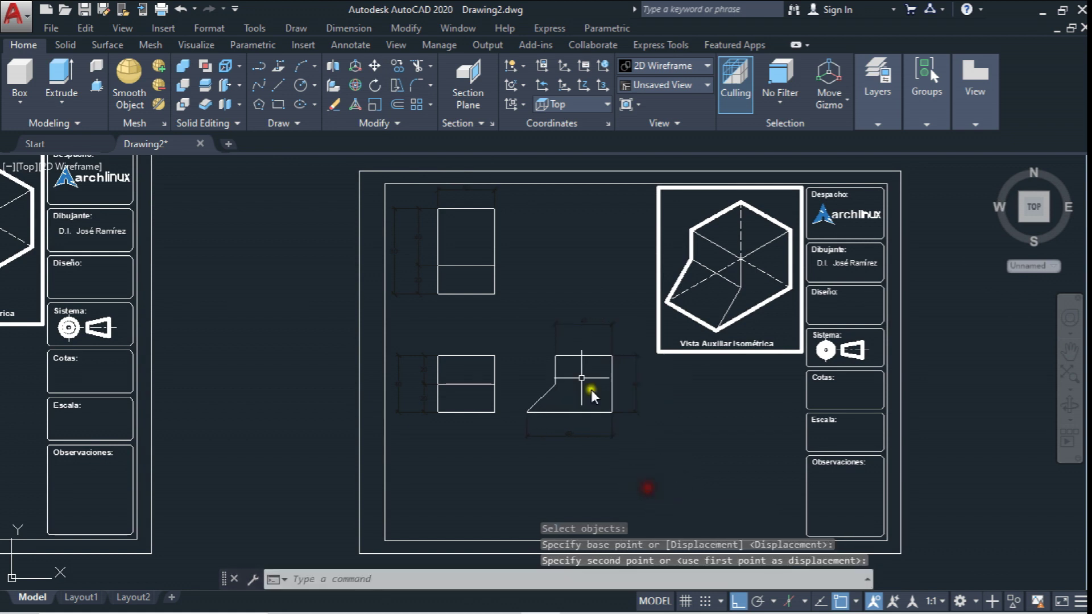
Step: Move all three views lower within the sheet
click(373, 67)
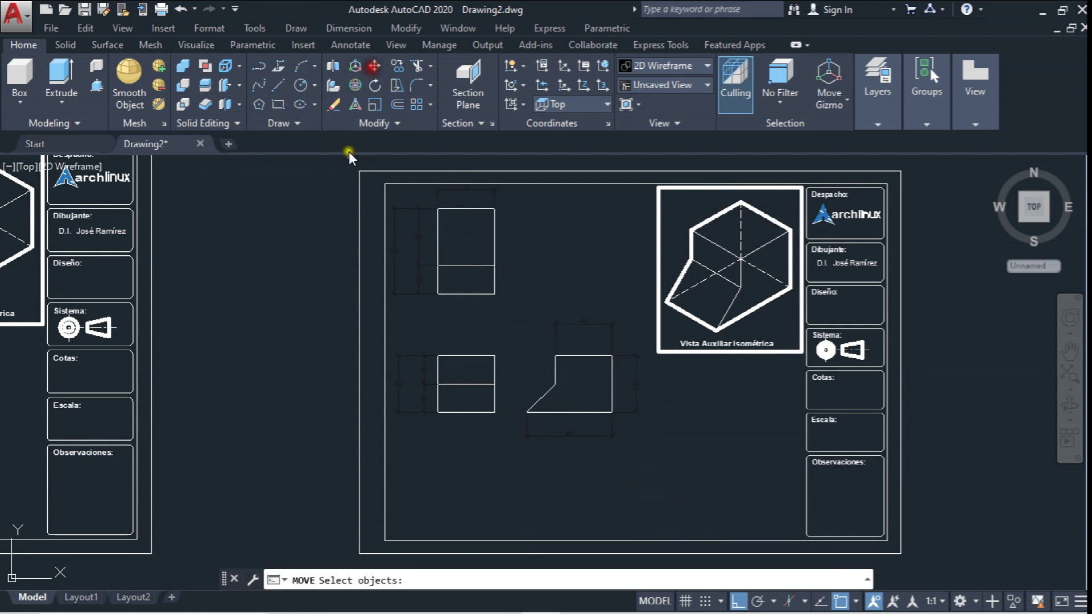
click(328, 171)
click(646, 463)
right_click(693, 423)
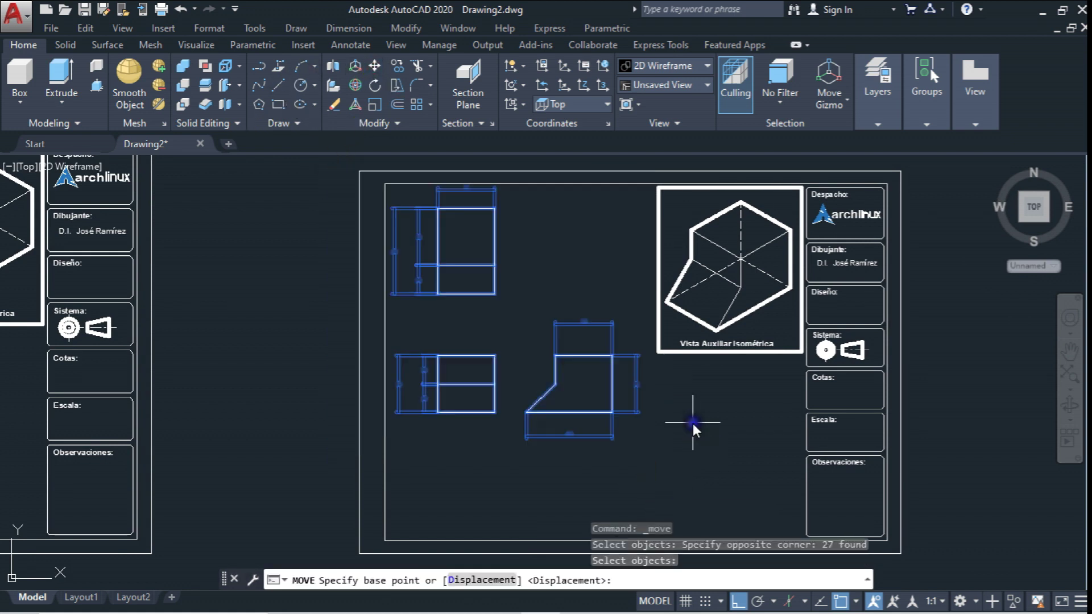
click(693, 424)
click(695, 459)
scroll(677, 437, down, 1)
scroll(649, 376, down, 2)
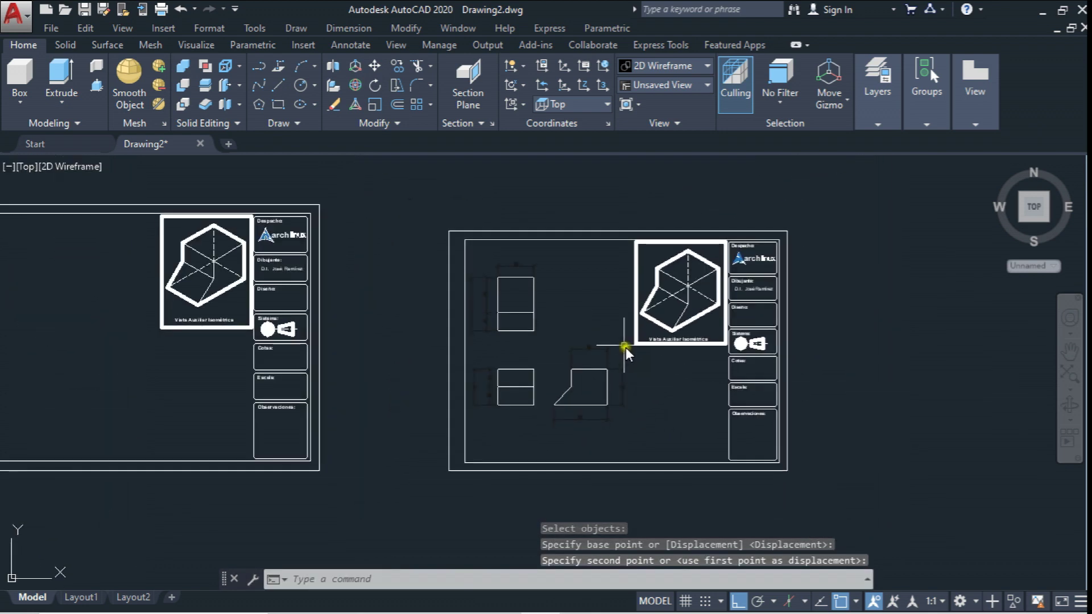
Step: Window-select and delete the isometric sketch in the left sheet's title-block box
scroll(630, 353, down, 2)
scroll(380, 247, up, 3)
scroll(380, 248, up, 1)
click(354, 202)
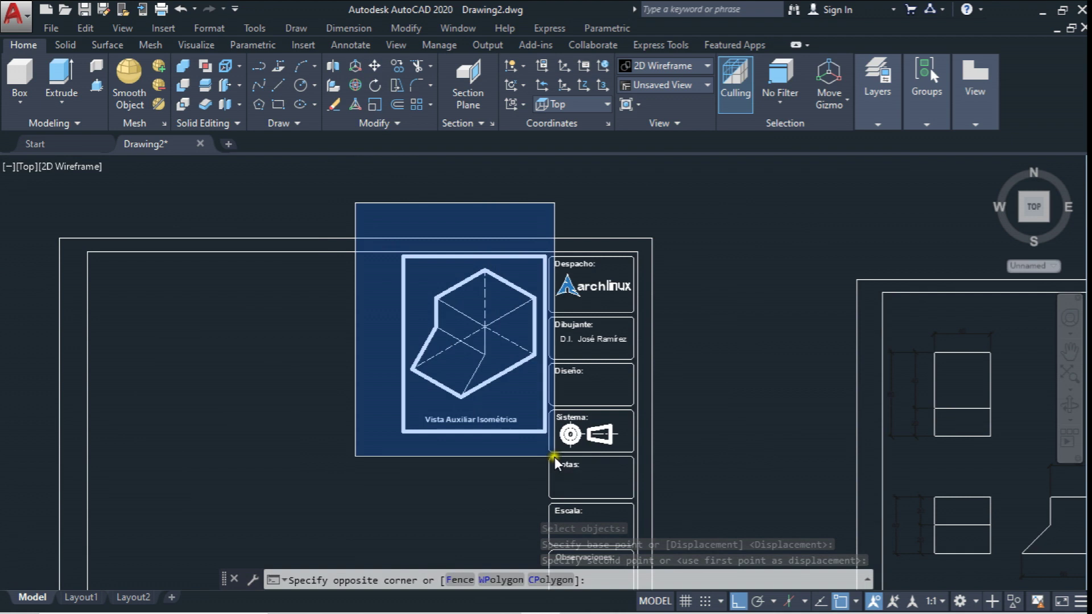
scroll(555, 456, up, 2)
click(539, 445)
key(Delete)
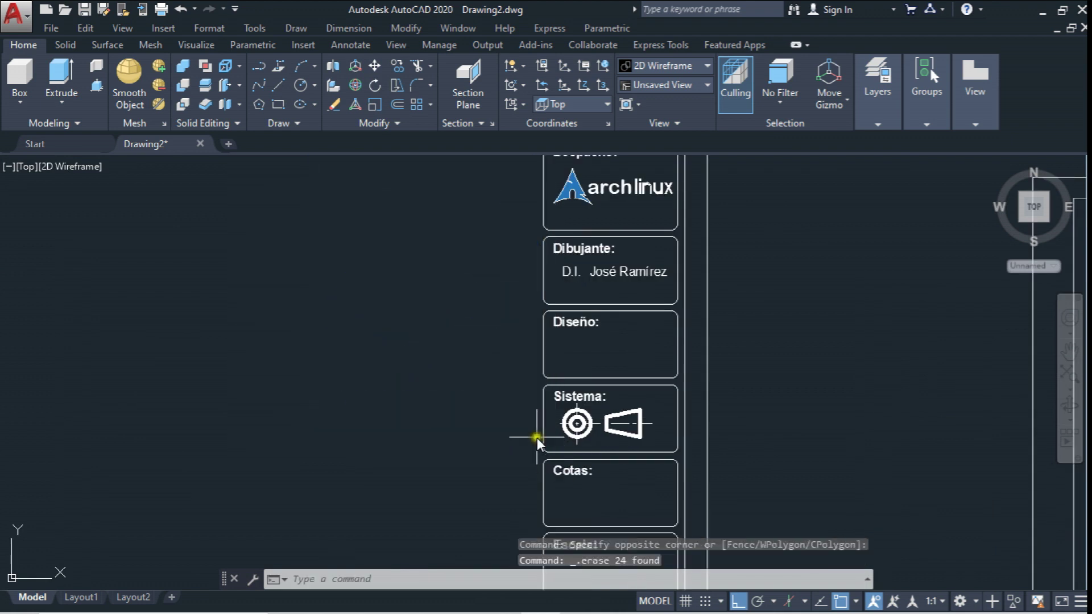
Step: Pan to the right sheet's title block and the empty area beside it
scroll(537, 438, down, 5)
scroll(639, 346, up, 5)
mouse_move(640, 347)
middle_down()
mouse_move(554, 350)
mouse_move(510, 316)
middle_up()
mouse_move(510, 319)
scroll(510, 322, down, 2)
scroll(597, 256, up, 2)
middle_drag(597, 256, 517, 273)
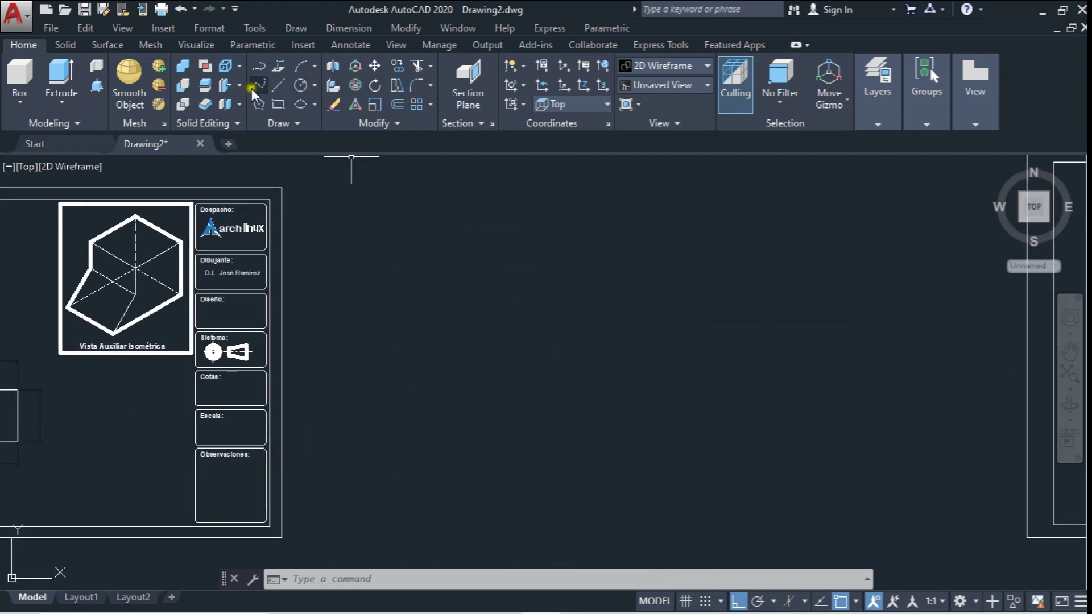
Step: Turn on isometric drafting and draw the first 60-unit edge at 30°
click(788, 603)
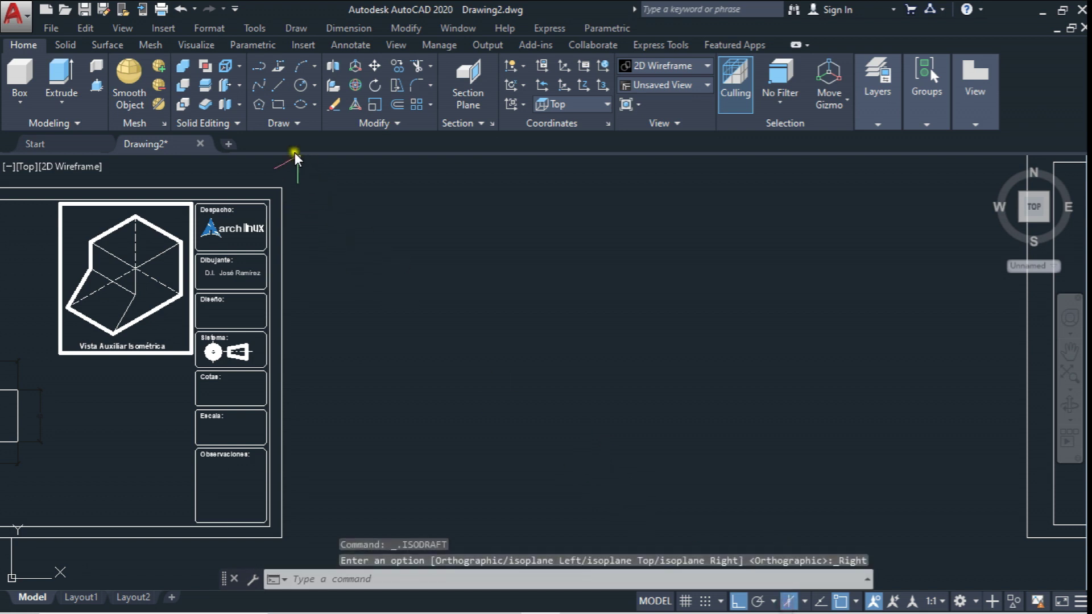
click(279, 83)
click(518, 468)
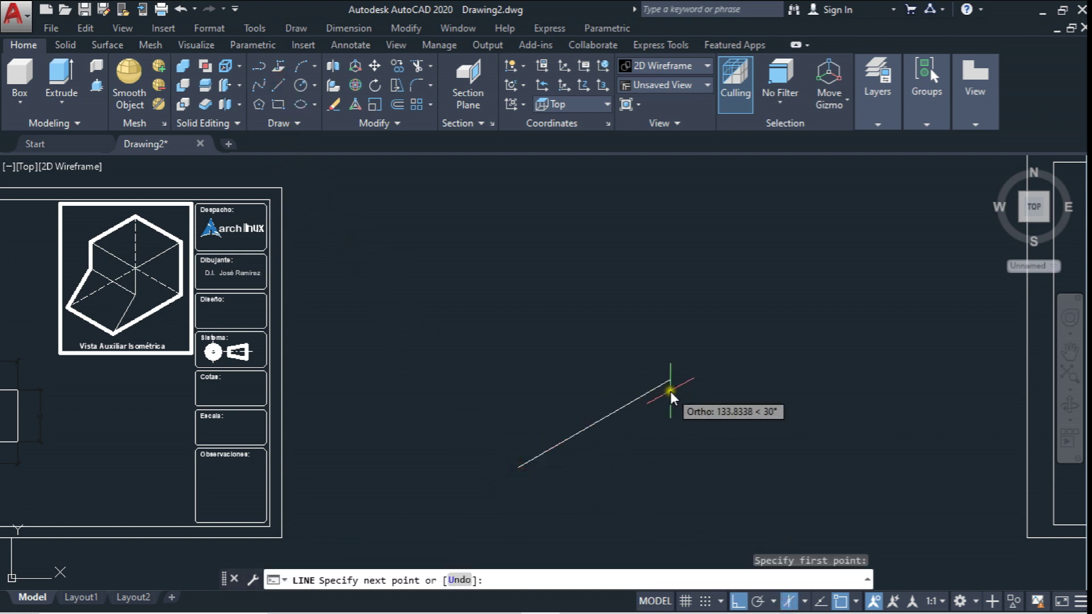
text(60)
key(Return)
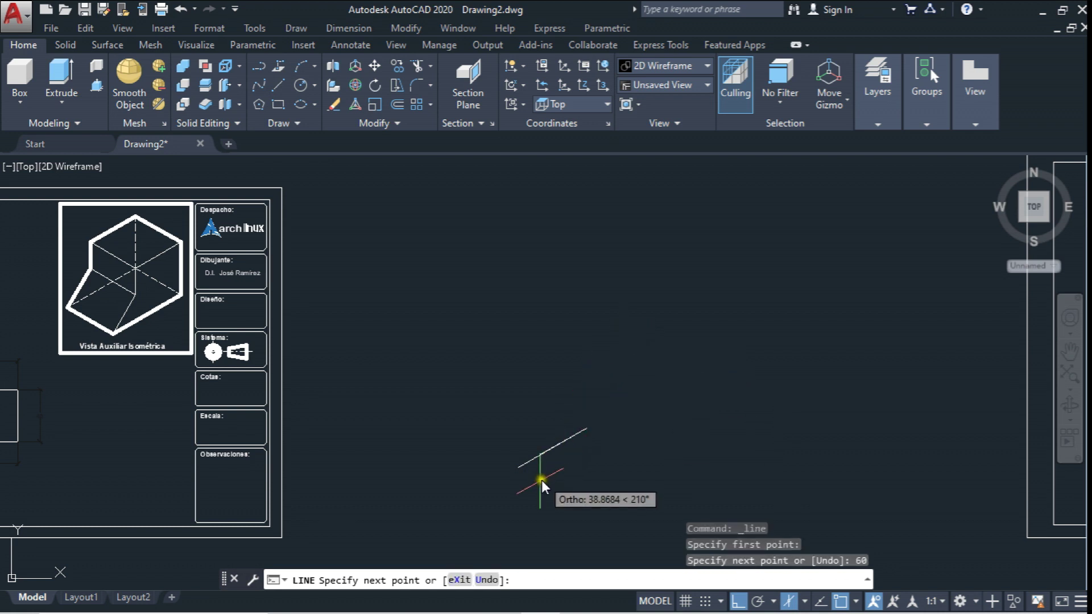
key(Escape)
scroll(518, 449, up, 2)
Step: Add a 30-unit vertical edge and a 60-unit parallel edge to close the face
click(278, 89)
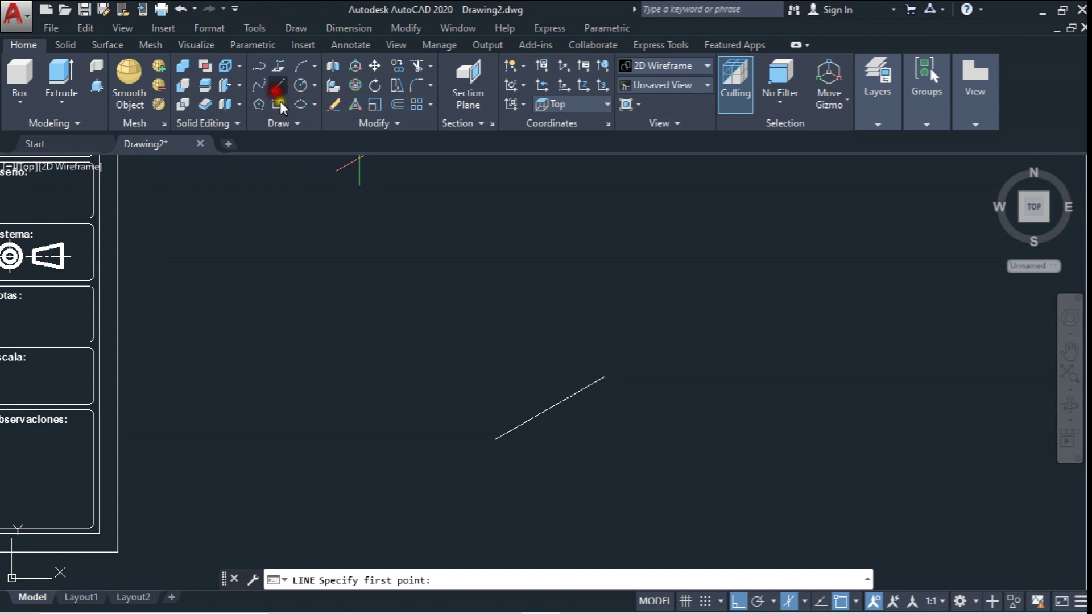
click(491, 438)
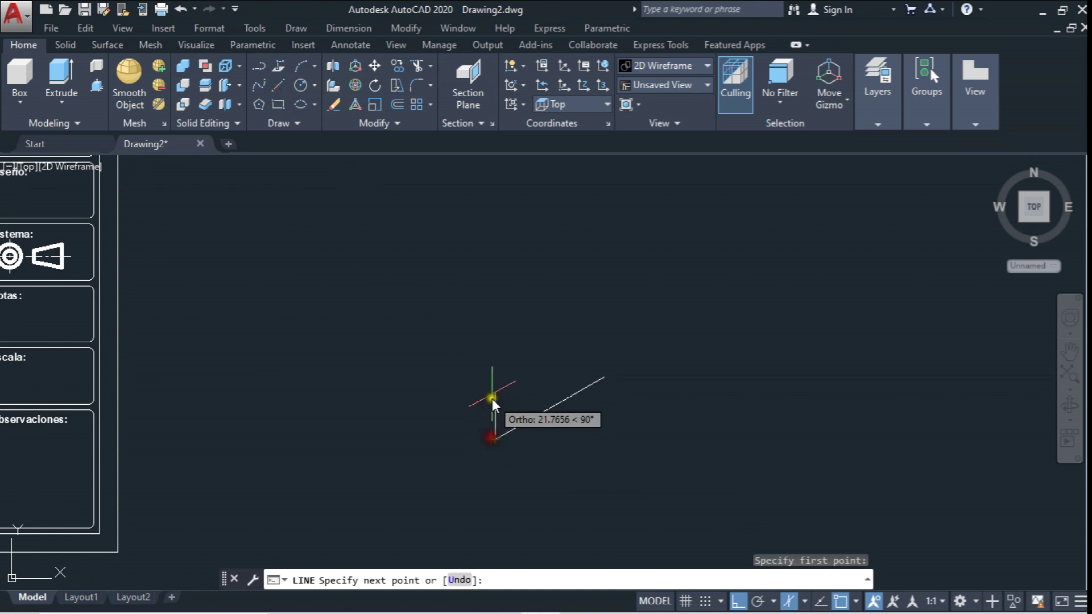
text(30)
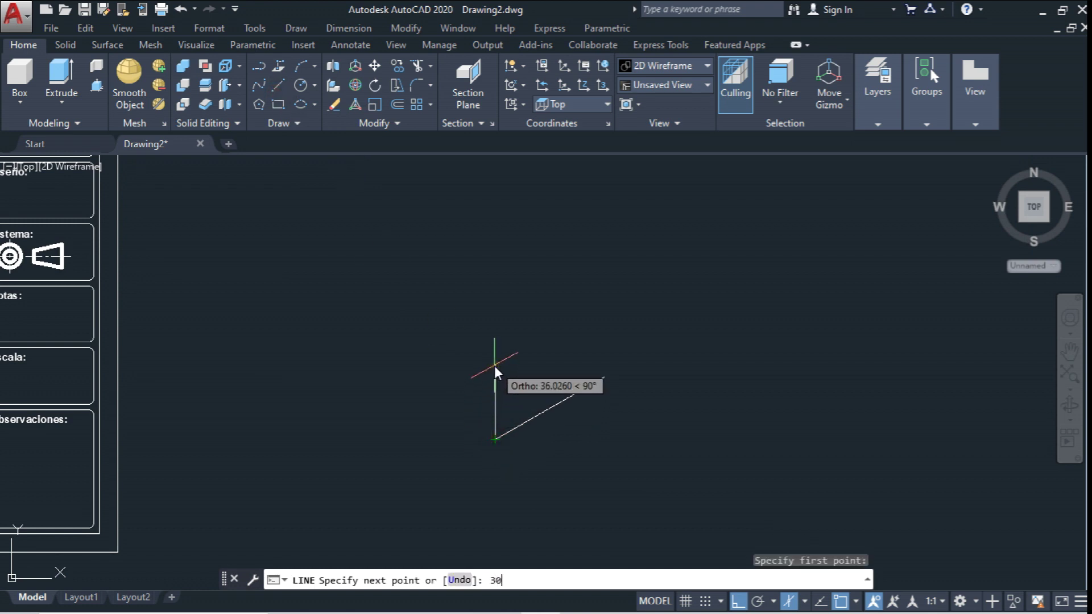
key(Return)
scroll(562, 364, up, 2)
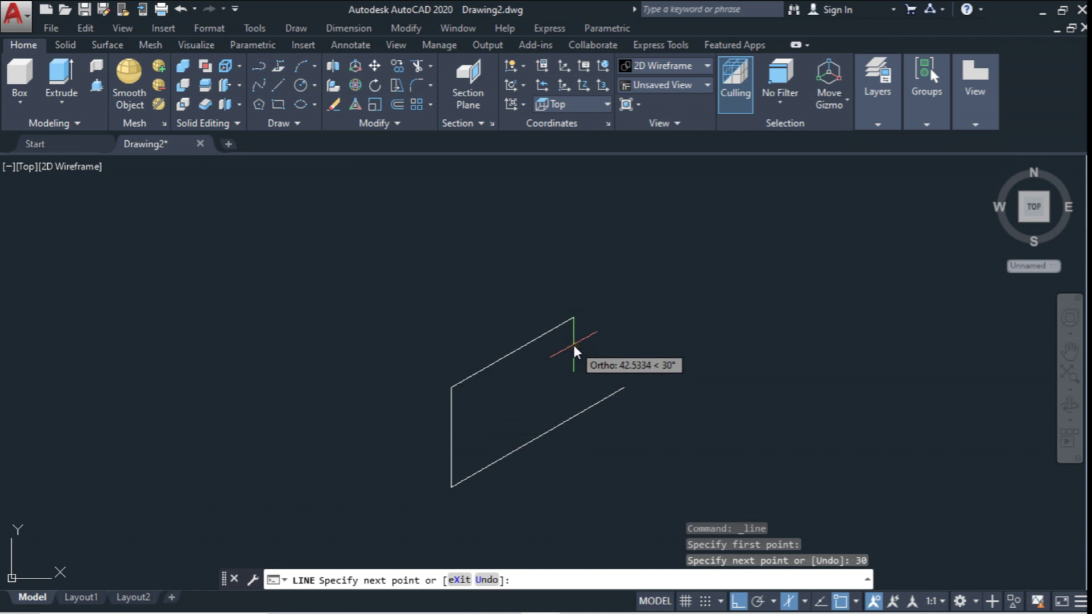
text(60)
key(Return)
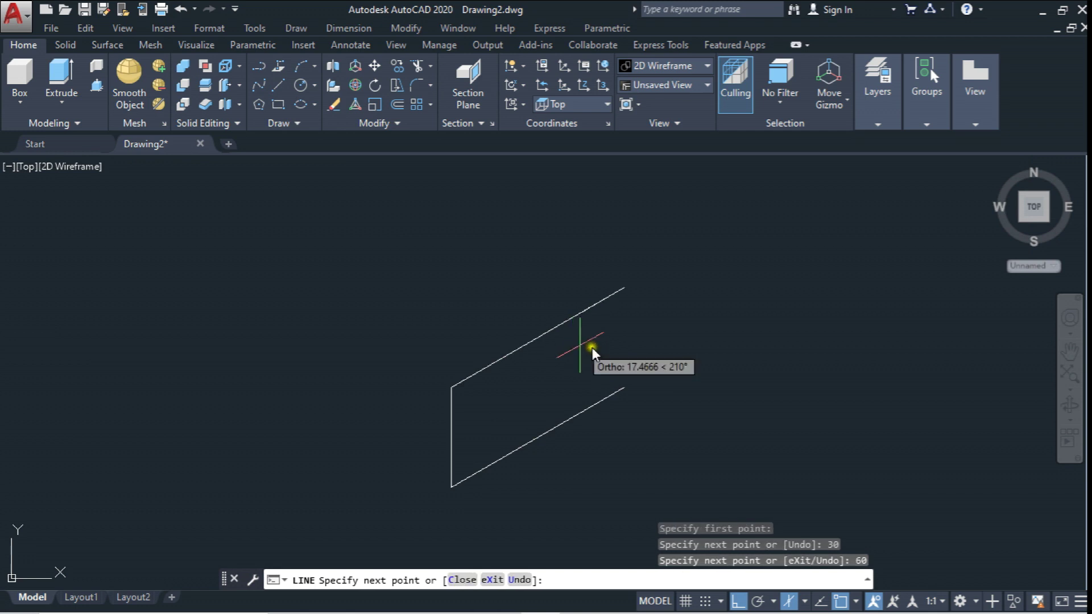
key(Escape)
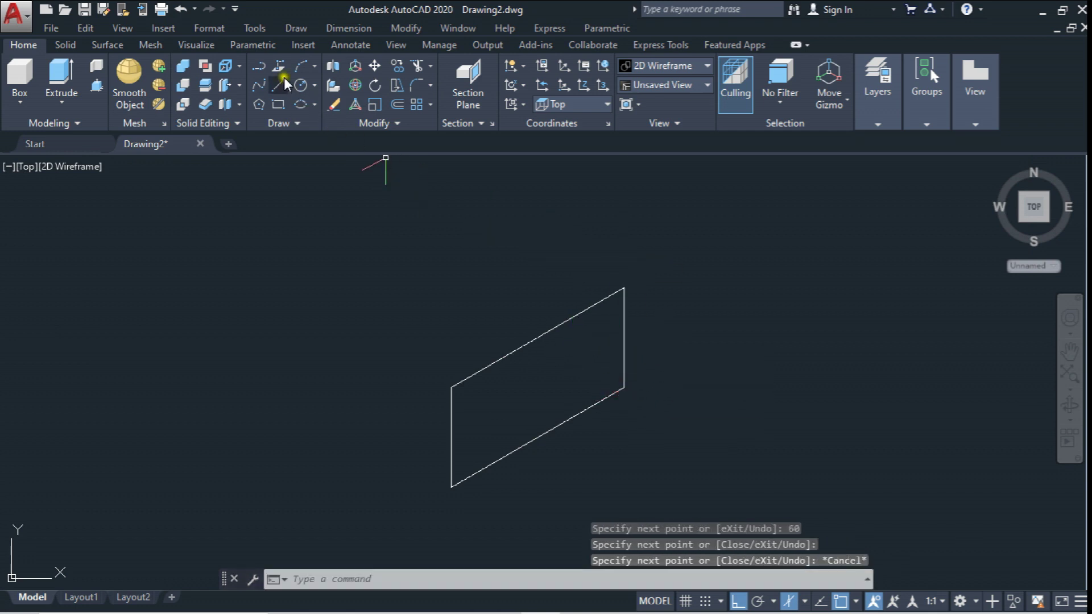
Step: Draw a dividing line from the face's top edge to its bottom edge
click(281, 85)
click(536, 341)
click(548, 435)
key(Escape)
middle_drag(453, 388, 474, 333)
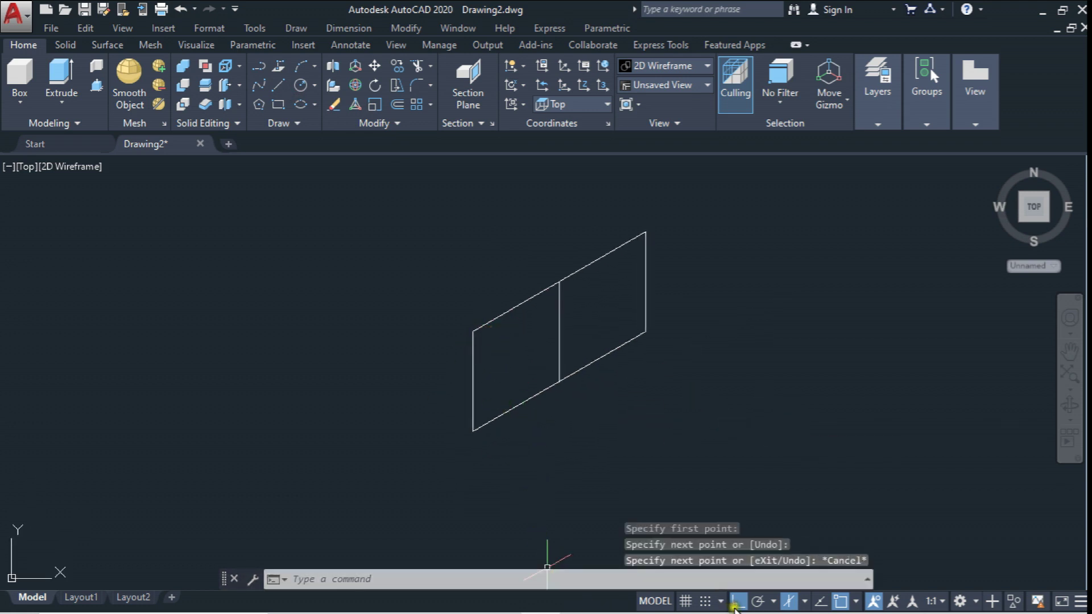
Step: On the left isoplane, draw 30-unit edges closing the outline at the box corner
click(805, 601)
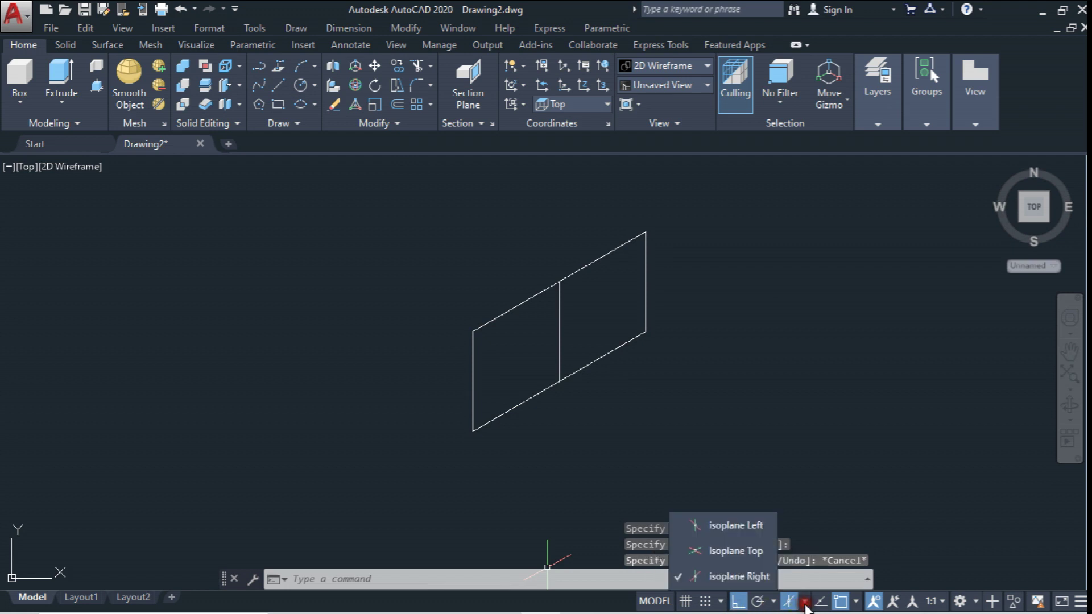
click(735, 533)
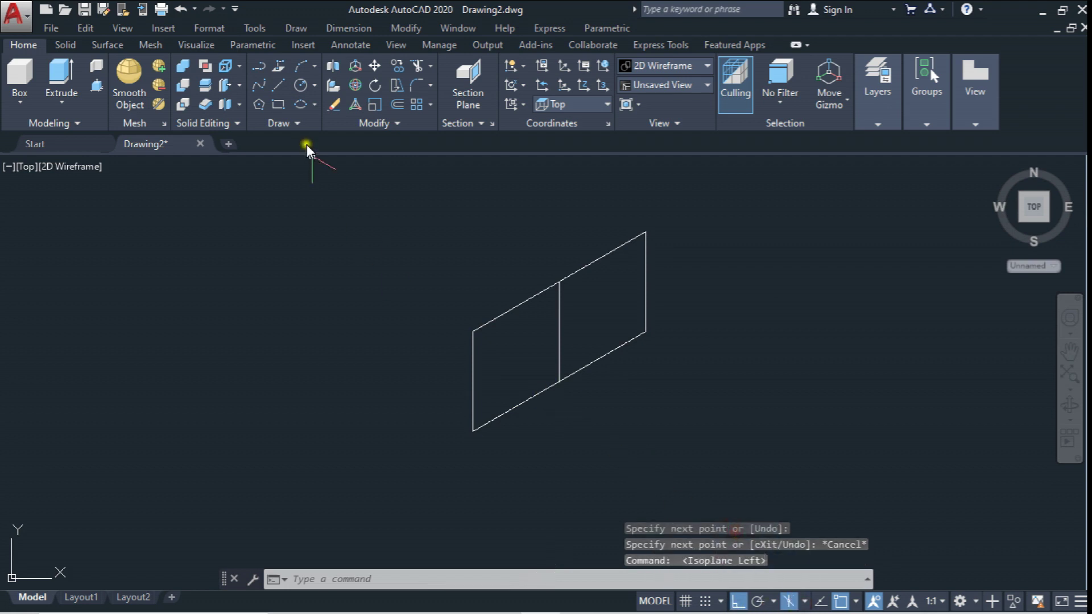
click(279, 84)
click(470, 426)
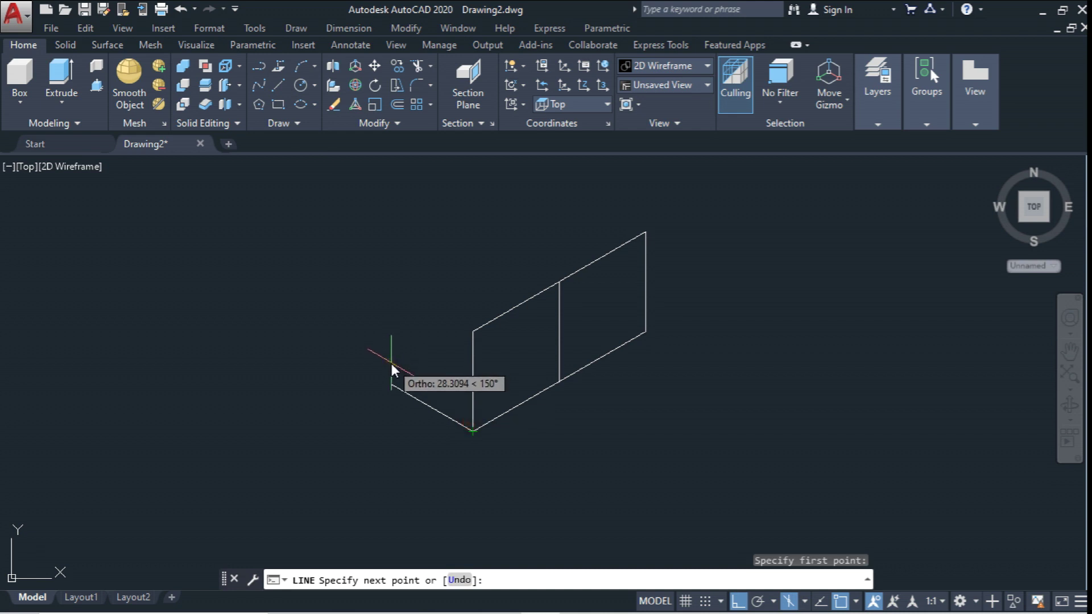
text(30)
key(Return)
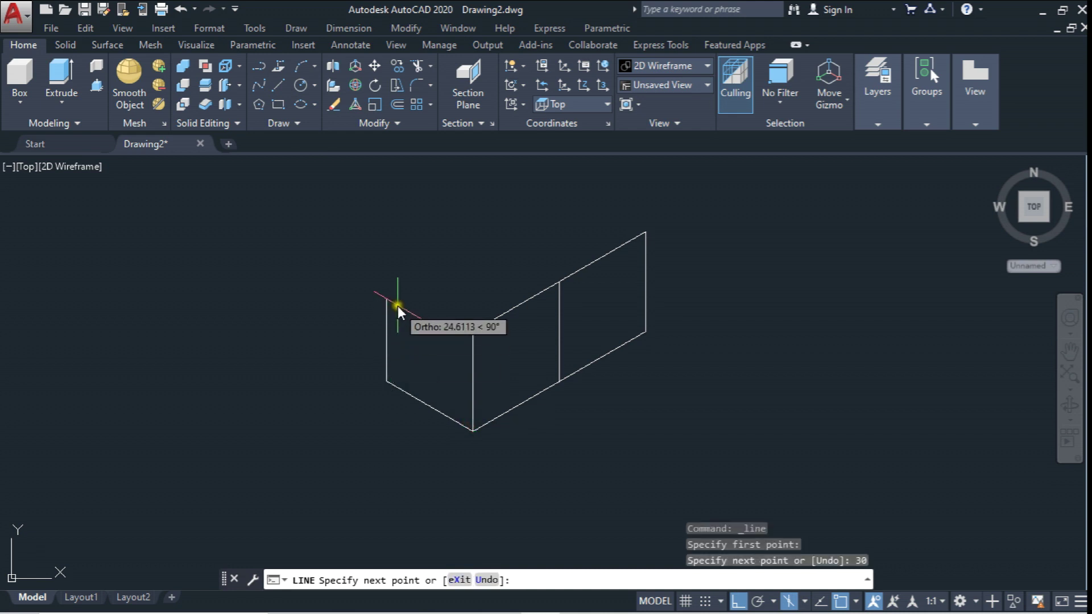
text(0)
key(Return)
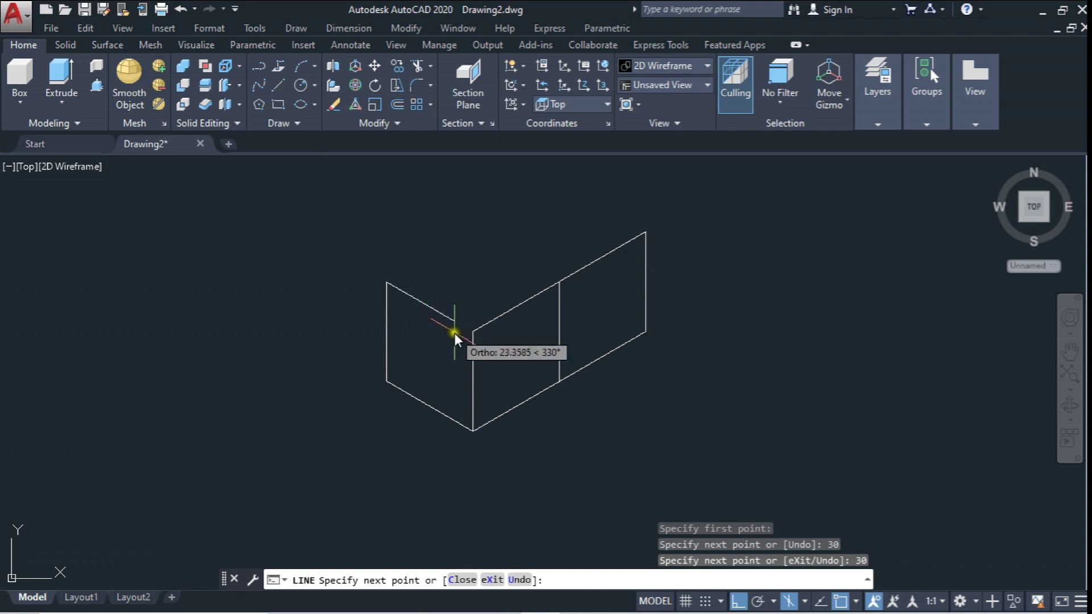
click(470, 331)
key(Escape)
Step: Copy the two edges from the corner to the far endpoint
click(398, 66)
click(578, 301)
click(526, 237)
right_click(490, 279)
click(473, 330)
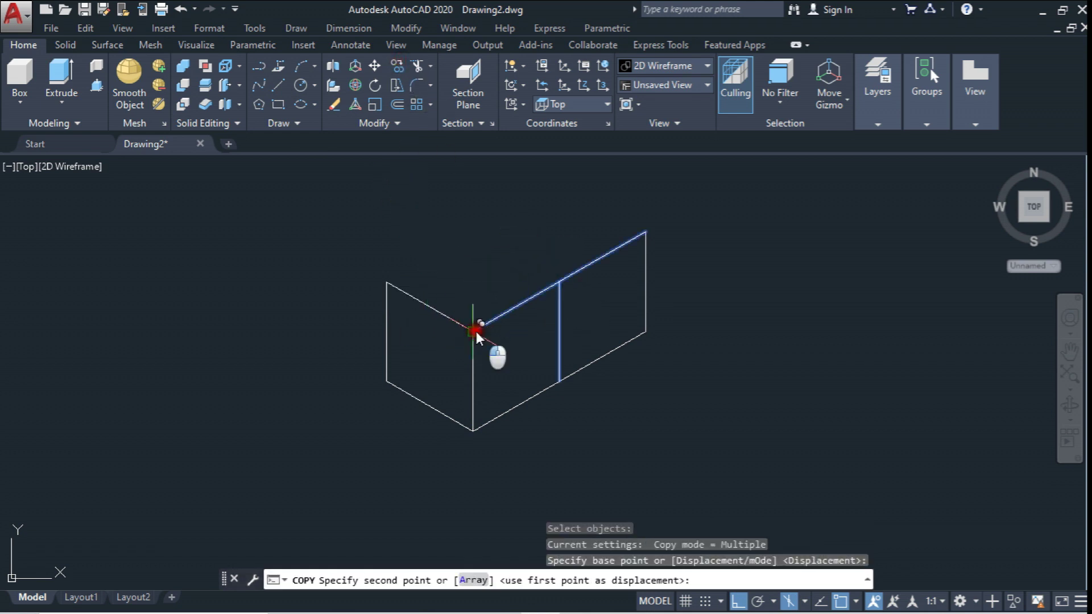
click(391, 279)
key(Escape)
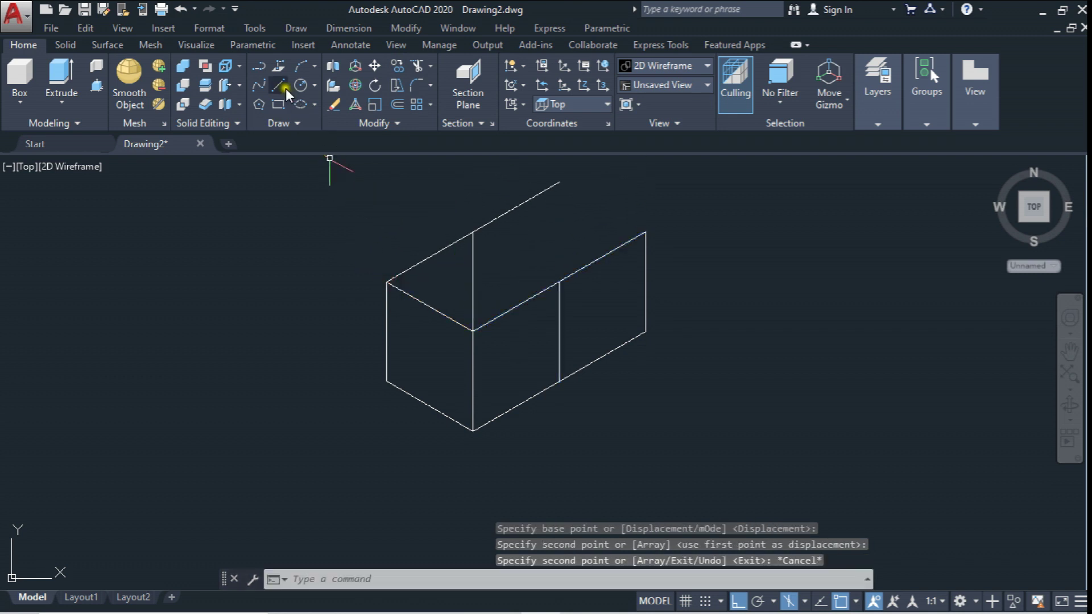
Step: Draw the three remaining top and bottom edges joining the box corners
click(278, 85)
click(568, 186)
click(640, 232)
key(Escape)
click(278, 85)
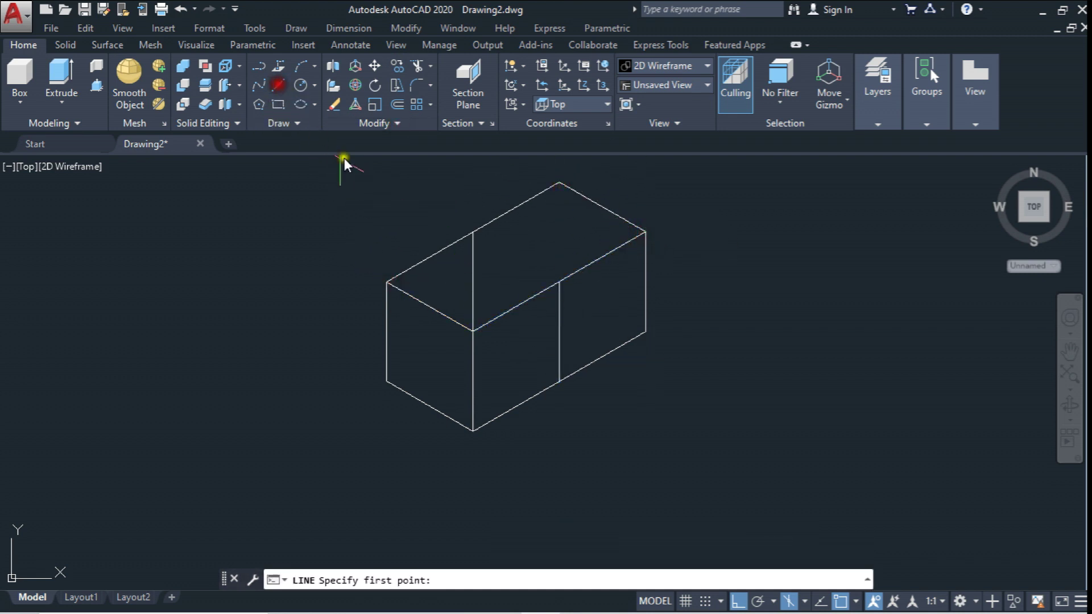
click(477, 233)
click(564, 278)
key(Escape)
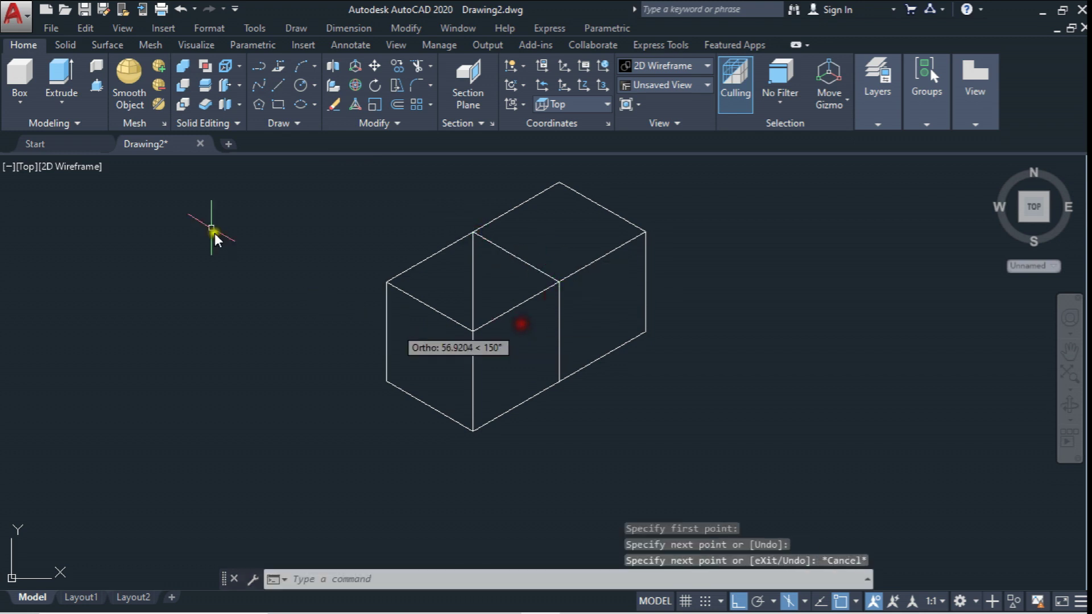
click(280, 90)
click(477, 339)
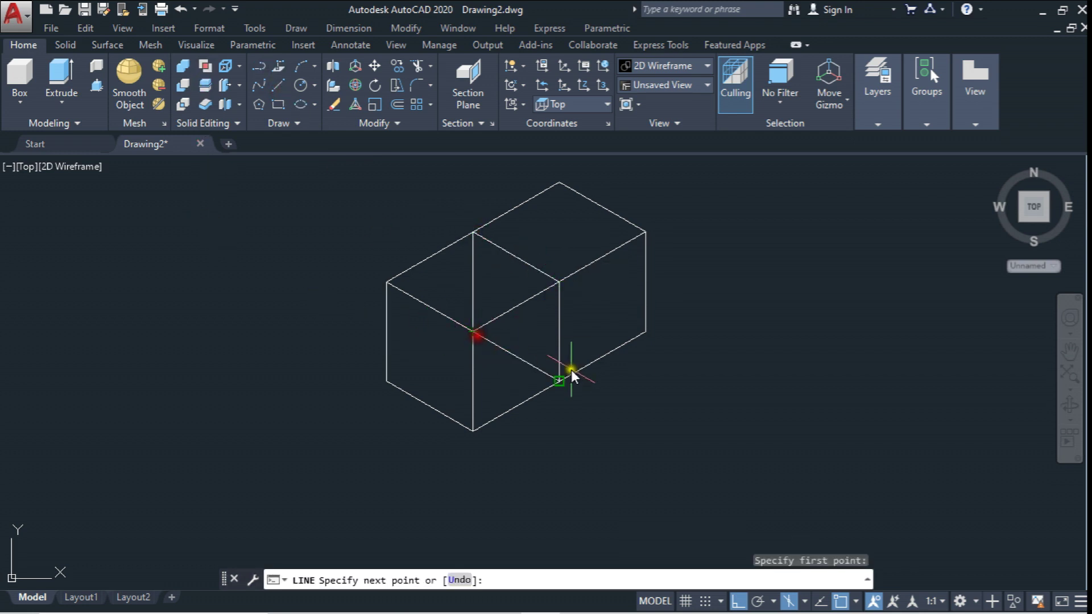
click(571, 375)
key(Escape)
middle_drag(462, 336, 460, 324)
Step: Draw a diagonal from the face's upper corner to its bottom corner
click(278, 88)
click(557, 268)
click(472, 417)
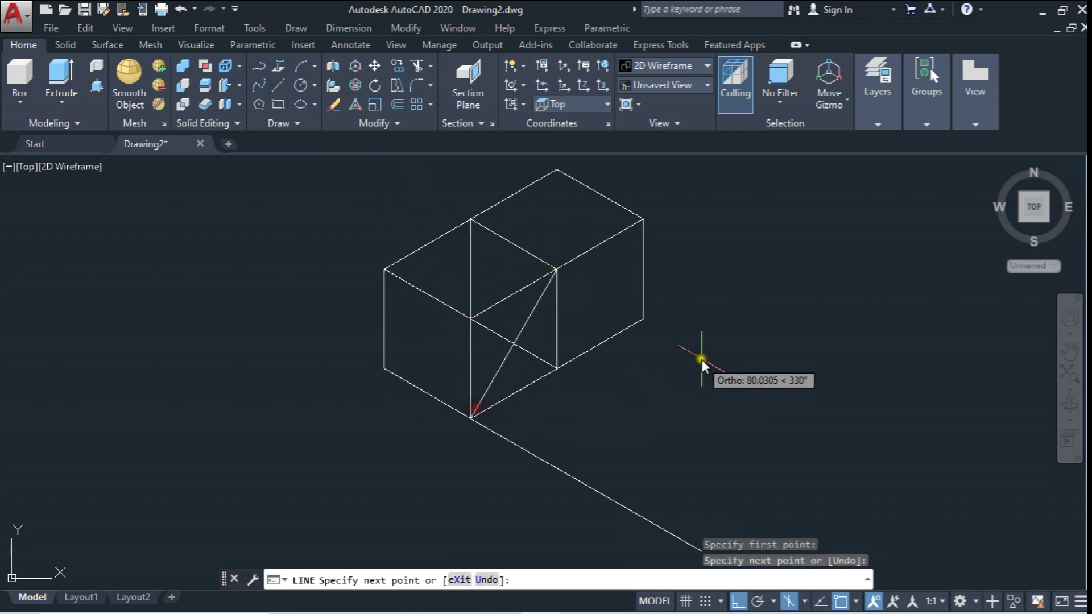
key(Escape)
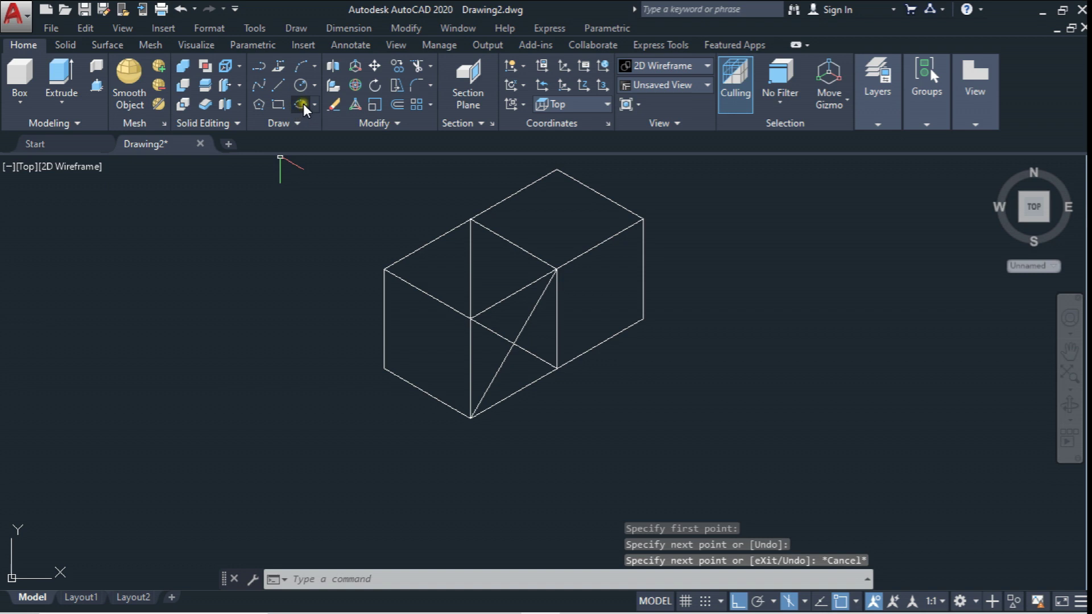
Step: Cancel a wrongly oriented isocircle and switch to the Right isometric plane
click(316, 105)
click(291, 159)
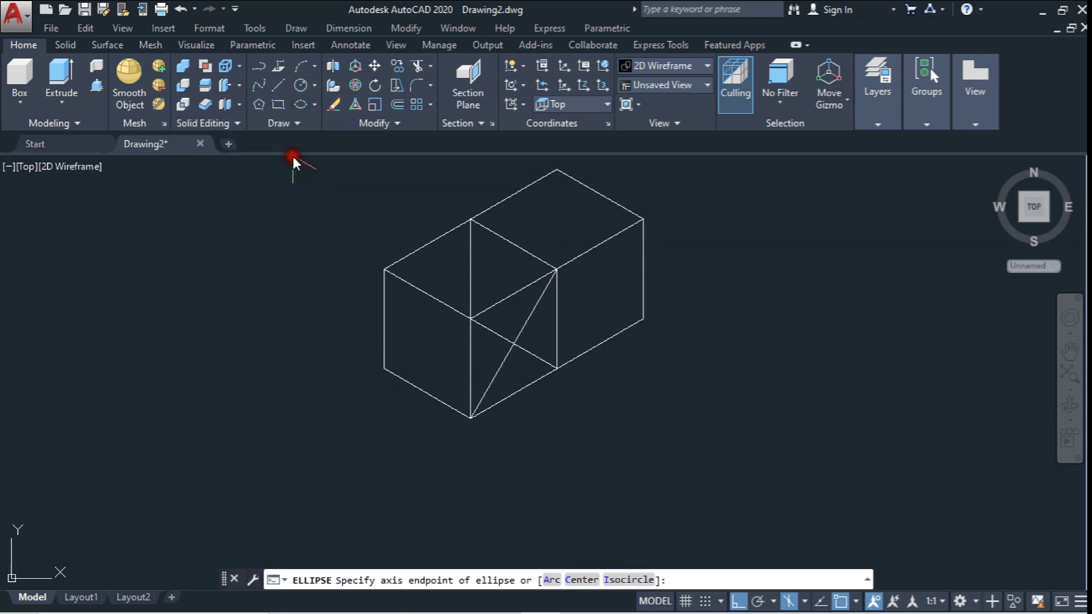
click(625, 581)
click(517, 342)
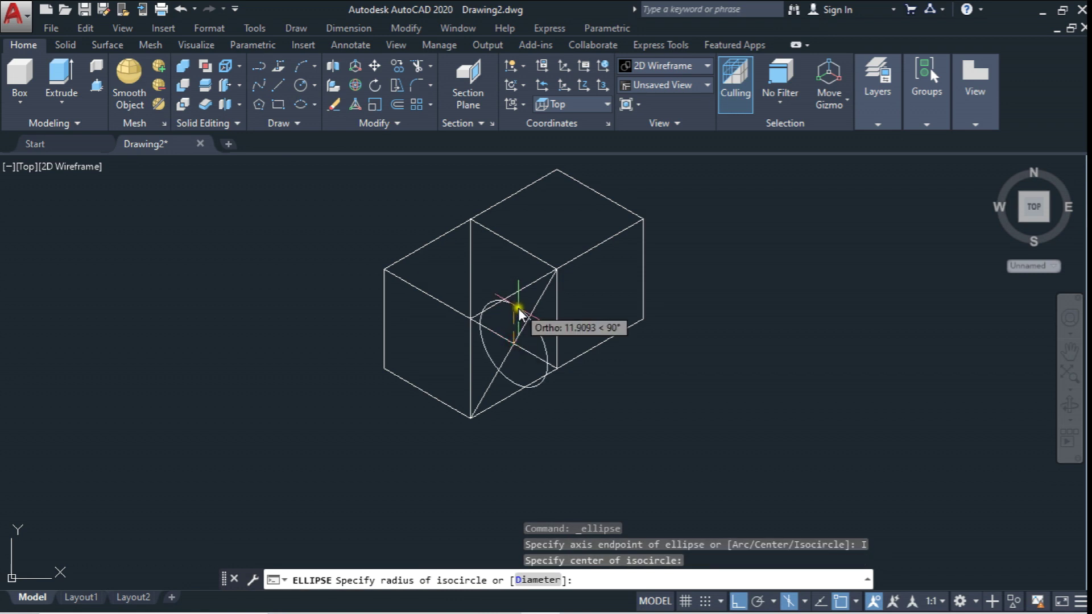
key(Escape)
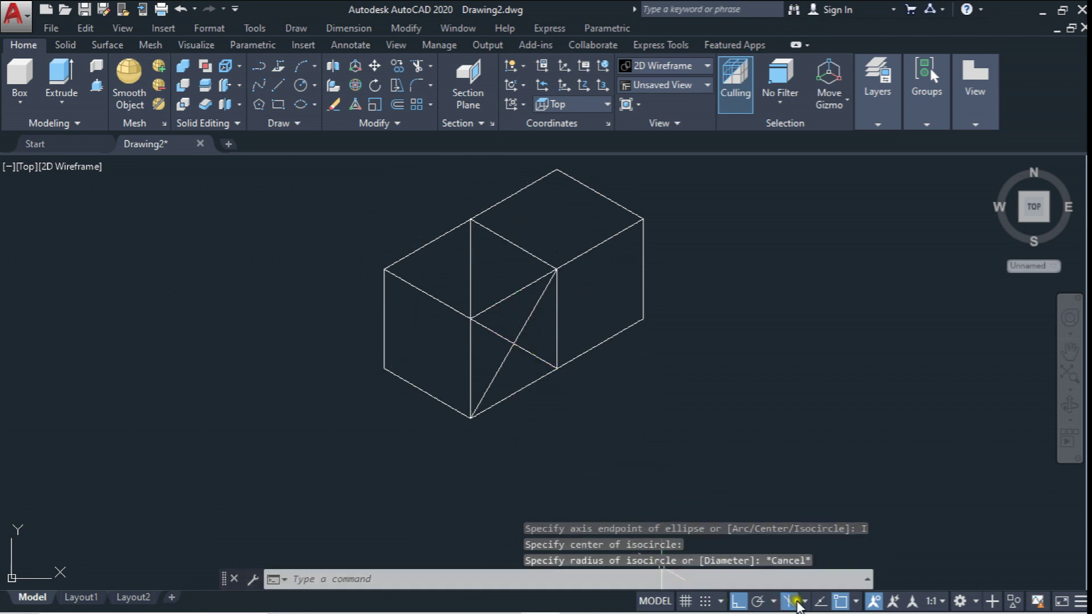
click(803, 604)
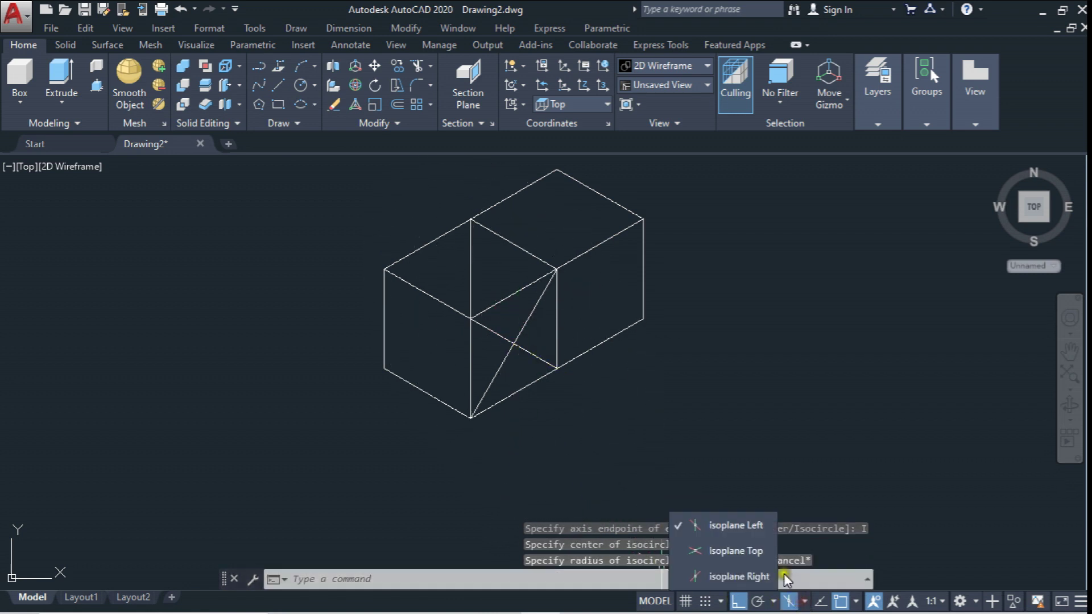
click(715, 578)
key(ctrl+z)
key(ctrl+z)
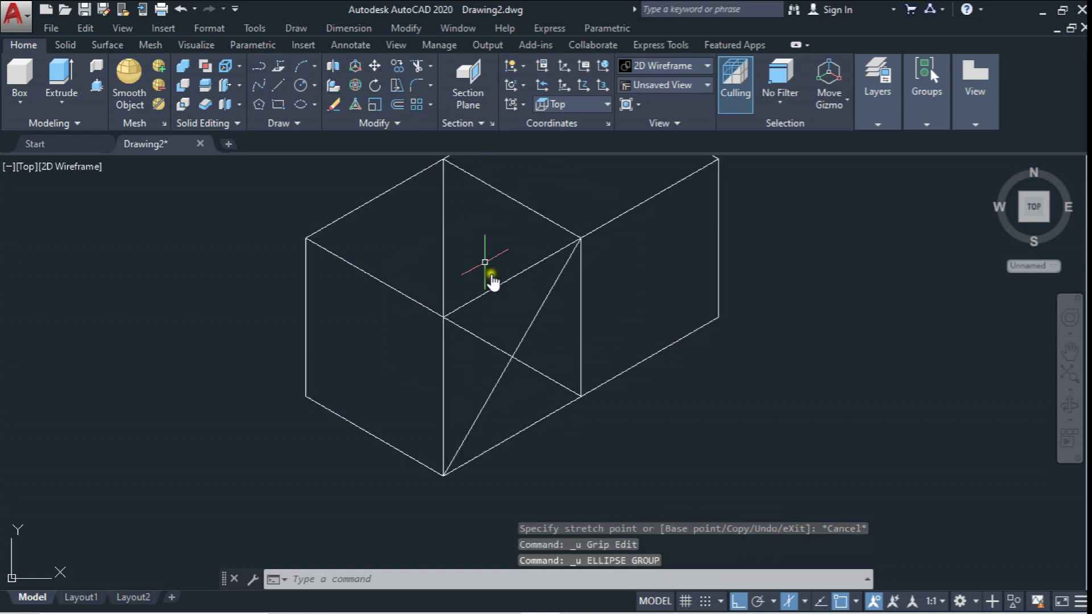
Step: Draw an isocircle centred on the diagonal's midpoint, touching the face edge
click(316, 101)
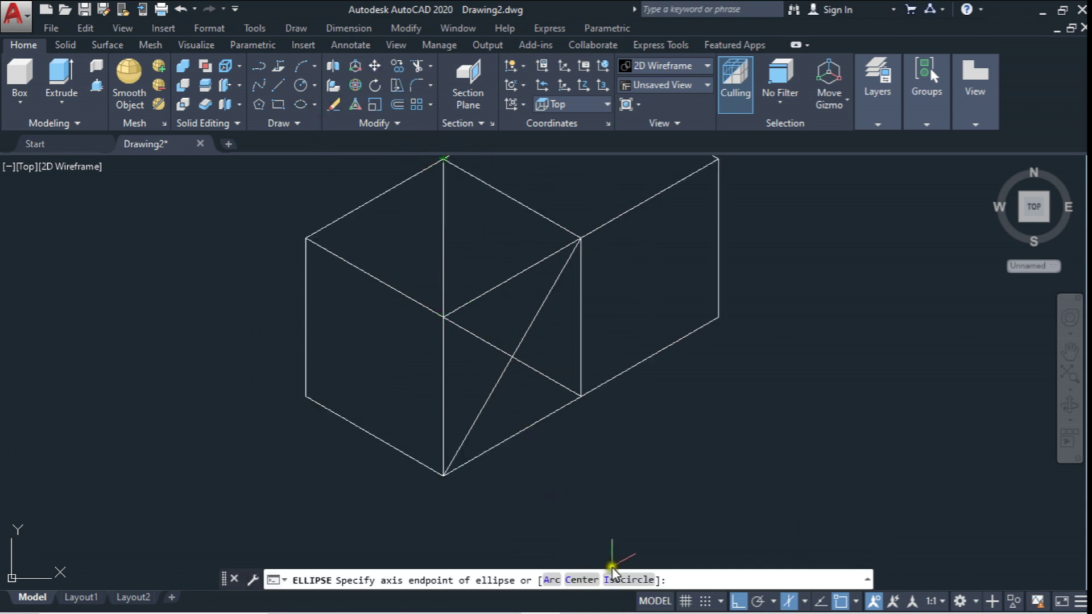
click(630, 579)
click(512, 357)
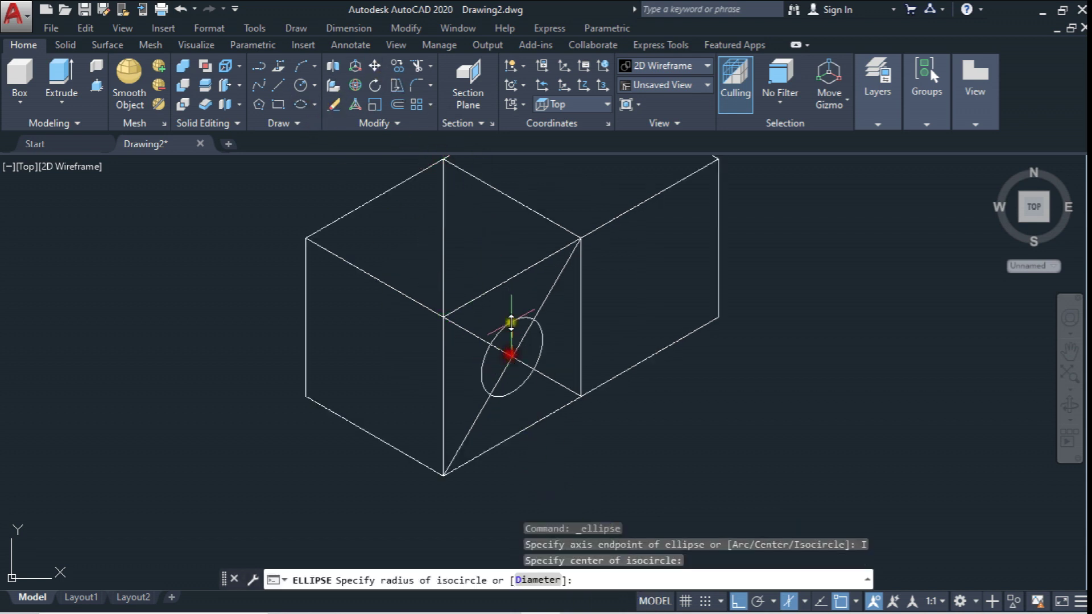
click(446, 400)
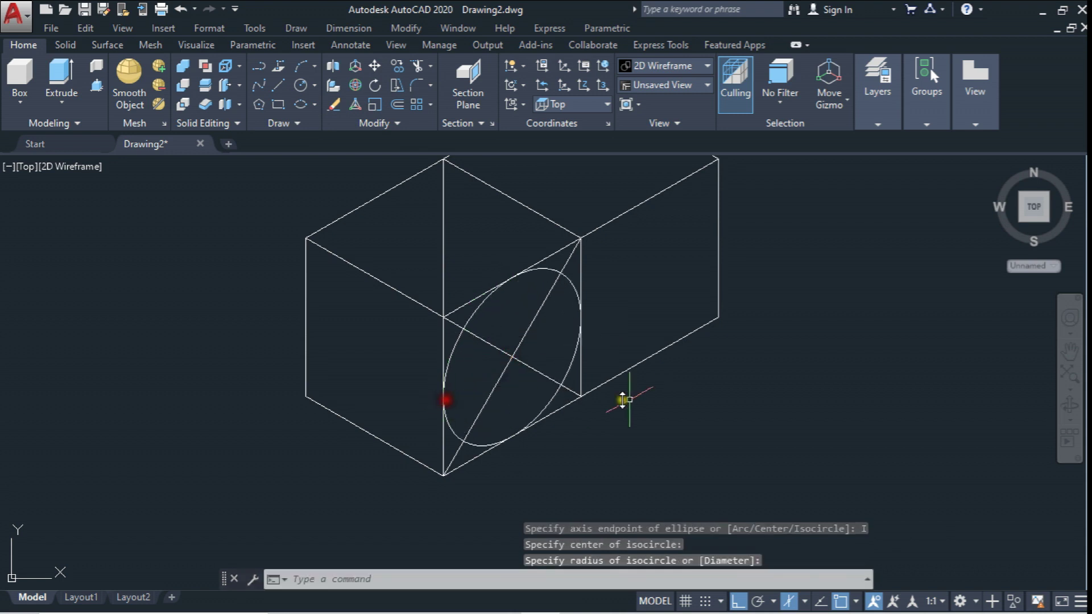
key(Escape)
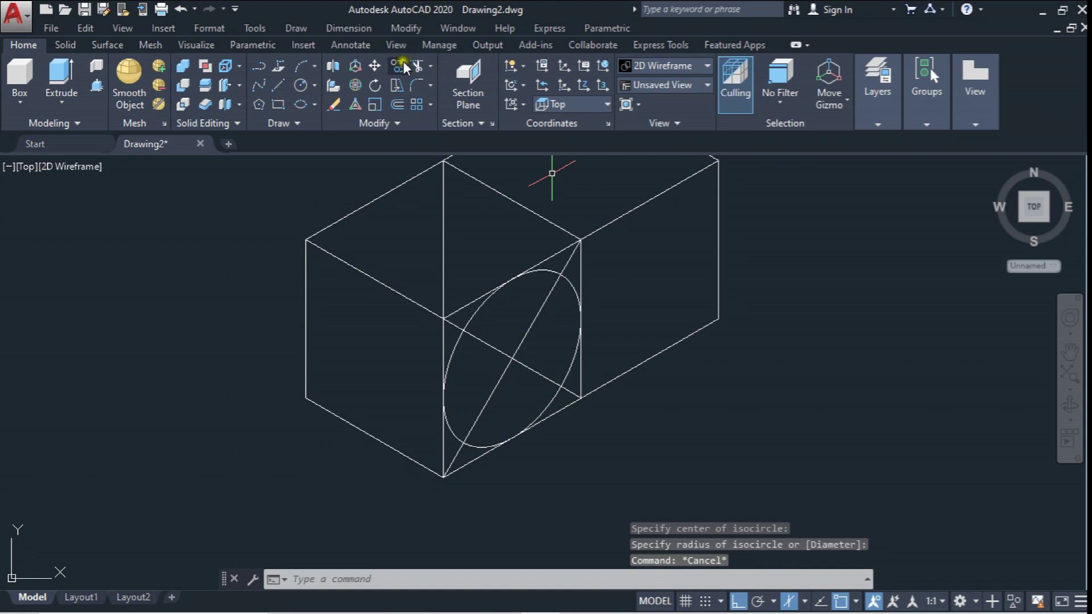
Step: Copy the isocircle from the face corner onto the adjacent left face
click(401, 66)
click(475, 315)
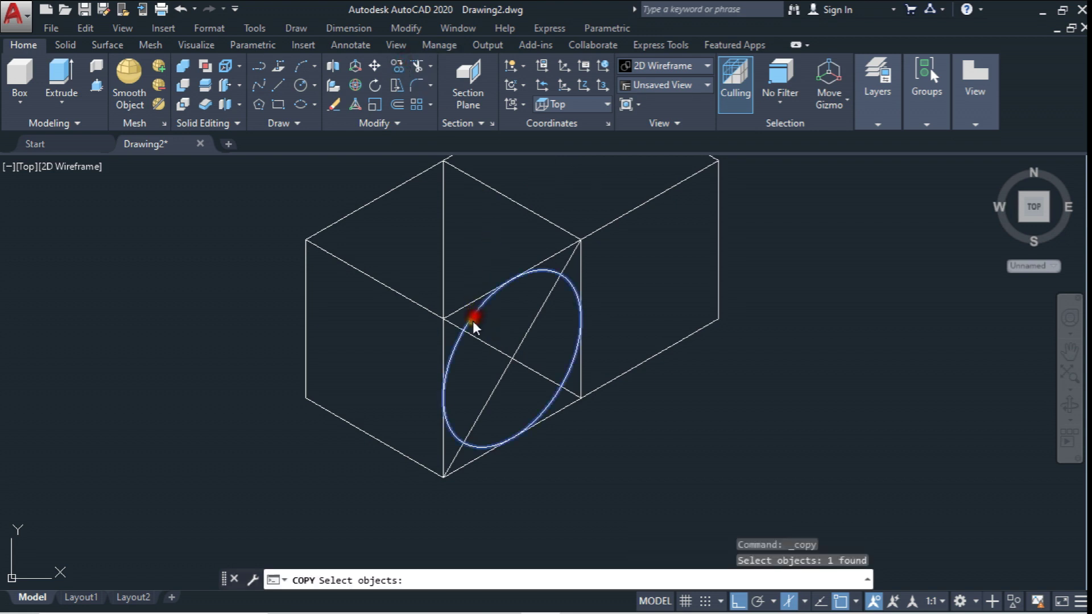
key(Return)
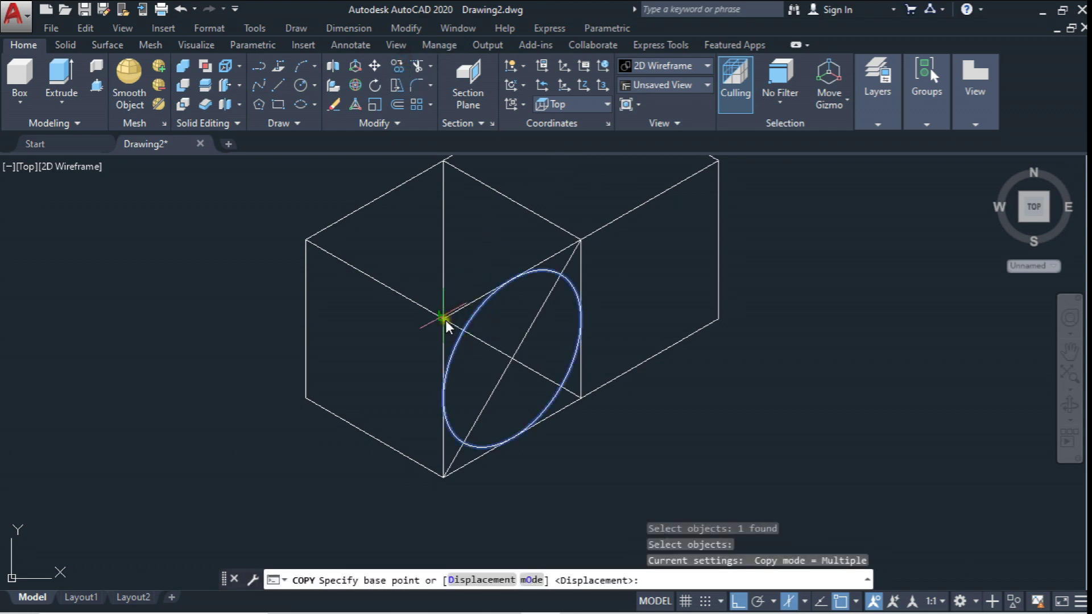
click(446, 321)
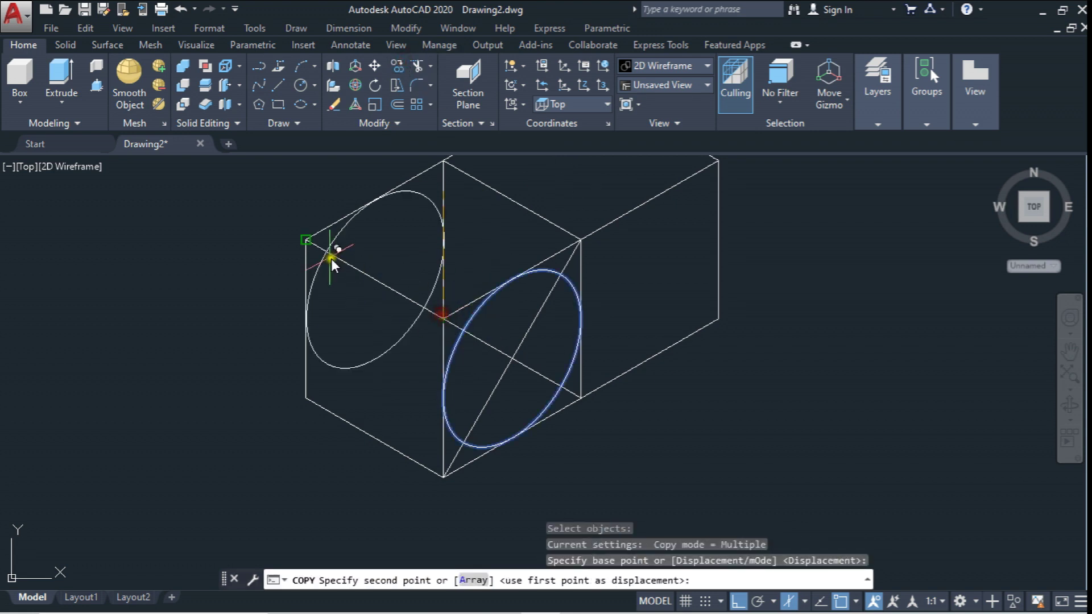
click(306, 241)
middle_drag(551, 267, 549, 341)
key(Escape)
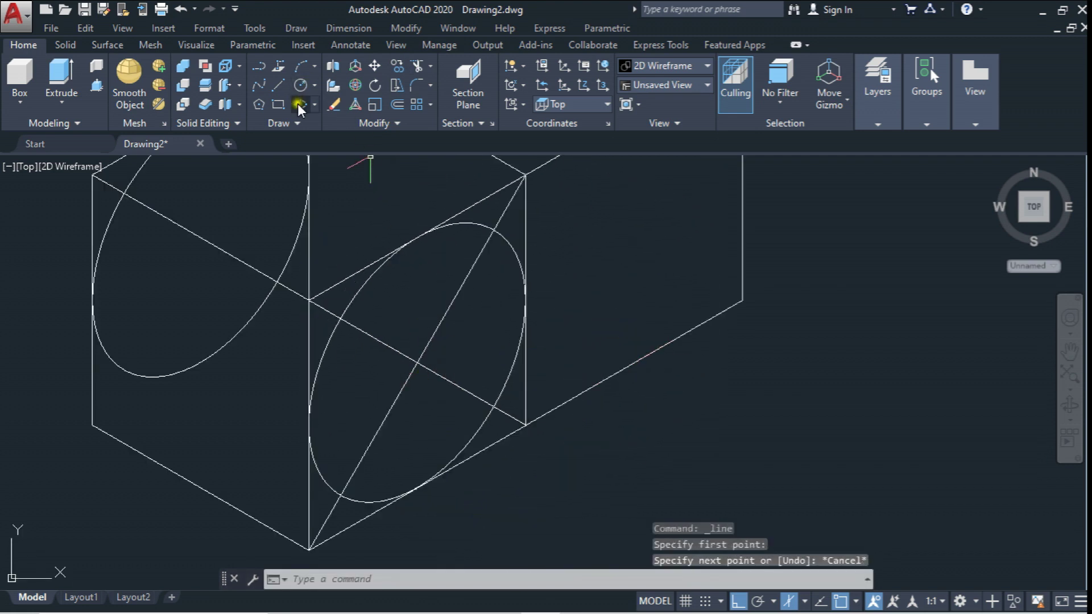
Step: Draw a 15-diameter isometric circle at the centre of the face
click(300, 105)
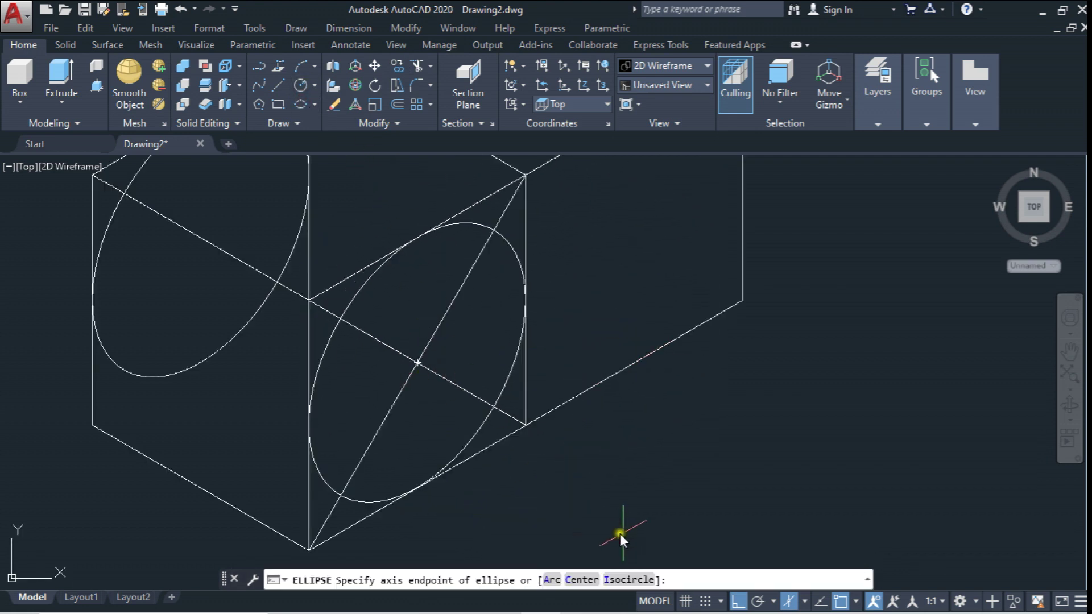
click(622, 578)
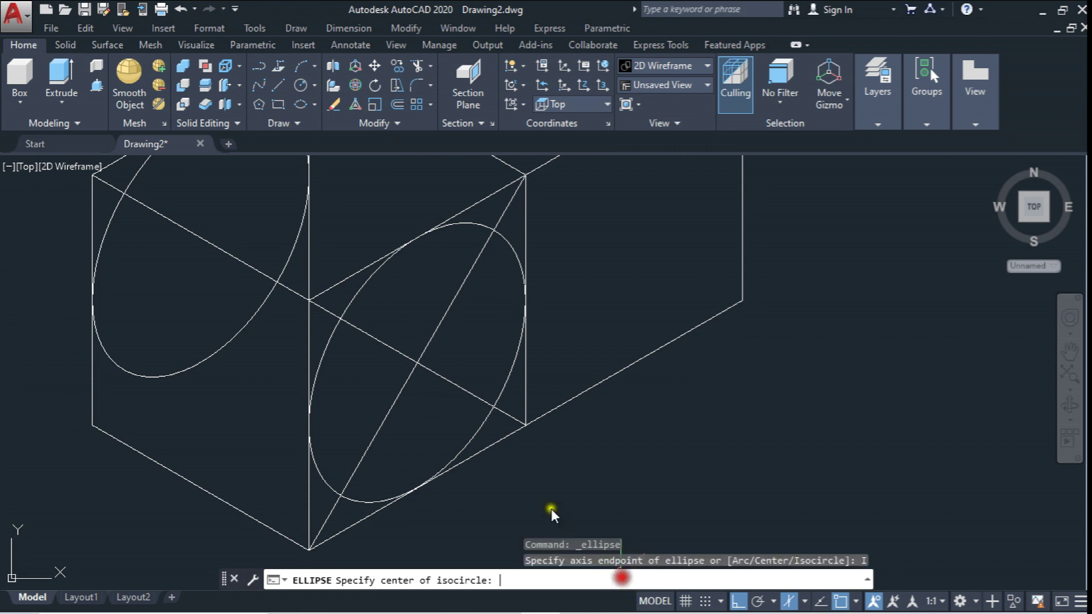
click(414, 361)
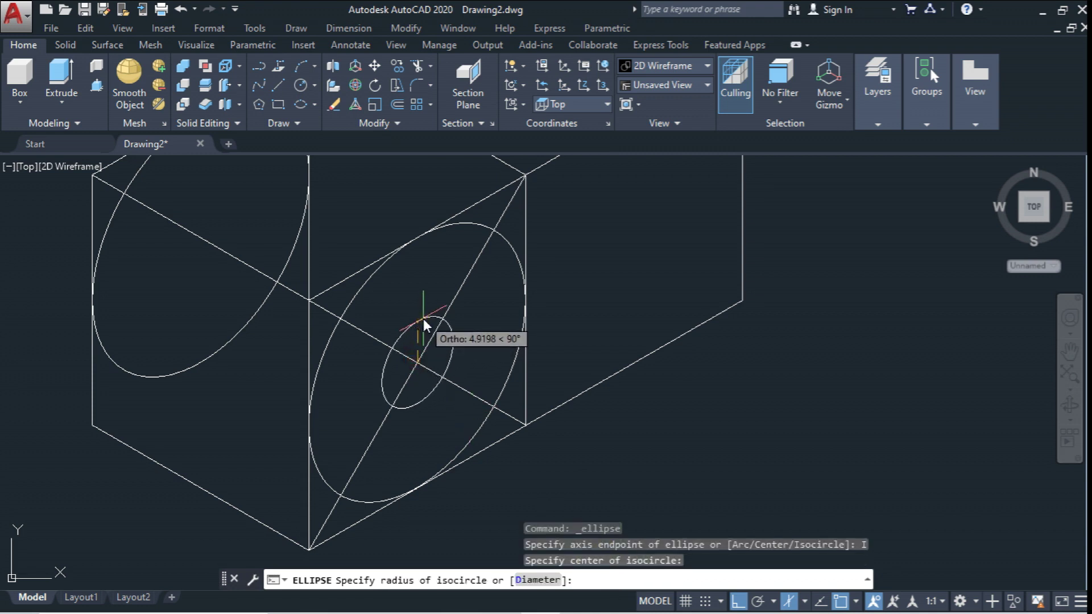
text(d)
key(Return)
text(15)
key(Return)
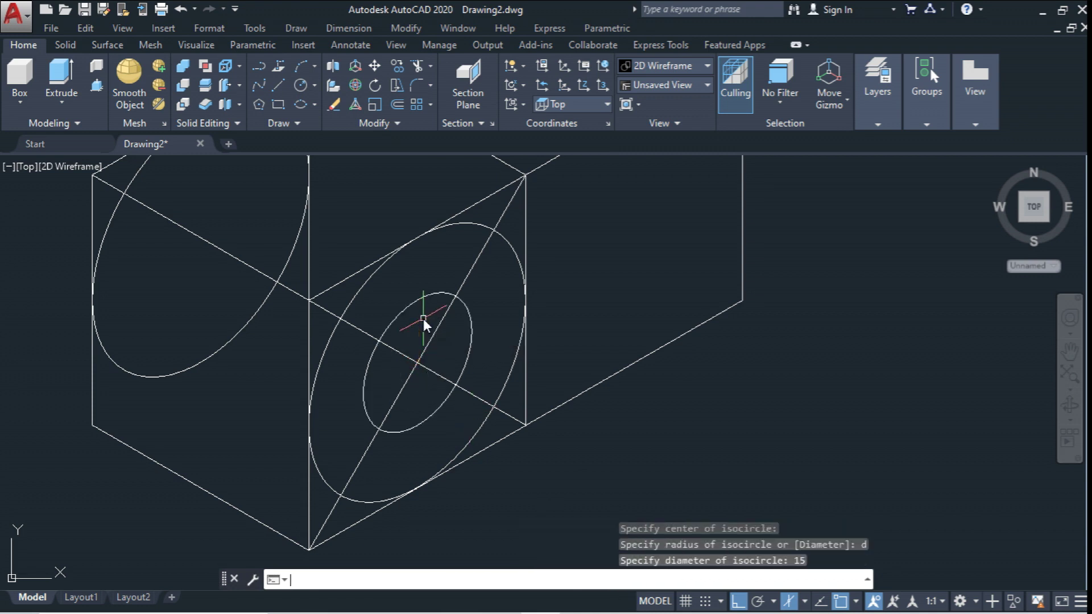
key(Escape)
Step: Copy the small 15-diameter ellipse onto the left face
scroll(423, 318, down, 3)
scroll(411, 279, up, 2)
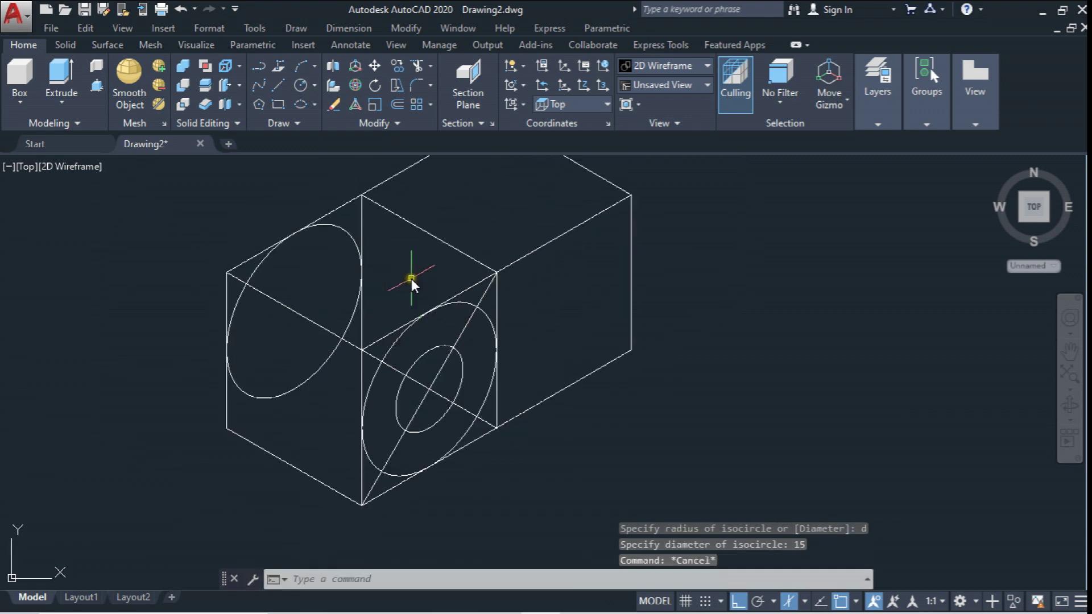
click(397, 66)
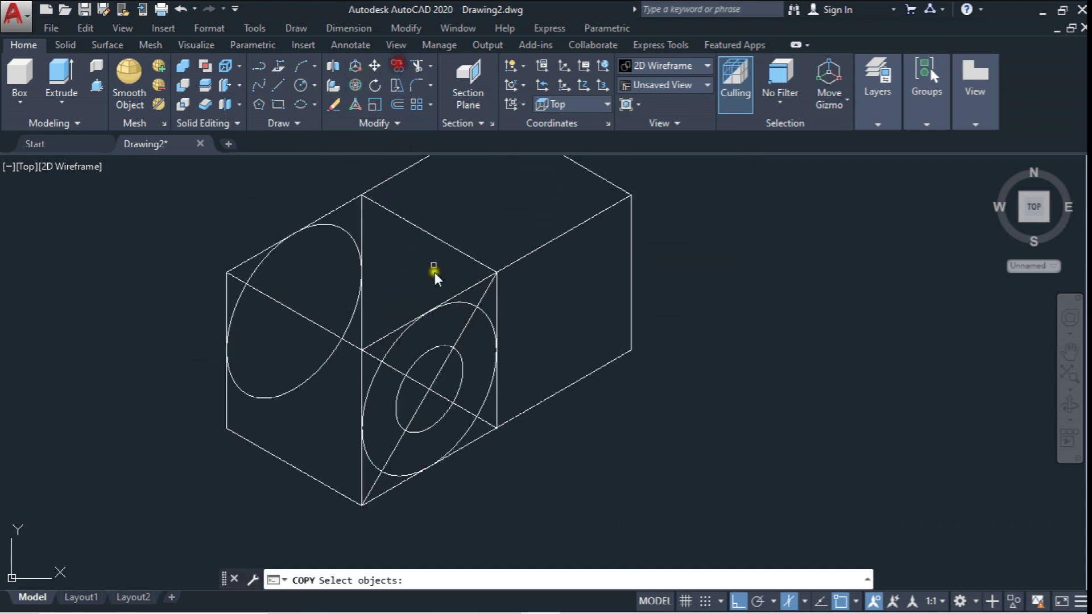
click(462, 382)
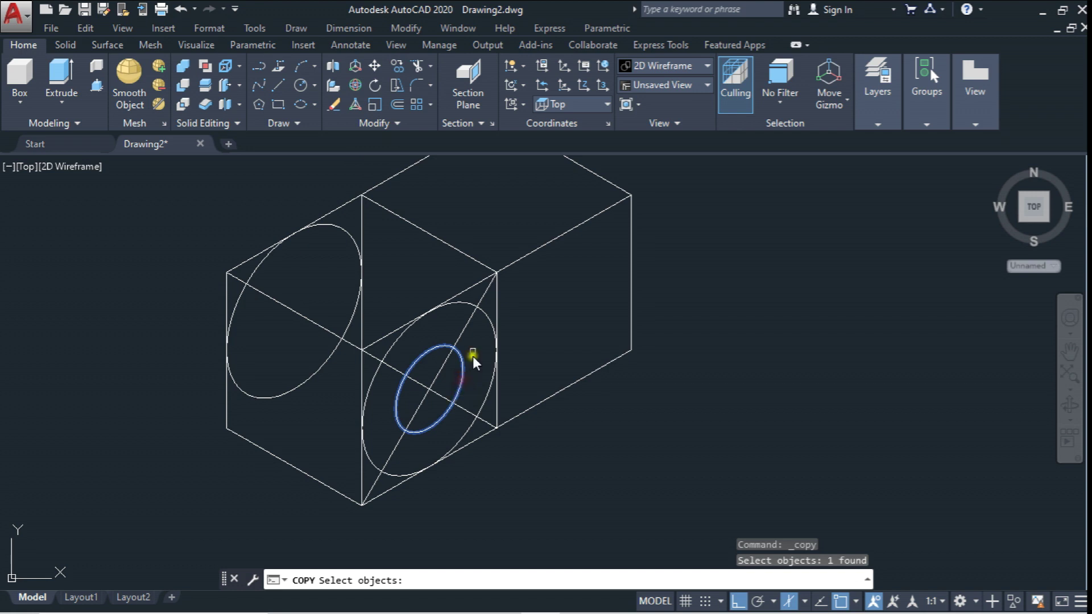
key(Return)
click(493, 293)
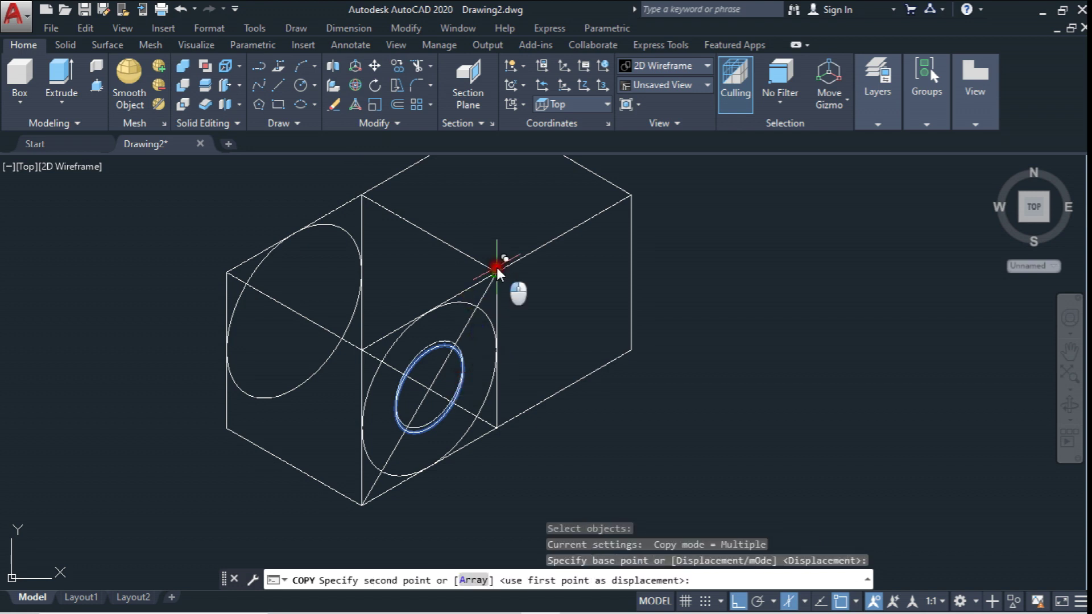
click(362, 196)
key(Escape)
Step: Draw a diagonal from the top face corner to the lower-left corner of the left face
scroll(501, 348, down, 1)
scroll(500, 352, down, 1)
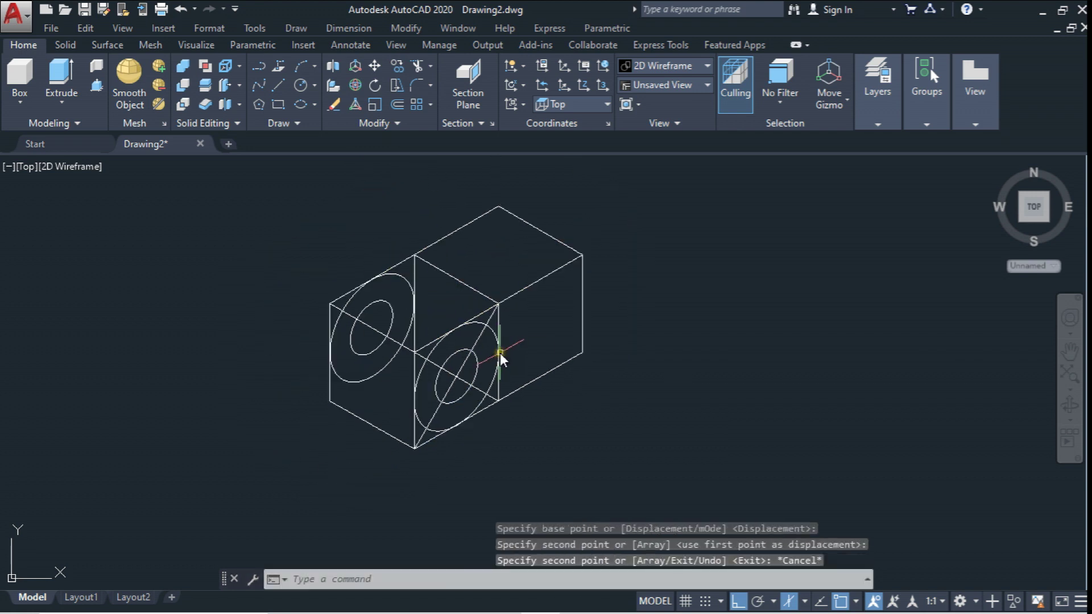
scroll(468, 314, up, 2)
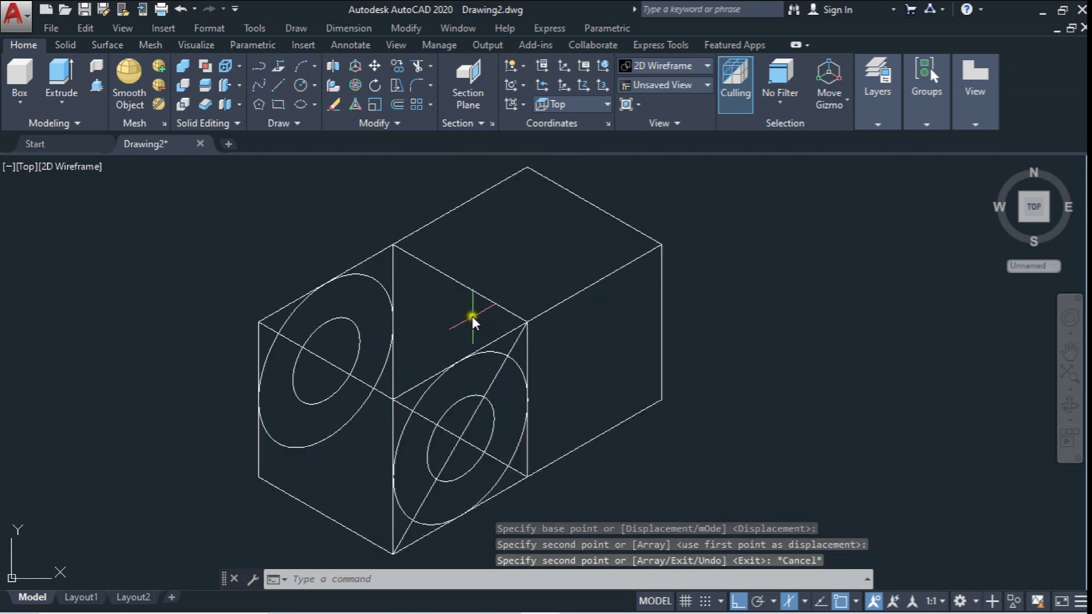
middle_drag(324, 342, 320, 318)
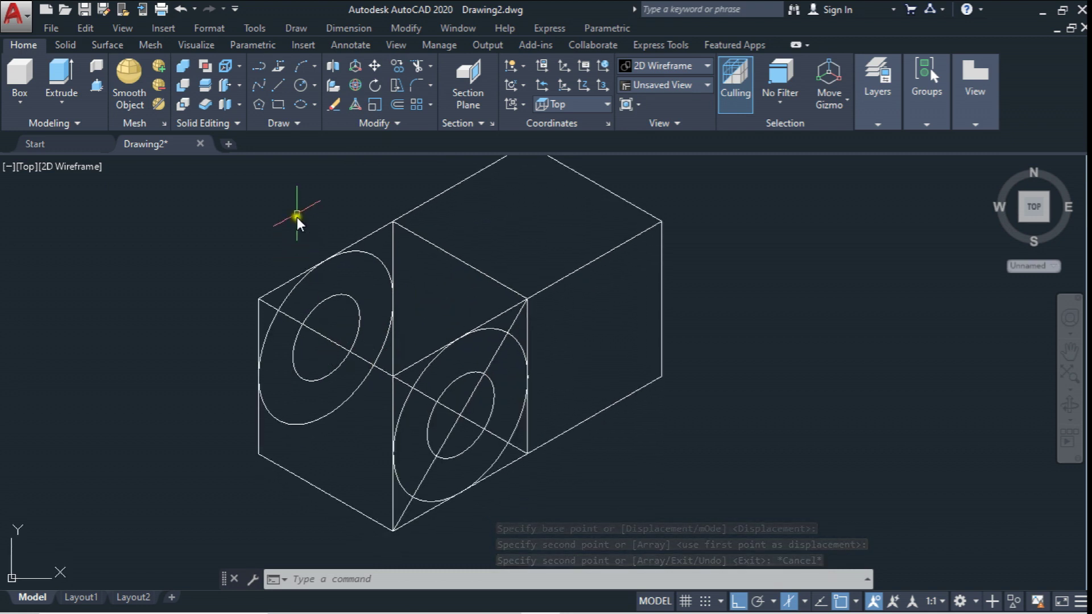
click(283, 85)
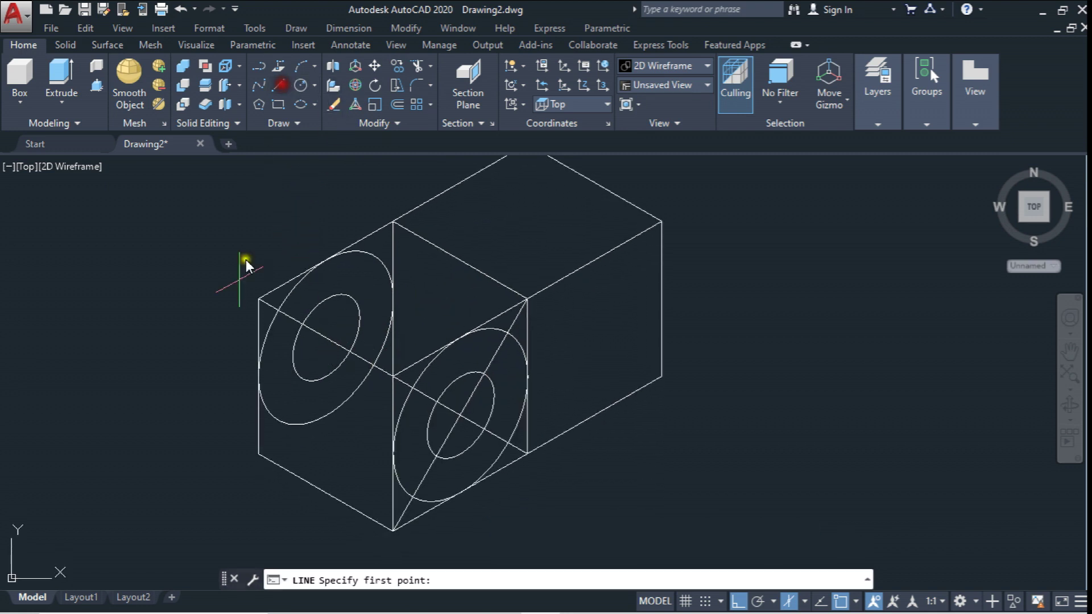
click(262, 402)
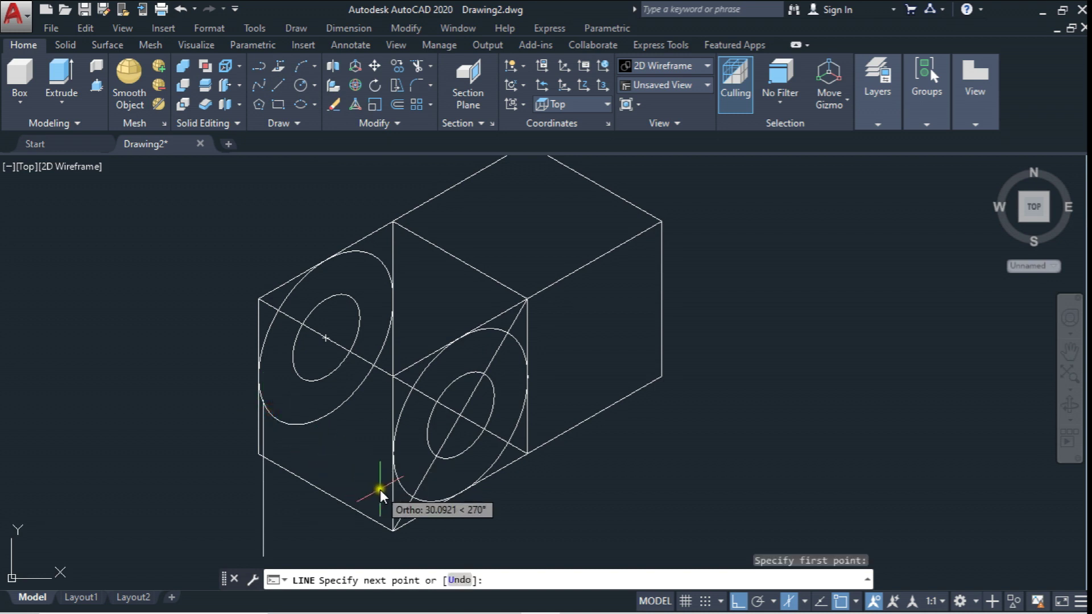
click(279, 85)
click(406, 223)
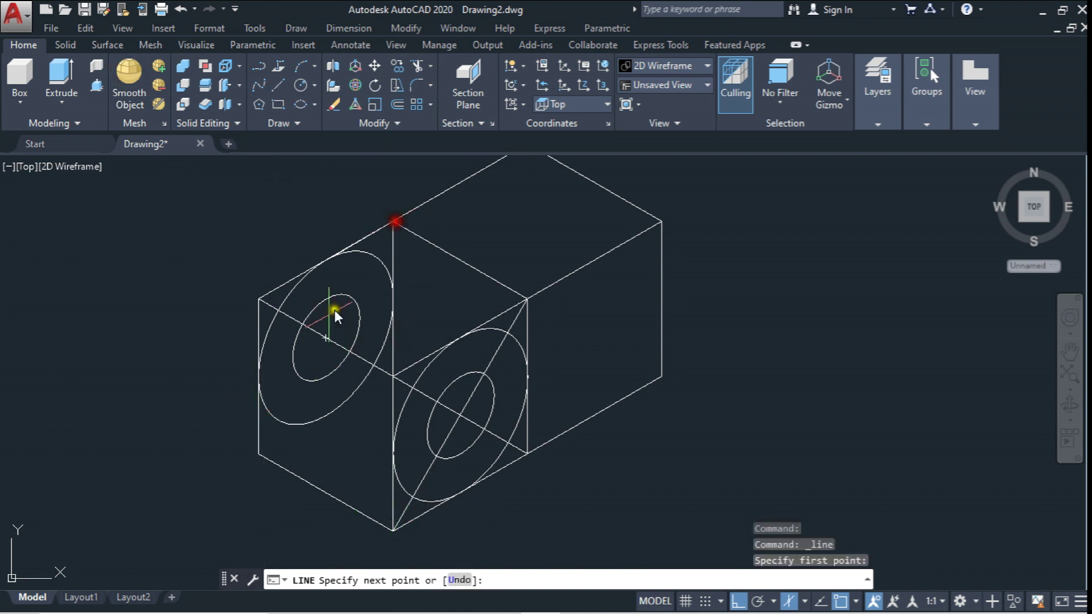
click(262, 455)
key(Escape)
Step: Draw a diagonal across the right face from the bottom box corner
click(281, 88)
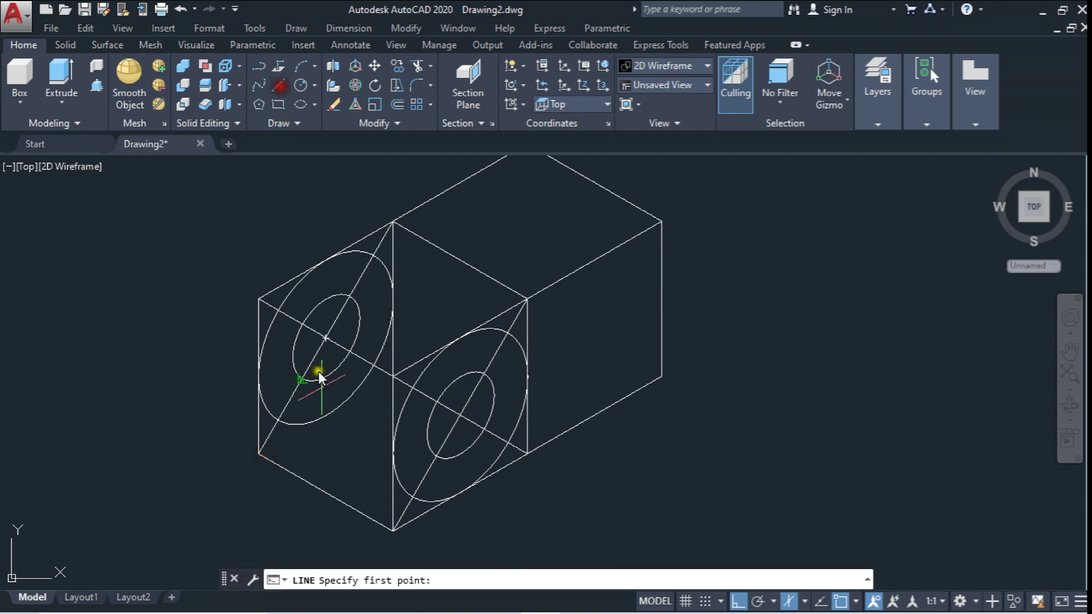
click(410, 499)
click(278, 420)
key(Escape)
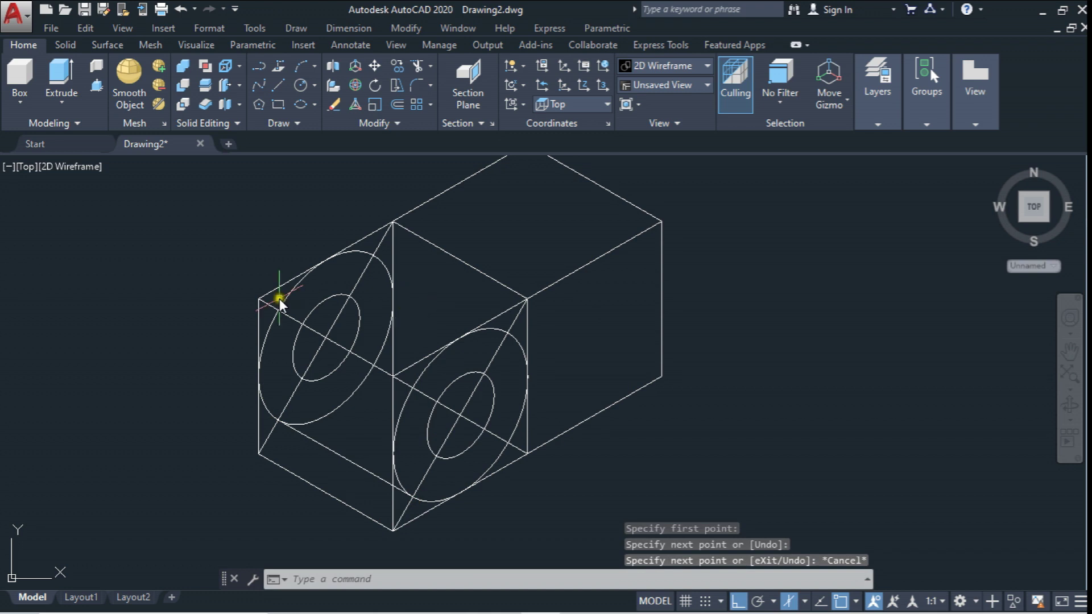
Step: Trim the edge segment inside the right circle, using both large circles as cutting edges
click(417, 65)
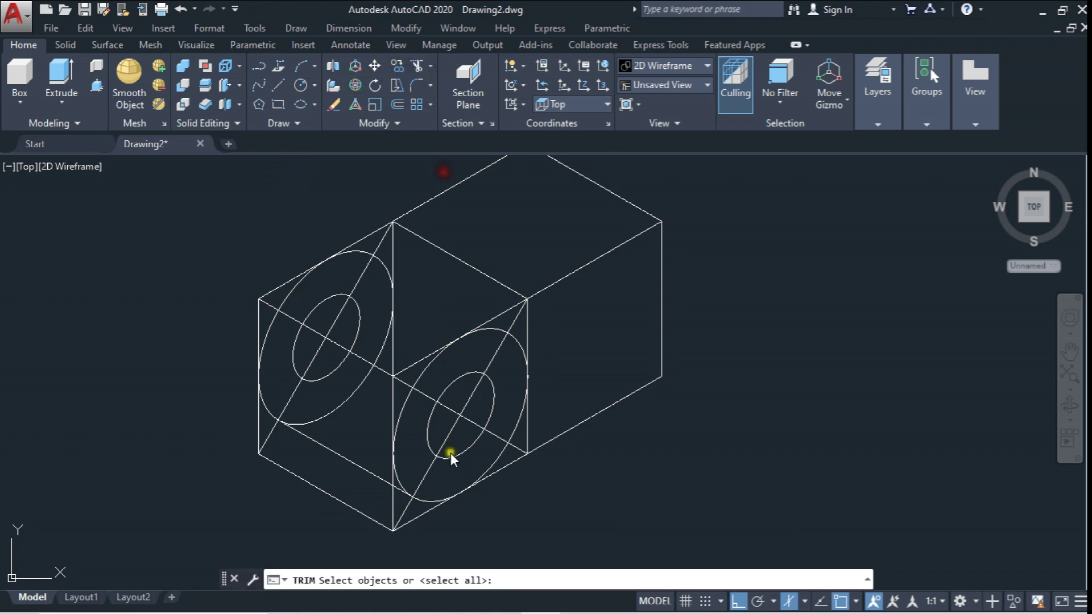
click(407, 404)
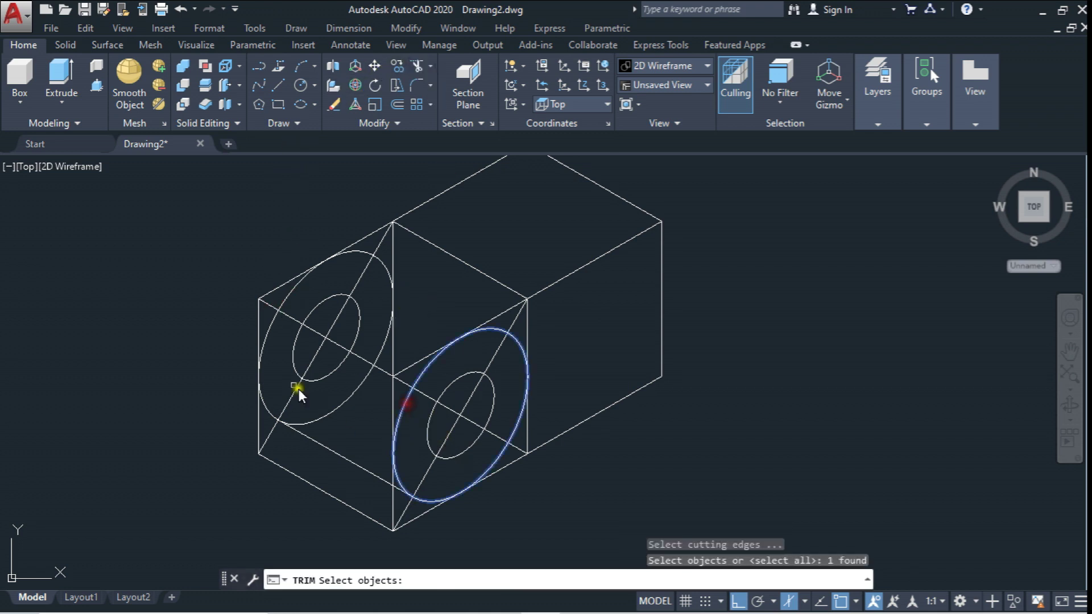
click(264, 344)
right_click(274, 350)
right_click(274, 288)
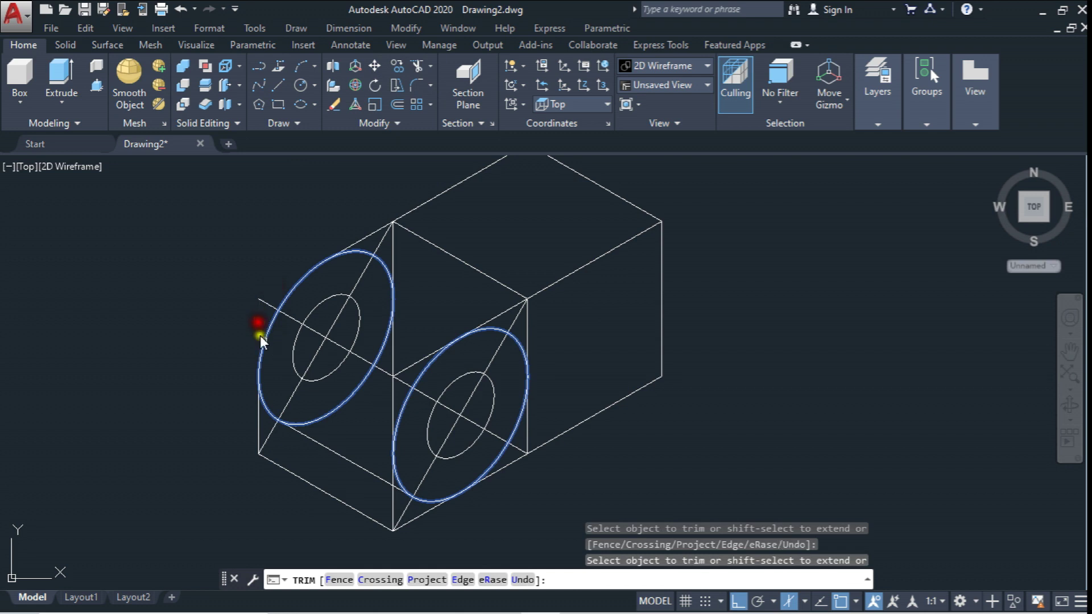
click(394, 405)
key(Escape)
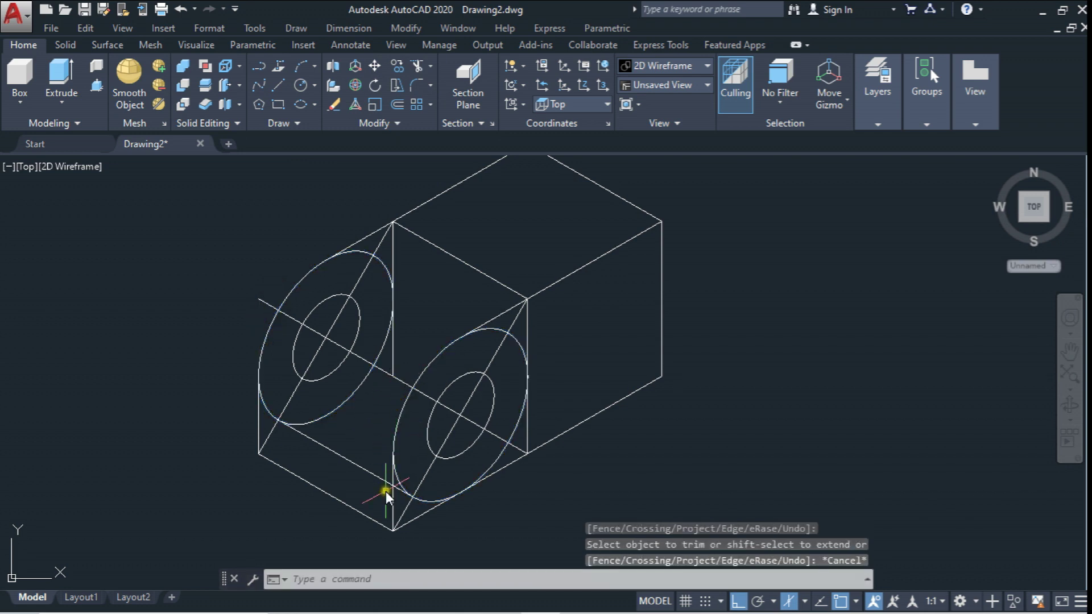
Step: Erase the left vertical edge, a leftover segment, and both face diagonals
middle_drag(386, 491, 386, 464)
scroll(318, 421, up, 3)
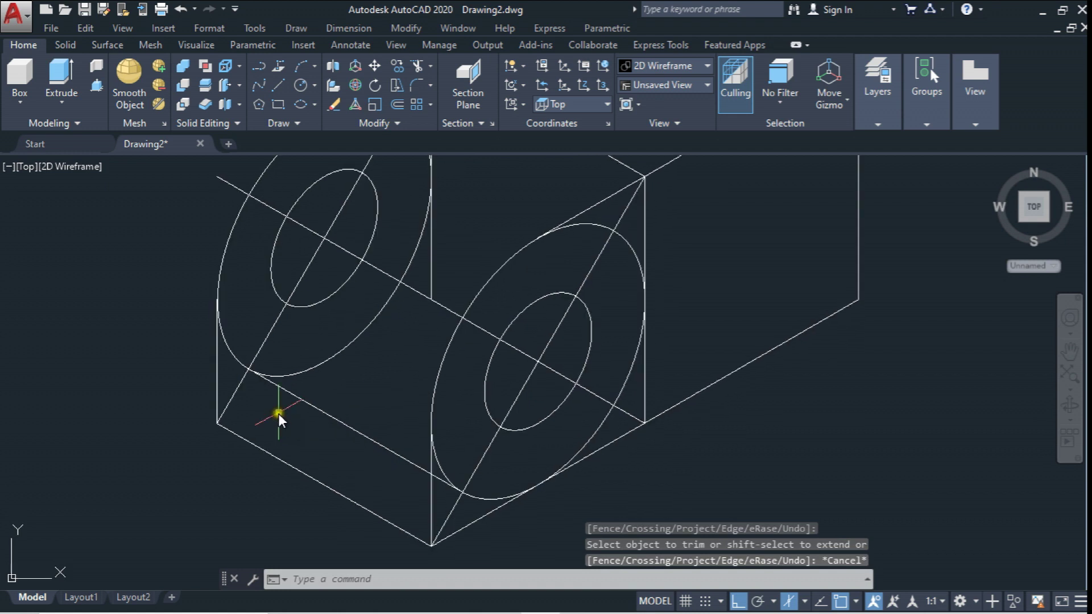
click(216, 364)
key(Delete)
click(431, 492)
key(Delete)
click(453, 510)
key(Delete)
click(227, 401)
key(Delete)
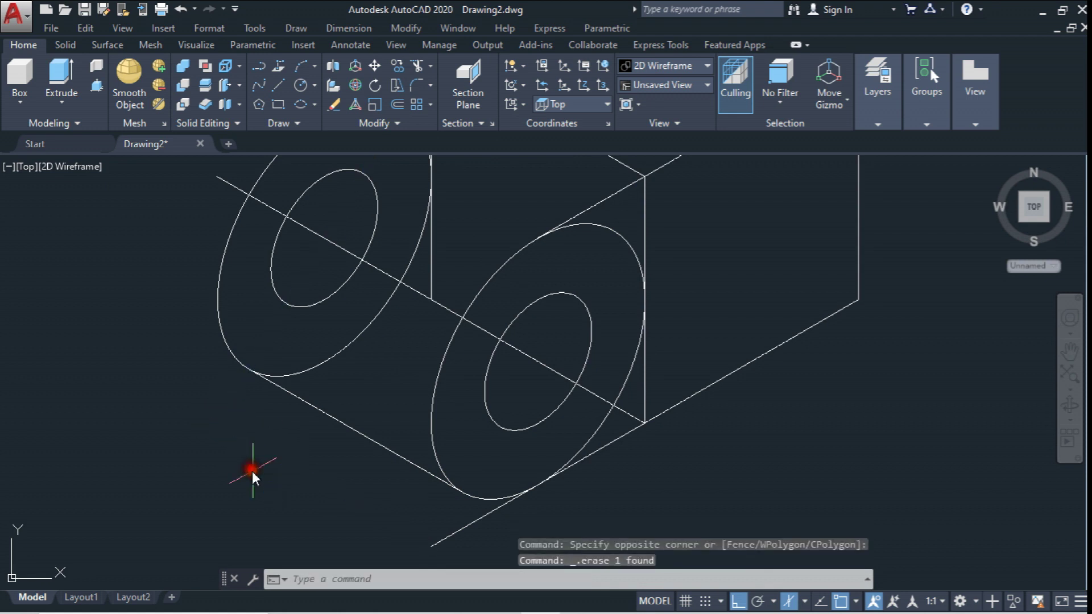
scroll(451, 456, down, 1)
scroll(461, 453, down, 1)
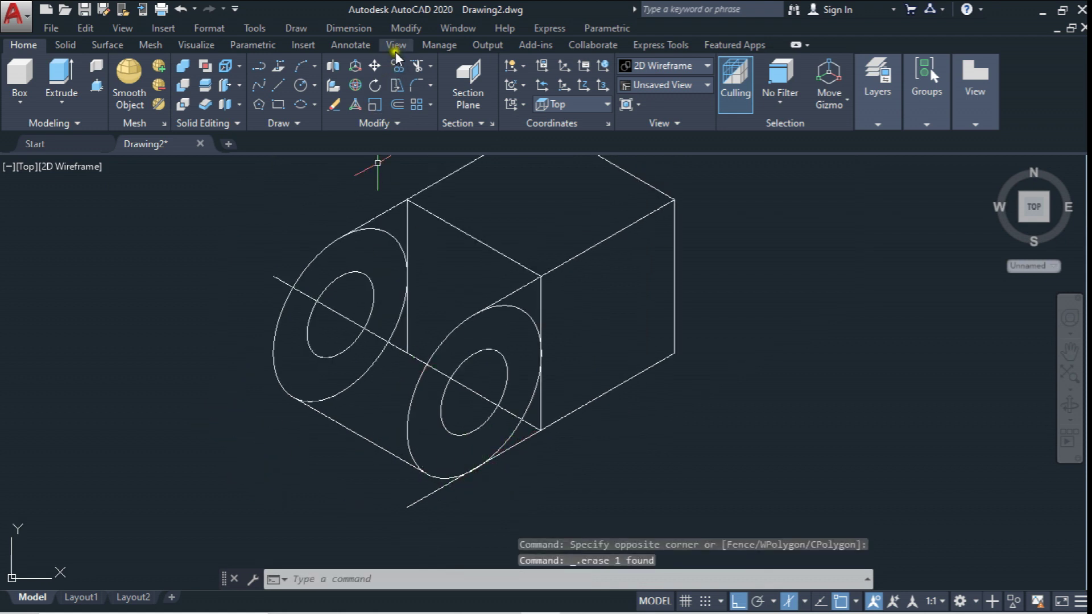
Step: Trim the bottom edge back to the right outer circle
click(415, 66)
click(434, 478)
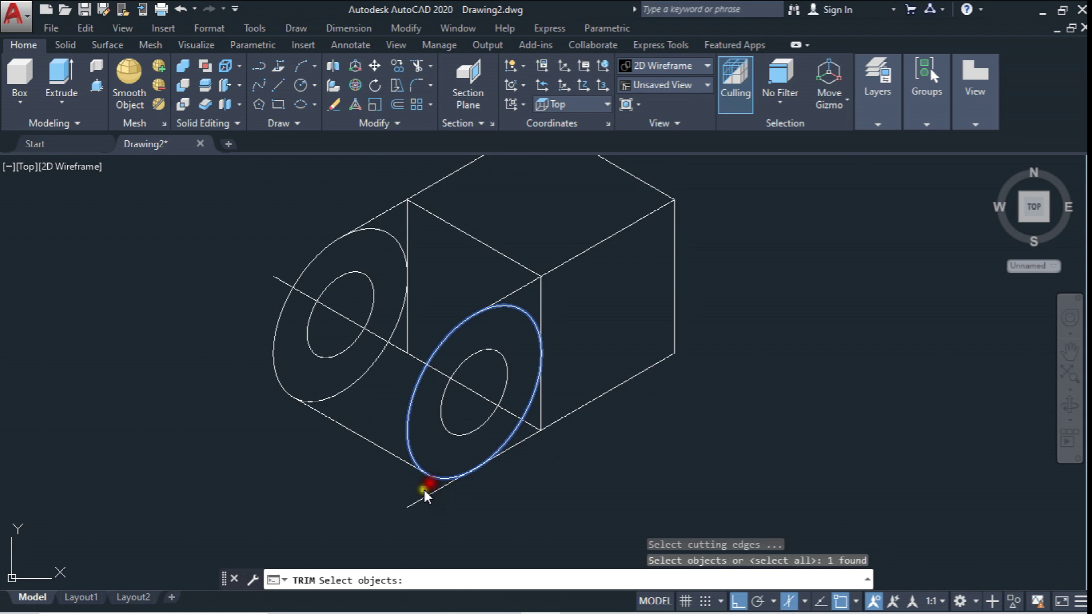
key(Return)
click(422, 496)
key(Escape)
scroll(508, 378, down, 1)
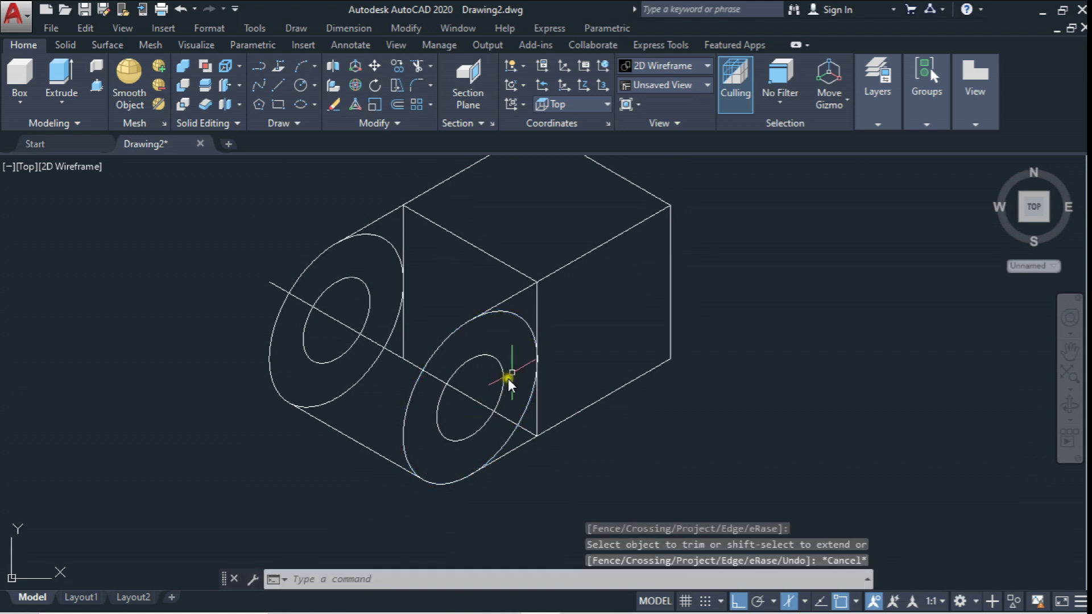
scroll(526, 343, up, 1)
Step: Erase the right-face vertical edge, the edge behind the left circle, and remaining diagonals
click(521, 335)
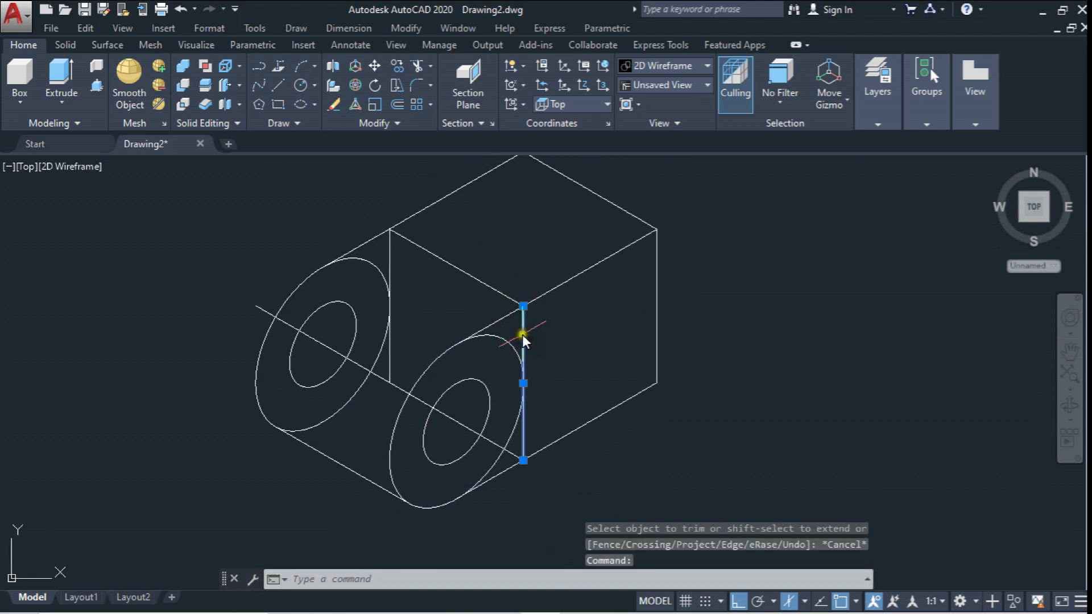
key(Delete)
click(392, 258)
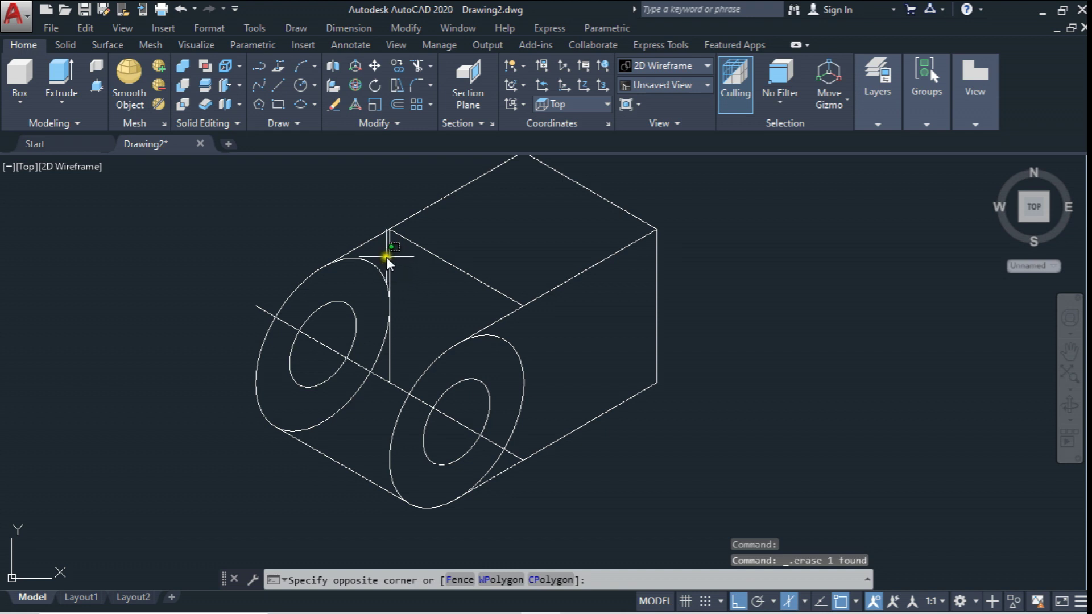
click(385, 252)
key(Delete)
click(393, 381)
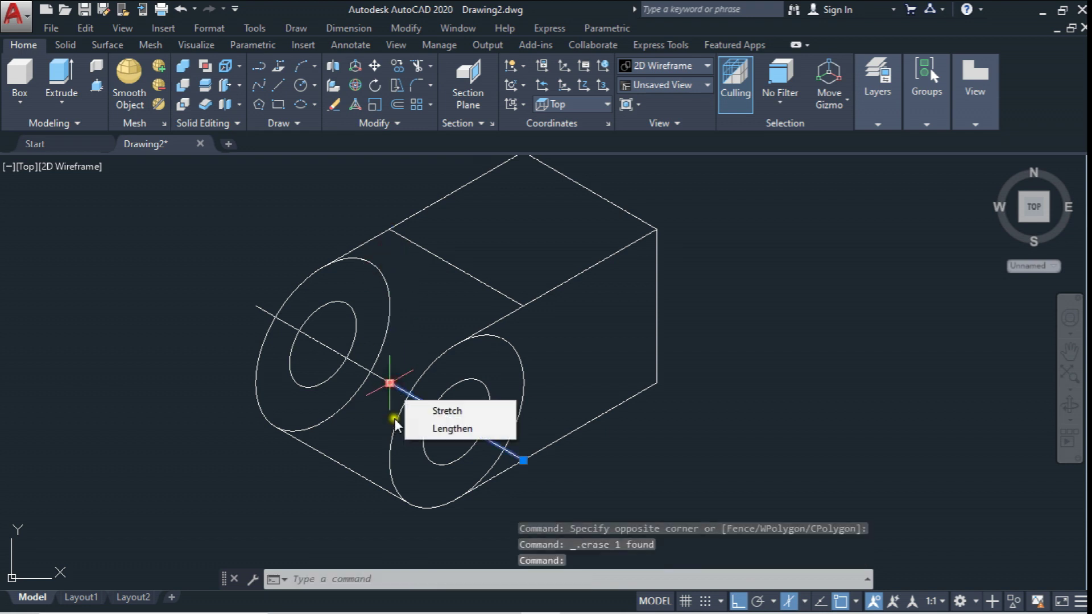
key(Delete)
click(379, 376)
key(Delete)
scroll(375, 397, down, 2)
middle_drag(376, 397, 404, 358)
scroll(405, 358, up, 2)
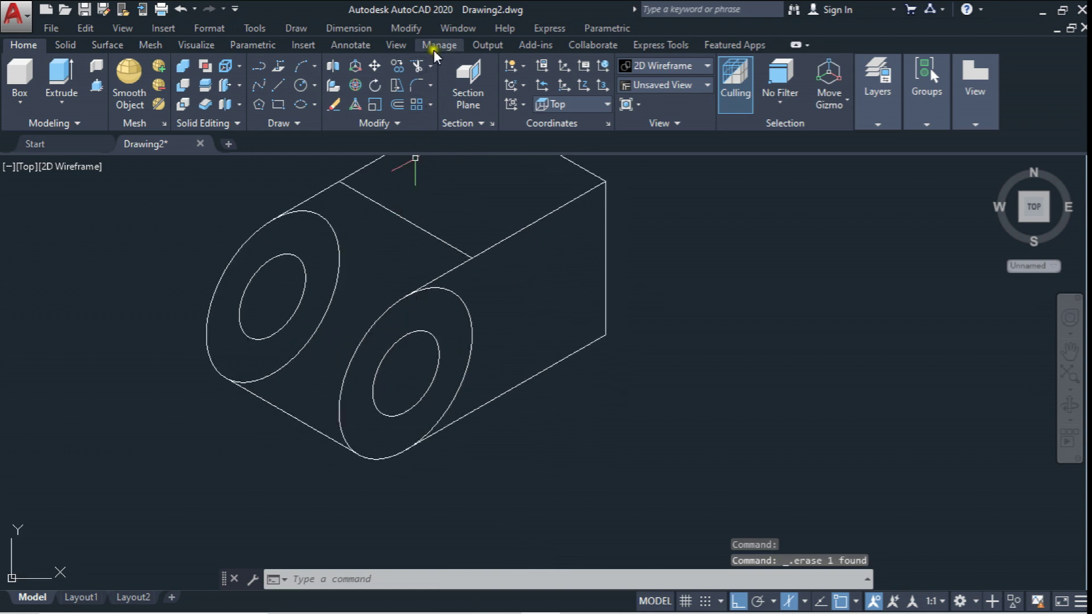
Step: Trim the front outer arc between the two side edges
click(417, 66)
click(557, 429)
click(496, 226)
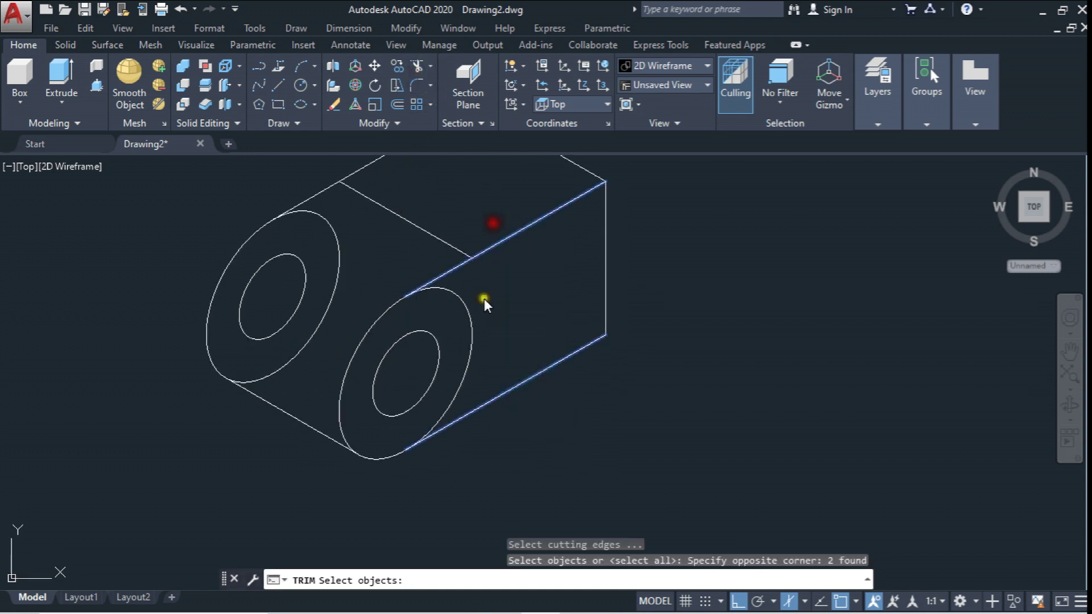
key(Return)
click(470, 310)
middle_drag(469, 309, 472, 329)
key(Escape)
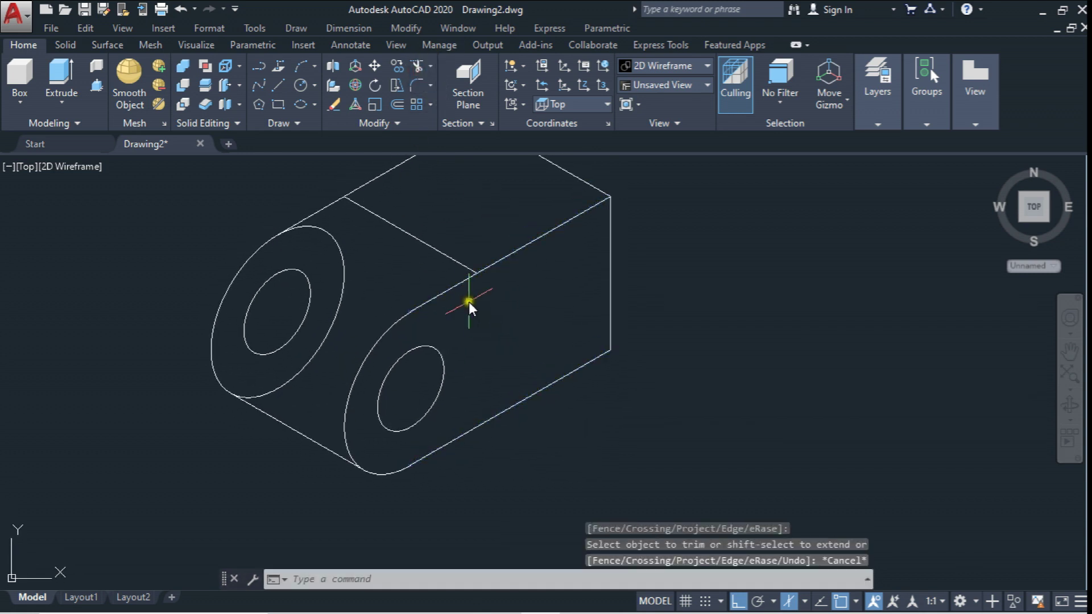
click(460, 265)
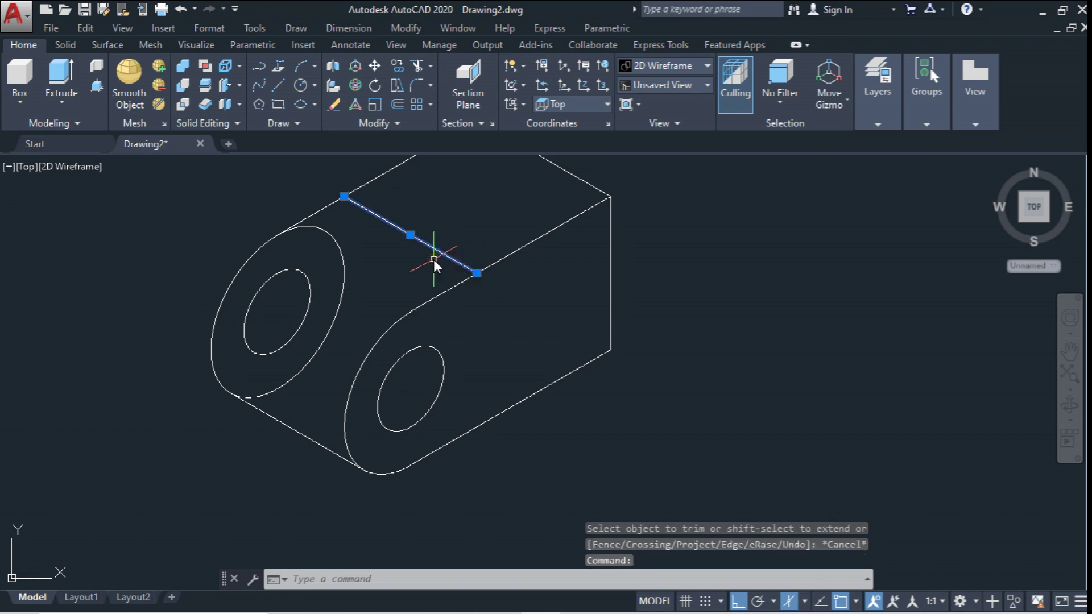
middle_drag(433, 259, 434, 335)
key(Escape)
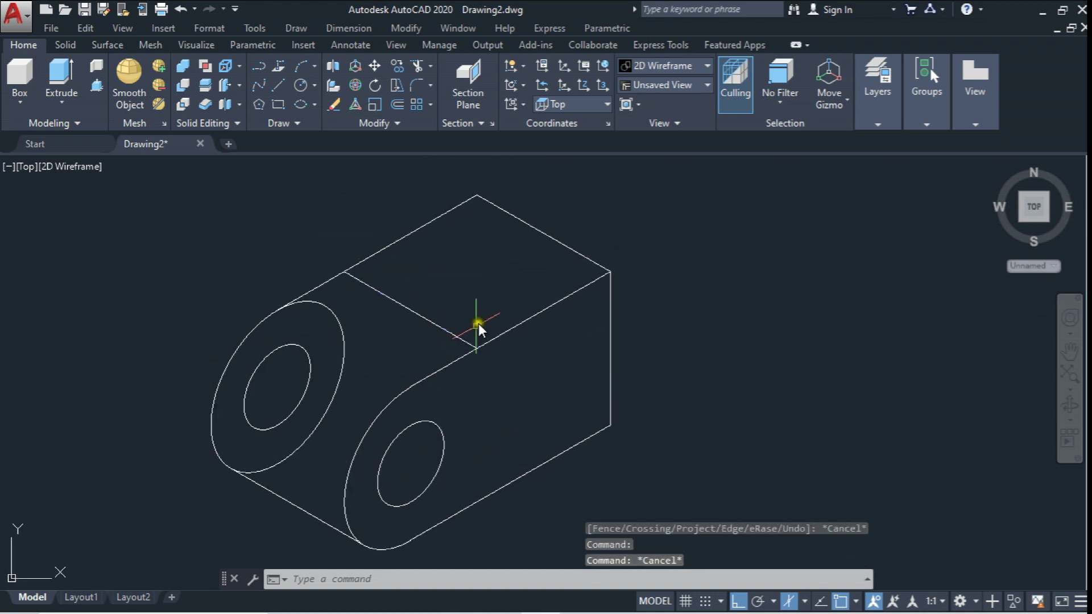
Step: Switch to the left isoplane and draw a 10-unit line at 150° beside the block
middle_drag(465, 208, 483, 222)
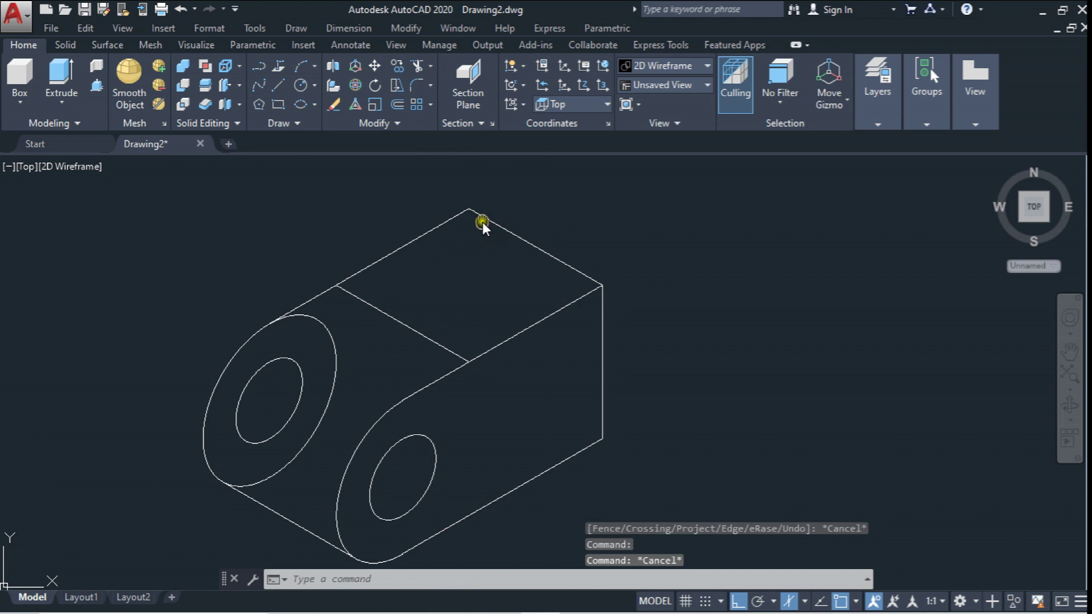
click(802, 603)
click(695, 522)
click(756, 317)
click(722, 348)
click(280, 87)
click(833, 371)
text(10)
key(Return)
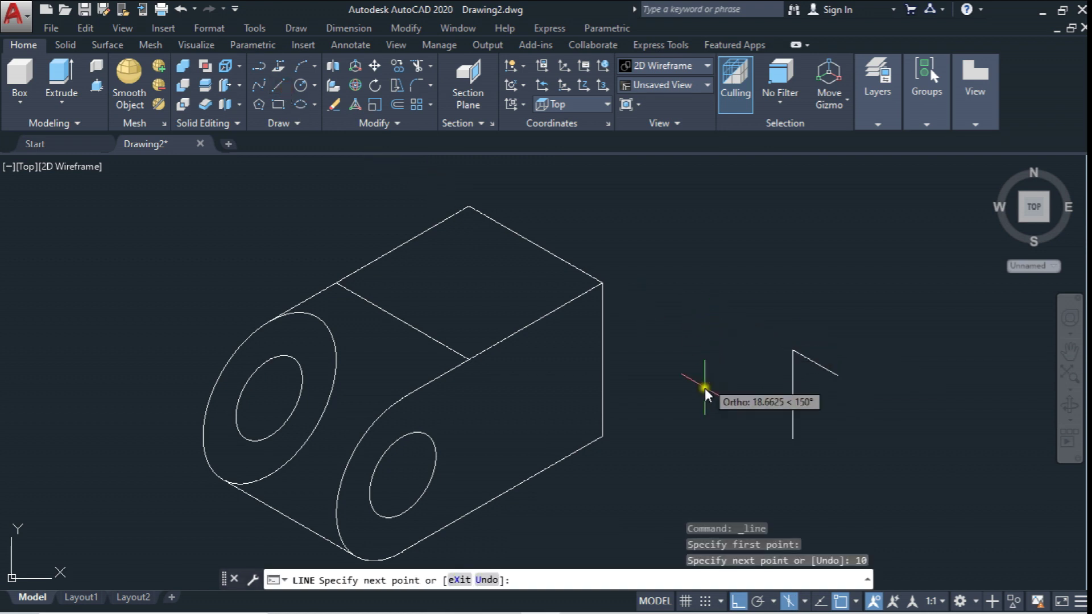
key(Escape)
Step: Erase the block's top-right edge and copy the short line to the top back corner
click(541, 207)
click(512, 251)
key(Delete)
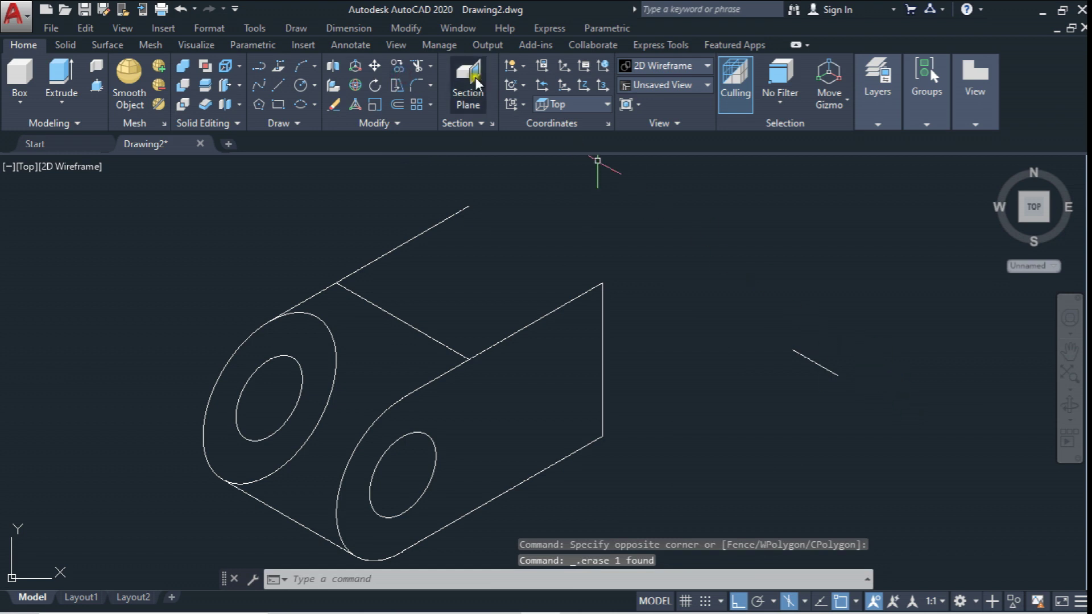
click(397, 65)
click(779, 326)
click(873, 415)
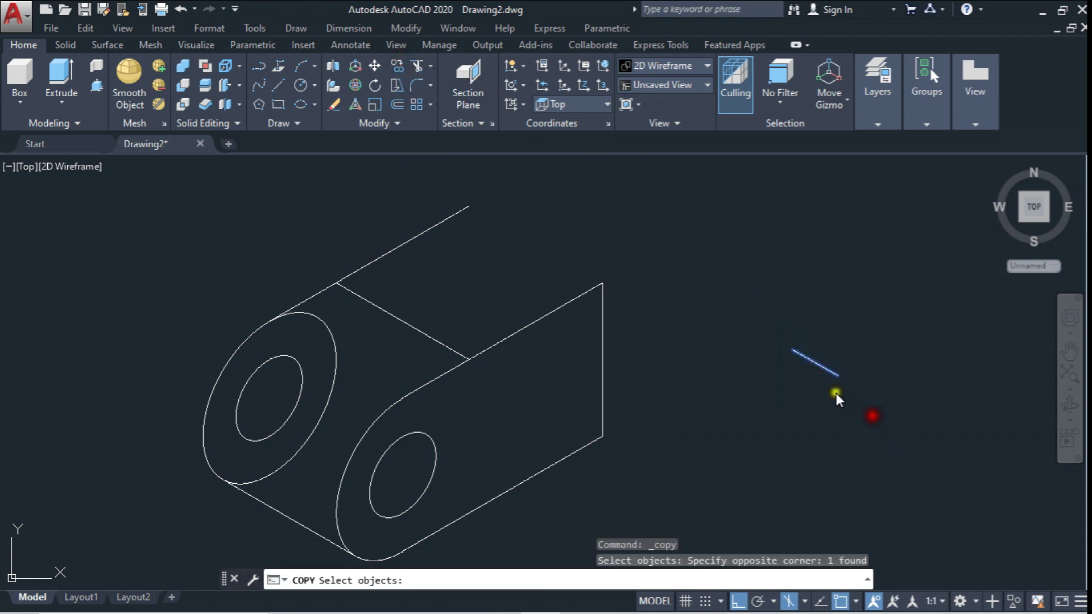
key(Return)
click(793, 350)
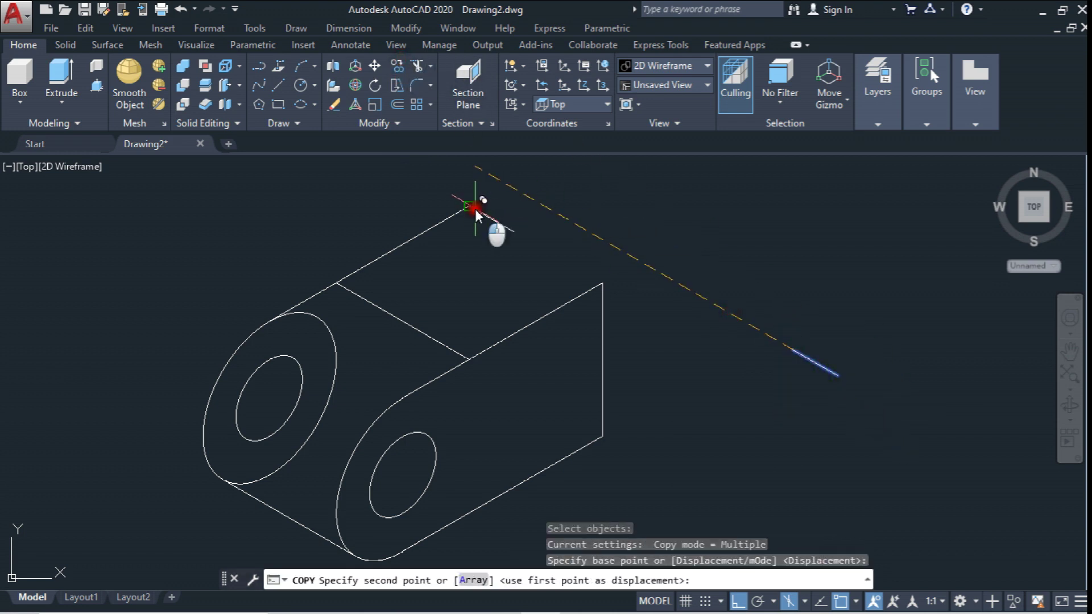
click(476, 209)
key(Escape)
Step: Copy the short top line so it ends at the block's right corner
click(398, 66)
click(512, 200)
click(493, 281)
key(Return)
click(516, 231)
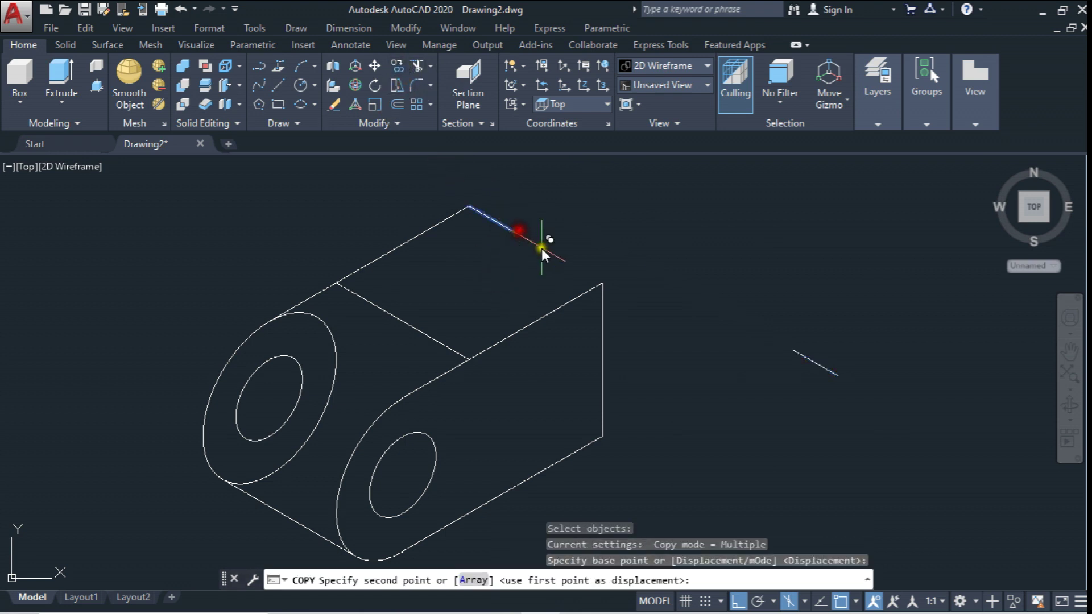
click(601, 289)
key(Escape)
middle_drag(465, 312, 453, 324)
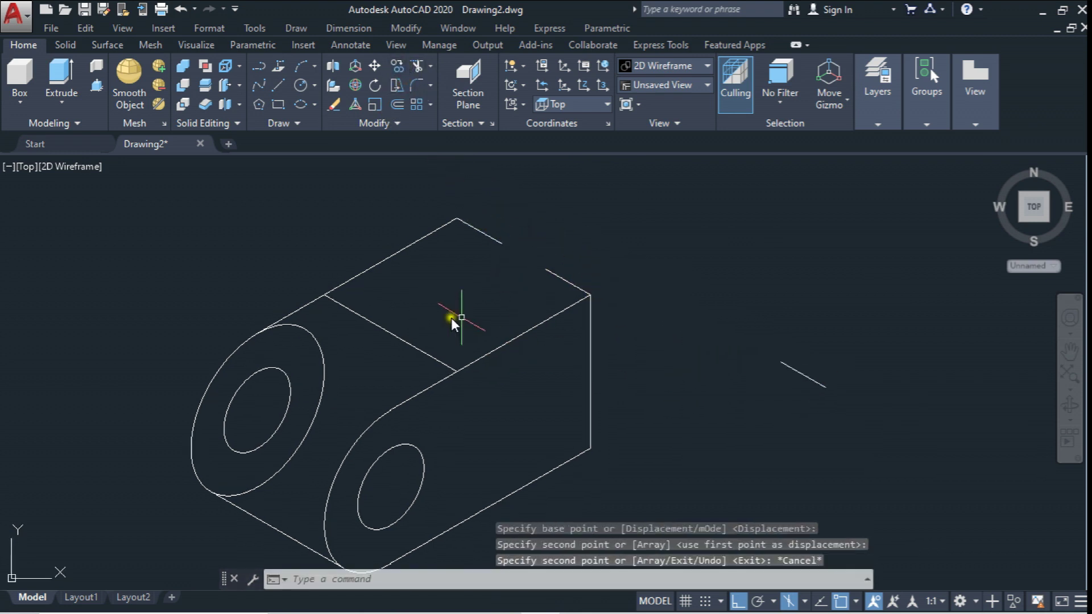
click(279, 80)
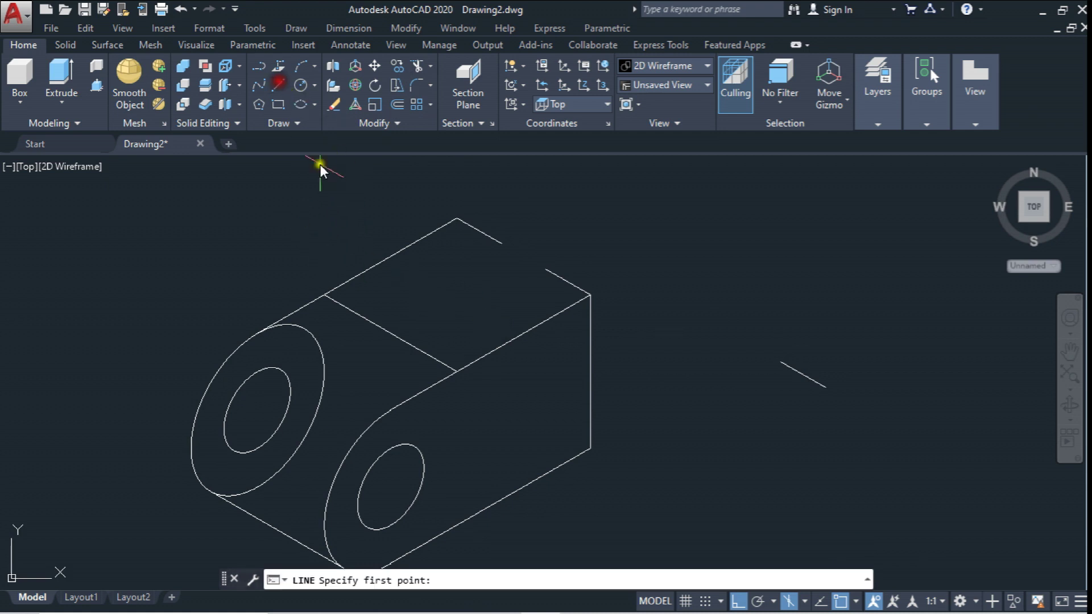
Step: Switch to Isoplane Right and draw a 20-unit slot line
click(804, 602)
click(723, 577)
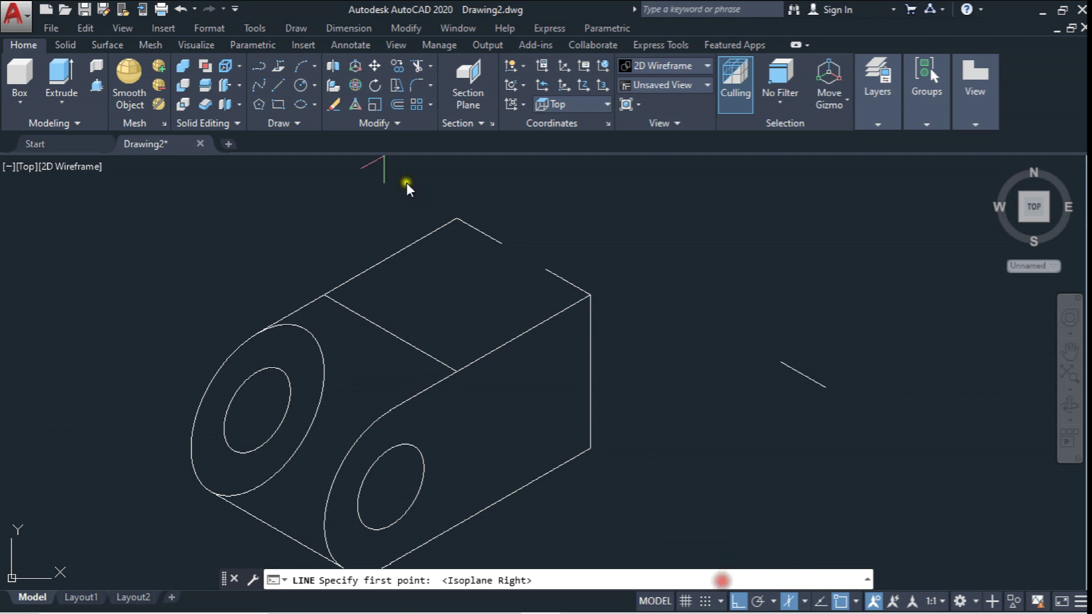
click(280, 82)
click(661, 343)
text(20)
key(Return)
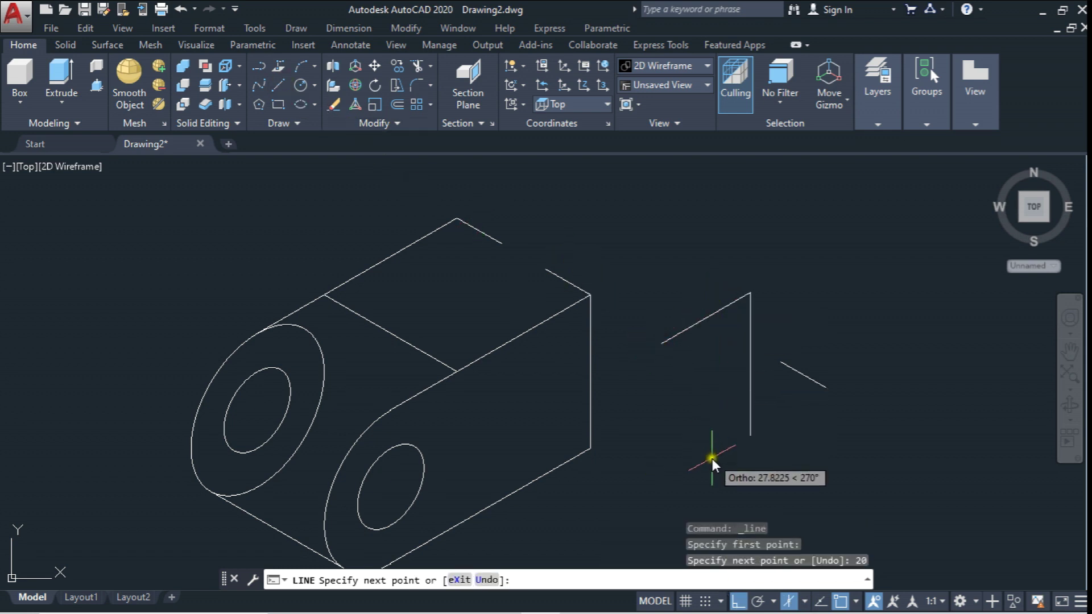
key(Escape)
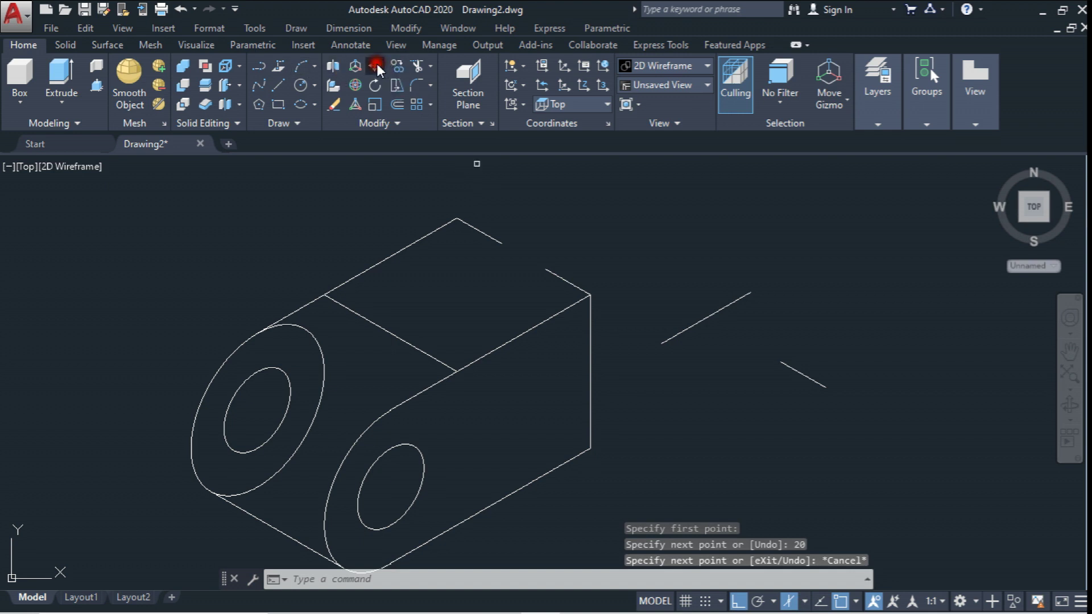
Step: Move the short 20-unit line onto the block's top face
click(376, 64)
click(766, 305)
click(719, 264)
key(Return)
click(748, 291)
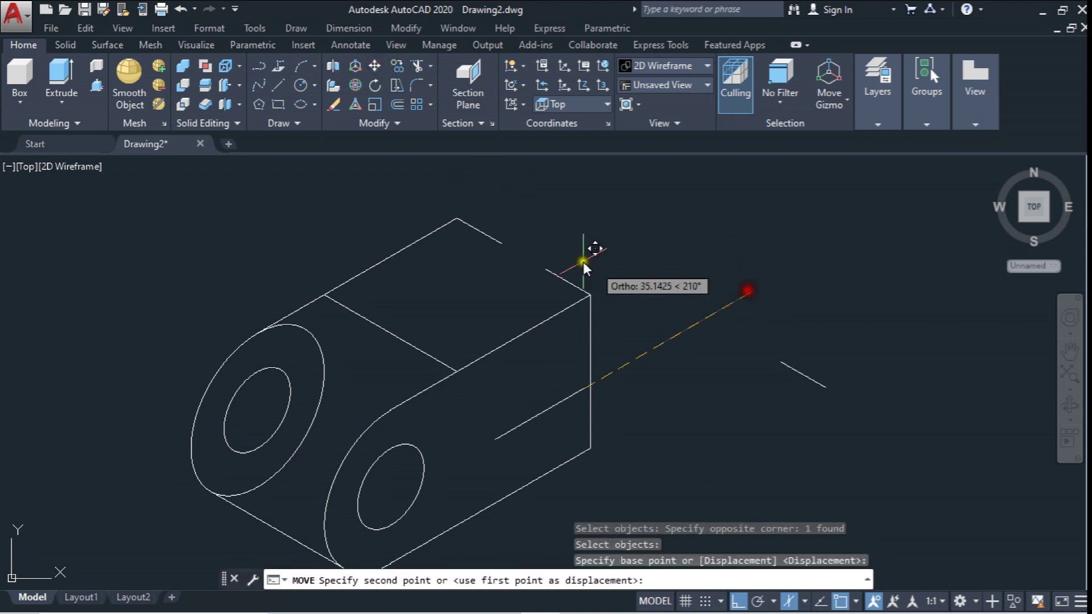
click(500, 245)
key(Escape)
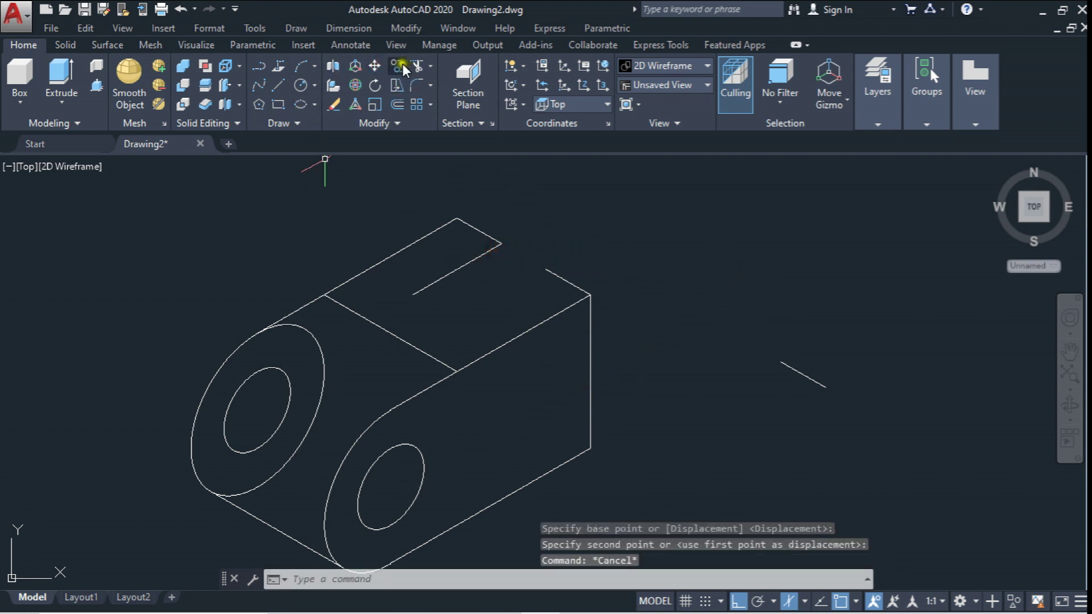
Step: Copy the top-face line parallel to form the slot's other side
click(394, 86)
click(465, 285)
click(439, 250)
key(Return)
click(502, 245)
click(546, 270)
key(Escape)
Step: Copy the block's right vertical edge to the slot's inner corner
click(279, 85)
click(394, 66)
click(603, 360)
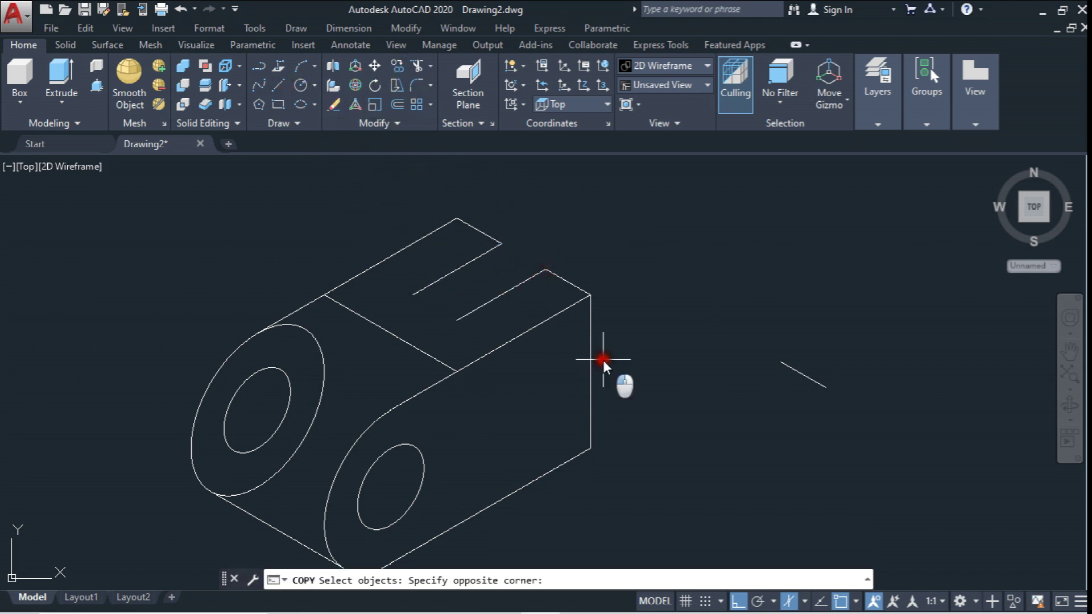
click(544, 381)
key(Return)
click(595, 292)
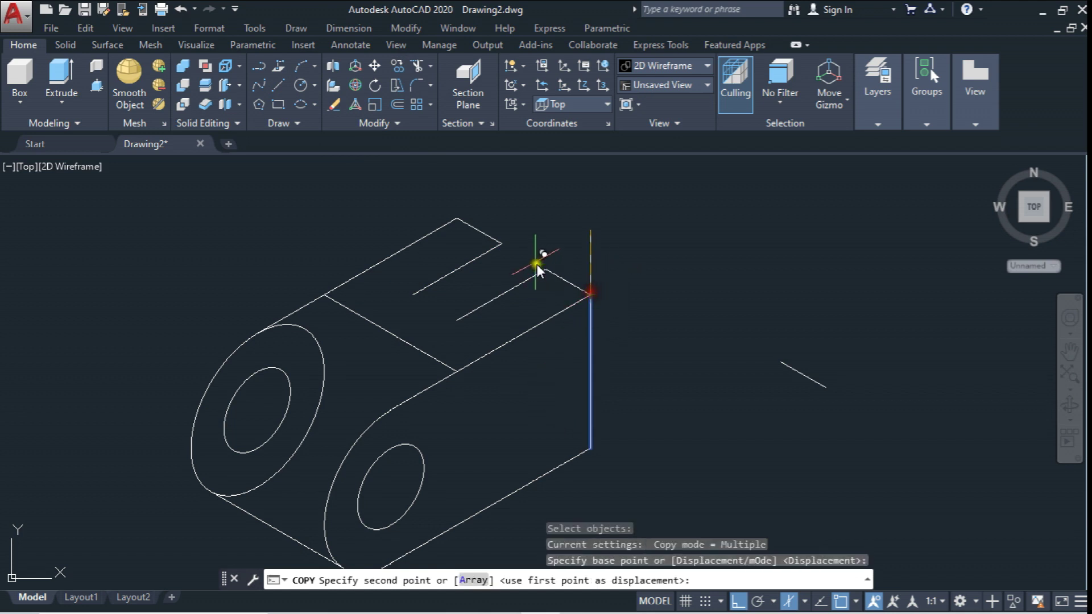
click(503, 246)
key(Escape)
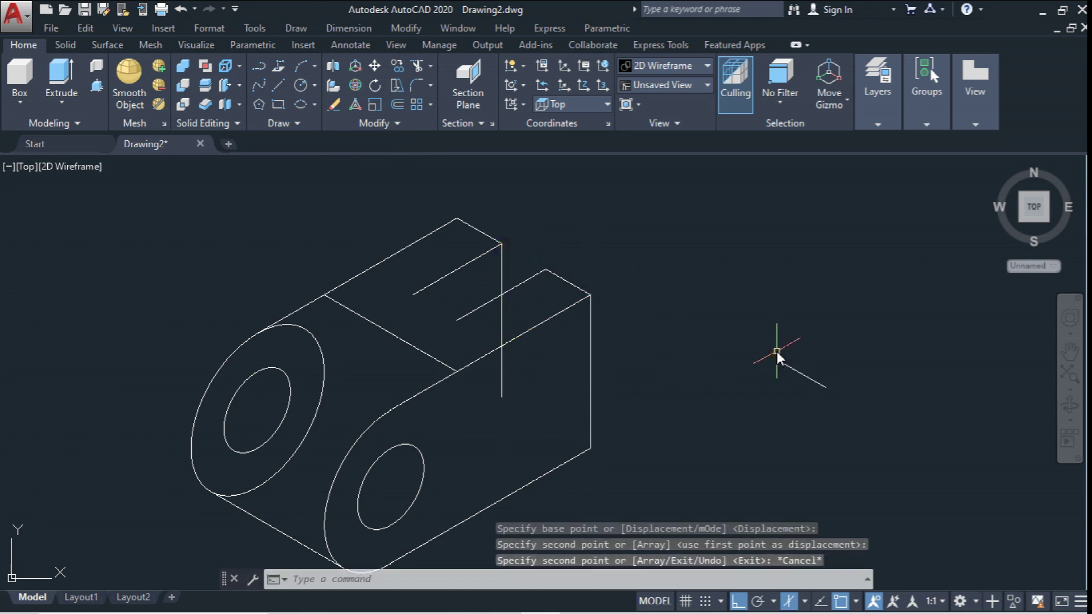
Step: Draw a line closing off the slot's end on the top face
click(279, 86)
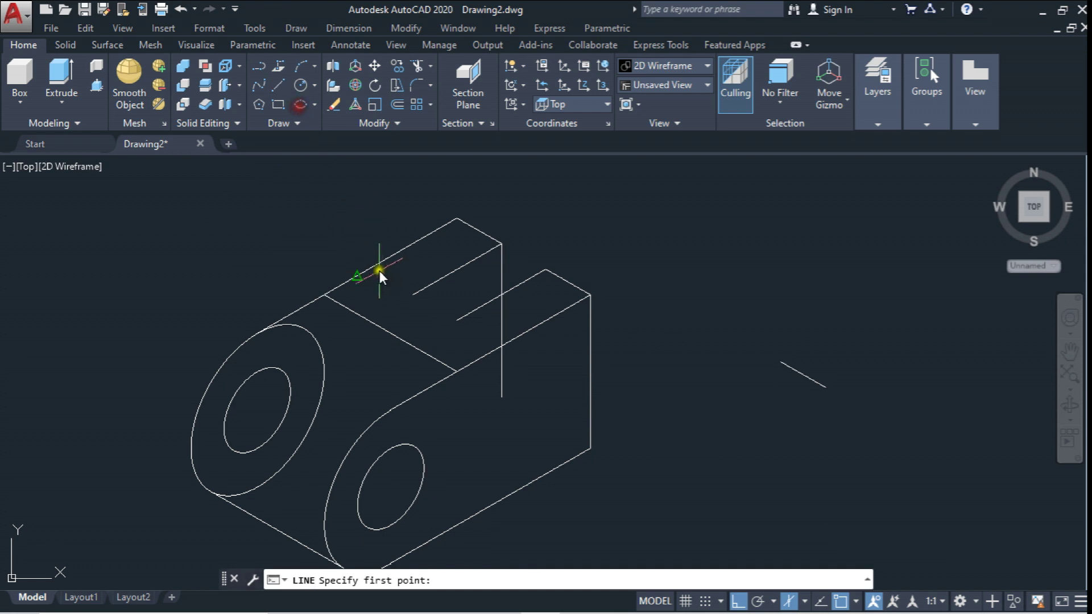
click(412, 292)
click(461, 318)
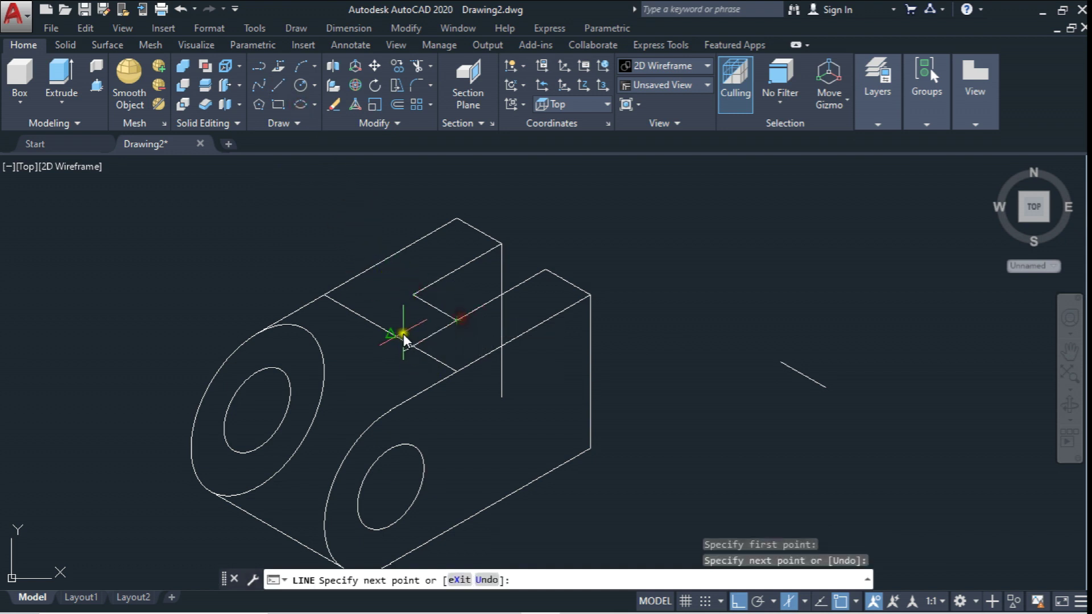
key(Escape)
Step: Delete the old dividing line on the top face
click(392, 308)
click(370, 344)
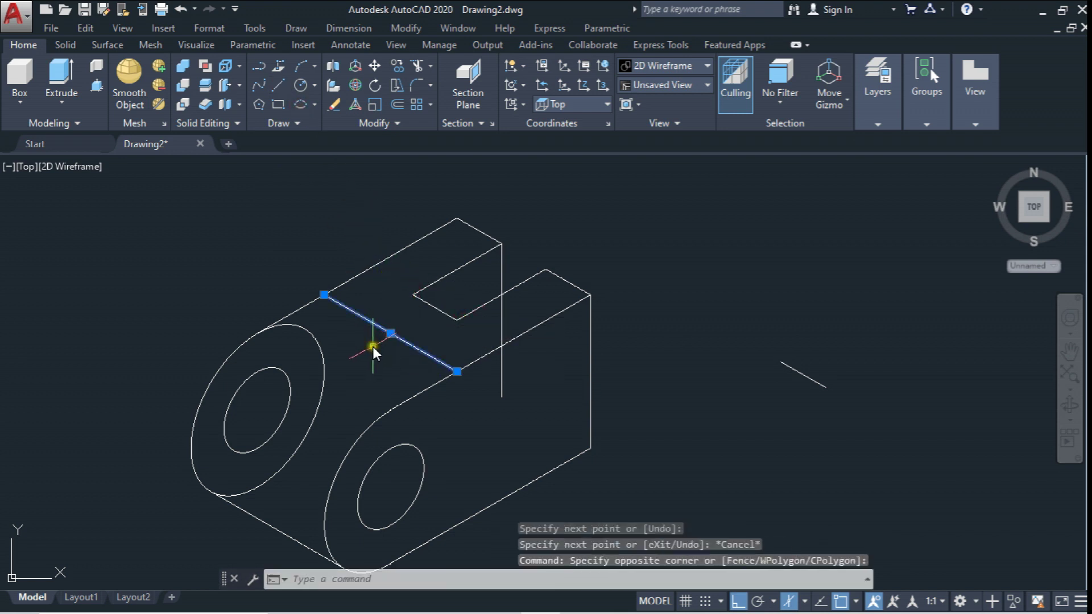
key(Delete)
middle_drag(382, 346, 405, 324)
scroll(405, 324, down, 2)
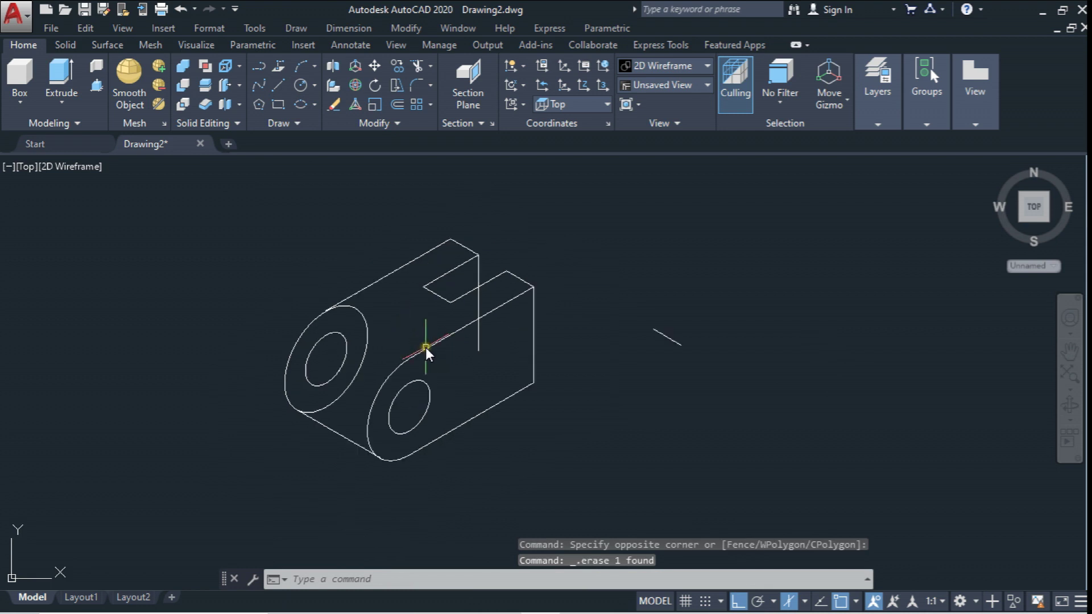
scroll(458, 314, up, 2)
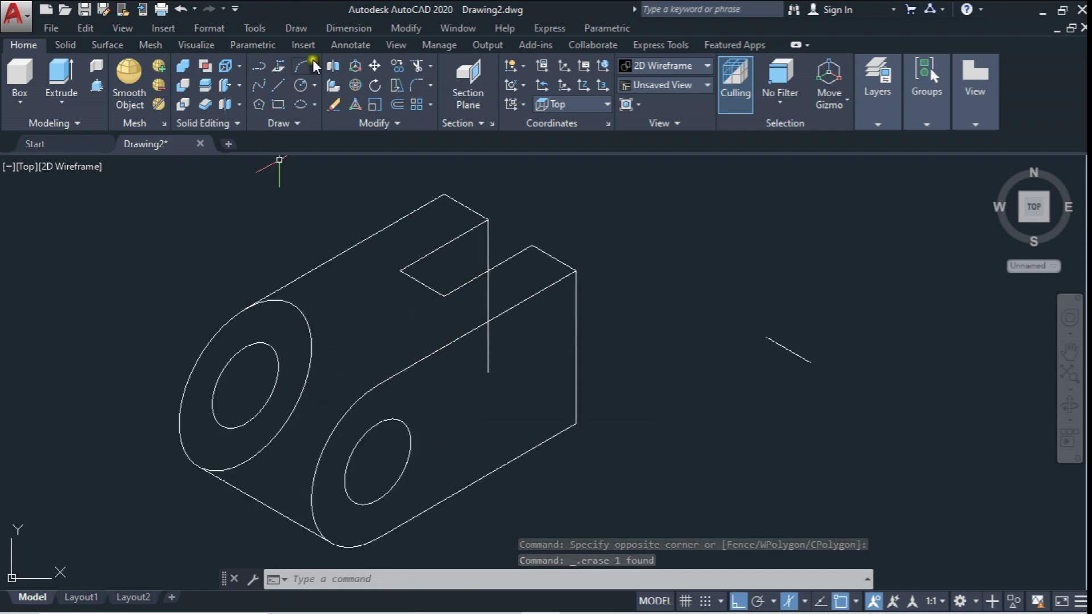
Step: Trim away the excess vertical line at the slot edge
click(420, 66)
click(509, 277)
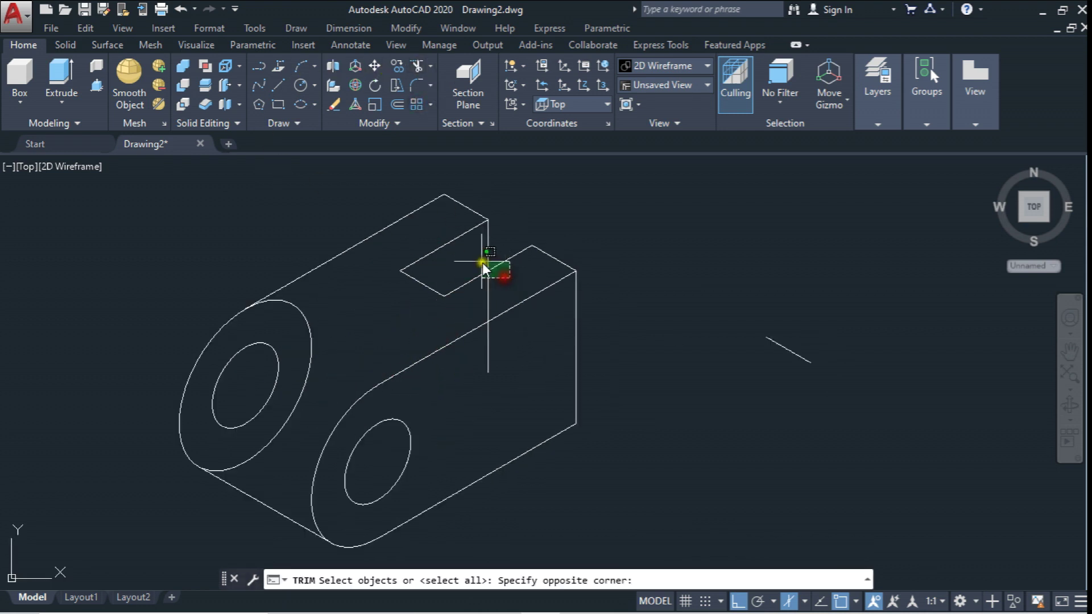
click(483, 263)
key(Return)
click(493, 288)
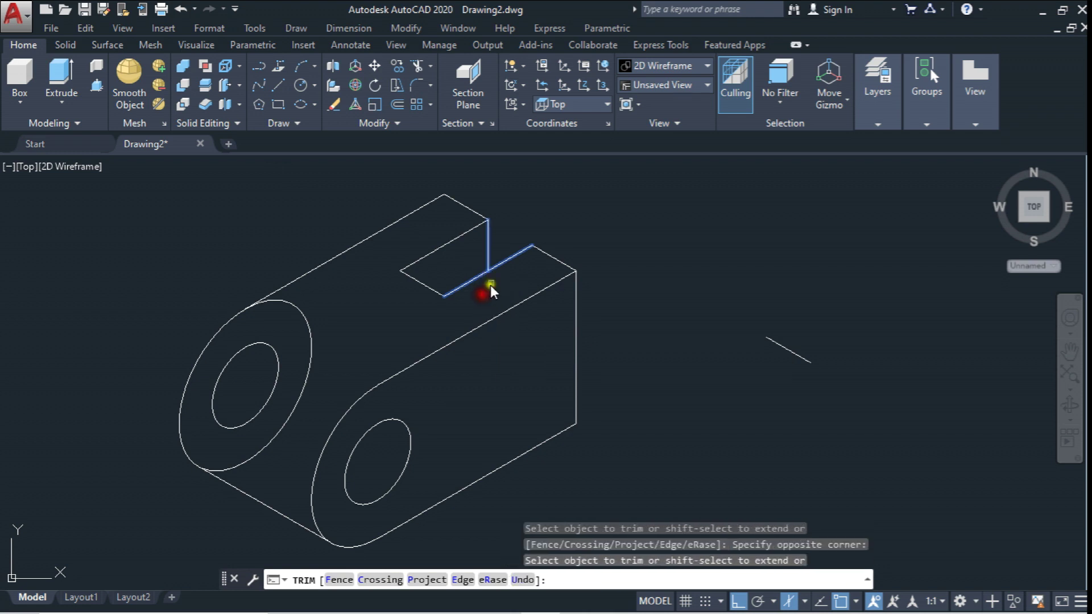
scroll(591, 313, down, 2)
key(Escape)
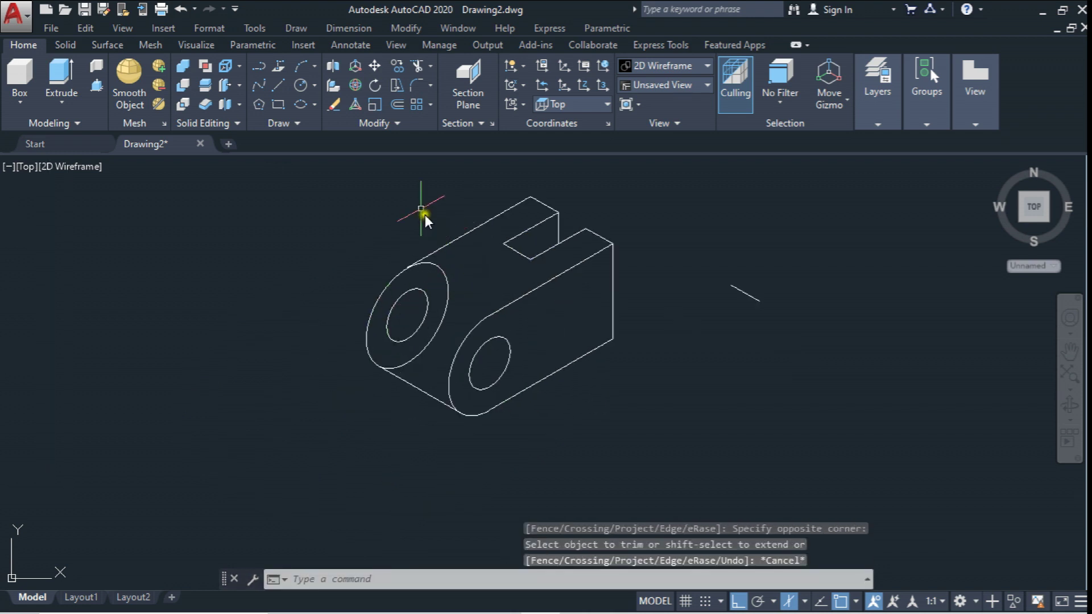
scroll(326, 284, down, 4)
click(396, 66)
click(322, 220)
Step: Place a copy of the whole isometric block up and to the right
click(490, 395)
key(Return)
click(429, 380)
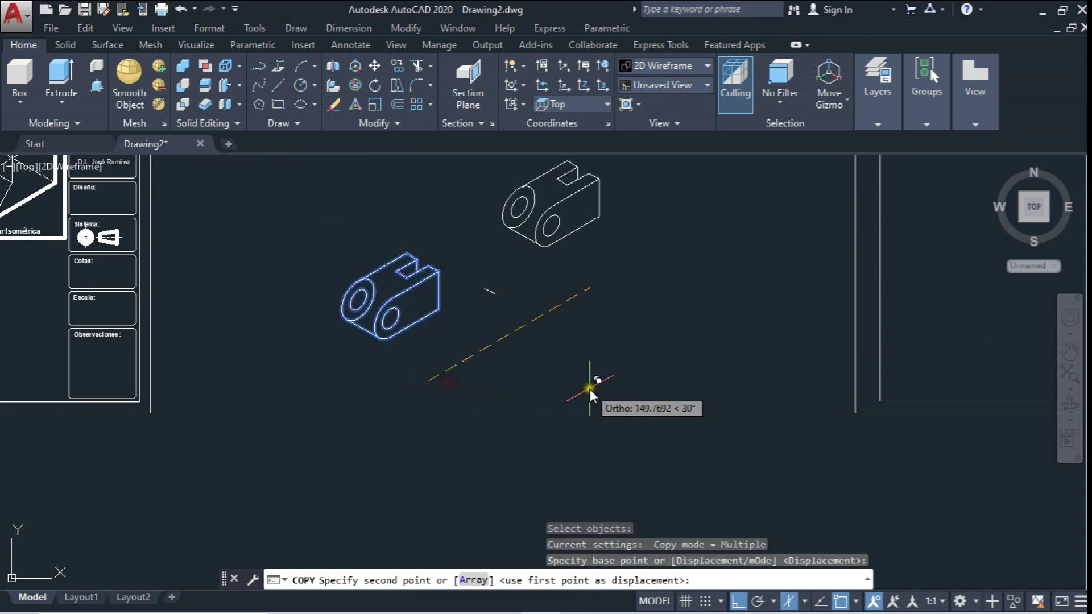
click(590, 389)
key(Escape)
scroll(396, 312, up, 4)
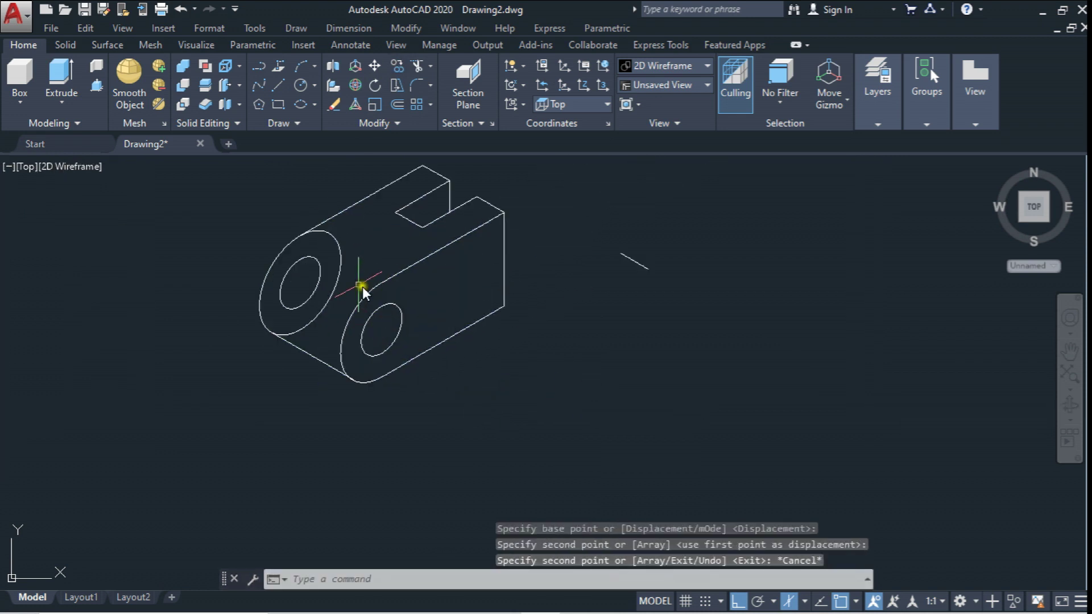
Step: Start a trim on the block's edges, then cancel it
click(408, 69)
click(322, 364)
click(358, 208)
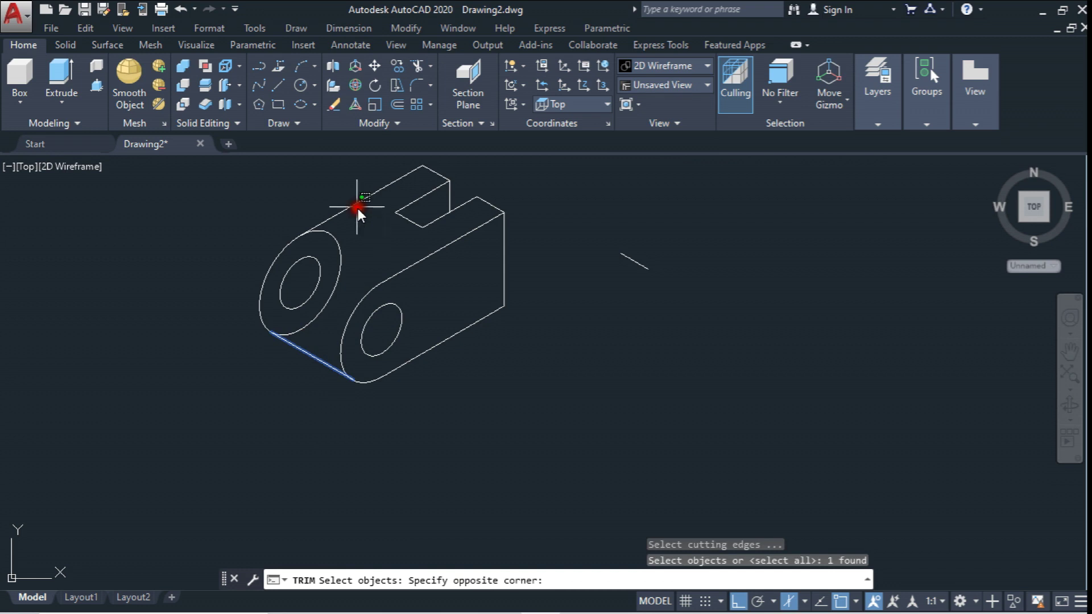
key(Return)
key(Escape)
scroll(383, 295, down, 3)
scroll(381, 312, down, 2)
scroll(398, 291, up, 3)
scroll(397, 291, up, 1)
Step: Delete the small stray segment near the copied block
key(Escape)
click(626, 329)
click(557, 363)
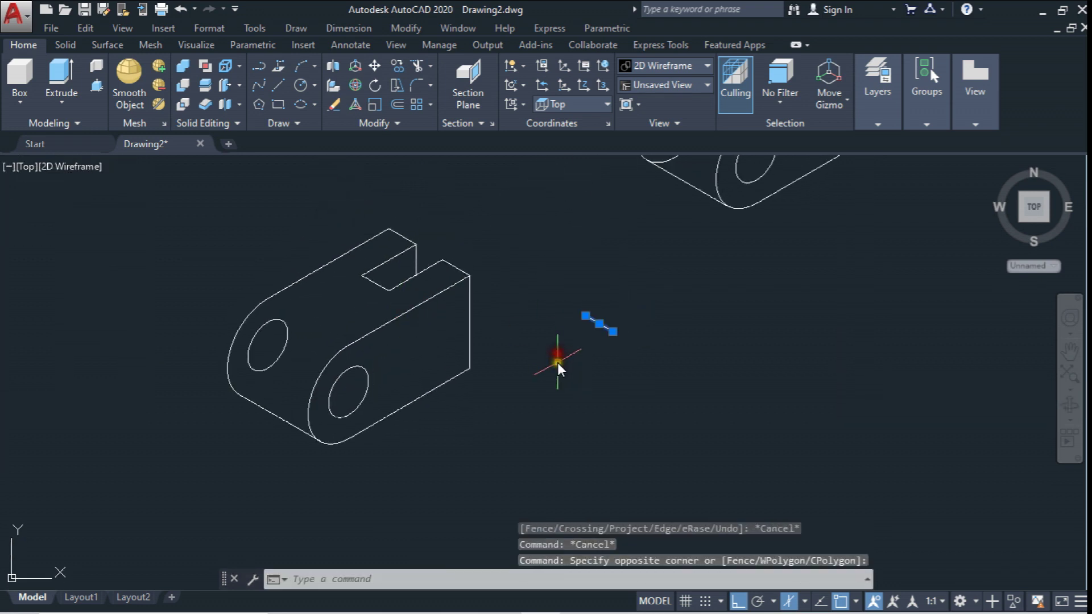
key(Delete)
scroll(563, 336, down, 4)
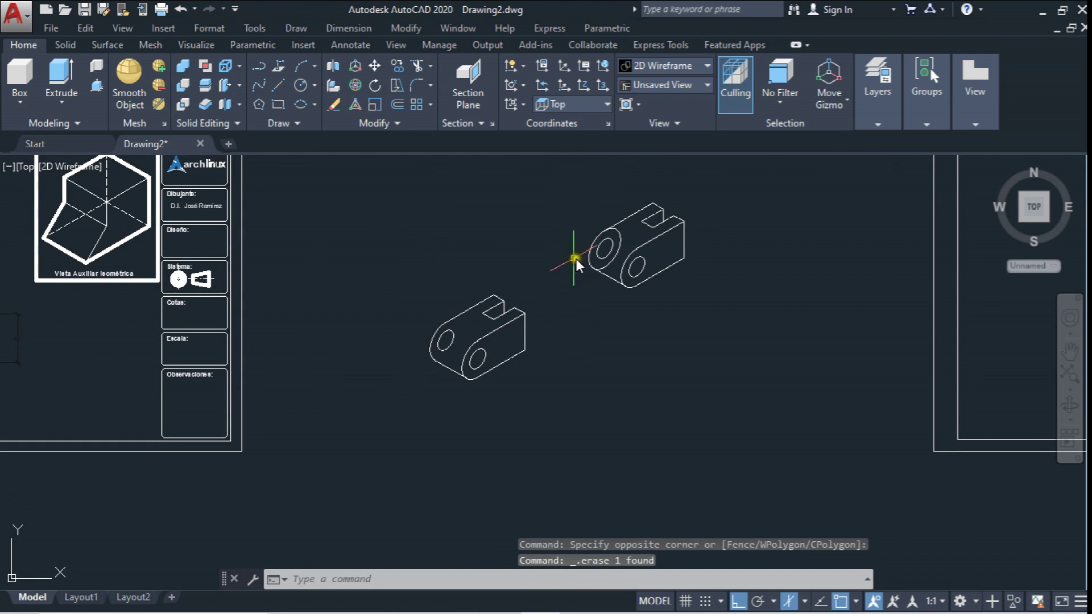
scroll(606, 287, down, 4)
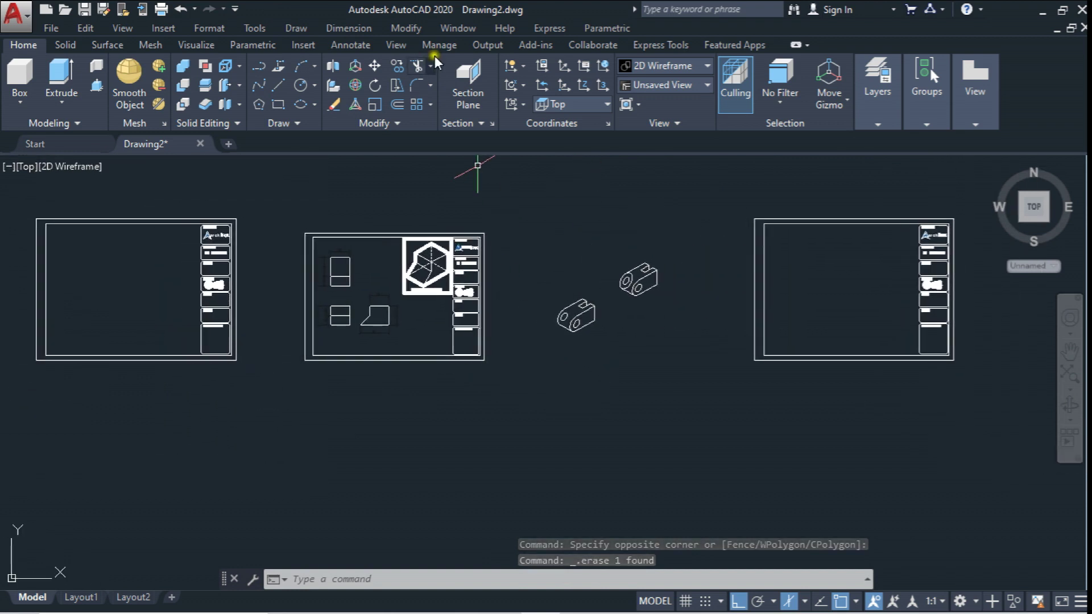
Step: Switch drafting from isometric back to orthographic and turn Ortho off
click(374, 66)
click(576, 314)
key(Return)
click(589, 318)
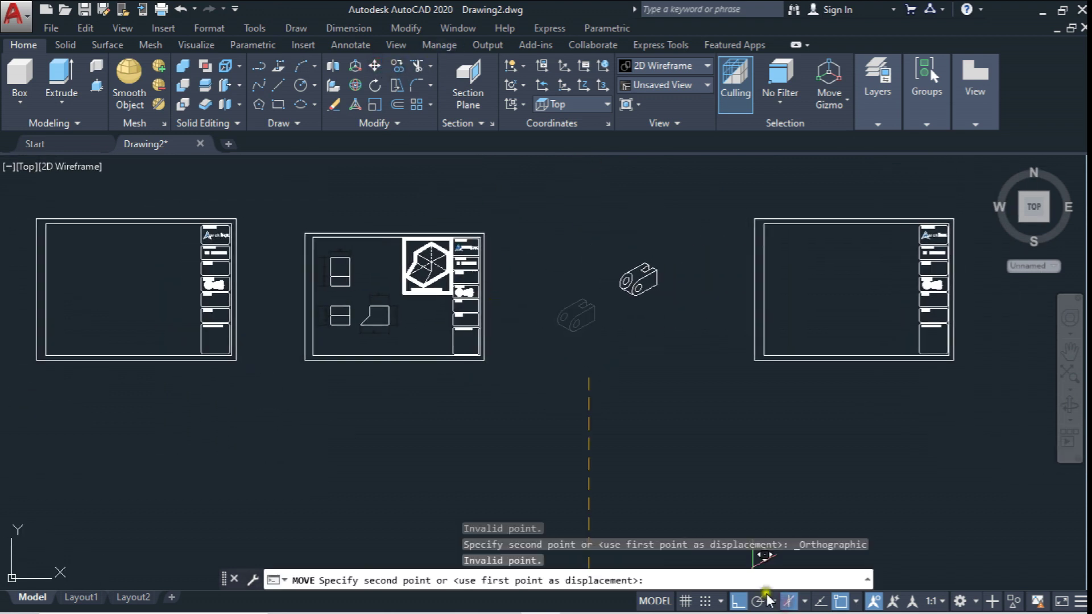
key(Escape)
click(760, 601)
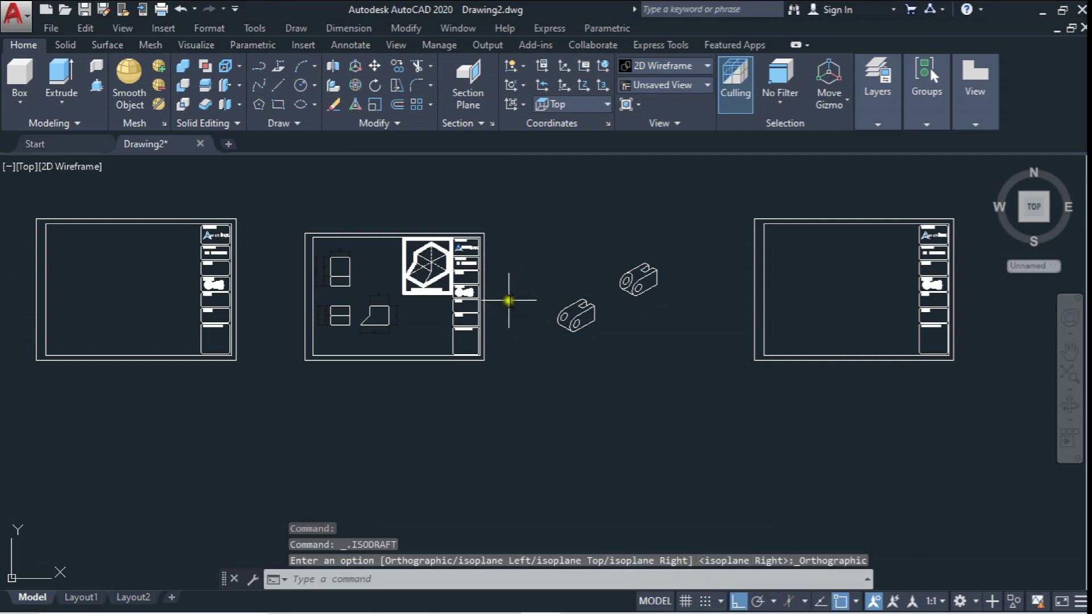
scroll(629, 305, up, 4)
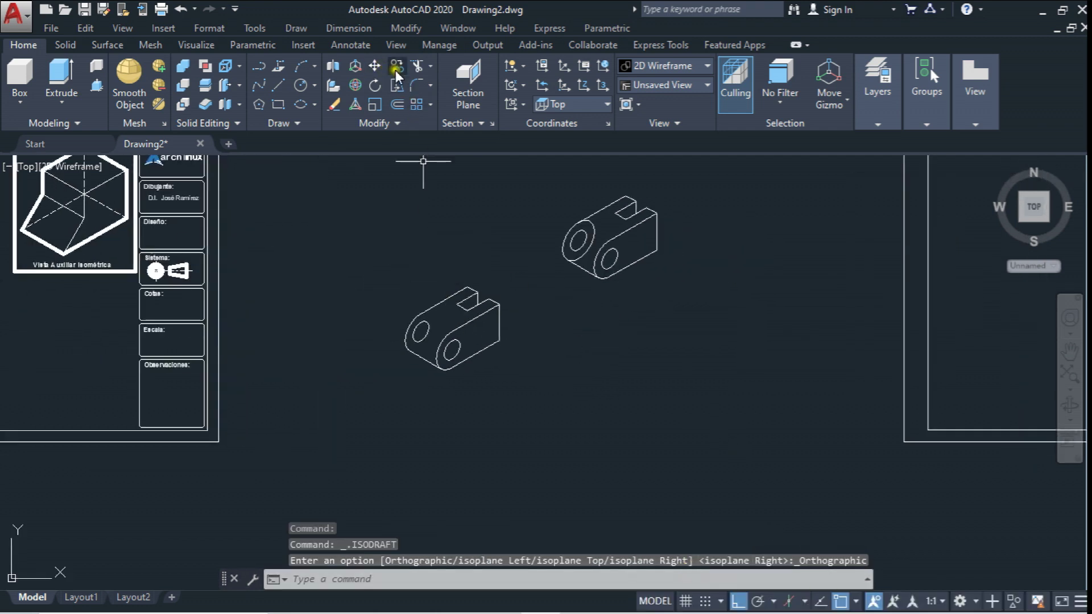
click(373, 273)
key(Escape)
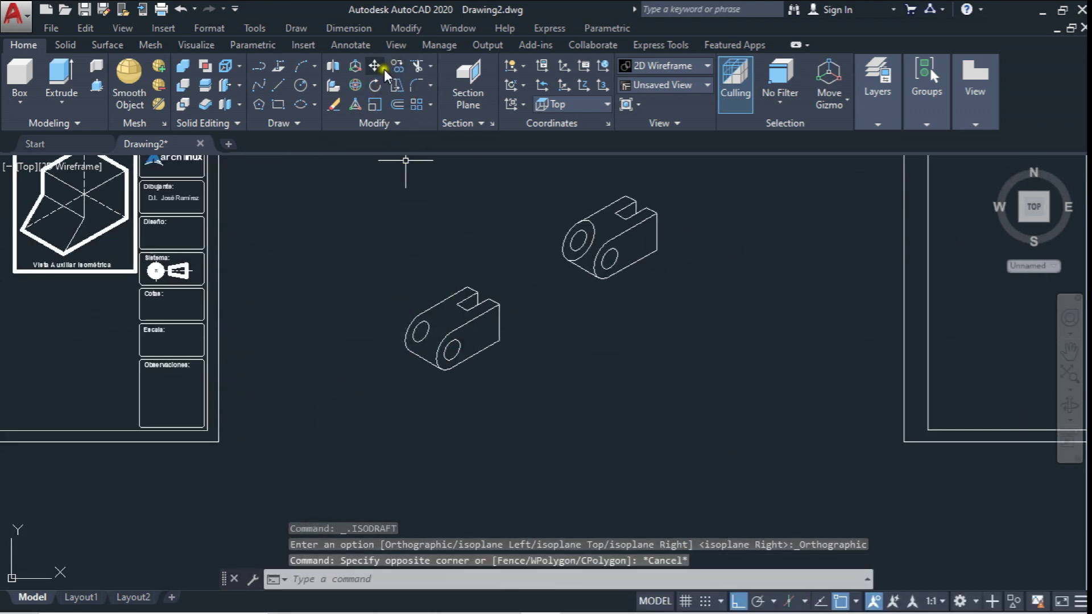
click(738, 601)
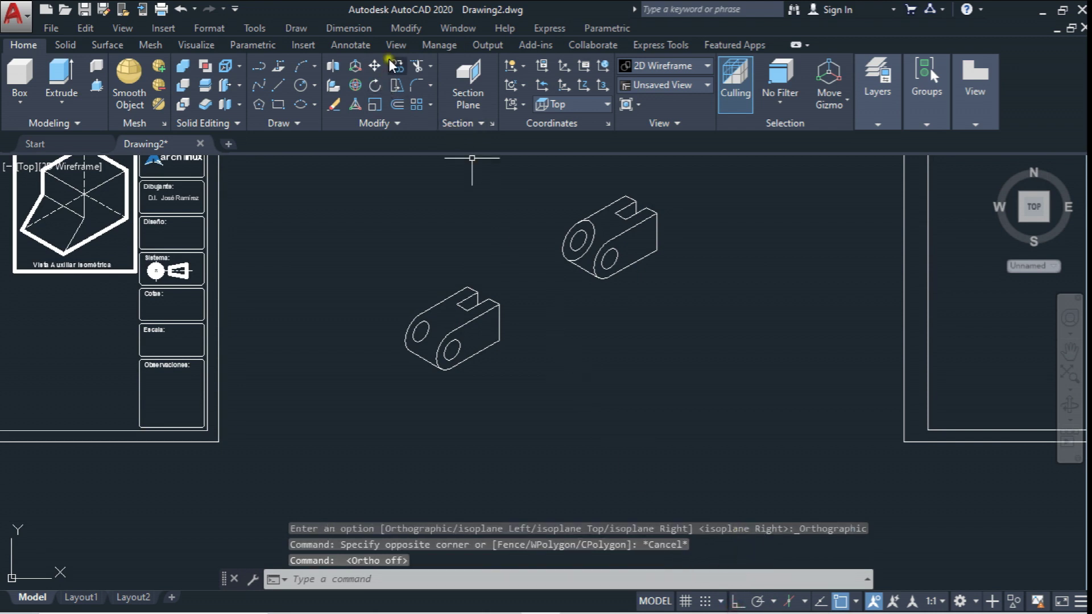
Step: Move the lower isometric block into the upper right of the title-block frame
click(375, 66)
click(385, 248)
click(515, 388)
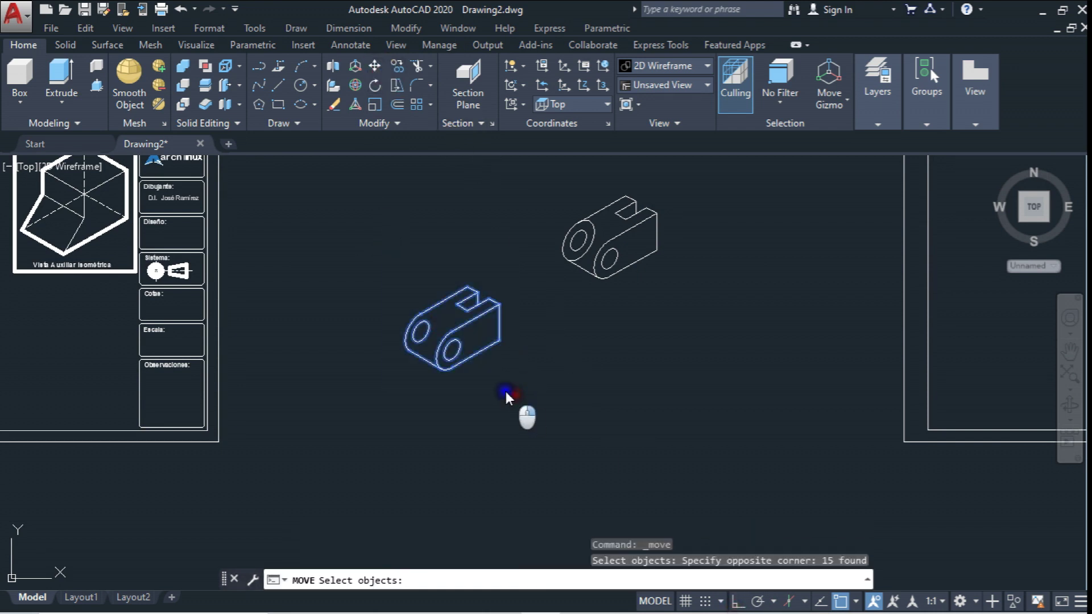
key(Return)
scroll(516, 377, down, 2)
scroll(626, 358, up, 1)
scroll(785, 332, up, 2)
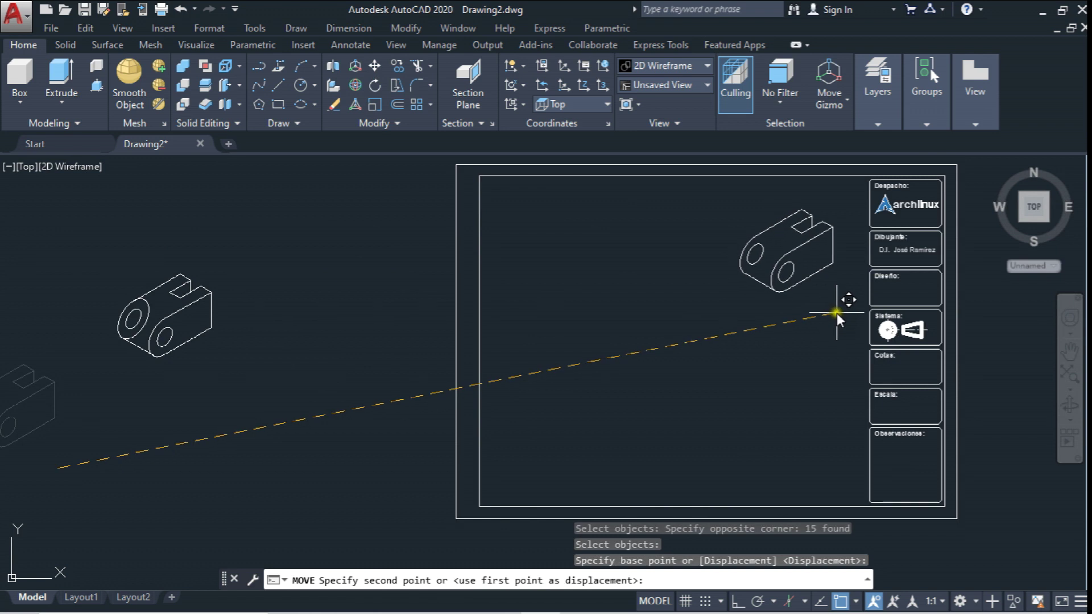
click(845, 305)
key(Escape)
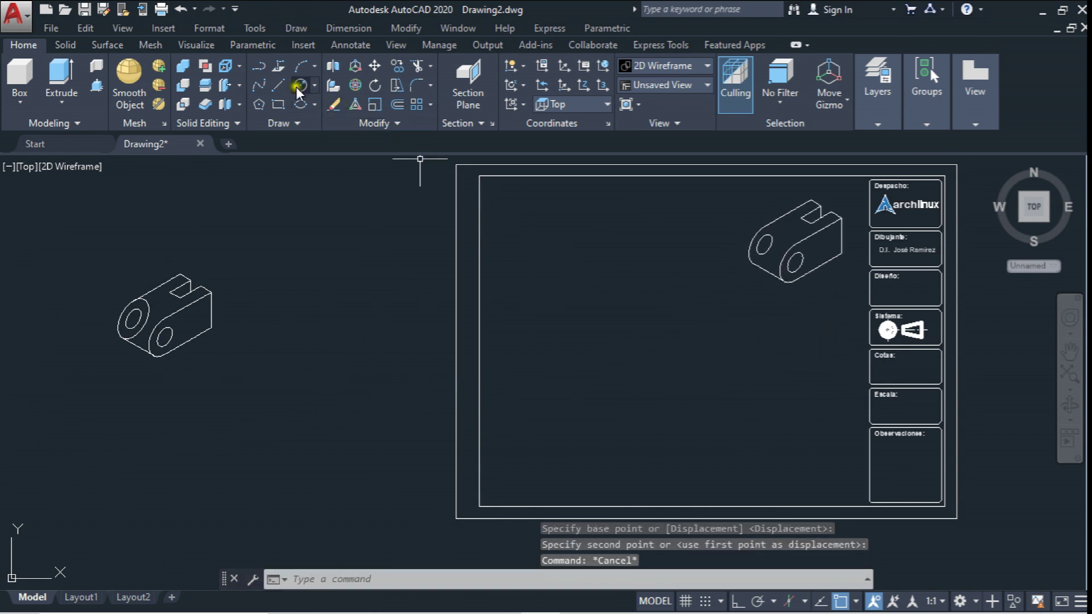
key(ctrl+z)
Step: Draw a closed 60 by 30 rectangle with LINE
click(279, 85)
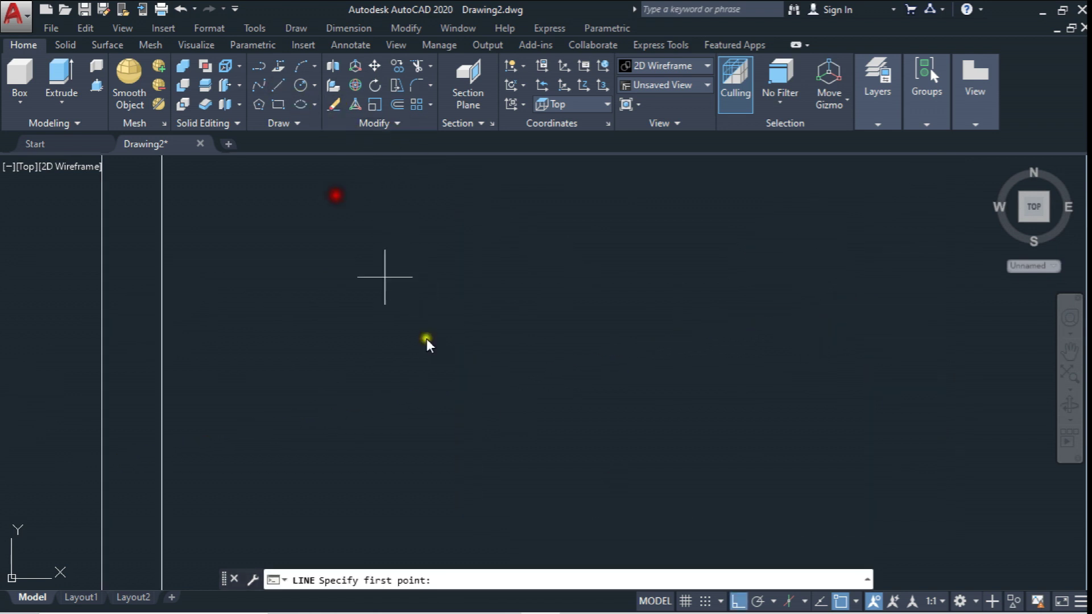
click(553, 431)
text(60)
key(Return)
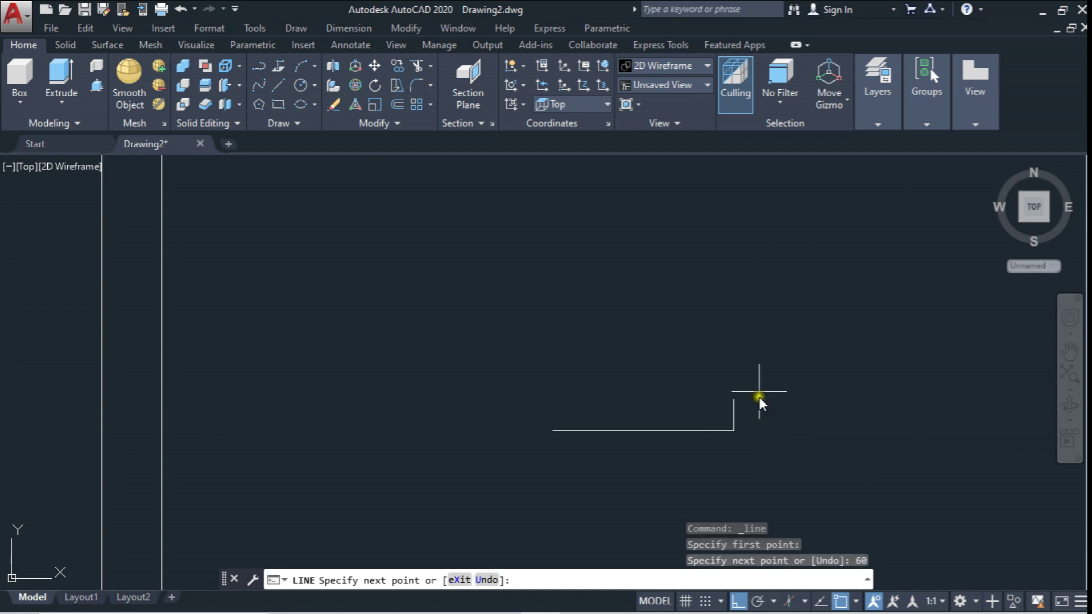
text(30)
key(Return)
text(60)
key(Return)
click(557, 424)
key(Escape)
middle_drag(731, 379, 649, 331)
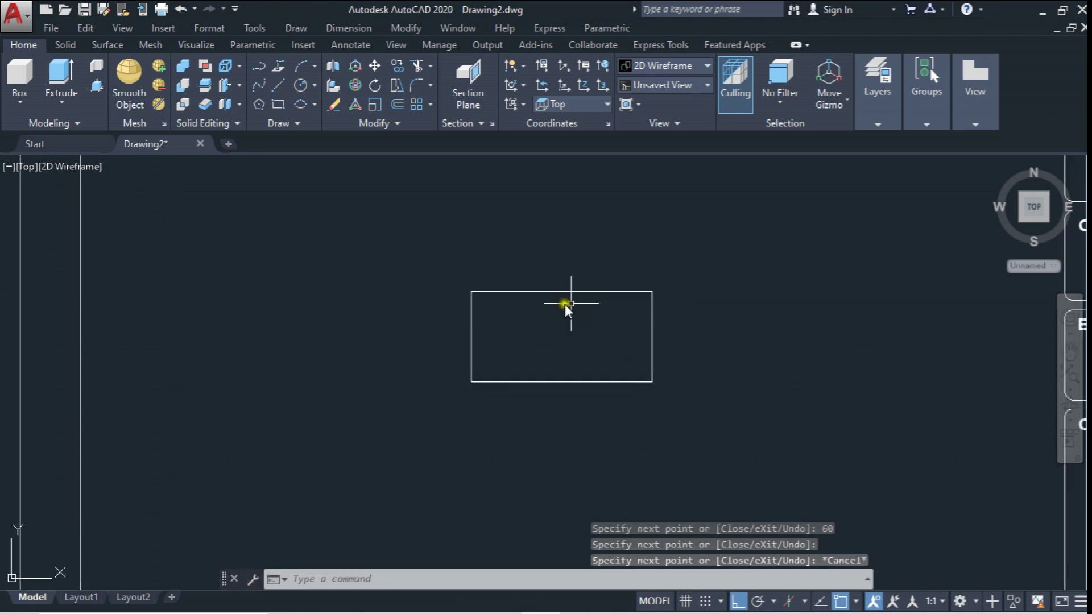
Step: Add a Tan-Tan-Tan circle touching the rectangle's left, top and bottom edges
click(315, 83)
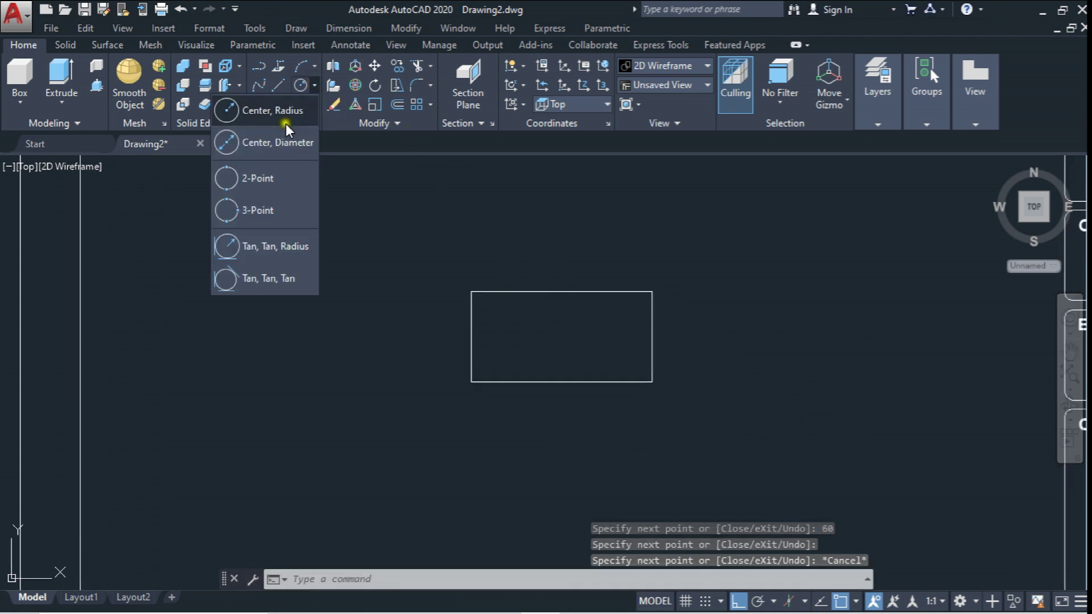
click(278, 275)
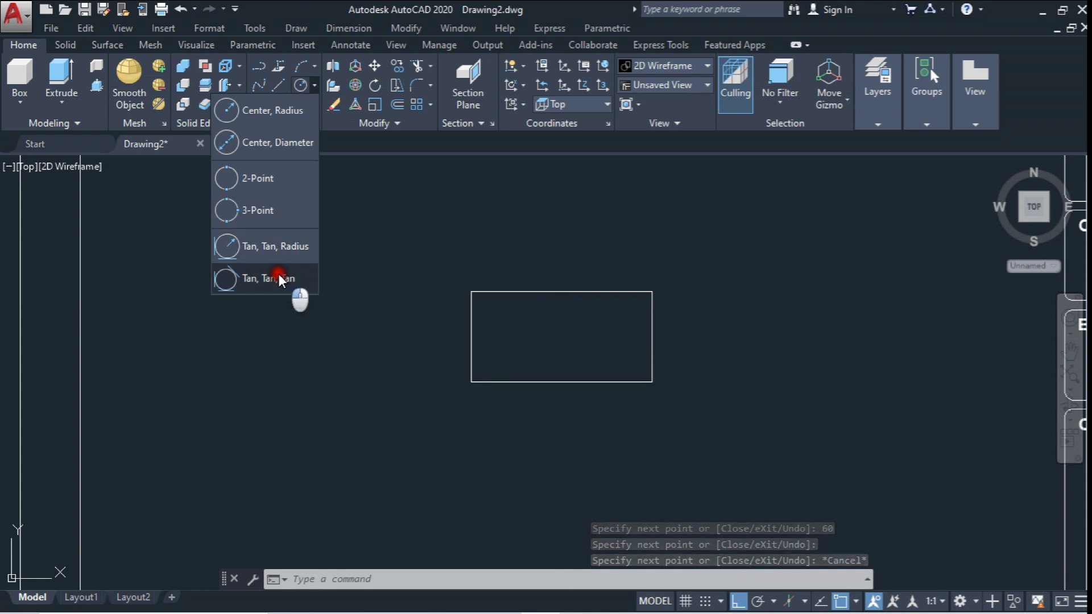
click(465, 336)
click(505, 305)
click(521, 392)
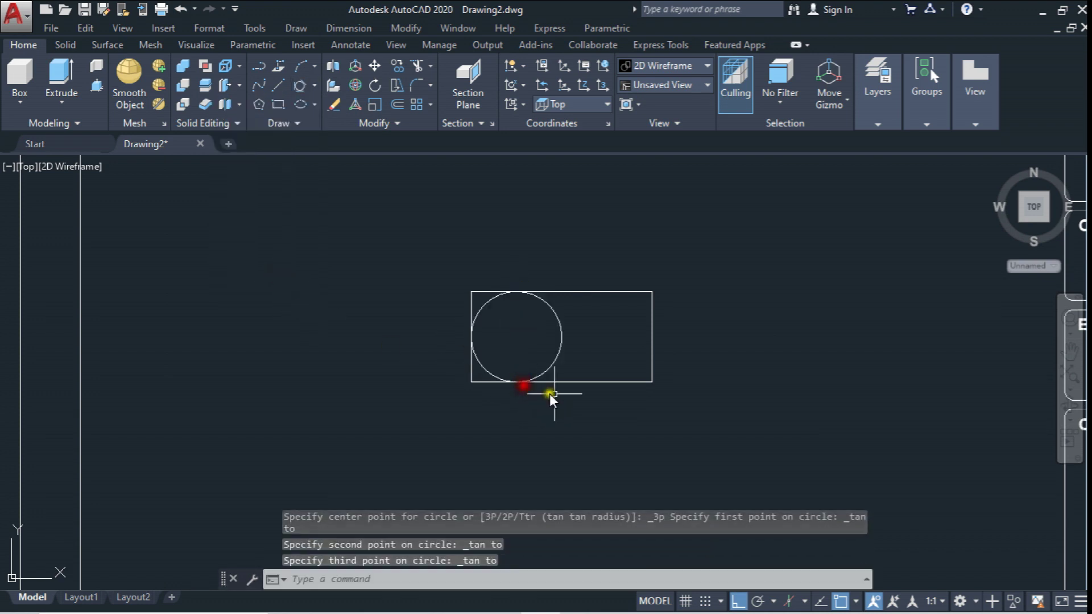
scroll(556, 342, up, 2)
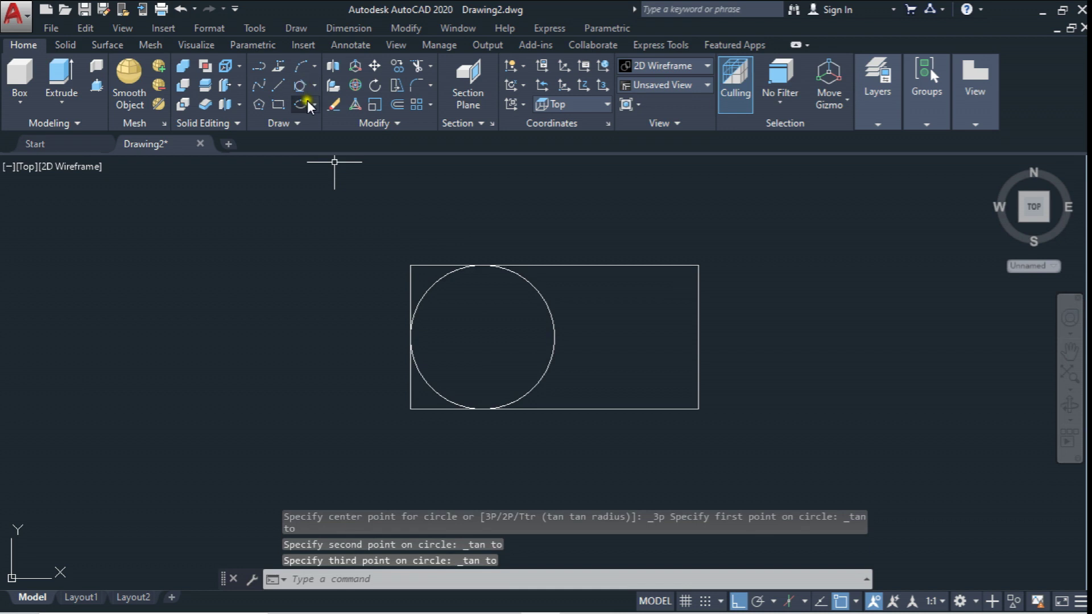
Step: Draw a concentric 15-diameter hole at the big circle's centre
click(315, 87)
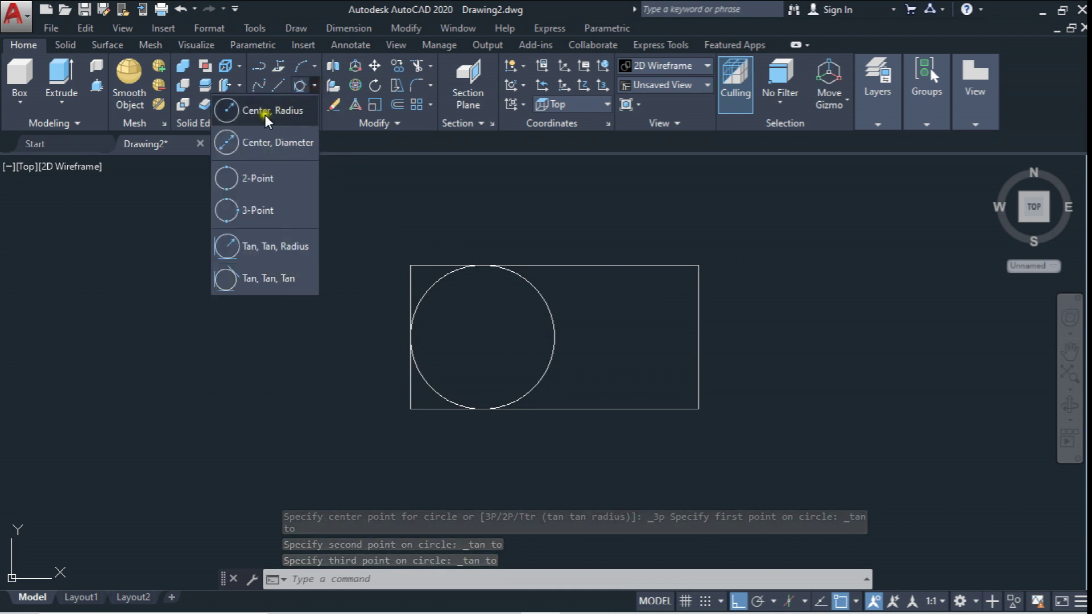
click(266, 143)
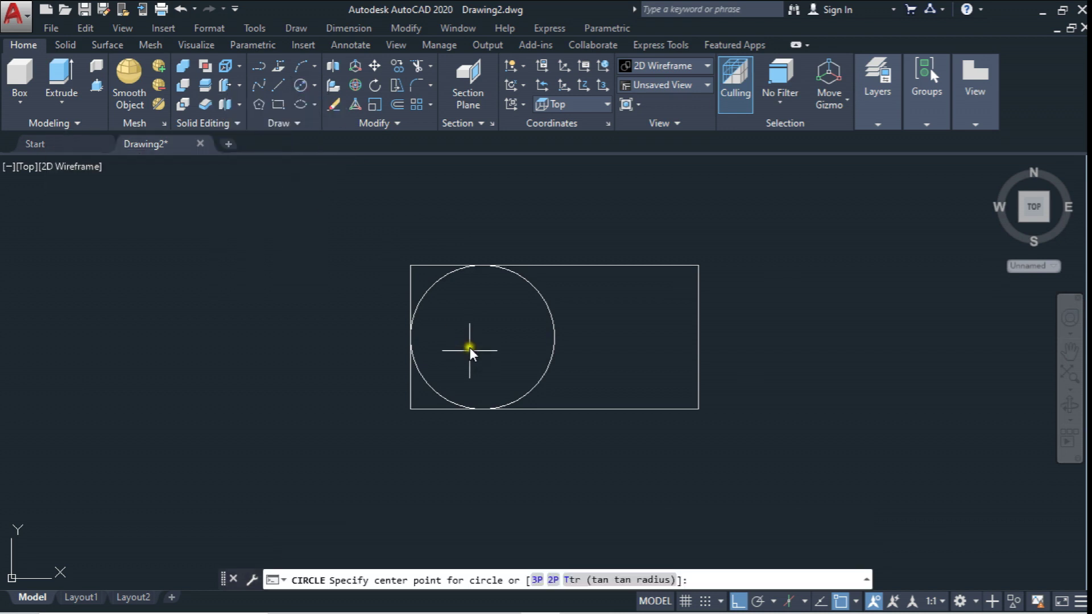
click(483, 337)
text(d)
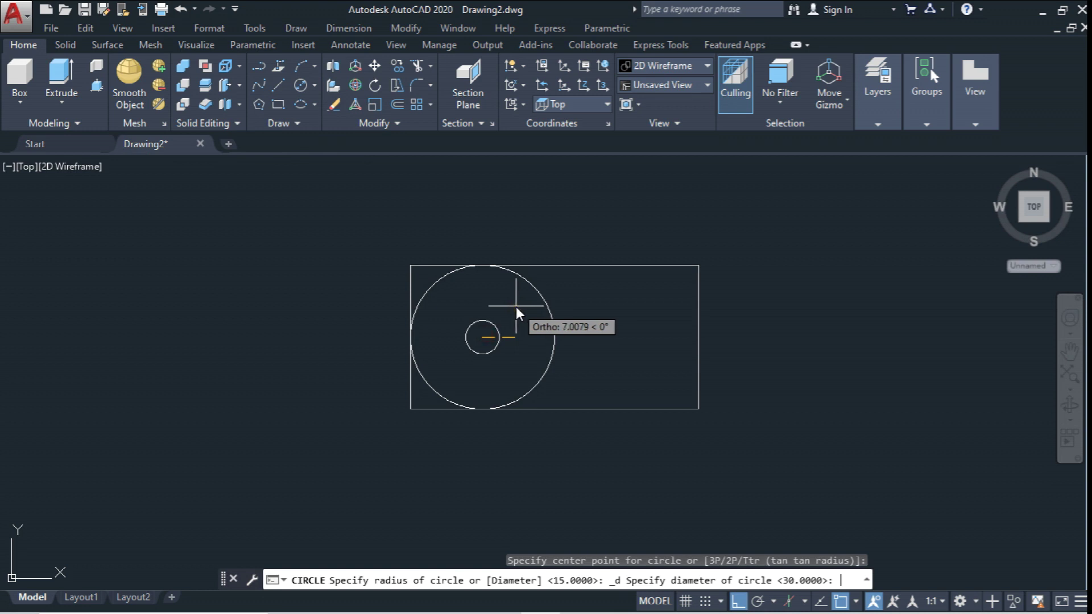
key(Return)
text(15)
key(Return)
key(Escape)
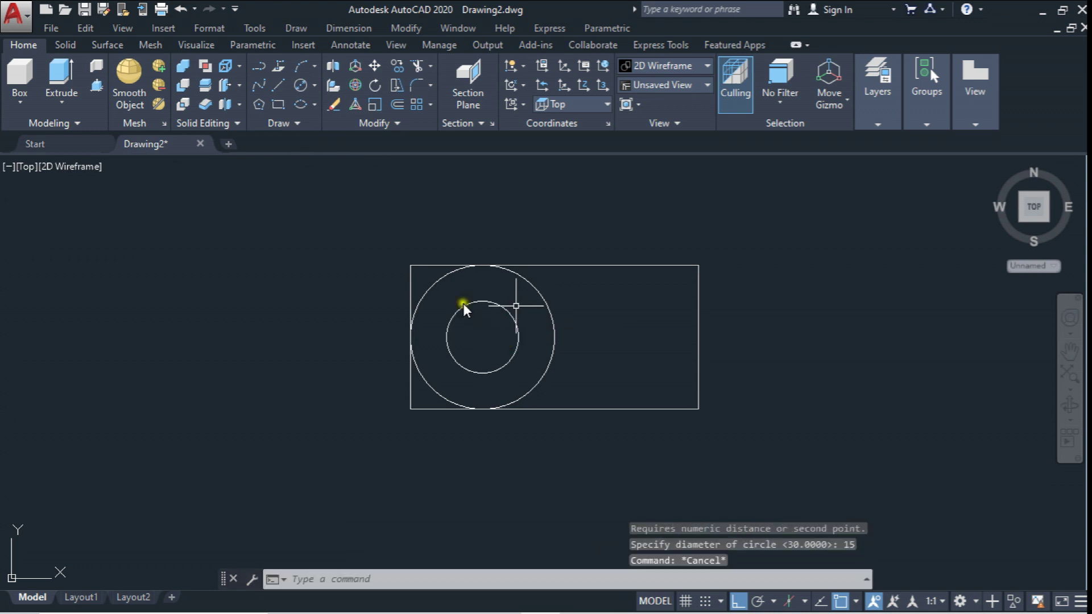
Step: Trim the rectangle's left corners outside the circle and delete the leftover left edge
click(430, 284)
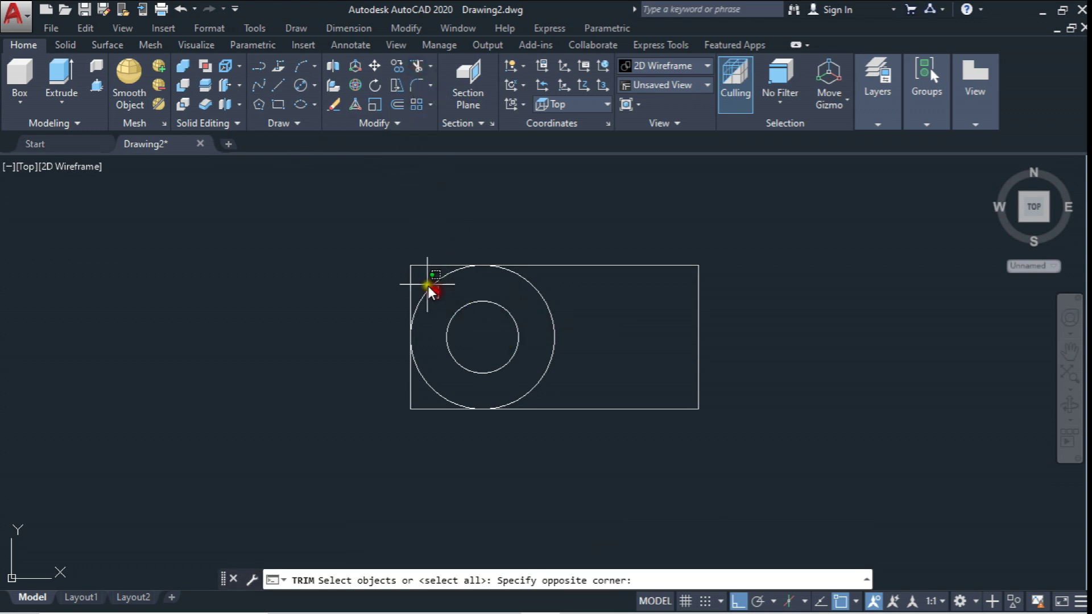
key(Return)
click(422, 259)
click(404, 274)
click(419, 415)
click(398, 398)
scroll(402, 403, down, 2)
scroll(401, 402, up, 4)
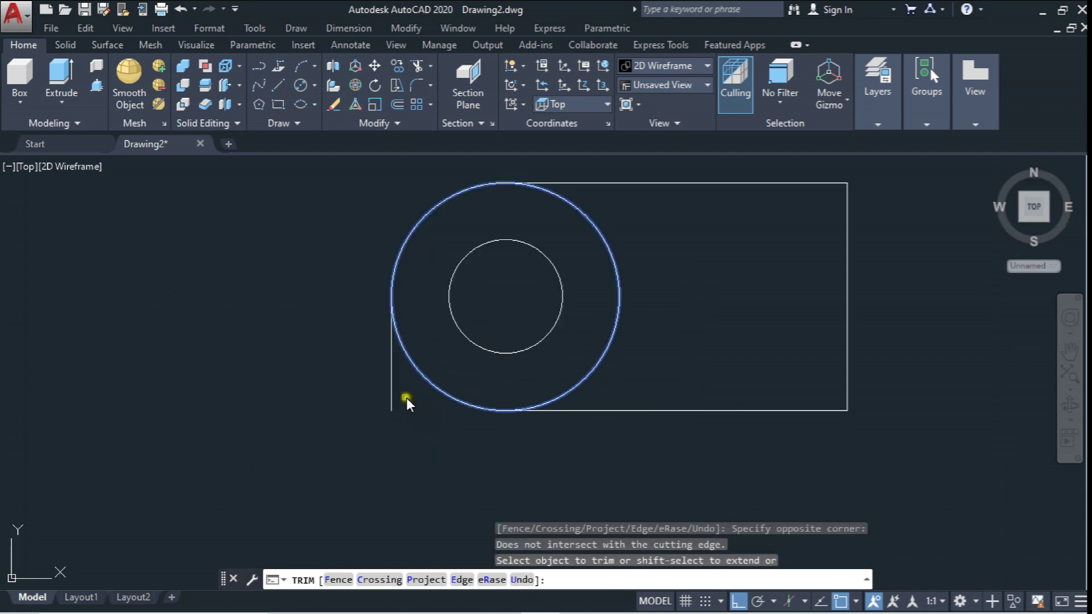
key(Escape)
click(407, 397)
click(364, 378)
key(Delete)
Step: Trim away the circle's arc inside the rectangle
click(418, 66)
click(694, 441)
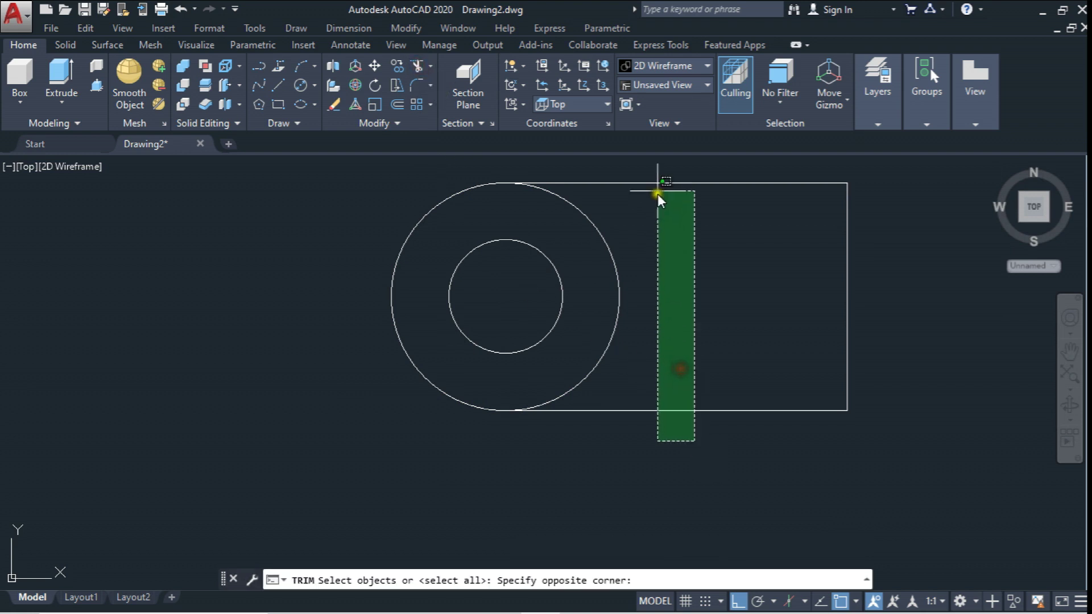
click(658, 191)
key(Return)
click(641, 248)
click(605, 276)
Step: Copy the plate's right edge 20 units to the left
key(Escape)
scroll(592, 290, down, 3)
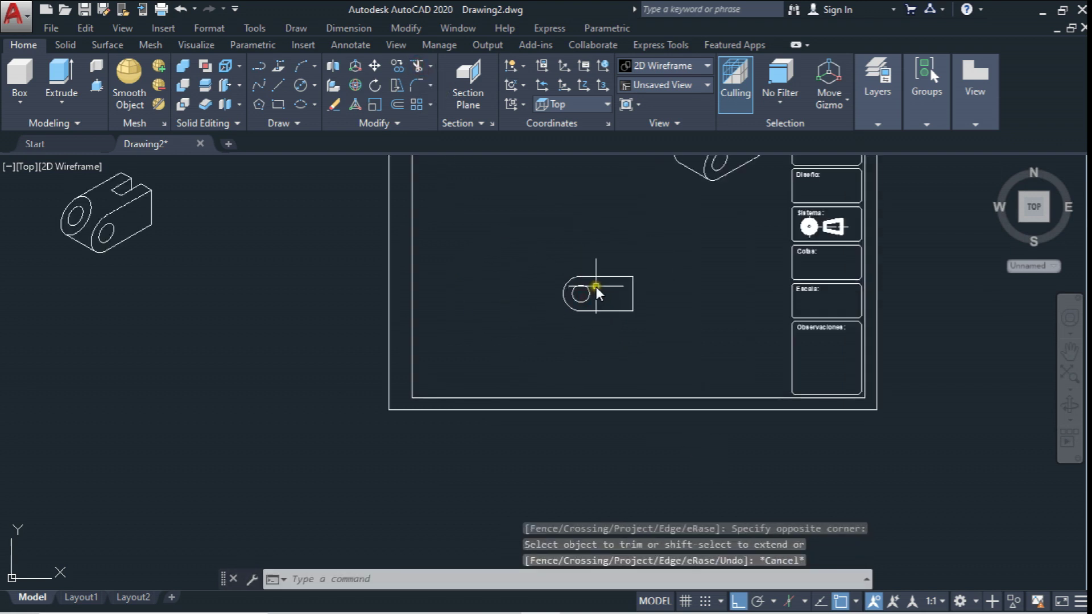
scroll(555, 383, down, 2)
scroll(564, 375, up, 2)
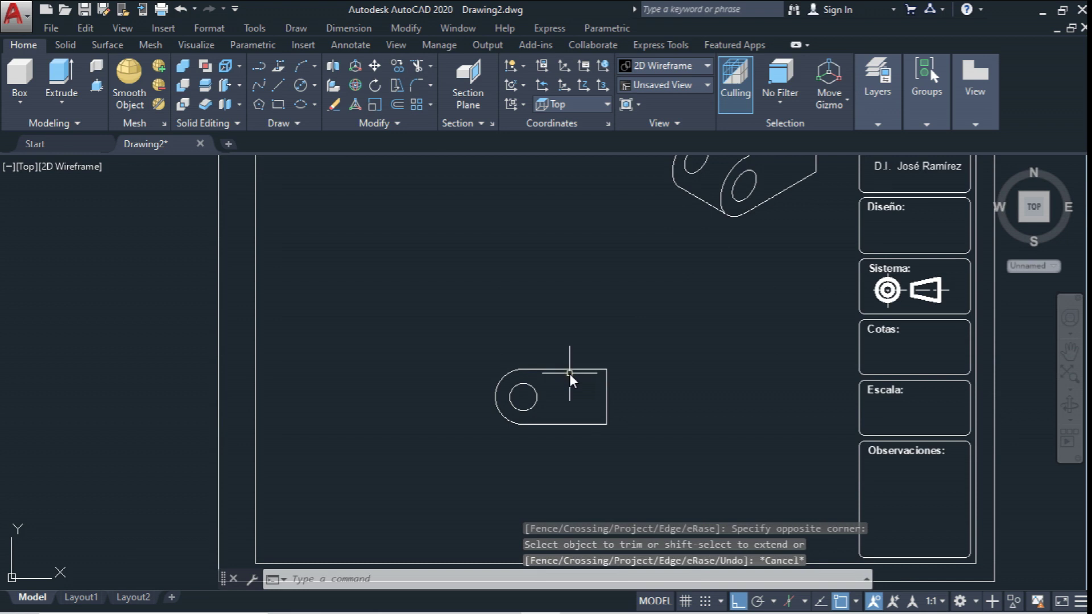
scroll(568, 374, up, 3)
middle_drag(568, 428, 617, 480)
scroll(636, 321, down, 4)
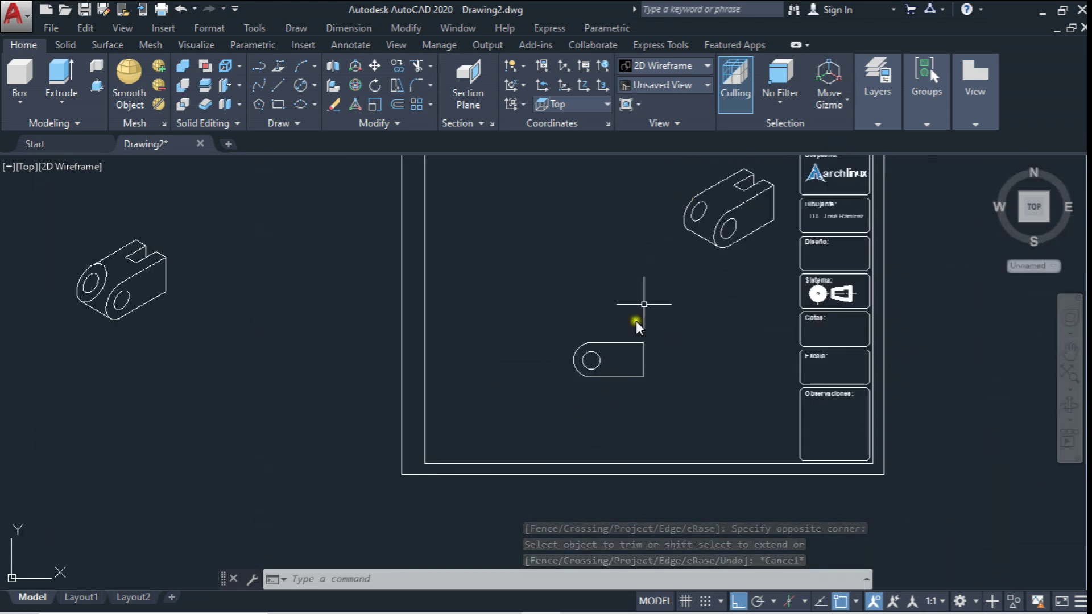
scroll(612, 343, up, 2)
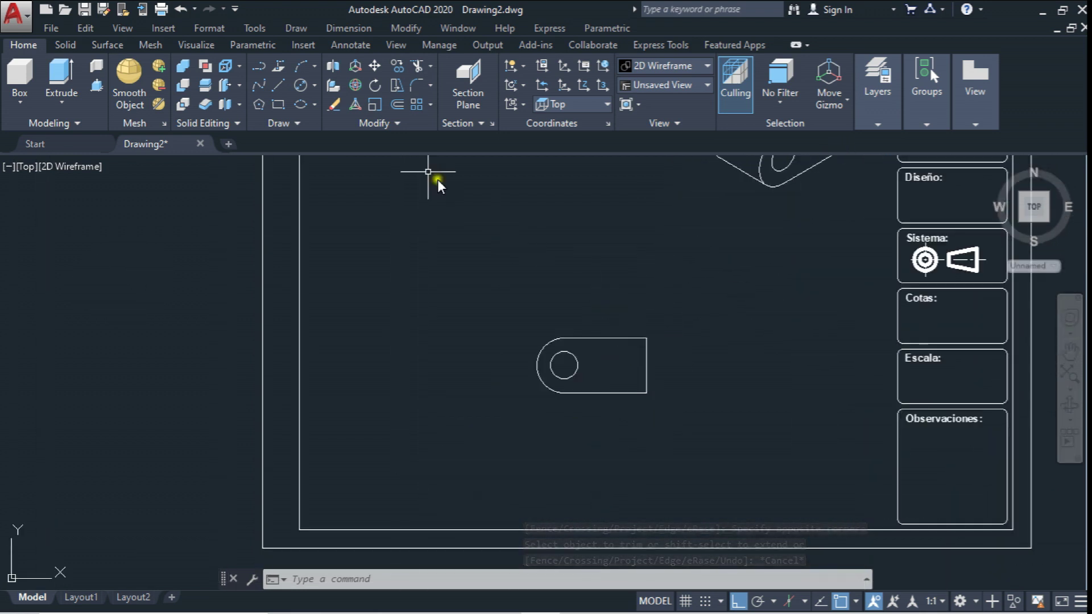
click(398, 74)
click(658, 364)
scroll(654, 253, up, 2)
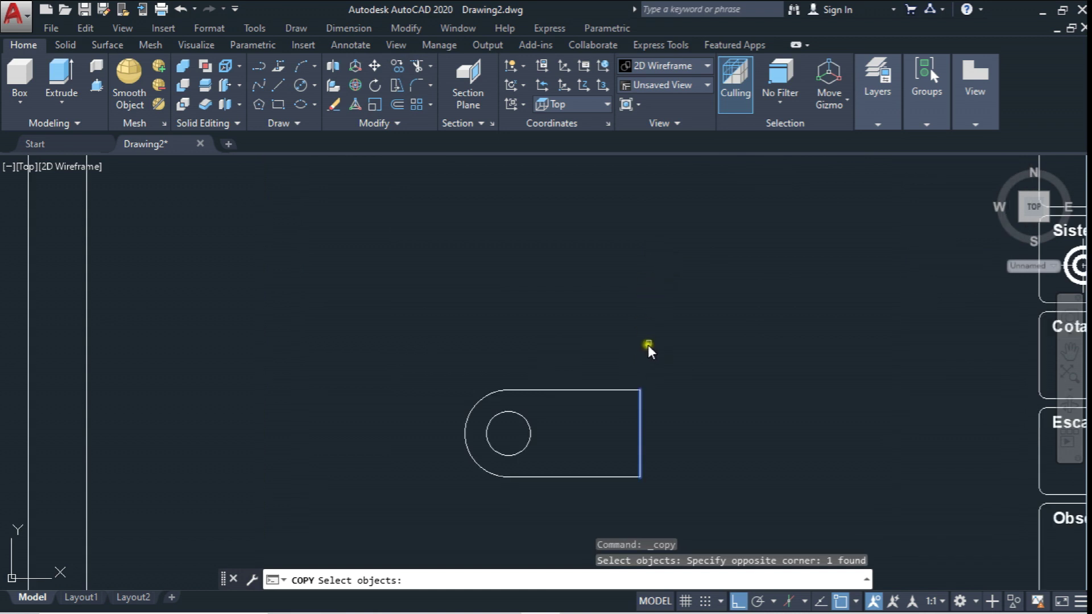
key(Return)
click(650, 343)
text(20)
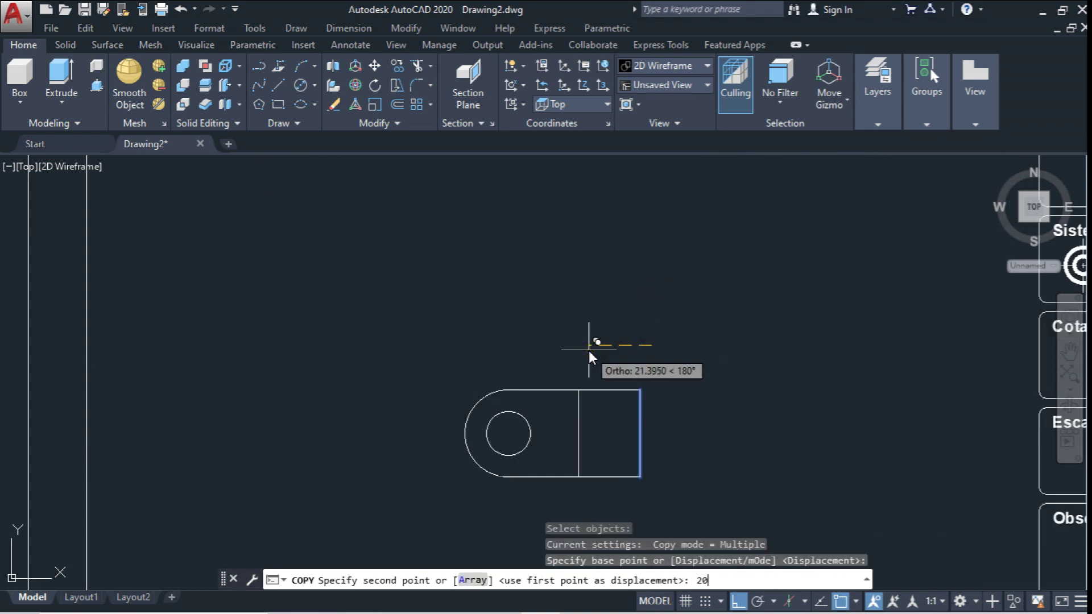
key(Return)
key(Escape)
Step: Move the copied line onto the Lineas Ocultas layer
click(581, 437)
click(573, 431)
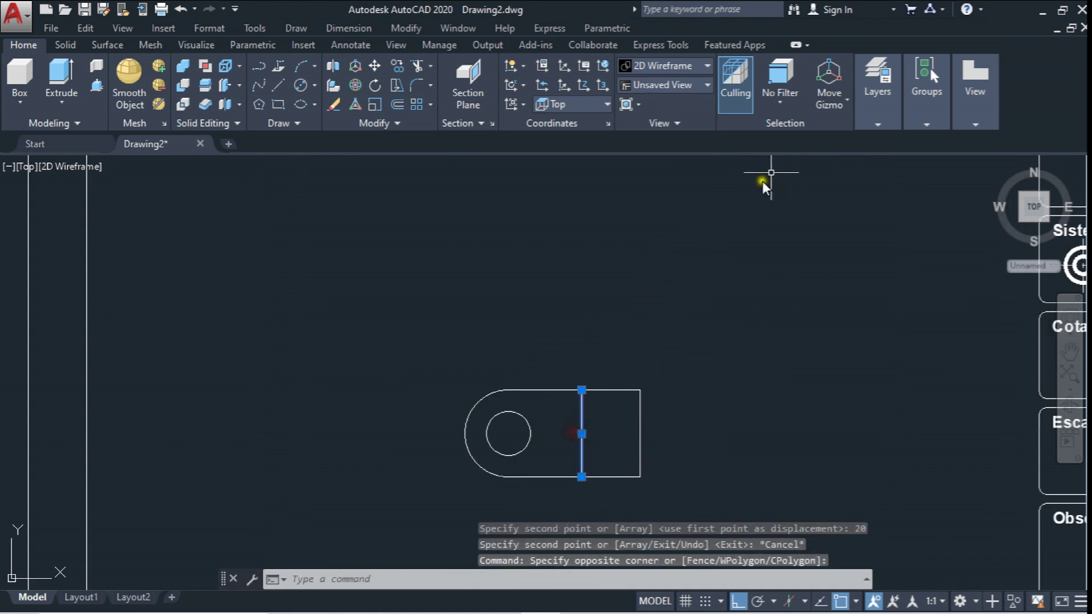
click(878, 80)
click(872, 142)
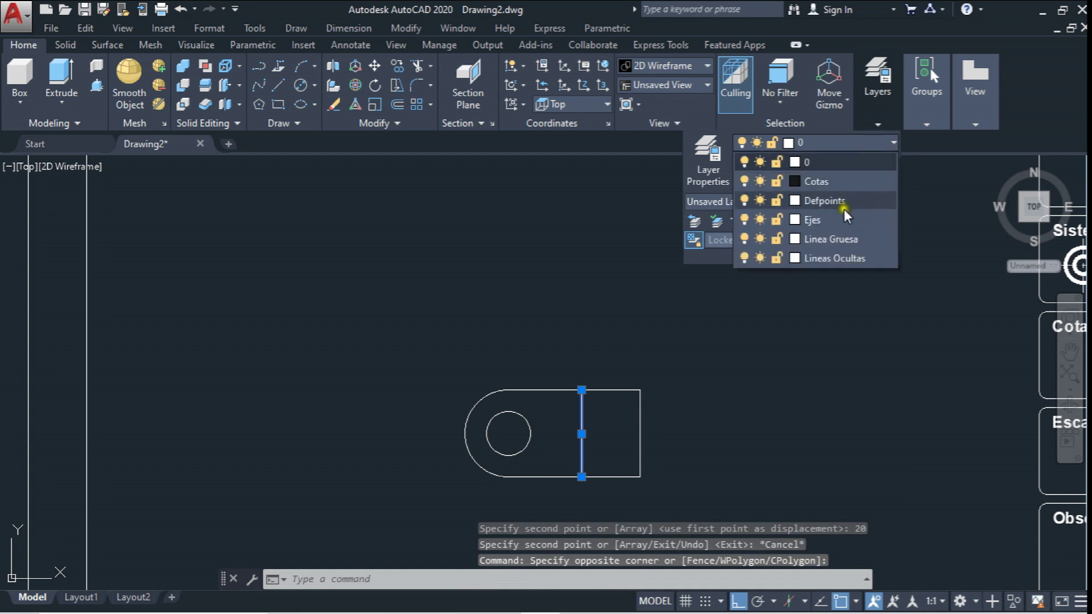
click(842, 255)
key(Escape)
middle_drag(578, 375, 556, 349)
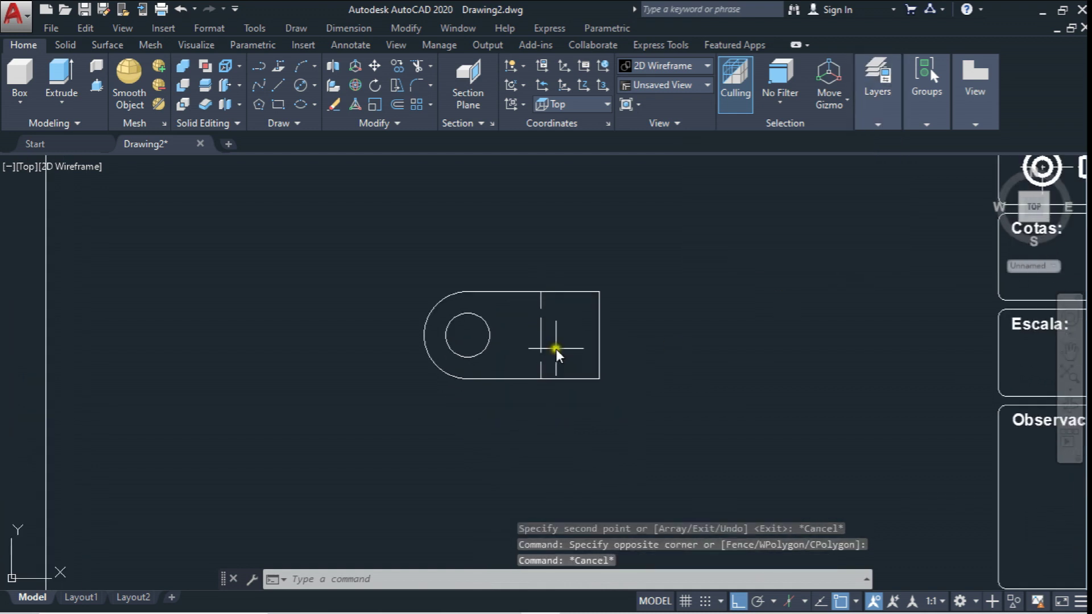
Step: Give the dashed hidden line in the lug a linetype scale of 0.5
click(541, 331)
right_click(539, 330)
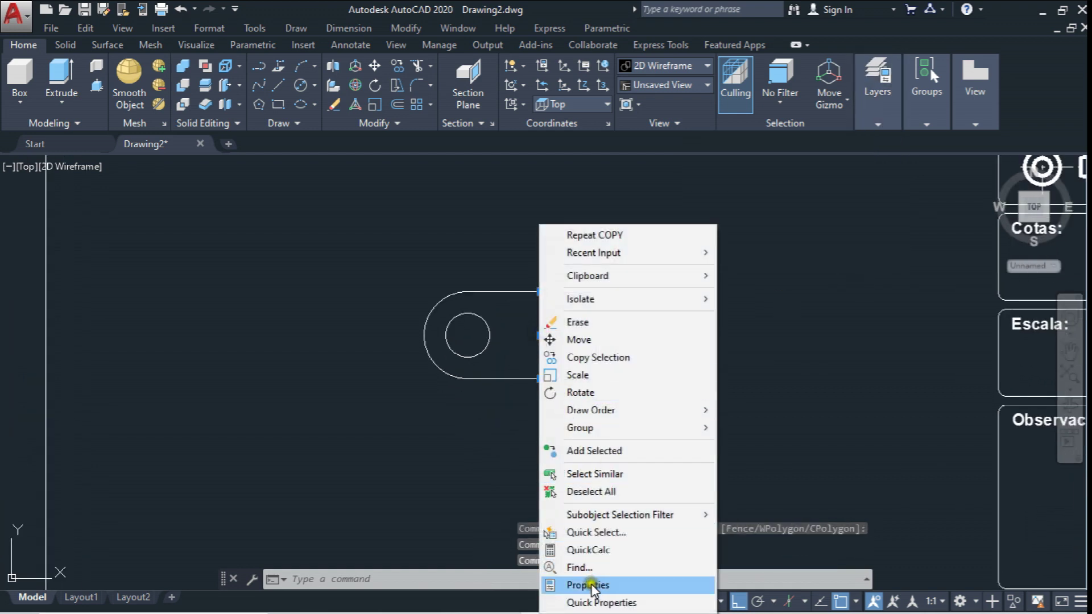
click(589, 585)
click(892, 193)
text(0.5)
key(Return)
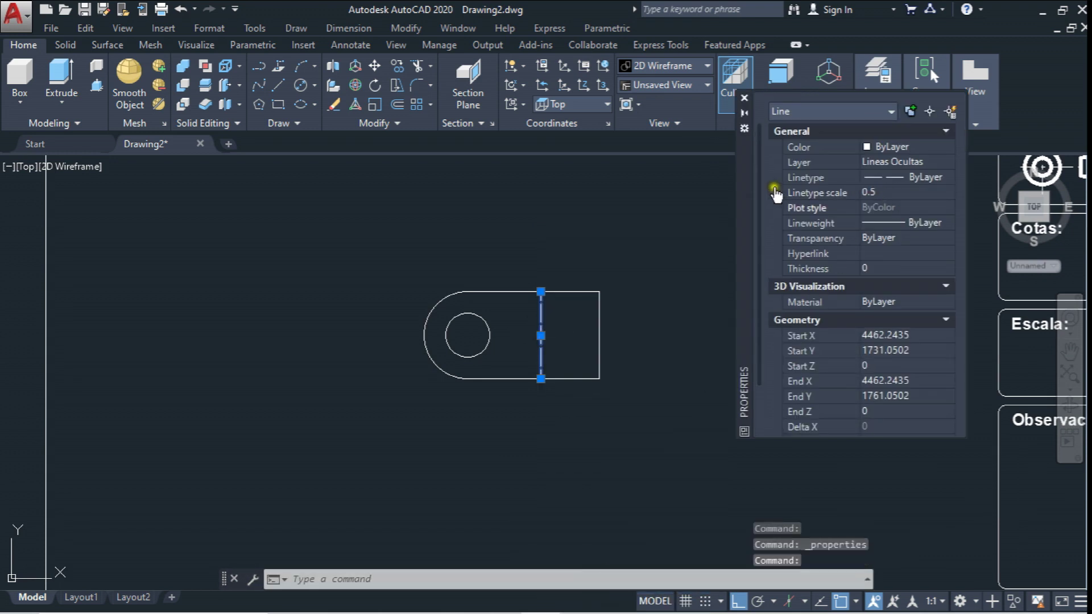
key(Escape)
key(Escape)
scroll(480, 294, down, 4)
middle_drag(480, 293, 504, 310)
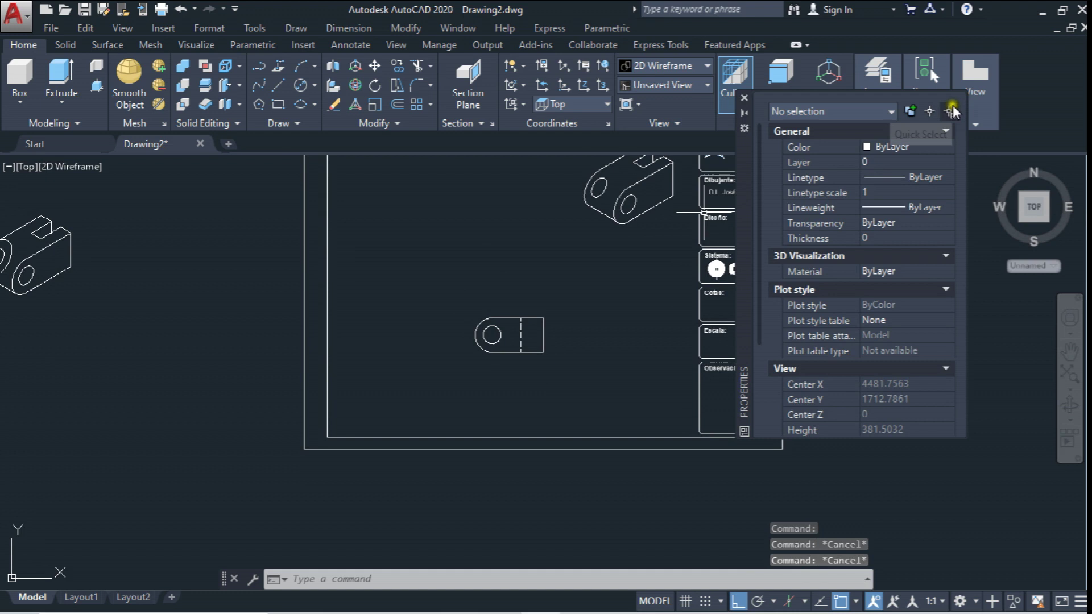
click(744, 98)
mouse_move(563, 264)
middle_down()
mouse_move(541, 273)
mouse_move(541, 295)
middle_up()
scroll(558, 300, up, 2)
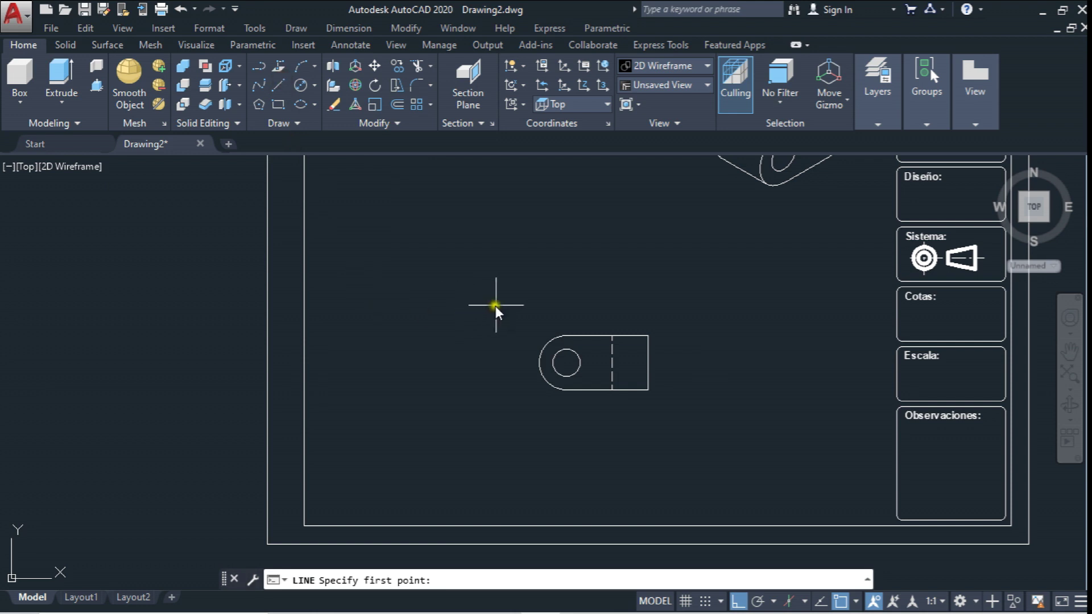
Step: Draw a guide line from the lug's top edge, then a 30-unit left edge and 10-unit bottom edge
scroll(496, 306, up, 2)
click(672, 353)
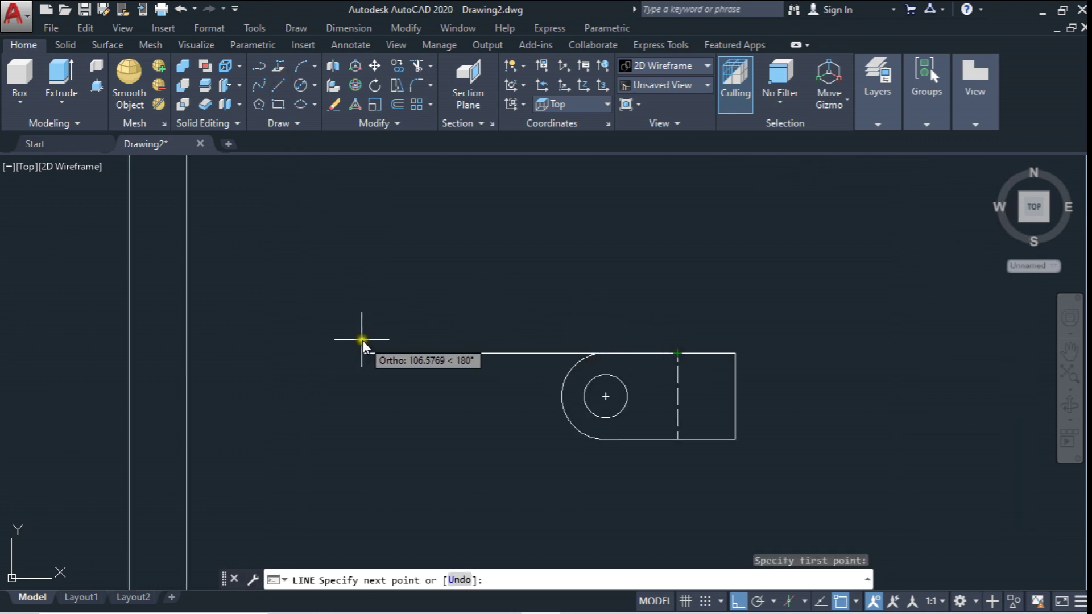
click(346, 355)
key(Escape)
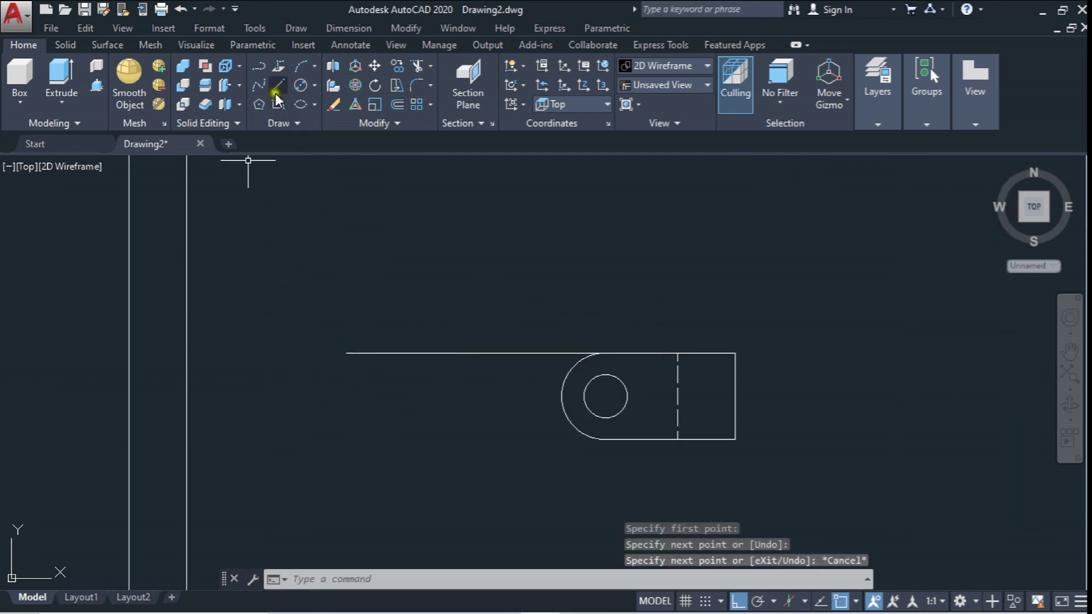
click(279, 84)
click(346, 352)
text(30)
key(Return)
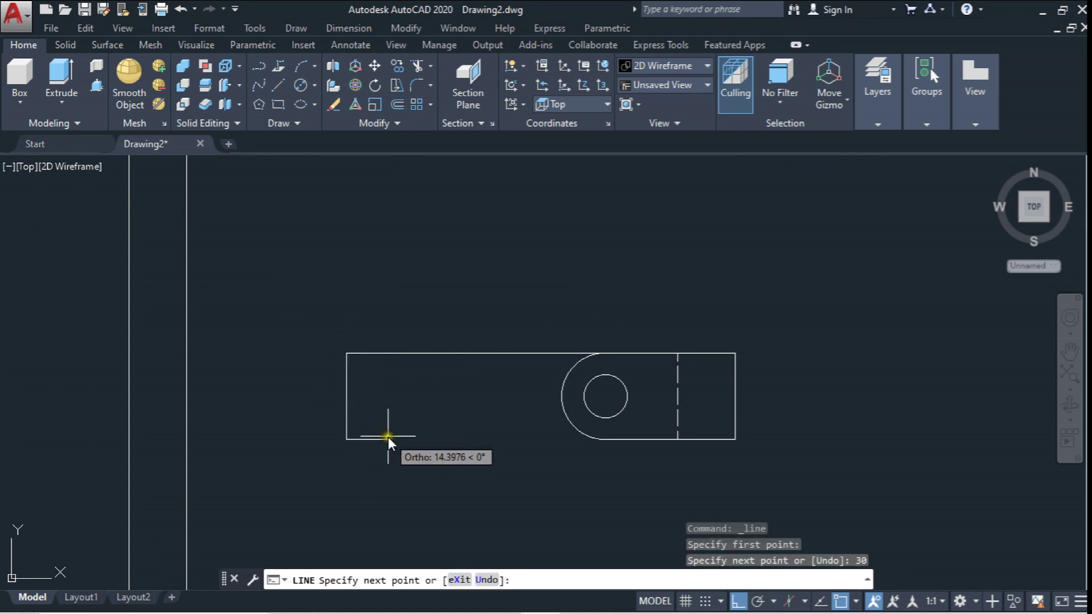
text(10)
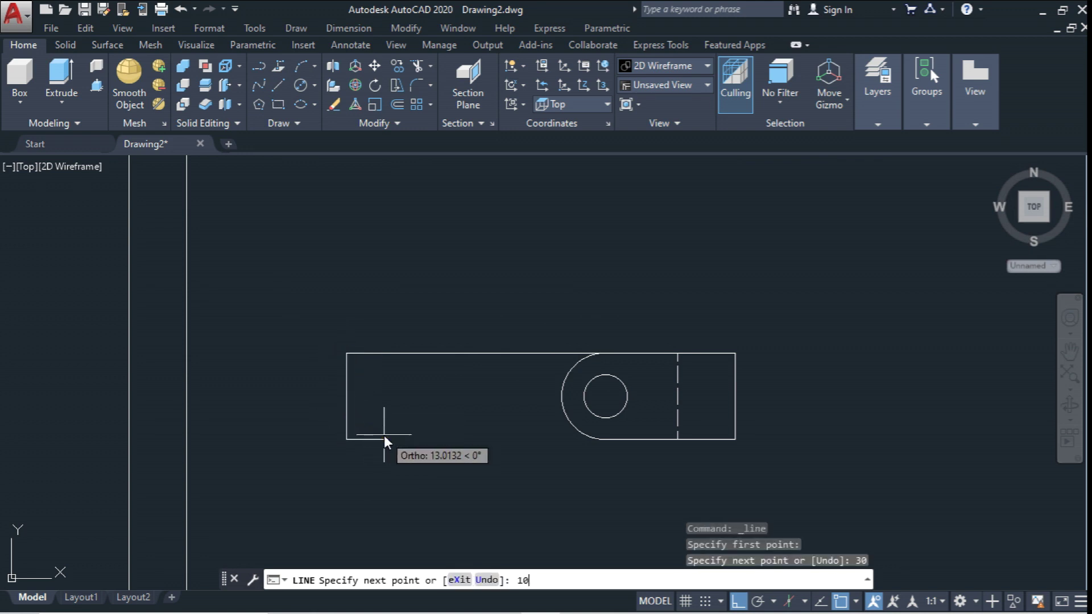
key(Return)
key(Escape)
Step: Delete the long guide line and close the 10x30 rectangle with its top edge
click(435, 375)
click(428, 332)
key(Delete)
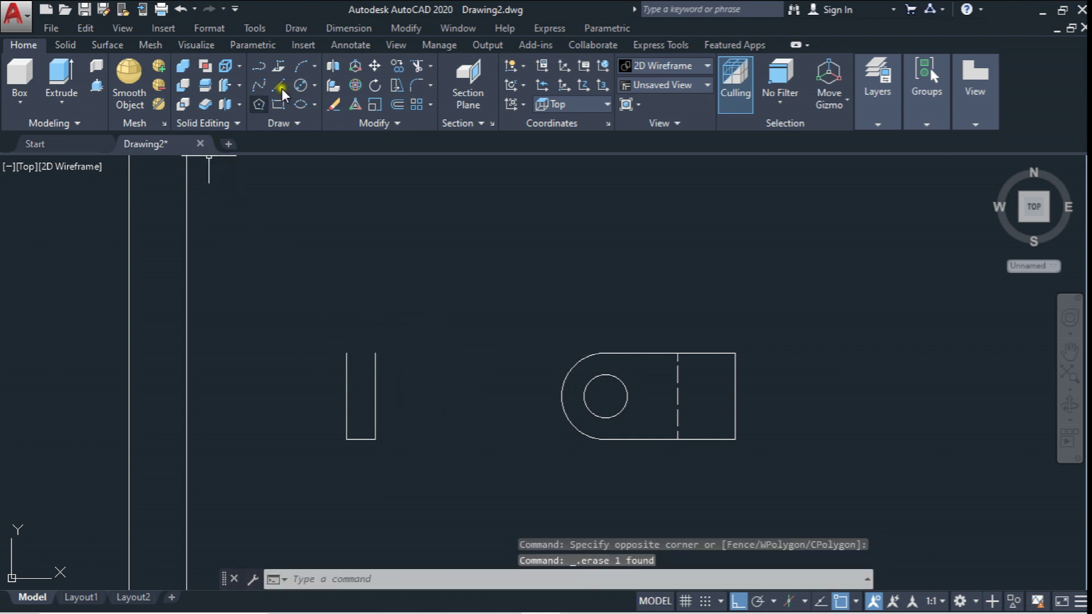
click(283, 86)
click(346, 354)
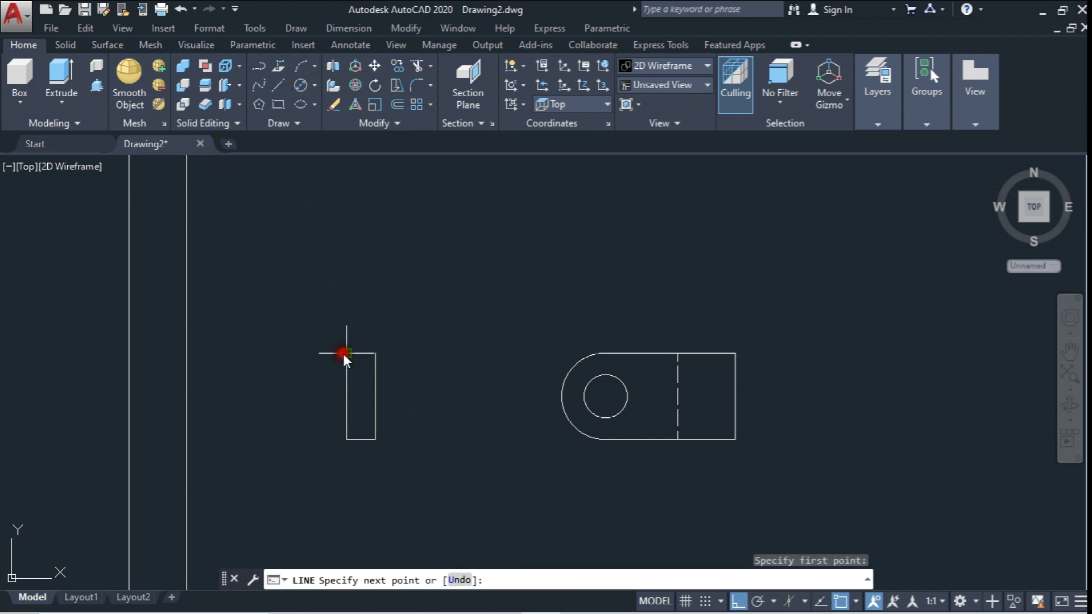
click(375, 353)
key(Escape)
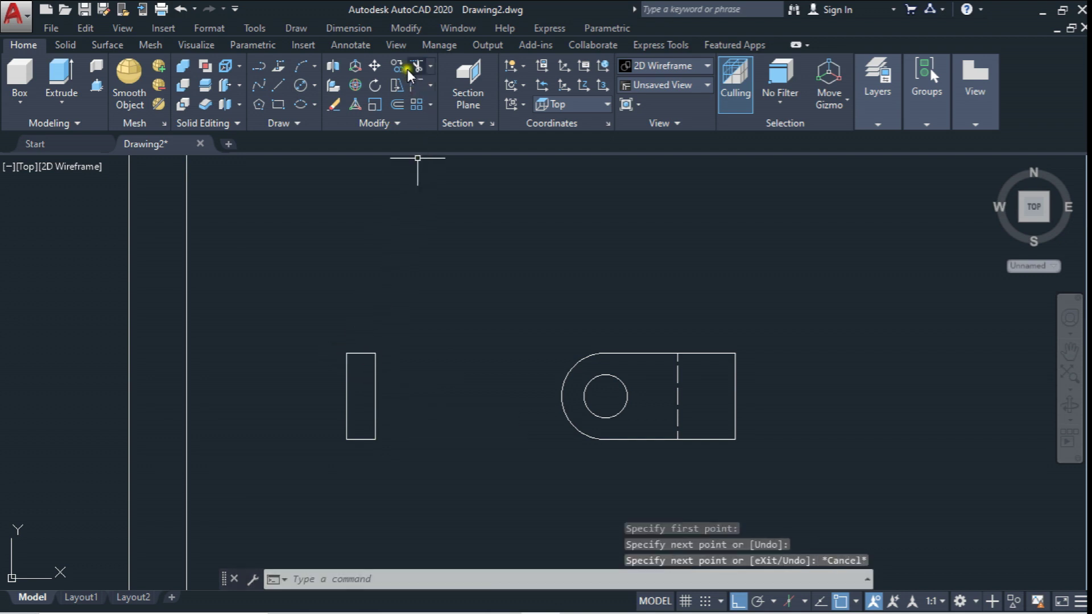
Step: Copy the small rectangle twice to the right
click(397, 66)
click(427, 506)
click(376, 353)
key(Return)
click(346, 354)
click(376, 354)
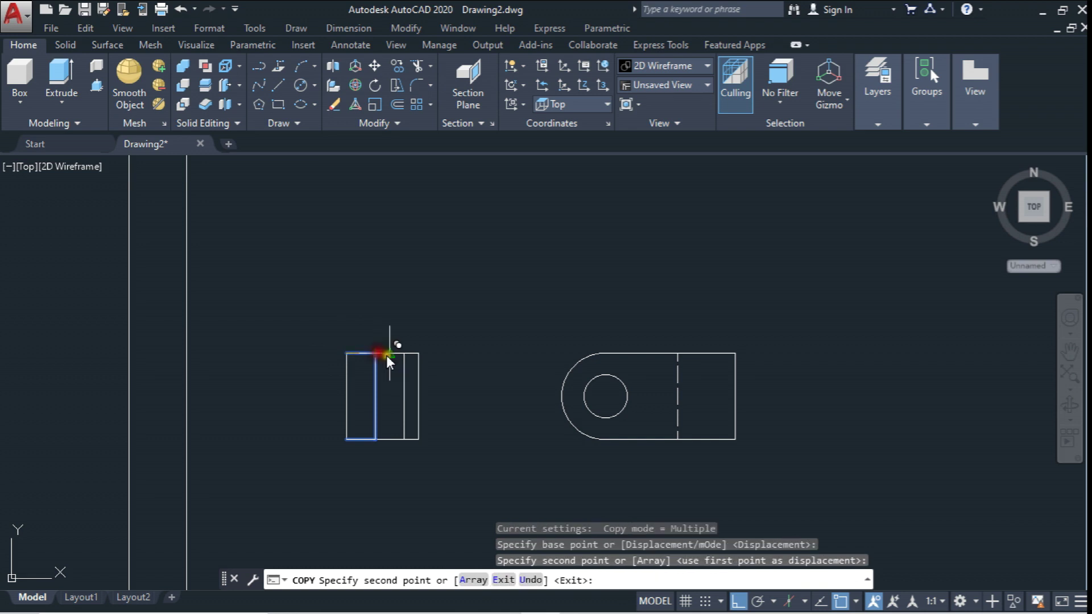
click(405, 354)
key(Escape)
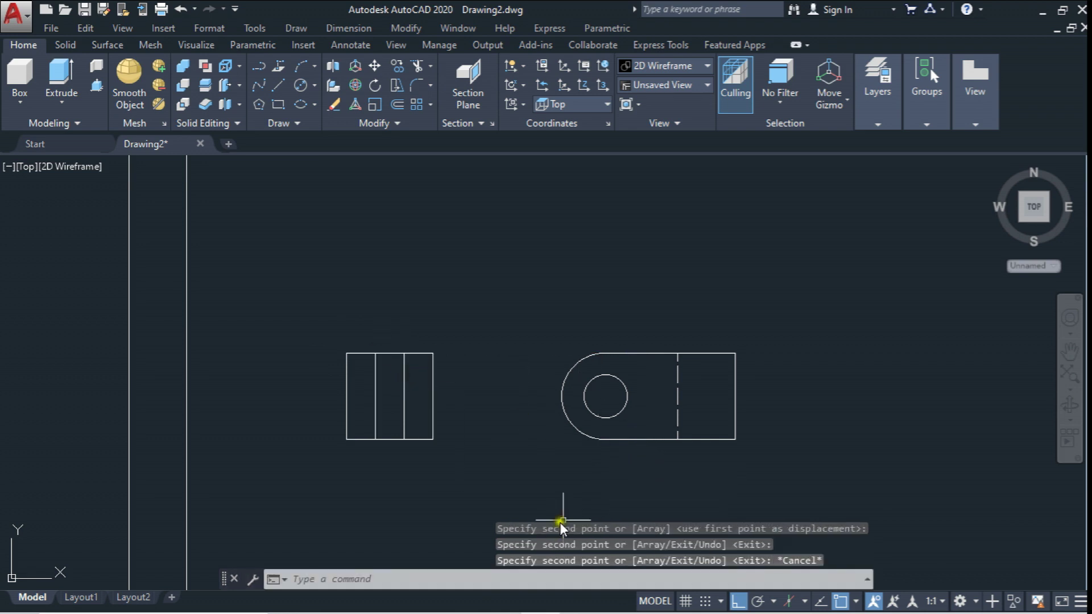
Step: Put the two middle vertical lines on the Lineas Ocultas layer
middle_drag(405, 391, 416, 377)
scroll(452, 380, down, 3)
scroll(561, 310, up, 1)
scroll(432, 395, up, 2)
click(493, 361)
click(439, 381)
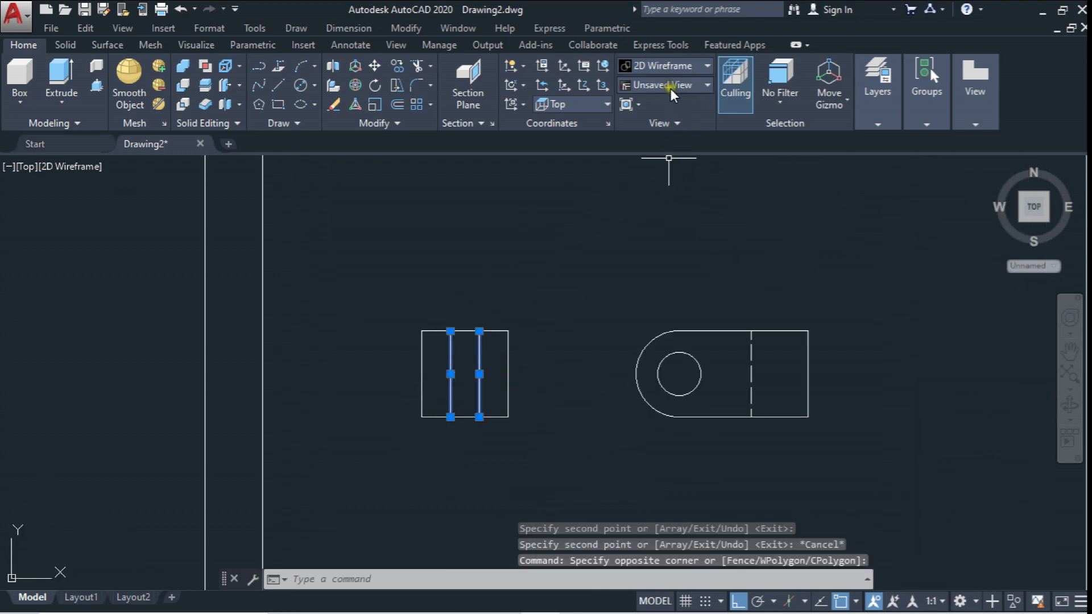
click(701, 90)
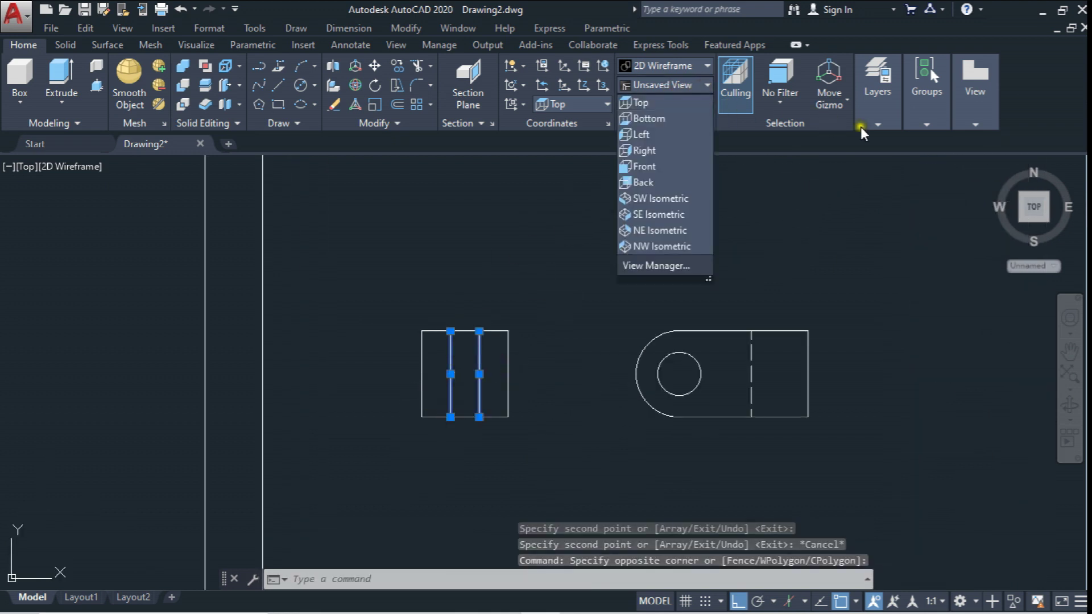
click(891, 121)
click(889, 142)
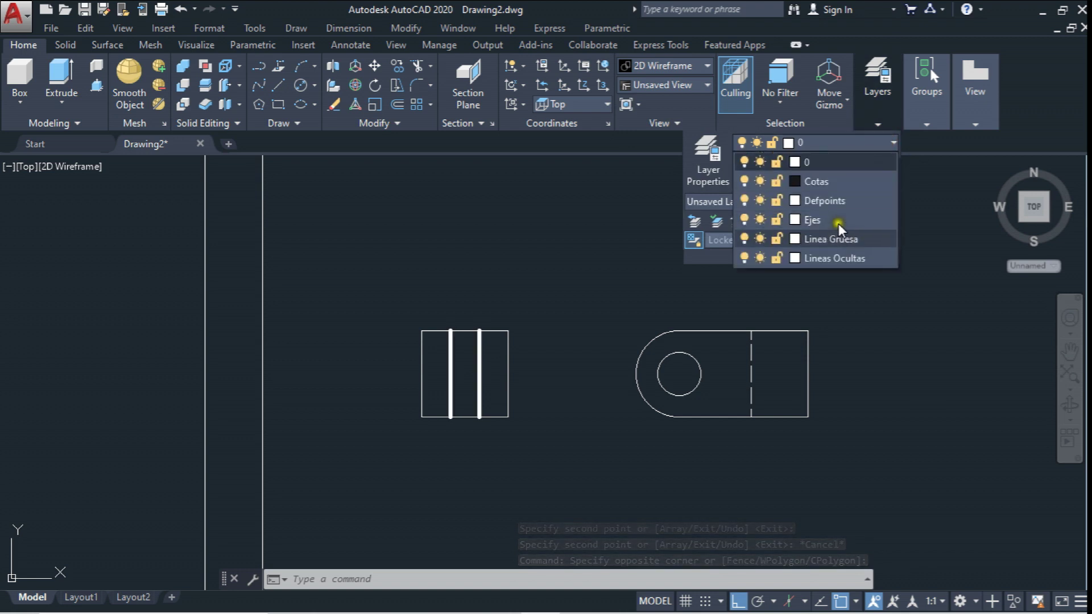
click(841, 256)
Step: Set the two hidden lines' linetype scale to 0.5
scroll(457, 386, up, 5)
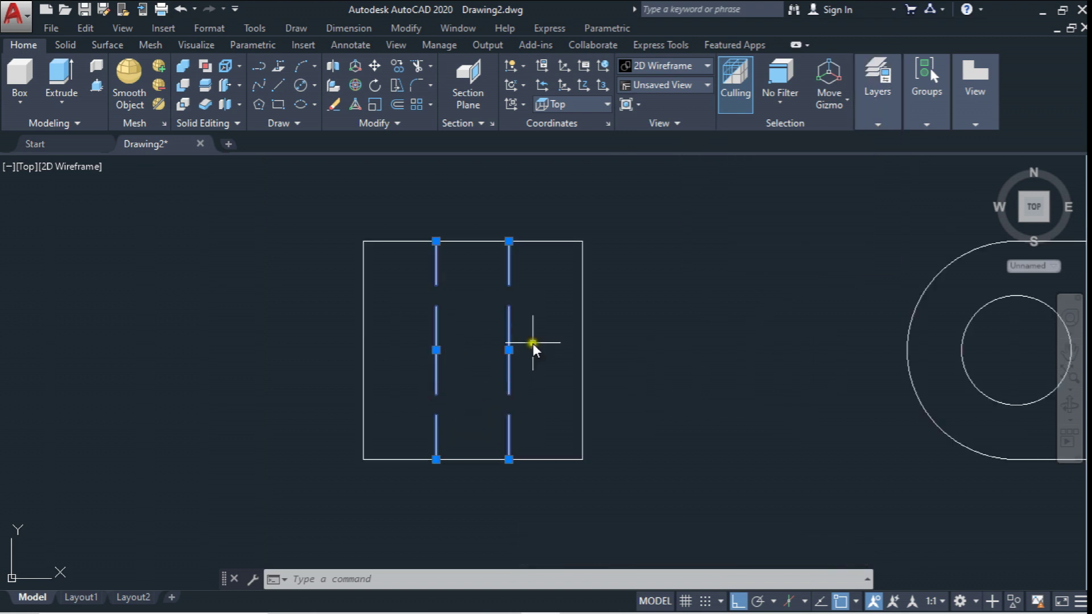
right_click(514, 327)
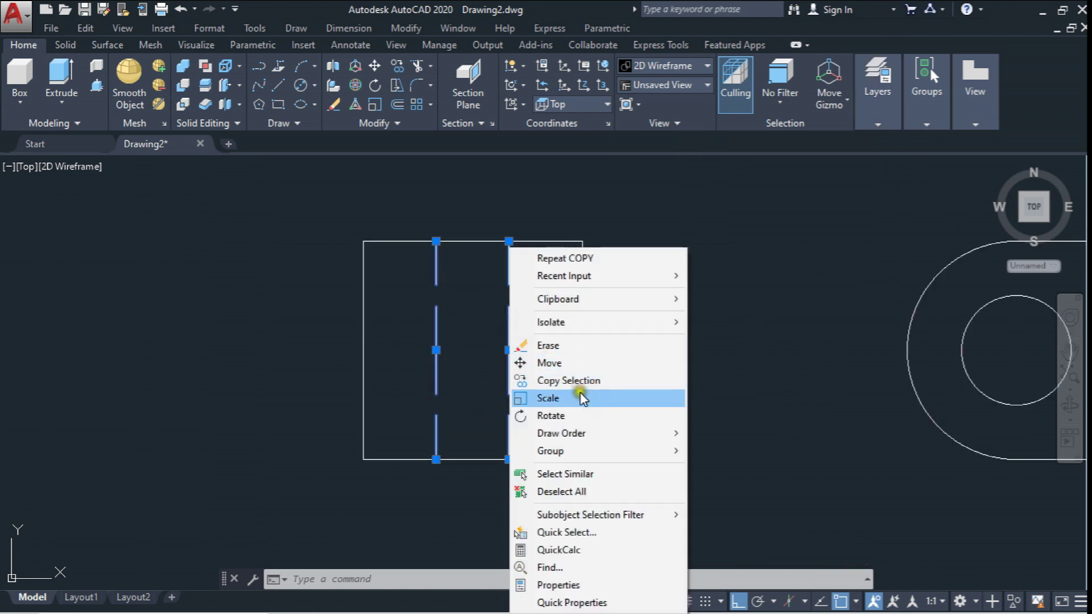
click(557, 585)
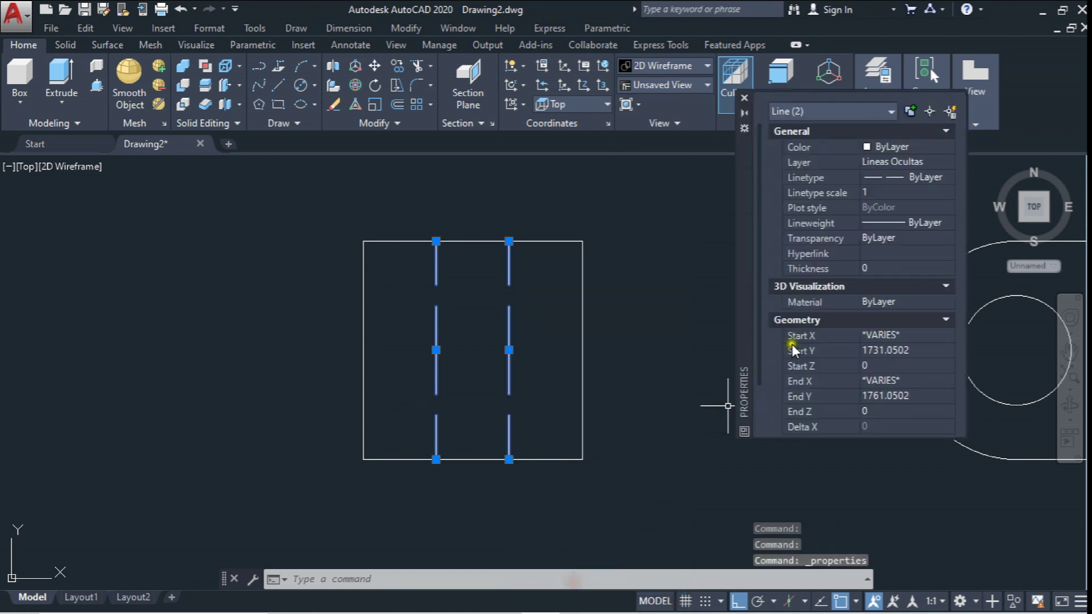
click(896, 194)
text(5)
key(Return)
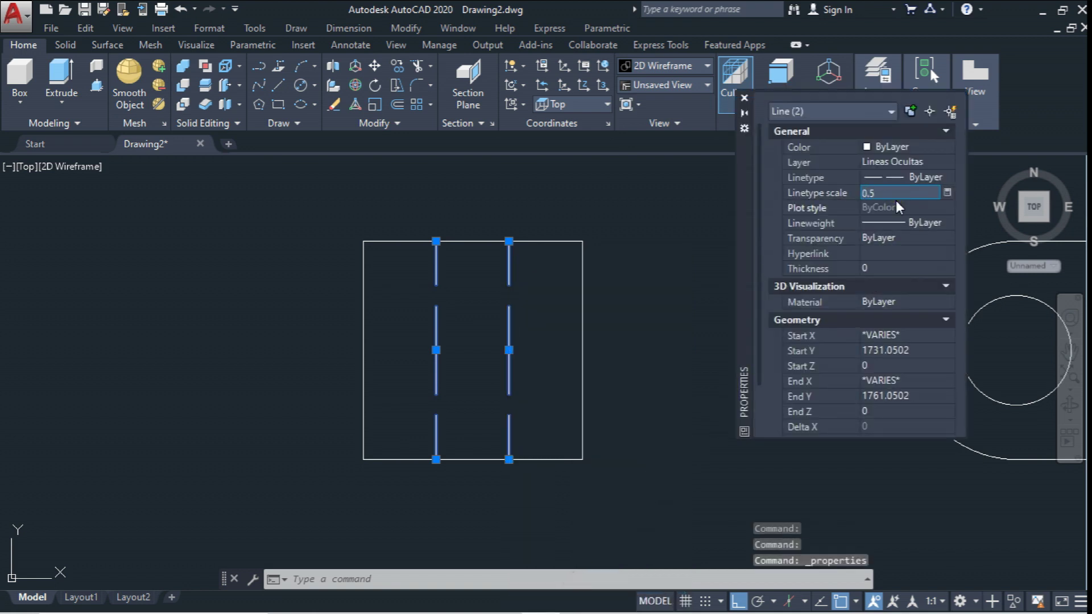
key(Escape)
middle_drag(593, 275, 443, 313)
scroll(443, 313, down, 3)
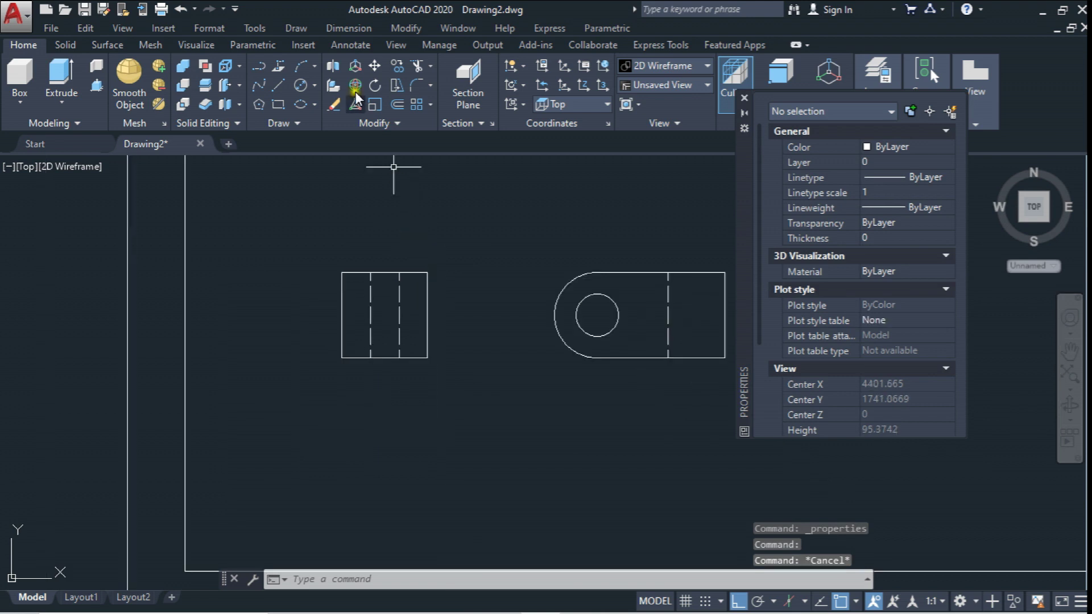
click(279, 84)
scroll(605, 313, up, 1)
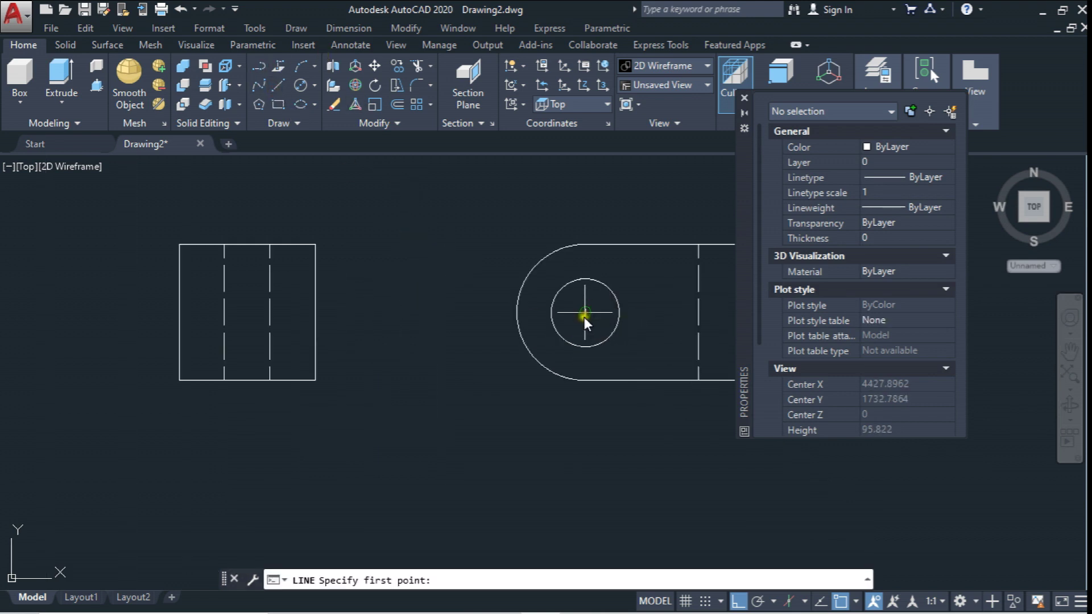
Step: Draw a vertical line through the small hole's centre, extending above and below the lug
click(585, 312)
click(585, 220)
key(Escape)
drag(589, 266, 577, 287)
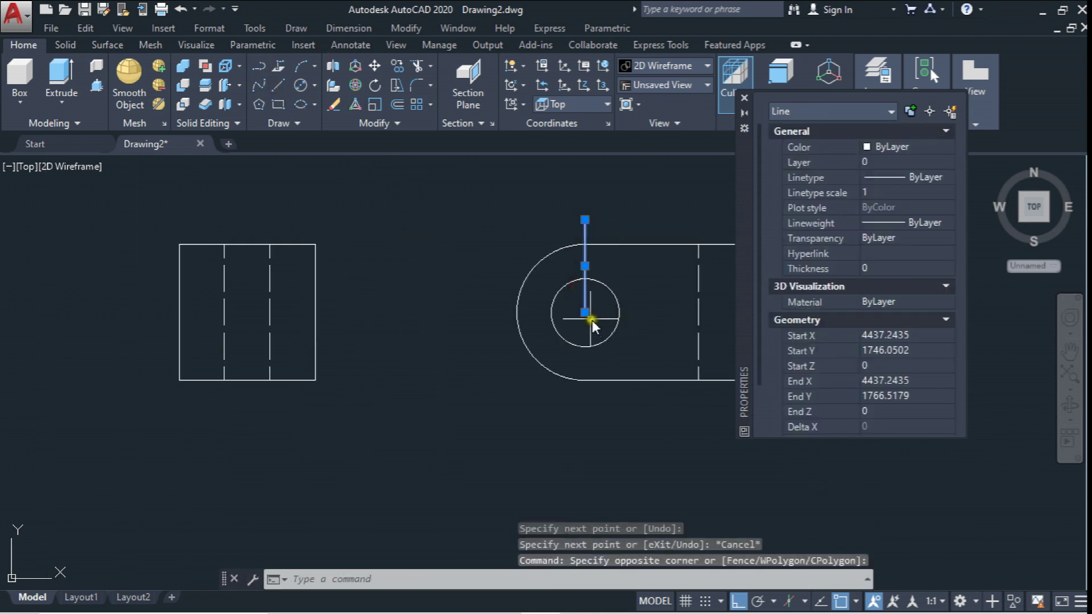
click(585, 313)
click(581, 438)
key(Escape)
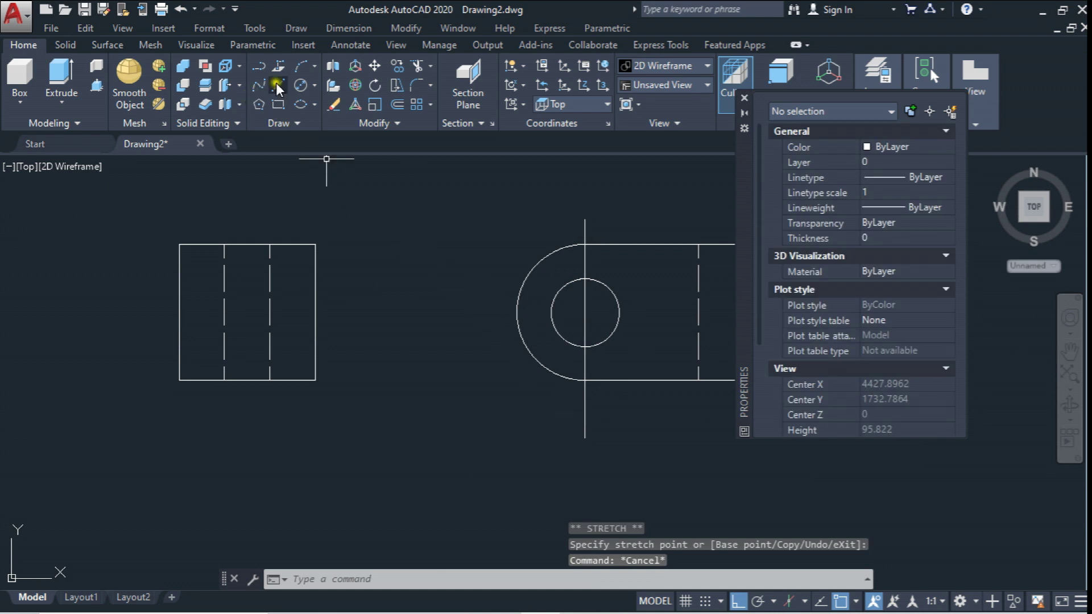
Step: Project the hole's top and bottom quadrants to the side view with two horizontal lines
click(277, 85)
click(585, 278)
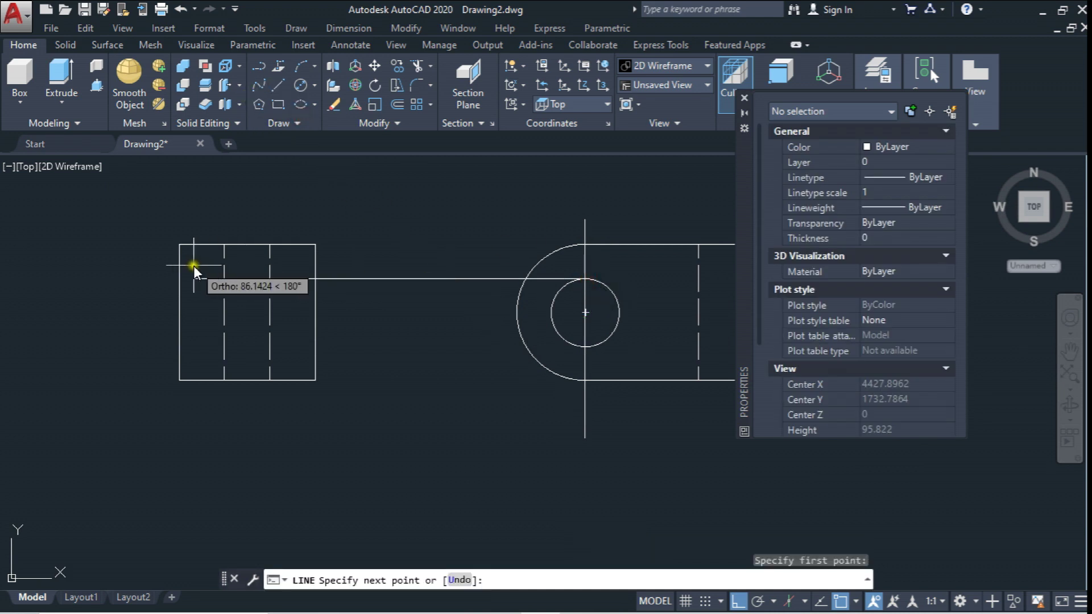
click(182, 277)
key(Escape)
click(397, 64)
click(434, 210)
click(401, 302)
key(Return)
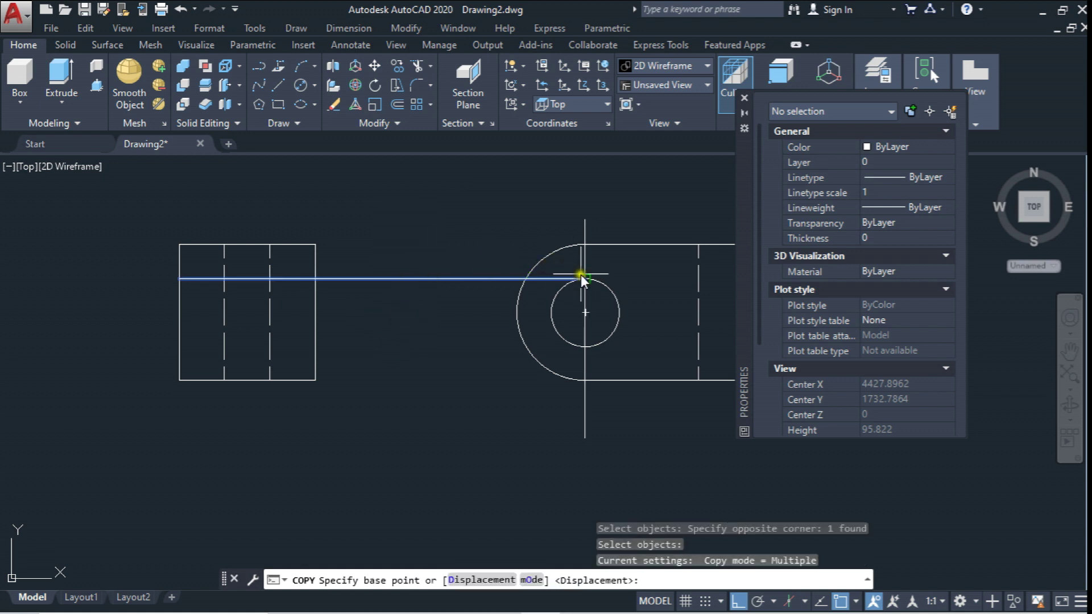
click(585, 278)
click(585, 347)
key(Escape)
Step: Set both projection lines' linetype scale to 0.5
click(442, 247)
click(409, 350)
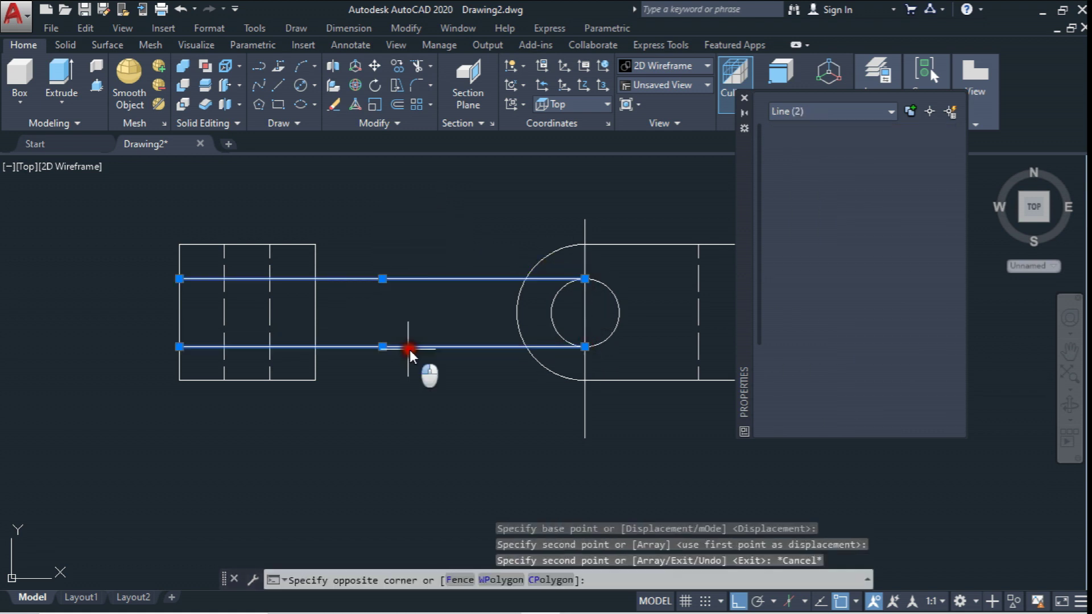
click(881, 193)
text(0.5)
key(Return)
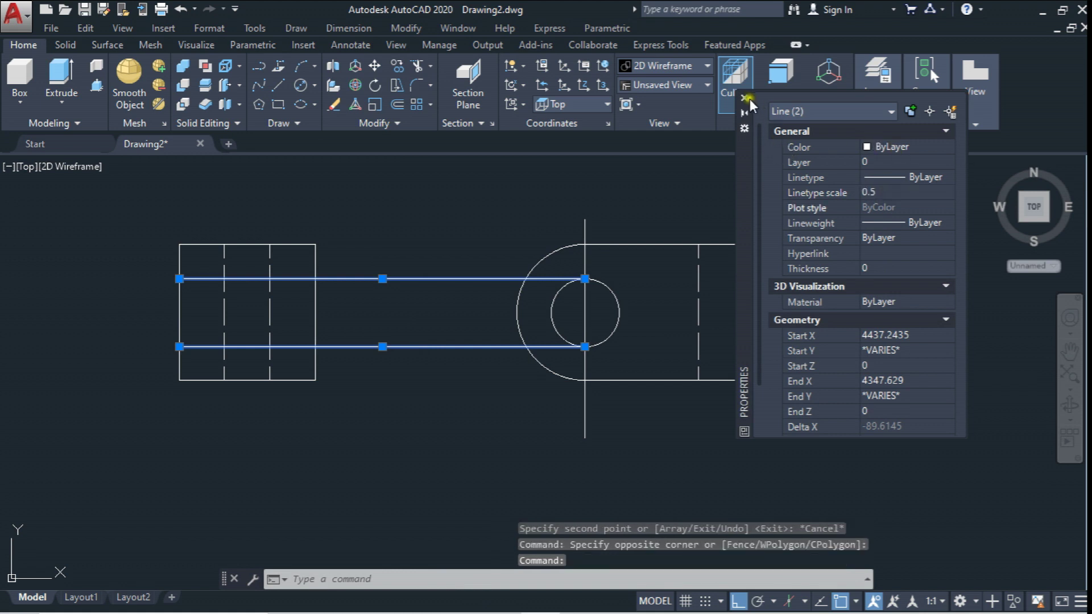
click(746, 99)
click(881, 117)
click(882, 142)
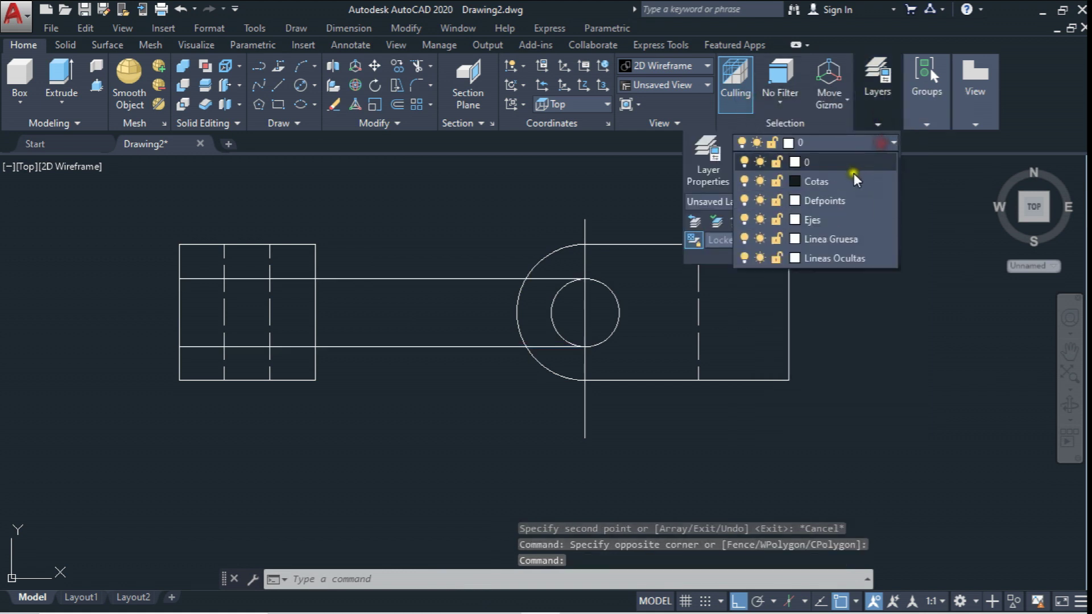
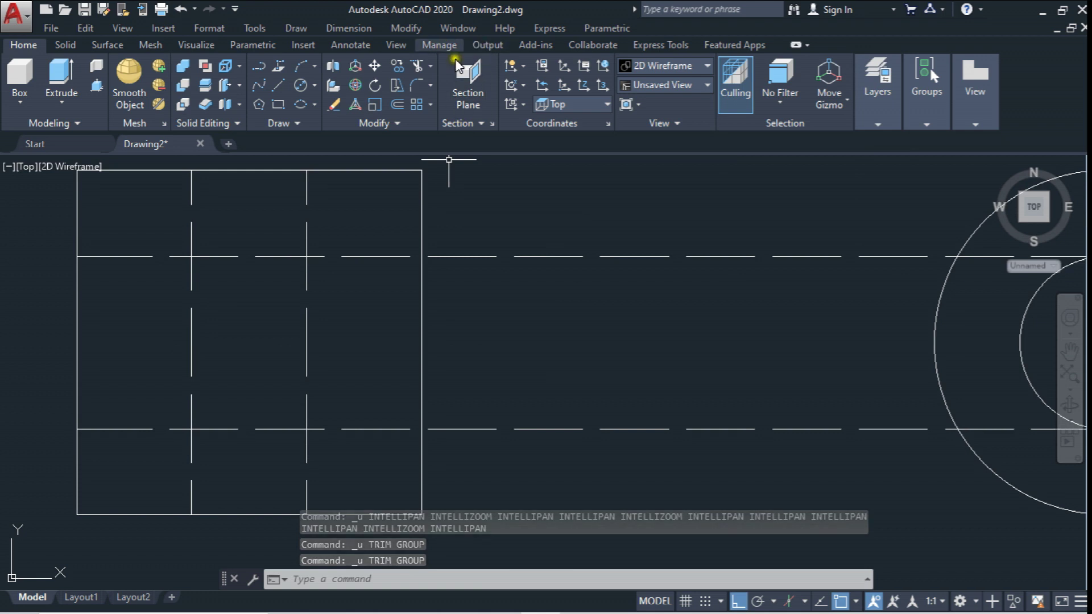
Step: Cancel the leftover trim and scroll to the area above the square view
click(417, 67)
key(Escape)
scroll(422, 419, down, 2)
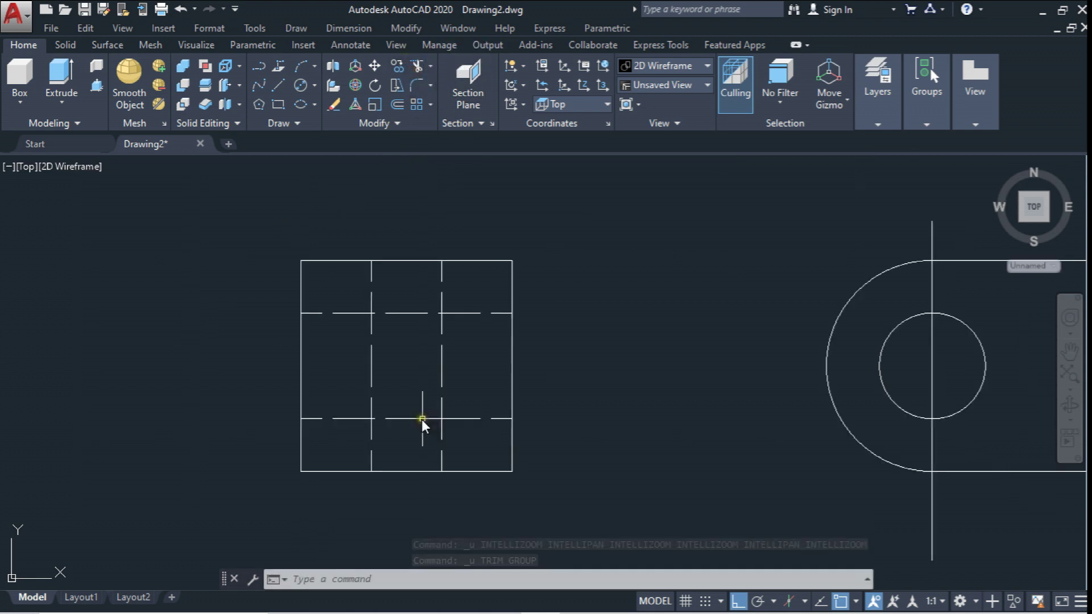
scroll(572, 437, down, 4)
scroll(568, 455, down, 4)
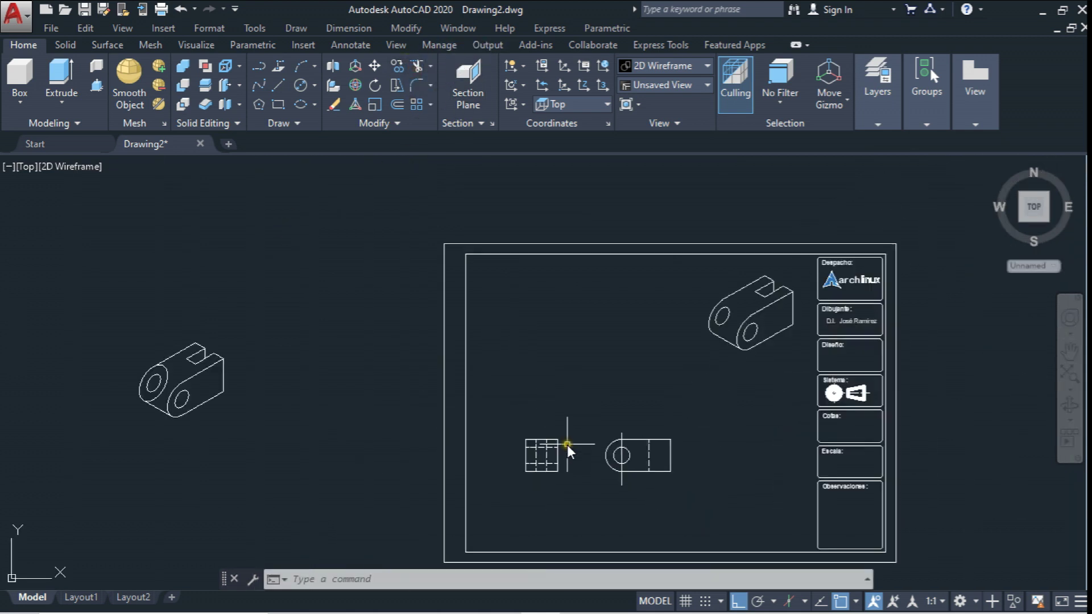
scroll(567, 411, up, 1)
scroll(567, 412, up, 1)
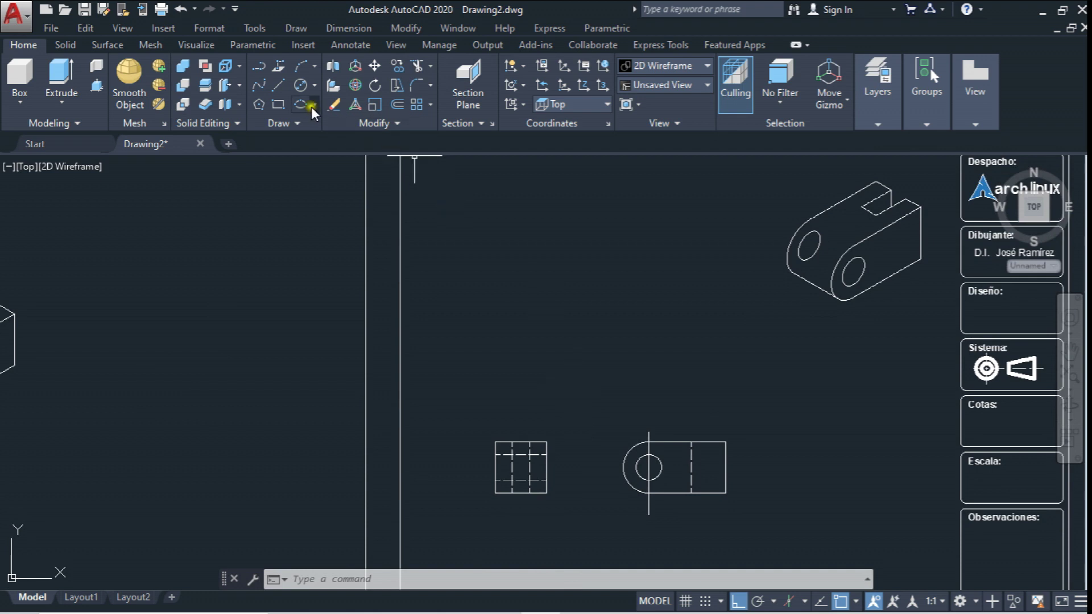
Step: Draw the outline's 60, 30 and 60 edges starting above the square view
click(278, 82)
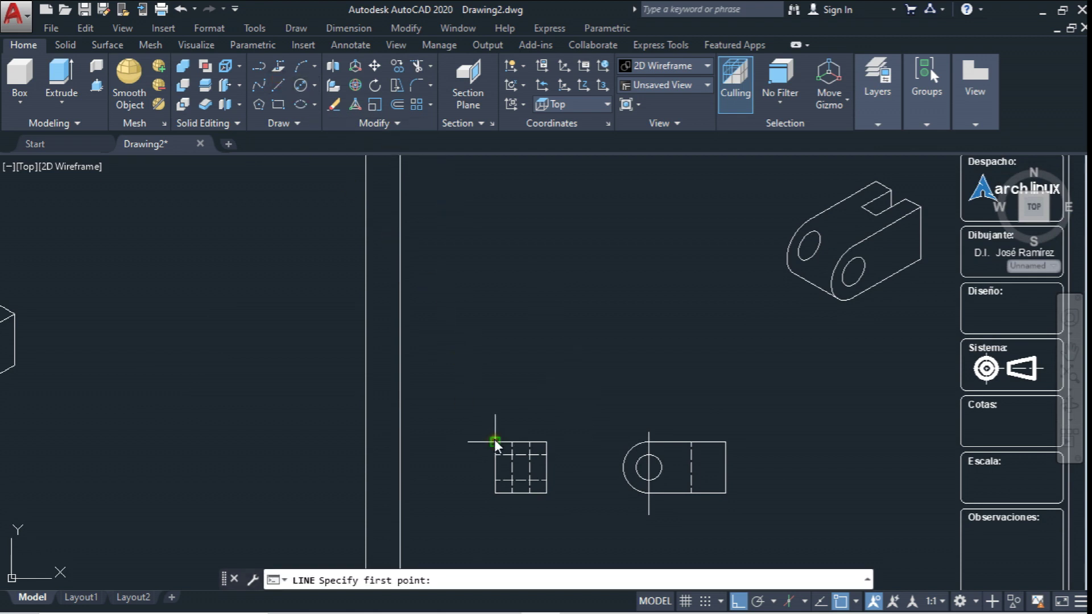
click(495, 210)
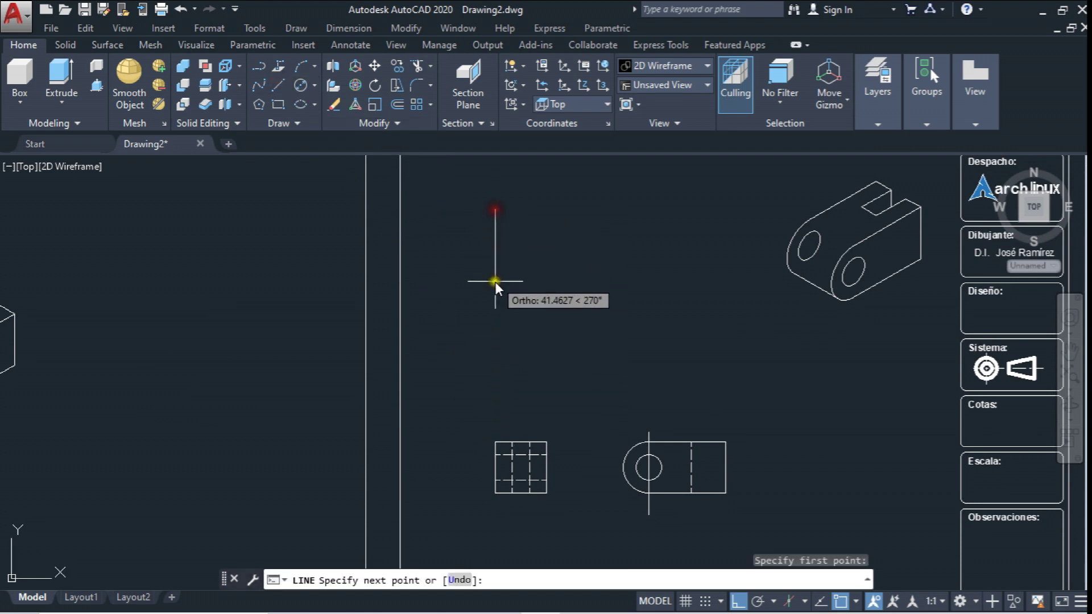
text(60)
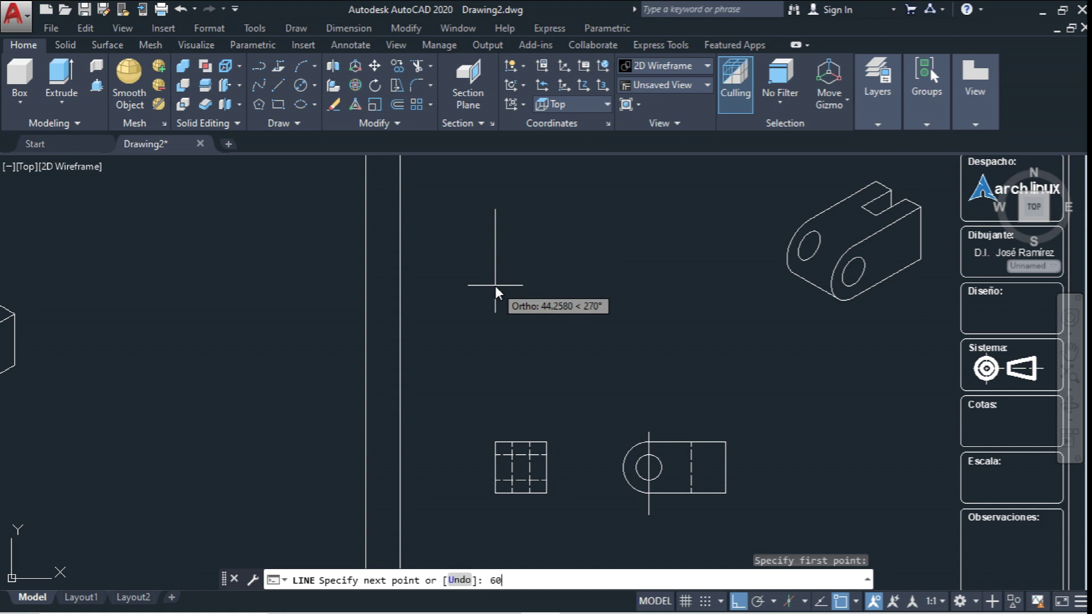
key(Return)
text(3)
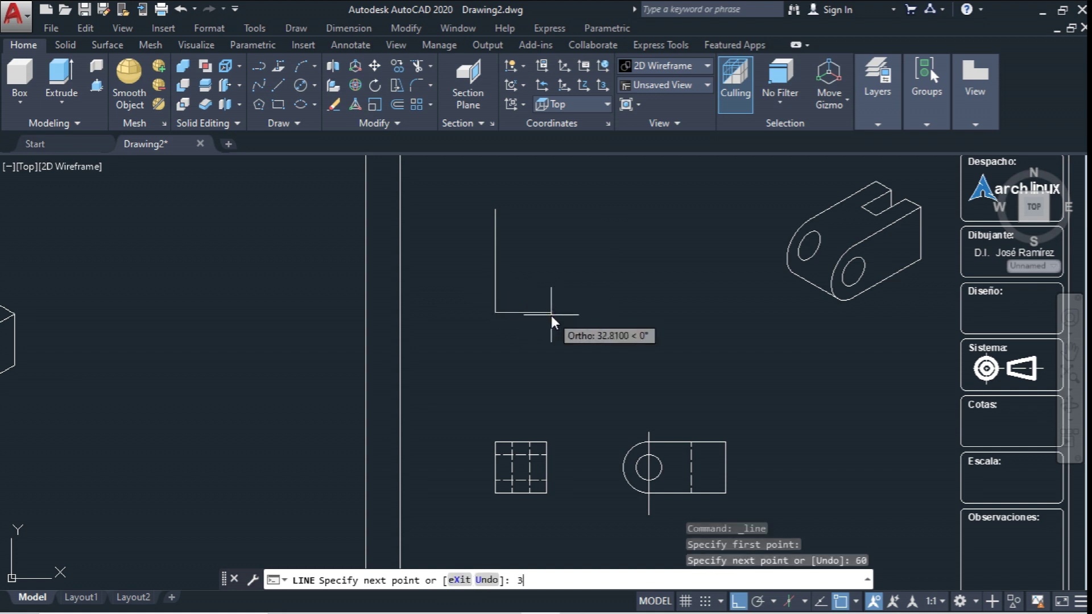
text(0)
key(Return)
text(60)
key(Return)
Step: Add the 10-wide, 20-deep slot and close the outline at its first corner
scroll(531, 206, up, 4)
text(2)
key(BackSpace)
text(10)
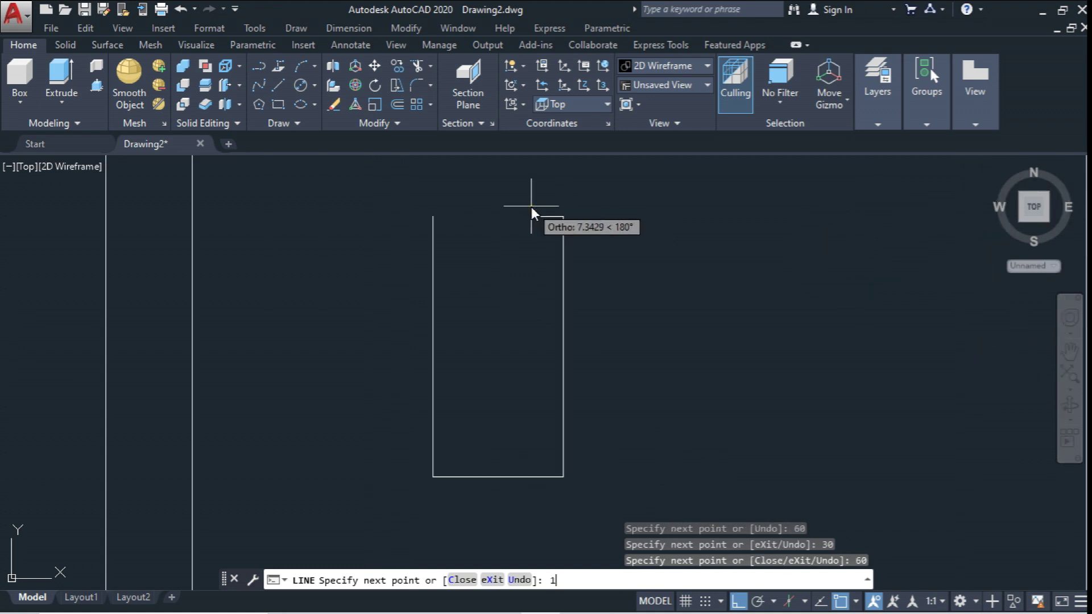
key(Return)
text(2)
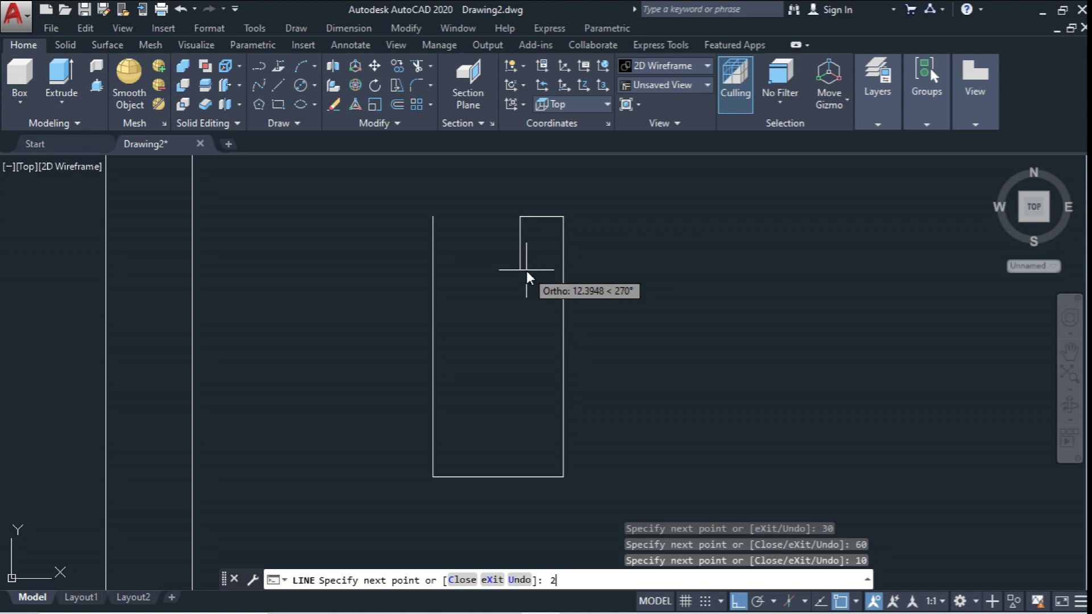
text(0)
key(Return)
text(10)
key(Return)
text(20)
key(Return)
click(434, 218)
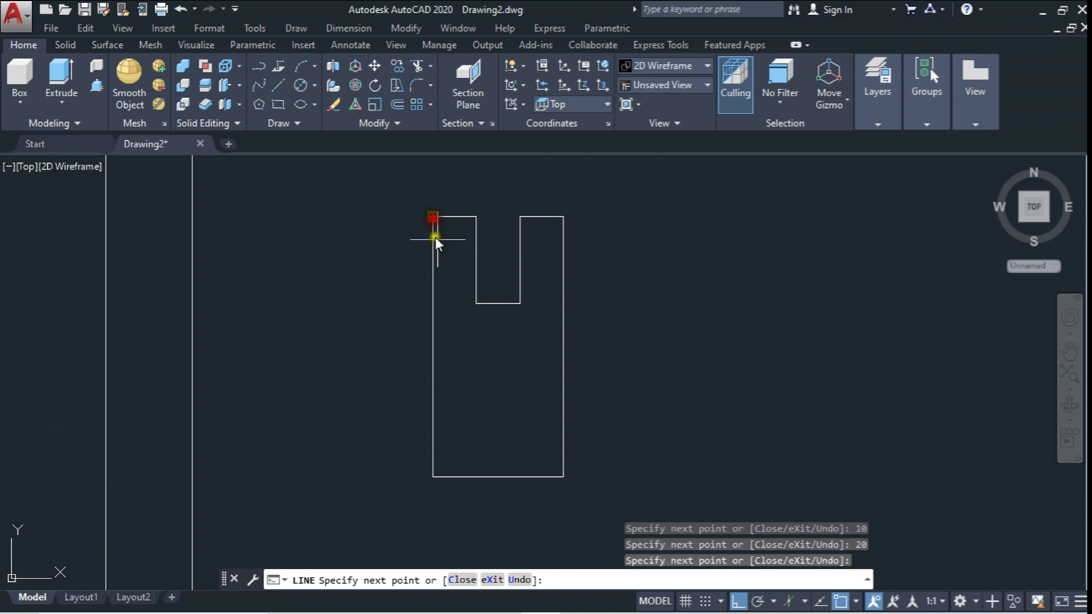
key(Escape)
scroll(478, 273, down, 5)
scroll(518, 313, up, 1)
scroll(519, 310, up, 1)
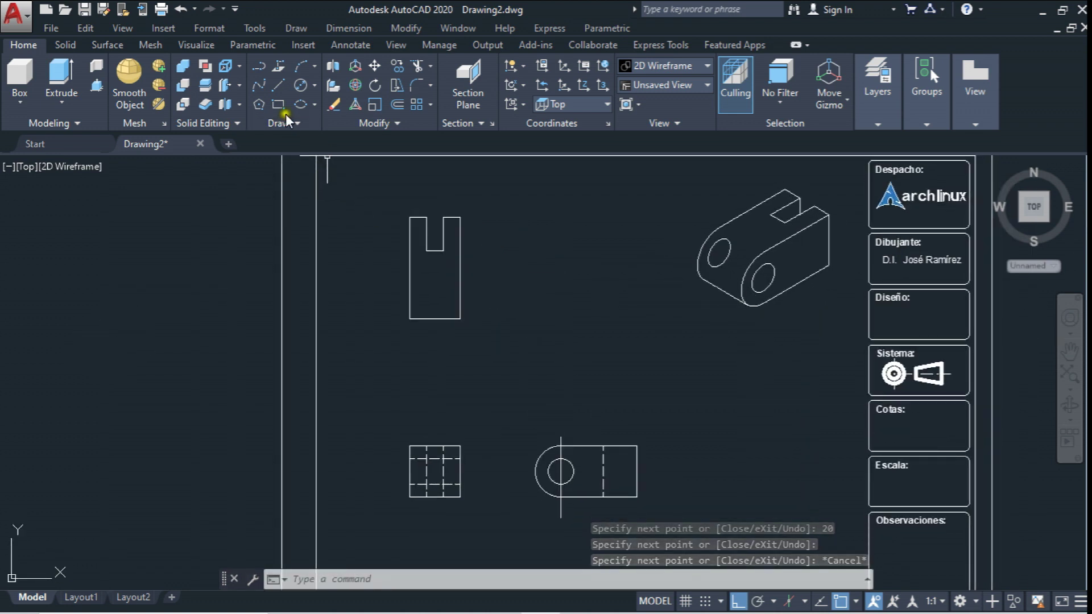
Step: Draw a short vertical line in the square view and a horizontal line past the side view
click(300, 85)
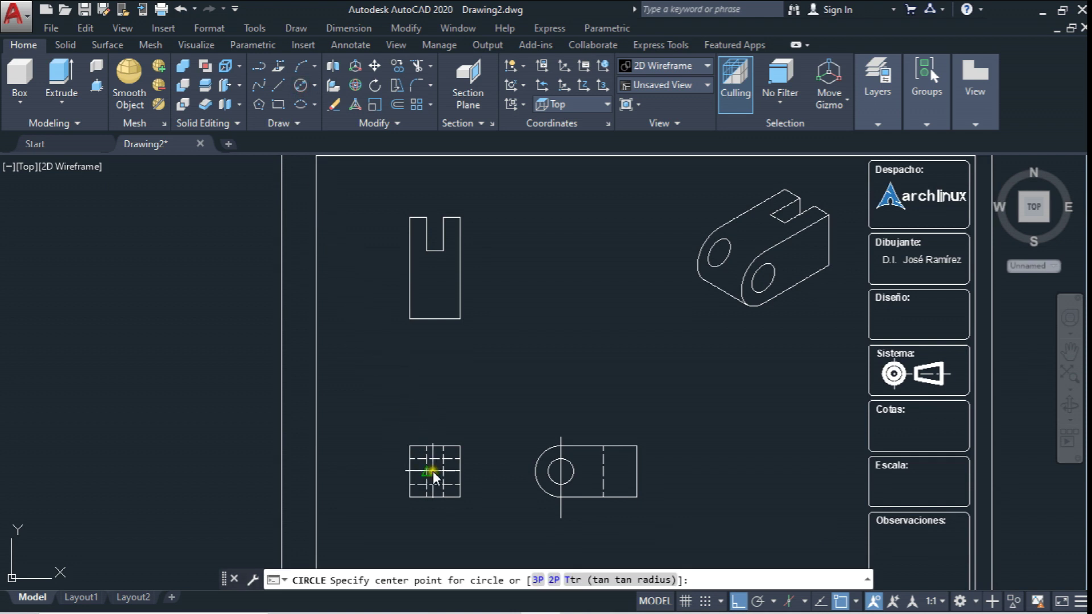
scroll(432, 471, up, 2)
key(Escape)
click(277, 84)
click(434, 453)
click(433, 493)
key(Escape)
click(277, 84)
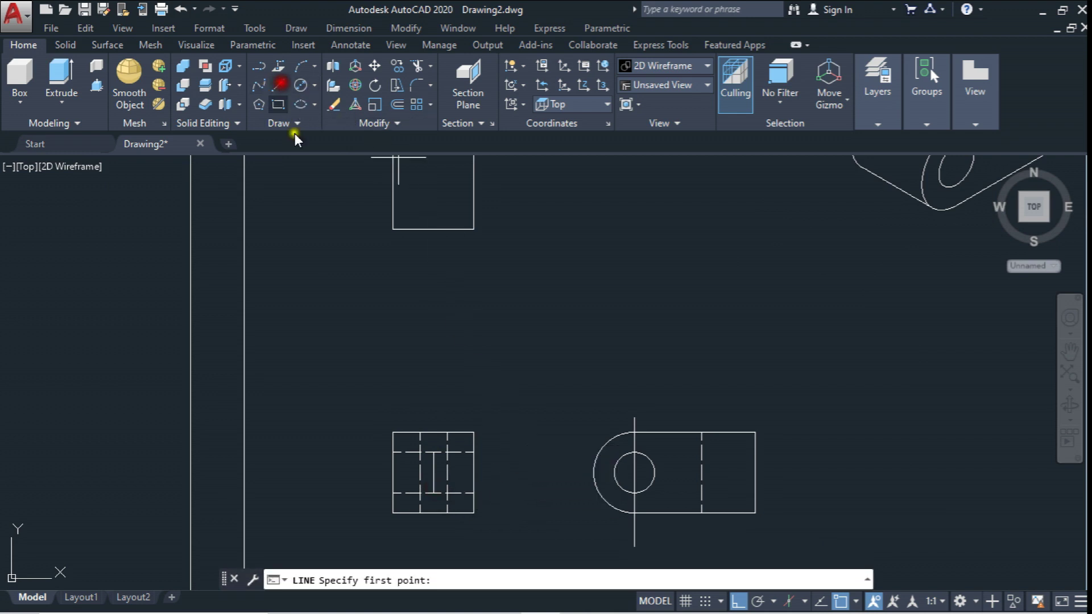
click(433, 473)
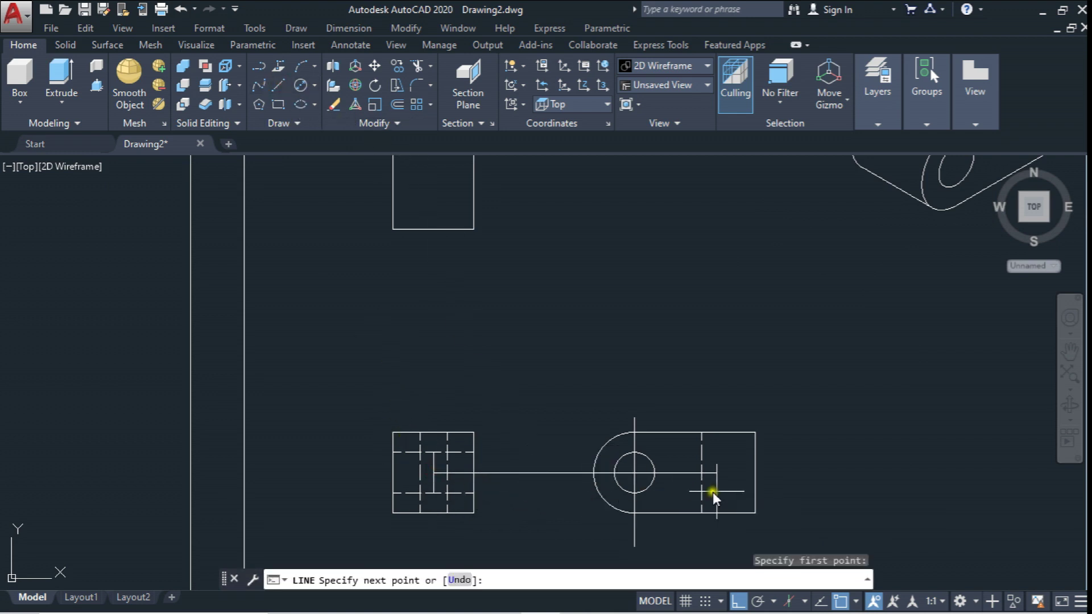
click(827, 473)
key(Escape)
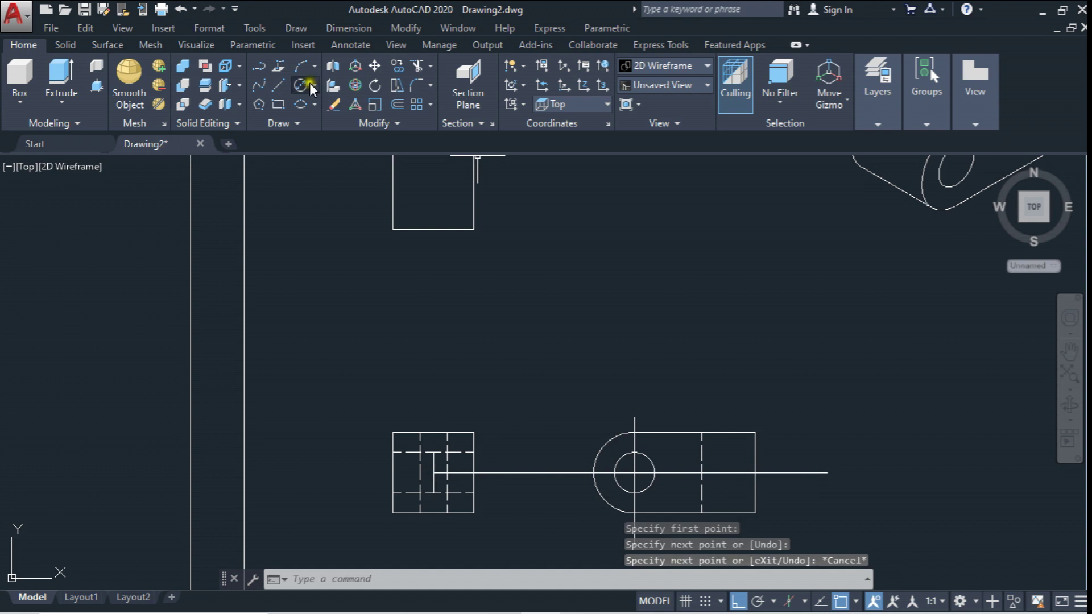
Step: Draw a center-radius circle from the square view's centre out to the side view
click(309, 85)
click(434, 474)
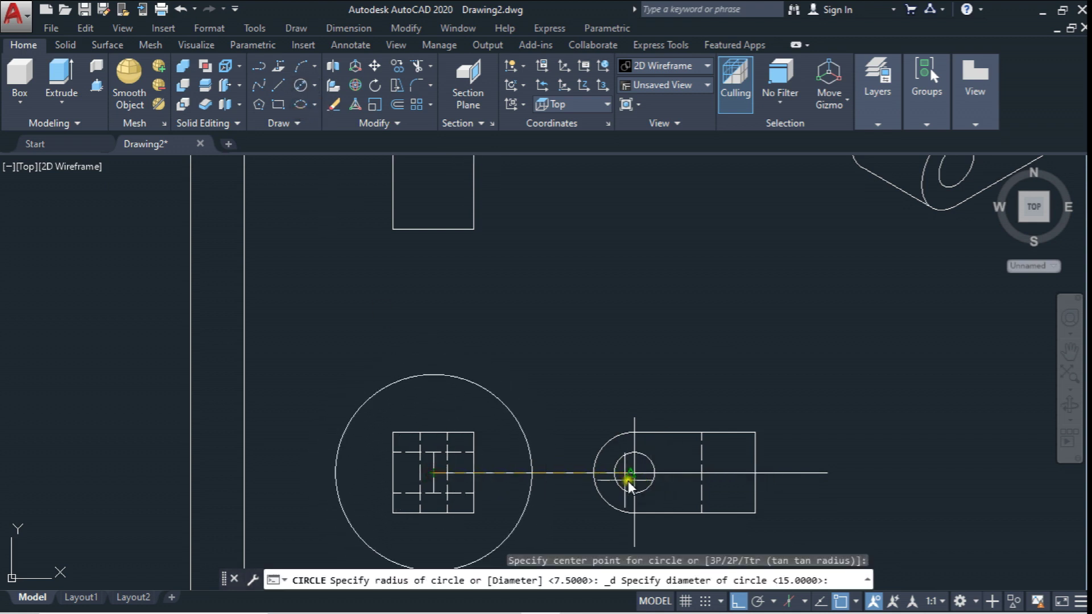
key(Escape)
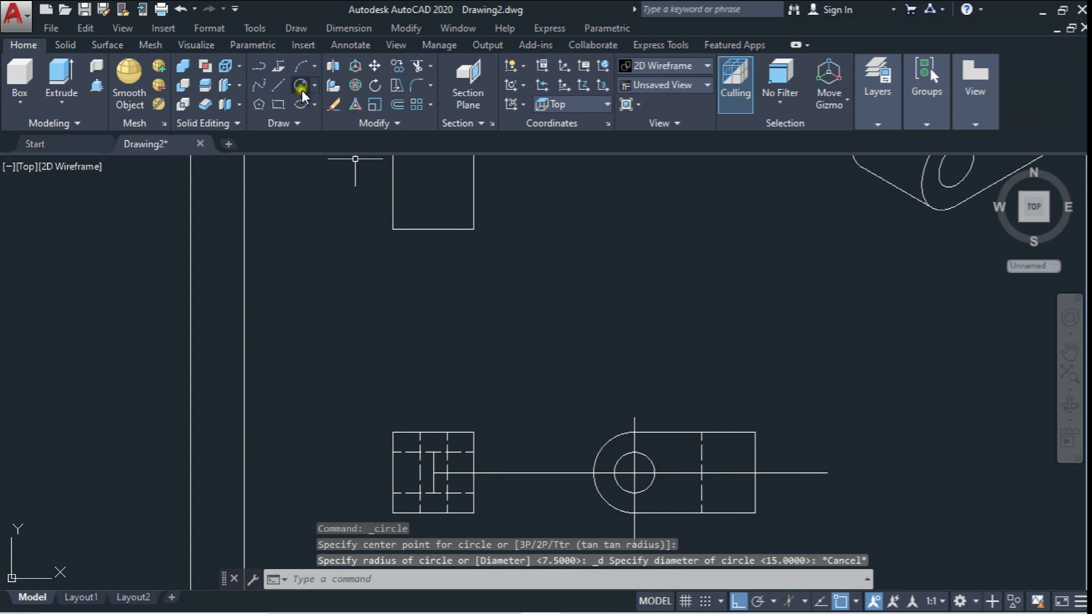
click(313, 86)
click(278, 120)
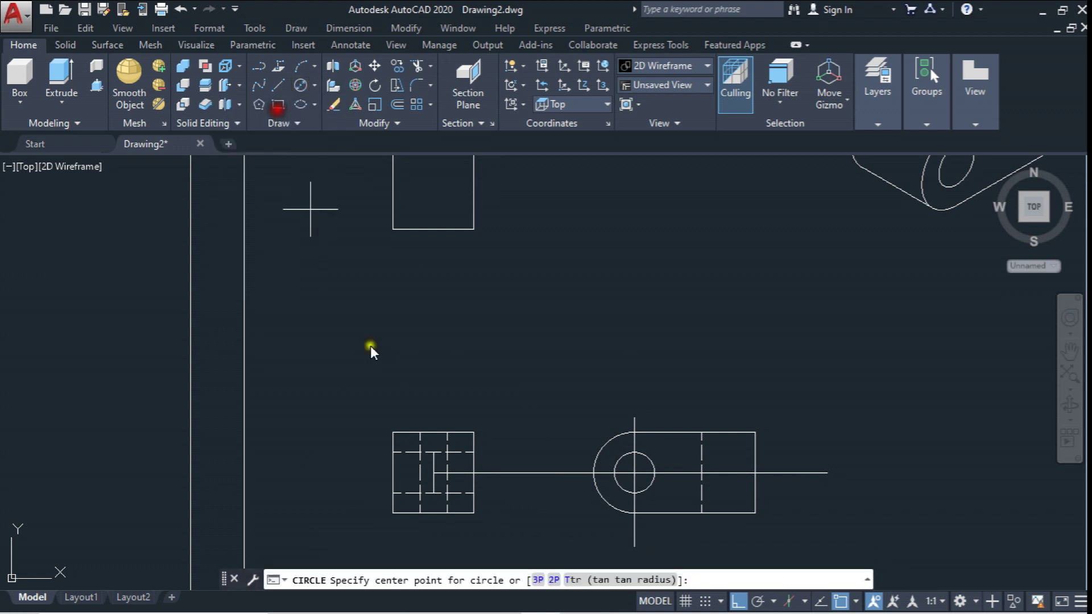
click(433, 475)
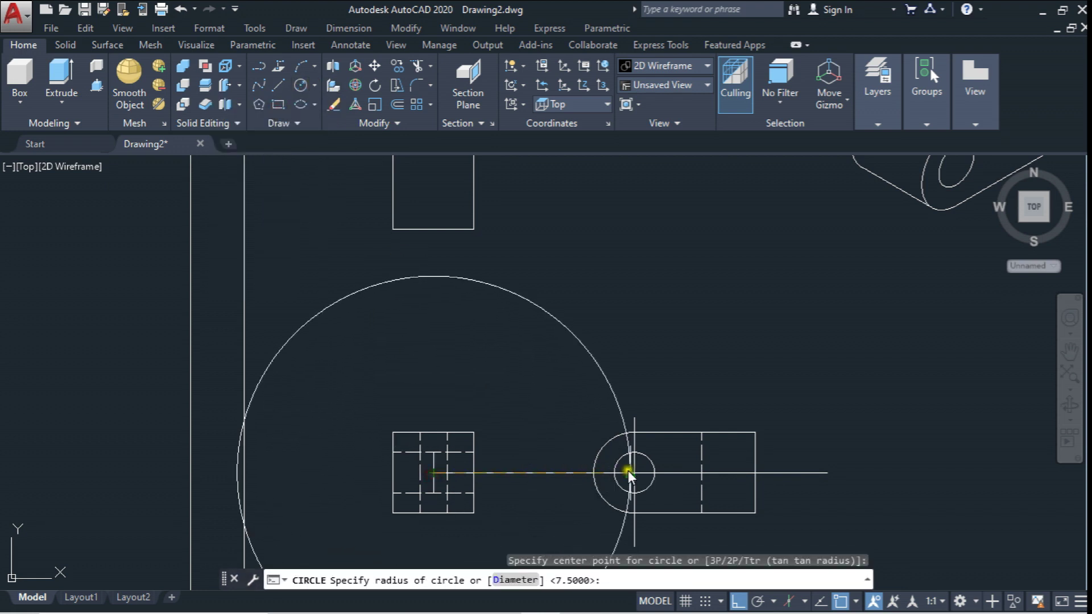
scroll(569, 459, down, 2)
click(557, 398)
click(374, 66)
drag(443, 186, 553, 337)
Step: Move the slotted outline onto the circle and draw a circle reaching the side view's hole
key(Return)
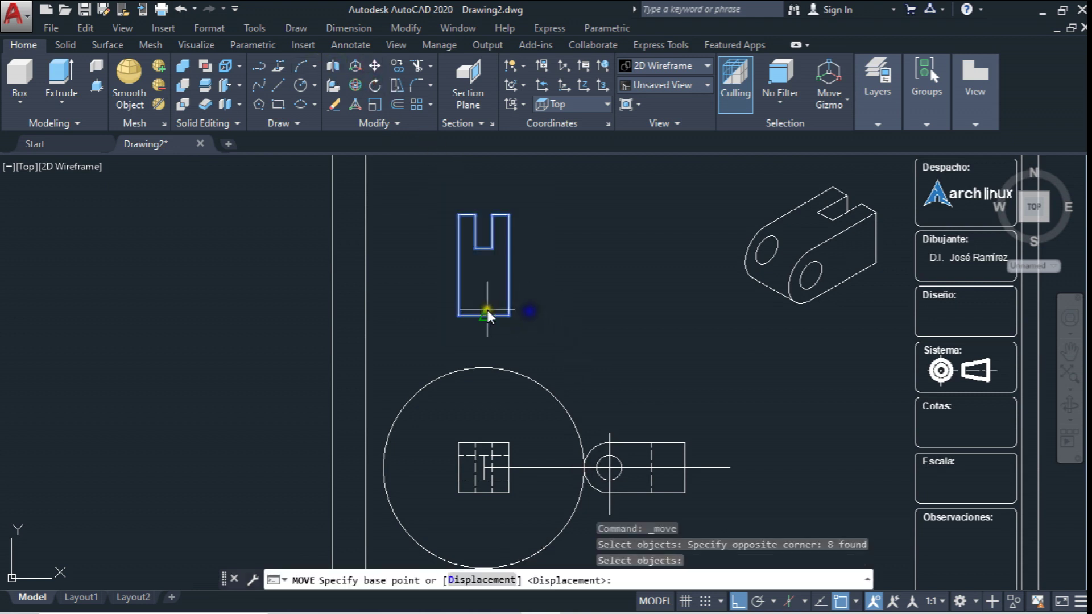
click(483, 316)
click(483, 363)
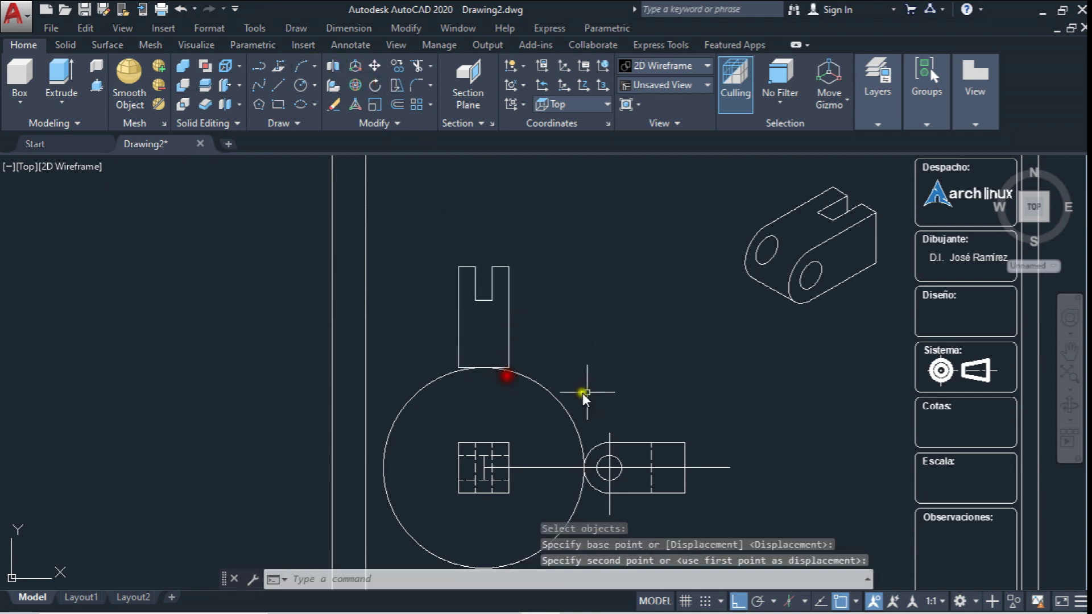
click(304, 104)
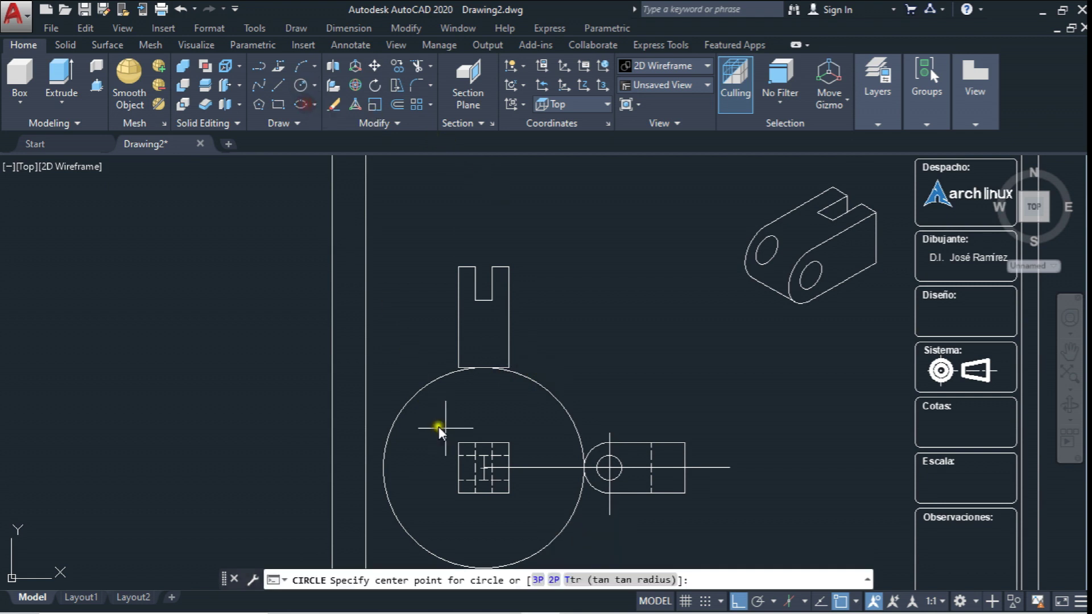
click(484, 467)
scroll(529, 468, up, 4)
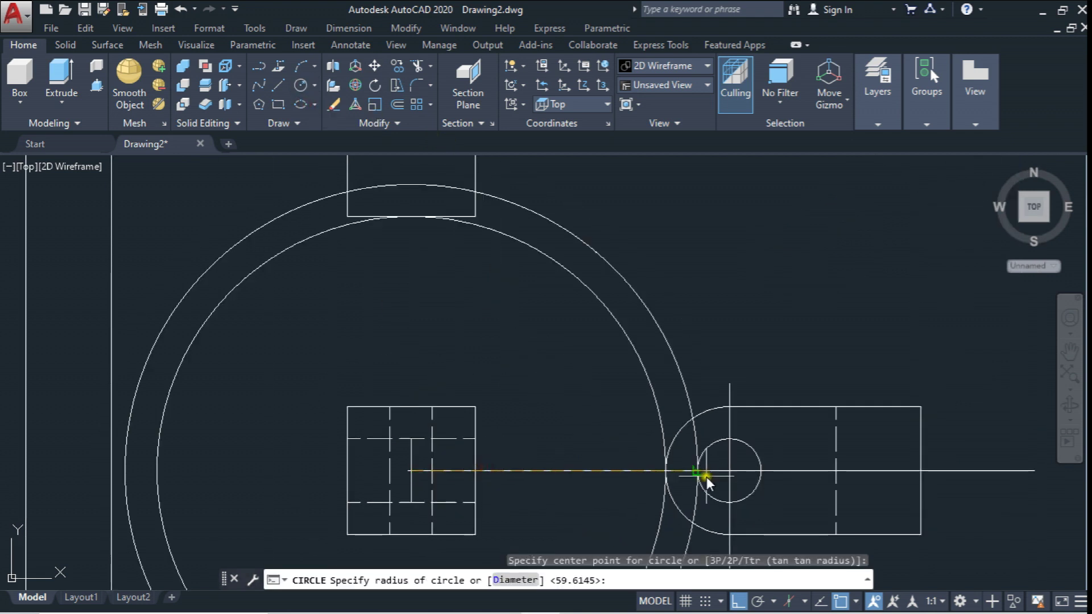
click(694, 467)
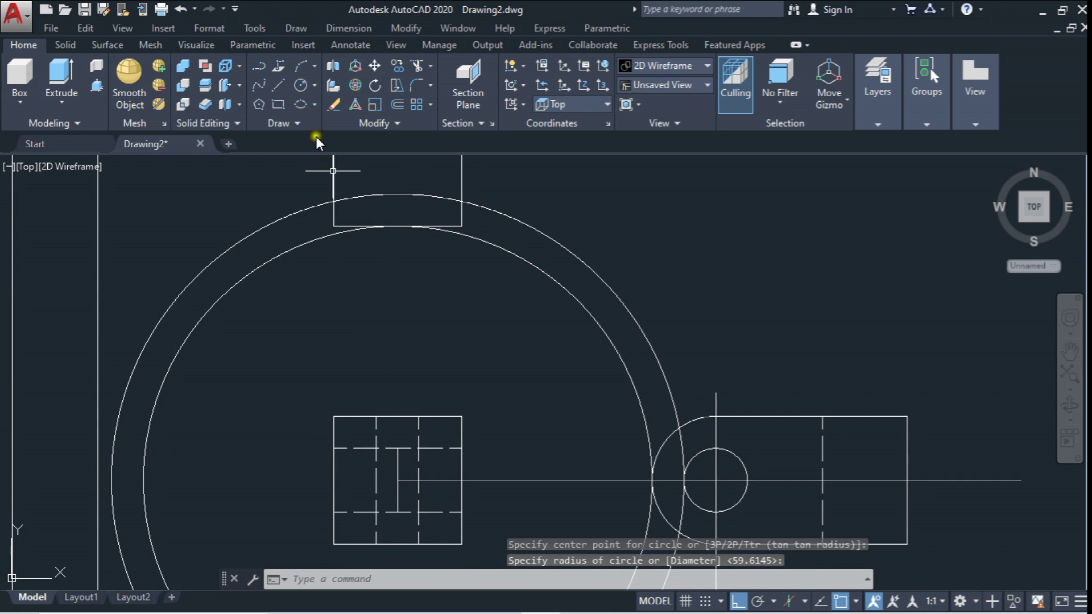
Step: Draw a third large construction circle centred on the square view
click(301, 84)
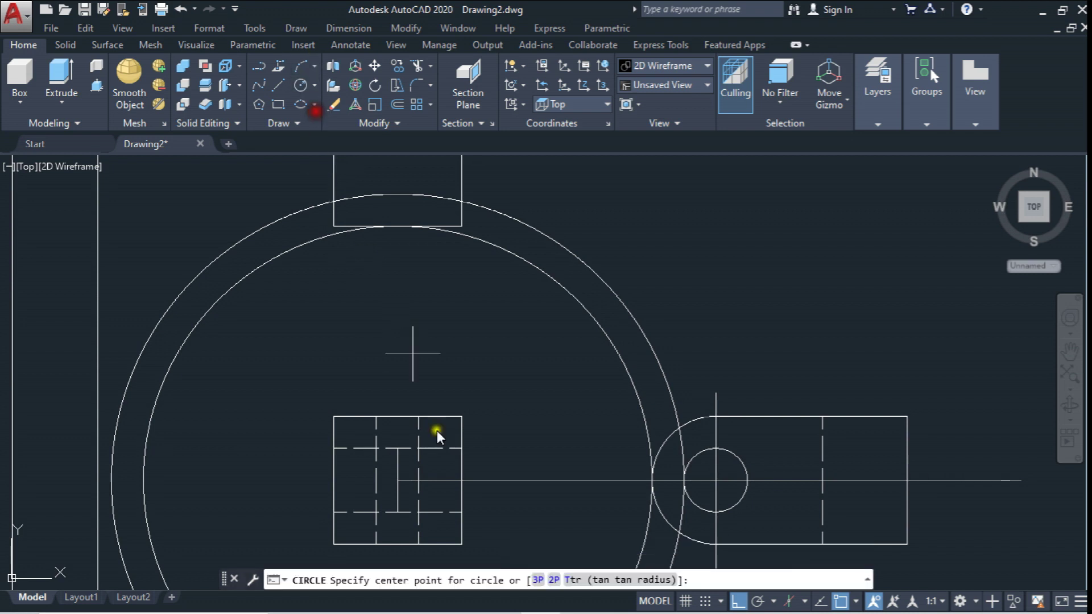
click(402, 480)
click(743, 478)
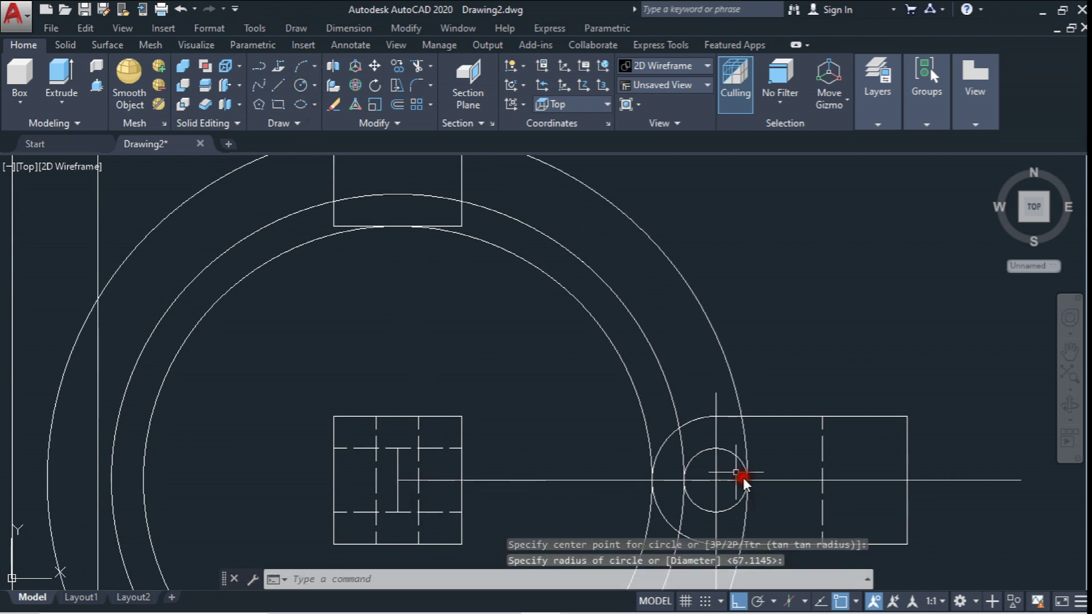
scroll(742, 478, down, 4)
scroll(415, 188, up, 4)
middle_drag(415, 187, 416, 262)
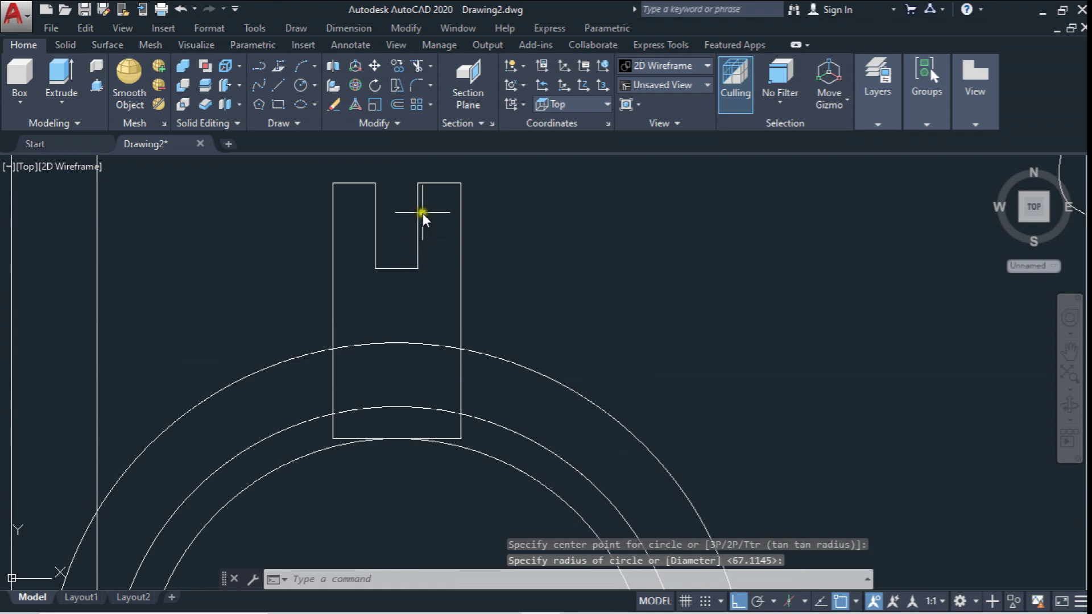
key(Escape)
Step: Copy the notched view's bottom edge up to the two arc crossings
click(398, 66)
scroll(390, 431, up, 2)
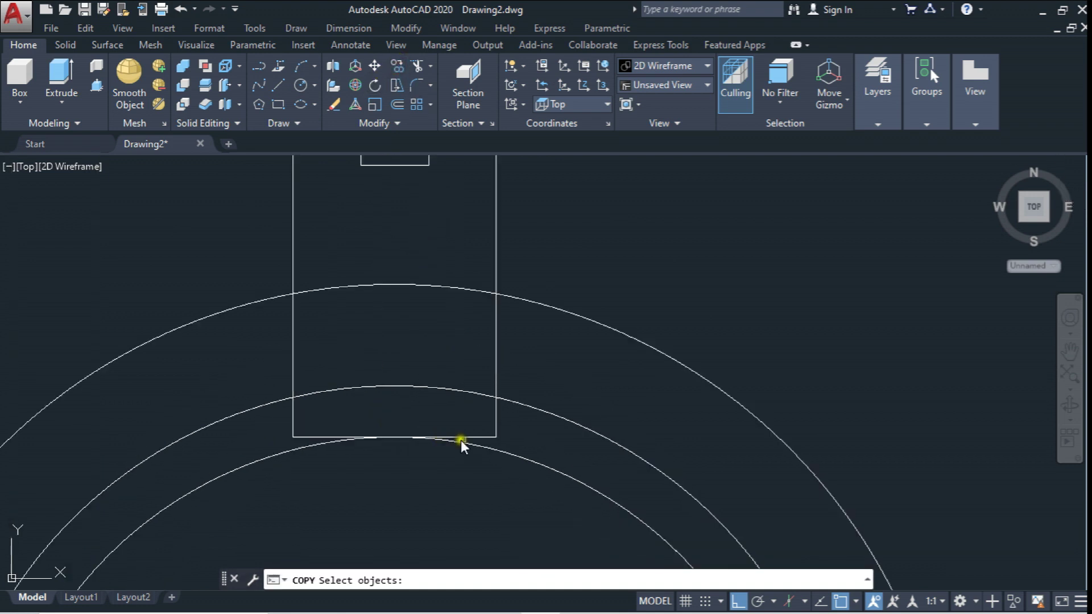
click(472, 437)
key(Return)
click(395, 437)
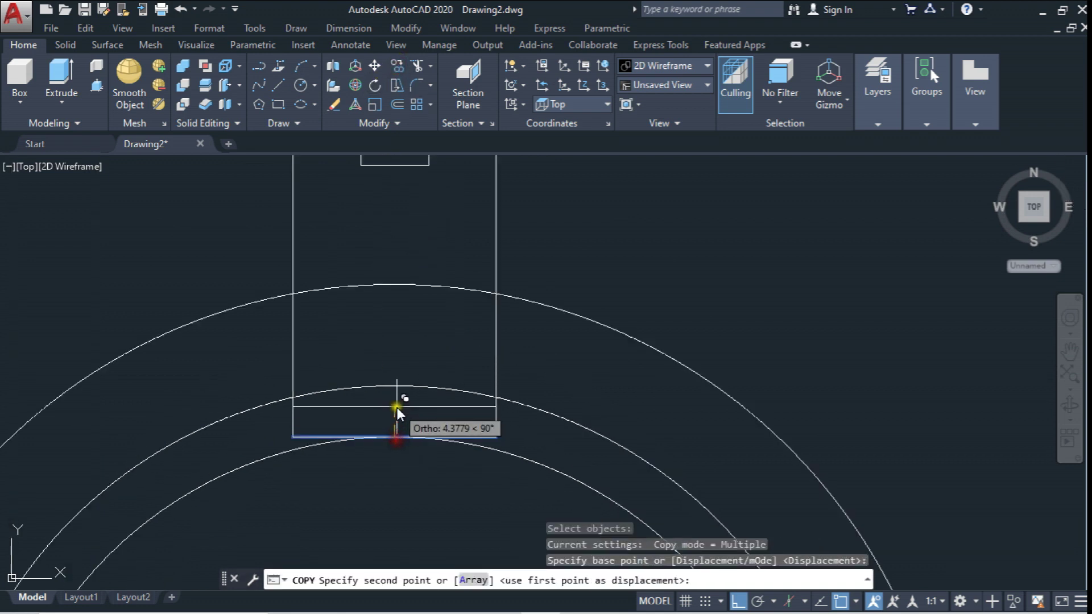
click(394, 386)
click(401, 296)
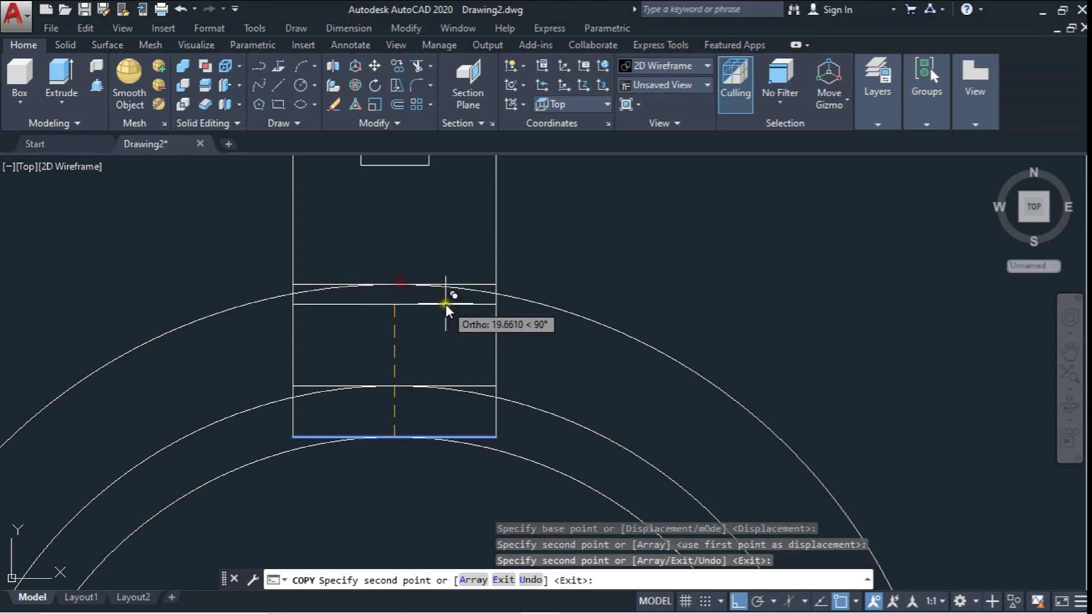
scroll(450, 307, down, 3)
key(Escape)
Step: Erase the three large construction circles
click(577, 345)
click(535, 399)
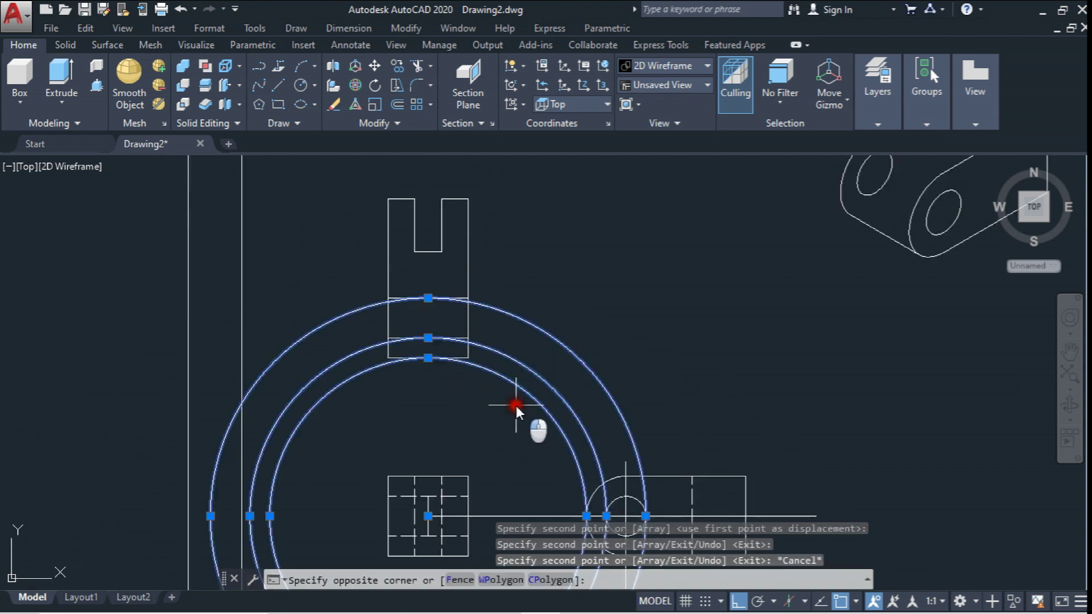
key(Delete)
scroll(451, 346, up, 2)
Step: Put the two copied lines on the Lineas Ocultas layer
click(437, 285)
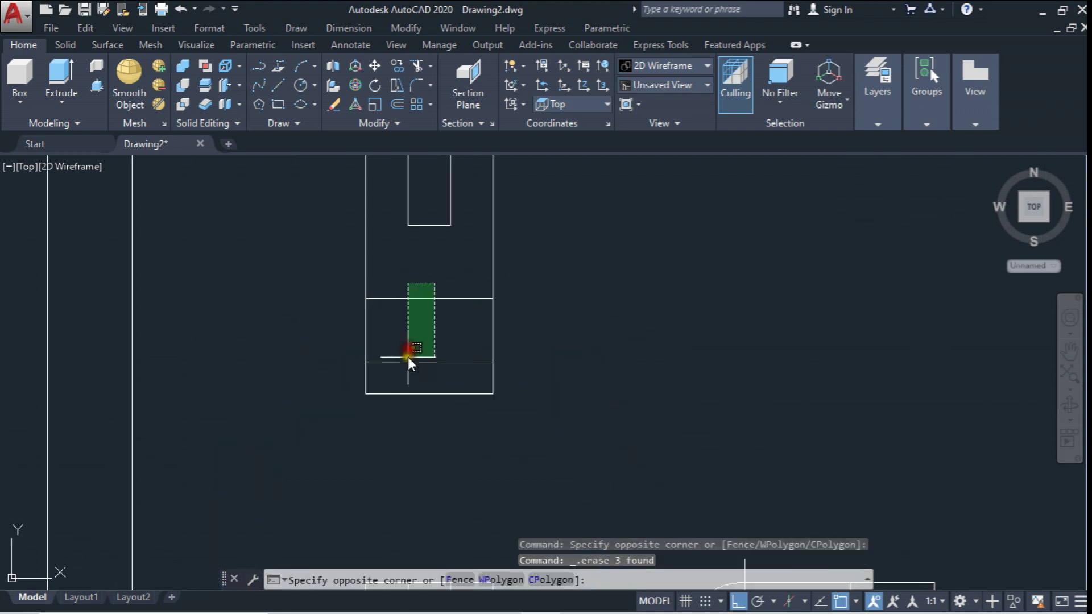
click(408, 374)
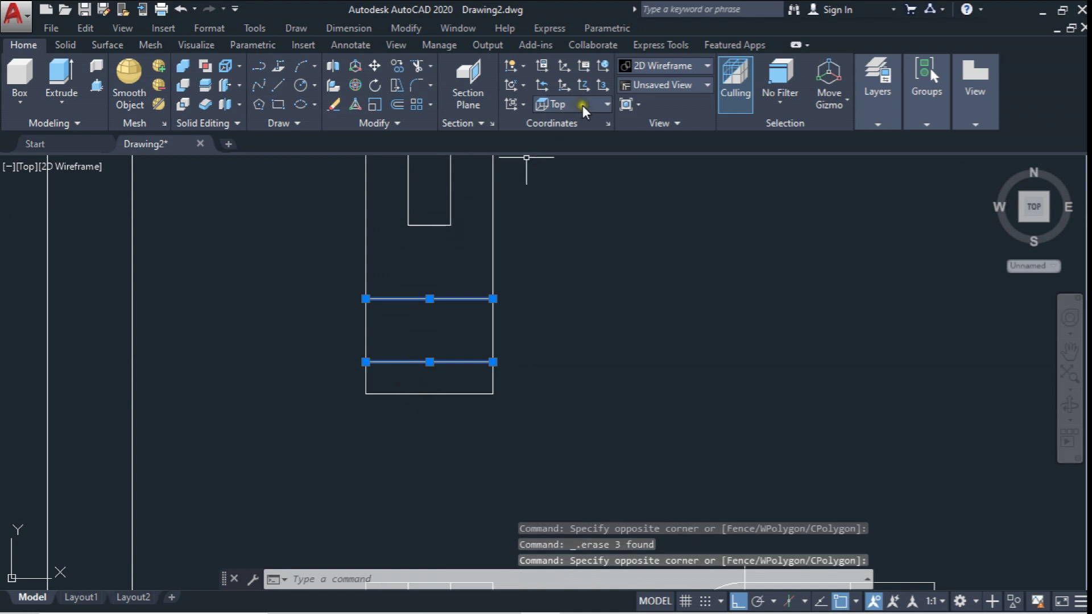
click(896, 121)
click(886, 137)
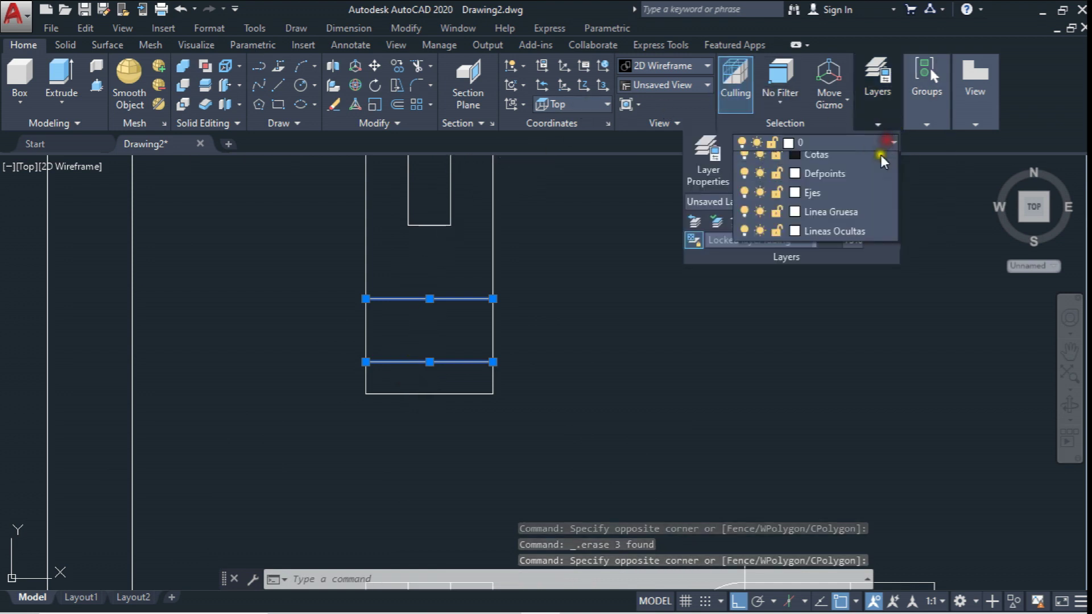
click(834, 254)
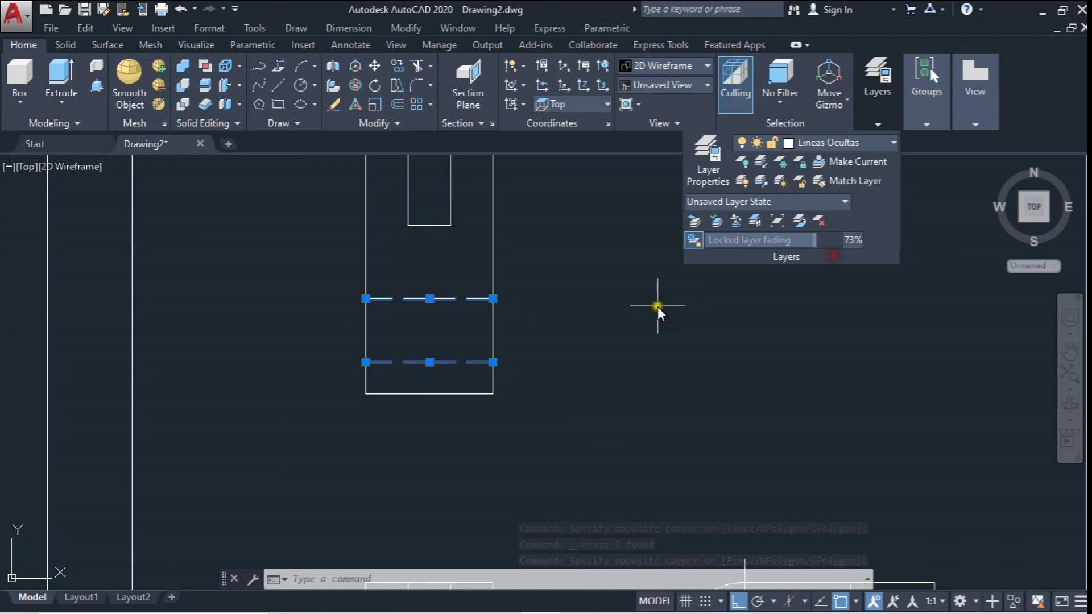
Step: Set the two dashed lines' linetype scale to 0.5 in Properties
right_click(482, 302)
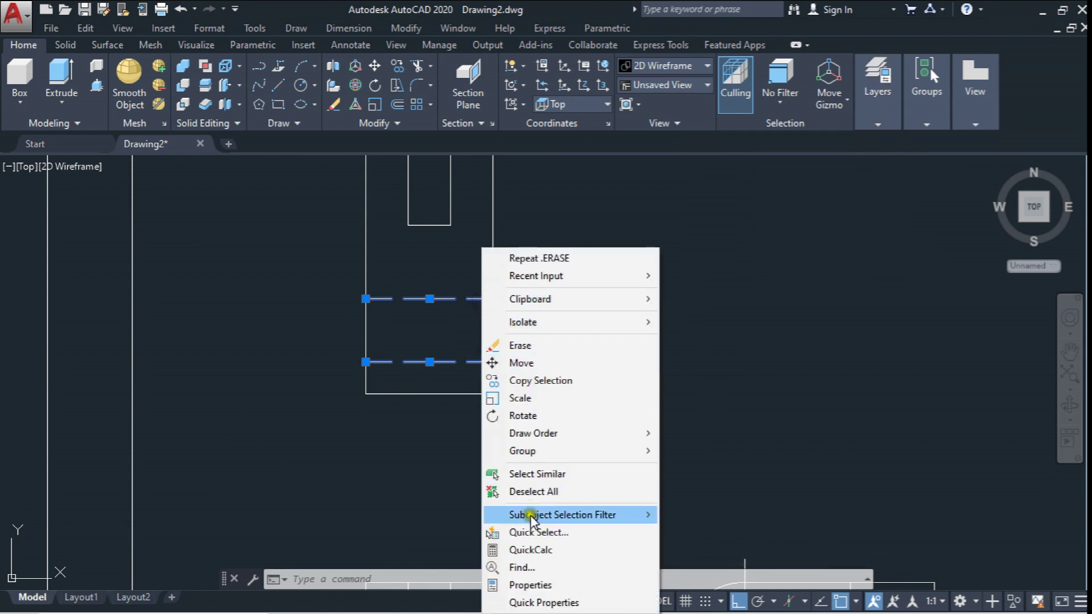
click(535, 582)
click(885, 195)
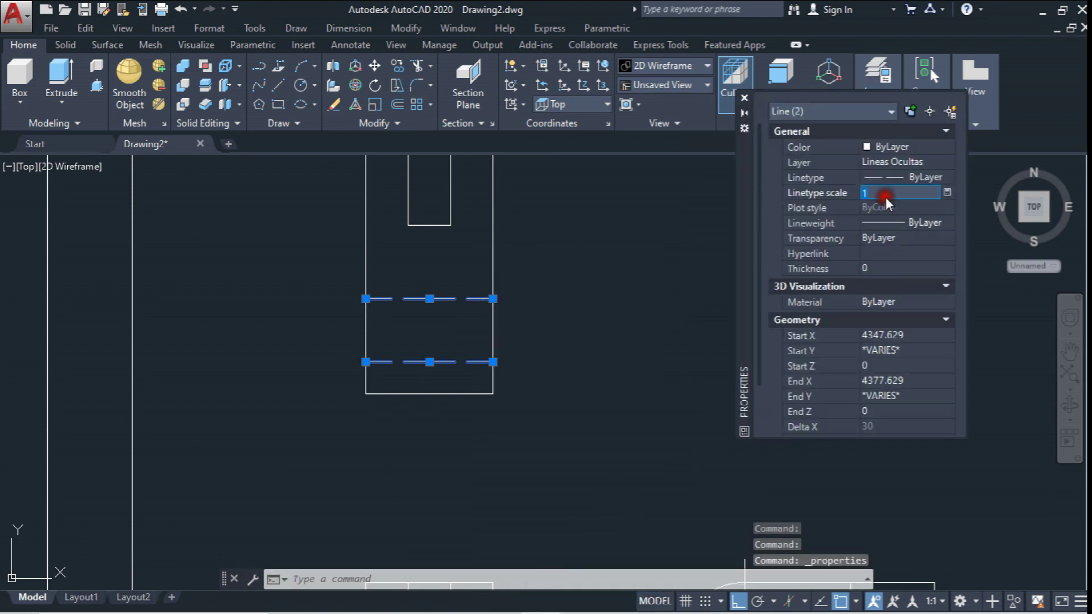
text(.5)
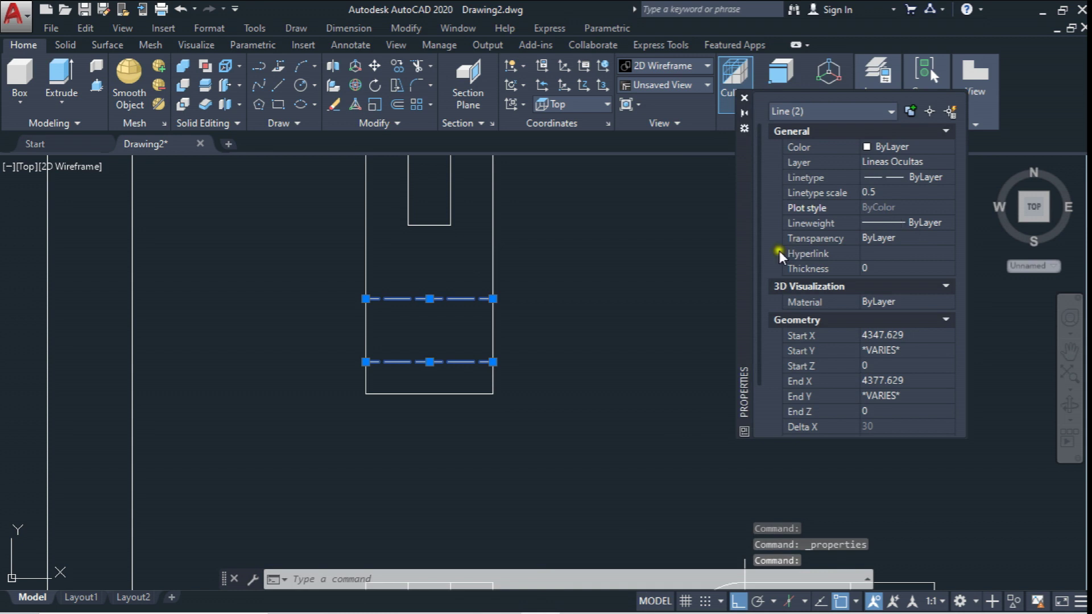
key(Escape)
scroll(472, 345, down, 5)
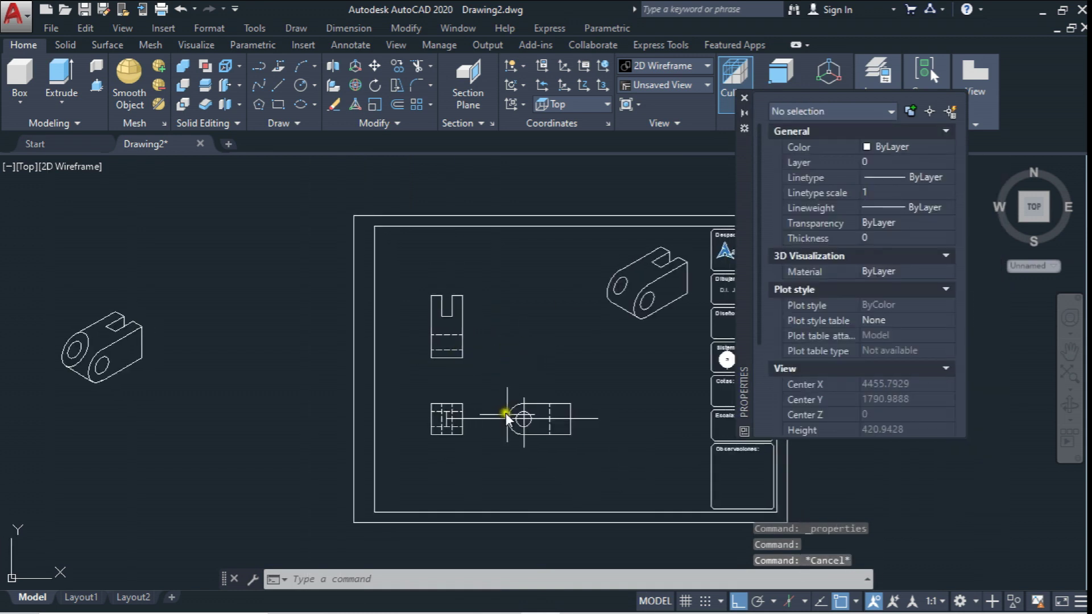
scroll(506, 413, up, 4)
Step: Erase the horizontal centreline and stretch the vertical one to the shape's bottom edge
click(490, 401)
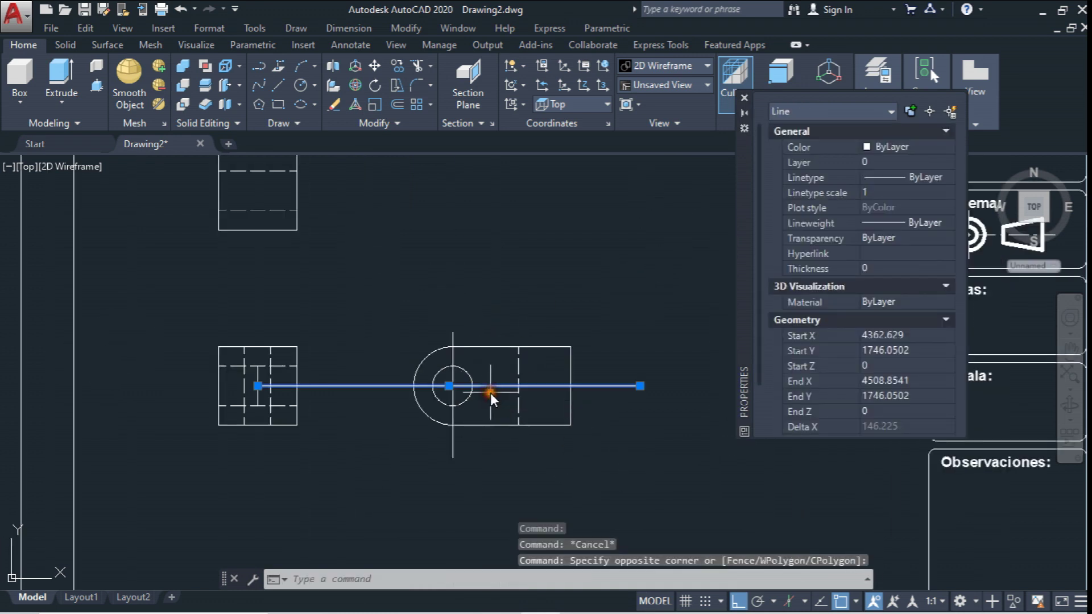
key(Delete)
scroll(463, 385, up, 4)
click(455, 393)
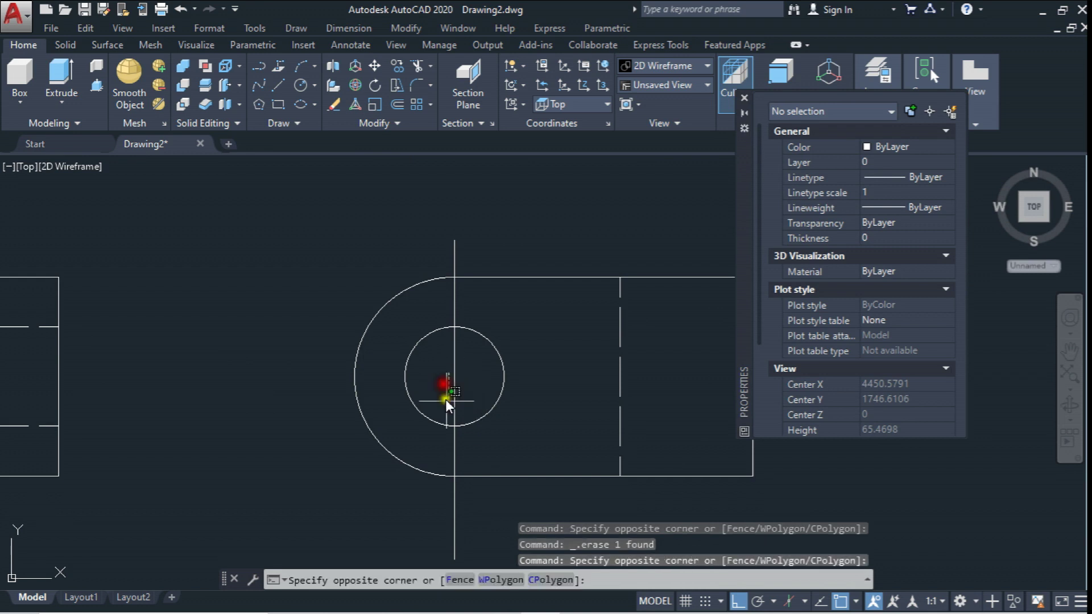
click(442, 382)
click(452, 377)
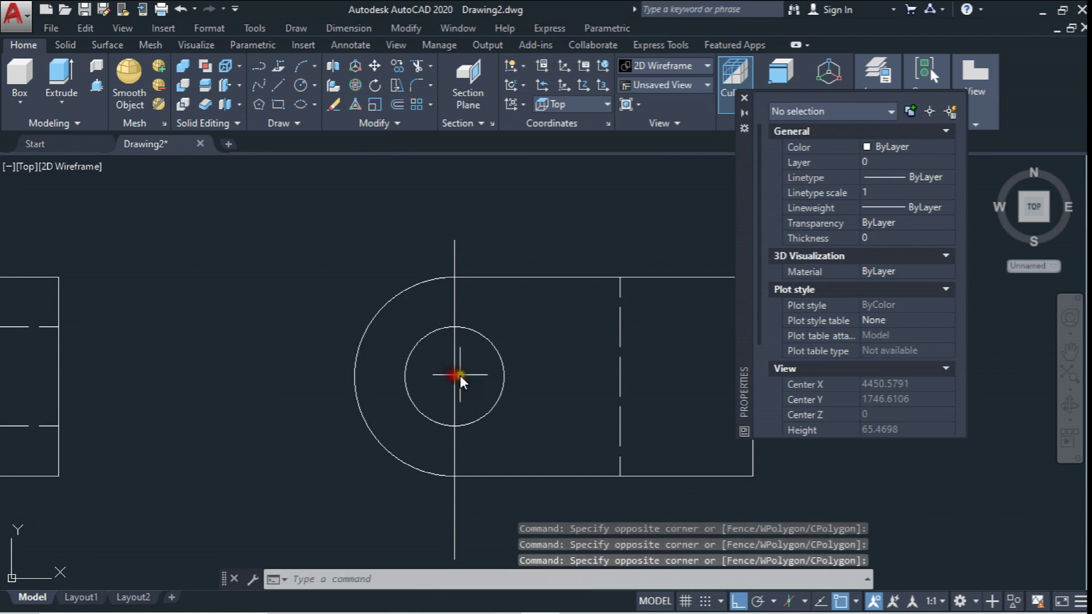
middle_drag(455, 563, 456, 535)
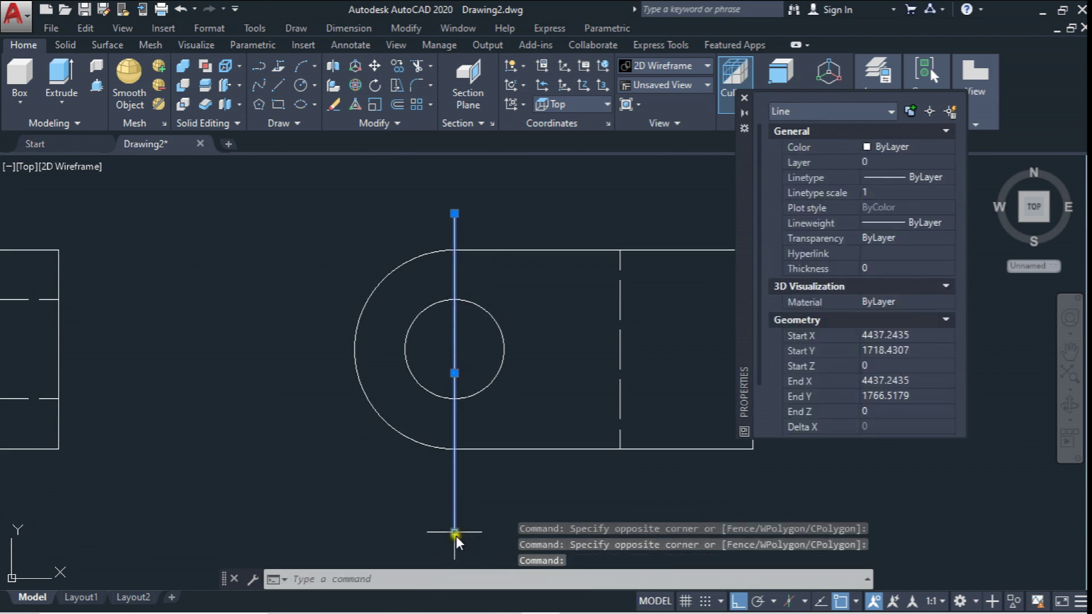
click(455, 536)
click(463, 439)
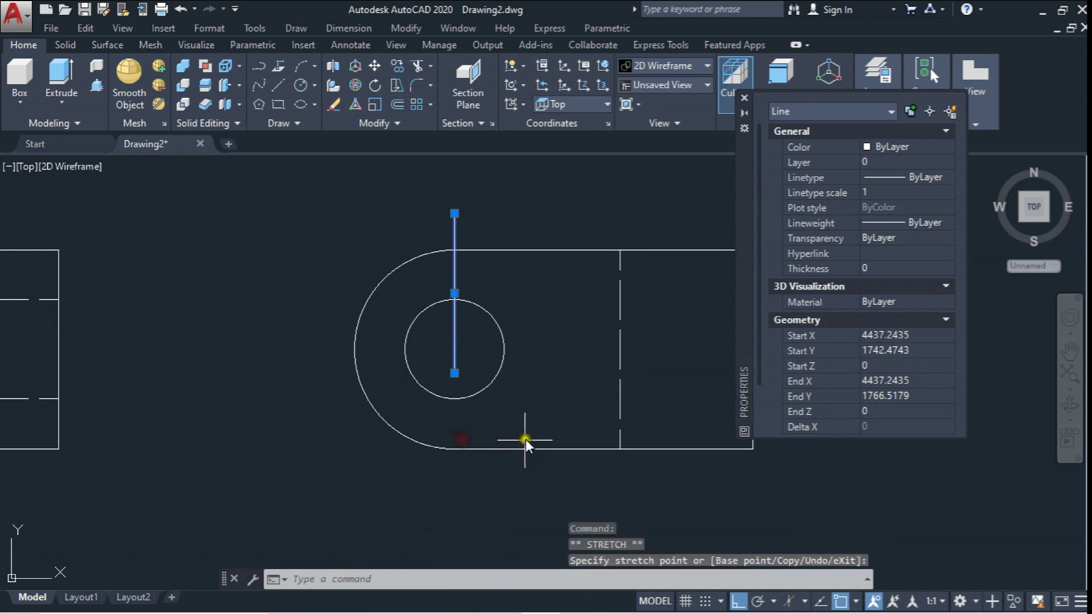
click(453, 448)
key(Escape)
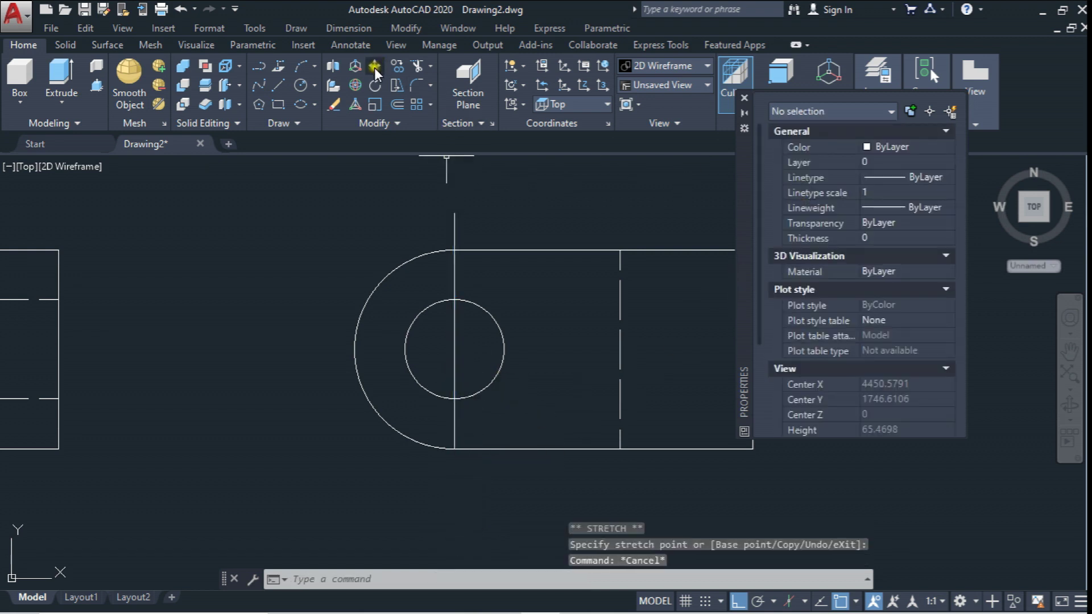
Step: Copy the vertical centreline to a spot left of the shape
click(375, 69)
click(464, 312)
click(440, 332)
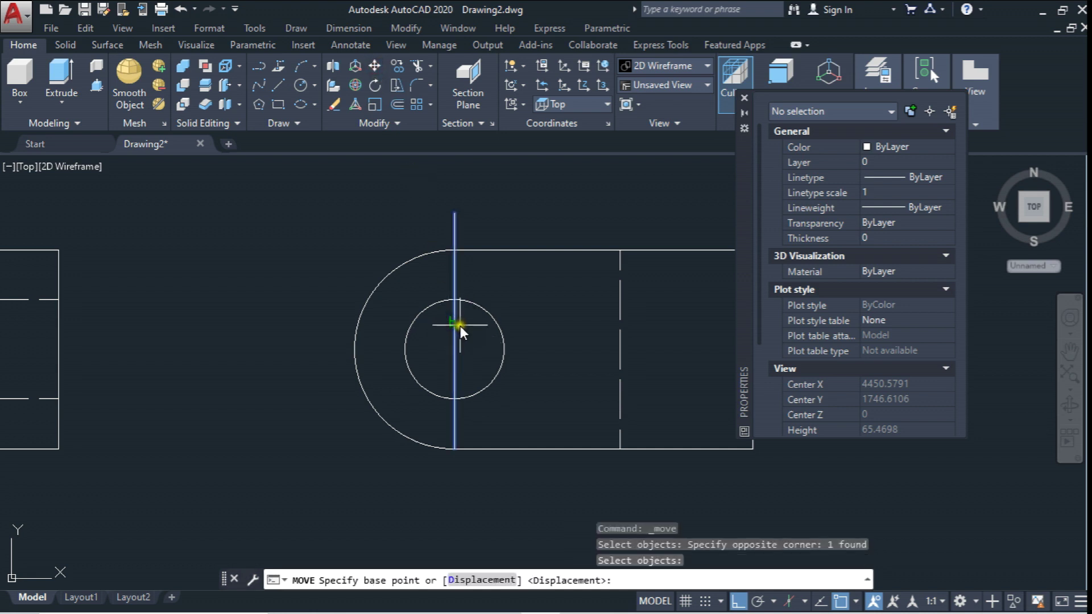
click(455, 332)
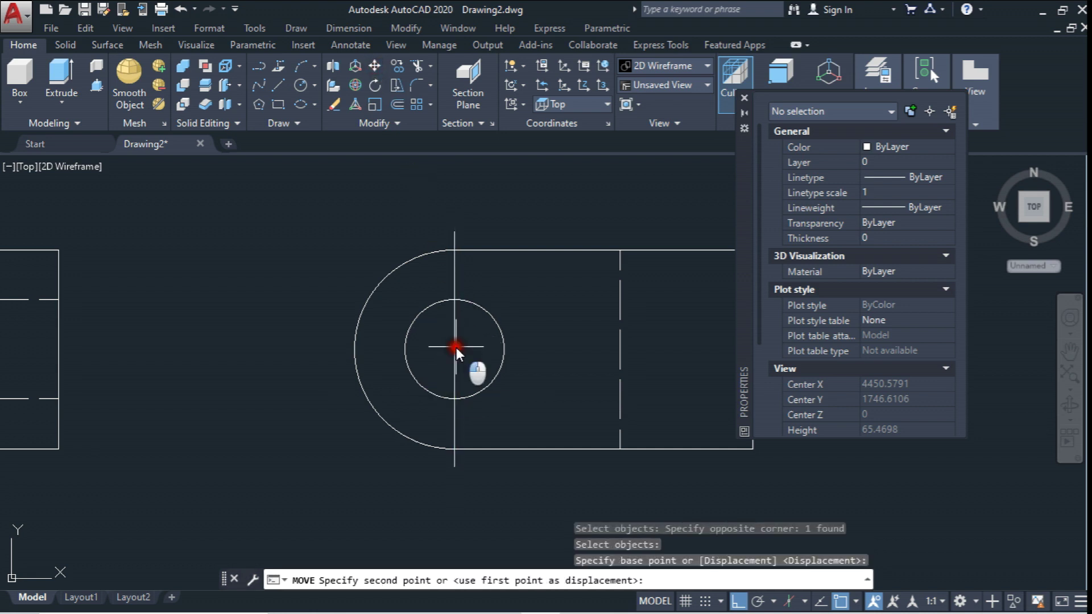
key(Escape)
click(398, 66)
click(469, 373)
click(423, 327)
key(Return)
click(455, 349)
click(262, 341)
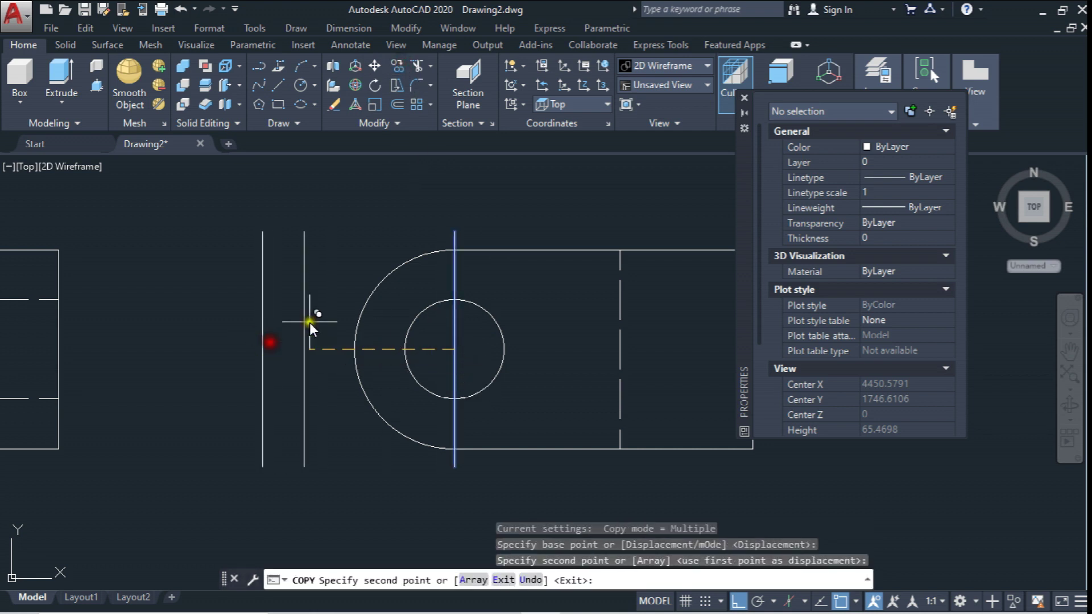
key(Escape)
Step: Rotate the copy 90° to horizontal and snap it onto the circle centre
click(375, 86)
click(292, 290)
click(227, 353)
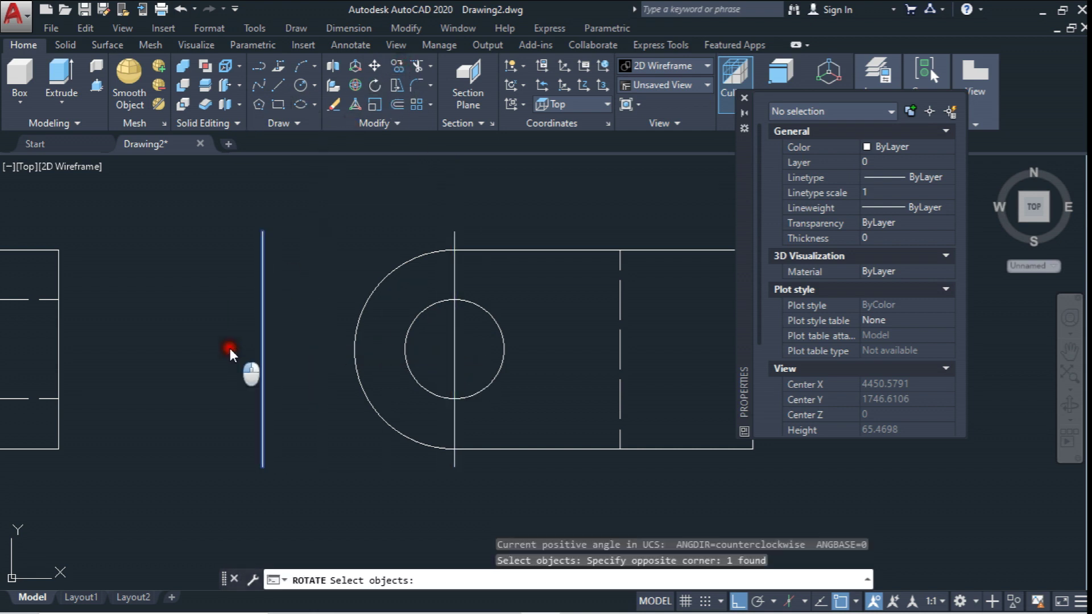
right_click(230, 347)
click(263, 350)
click(283, 276)
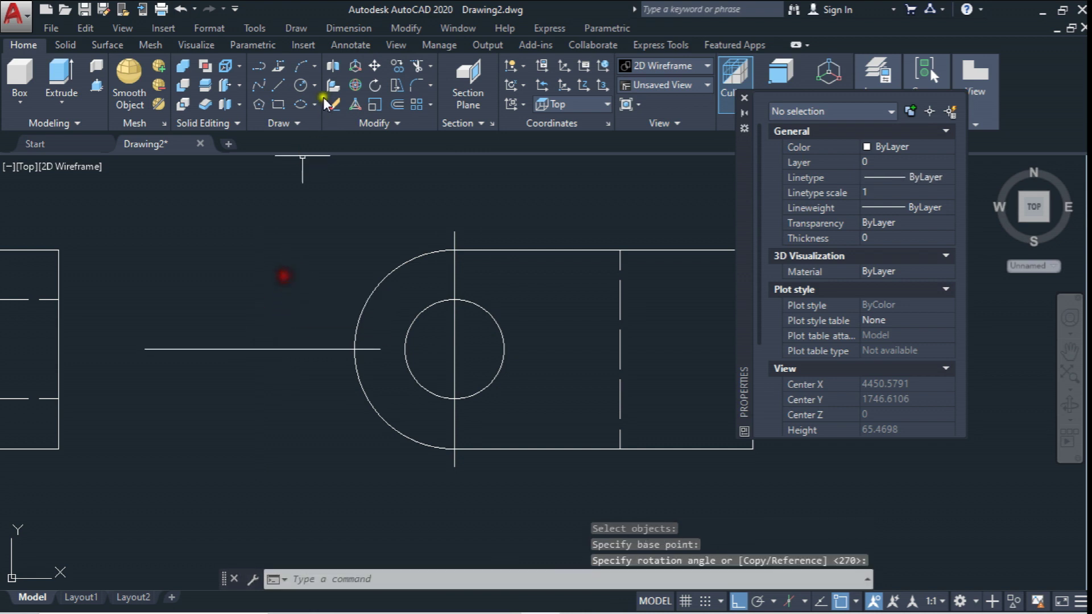
click(375, 66)
click(258, 315)
click(213, 388)
right_click(213, 387)
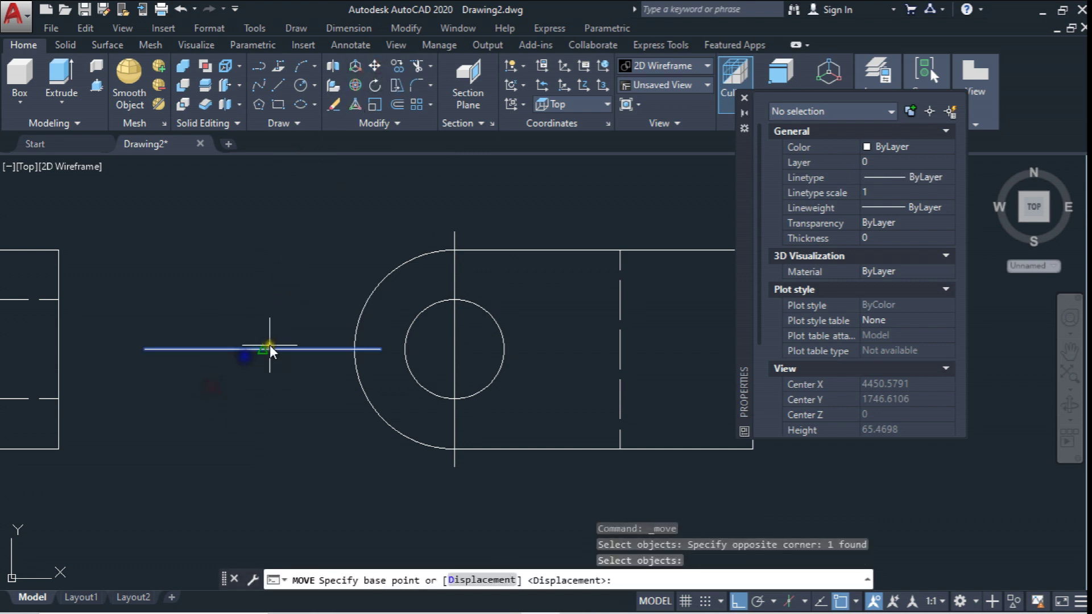
click(262, 348)
click(458, 345)
Step: Give both centre lines linetype scale 0.5 and choose the Ejes layer
click(462, 368)
click(569, 325)
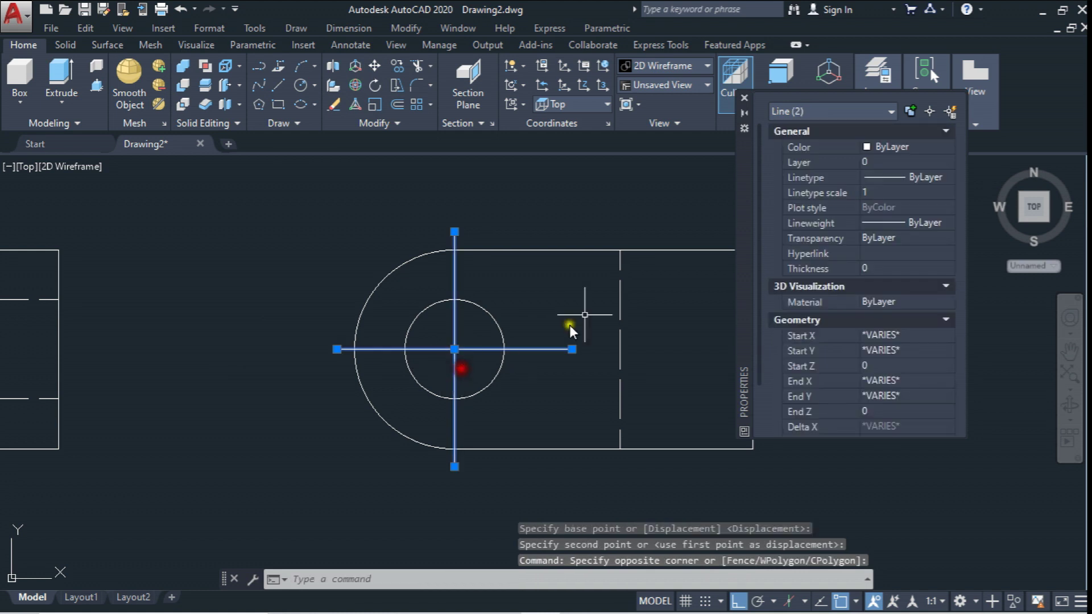
click(893, 188)
key(BackSpace)
text(0.5)
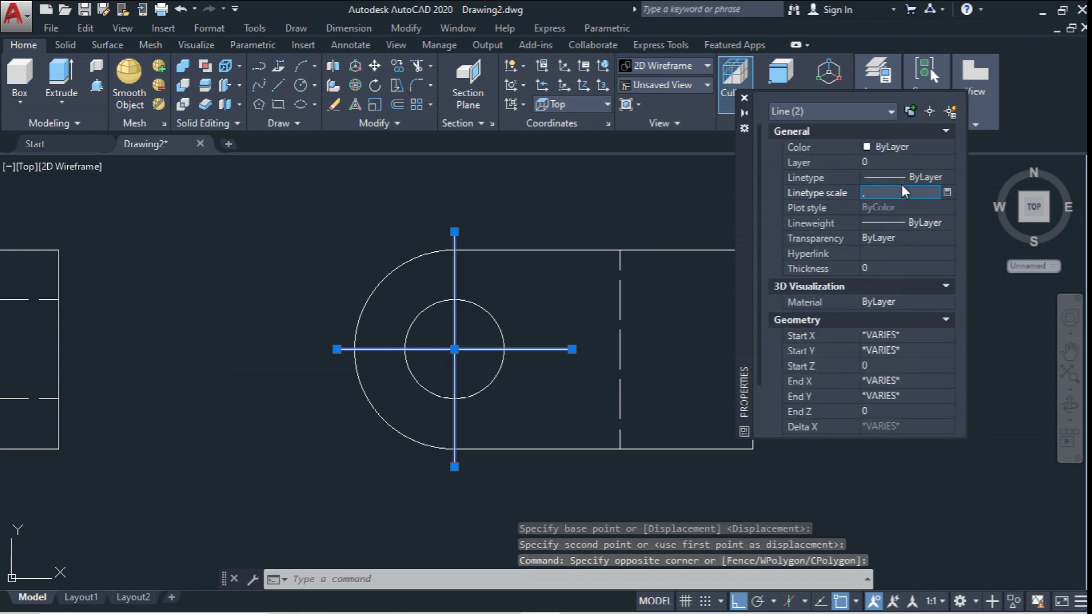
key(Return)
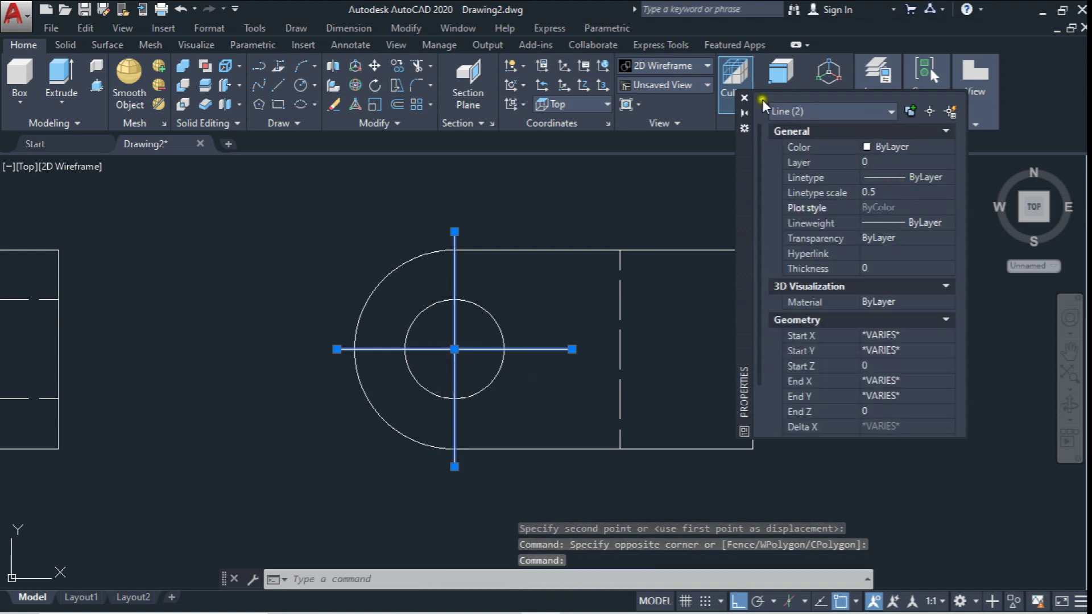
click(744, 98)
click(878, 91)
click(879, 142)
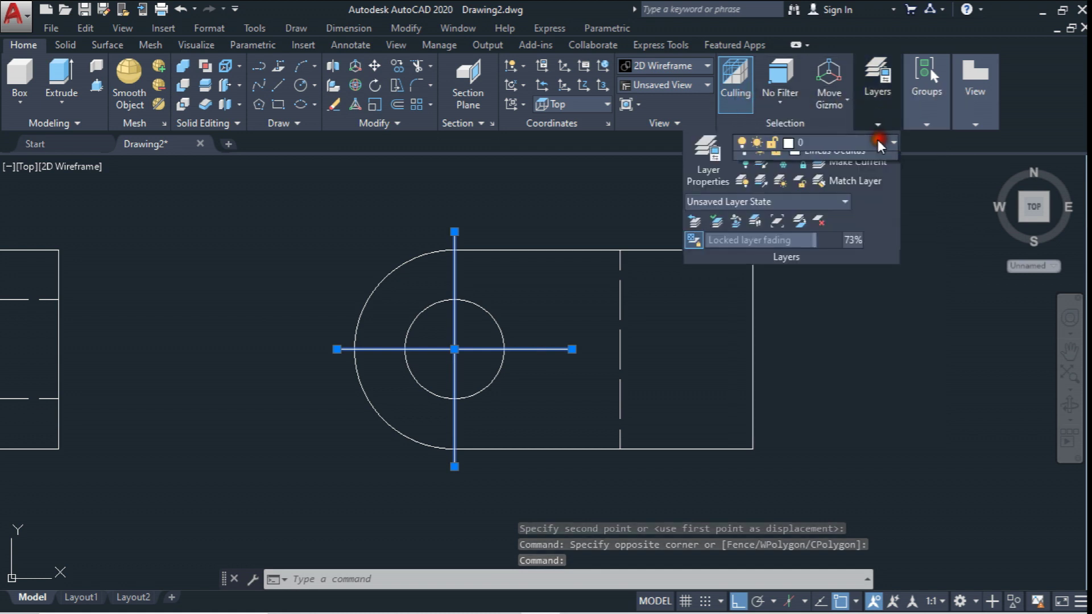
Step: Put the two crossing centre lines on the Ejes layer
click(836, 218)
key(Escape)
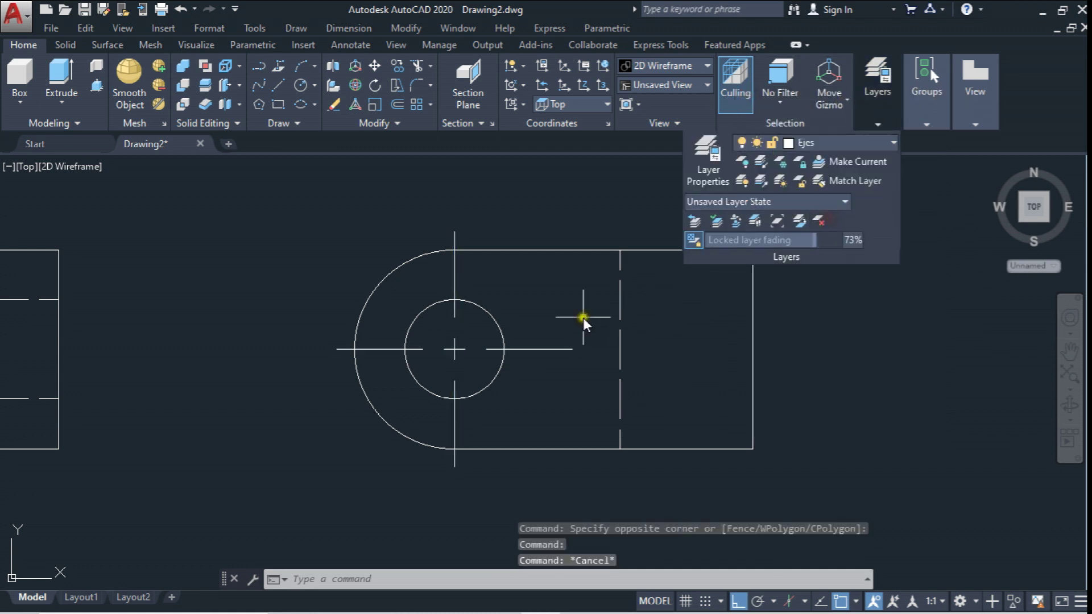
scroll(556, 415, down, 3)
scroll(546, 458, down, 1)
Step: Zoom out and pan to centre the neighbouring sheet's title block and isometric frame
scroll(551, 442, down, 2)
scroll(550, 427, down, 2)
scroll(597, 334, down, 1)
scroll(649, 305, down, 2)
scroll(551, 310, down, 1)
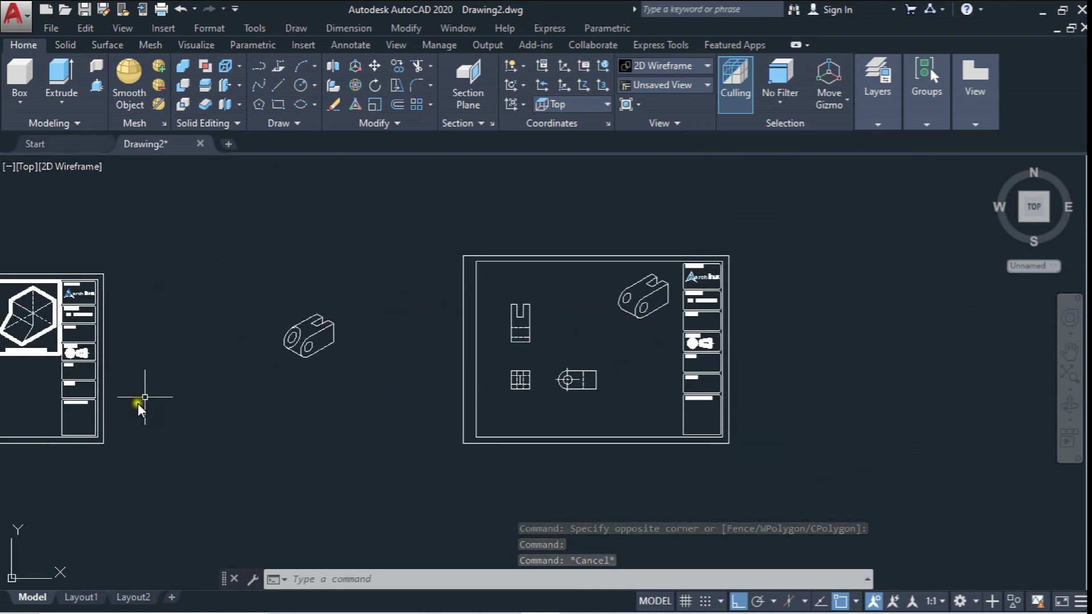
middle_drag(143, 408, 480, 295)
scroll(399, 295, up, 2)
scroll(598, 324, down, 2)
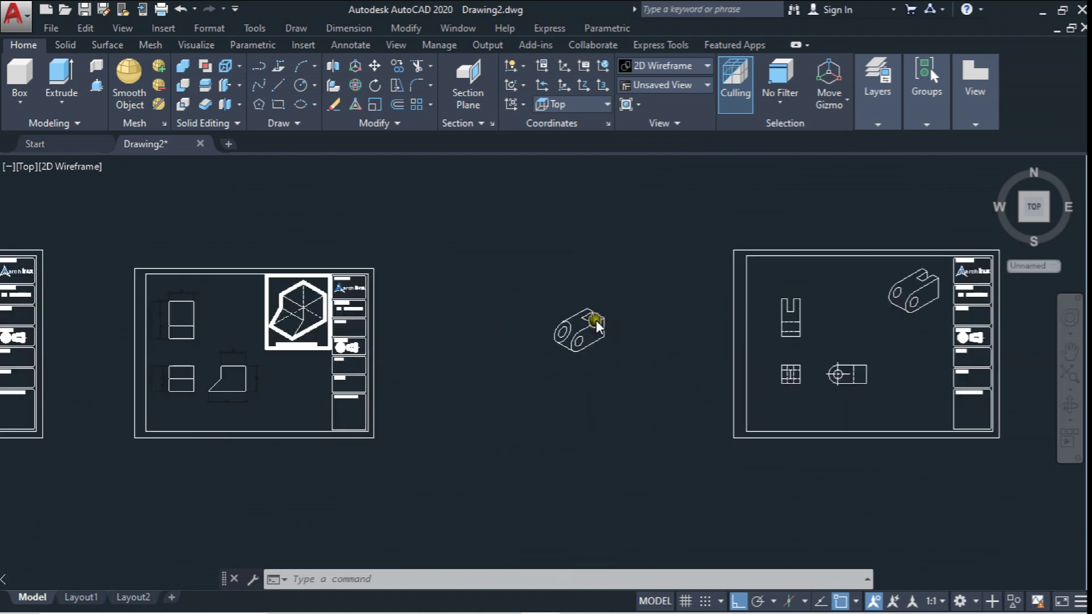
scroll(990, 270, up, 2)
middle_drag(255, 264, 579, 278)
scroll(261, 361, up, 4)
middle_drag(261, 360, 421, 358)
Step: Copy the Vista Auxiliar Isométrica frame and label to the other title block's corner
click(398, 65)
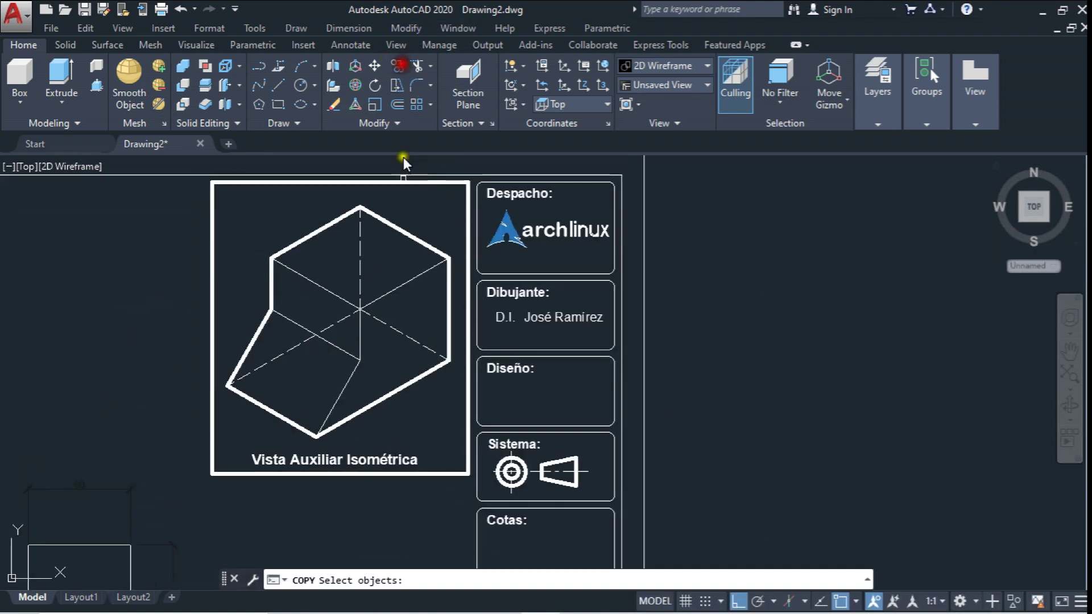
click(396, 495)
click(378, 440)
scroll(378, 440, down, 5)
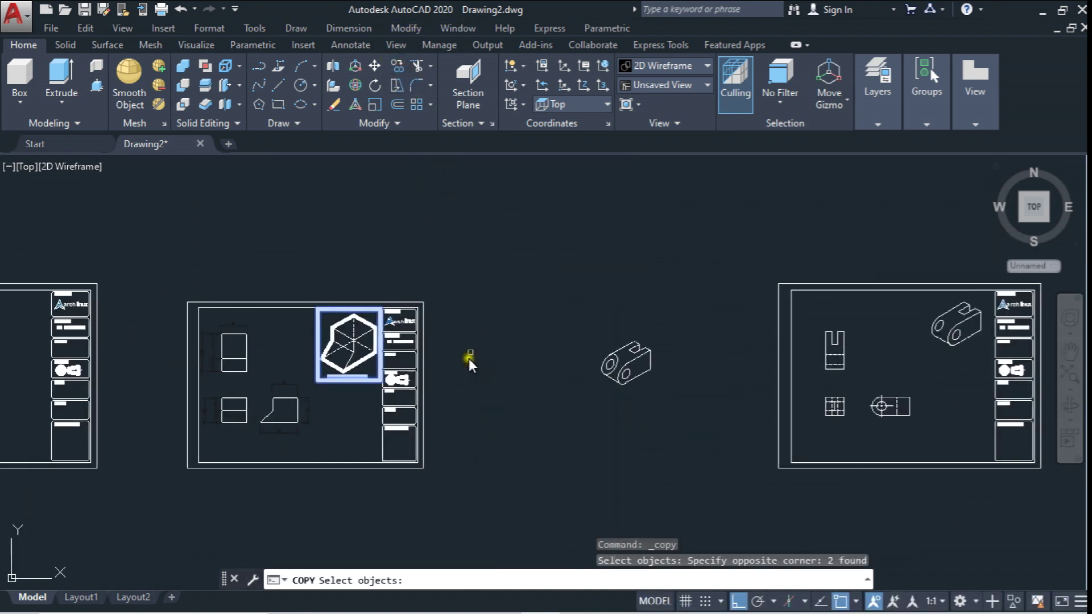
scroll(361, 244, up, 6)
key(Return)
click(444, 252)
scroll(446, 255, down, 5)
scroll(624, 257, down, 1)
scroll(624, 259, up, 2)
scroll(581, 210, up, 4)
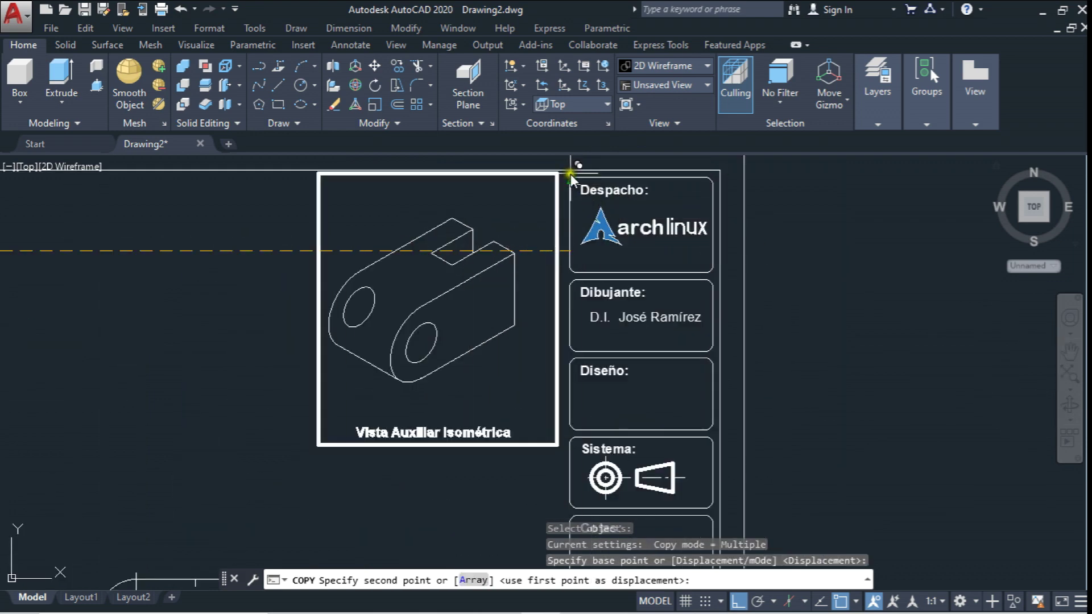
click(576, 184)
key(Escape)
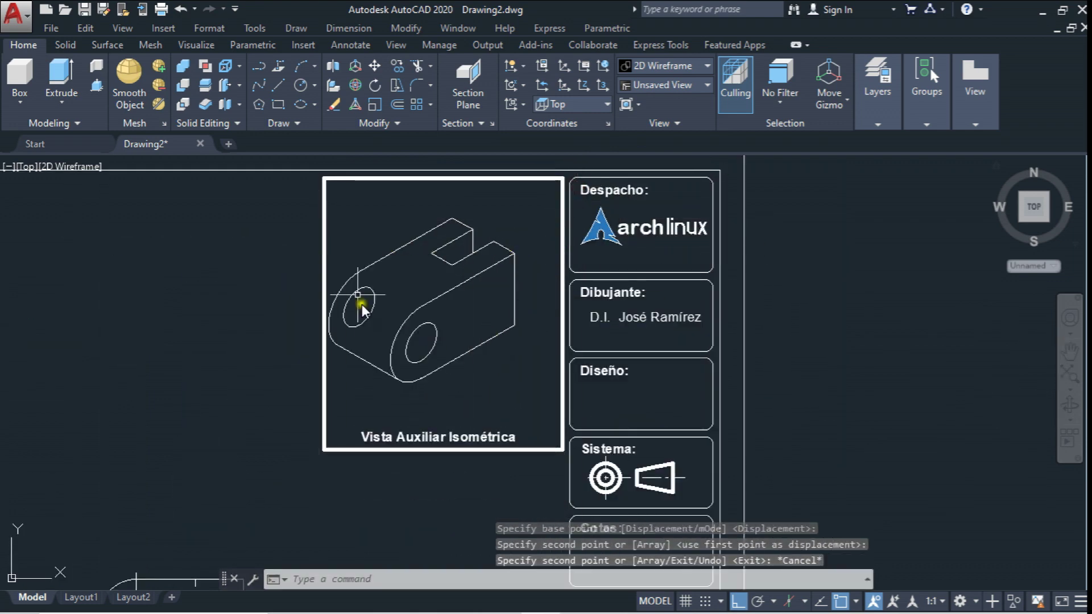
Step: Move the isometric part to sit inside the copied frame
click(374, 65)
click(280, 196)
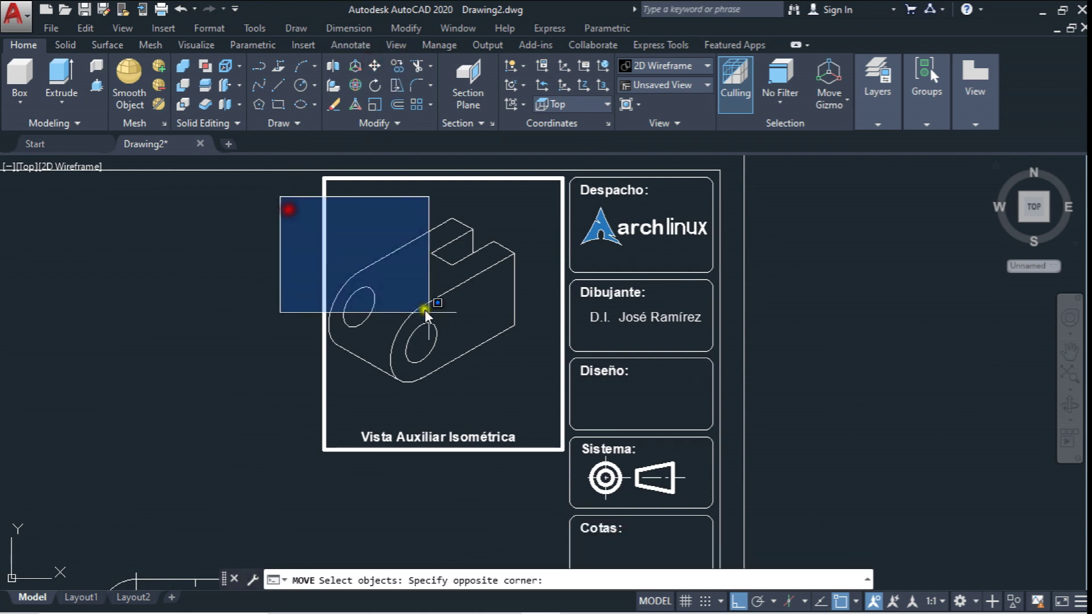
click(529, 383)
key(Return)
click(817, 292)
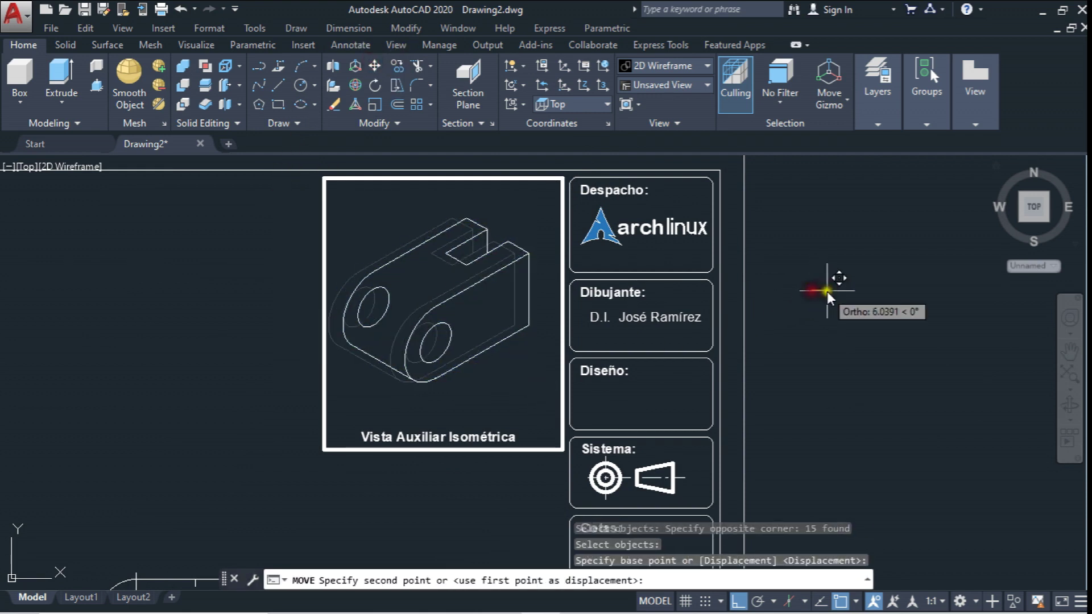
click(834, 292)
key(Escape)
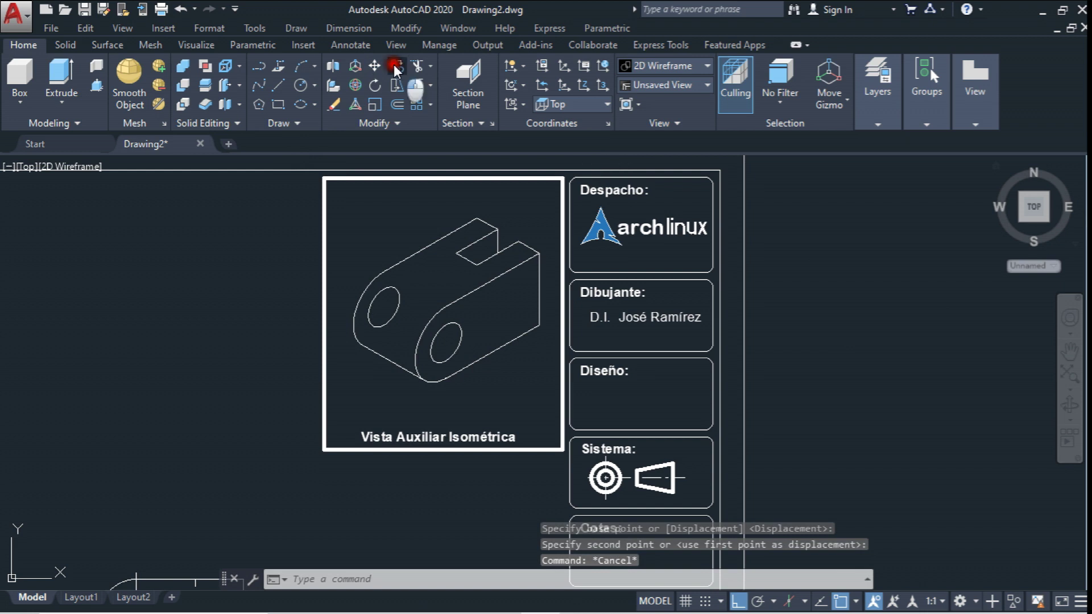
Step: Place a copy of the isometric part to the left of the frame
click(397, 66)
click(339, 206)
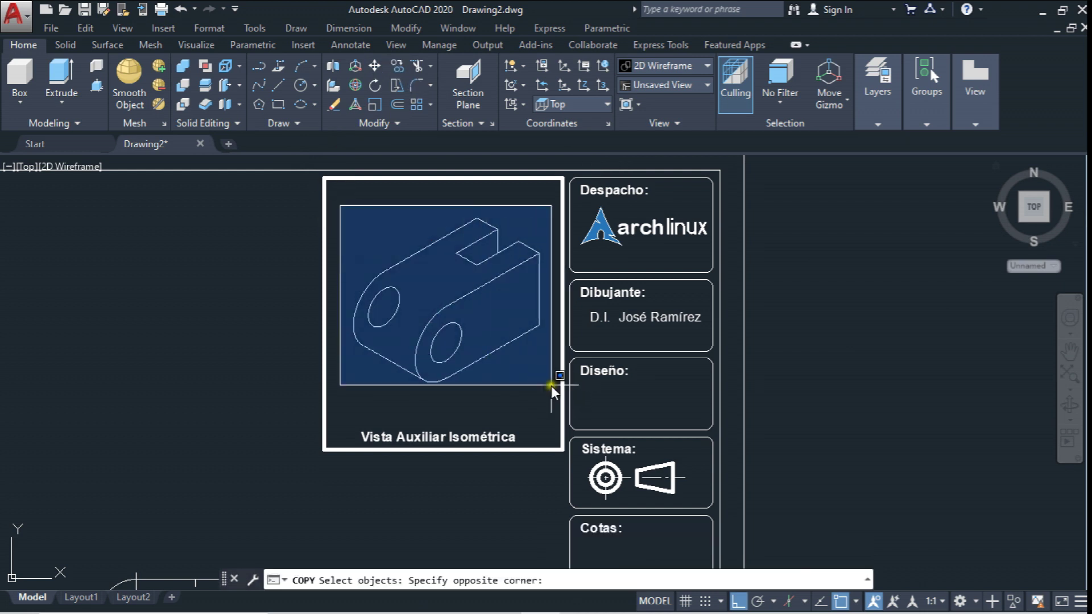
click(554, 385)
key(Return)
middle_drag(267, 335, 422, 353)
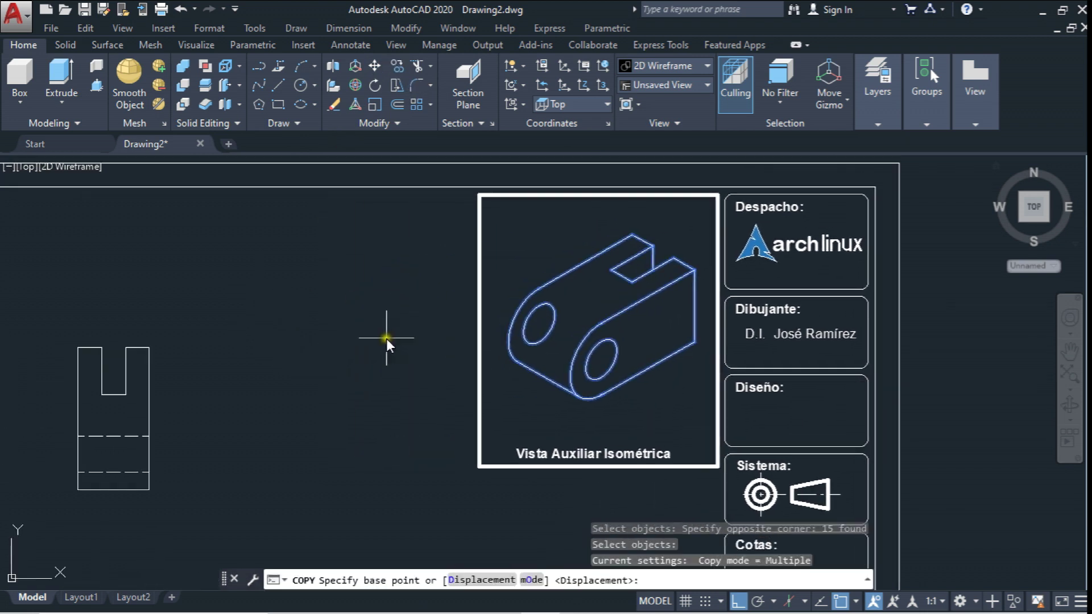
click(386, 337)
click(162, 335)
key(Escape)
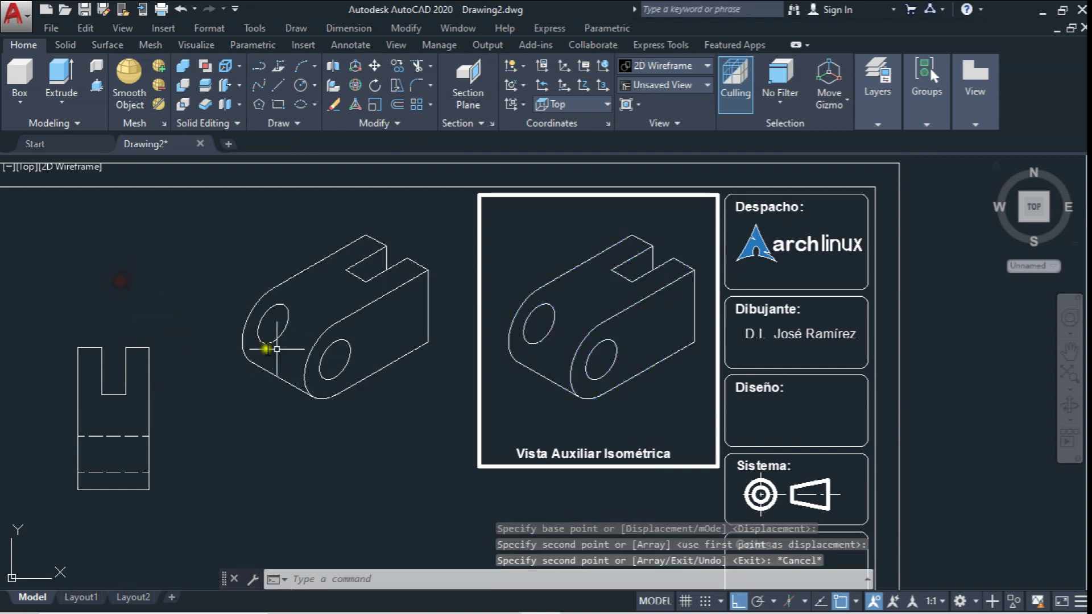
scroll(275, 360, up, 4)
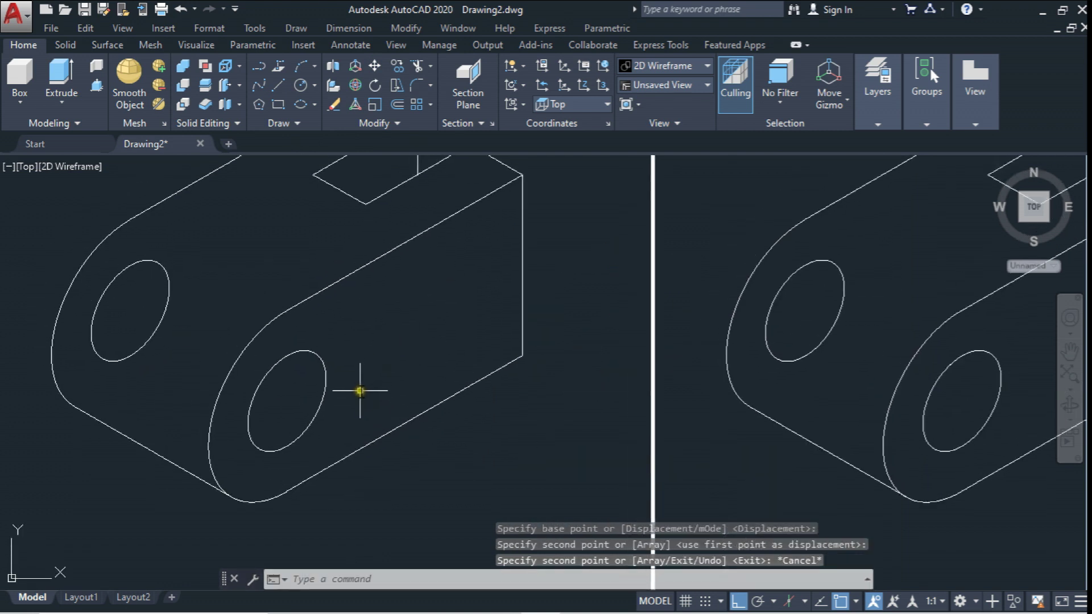
click(416, 66)
Step: Trim away the curved edge section of the copied part
click(138, 464)
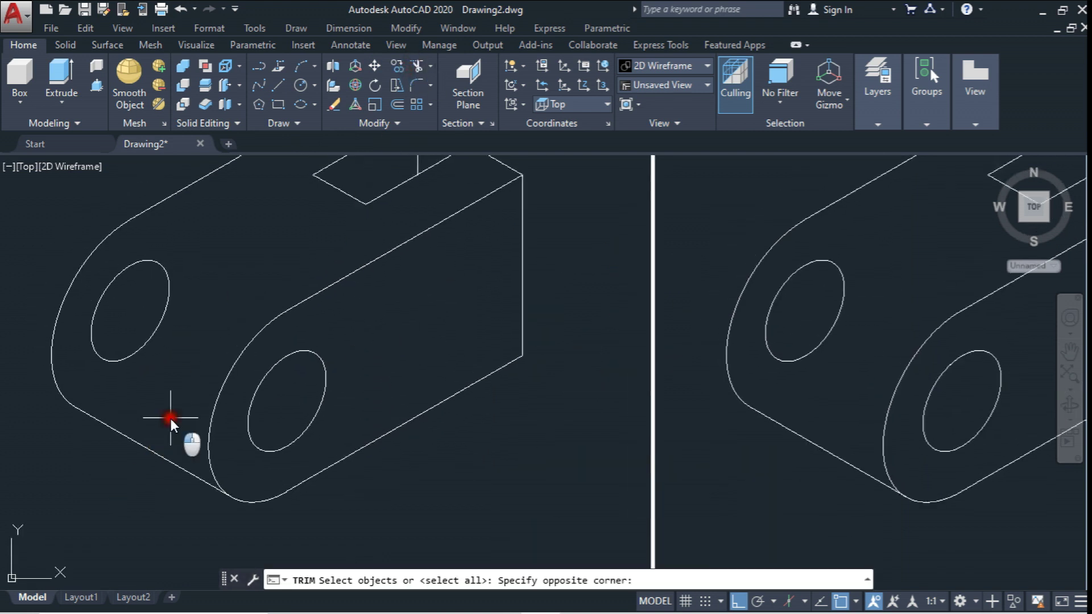
click(182, 412)
right_click(238, 455)
click(235, 441)
click(189, 408)
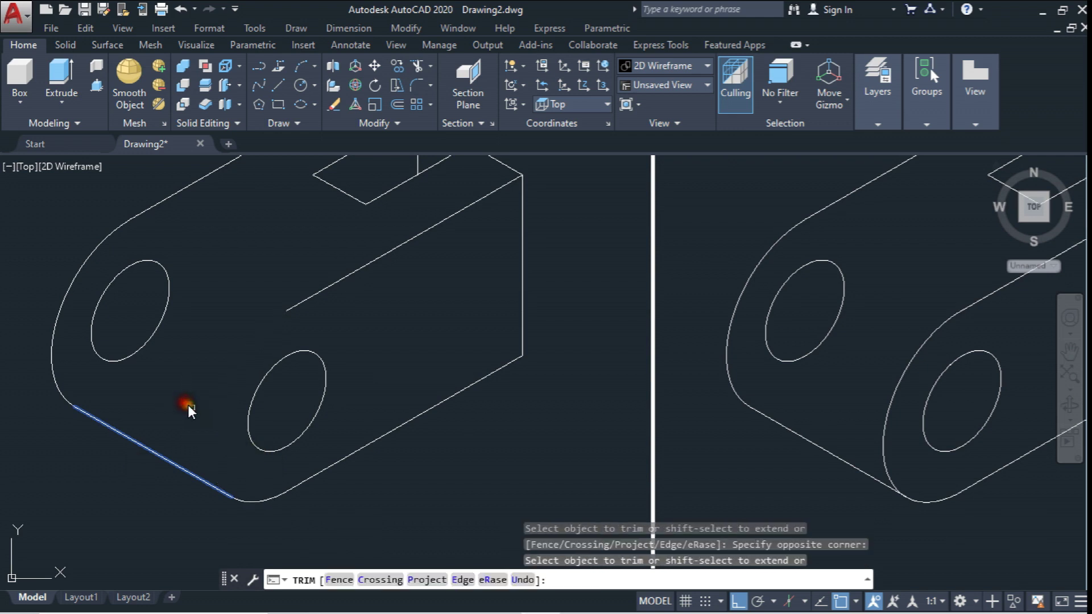
key(Escape)
Step: Erase the two hole ellipses and an inner line from the copy
click(348, 406)
click(212, 280)
middle_drag(232, 292, 237, 356)
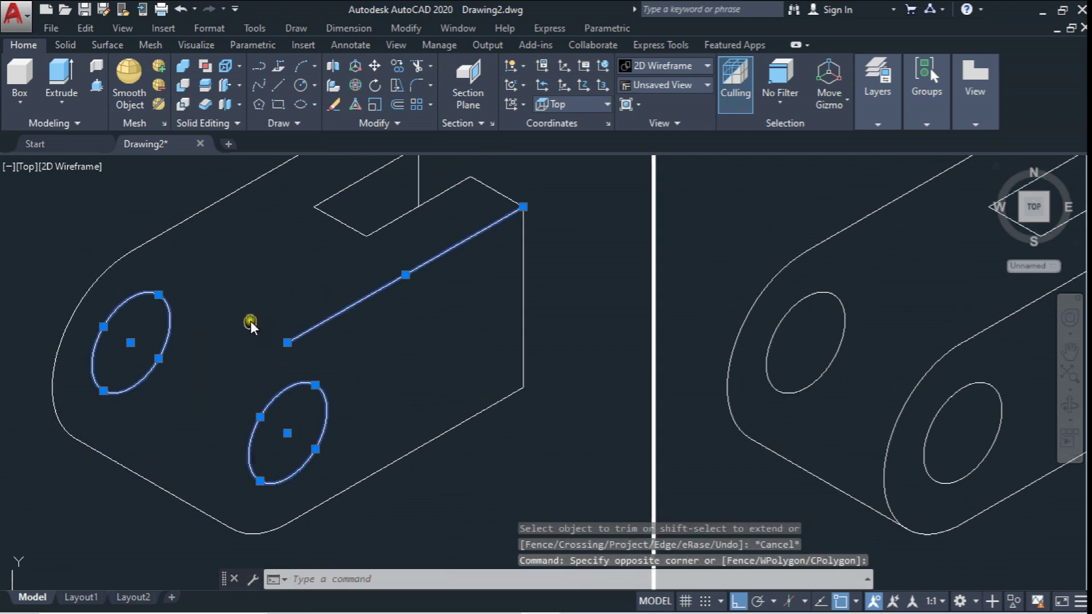
key(Delete)
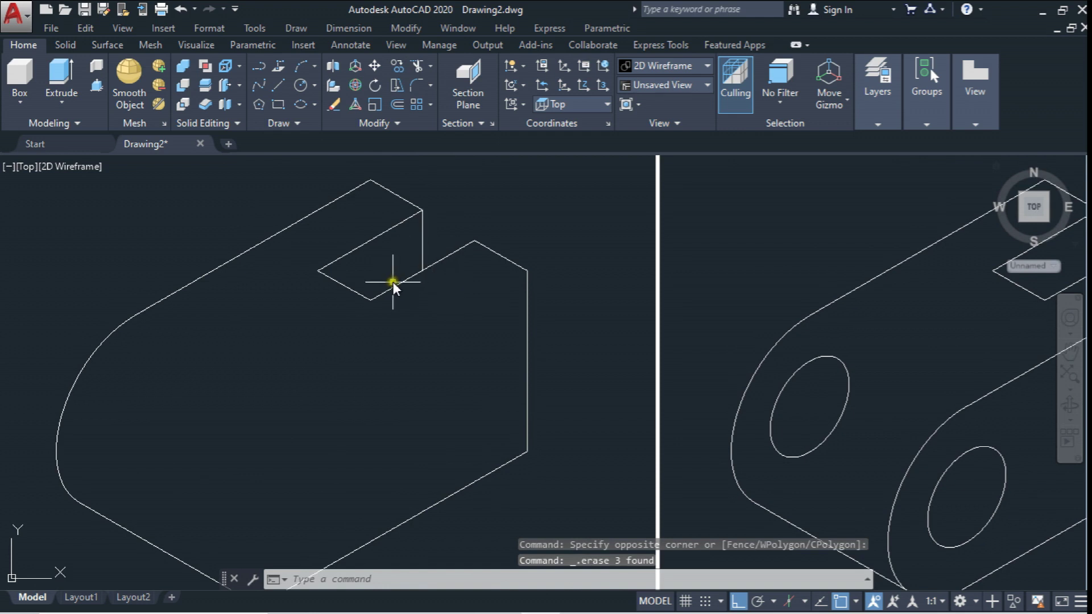
Step: Trim the notch's lower-right inner edge against the notch edges
click(417, 66)
click(446, 301)
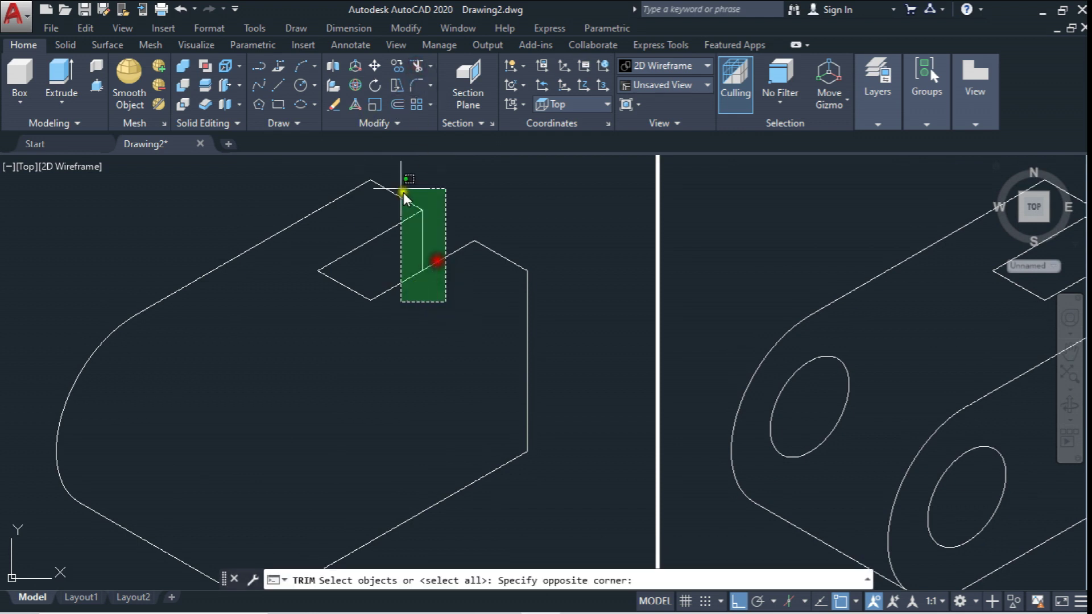
click(403, 193)
key(Return)
click(390, 305)
click(373, 222)
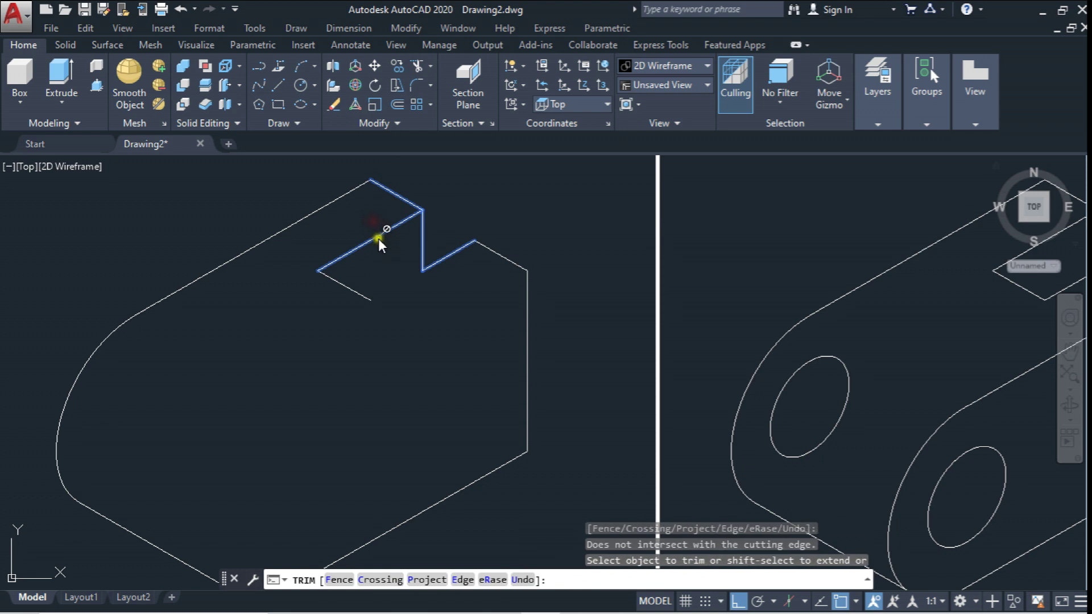
key(Return)
Step: Erase the leftover notch line, leaving only the outline
click(378, 237)
key(Delete)
click(349, 288)
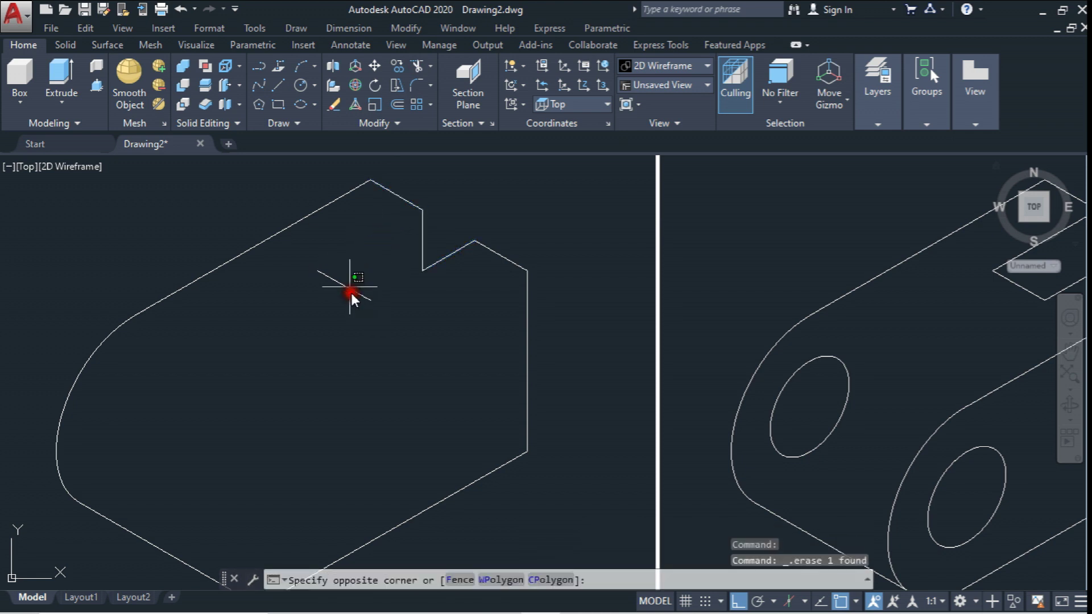
scroll(334, 264, down, 4)
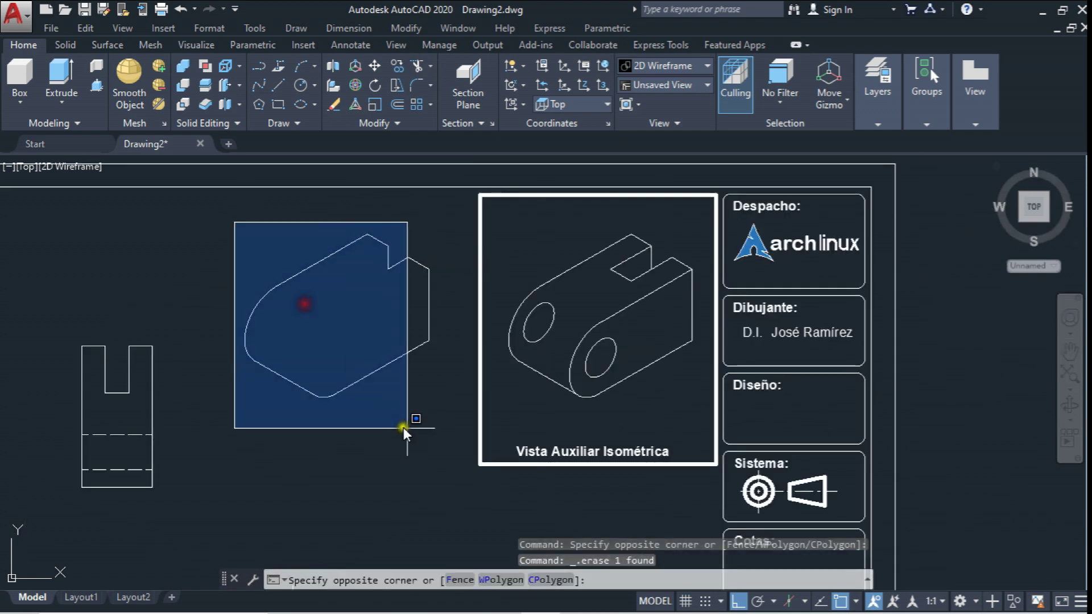
Step: Put the notched profile outline on the Linea Gruesa layer
click(432, 450)
click(879, 102)
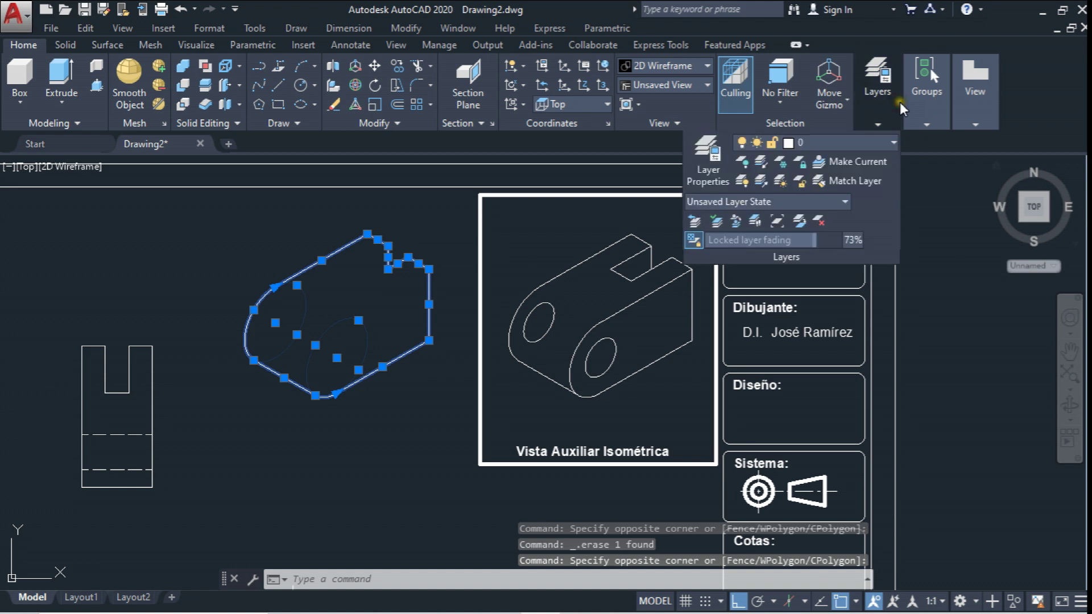
click(894, 142)
click(843, 238)
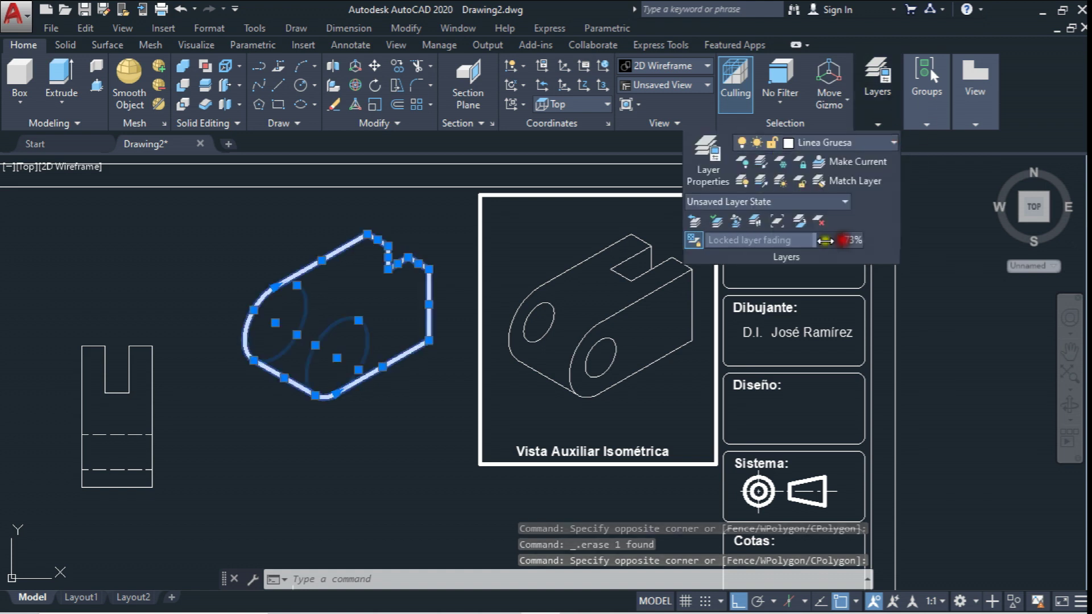
key(Escape)
key(Escape)
Step: Move the thick profile onto the framed isometric view
click(374, 67)
click(236, 235)
click(434, 448)
right_click(438, 400)
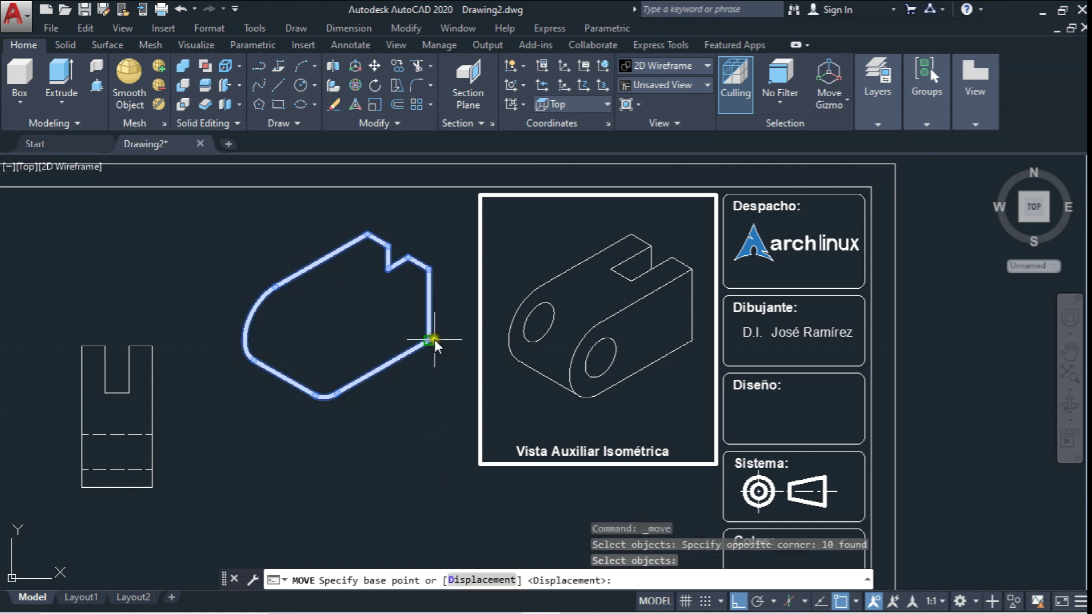
click(430, 342)
click(692, 340)
key(Escape)
Step: Erase the spare isometric part and pan to the middle sheet
scroll(691, 340, down, 5)
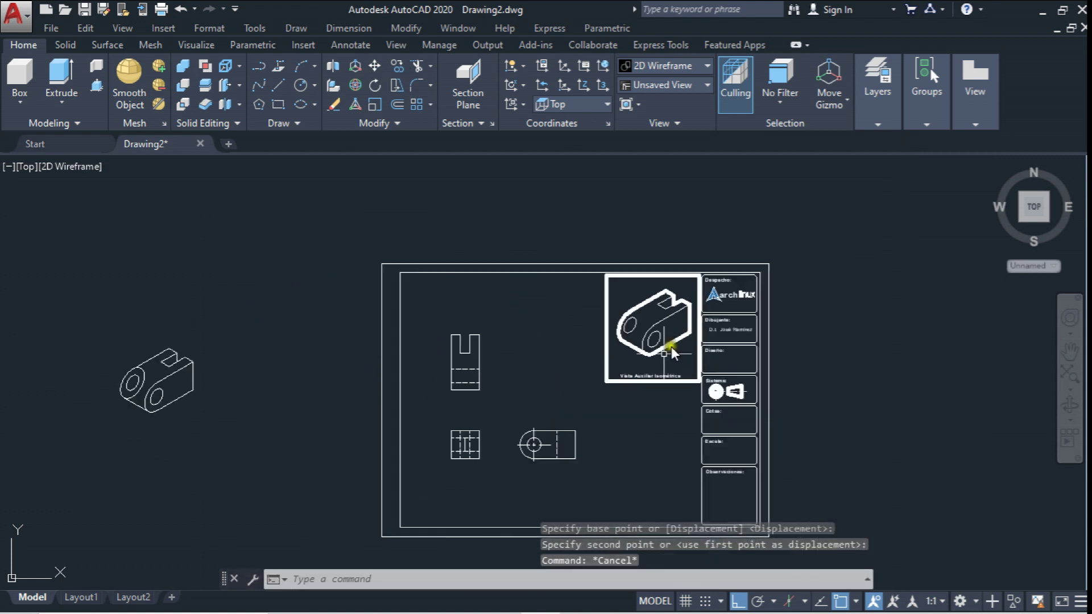
scroll(588, 350, down, 2)
click(512, 269)
click(421, 369)
key(Delete)
middle_drag(384, 455, 556, 451)
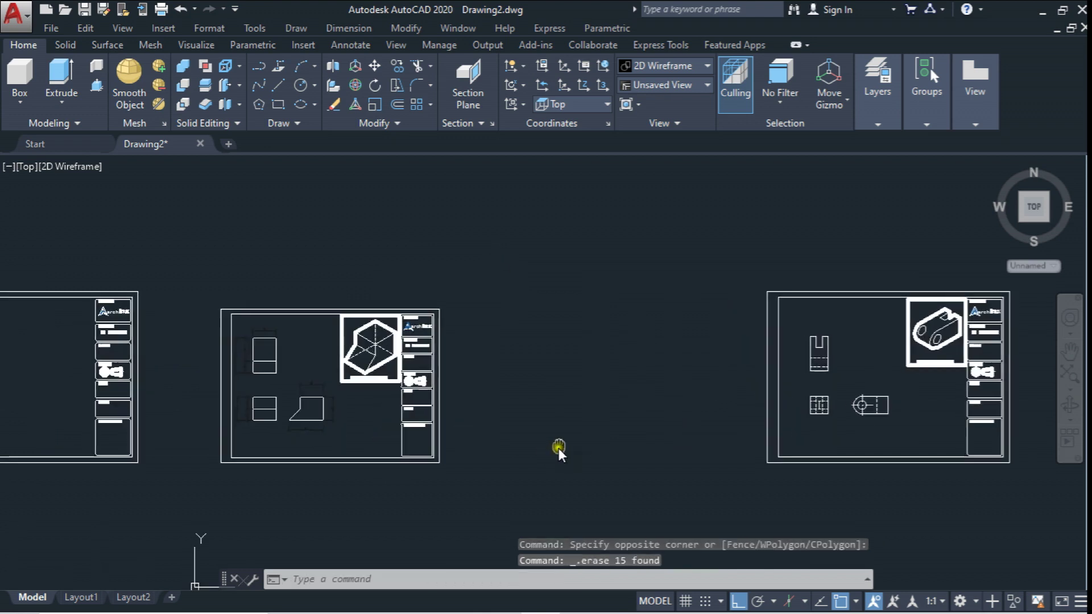
middle_drag(426, 310, 363, 307)
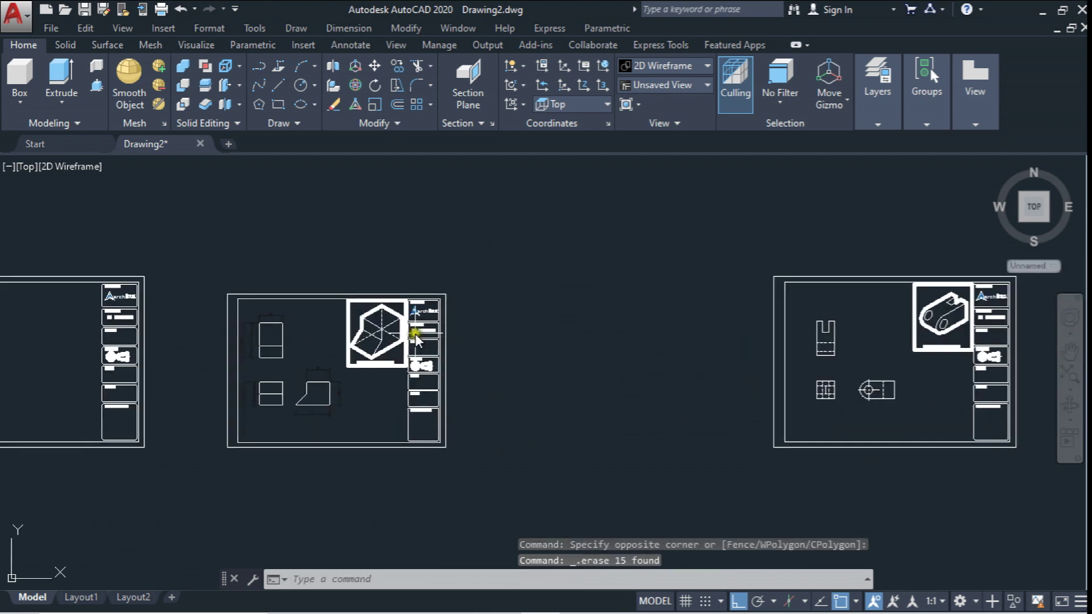
Step: Set the plot to Microsoft Print to PDF, A3 paper, landscape, centred
click(164, 8)
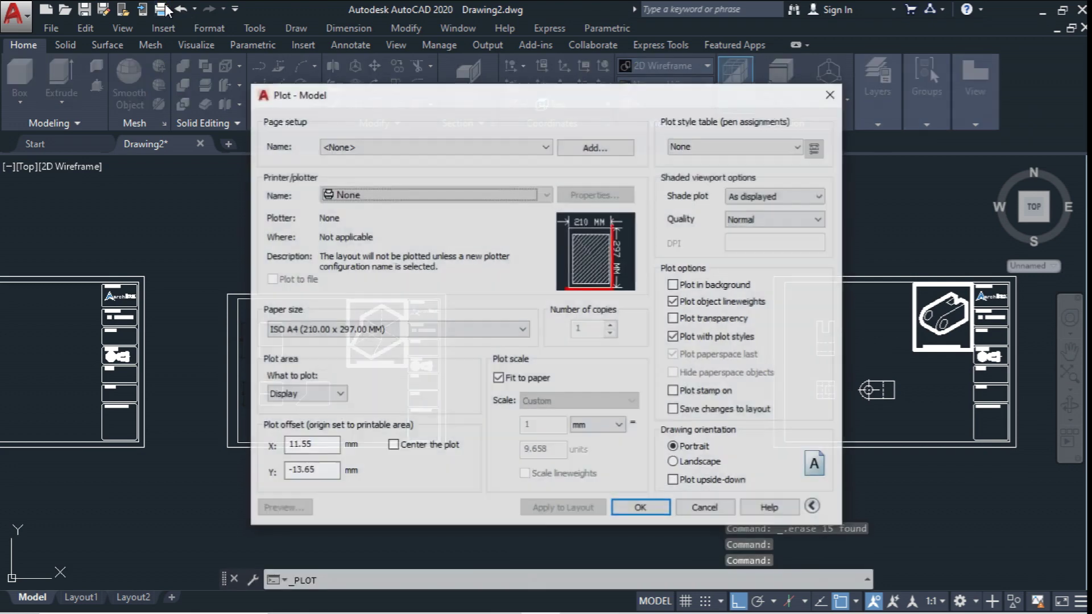
click(547, 196)
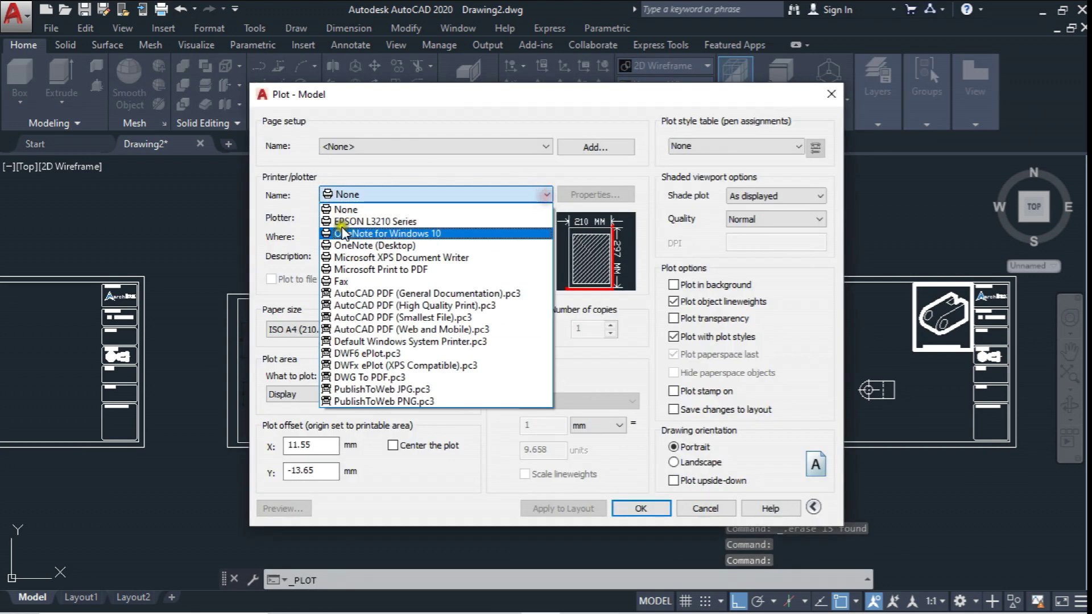
click(371, 257)
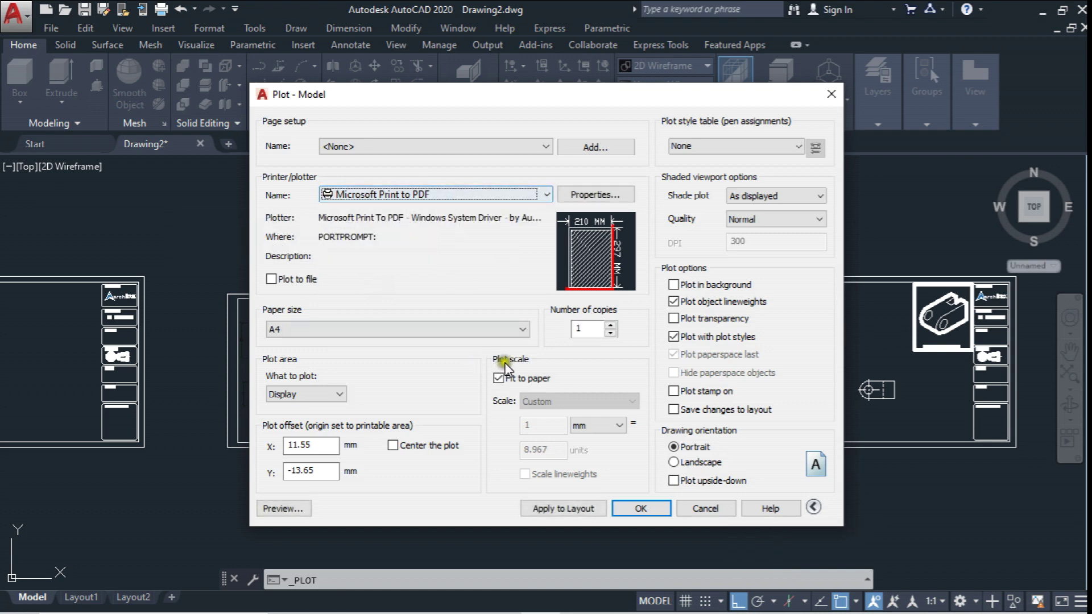
click(522, 330)
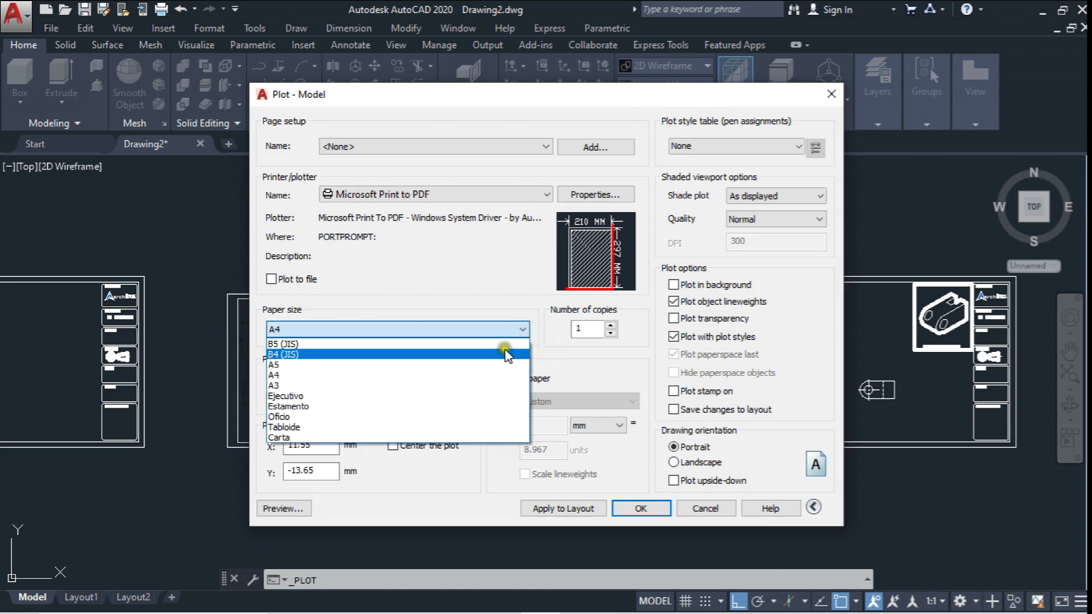
click(502, 385)
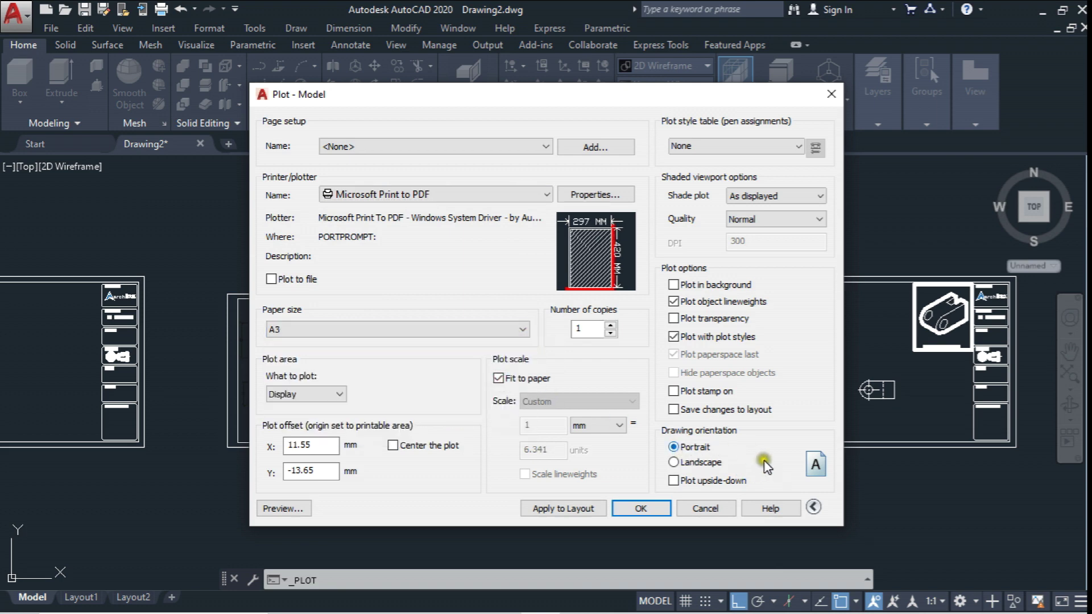
click(703, 464)
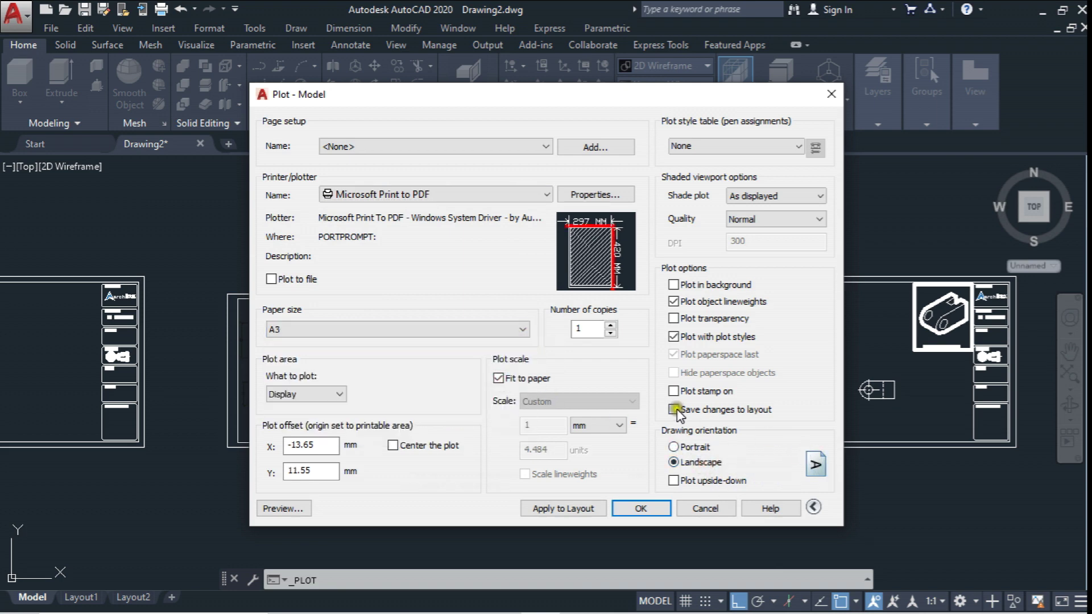
click(450, 447)
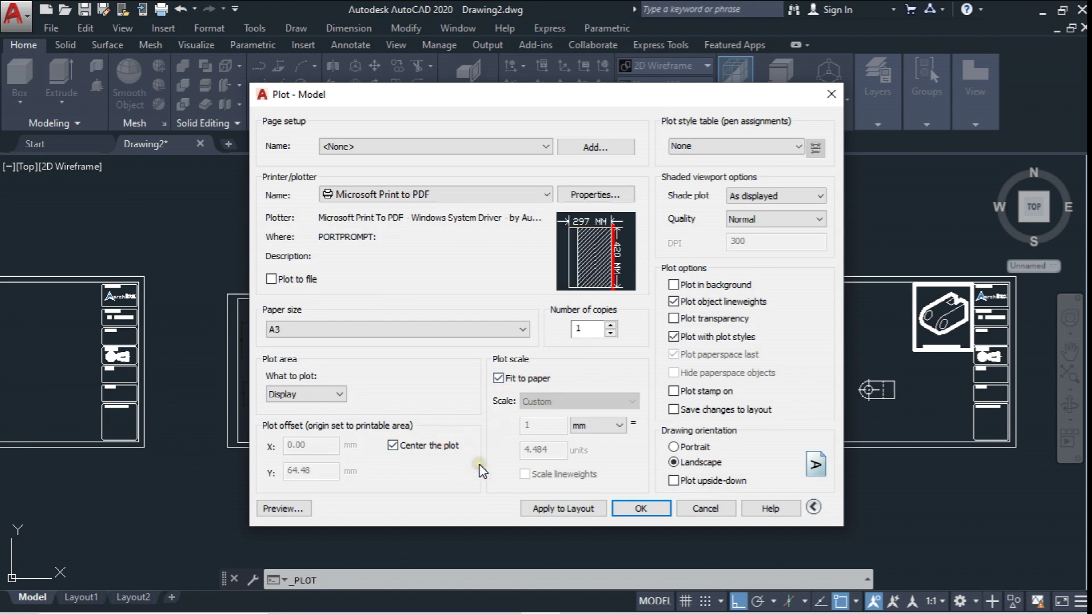
Step: Plot a window around the middle title-block sheet and preview it
click(340, 392)
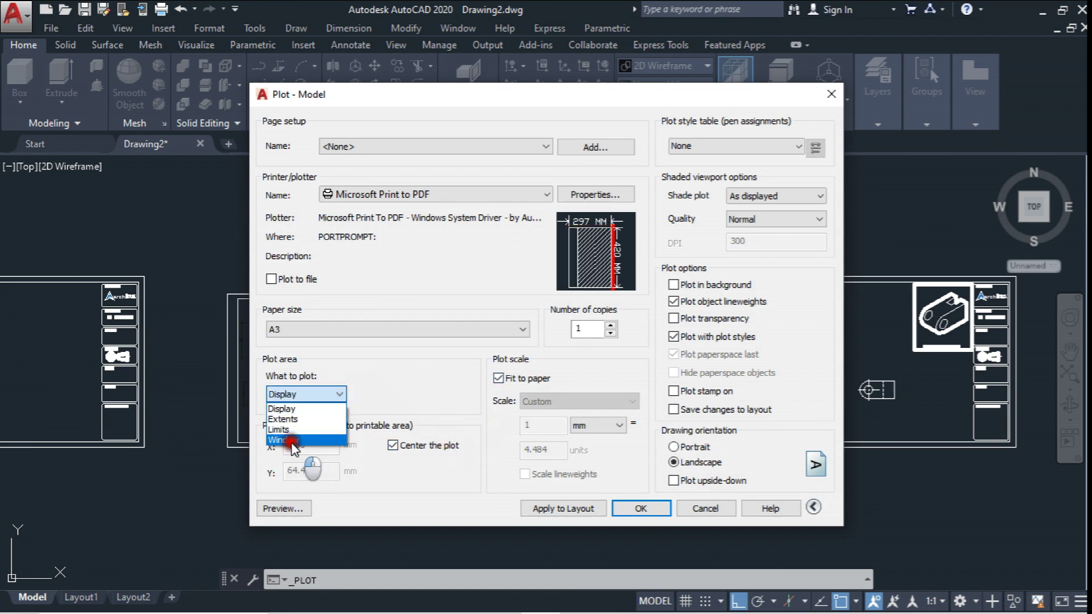
click(307, 434)
click(227, 295)
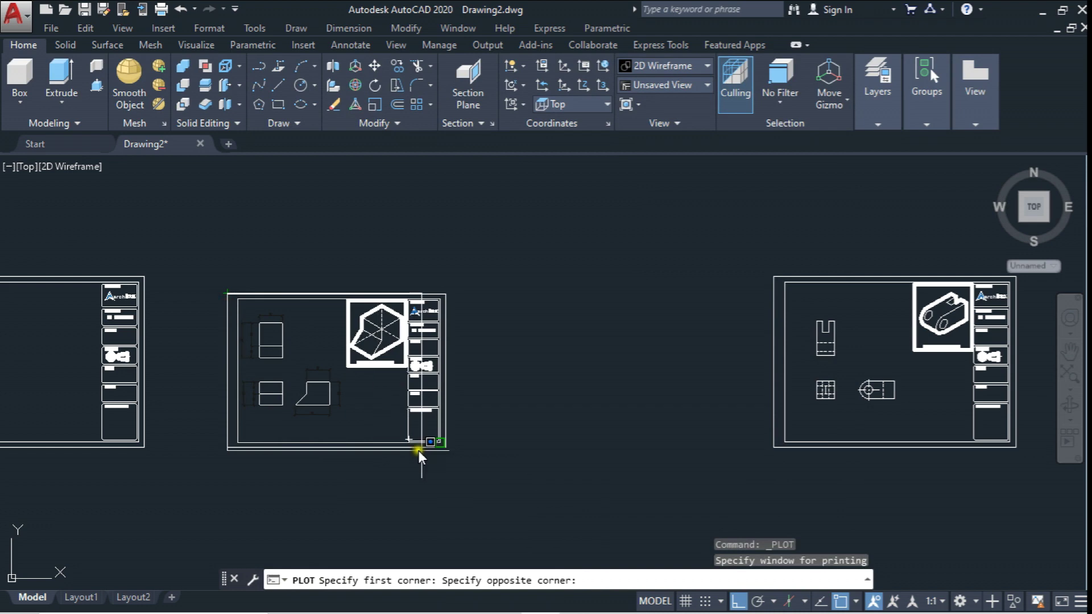
click(445, 448)
click(305, 508)
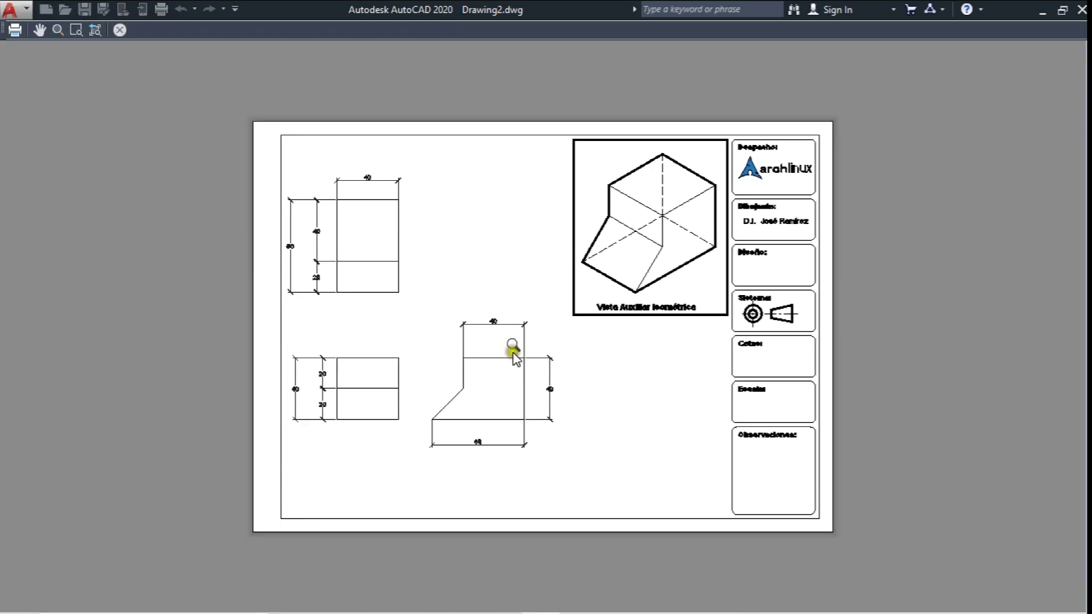
Step: Inspect the A3 sheet preview and send it to plot as PDF
scroll(604, 274, up, 2)
scroll(621, 245, up, 2)
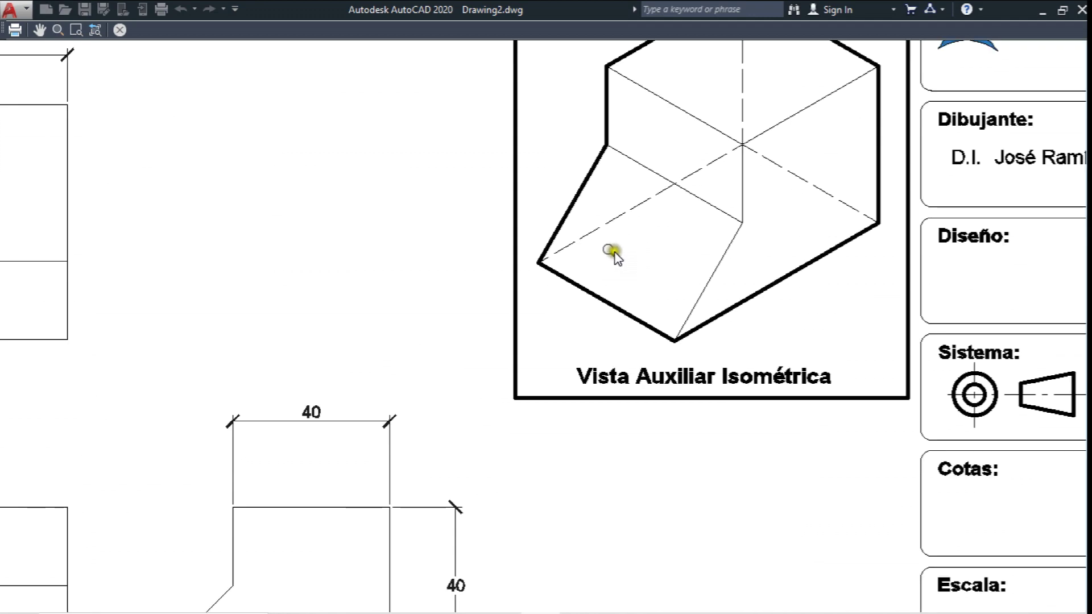
scroll(614, 254, down, 4)
right_click(554, 262)
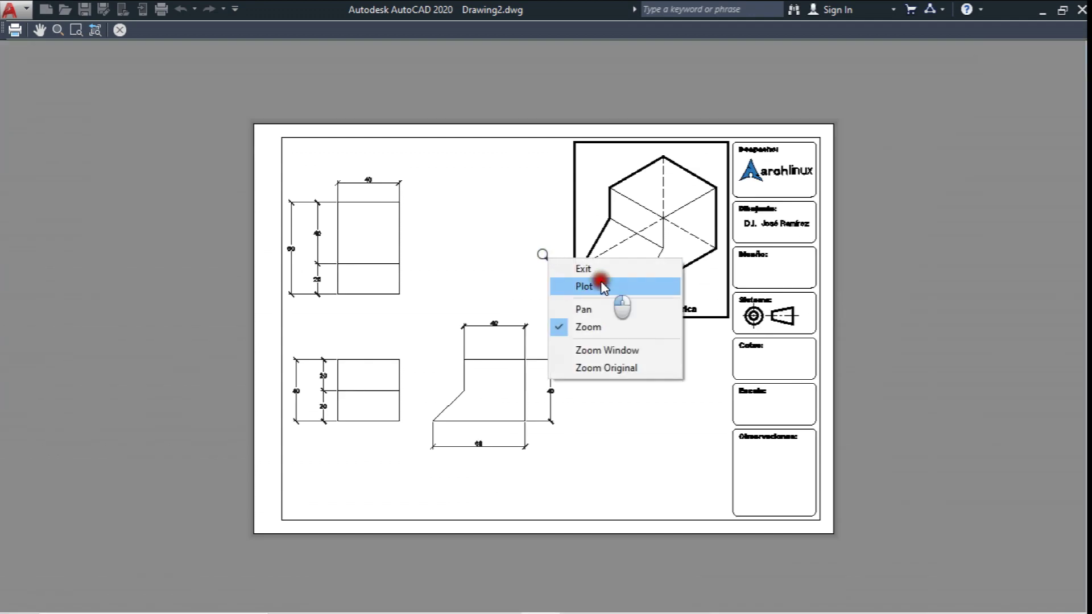
click(607, 286)
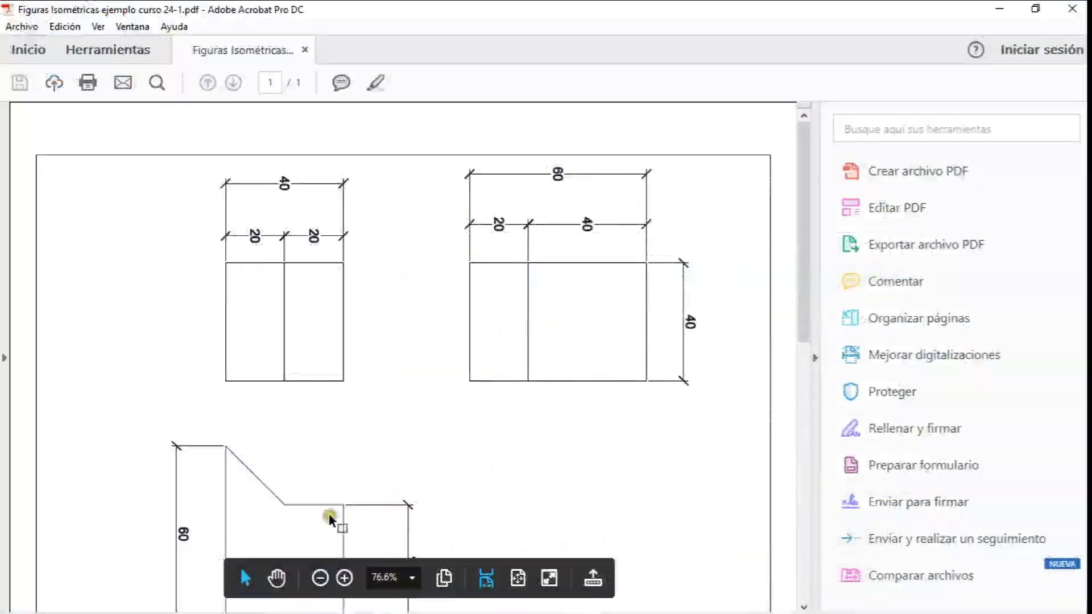
Step: Rotate the PDF page to landscape in Organizar páginas
click(321, 579)
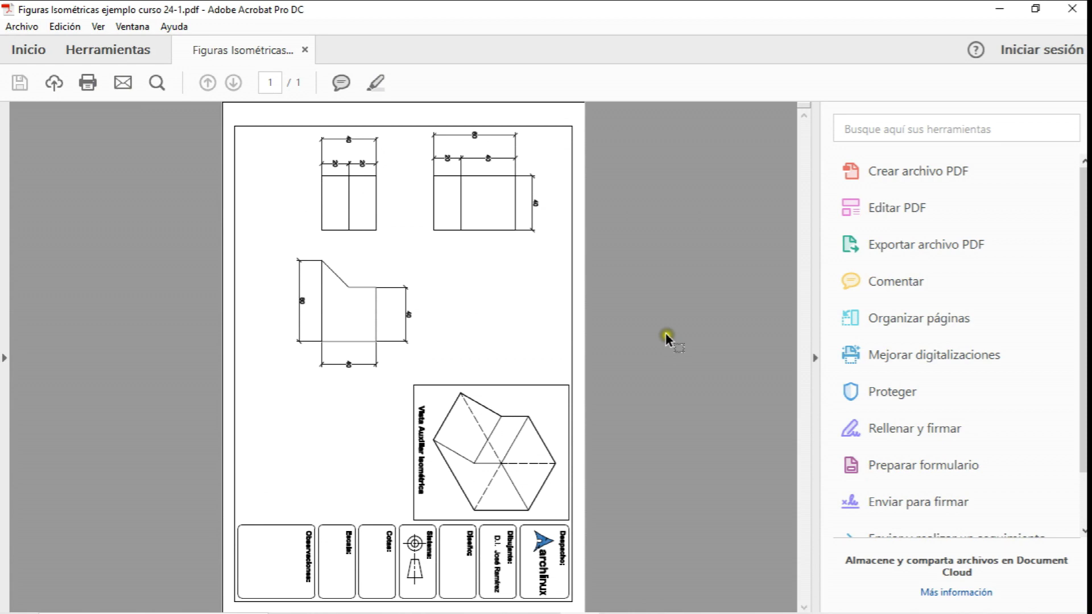
click(814, 360)
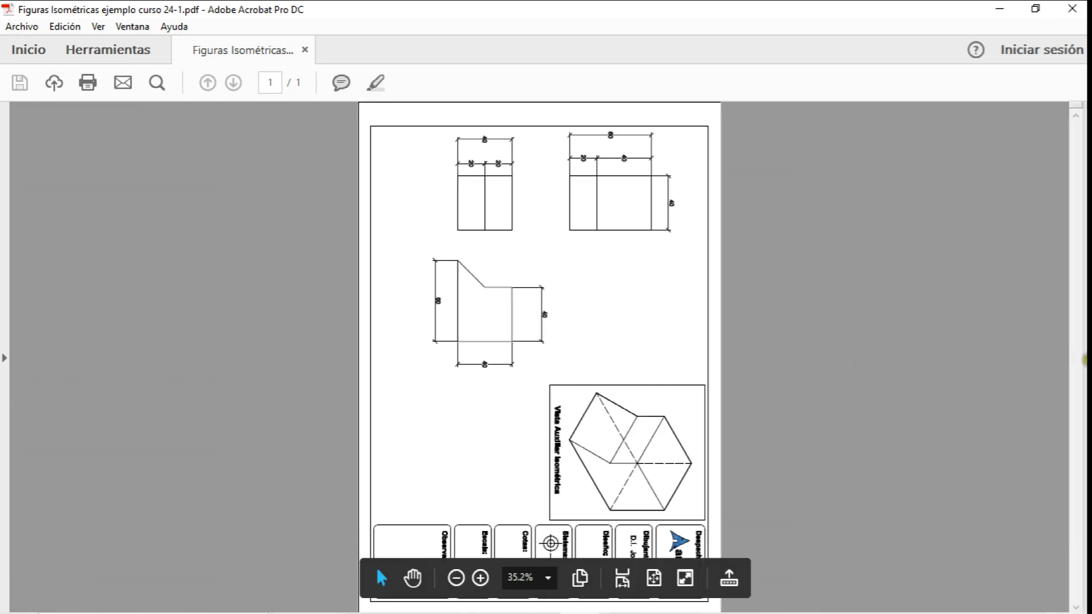
click(1071, 364)
click(949, 319)
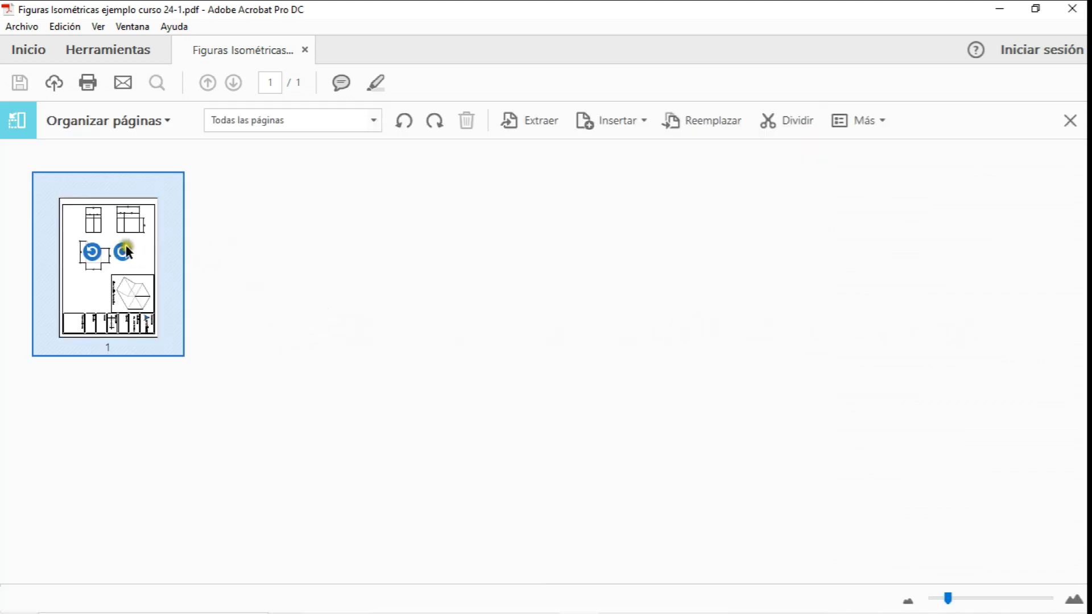
click(93, 252)
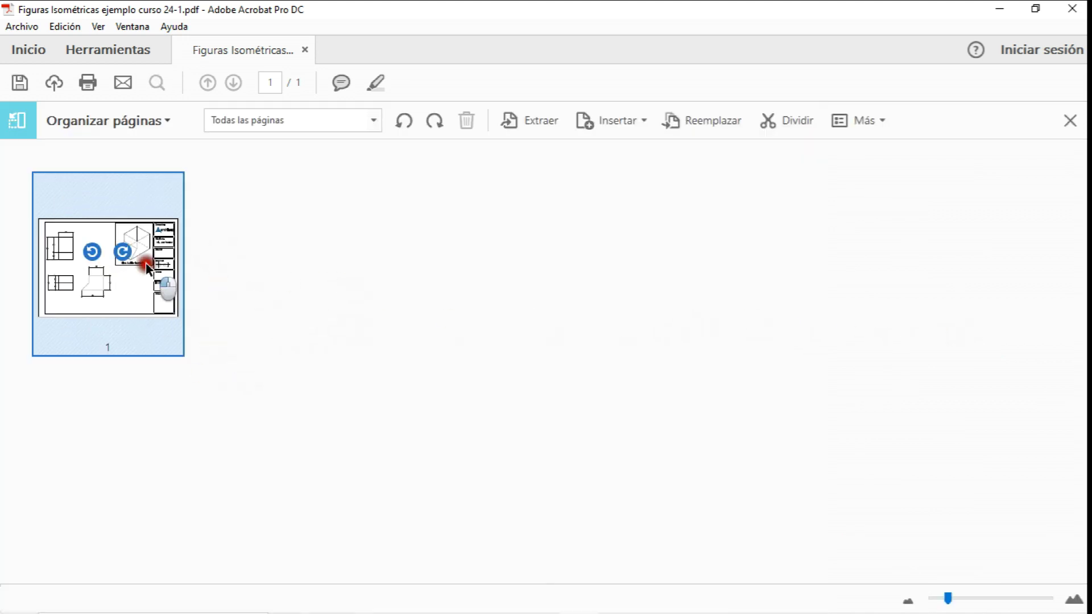
double_click(147, 264)
Step: Save the PDF with Archivo > Guardar
click(22, 26)
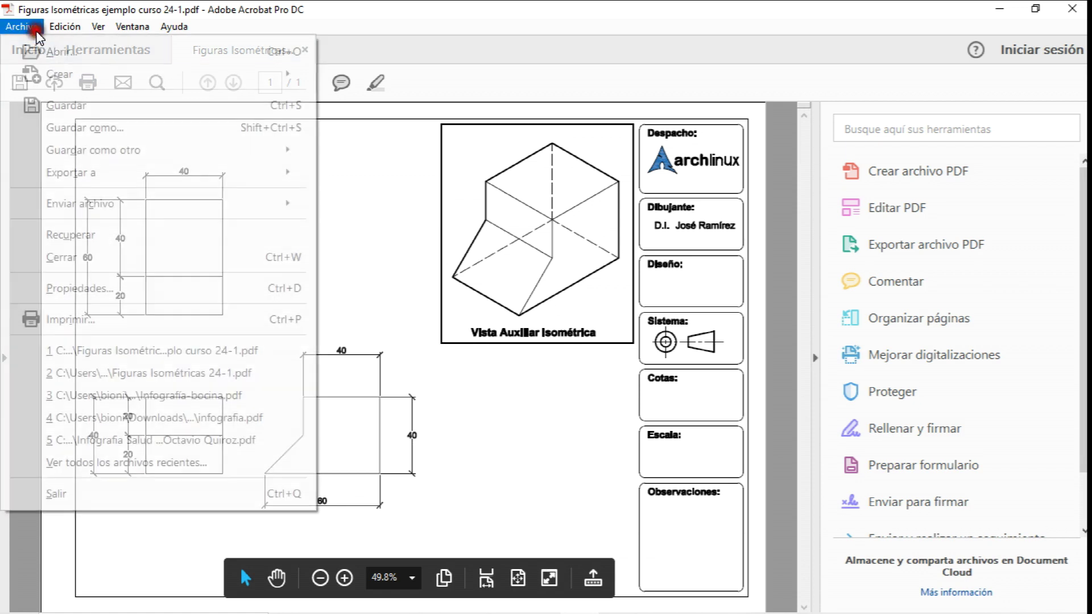
click(46, 106)
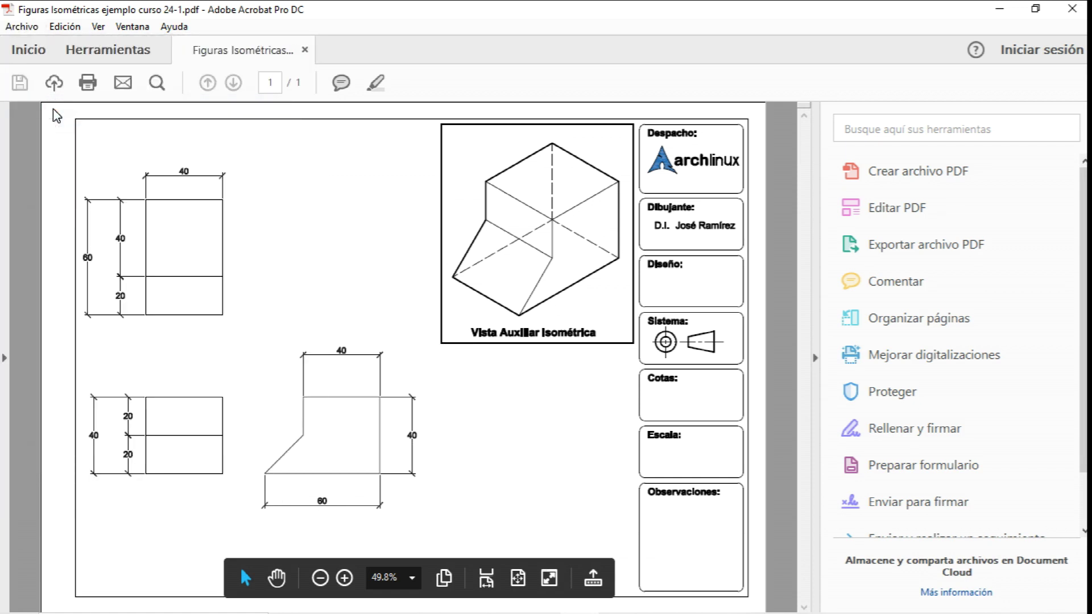
click(815, 357)
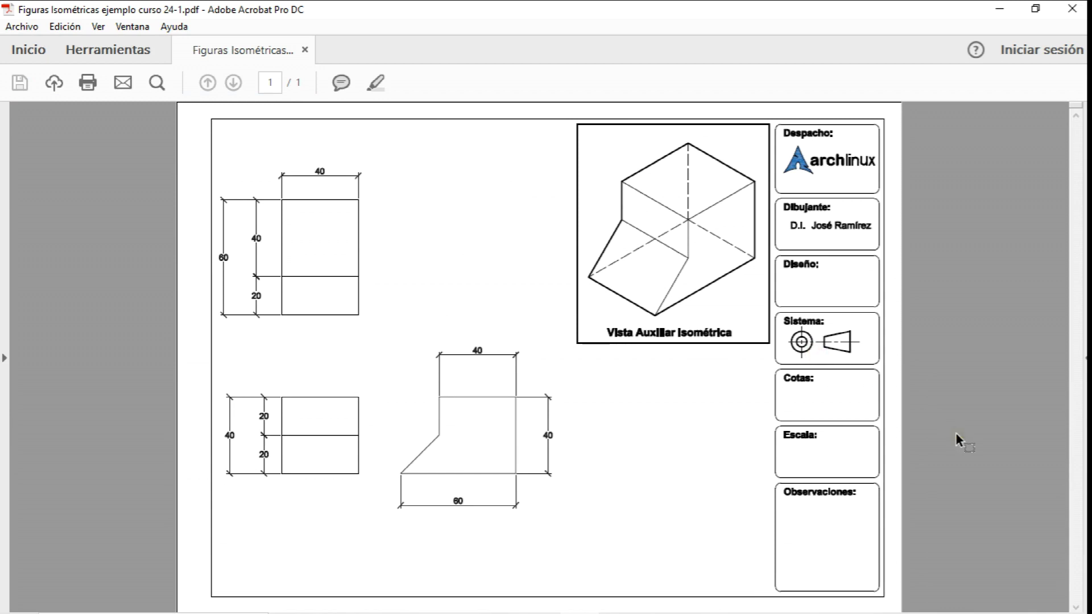